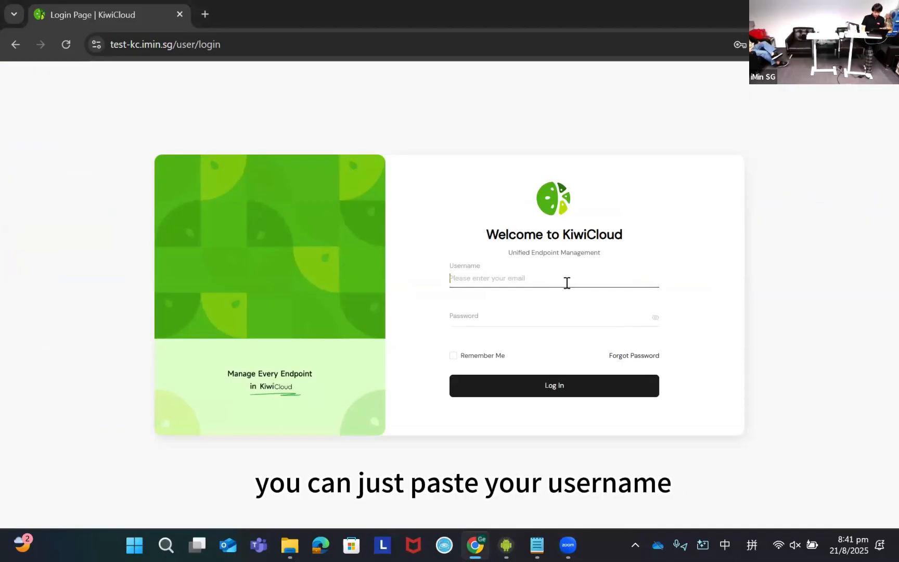
- Log in to KiwiCloud with the account email and password, and save the login credentials in the browser
{"action": "key", "text": "ctrl+v"}
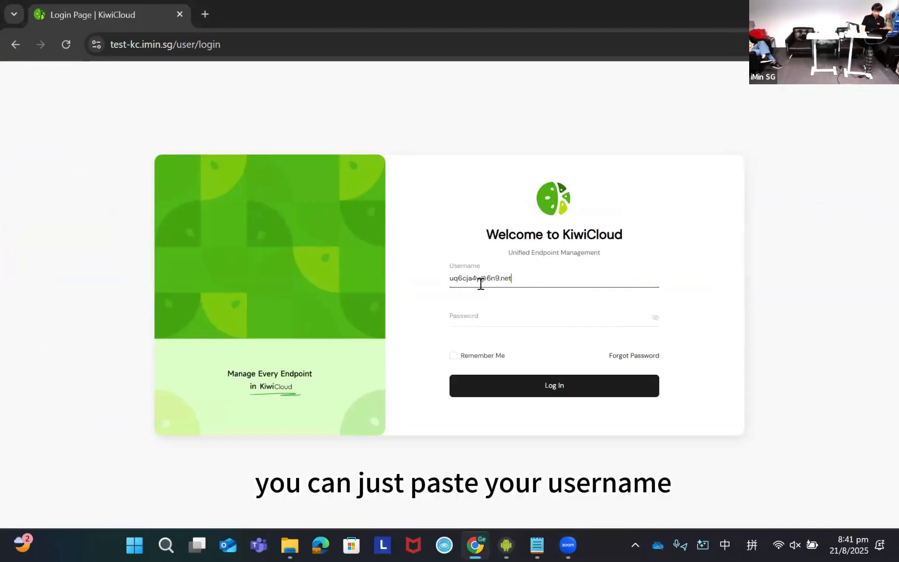
{"action": "left_click", "coordinate": [476, 314]}
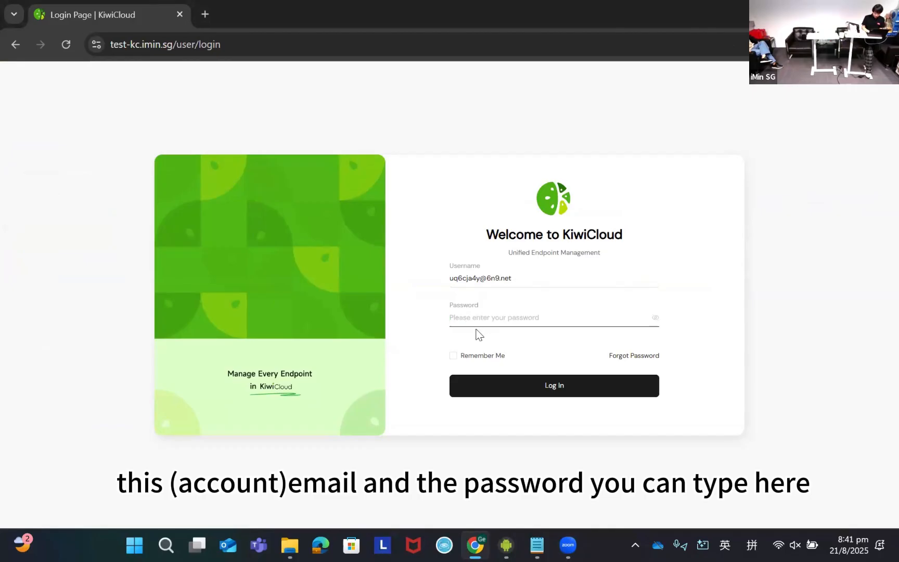
{"action": "type", "text": "•••••"}
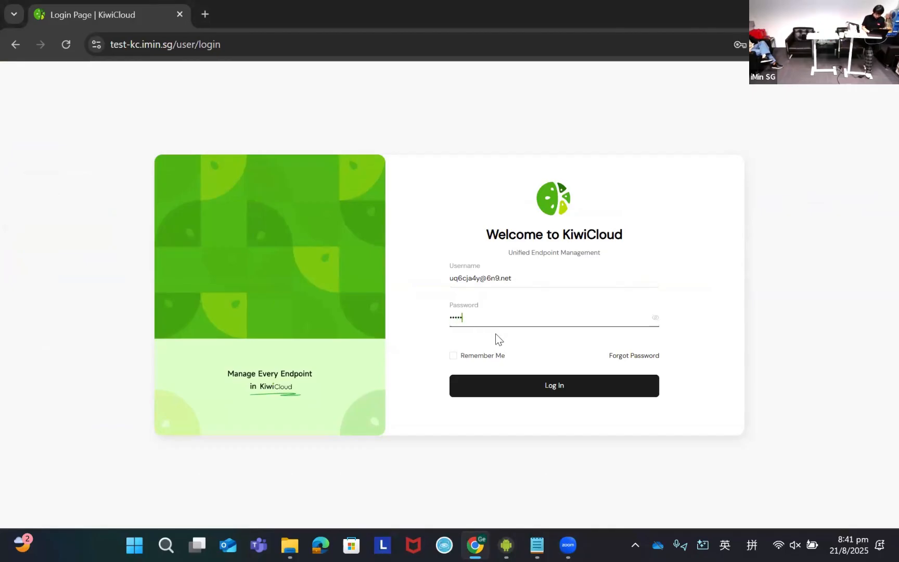
{"action": "type", "text": "•••••"}
{"action": "left_click", "coordinate": [545, 394]}
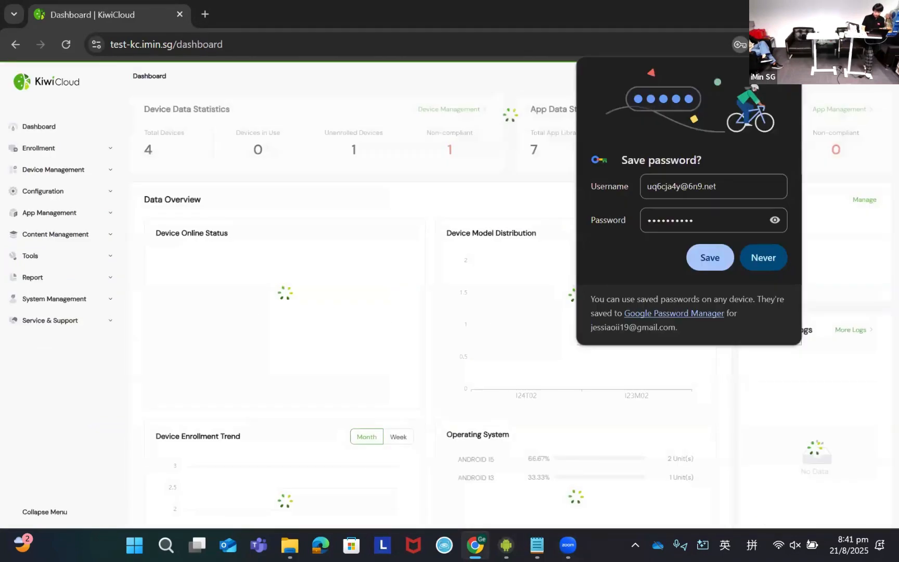
{"action": "left_click", "coordinate": [707, 252]}
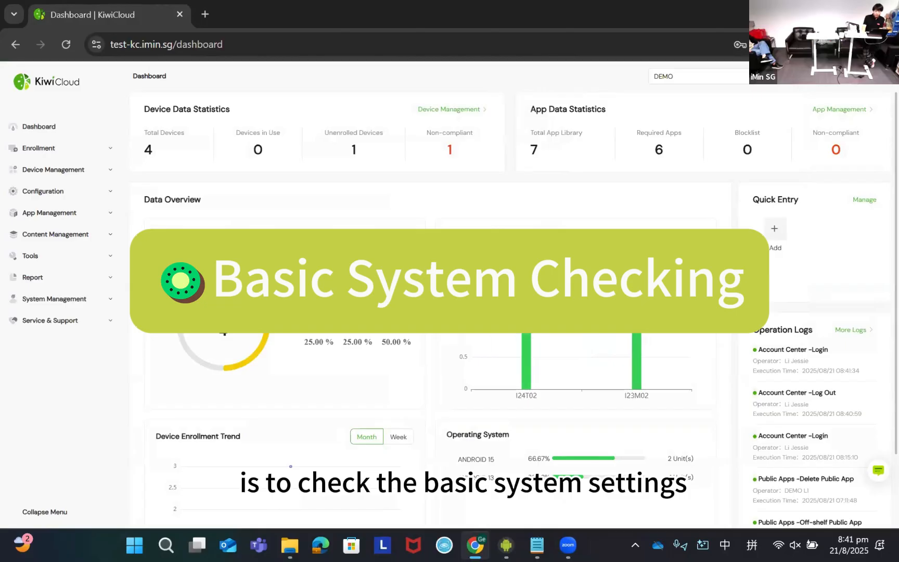
- Open the license information in Organization Management and check the product expiration date
{"action": "left_click", "coordinate": [65, 306]}
{"action": "left_click", "coordinate": [60, 365]}
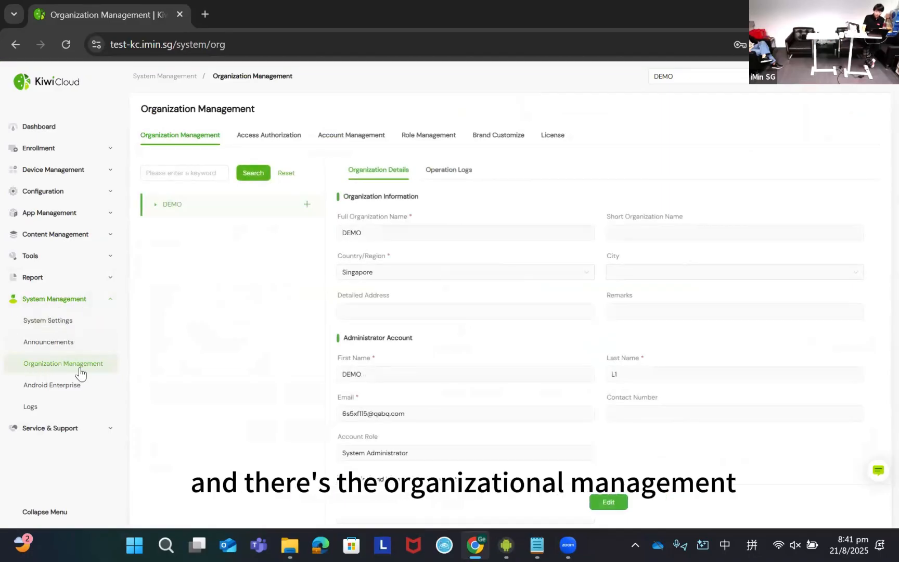
{"action": "left_click", "coordinate": [553, 140]}
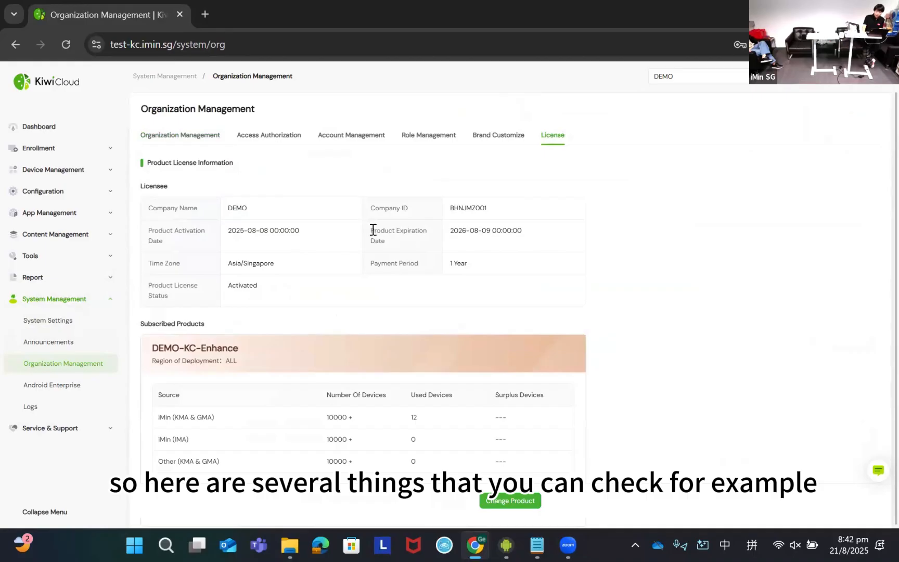
{"action": "triple_click", "coordinate": [399, 232]}
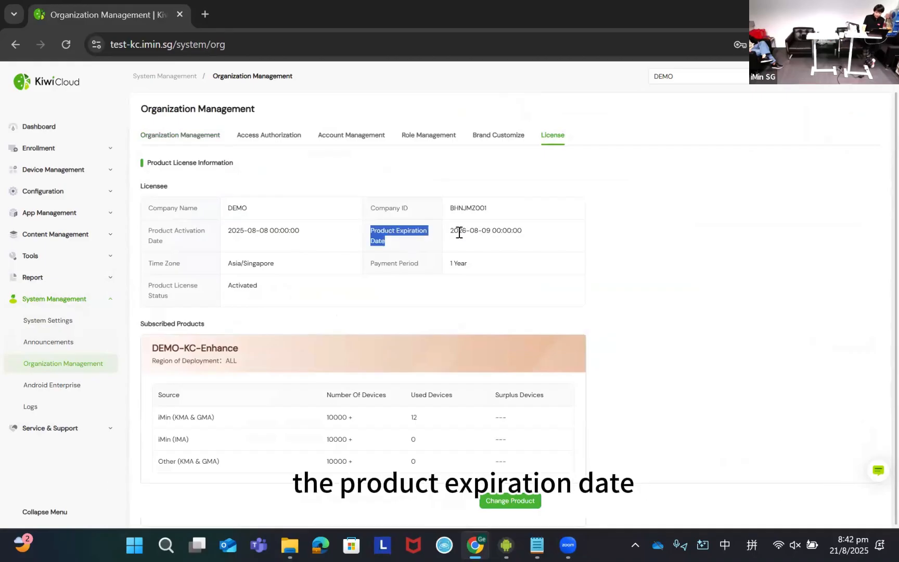
- Check which subscription plan is listed under the subscribed products
{"action": "left_click", "coordinate": [214, 347]}
{"action": "triple_click", "coordinate": [214, 347]}
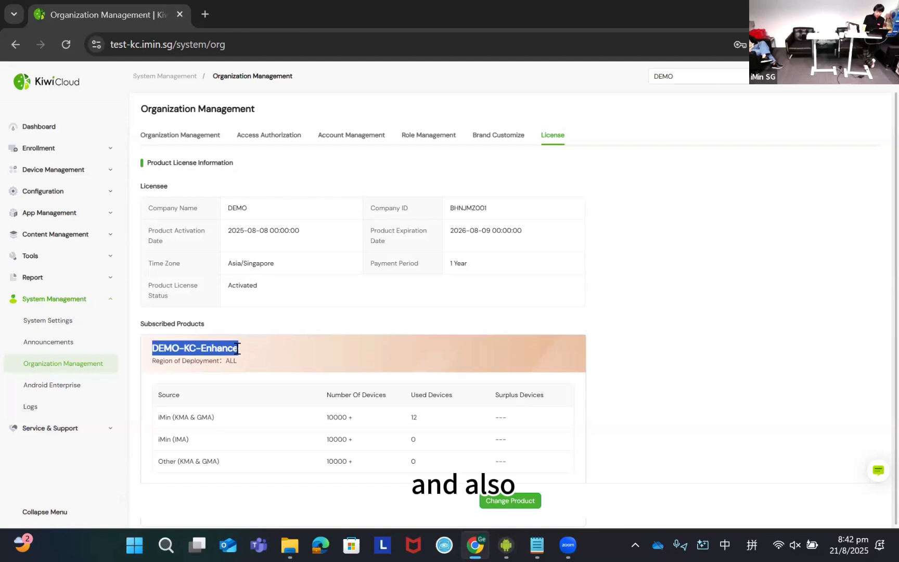
{"action": "double_click", "coordinate": [210, 349]}
{"action": "left_click", "coordinate": [224, 351]}
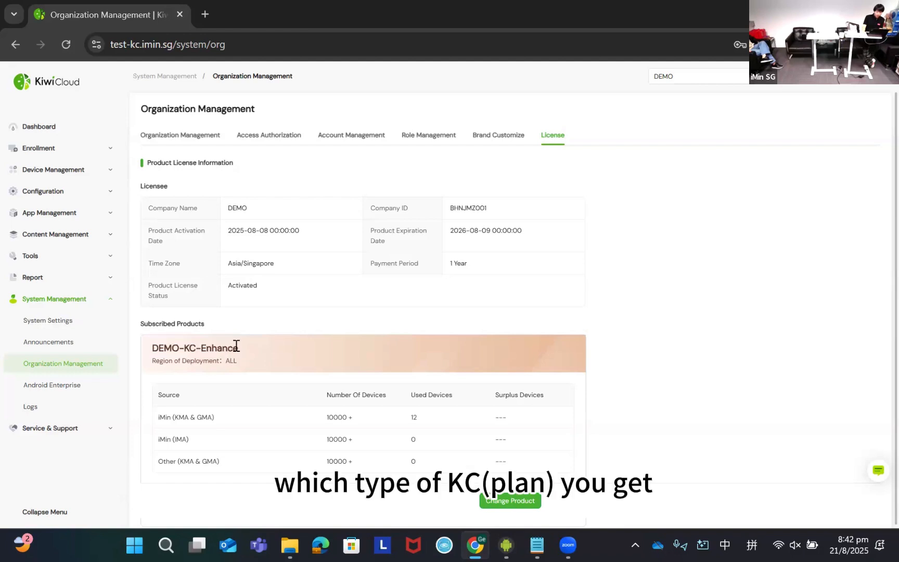
{"action": "left_click_drag", "start_coordinate": [237, 345], "coordinate": [155, 348]}
{"action": "left_click", "coordinate": [226, 357]}
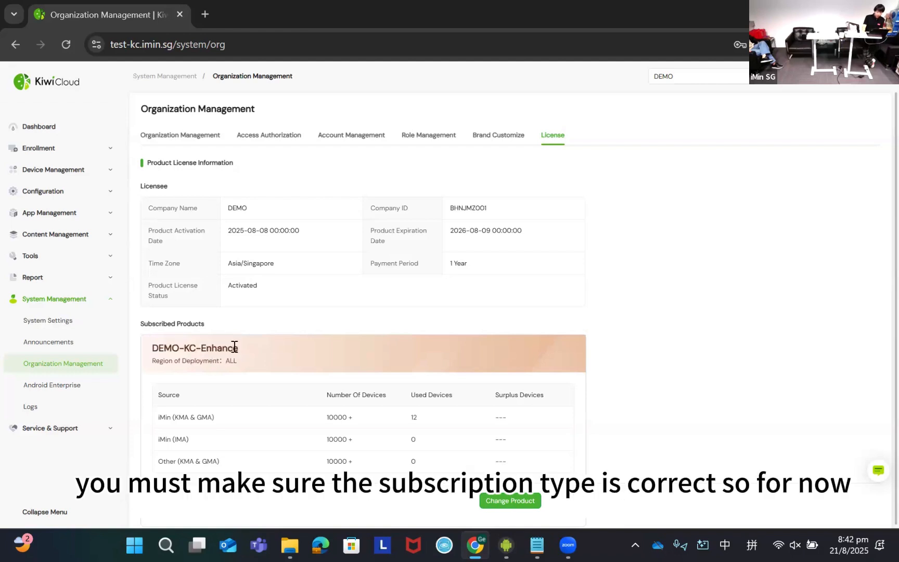
{"action": "triple_click", "coordinate": [180, 348]}
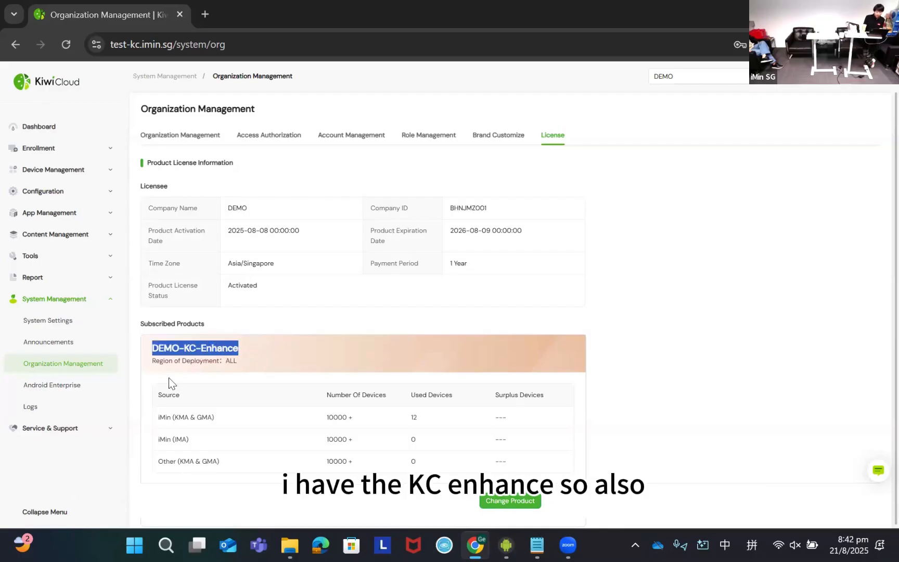
- Review the device sources and the number of devices for each source under the subscribed plan
{"action": "scroll", "coordinate": [169, 383], "scroll_direction": "down", "scroll_amount": 1}
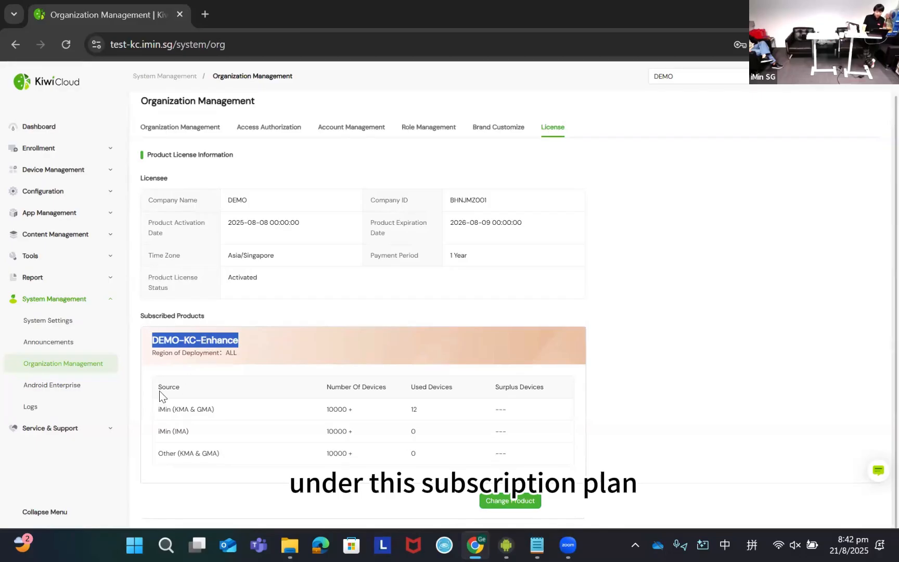
{"action": "double_click", "coordinate": [164, 387]}
{"action": "left_click", "coordinate": [362, 383]}
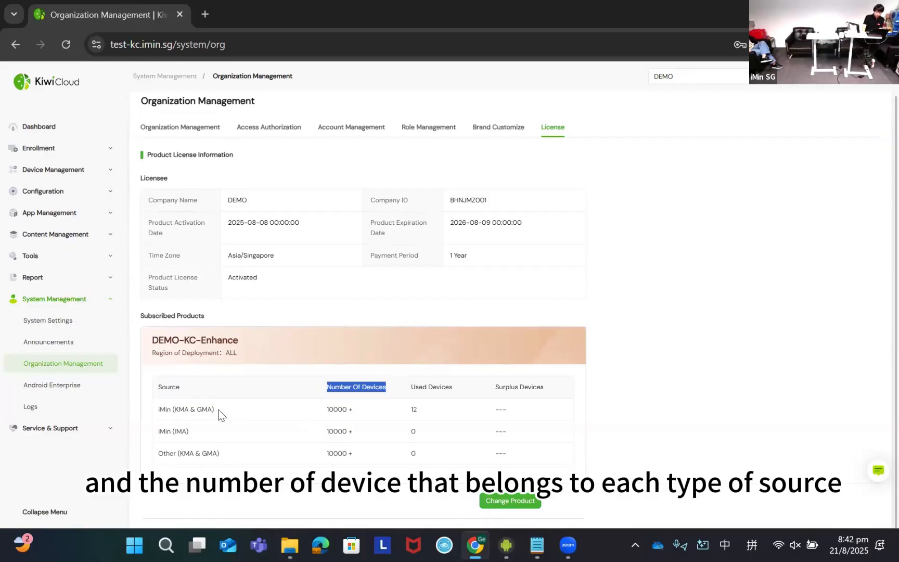
{"action": "left_click", "coordinate": [231, 447]}
{"action": "scroll", "coordinate": [411, 364], "scroll_direction": "up", "scroll_amount": 1}
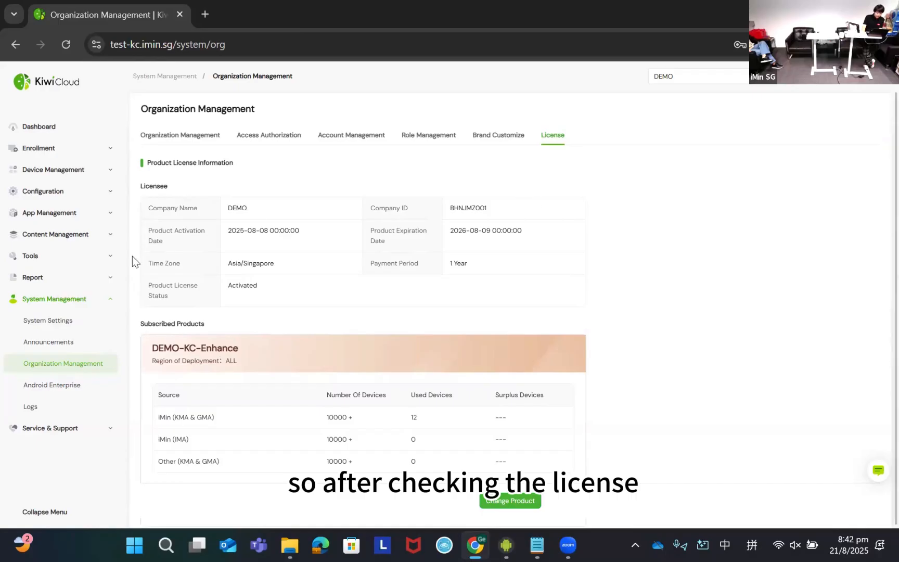
- Review the 2FA, account security policy and password policy options in the system's security settings
{"action": "left_click", "coordinate": [62, 326]}
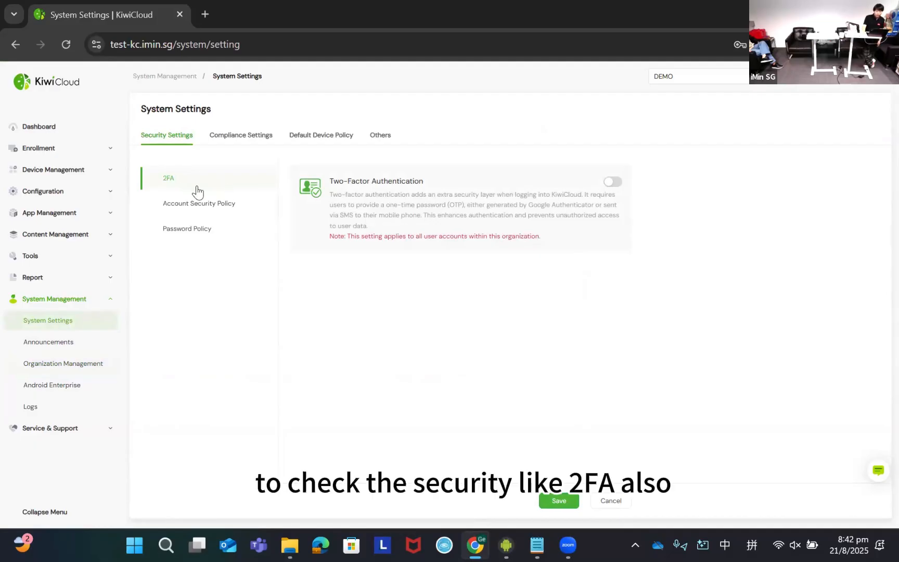
{"action": "left_click", "coordinate": [179, 209]}
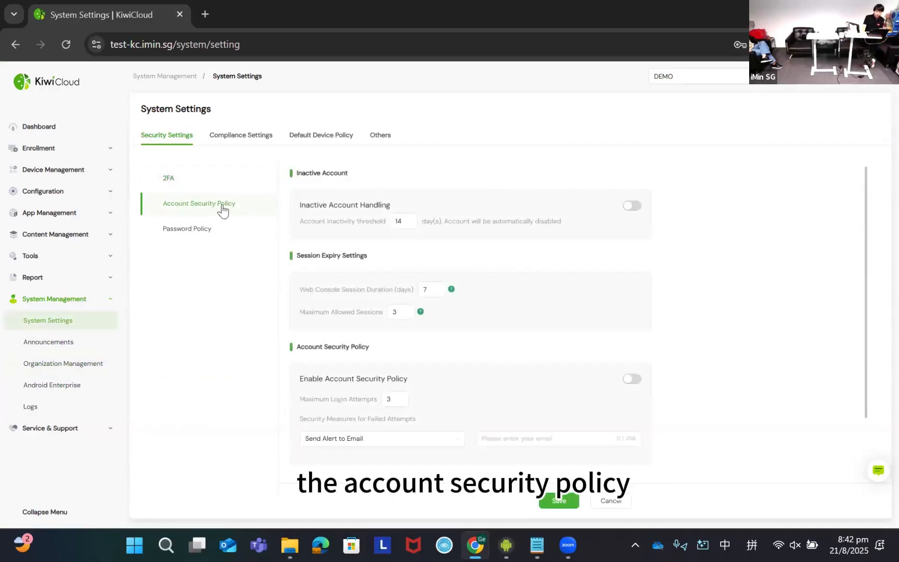
{"action": "left_click", "coordinate": [180, 232]}
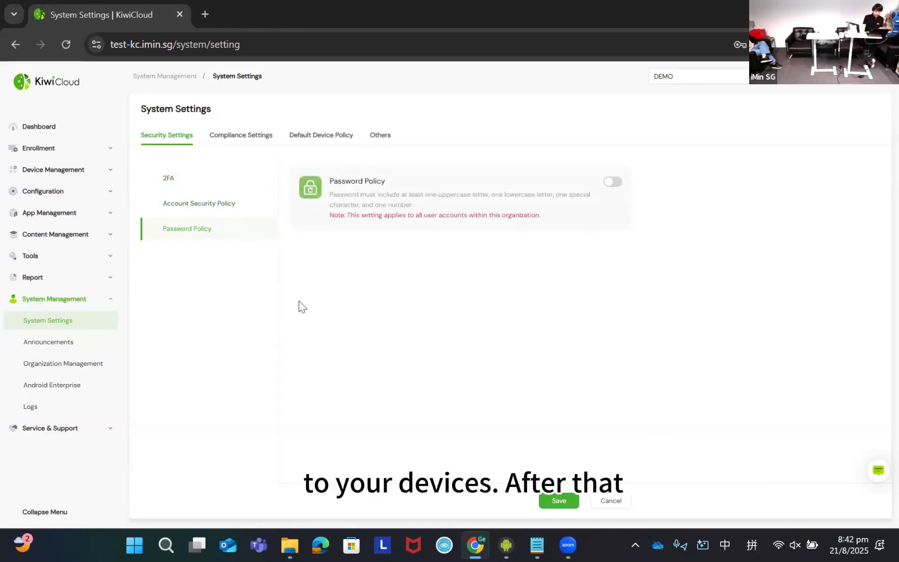
- Review the default GMA and KMA device policies, including the KMA system, permission and custom wallpaper categories
{"action": "left_click", "coordinate": [327, 136]}
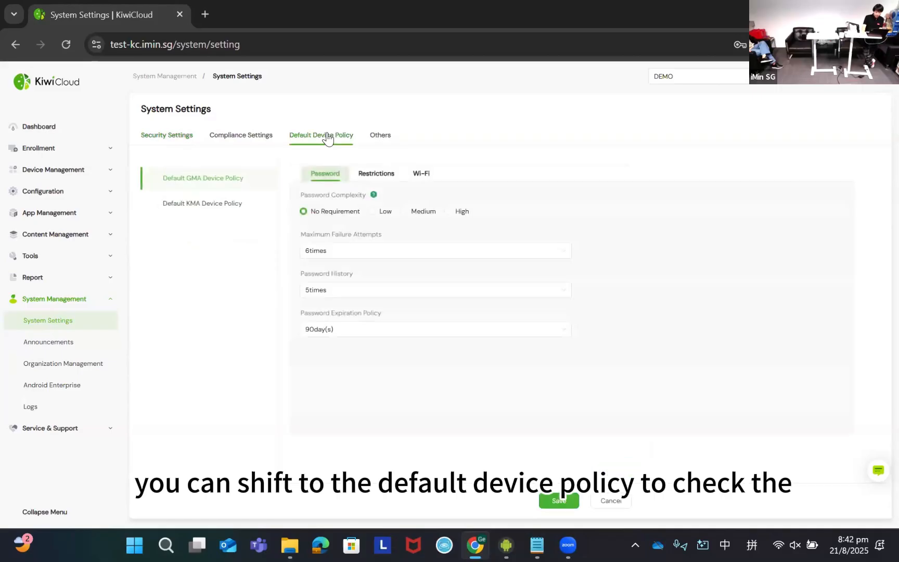
{"action": "left_click", "coordinate": [202, 205]}
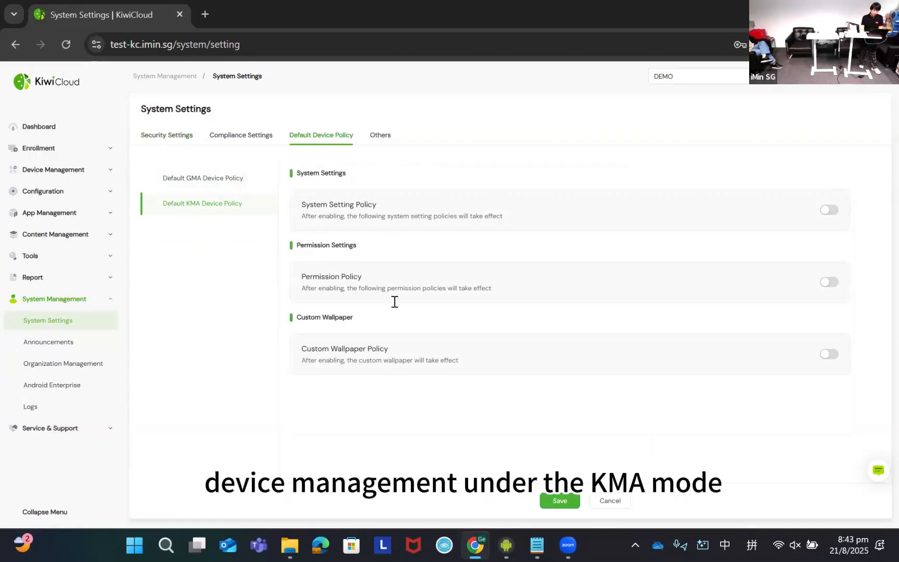
{"action": "triple_click", "coordinate": [316, 172]}
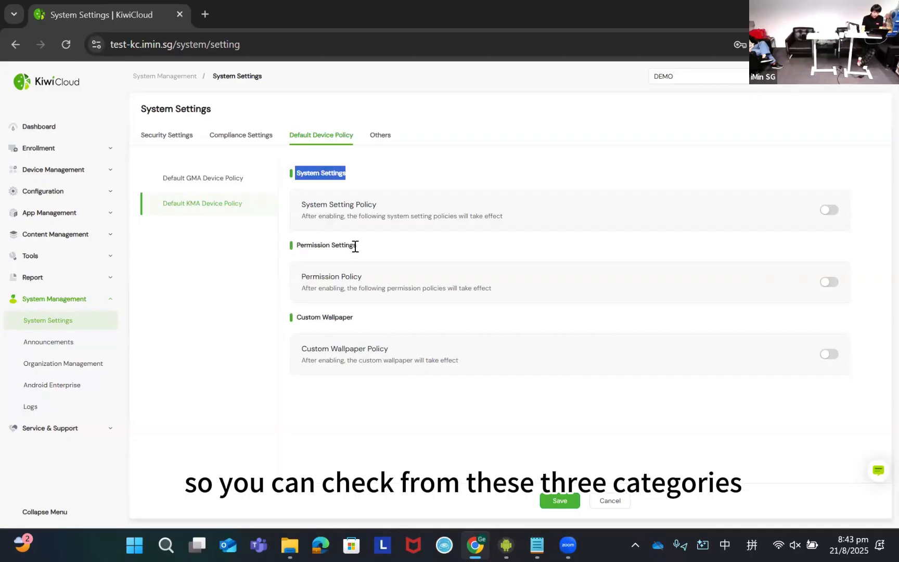
{"action": "triple_click", "coordinate": [355, 247]}
{"action": "double_click", "coordinate": [337, 317]}
{"action": "left_click", "coordinate": [305, 177]}
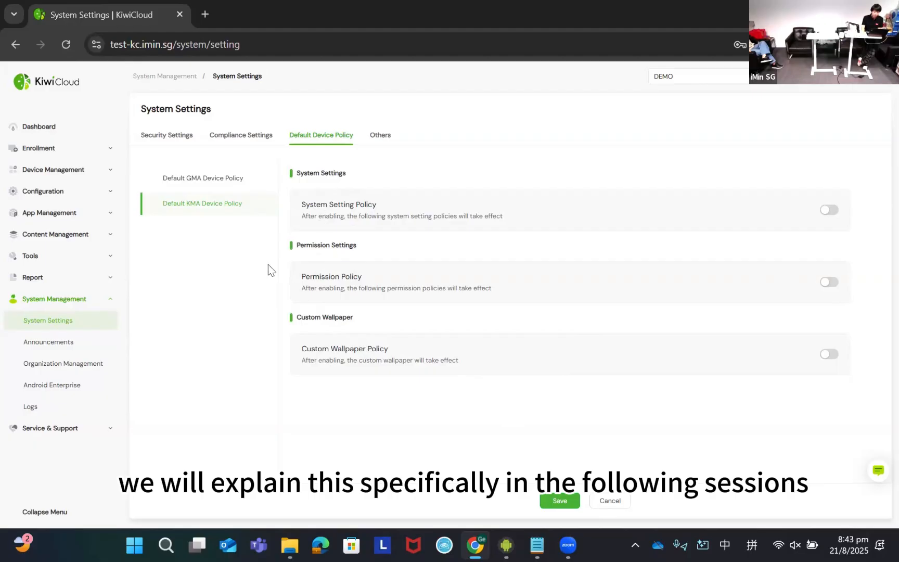
- Open the compliance settings and read the rules for non-compliant handling
{"action": "left_click", "coordinate": [245, 139]}
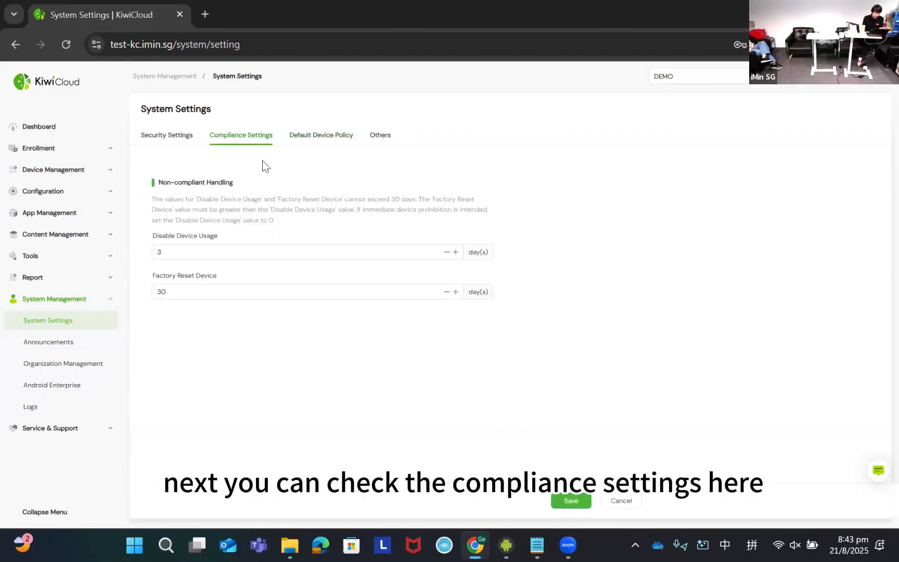
{"action": "triple_click", "coordinate": [181, 182]}
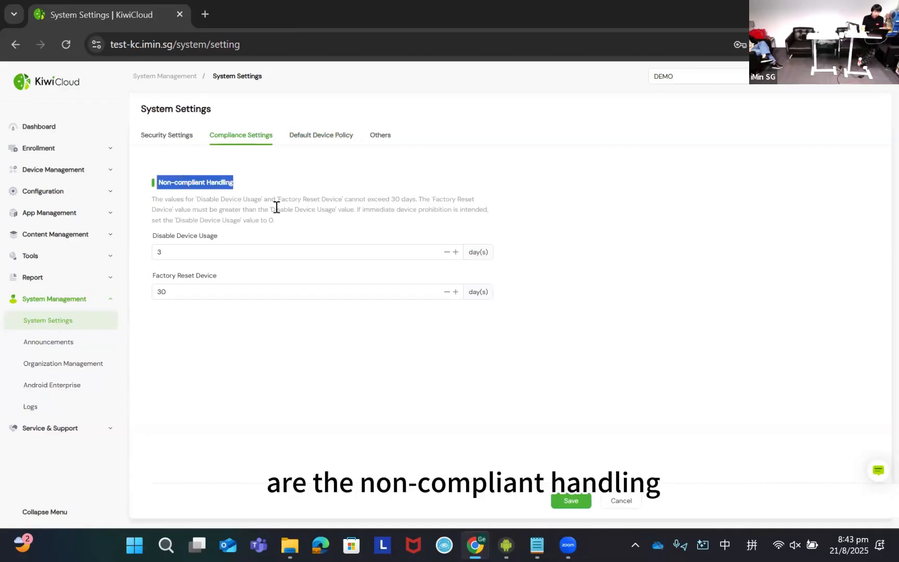
{"action": "left_click", "coordinate": [235, 190]}
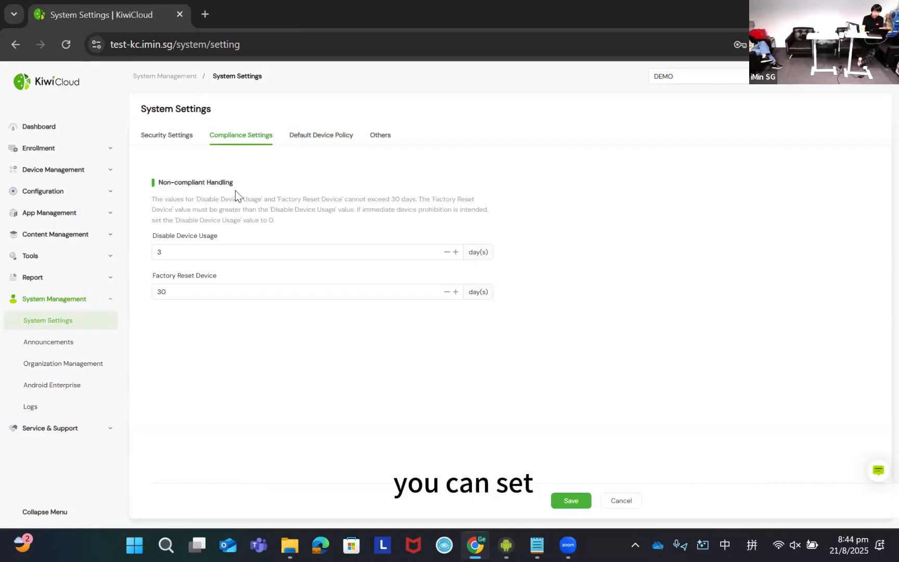
{"action": "double_click", "coordinate": [198, 193]}
{"action": "left_click", "coordinate": [190, 199]}
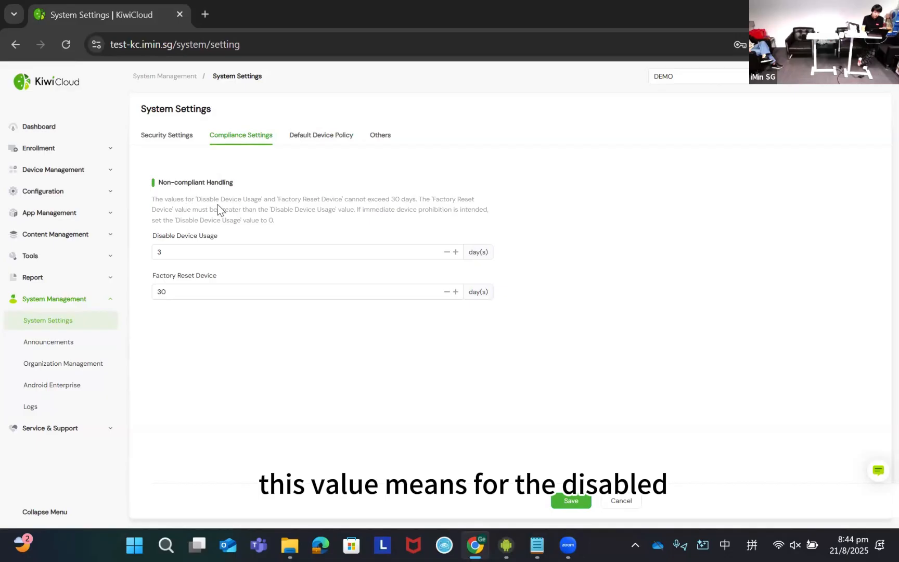
{"action": "left_click_drag", "start_coordinate": [187, 199], "coordinate": [401, 198]}
{"action": "left_click", "coordinate": [401, 198]}
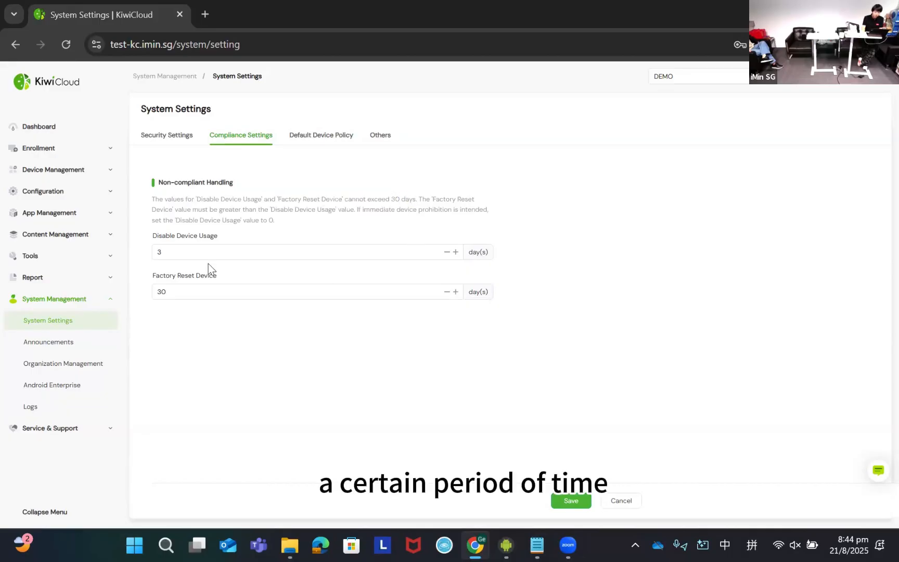
- Examine the Disable Device Usage and Factory Reset Device periods, trying the day increment and decrement on the reset period
{"action": "left_click", "coordinate": [197, 255]}
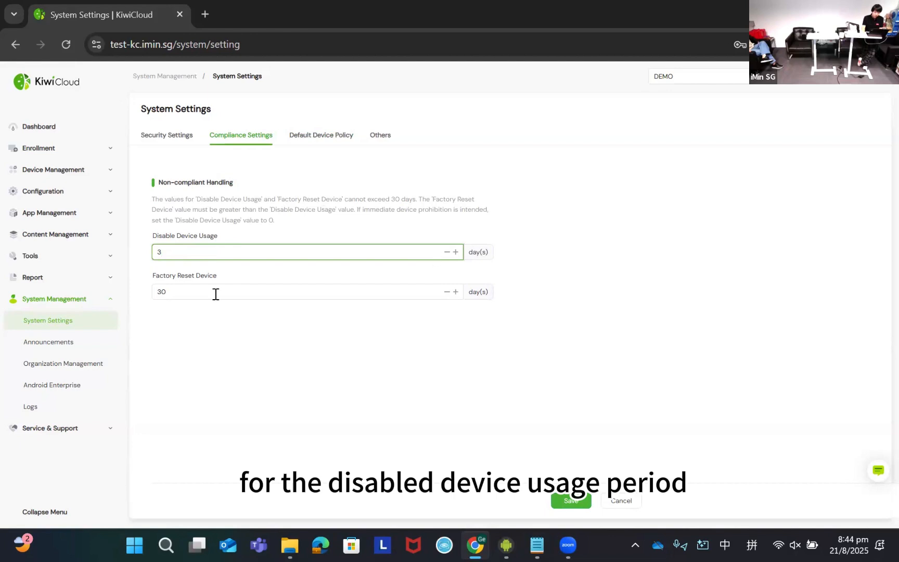
{"action": "left_click", "coordinate": [194, 278]}
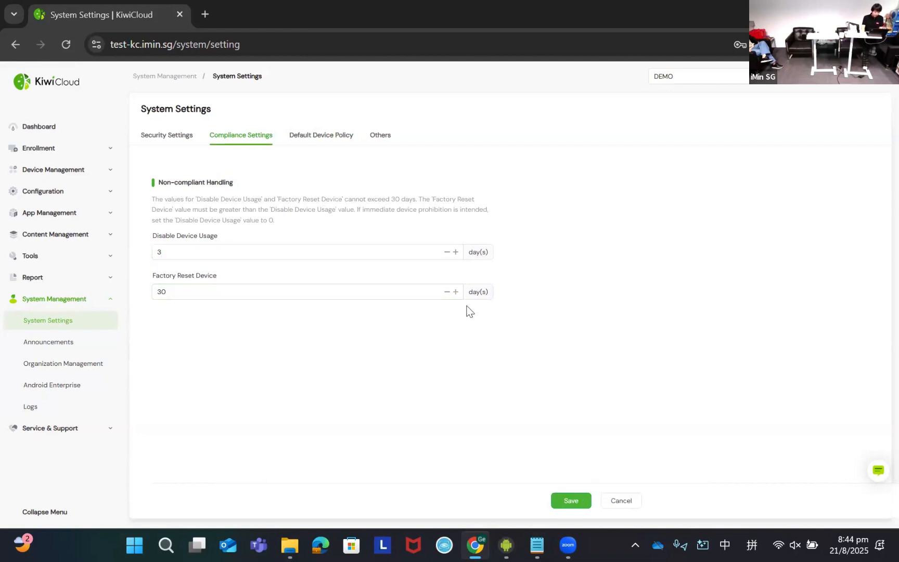
{"action": "left_click", "coordinate": [456, 293]}
{"action": "left_click", "coordinate": [449, 292]}
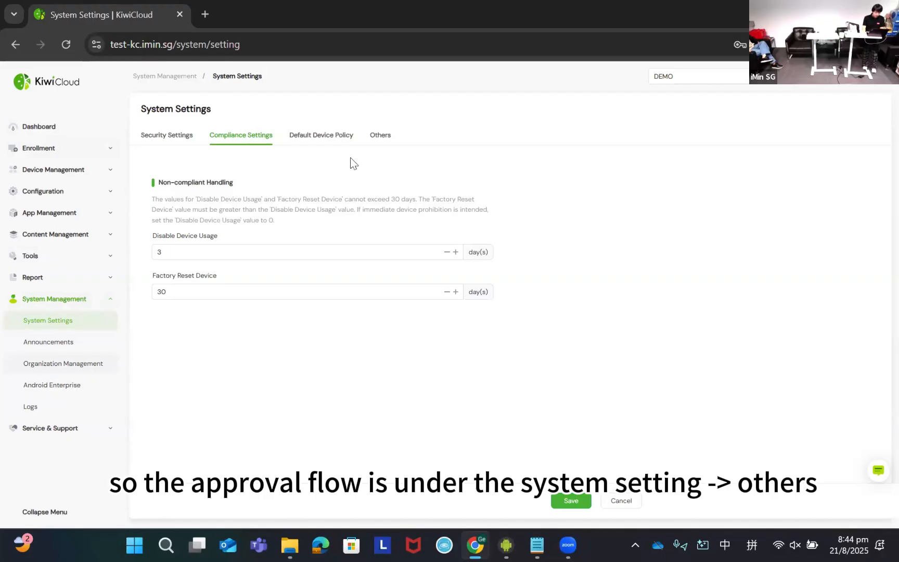
- Review the approval flow toggles among the other system settings
{"action": "left_click", "coordinate": [377, 140]}
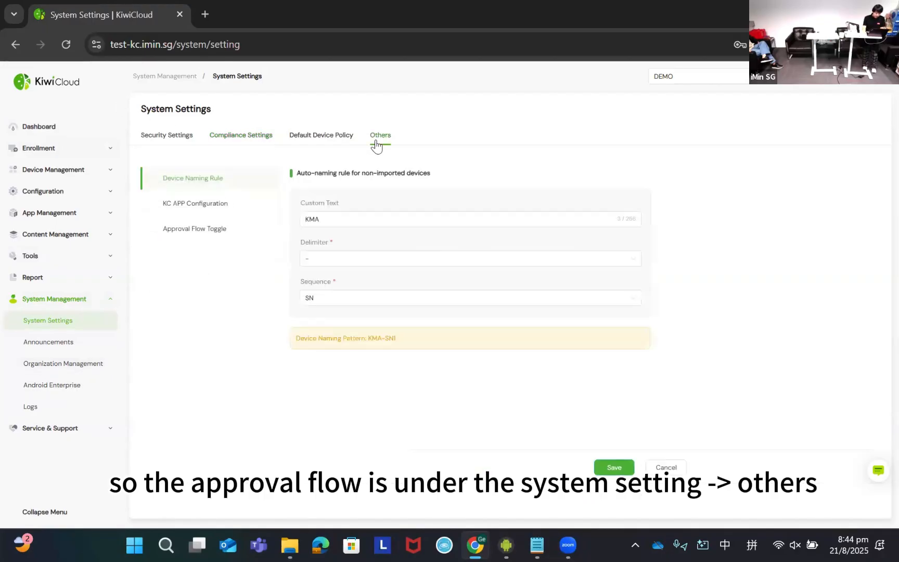
{"action": "left_click", "coordinate": [225, 234]}
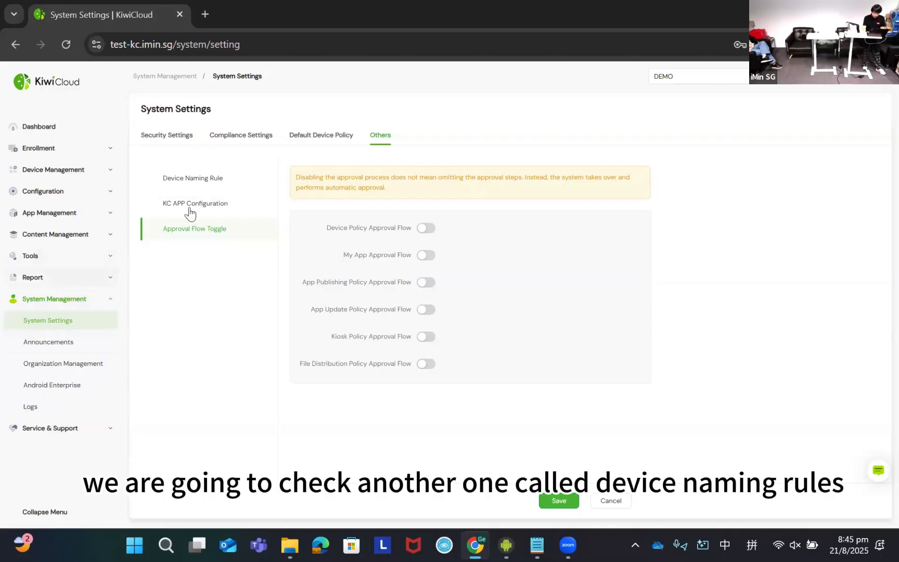
- Open the device naming rule and review its custom text and delimiter fields for non-imported devices
{"action": "left_click", "coordinate": [192, 178]}
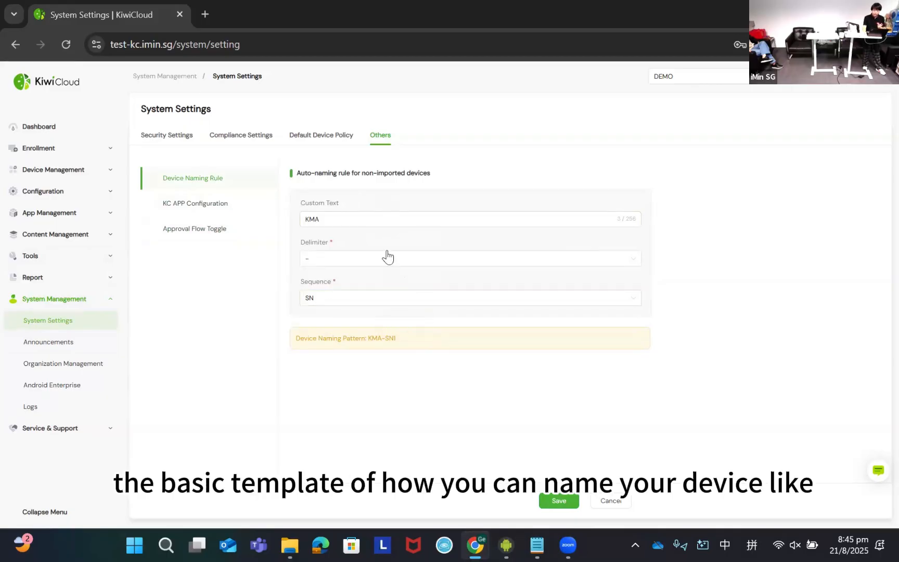
{"action": "left_click_drag", "start_coordinate": [314, 174], "coordinate": [352, 173]}
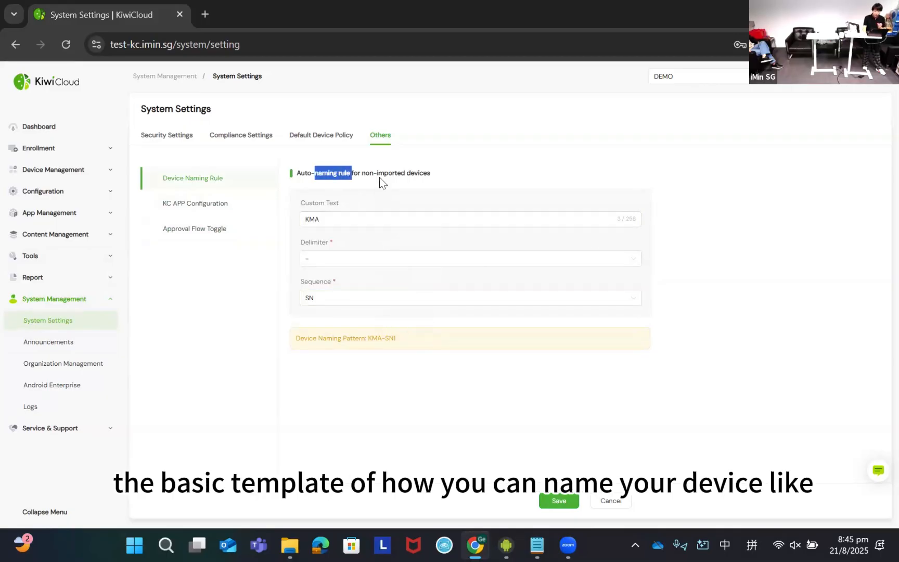
{"action": "left_click", "coordinate": [380, 181]}
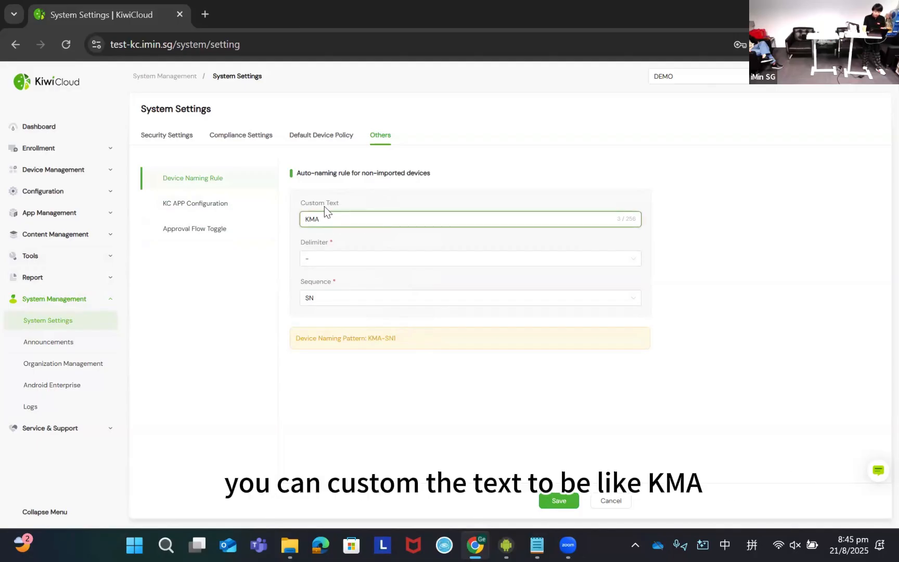
{"action": "double_click", "coordinate": [339, 221]}
{"action": "left_click", "coordinate": [325, 262]}
{"action": "left_click", "coordinate": [306, 262]}
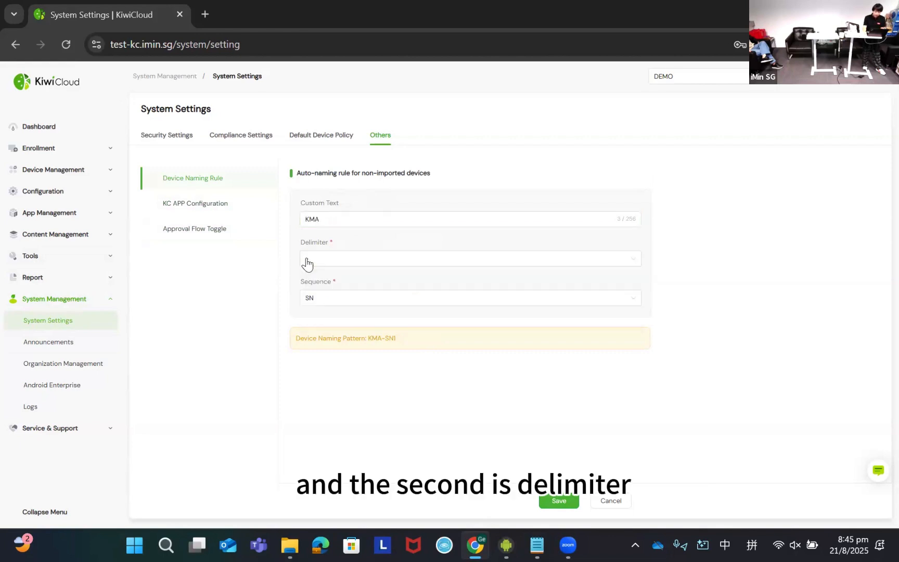
- Choose SN as the sequence in the device naming rule and check the device naming pattern
{"action": "left_click", "coordinate": [325, 297]}
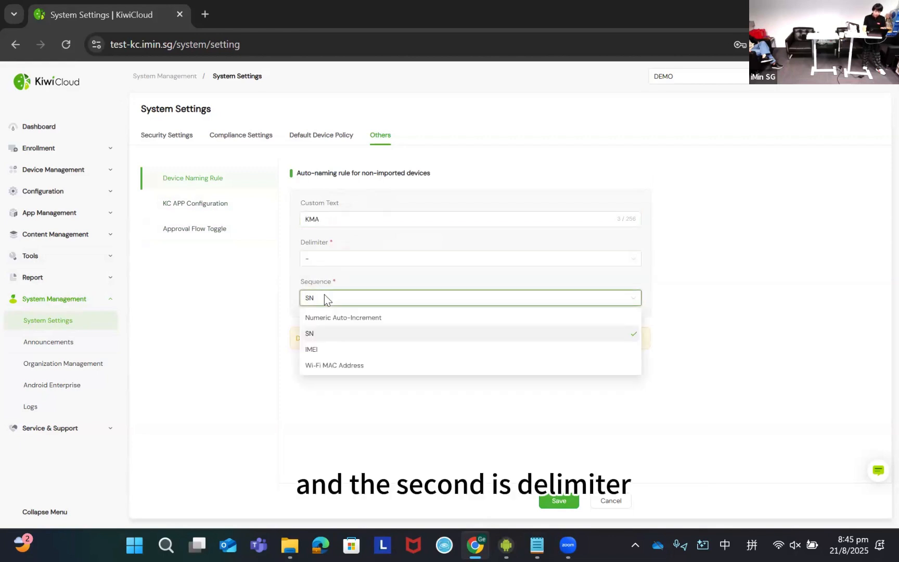
{"action": "left_click", "coordinate": [338, 334]}
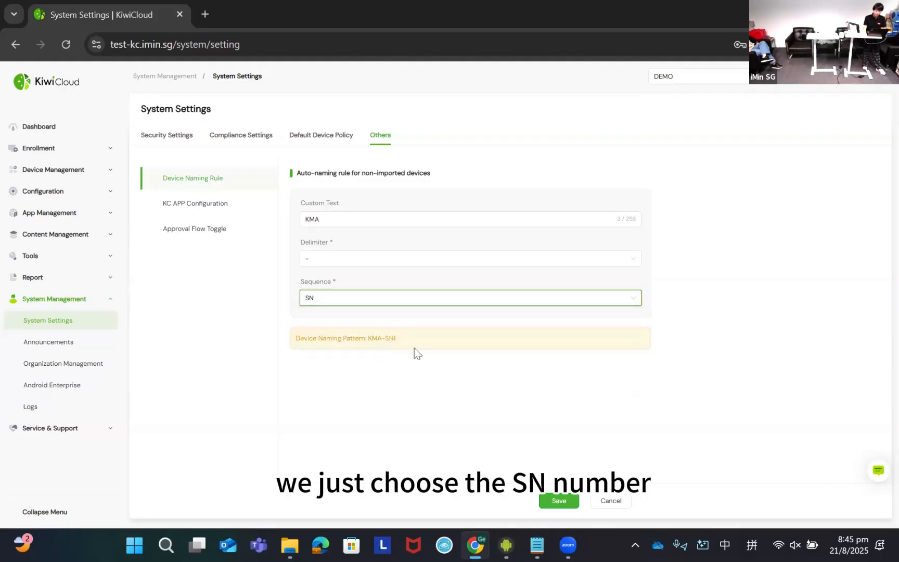
{"action": "triple_click", "coordinate": [351, 341]}
{"action": "left_click", "coordinate": [368, 341]}
{"action": "mouse_move", "coordinate": [369, 341]}
{"action": "left_mouse_down"}
{"action": "mouse_move", "coordinate": [403, 345]}
{"action": "mouse_move", "coordinate": [368, 341]}
{"action": "left_mouse_up"}
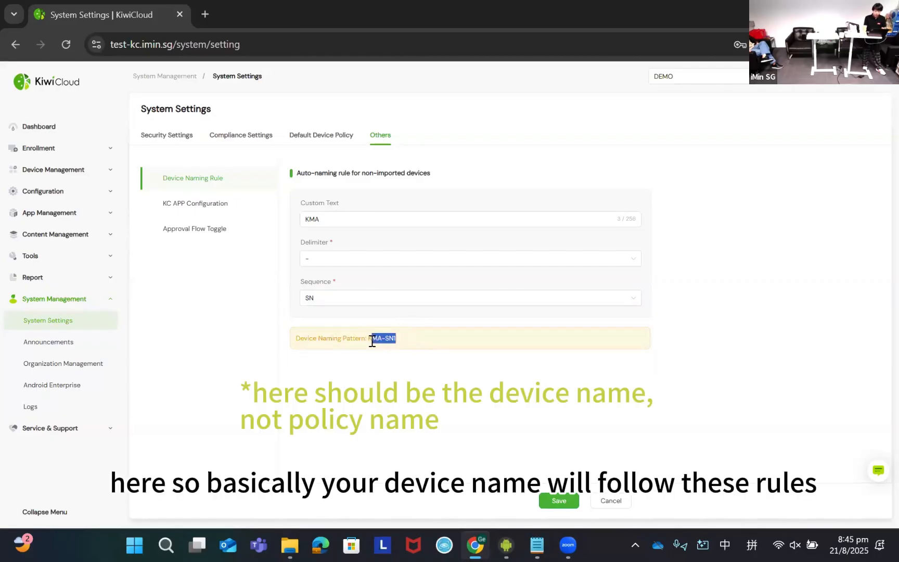
{"action": "left_click", "coordinate": [412, 384]}
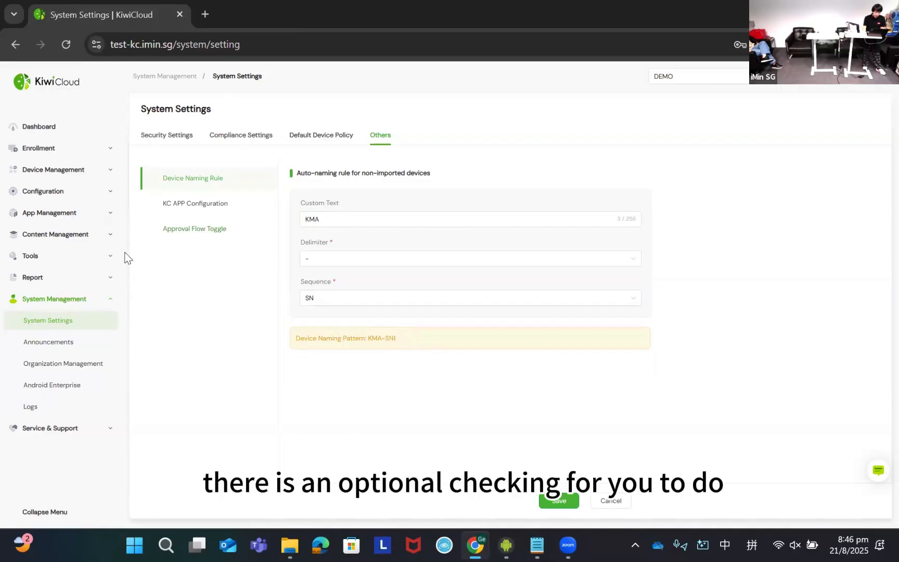
- Open role management within organization management and look over the new role form
{"action": "left_click", "coordinate": [73, 367]}
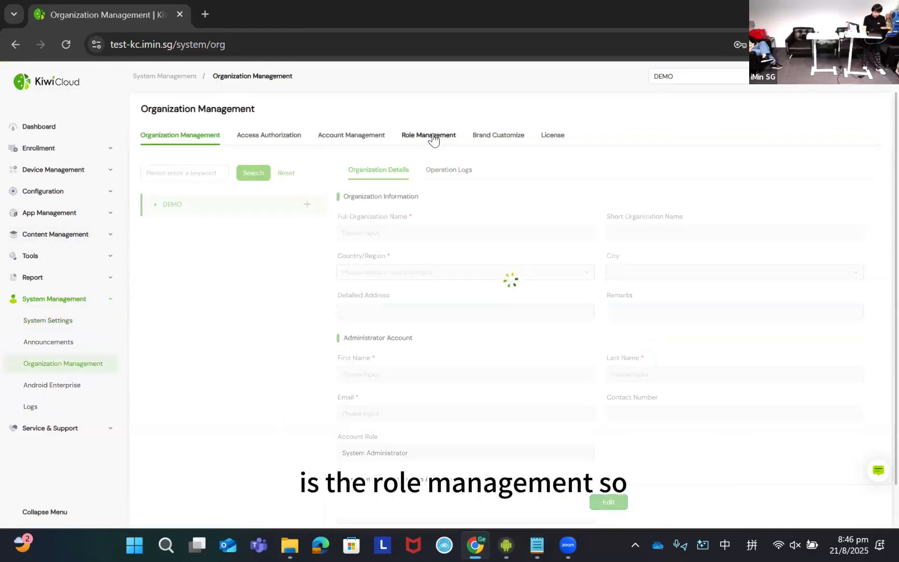
{"action": "left_click", "coordinate": [429, 136]}
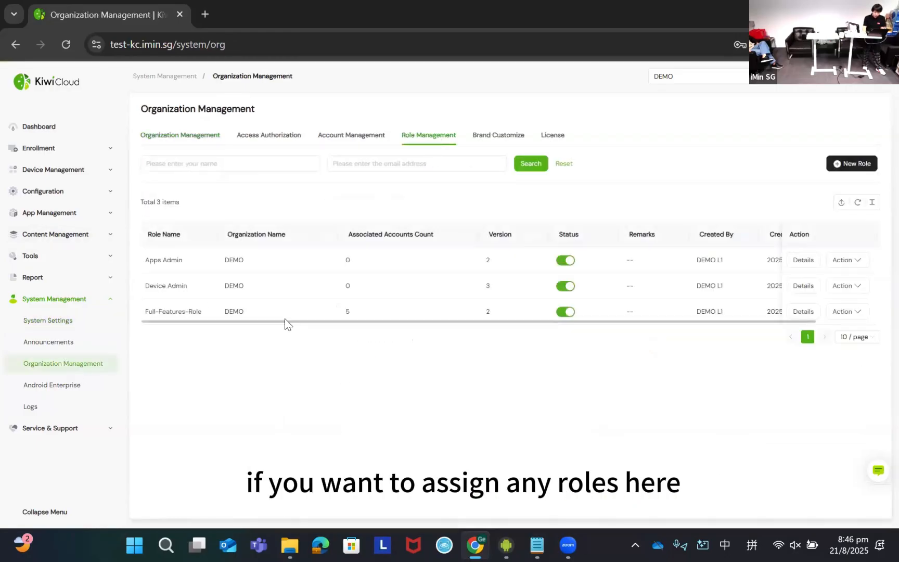
{"action": "left_click", "coordinate": [868, 163]}
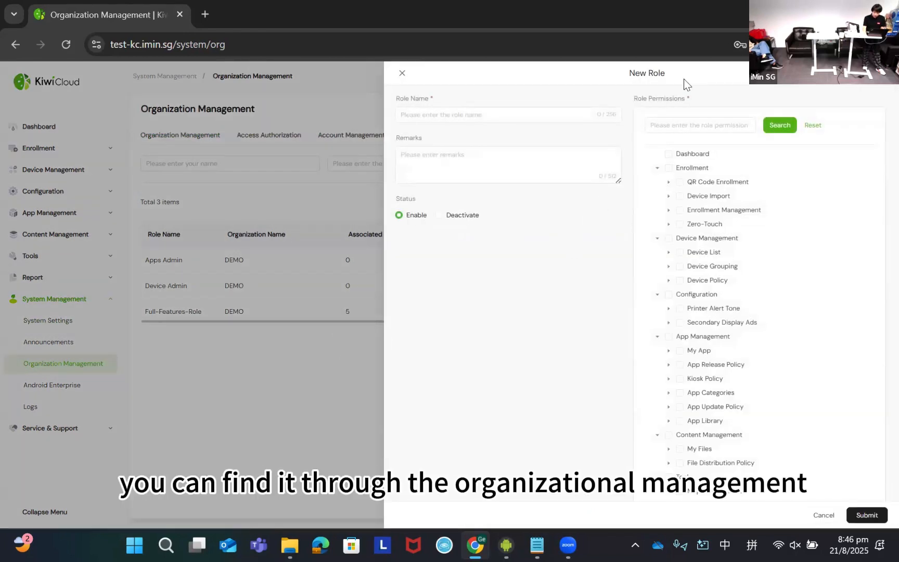
{"action": "left_click", "coordinate": [402, 73]}
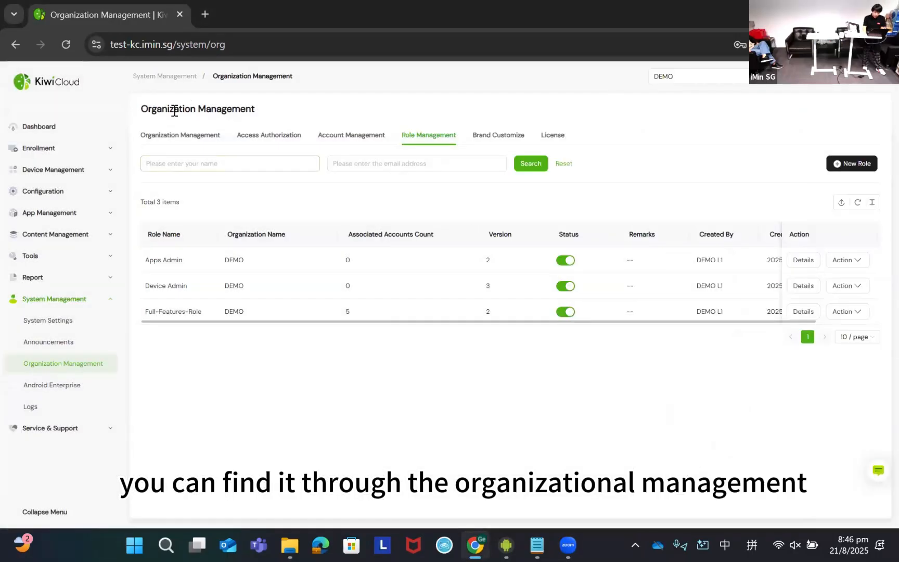
- Start a new role and name it "app admin"
{"action": "left_click", "coordinate": [845, 164]}
{"action": "left_click", "coordinate": [474, 120]}
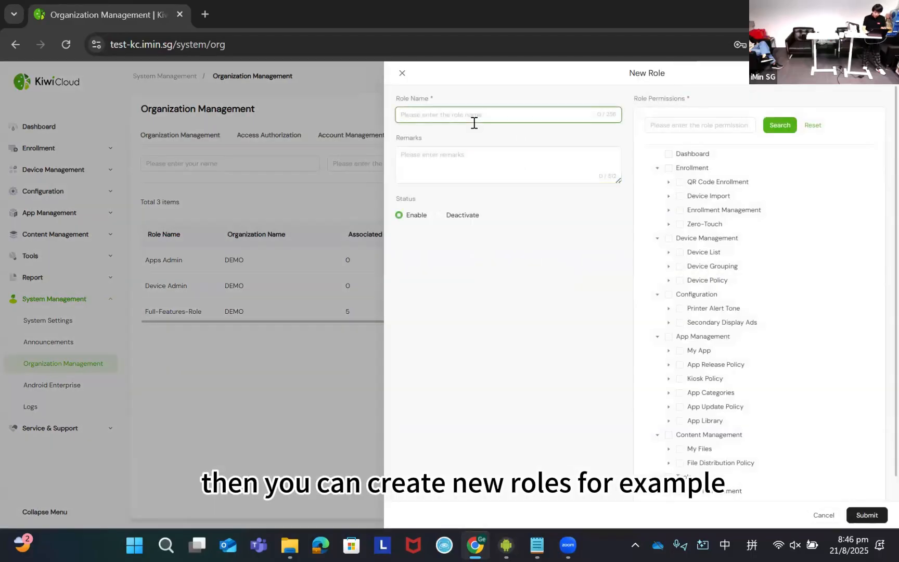
{"action": "type", "text": "a"}
{"action": "key", "text": "shift"}
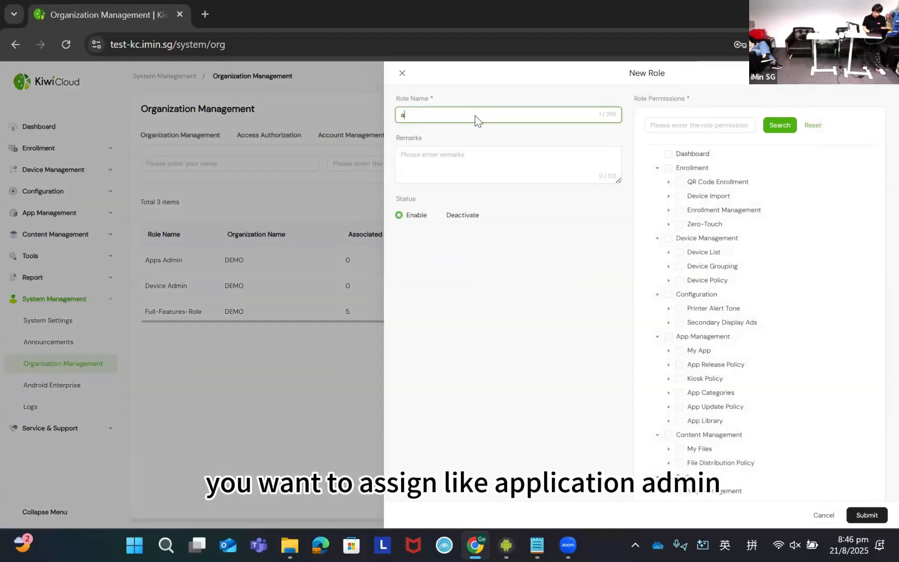
{"action": "type", "text": "pp admin"}
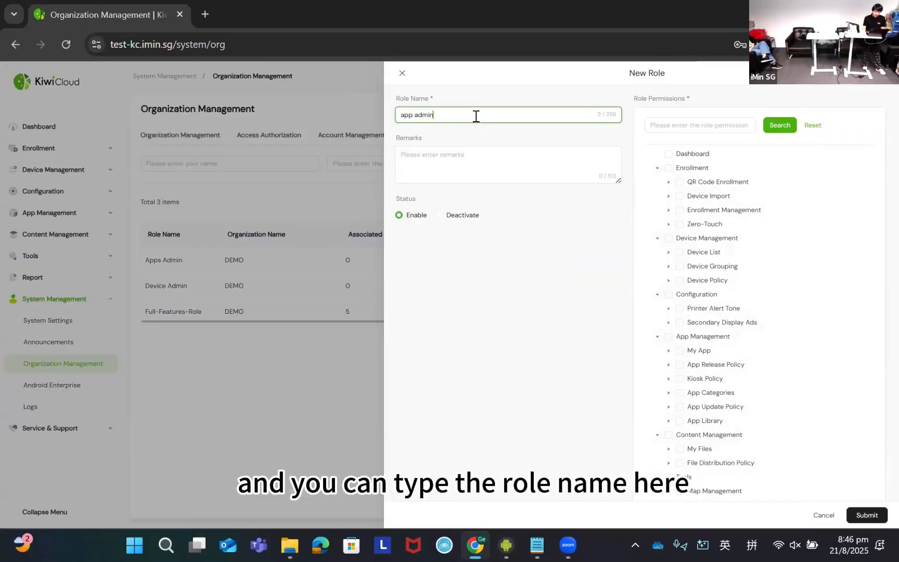
- Grant the new role the App Management, Content Management, Tools and Report permissions
{"action": "left_click", "coordinate": [446, 159]}
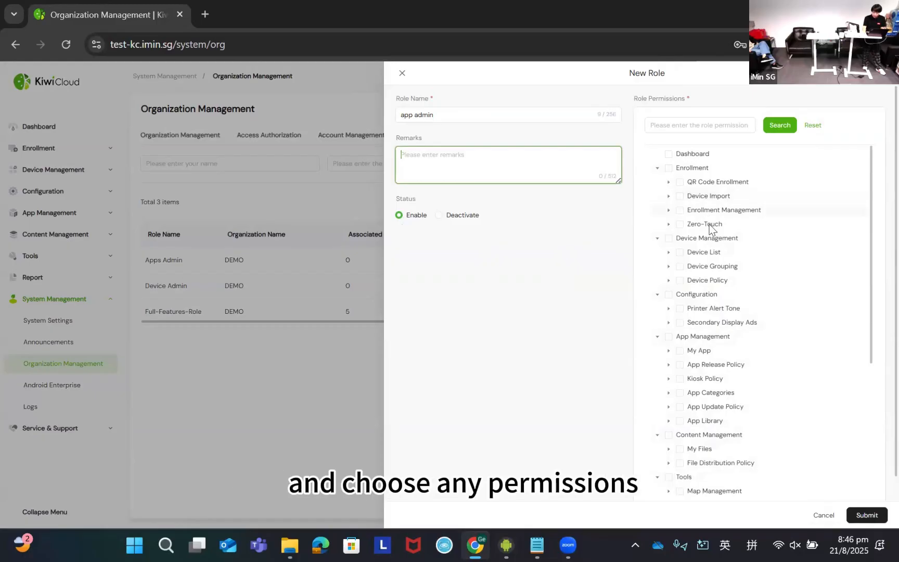
{"action": "scroll", "coordinate": [707, 207], "scroll_direction": "down", "scroll_amount": 1}
{"action": "scroll", "coordinate": [707, 207], "scroll_direction": "up", "scroll_amount": 1}
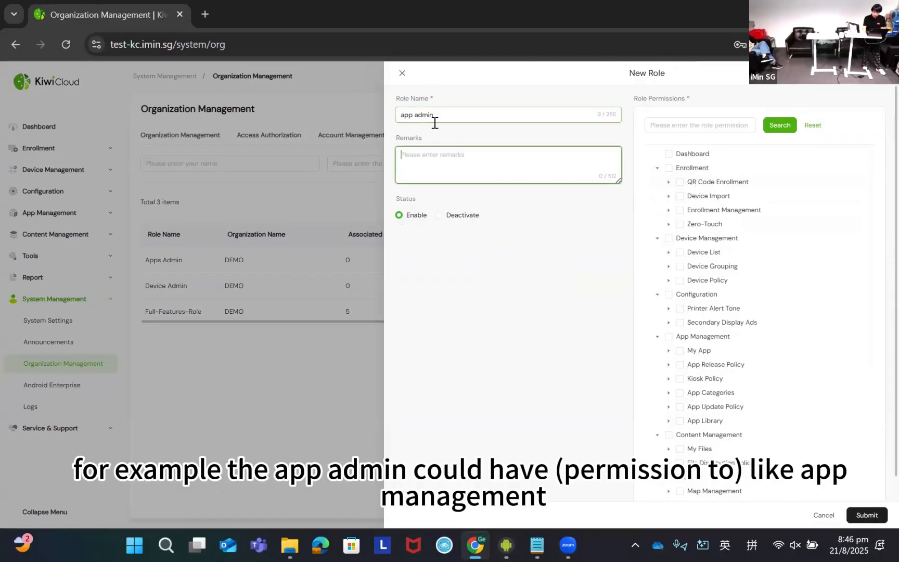
{"action": "scroll", "coordinate": [665, 272], "scroll_direction": "down", "scroll_amount": 2}
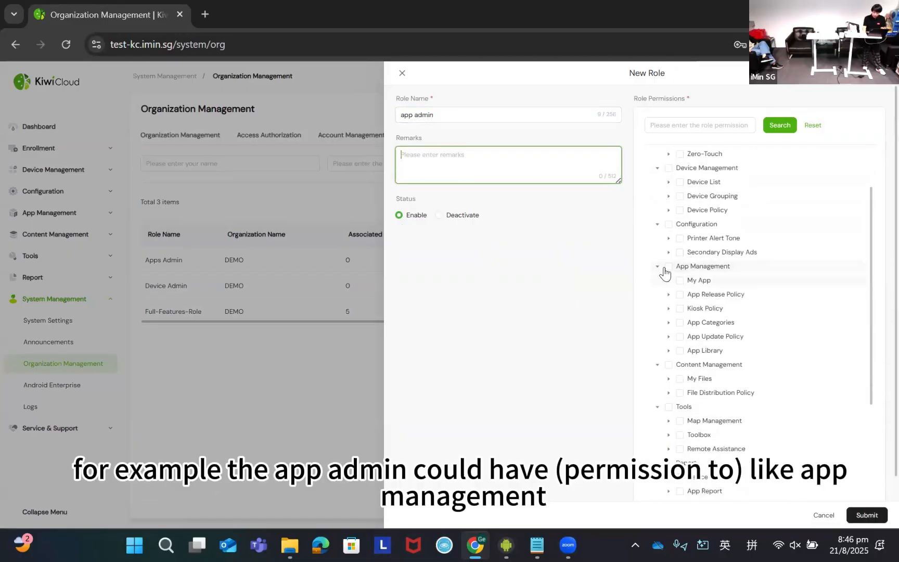
{"action": "left_click", "coordinate": [668, 266]}
{"action": "scroll", "coordinate": [670, 291], "scroll_direction": "down", "scroll_amount": 2}
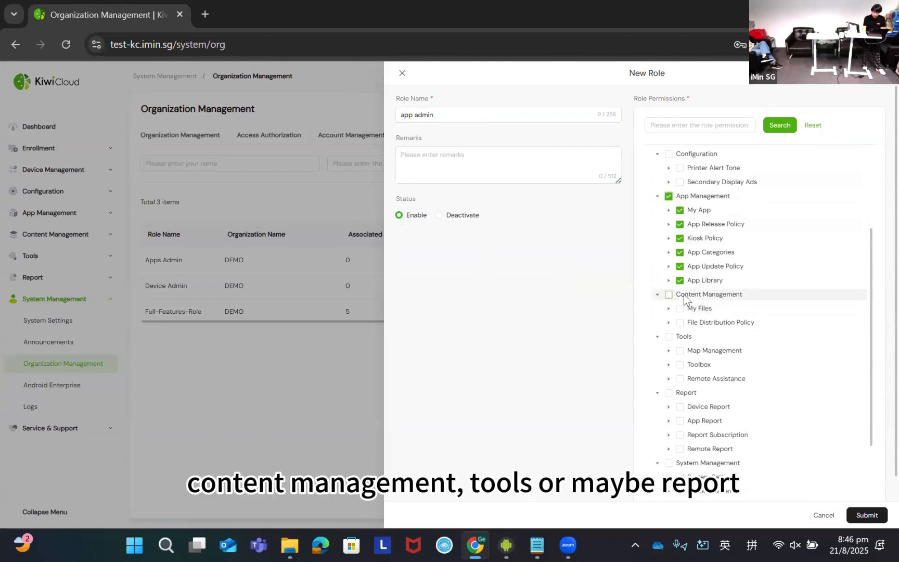
{"action": "left_click", "coordinate": [668, 293]}
{"action": "scroll", "coordinate": [671, 281], "scroll_direction": "down", "scroll_amount": 1}
{"action": "scroll", "coordinate": [671, 281], "scroll_direction": "down", "scroll_amount": 1}
{"action": "left_click", "coordinate": [669, 264]}
{"action": "scroll", "coordinate": [669, 317], "scroll_direction": "down", "scroll_amount": 1}
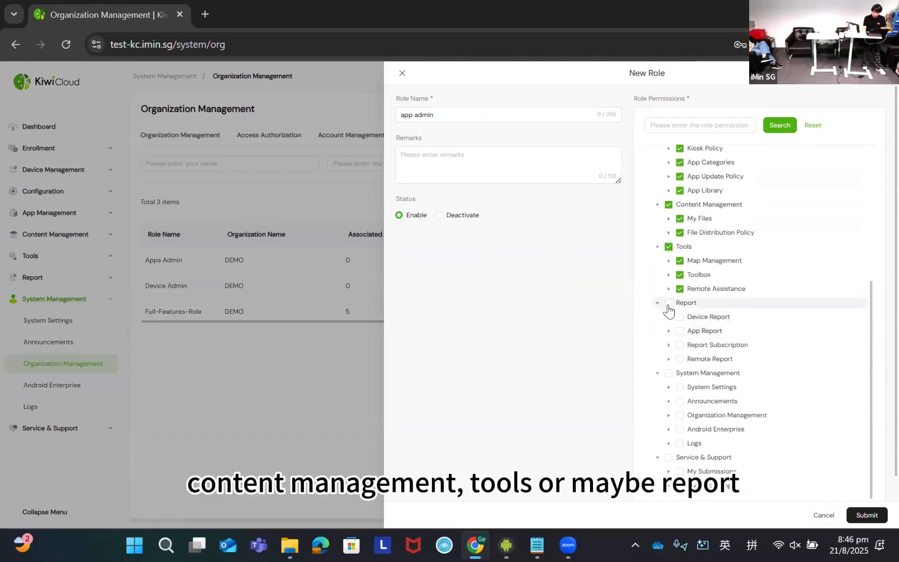
{"action": "left_click", "coordinate": [668, 303]}
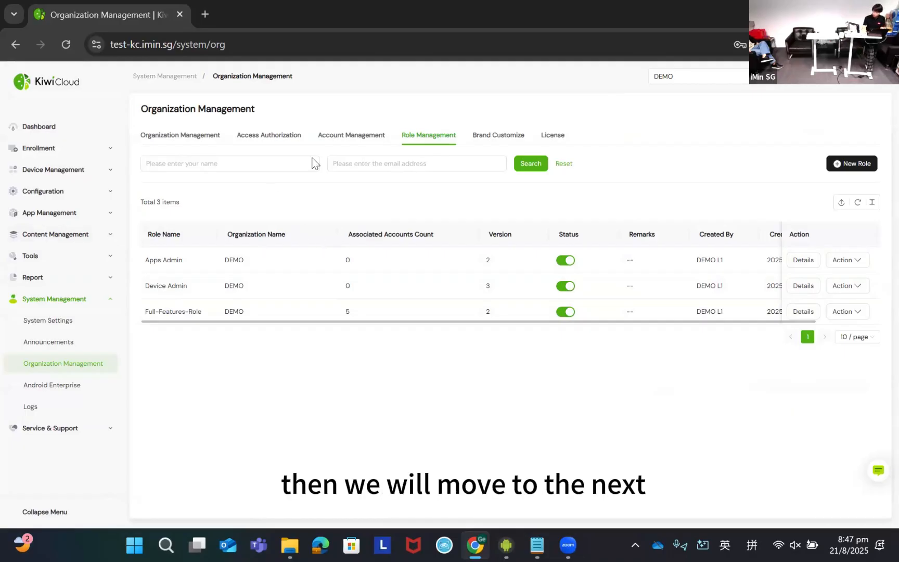
- Download the device import template from the Device Import page and open the downloaded import-device-template (3) file
{"action": "left_click", "coordinate": [111, 300]}
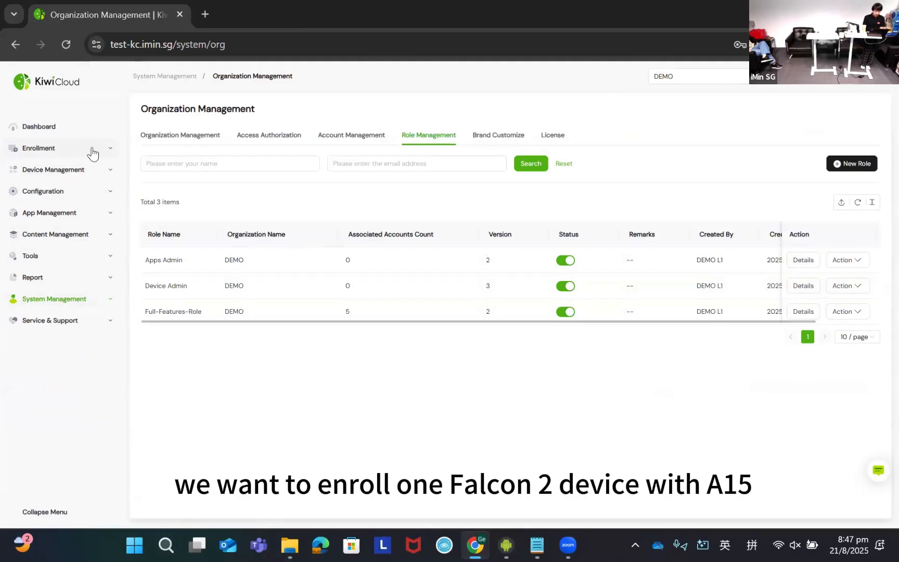
{"action": "left_click", "coordinate": [92, 152]}
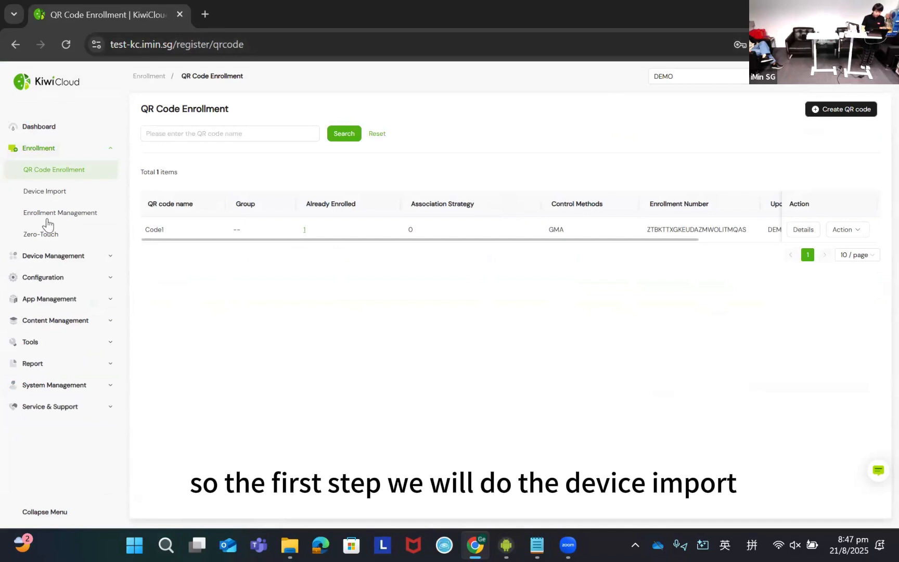
{"action": "left_click", "coordinate": [46, 193]}
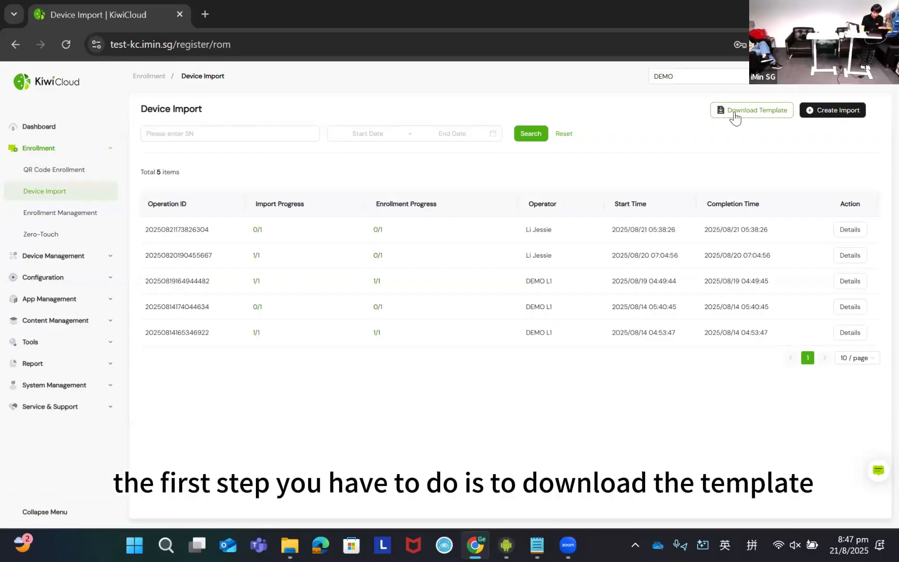
{"action": "left_click", "coordinate": [735, 116]}
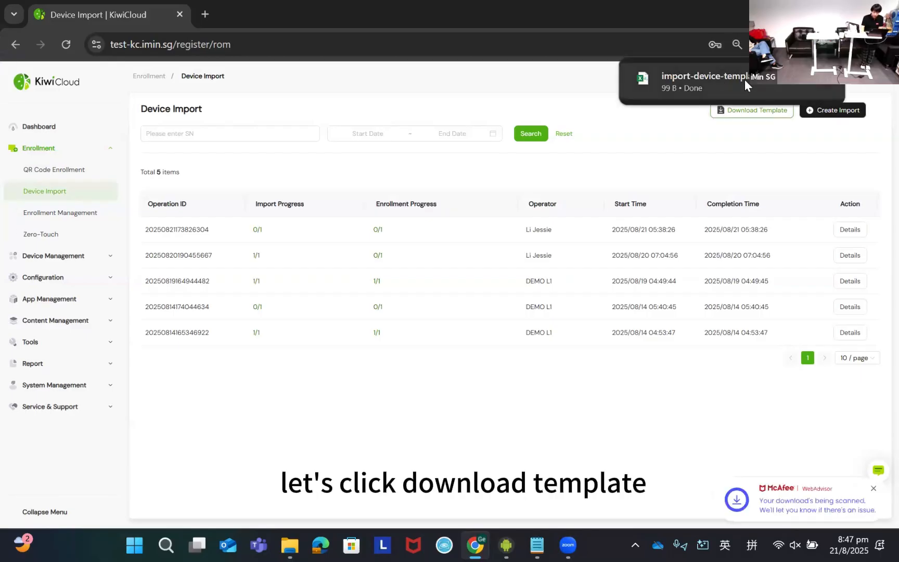
{"action": "left_click", "coordinate": [794, 88]}
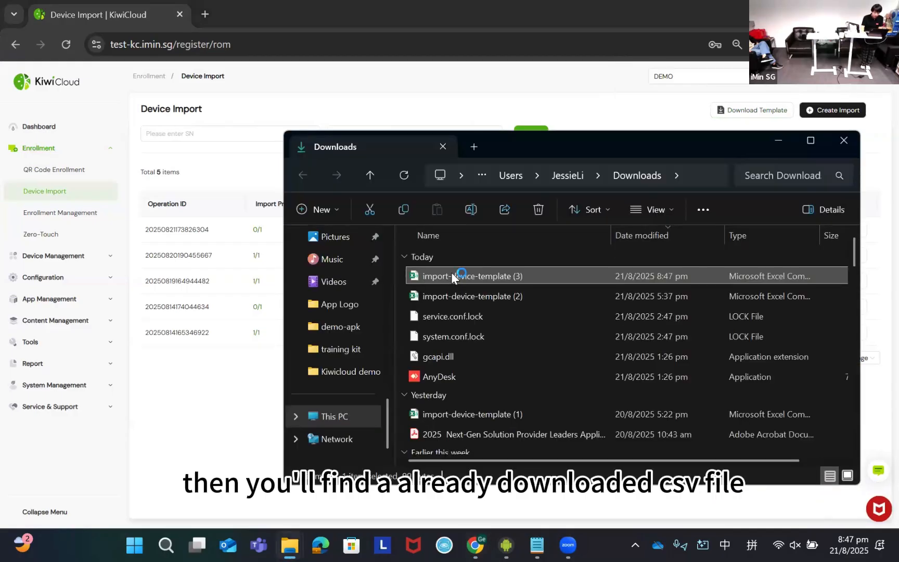
{"action": "double_click", "coordinate": [451, 275]}
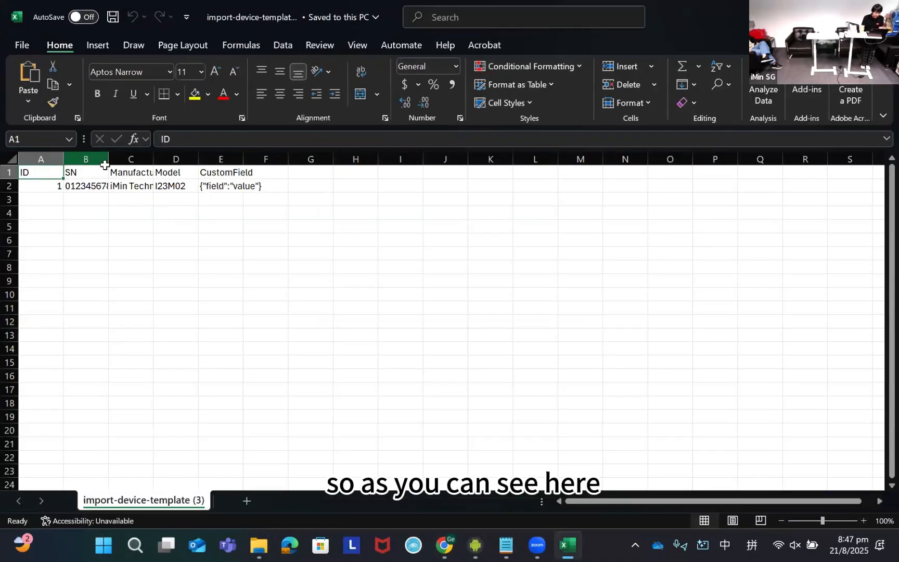
- Fit the SN, Manufacturer and Model columns to their contents and examine the sample SN entry
{"action": "double_click", "coordinate": [108, 159]}
{"action": "double_click", "coordinate": [199, 158]}
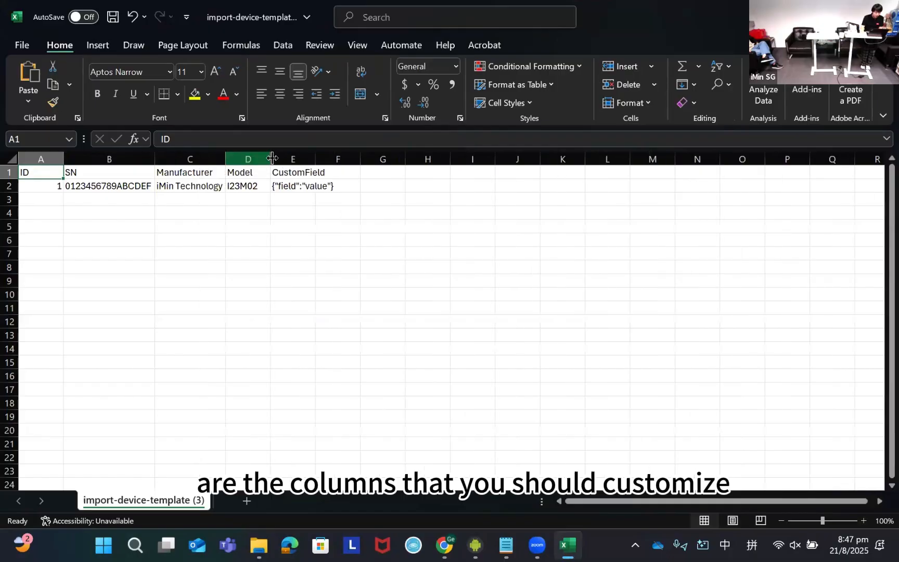
{"action": "double_click", "coordinate": [270, 159]}
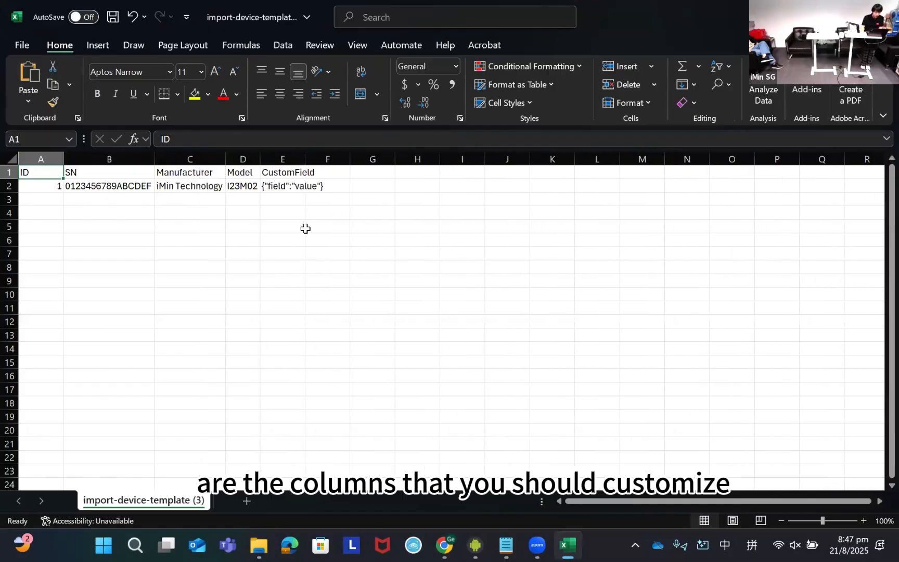
{"action": "double_click", "coordinate": [105, 190]}
{"action": "double_click", "coordinate": [117, 187]}
{"action": "left_click", "coordinate": [288, 307]}
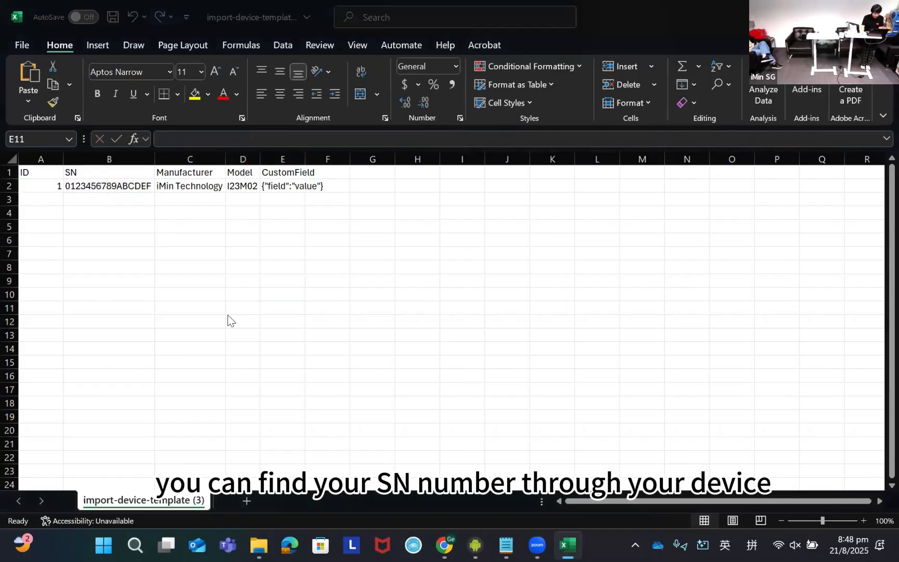
- Switch to the mirrored Falcon 2 device, copy its serial number from the settings, and return to the import template spreadsheet
{"action": "key", "text": "alt+Tab"}
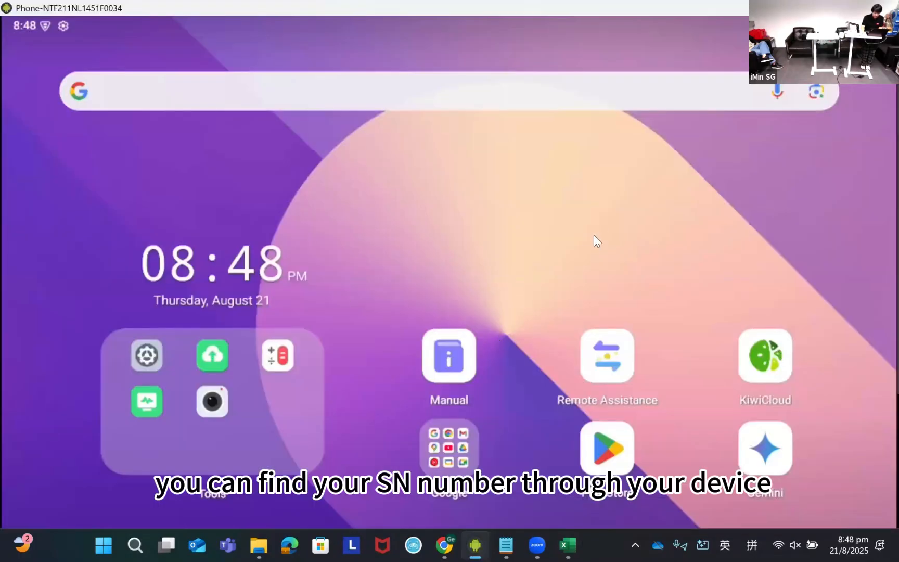
{"action": "left_click", "coordinate": [273, 423]}
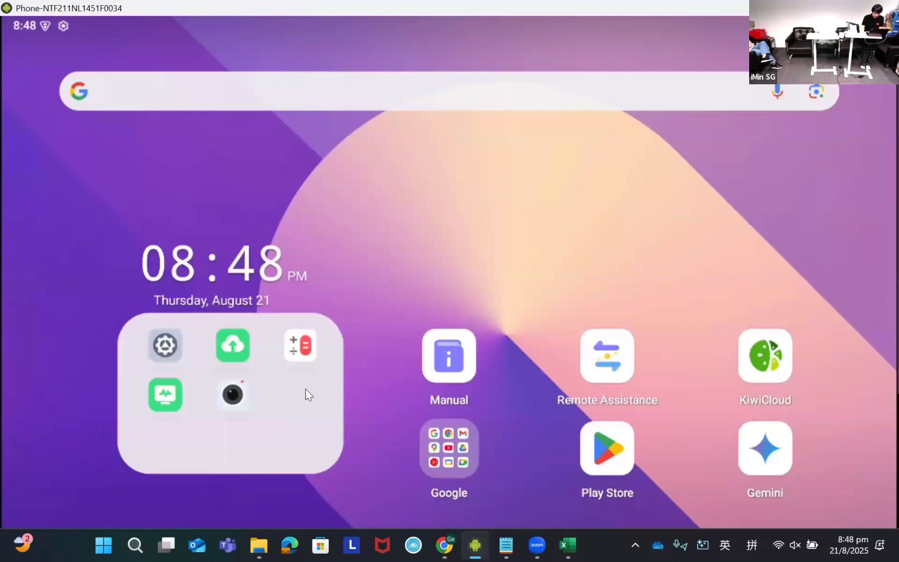
{"action": "left_click", "coordinate": [379, 195]}
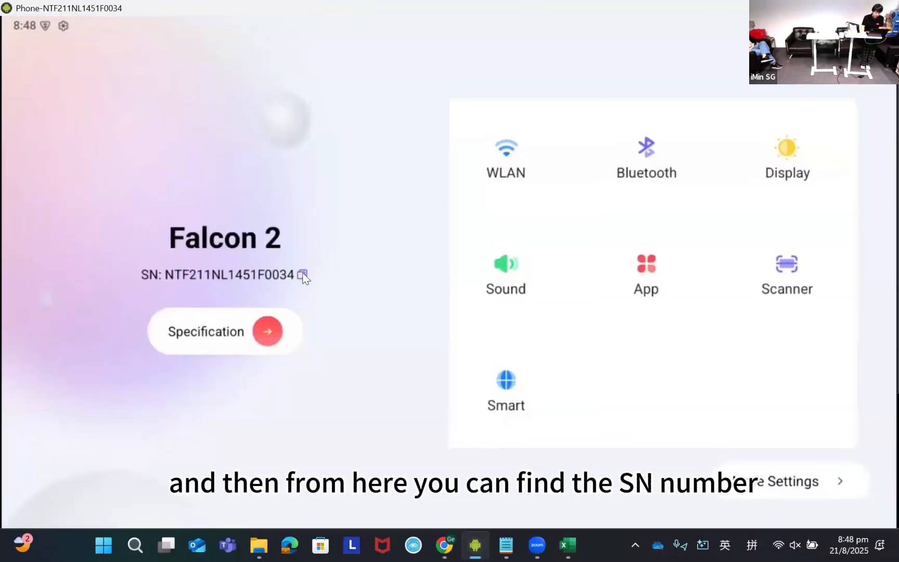
{"action": "left_click", "coordinate": [303, 274]}
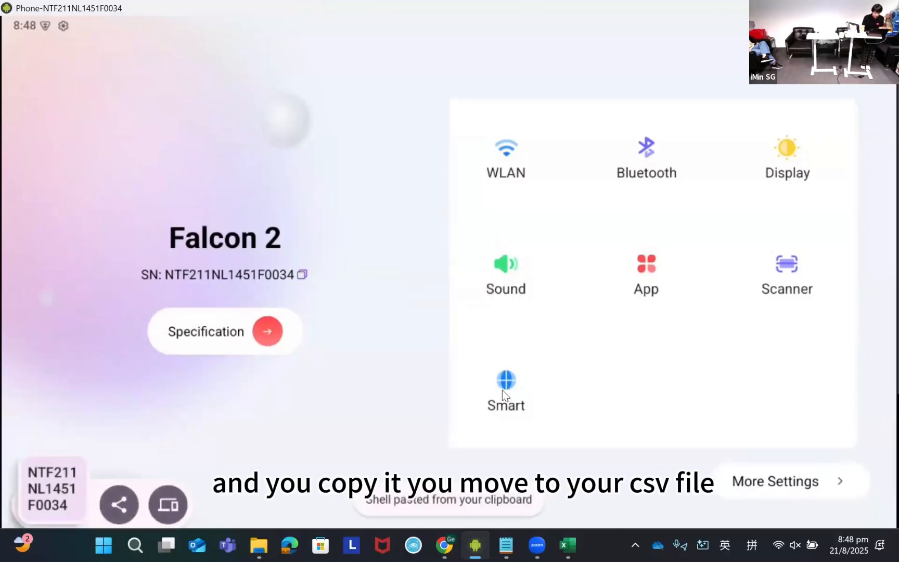
{"action": "key", "text": "alt+Tab"}
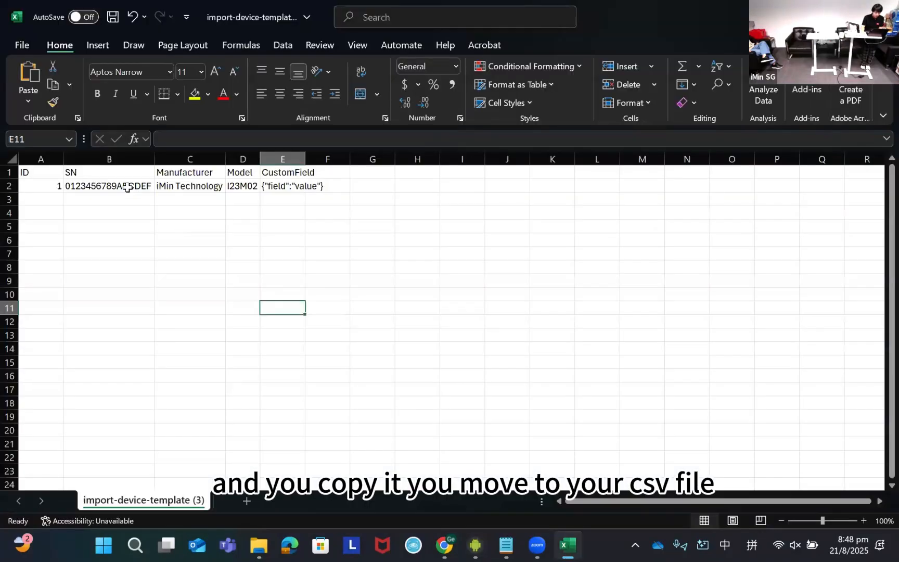
- Replace the sample SN in the template's first device row with the serial number copied from the Falcon 2
{"action": "left_click", "coordinate": [127, 188]}
{"action": "double_click", "coordinate": [128, 187]}
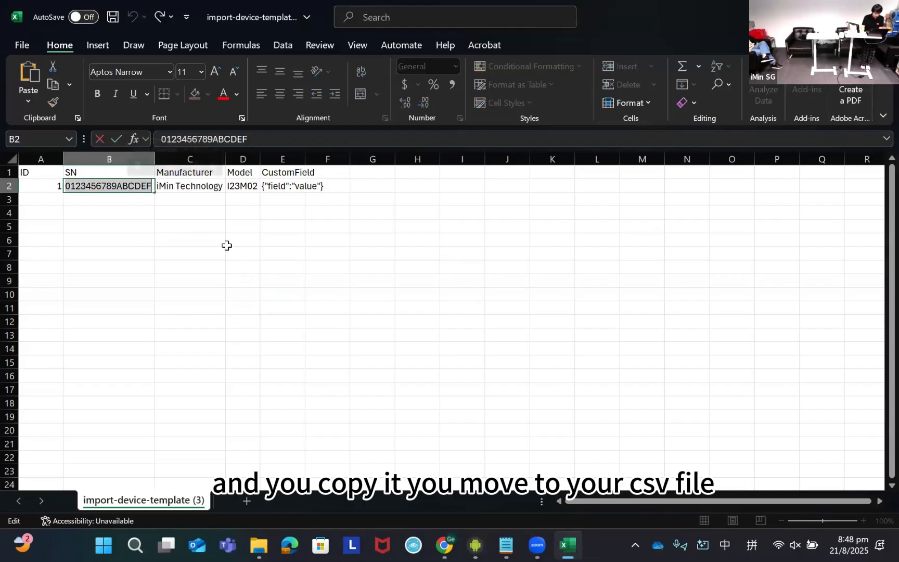
{"action": "key", "text": "ctrl+v"}
{"action": "left_click", "coordinate": [137, 235]}
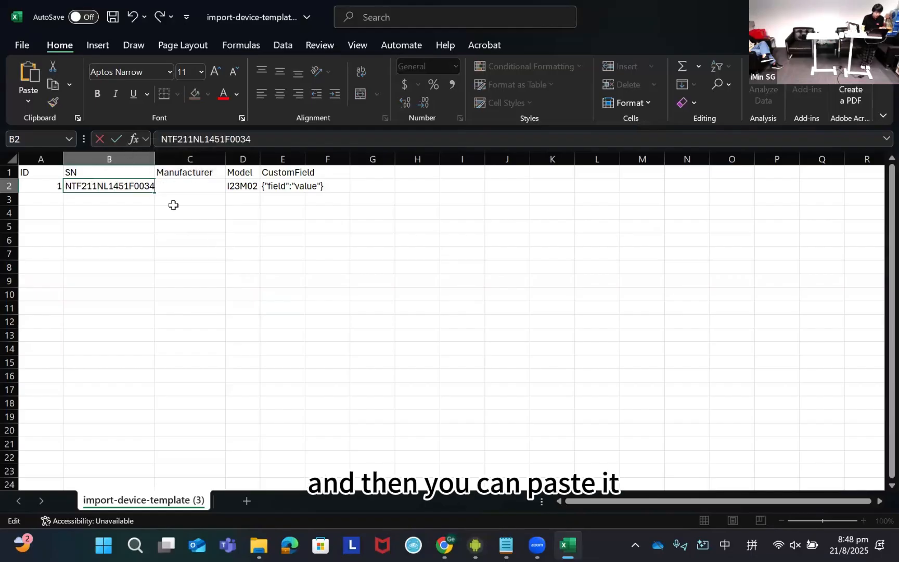
- Examine the Manufacturer and Model entries in the template's device row
{"action": "left_click", "coordinate": [197, 176]}
{"action": "left_click", "coordinate": [199, 197]}
{"action": "left_click", "coordinate": [199, 177]}
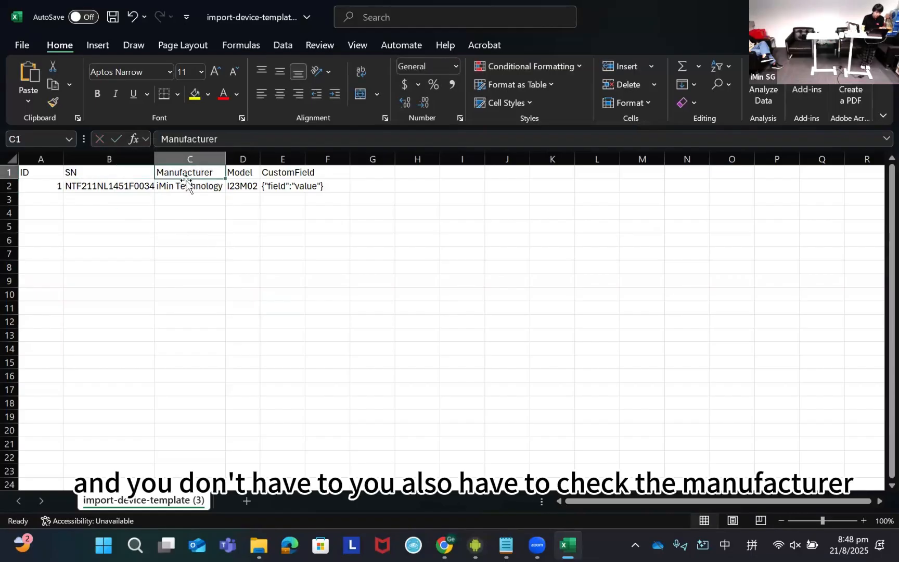
{"action": "left_click", "coordinate": [191, 187]}
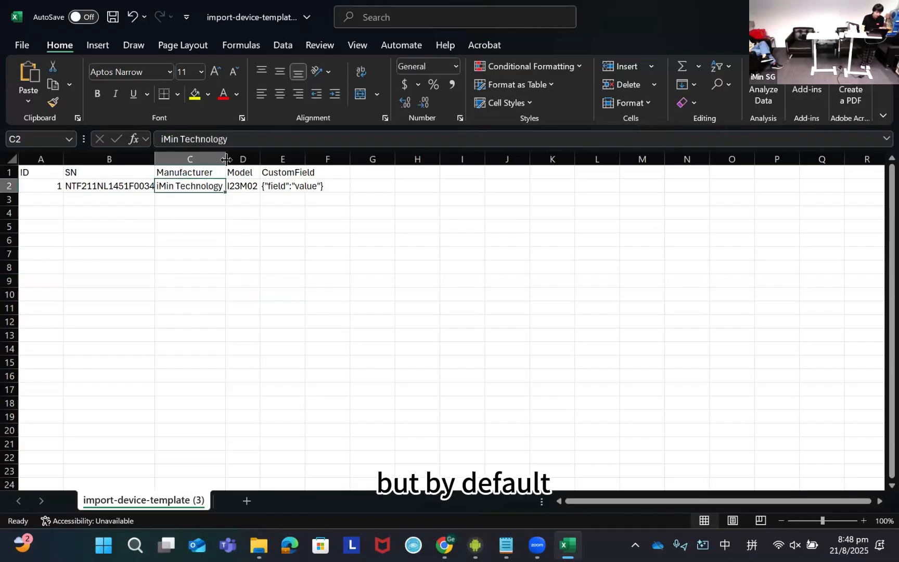
{"action": "double_click", "coordinate": [244, 186]}
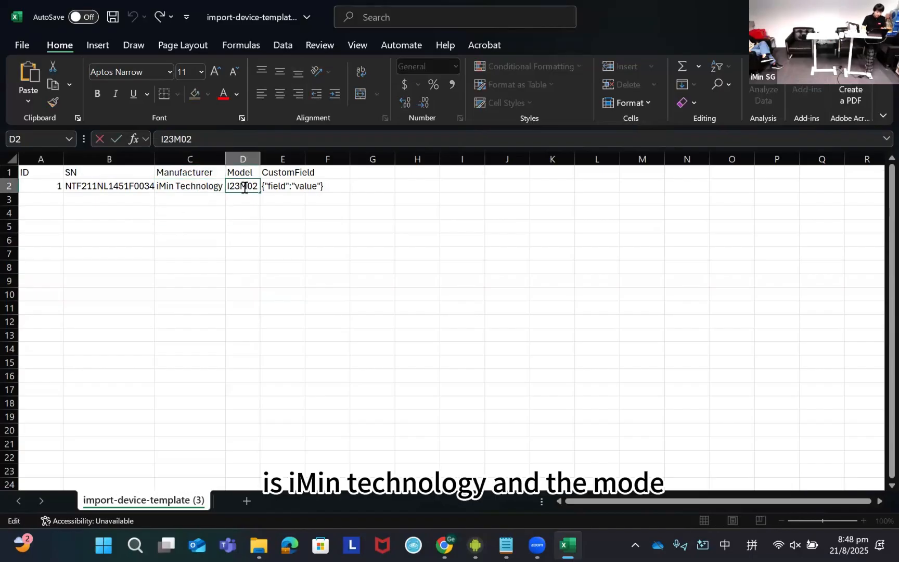
{"action": "double_click", "coordinate": [244, 186]}
{"action": "left_click", "coordinate": [255, 243]}
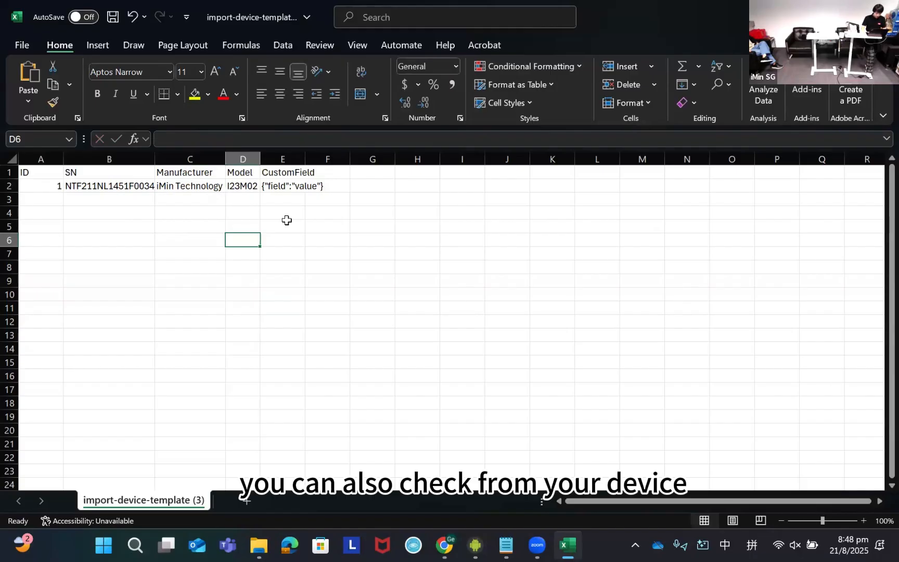
- Switch to the mirrored Falcon 2 and look up its model code in the About device settings
{"action": "key", "text": "alt+Tab"}
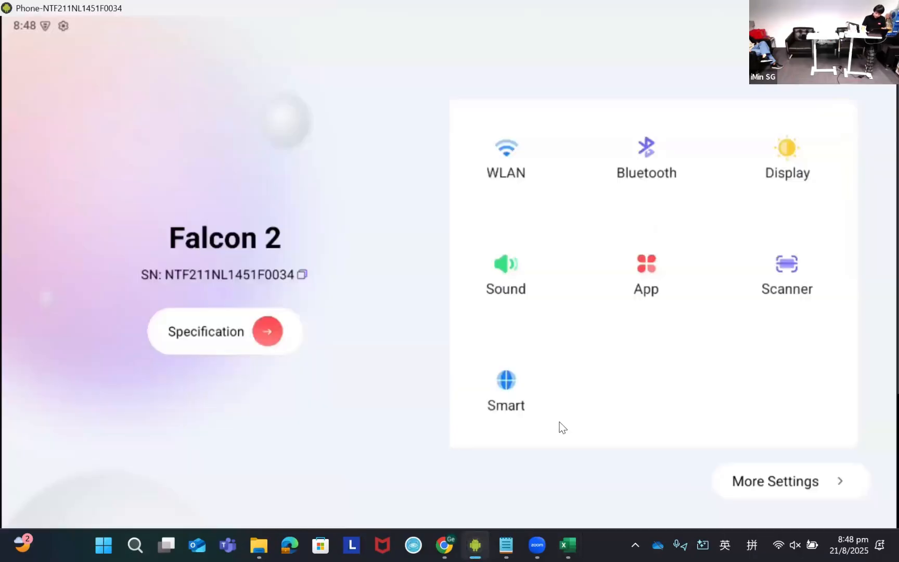
{"action": "left_click", "coordinate": [791, 486]}
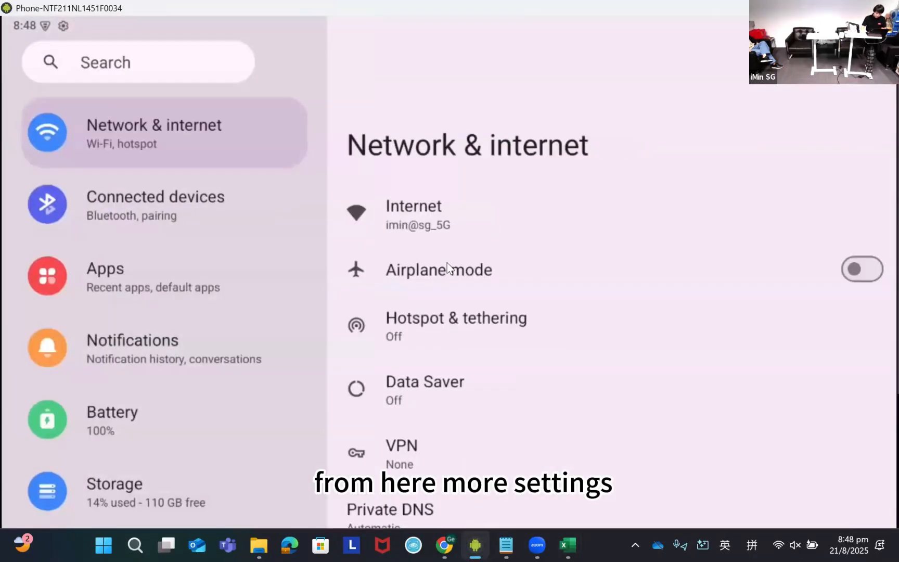
{"action": "scroll", "coordinate": [188, 298], "scroll_direction": "down", "scroll_amount": 10}
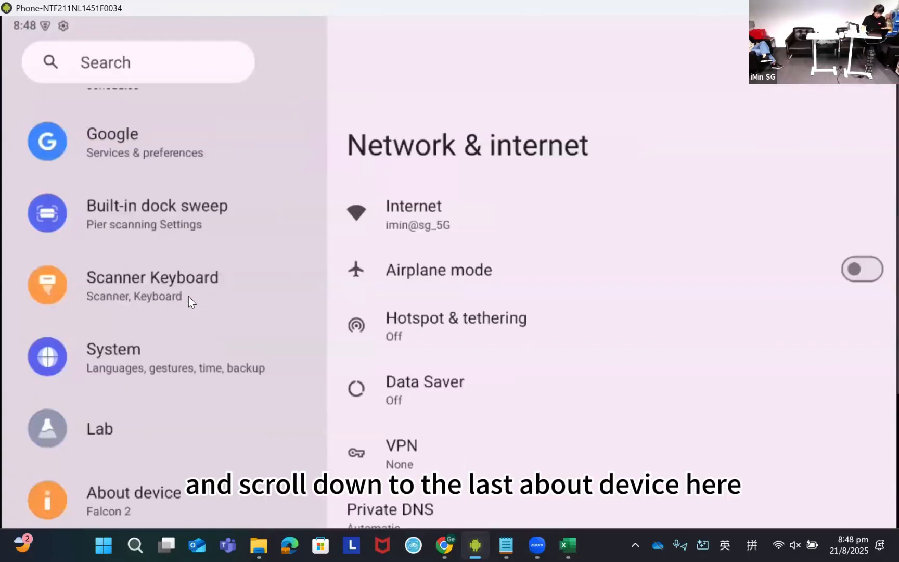
{"action": "left_click", "coordinate": [111, 502]}
{"action": "scroll", "coordinate": [533, 315], "scroll_direction": "down", "scroll_amount": 5}
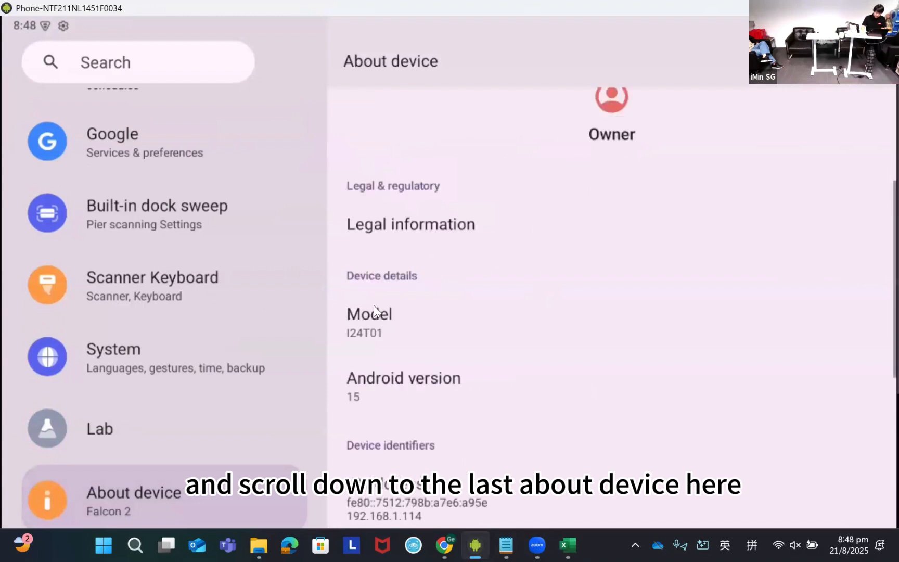
{"action": "left_click", "coordinate": [375, 334]}
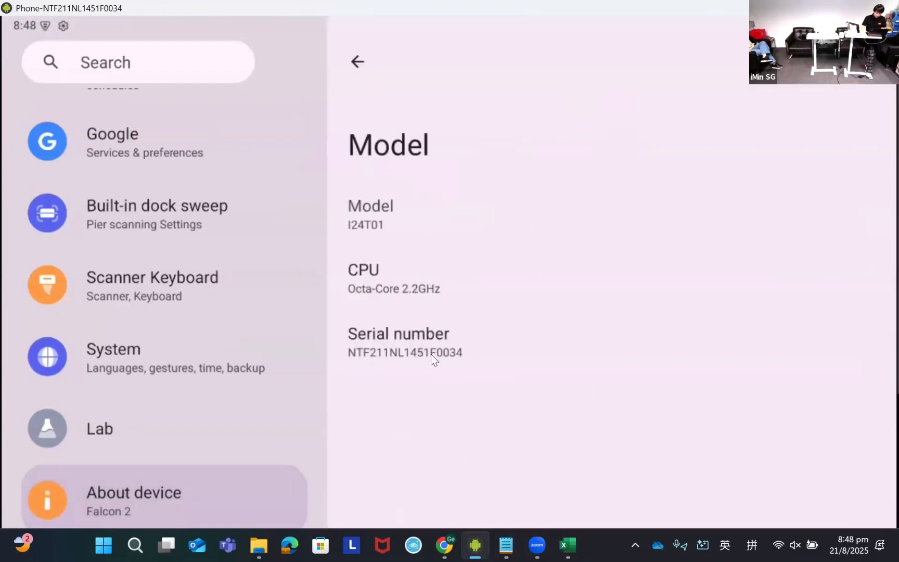
{"action": "right_click", "coordinate": [376, 229]}
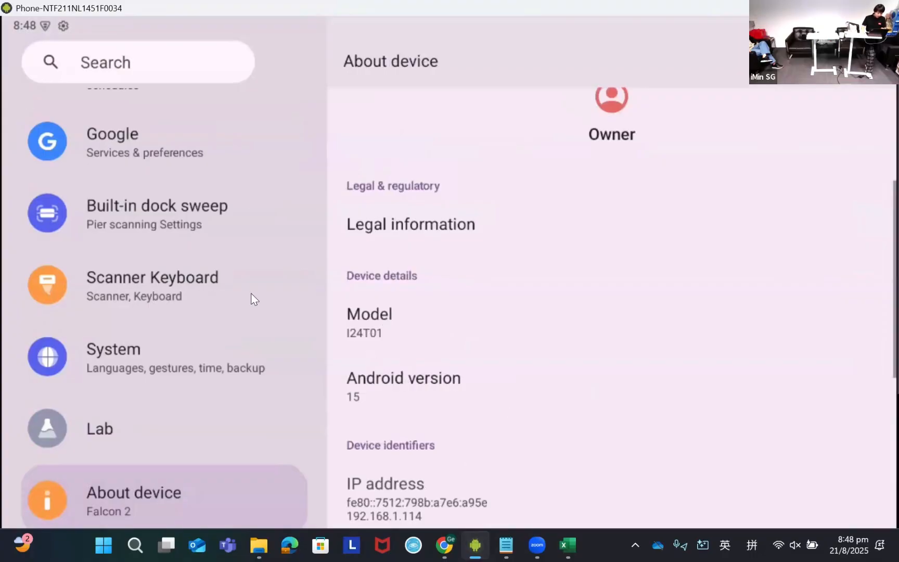
- Return to the import template spreadsheet and set the device row's Model to I24T01
{"action": "key", "text": "alt+Tab"}
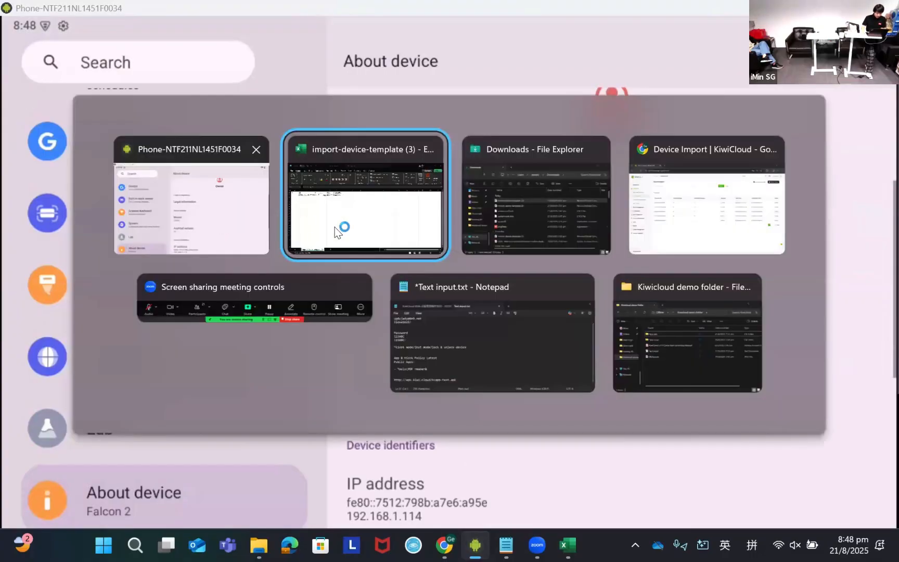
{"action": "left_click", "coordinate": [357, 231]}
{"action": "left_click", "coordinate": [242, 189]}
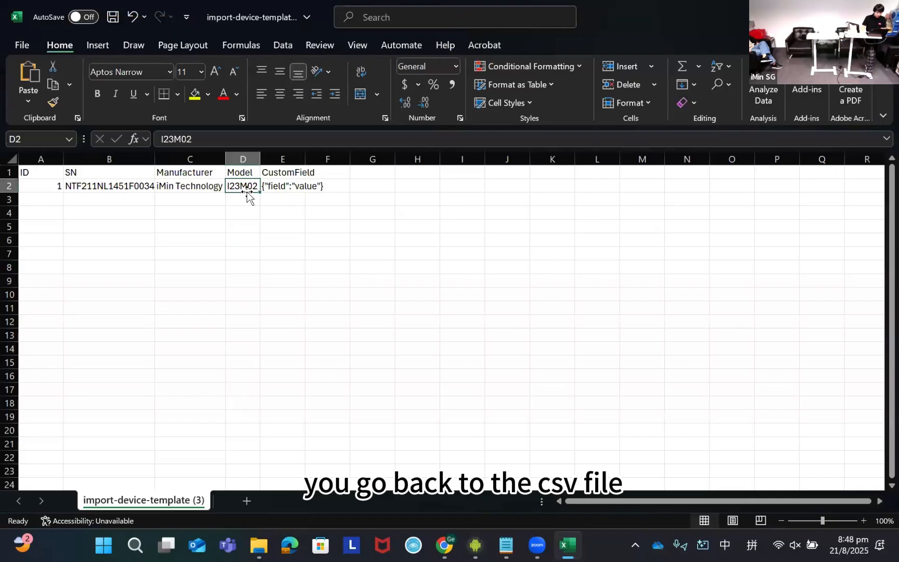
{"action": "double_click", "coordinate": [237, 187]}
{"action": "key", "text": "BackSpace"}
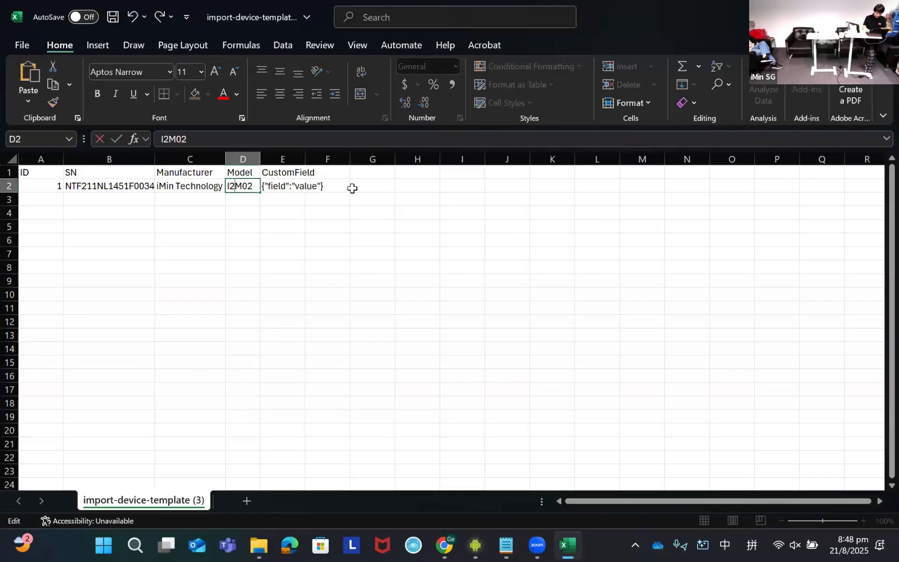
{"action": "type", "text": "4"}
{"action": "key", "text": "BackSpace"}
{"action": "type", "text": "T"}
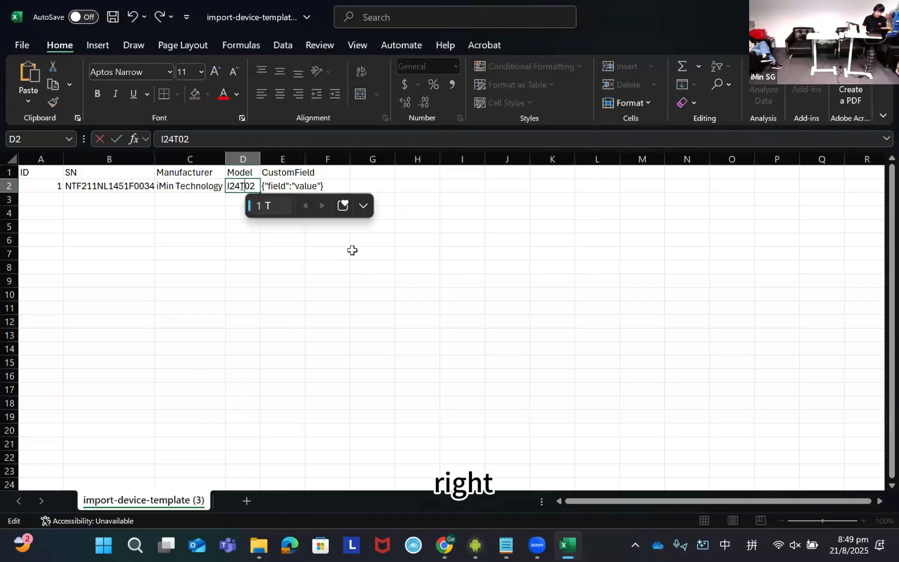
{"action": "key", "text": "shift"}
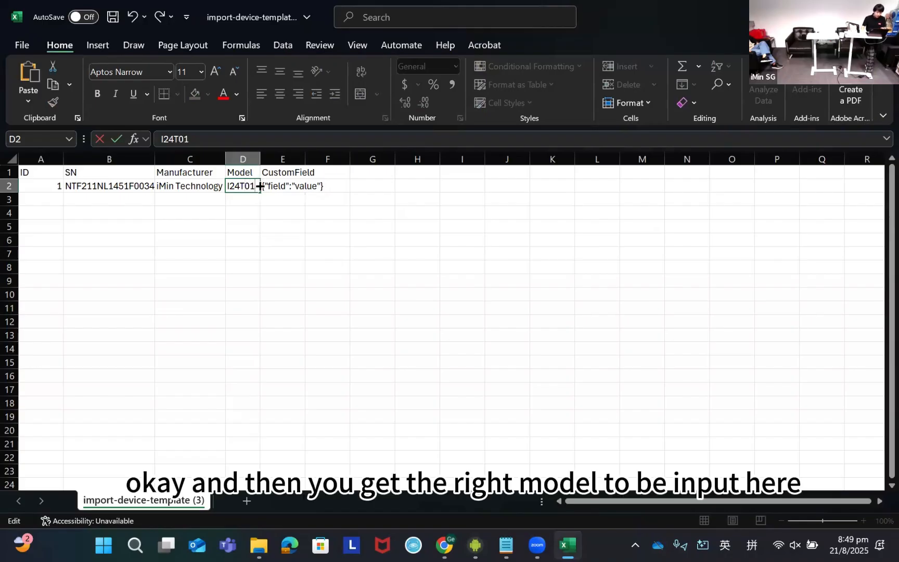
{"action": "left_click", "coordinate": [279, 225]}
{"action": "left_click", "coordinate": [251, 189]}
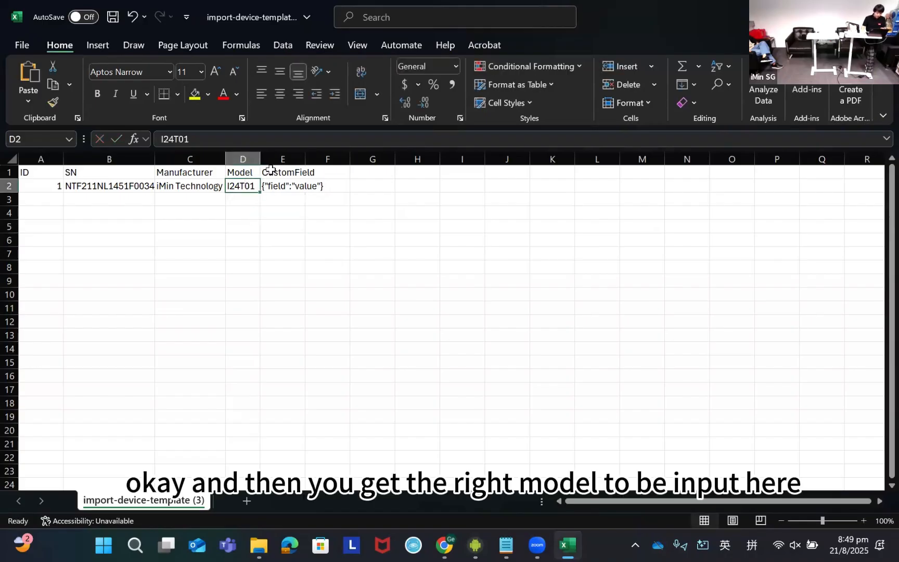
- Fit the CustomField column to its contents, check the completed device row, and save the template file
{"action": "left_click", "coordinate": [300, 174]}
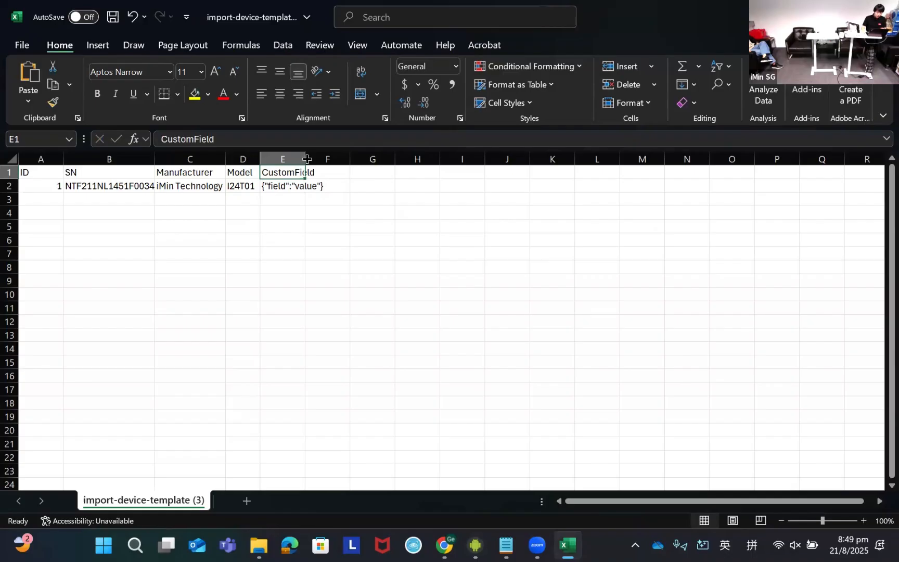
{"action": "double_click", "coordinate": [307, 160]}
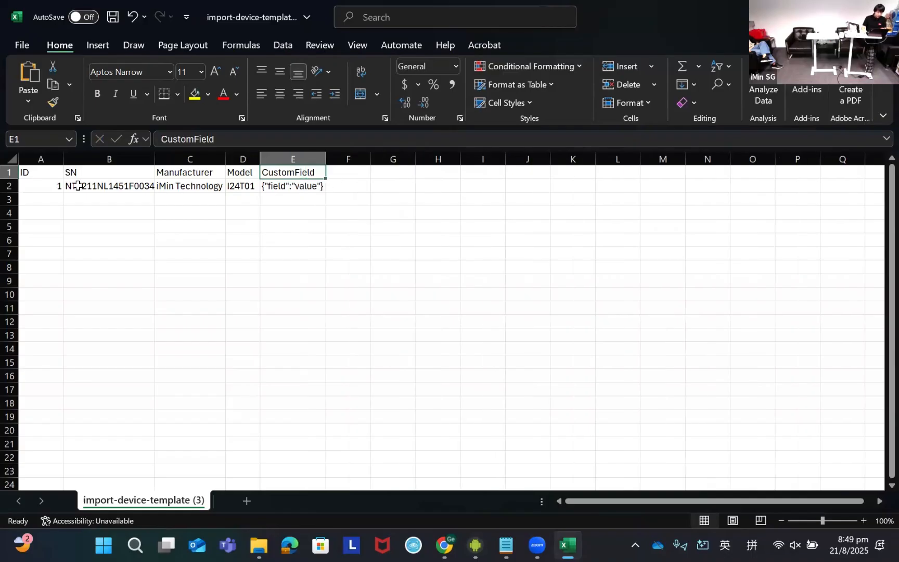
{"action": "left_click_drag", "start_coordinate": [50, 187], "coordinate": [293, 189]}
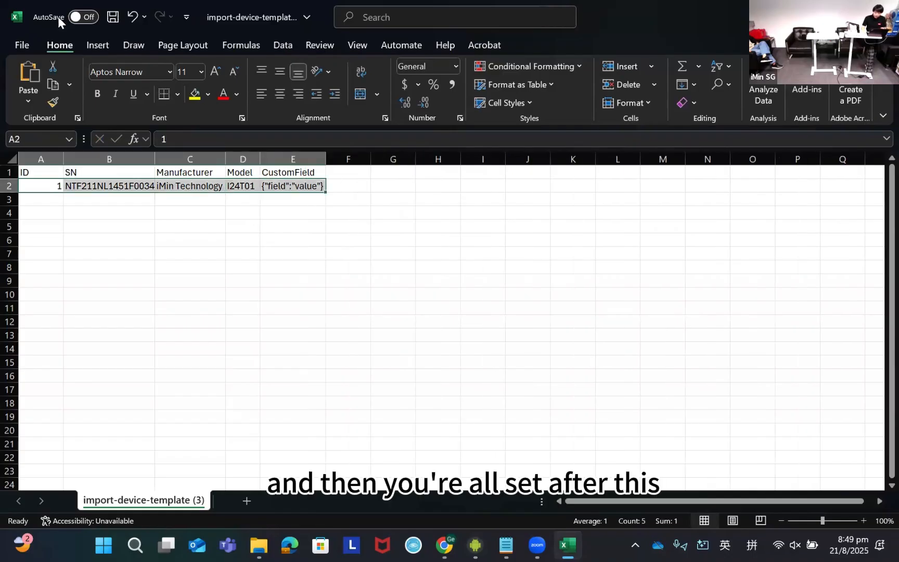
{"action": "left_click", "coordinate": [107, 17]}
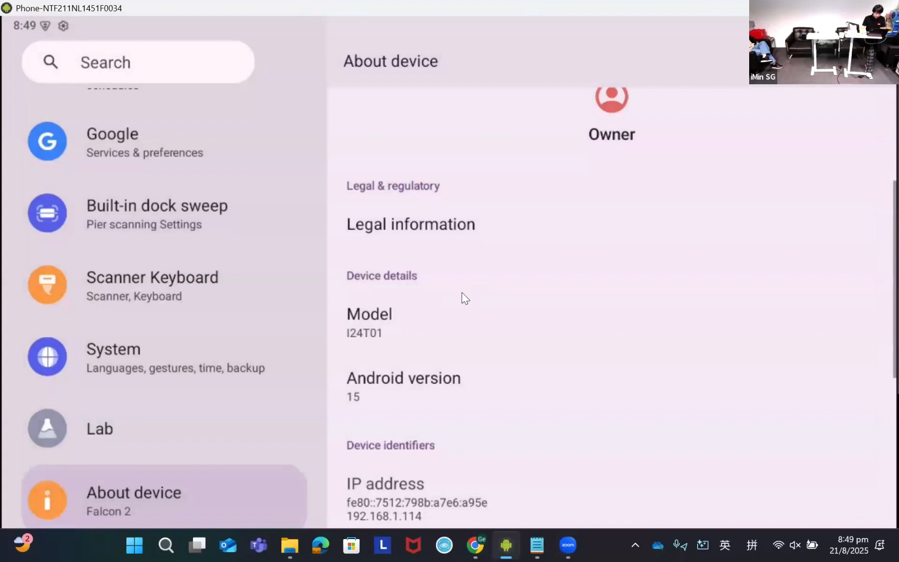
- Switch to KiwiCloud's Device Import page and create an import with the edited template from the Downloads folder
{"action": "key", "text": "alt+Tab"}
{"action": "key", "text": "alt+Tab"}
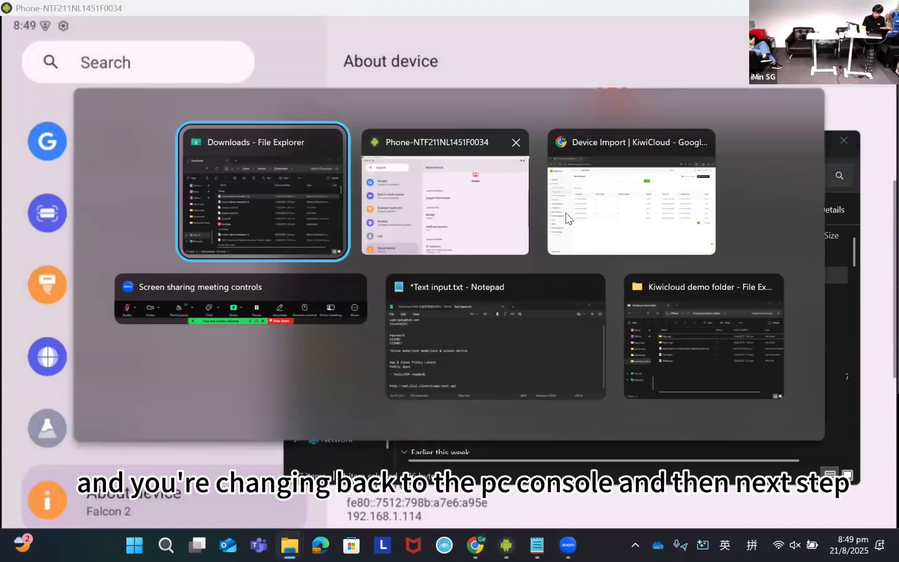
{"action": "left_click", "coordinate": [582, 210]}
{"action": "left_click", "coordinate": [647, 94]}
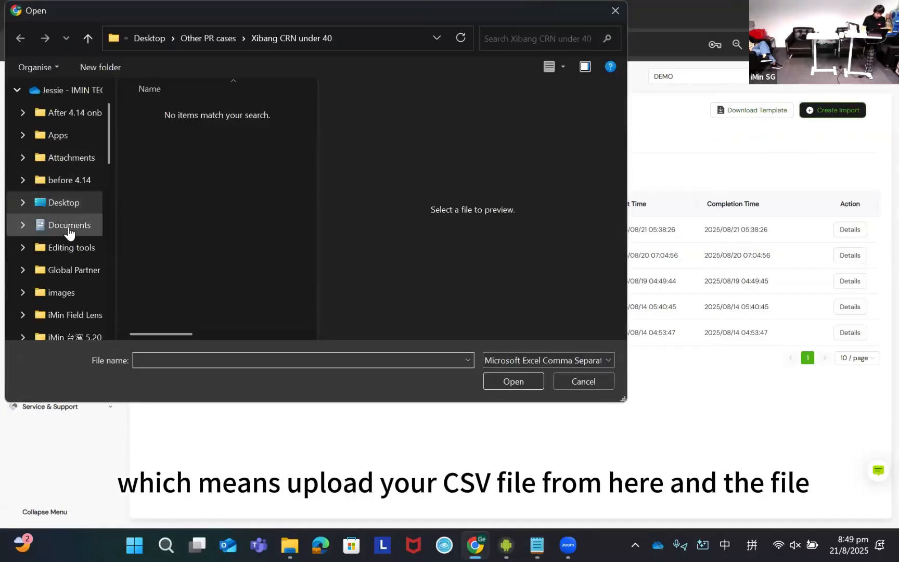
{"action": "scroll", "coordinate": [69, 243], "scroll_direction": "down", "scroll_amount": 5}
{"action": "scroll", "coordinate": [67, 266], "scroll_direction": "down", "scroll_amount": 1}
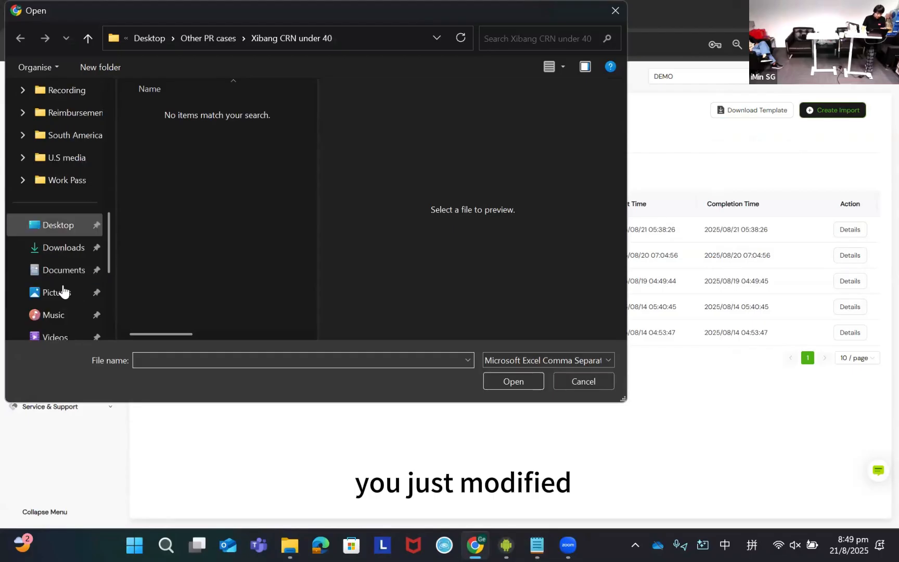
{"action": "left_click", "coordinate": [71, 249]}
{"action": "left_click", "coordinate": [201, 111]}
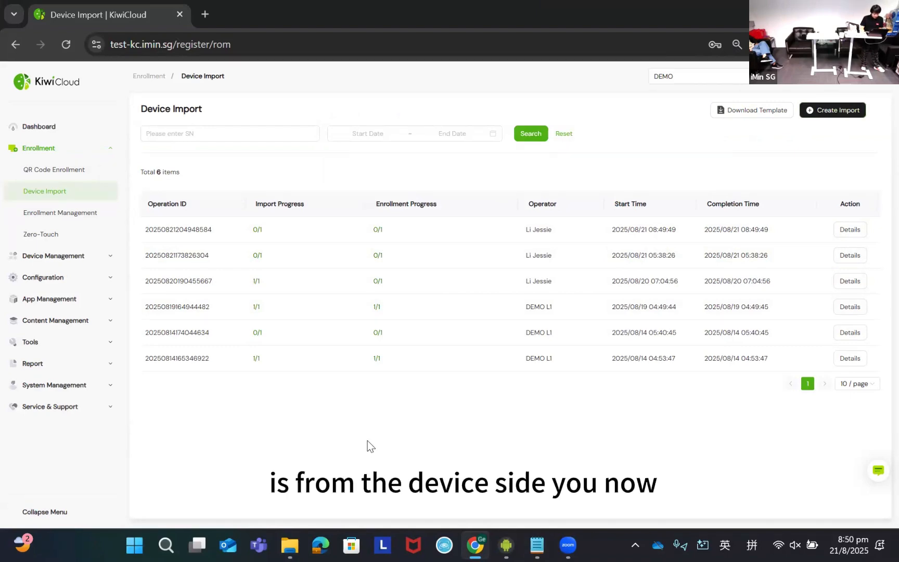
- Switch back to the mirrored Falcon 2, leave its settings, and open the KiwiCloud app from the home screen
{"action": "key", "text": "alt+Tab"}
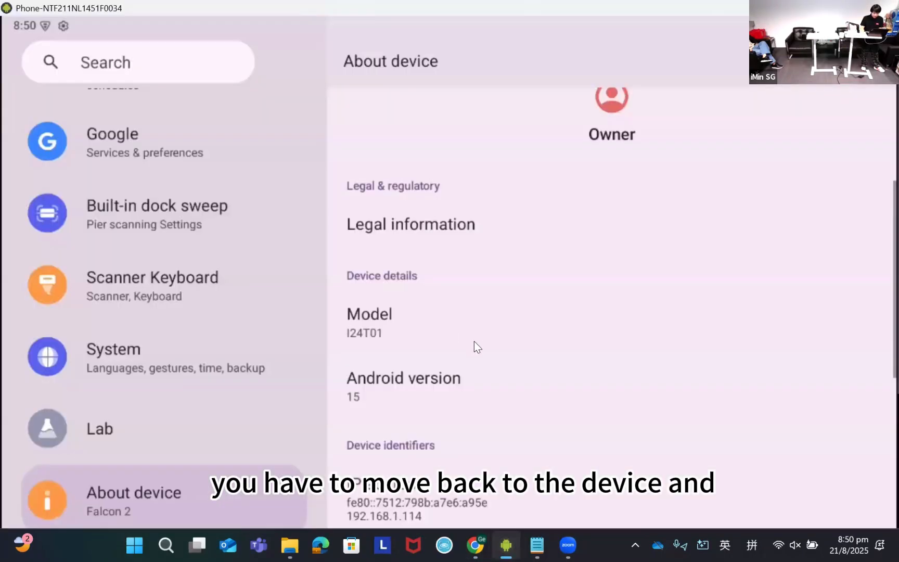
{"action": "scroll", "coordinate": [474, 341], "scroll_direction": "down", "scroll_amount": 3}
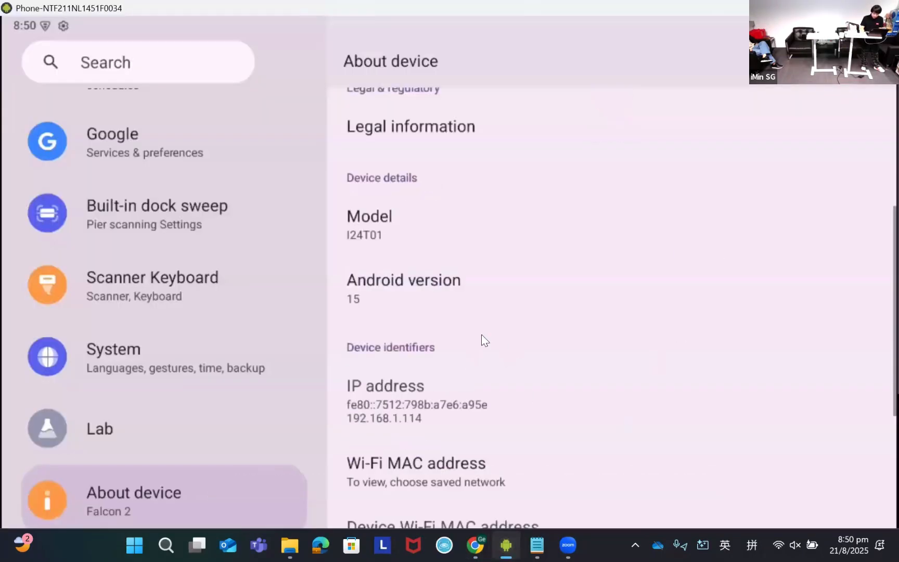
{"action": "scroll", "coordinate": [520, 416], "scroll_direction": "down", "scroll_amount": 6}
{"action": "right_click", "coordinate": [482, 407]}
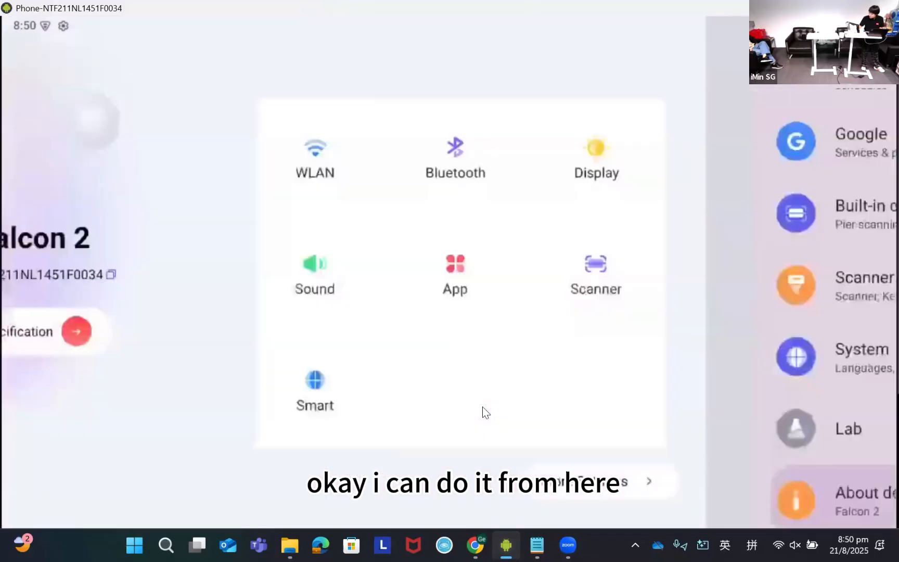
{"action": "right_click", "coordinate": [482, 407]}
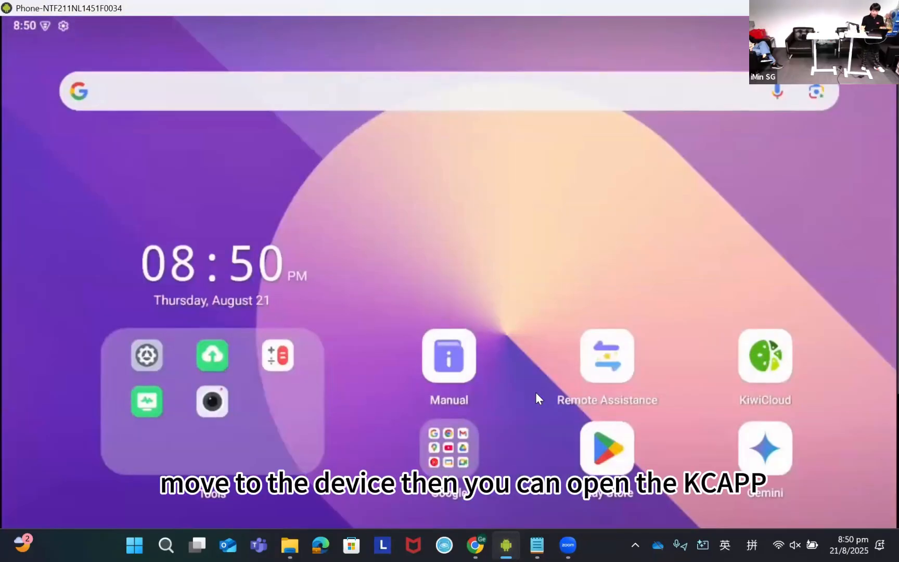
{"action": "left_click", "coordinate": [785, 366]}
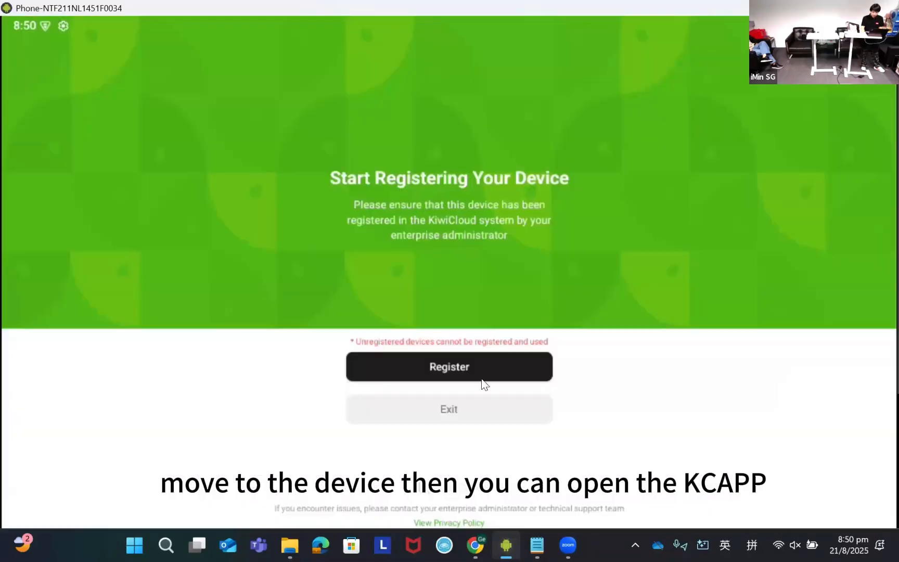
- Try to register the Falcon 2 in the KiwiCloud app and check the import records in the web console
{"action": "left_click", "coordinate": [464, 365]}
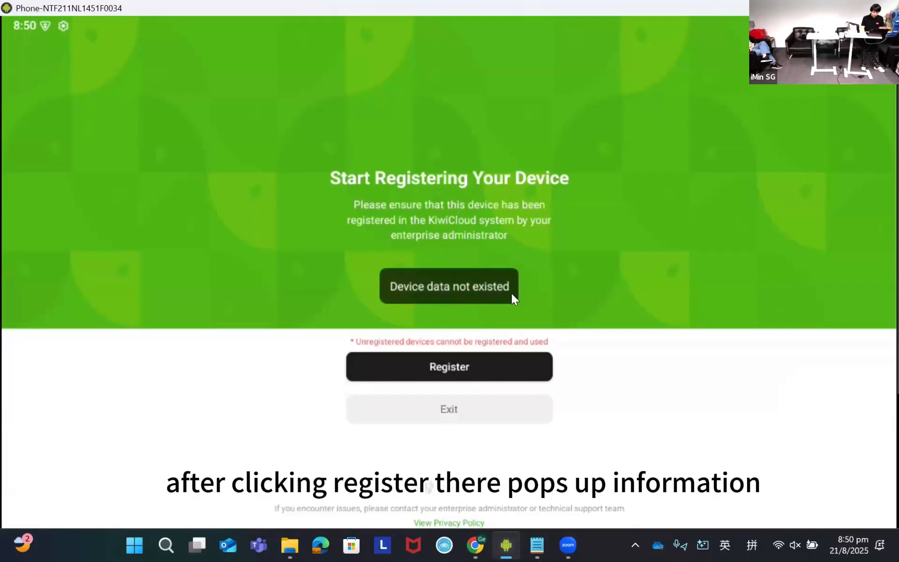
{"action": "left_click", "coordinate": [488, 367]}
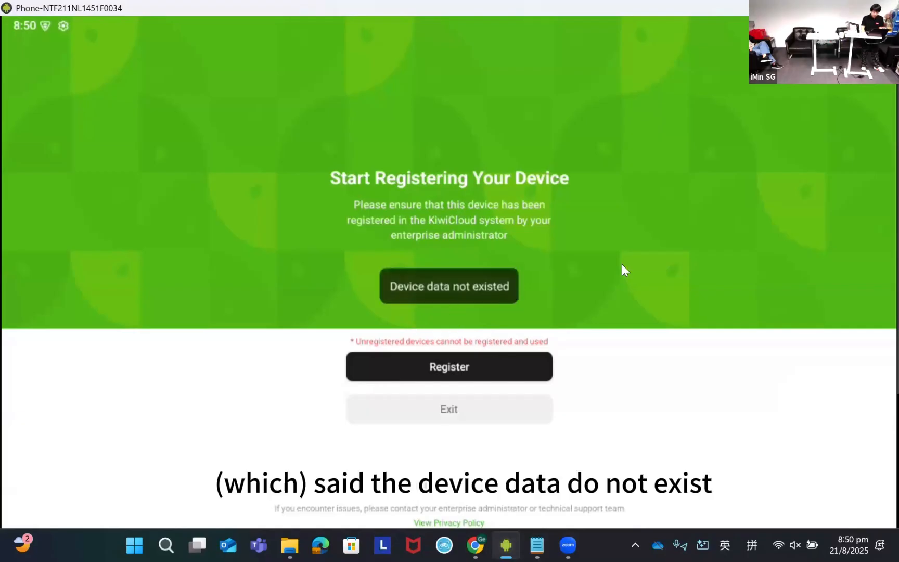
{"action": "key", "text": "alt+Tab"}
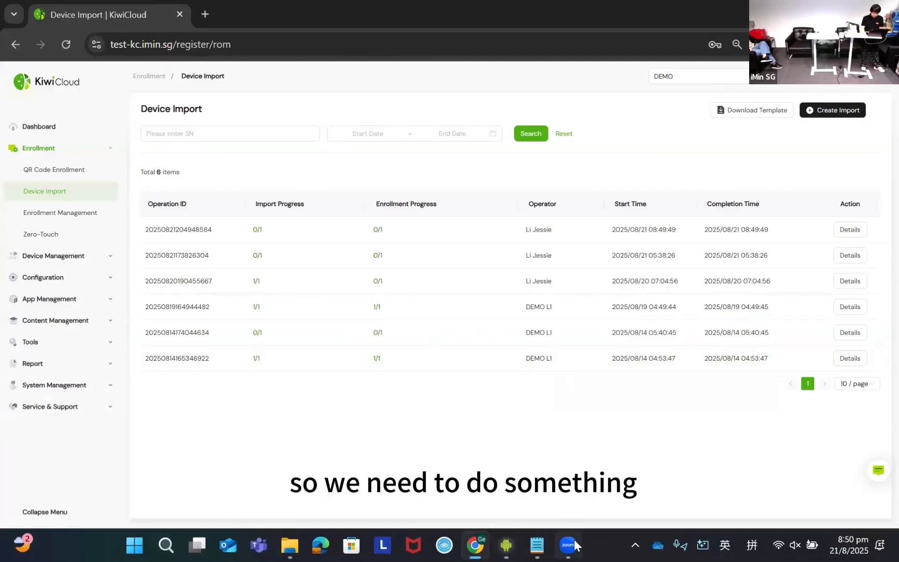
{"action": "key", "text": "alt+Tab"}
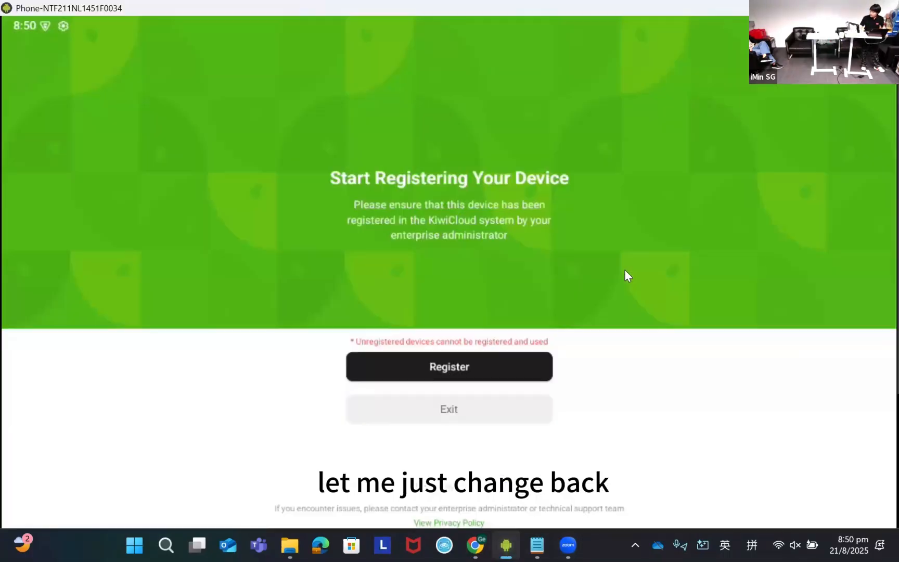
- Download kcapp-test.apk on the mirrored Falcon 2 from the apk.kiwi.cloud link in the Notepad notes, using Chrome without an account or notifications
{"action": "right_click", "coordinate": [505, 355]}
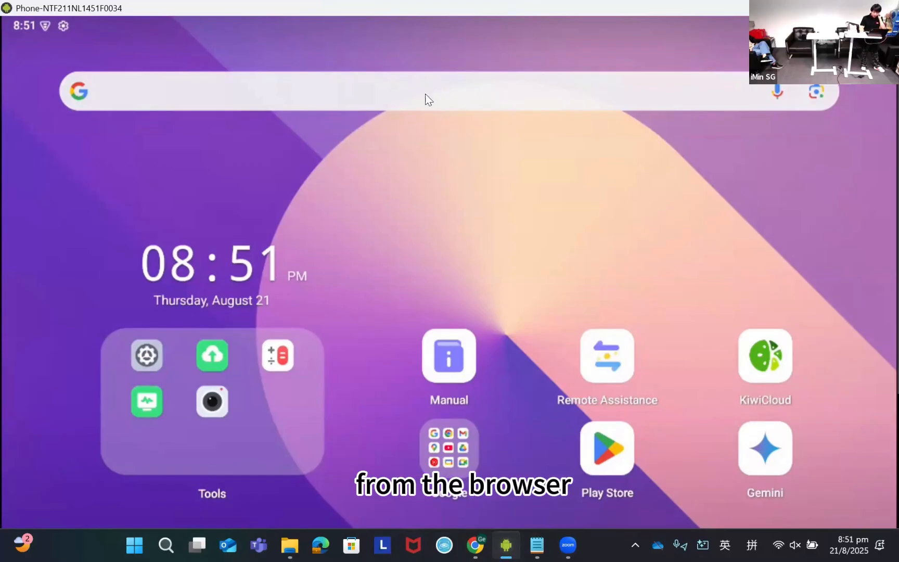
{"action": "left_click", "coordinate": [395, 102]}
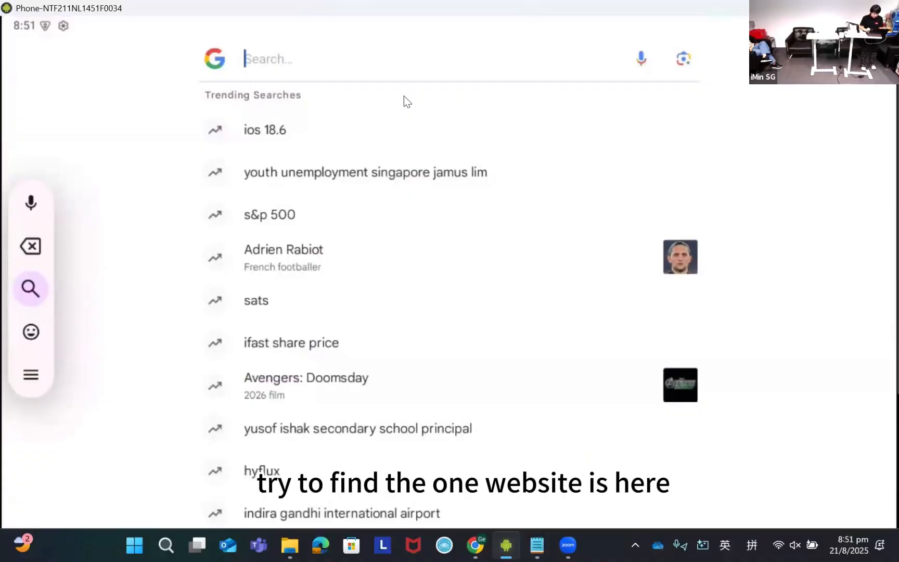
{"action": "key", "text": "alt+Tab"}
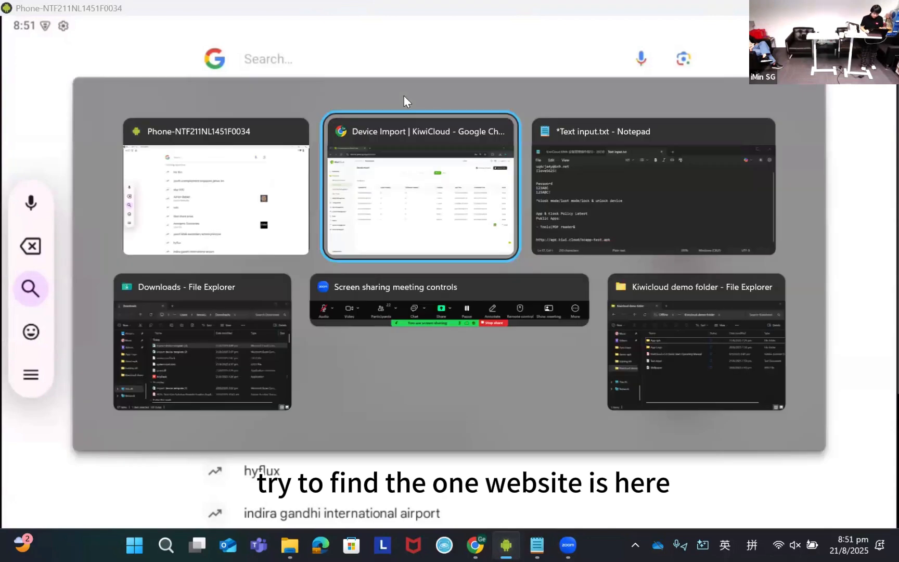
{"action": "key", "text": "alt+Tab"}
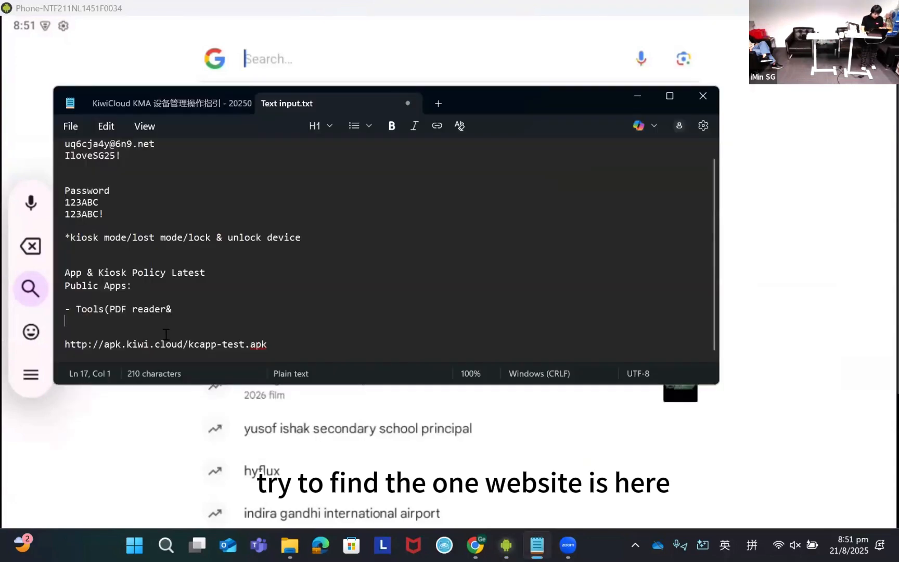
{"action": "triple_click", "coordinate": [164, 344]}
{"action": "key", "text": "ctrl+c"}
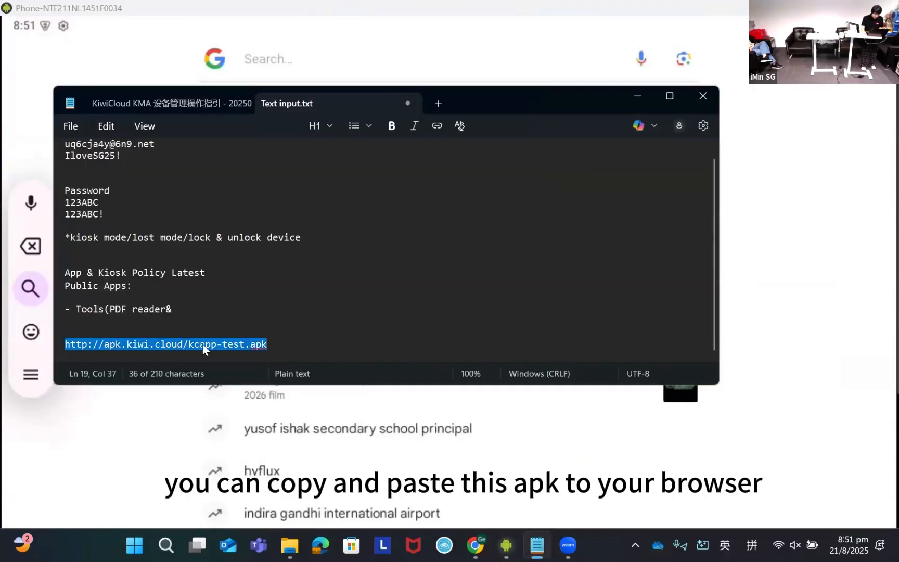
{"action": "left_click", "coordinate": [637, 96]}
{"action": "key", "text": "ctrl+v"}
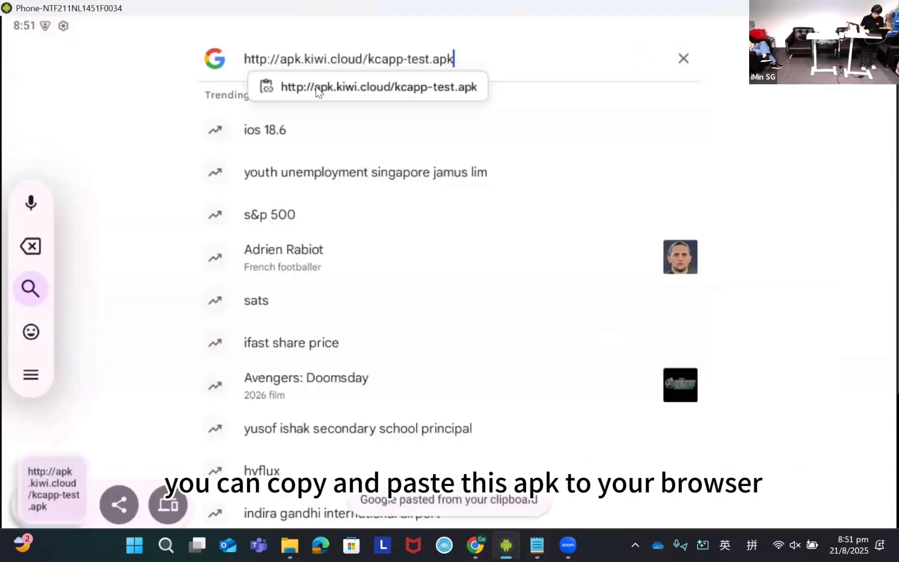
{"action": "key", "text": "Return"}
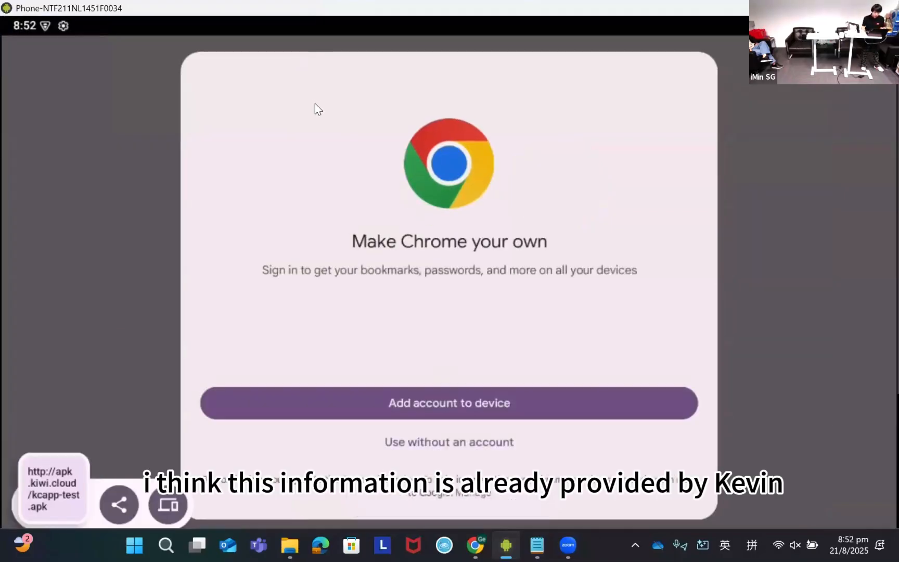
{"action": "left_click", "coordinate": [460, 444]}
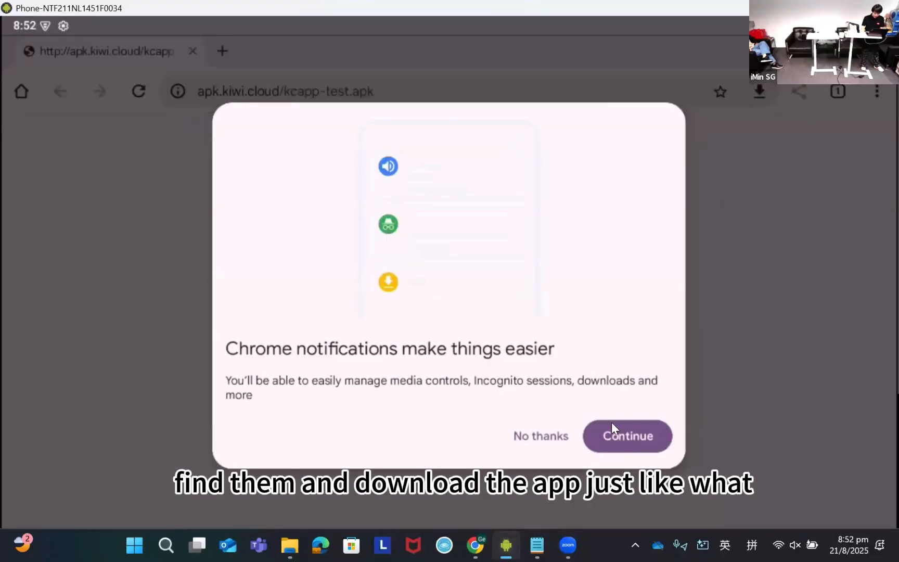
{"action": "left_click", "coordinate": [541, 437]}
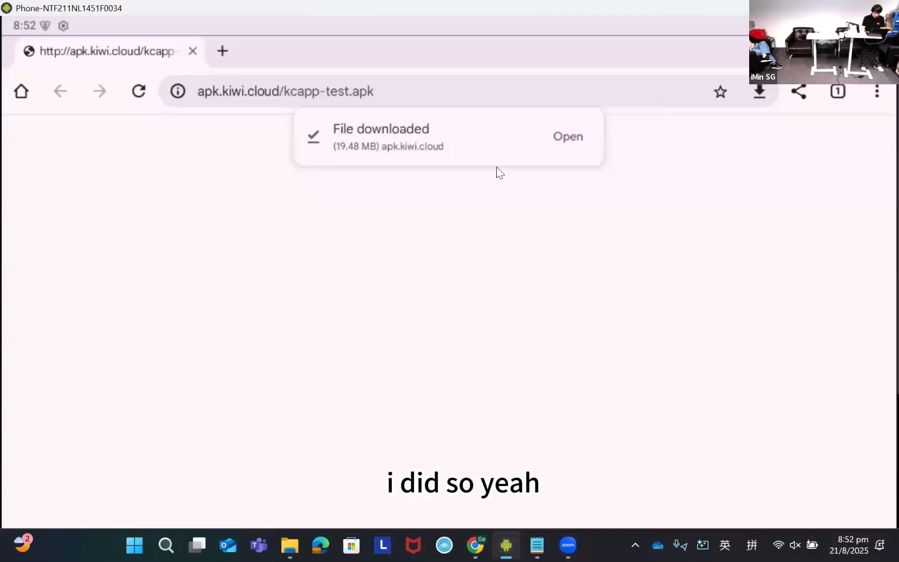
- Open the downloaded APK, allow Chrome to install unknown apps, and update the device's KiwiCloud app
{"action": "left_click", "coordinate": [575, 137]}
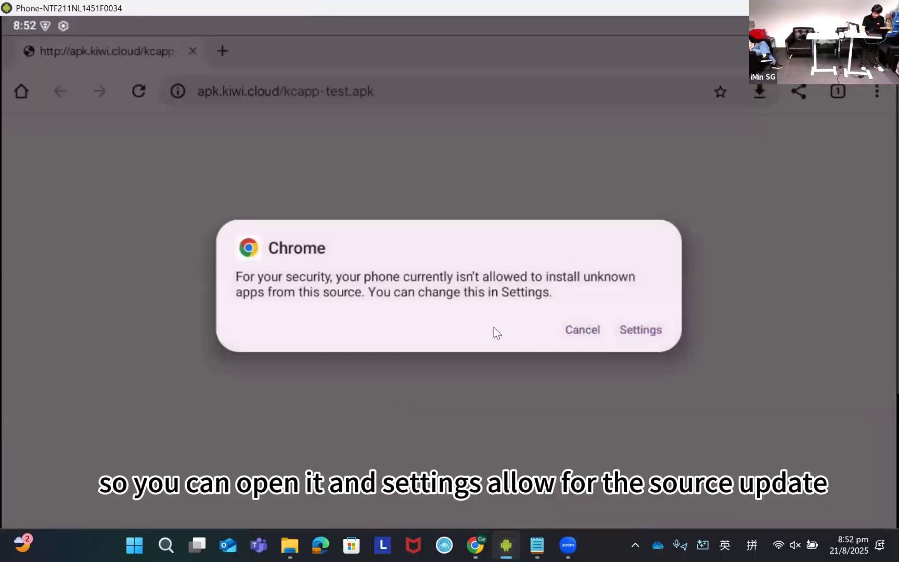
{"action": "left_click", "coordinate": [635, 328]}
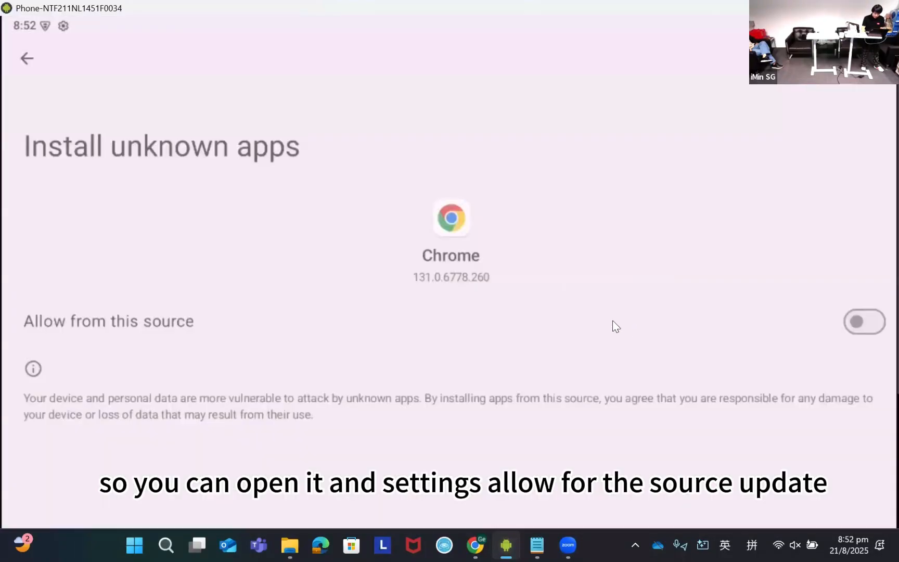
{"action": "left_click", "coordinate": [877, 322]}
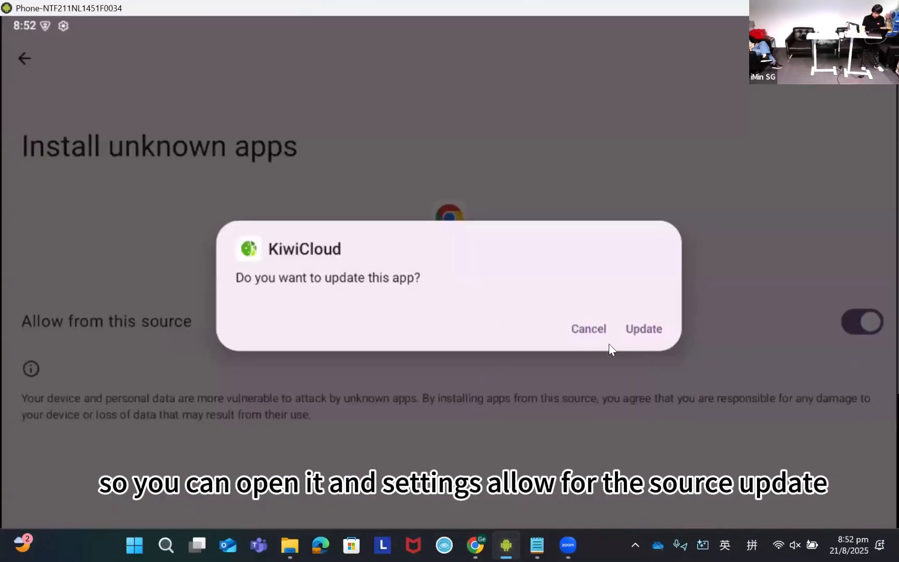
{"action": "left_click", "coordinate": [644, 328]}
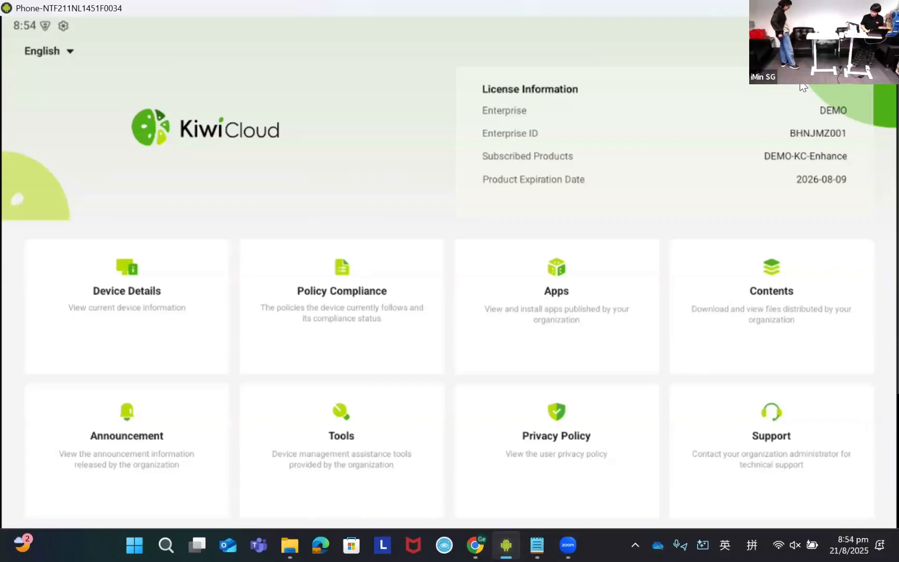
- Switch to the KiwiCloud web console and check the newly enrolled device's record in Enrollment Management
{"action": "key", "text": "alt+Tab"}
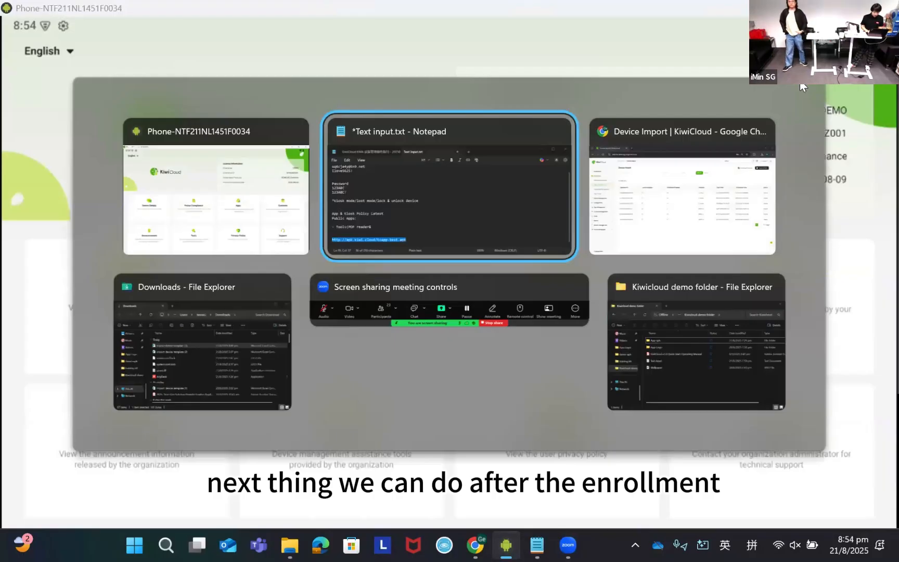
{"action": "key", "text": "alt+Tab"}
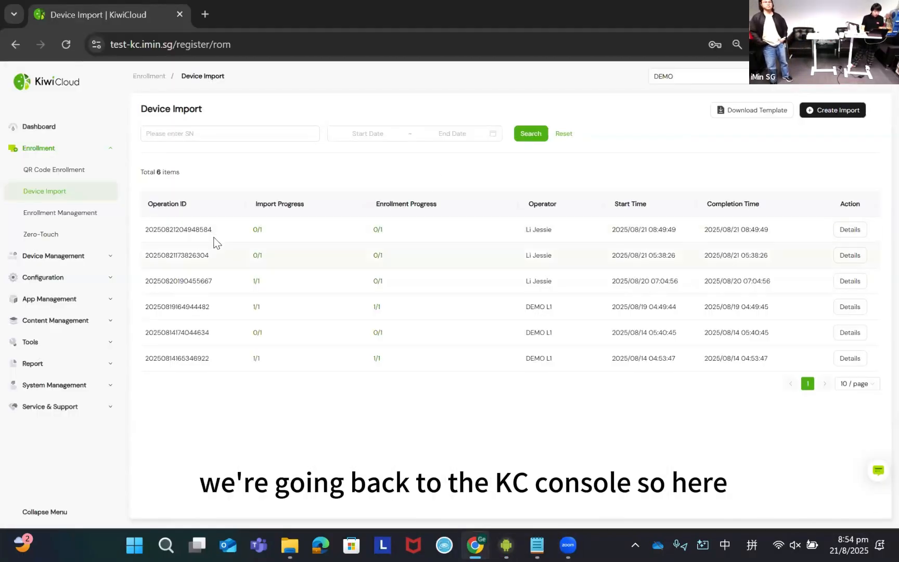
{"action": "left_click", "coordinate": [75, 215]}
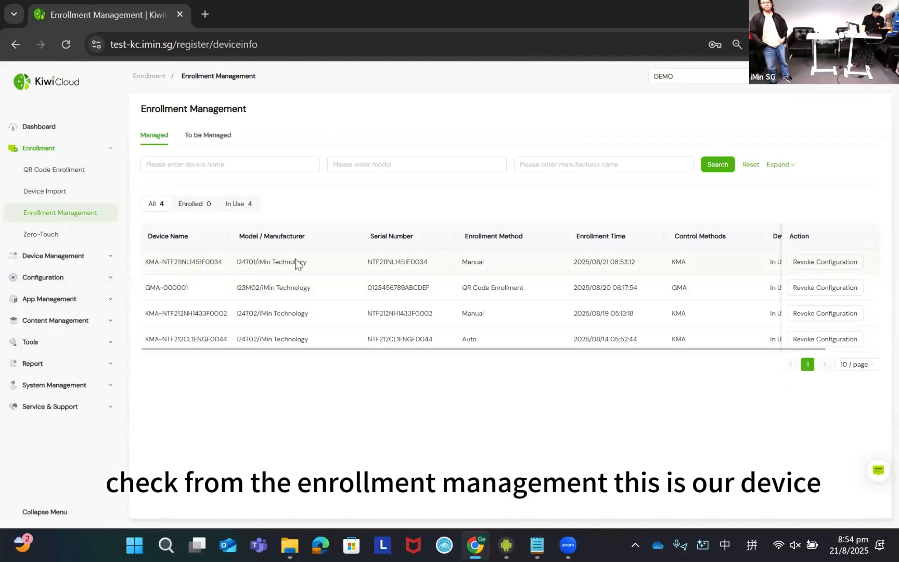
{"action": "scroll", "coordinate": [458, 275], "scroll_direction": "right", "scroll_amount": 1}
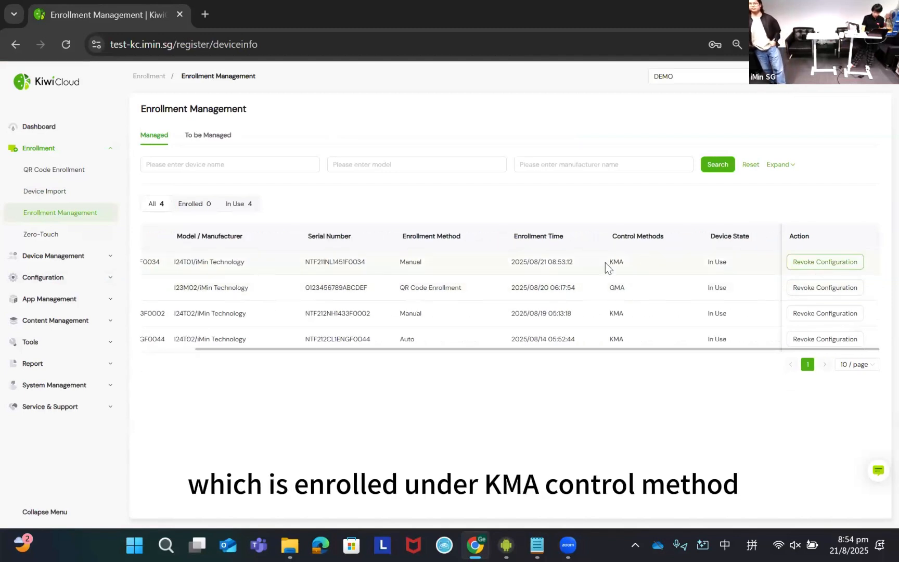
{"action": "scroll", "coordinate": [541, 266], "scroll_direction": "left", "scroll_amount": 1}
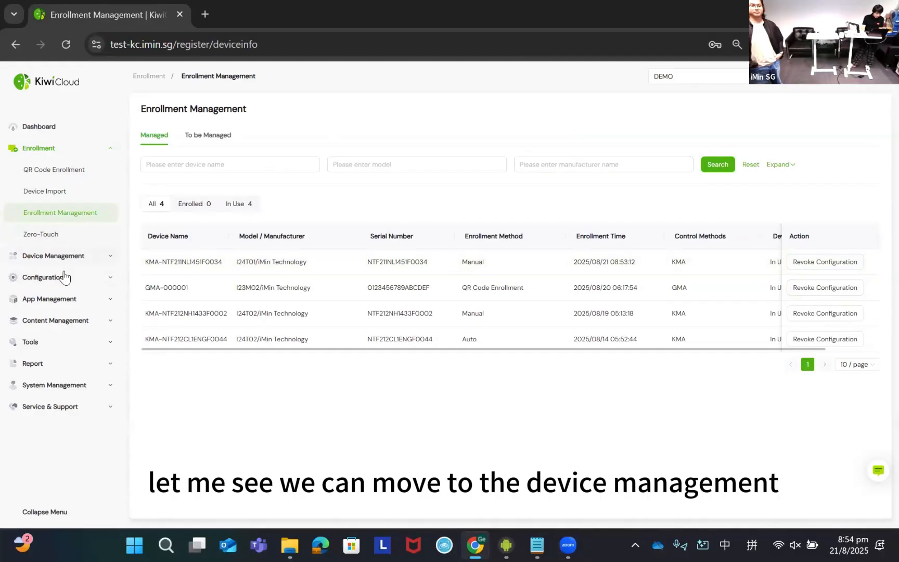
- Find the newly enrolled Falcon 2 in the KMA device list, review its details, and close them
{"action": "left_click", "coordinate": [68, 301]}
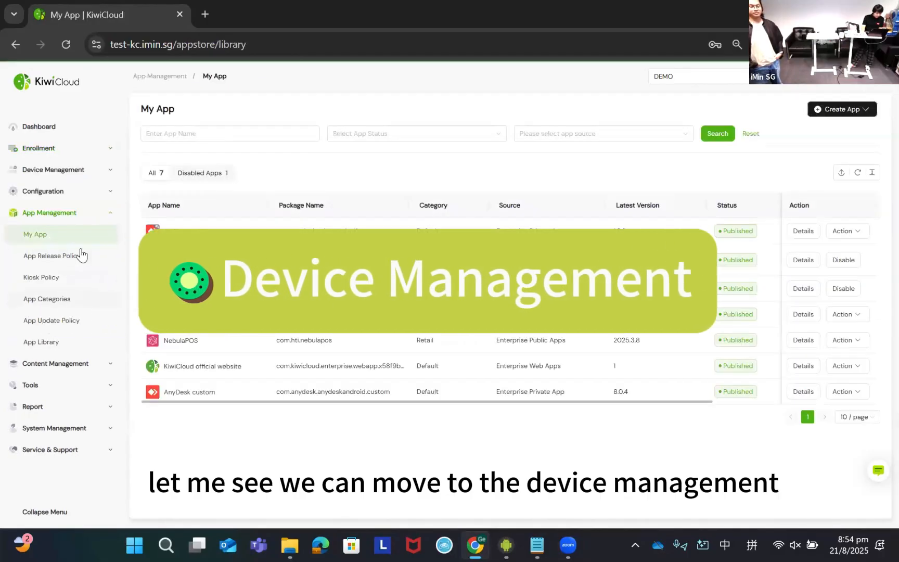
{"action": "left_click", "coordinate": [63, 172]}
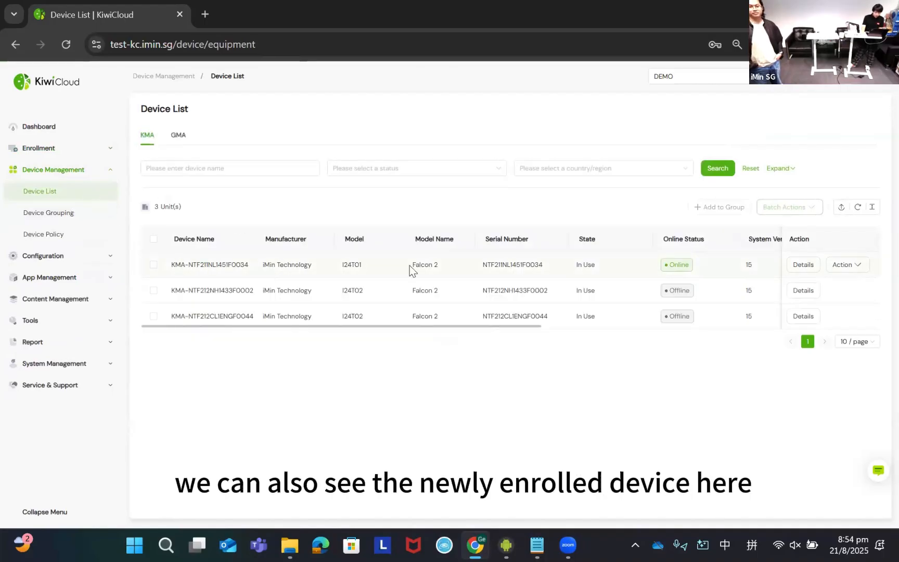
{"action": "left_click", "coordinate": [804, 266]}
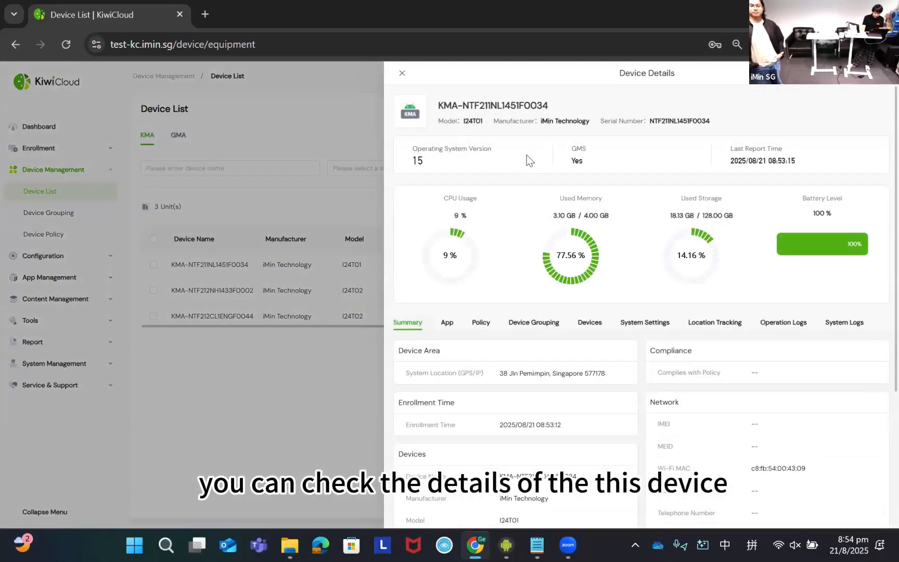
{"action": "scroll", "coordinate": [498, 311], "scroll_direction": "down", "scroll_amount": 2}
{"action": "left_click", "coordinate": [60, 213]}
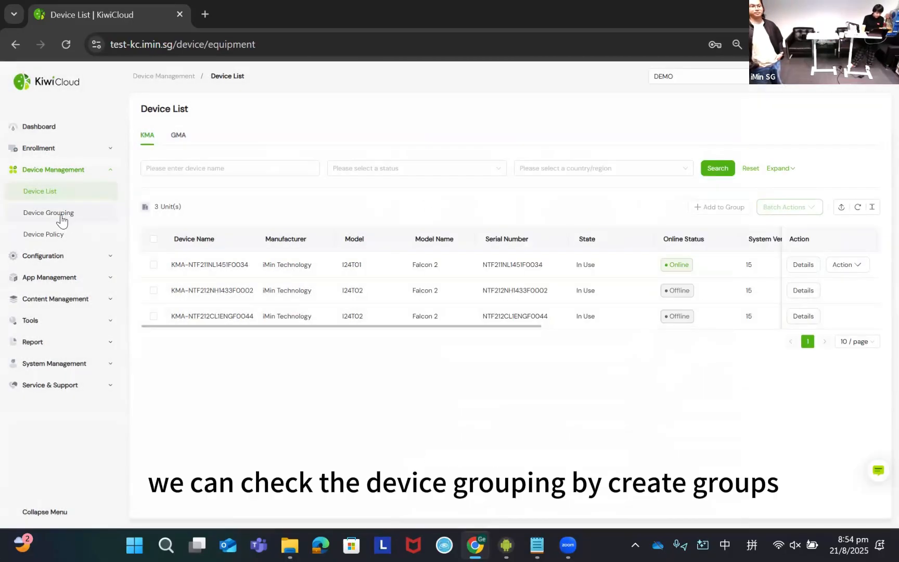
- Start a new device group in Device Grouping and name it KMA-Group4
{"action": "left_click", "coordinate": [57, 218]}
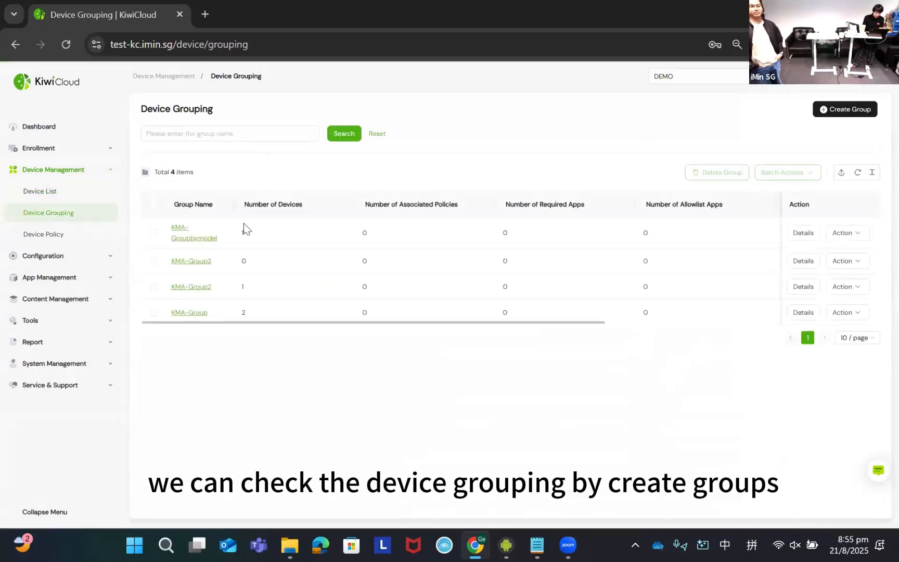
{"action": "left_click", "coordinate": [842, 110]}
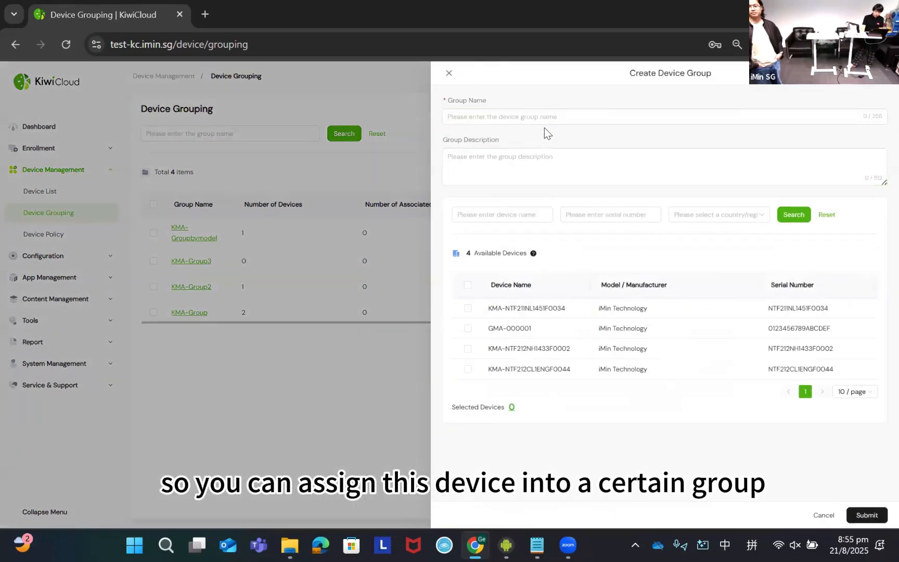
{"action": "left_click", "coordinate": [545, 120]}
{"action": "left_click", "coordinate": [524, 300]}
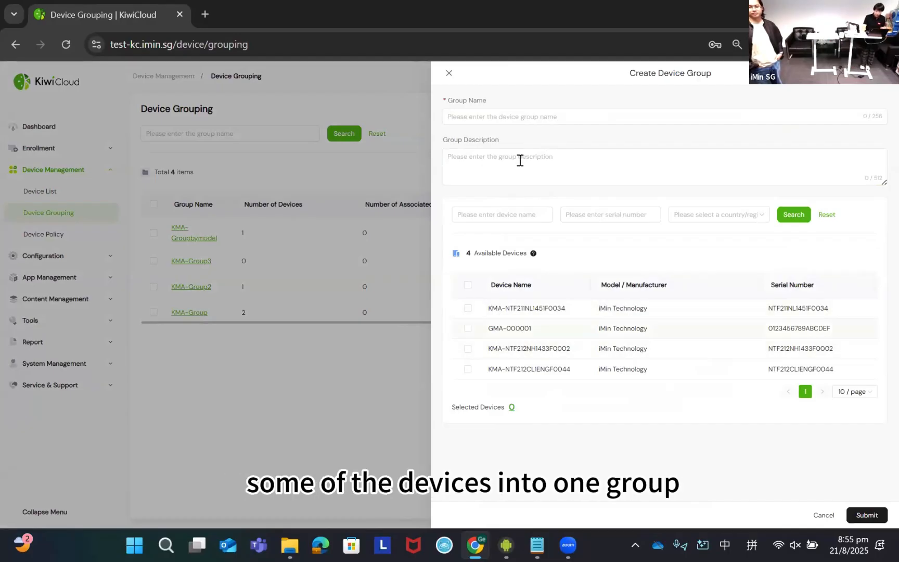
{"action": "left_click", "coordinate": [510, 117]}
{"action": "type", "text": "KMA"}
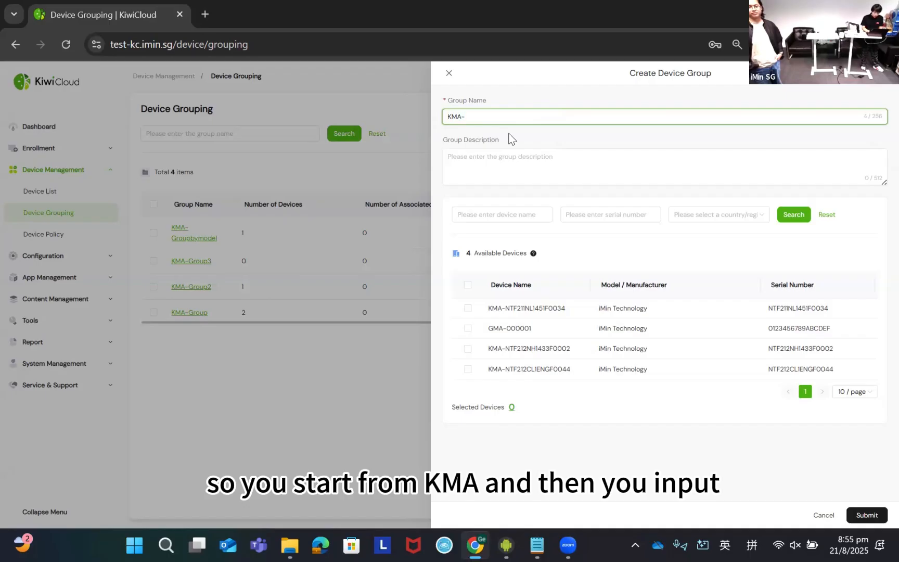
{"action": "type", "text": "-Group4"}
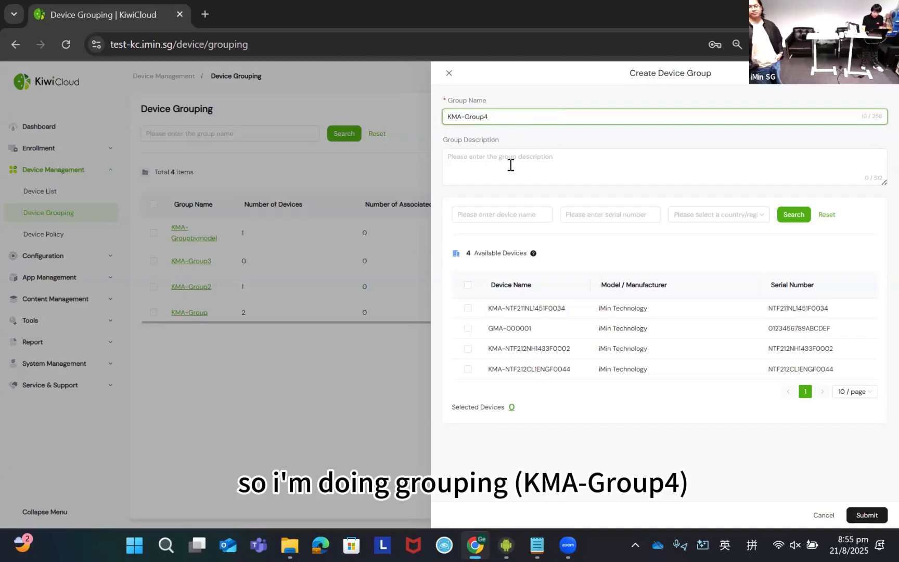
- Leave the description empty, add devices KMA-NTF211NL1451F0034 and GMA-000001 to the group, and submit it
{"action": "left_click", "coordinate": [520, 162]}
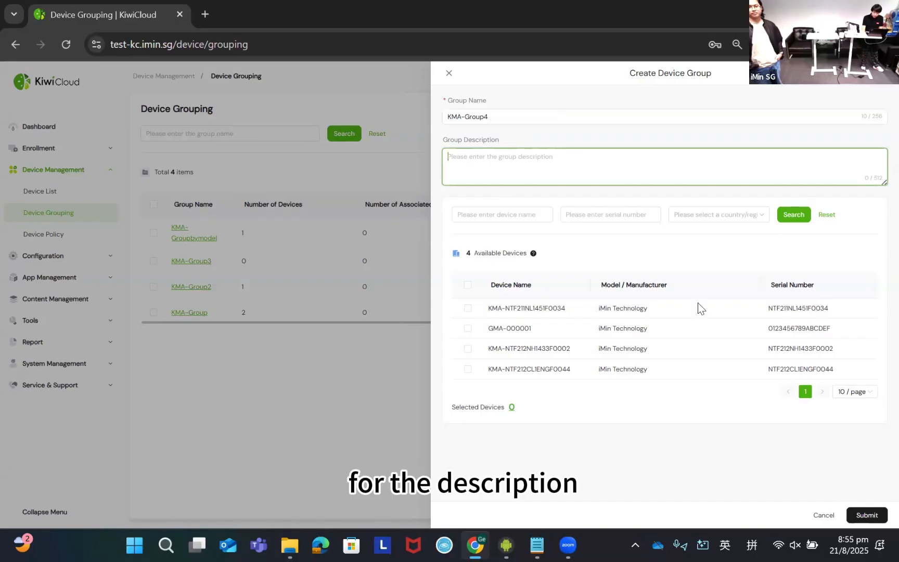
{"action": "left_click", "coordinate": [468, 308]}
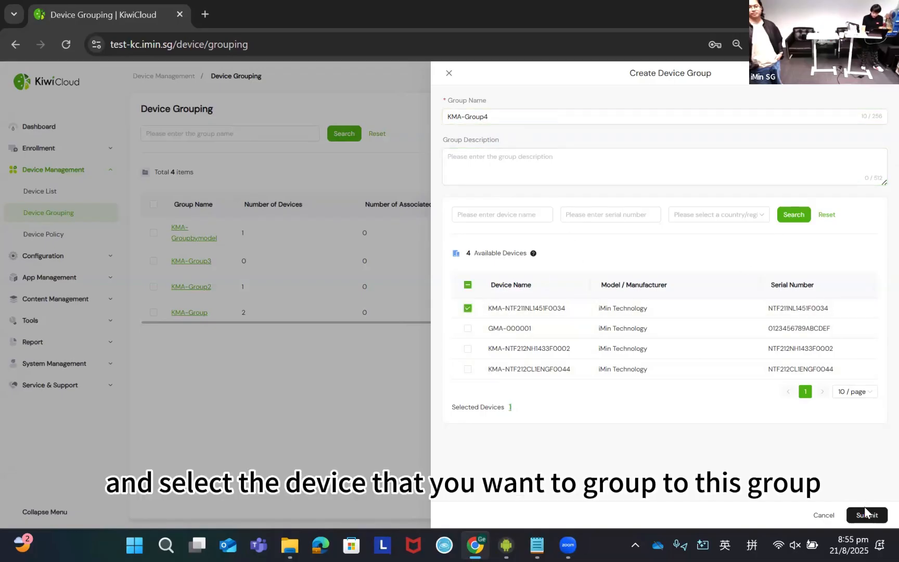
{"action": "left_click", "coordinate": [467, 328]}
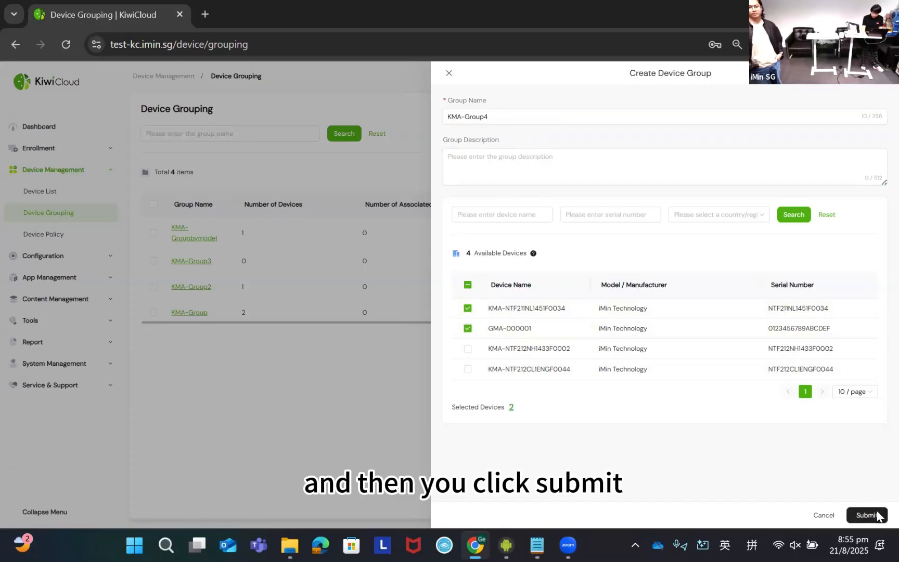
{"action": "left_click", "coordinate": [867, 515]}
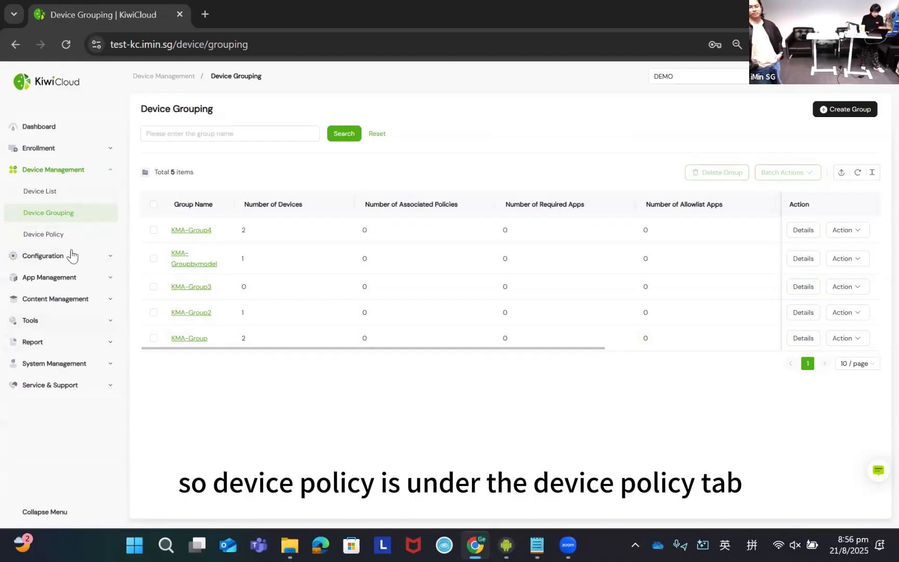
- Start a new KMA device policy in Device Policy, name it KMA-DP3, and proceed to its configuration
{"action": "left_click", "coordinate": [61, 235]}
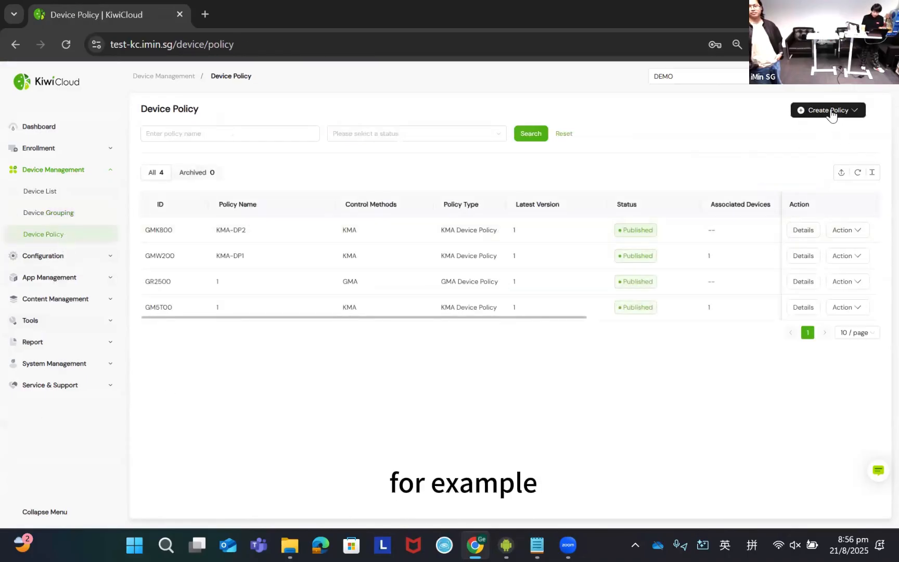
{"action": "left_click", "coordinate": [831, 110]}
{"action": "left_click", "coordinate": [827, 147]}
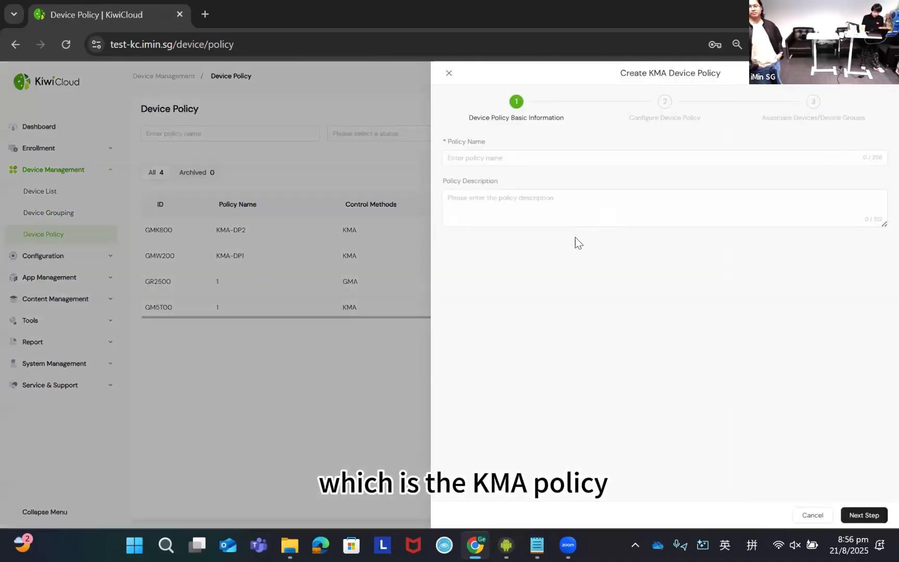
{"action": "left_click", "coordinate": [518, 157]}
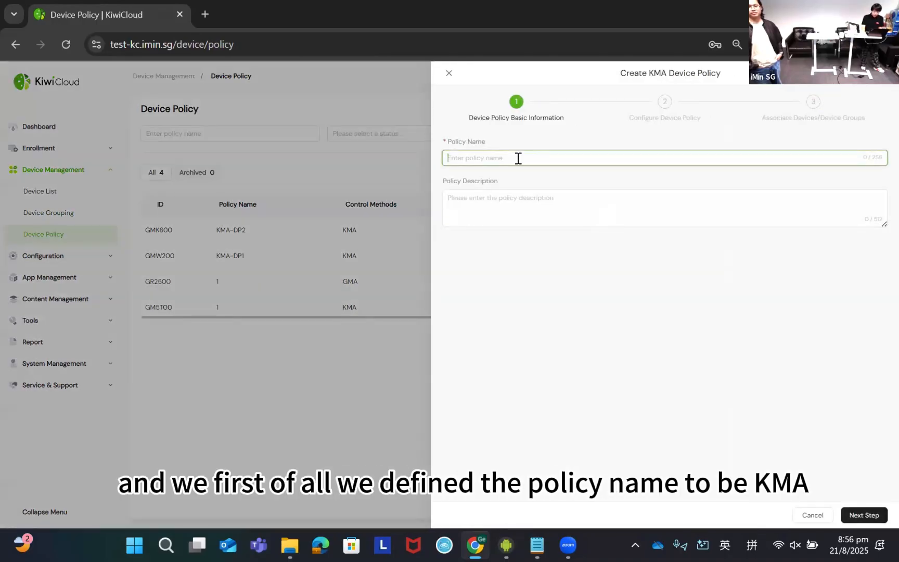
{"action": "type", "text": "KMA"}
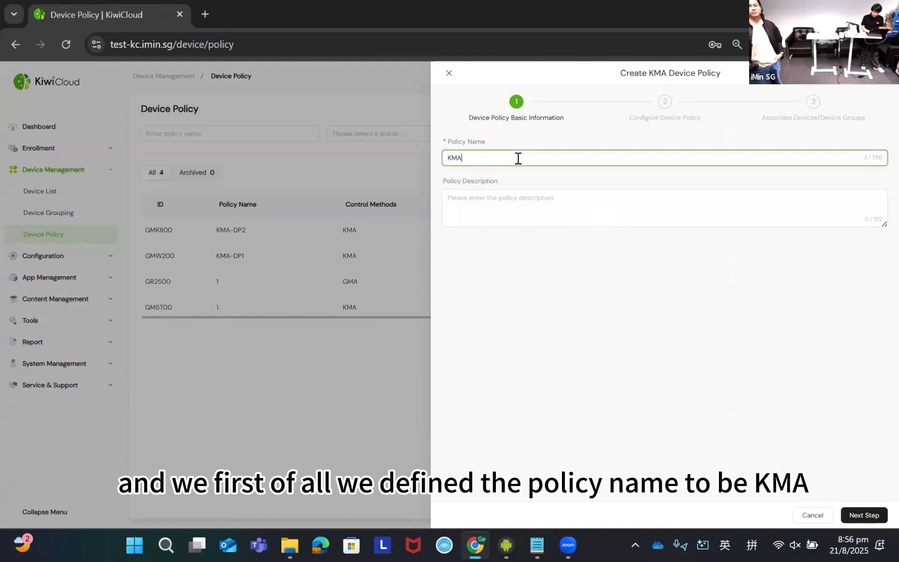
{"action": "type", "text": "-"}
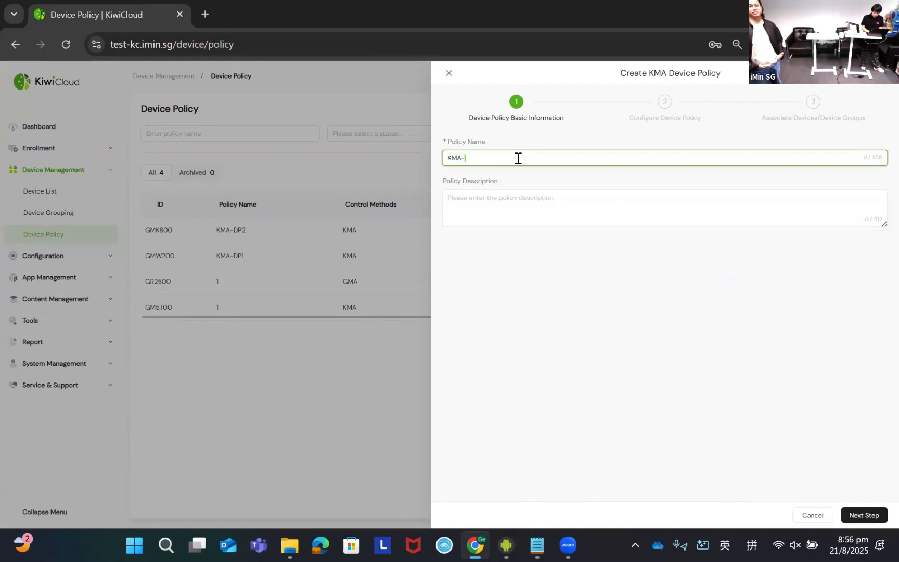
{"action": "type", "text": "DP3"}
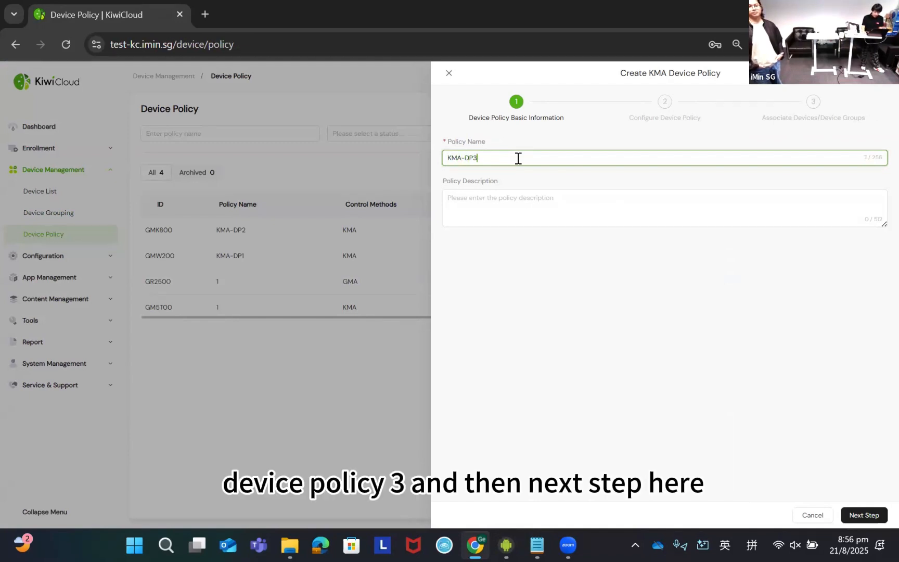
{"action": "left_click", "coordinate": [875, 517]}
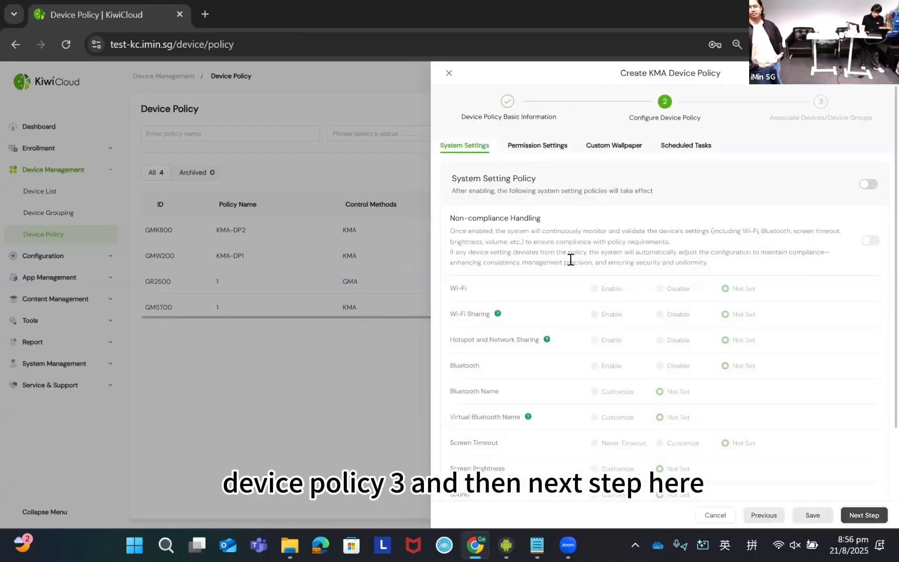
- Enable the System Setting Policy and set Wi-Fi to Enable and Bluetooth to Disable
{"action": "scroll", "coordinate": [604, 263], "scroll_direction": "down", "scroll_amount": 2}
{"action": "scroll", "coordinate": [635, 239], "scroll_direction": "up", "scroll_amount": 2}
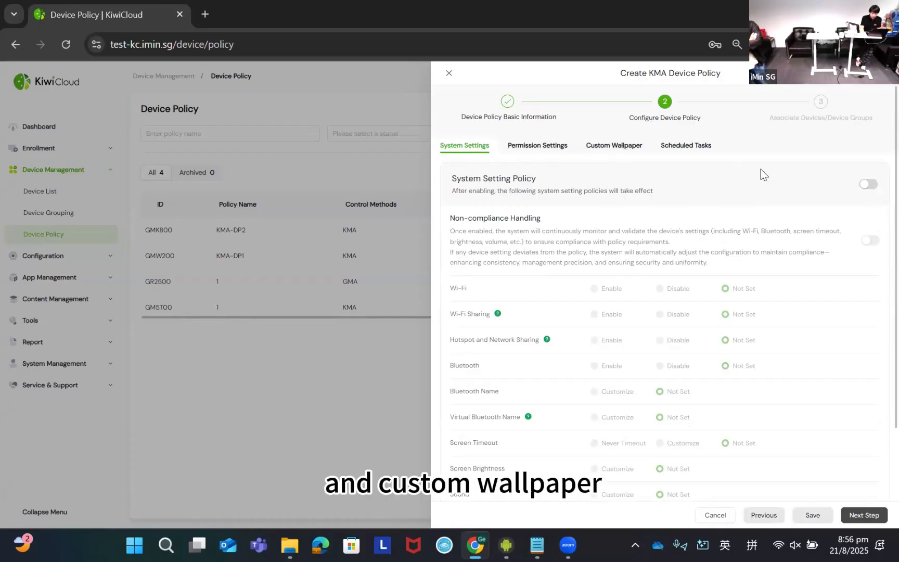
{"action": "left_click", "coordinate": [870, 184]}
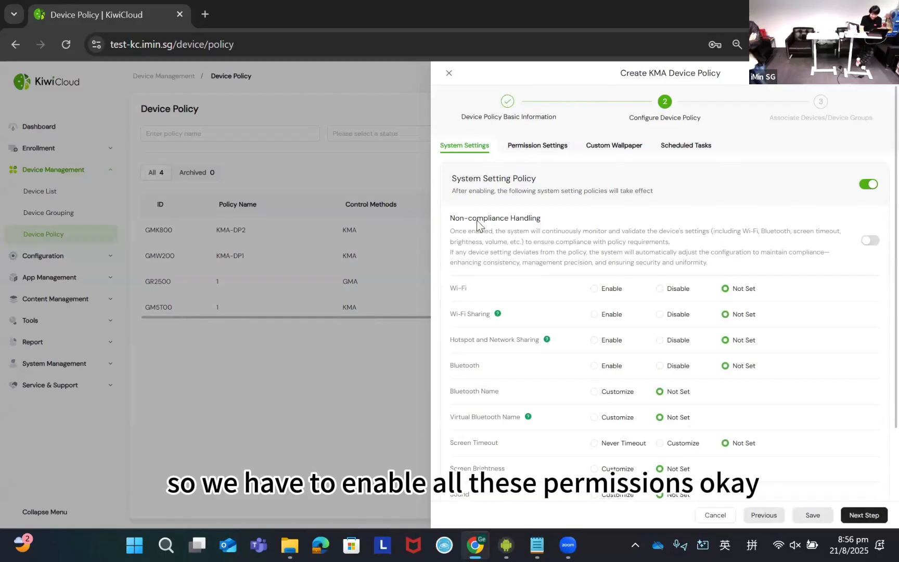
{"action": "triple_click", "coordinate": [530, 221]}
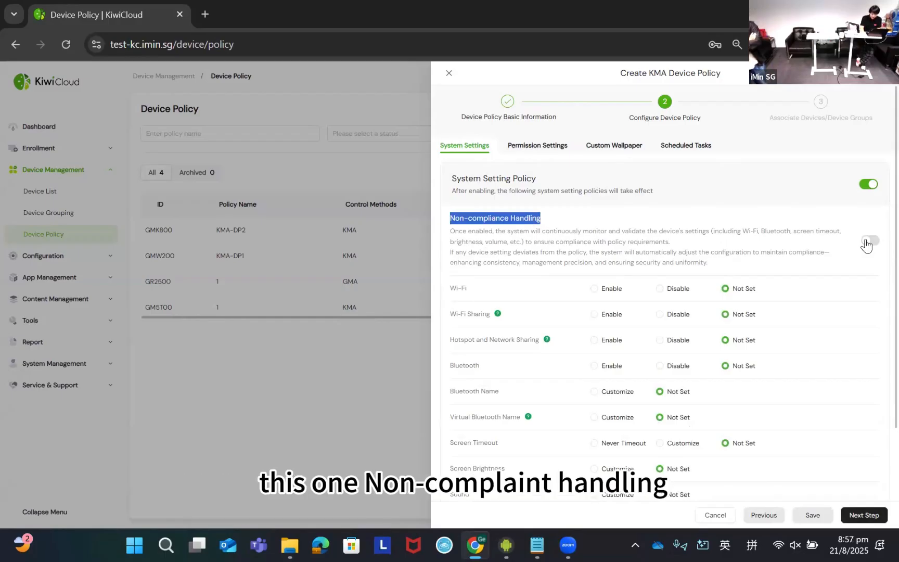
{"action": "left_click", "coordinate": [749, 238]}
{"action": "scroll", "coordinate": [635, 273], "scroll_direction": "down", "scroll_amount": 1}
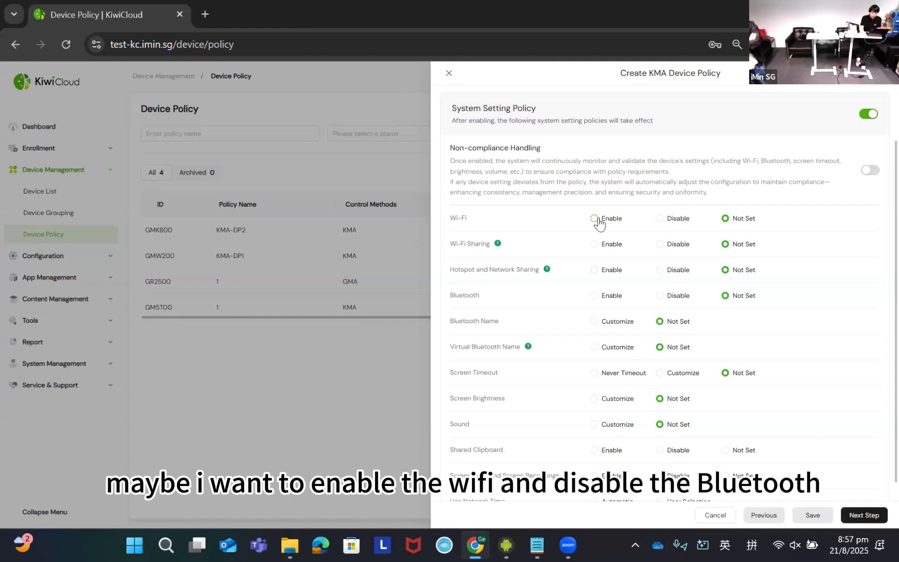
{"action": "left_click", "coordinate": [660, 297]}
{"action": "scroll", "coordinate": [597, 362], "scroll_direction": "down", "scroll_amount": 1}
{"action": "scroll", "coordinate": [616, 289], "scroll_direction": "up", "scroll_amount": 3}
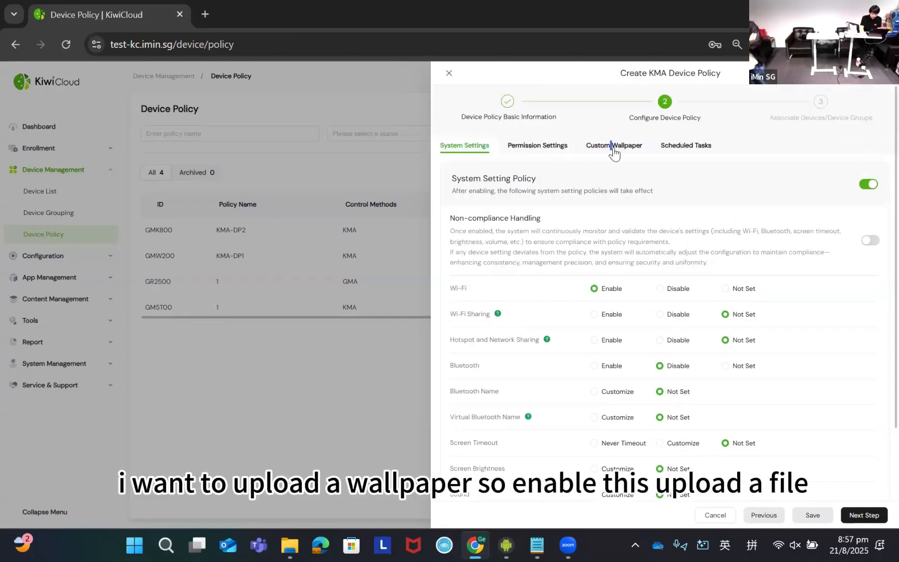
- Upload the Wallpaper image from the Kiwicloud demo folder as custom wallpaper, switch the Custom Wallpaper Policy off again, and proceed to device association
{"action": "left_click", "coordinate": [614, 148]}
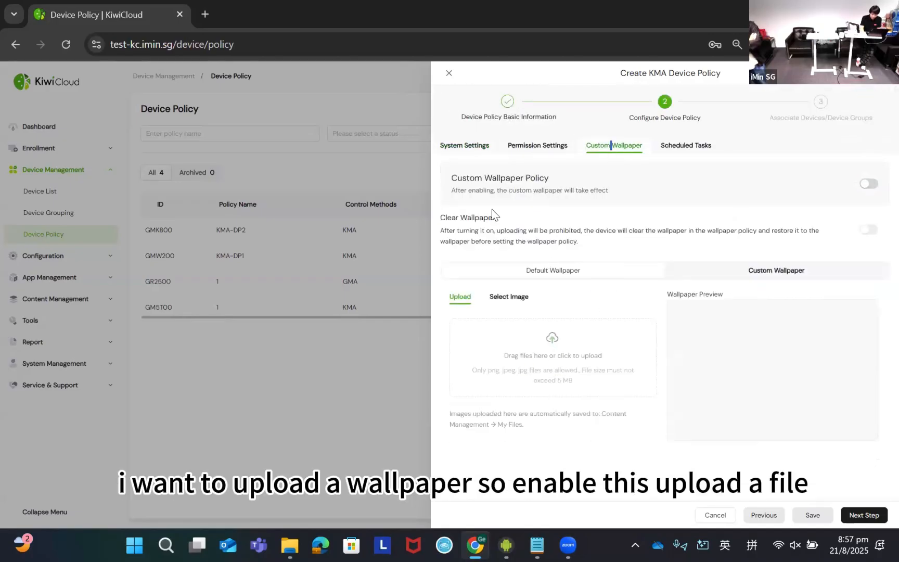
{"action": "left_click", "coordinate": [871, 185]}
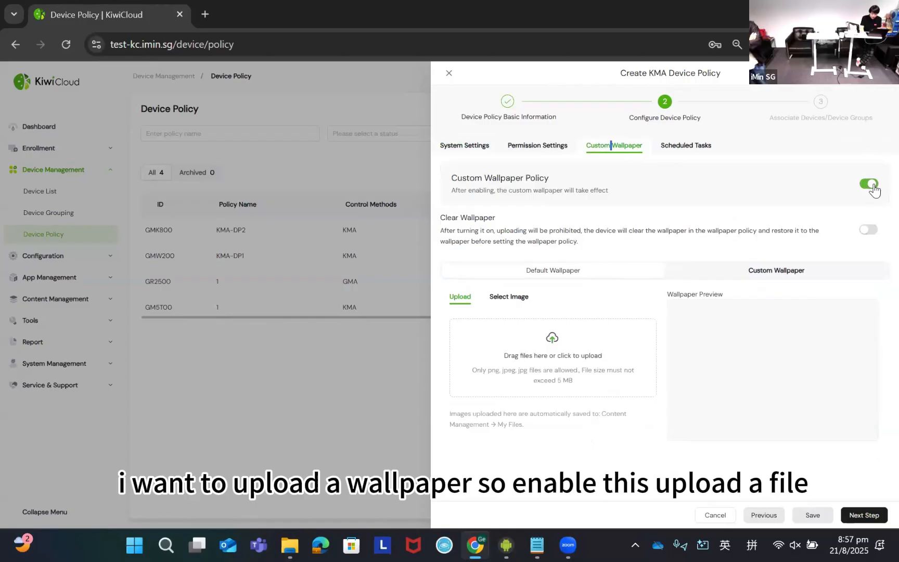
{"action": "left_click", "coordinate": [553, 352]}
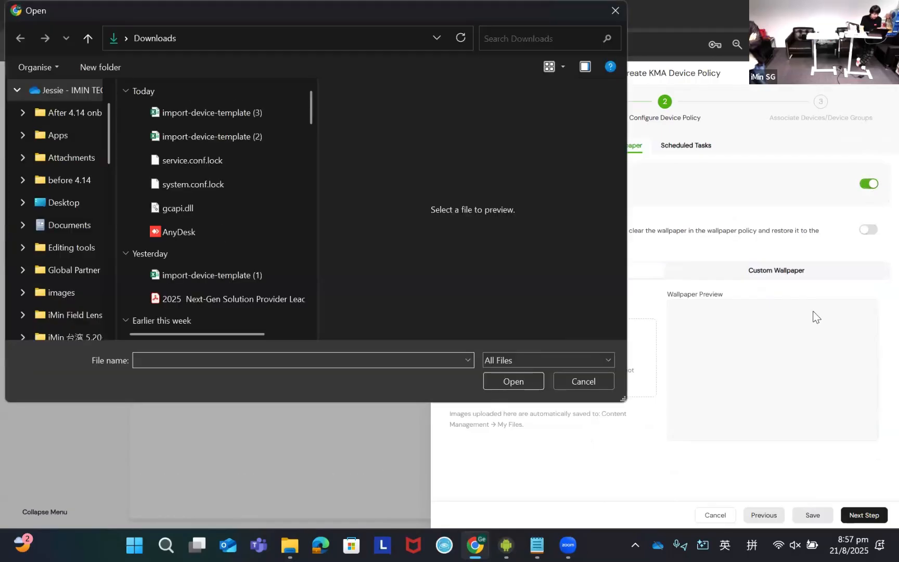
{"action": "scroll", "coordinate": [70, 263], "scroll_direction": "down", "scroll_amount": 10}
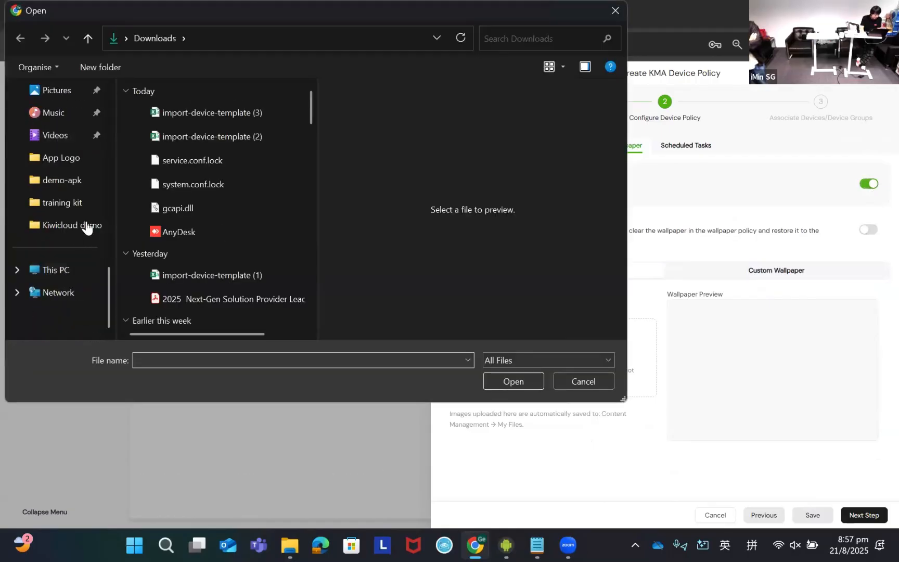
{"action": "left_click", "coordinate": [88, 230]}
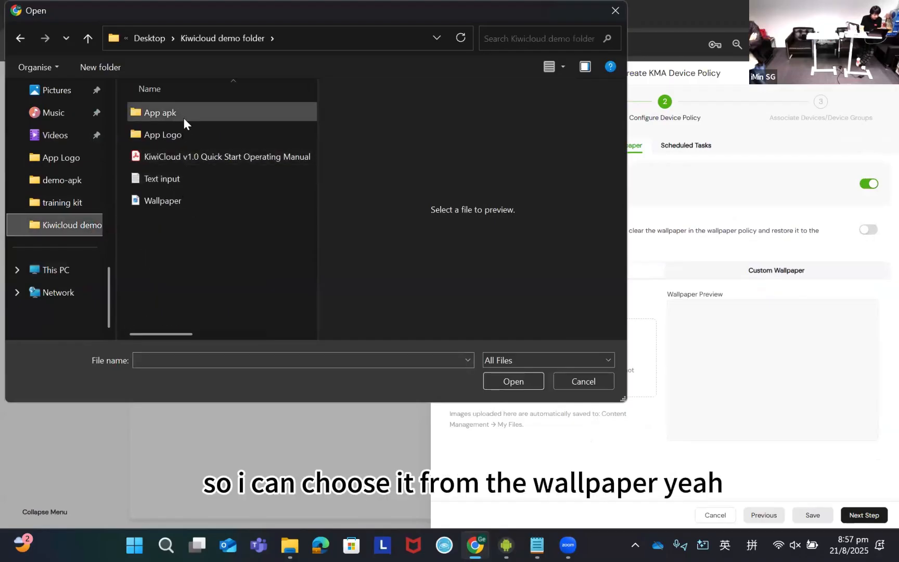
{"action": "left_click", "coordinate": [187, 125]}
{"action": "left_click", "coordinate": [172, 201]}
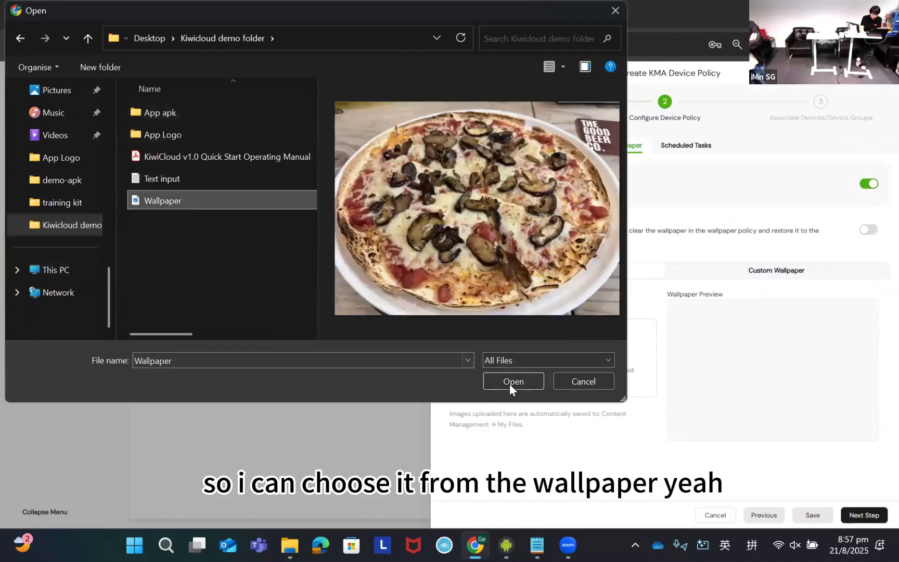
{"action": "left_click", "coordinate": [512, 382]}
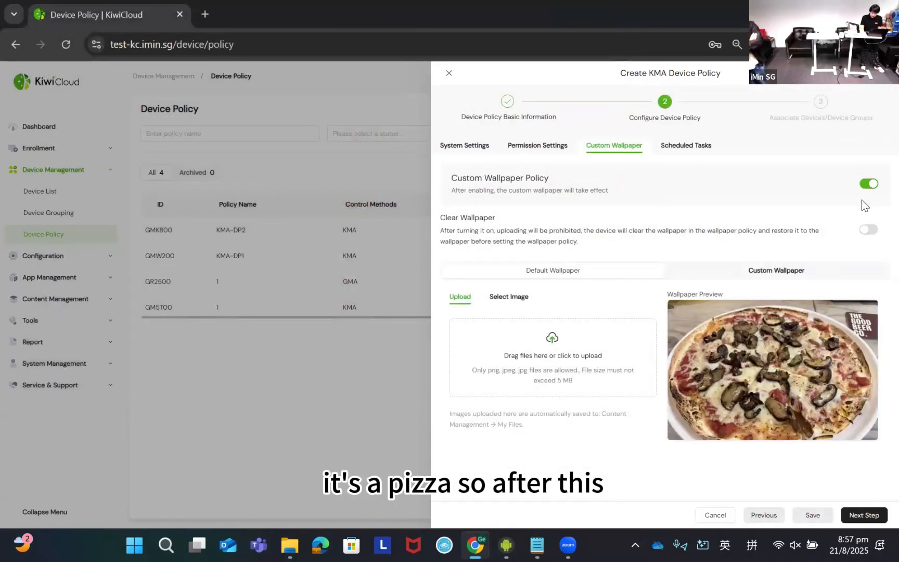
{"action": "left_click", "coordinate": [874, 187]}
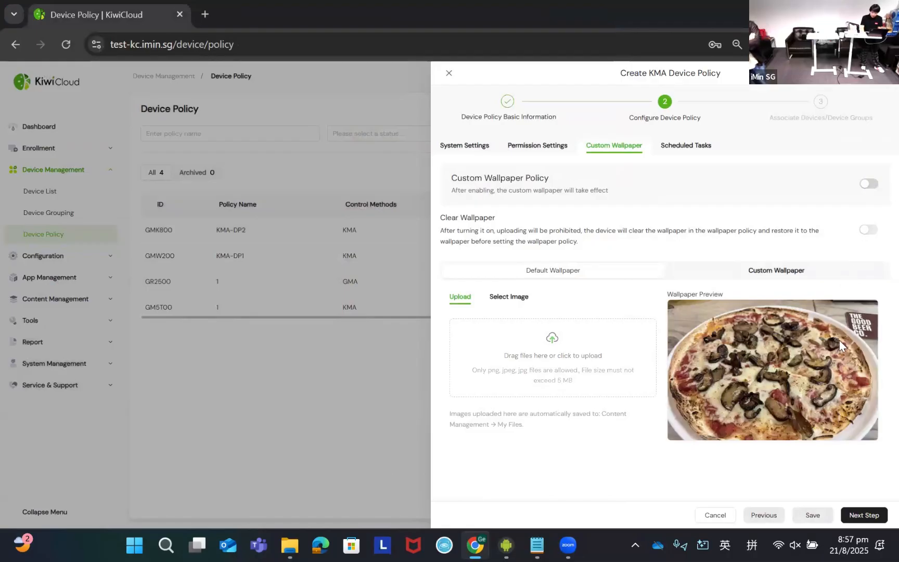
{"action": "left_click", "coordinate": [864, 515]}
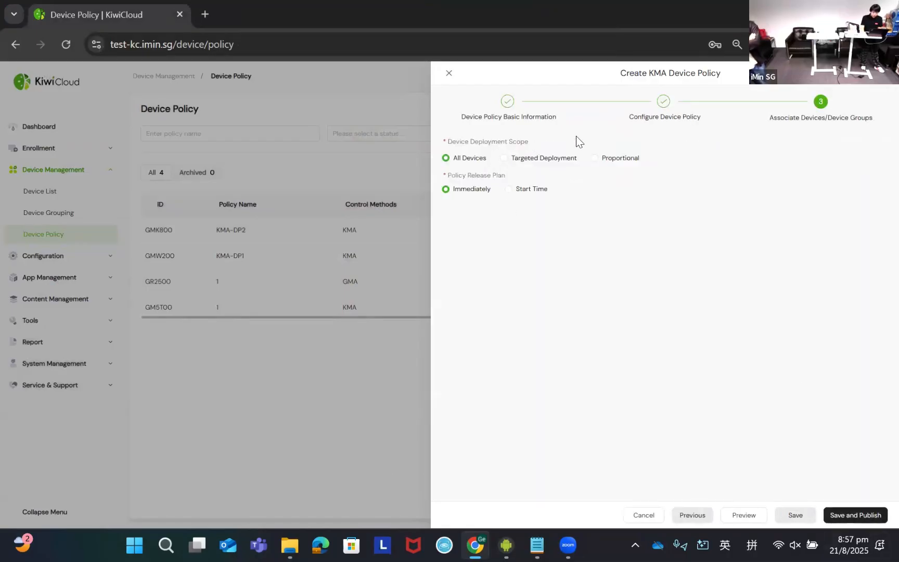
- Choose targeted deployment to group KMA-Group4 and device KMA-NTF211NL1451F0034, and close the policy form without saving
{"action": "left_click", "coordinate": [524, 161]}
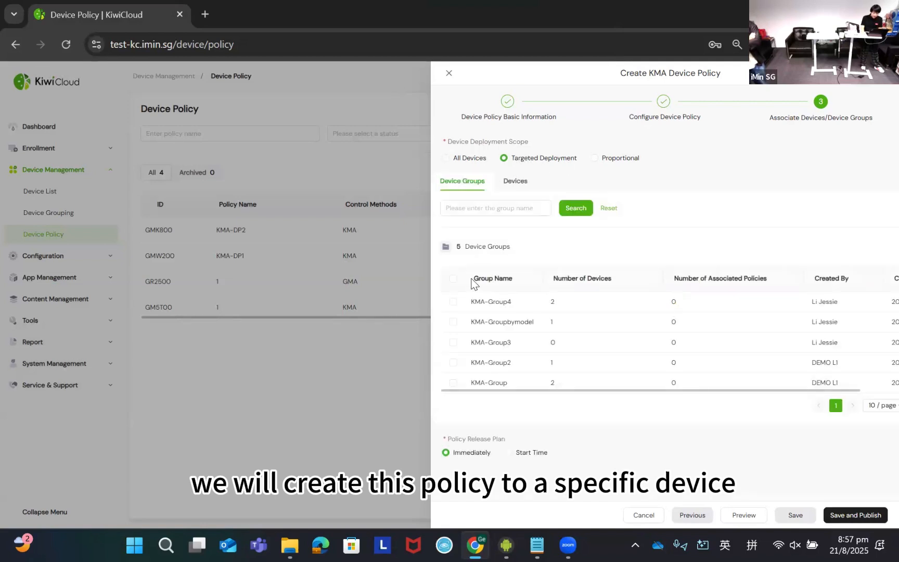
{"action": "left_click", "coordinate": [453, 302]}
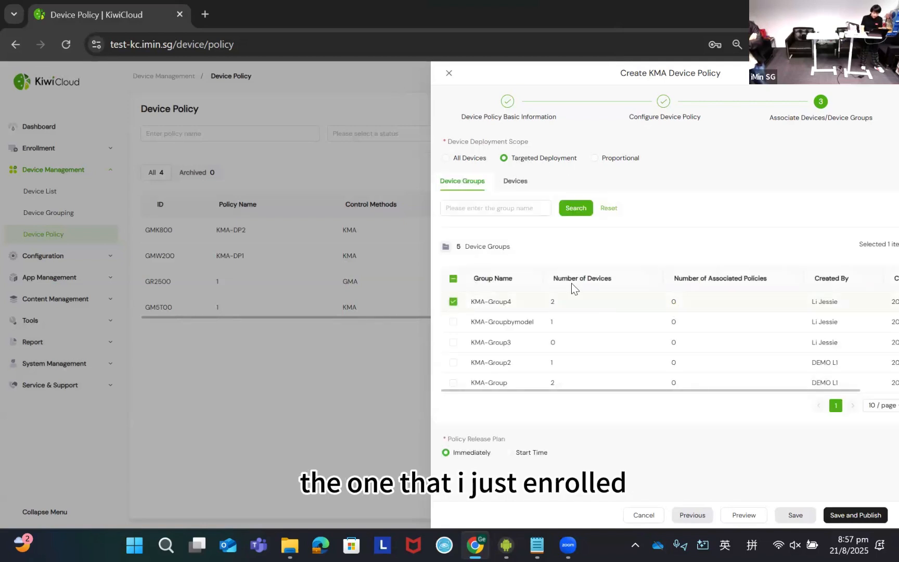
{"action": "left_click", "coordinate": [515, 186]}
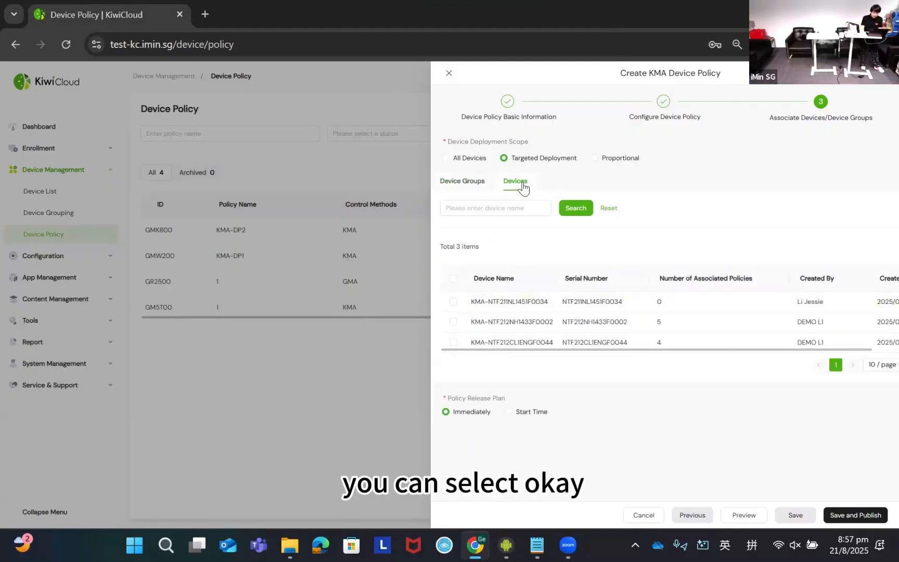
{"action": "left_click", "coordinate": [454, 301]}
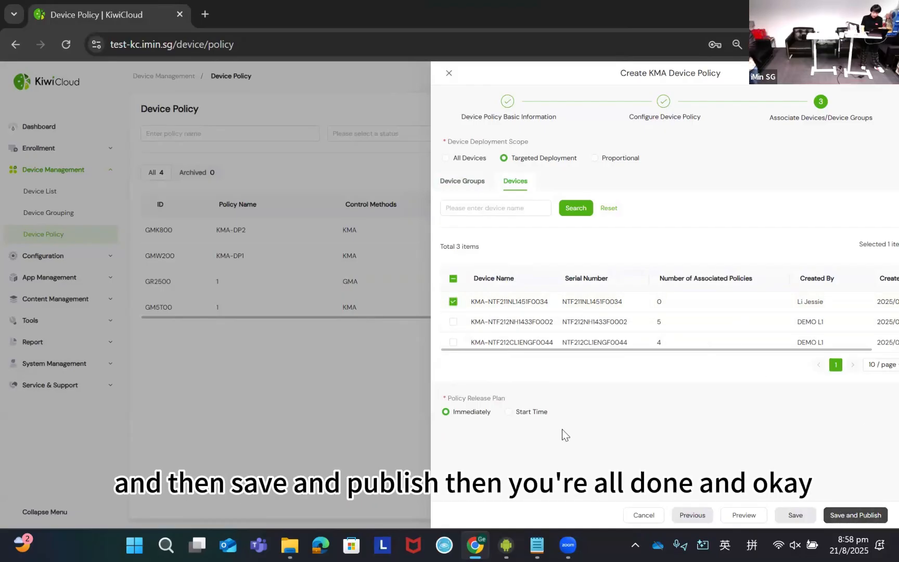
{"action": "left_click", "coordinate": [450, 76]}
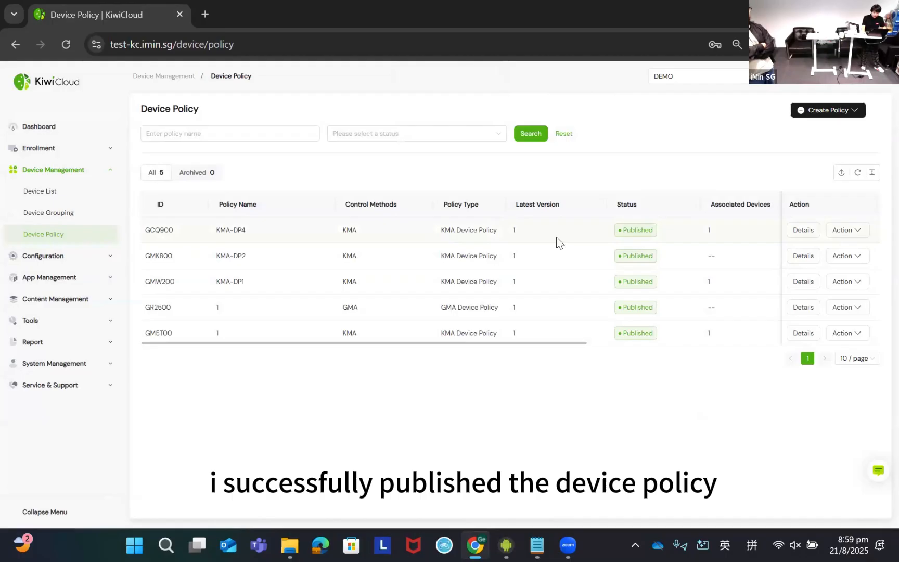
- Review the KMA-DP4 entry across the remaining columns of the device policy list
{"action": "scroll", "coordinate": [577, 239], "scroll_direction": "right", "scroll_amount": 3}
{"action": "scroll", "coordinate": [580, 234], "scroll_direction": "right", "scroll_amount": 5}
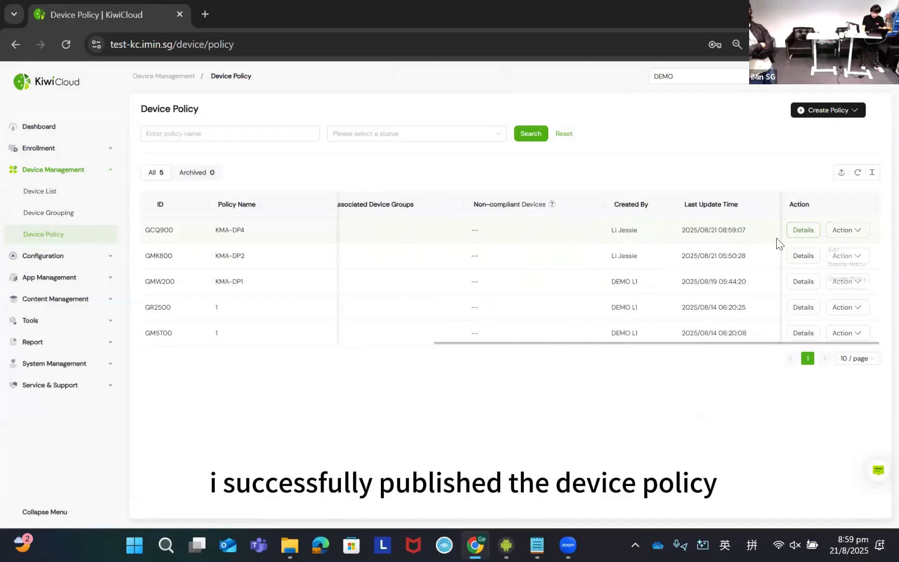
{"action": "scroll", "coordinate": [777, 239], "scroll_direction": "left", "scroll_amount": 3}
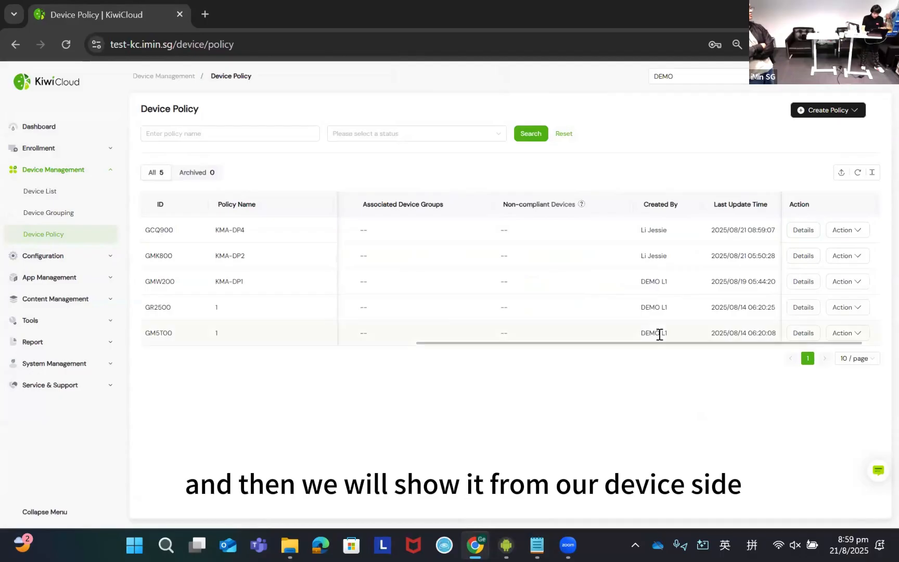
- Switch to the mirrored device screen and check its Wi-Fi and Bluetooth states in the quick settings
{"action": "key", "text": "alt+Tab"}
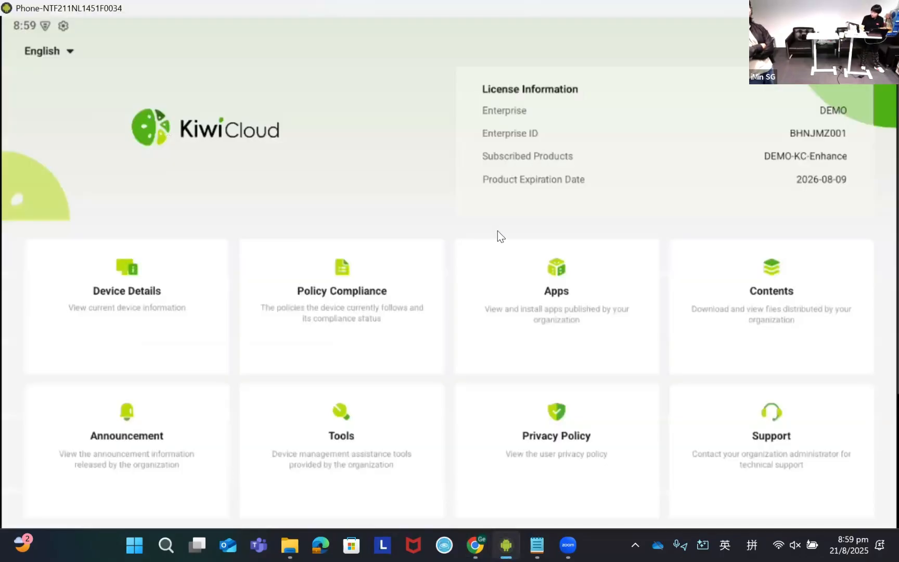
{"action": "middle_click", "coordinate": [497, 230]}
{"action": "left_click_drag", "start_coordinate": [498, 230], "coordinate": [518, 260]}
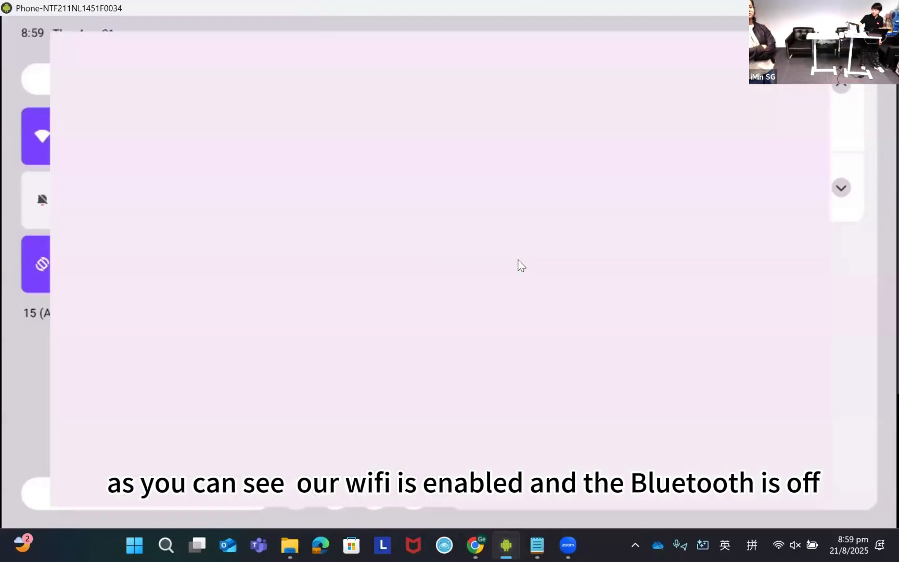
{"action": "scroll", "coordinate": [520, 264], "scroll_direction": "down", "scroll_amount": 2}
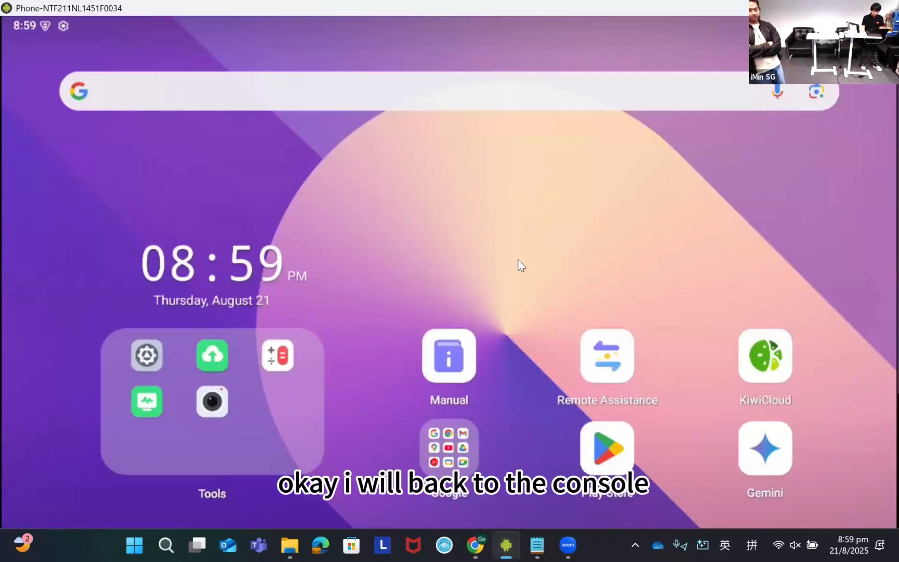
- Return to the KiwiCloud console, view My App under App Management, and open the App Library
{"action": "key", "text": "alt+Tab"}
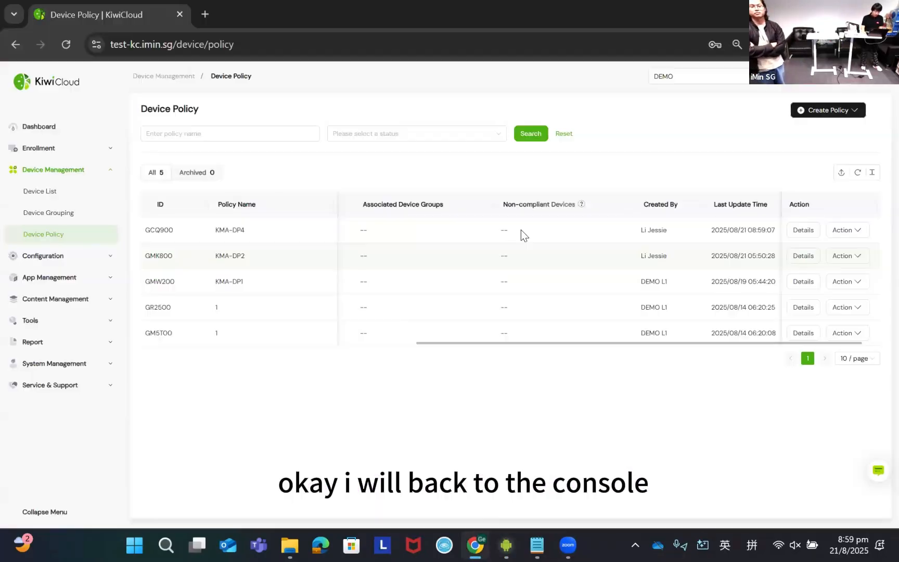
{"action": "left_click", "coordinate": [61, 170]}
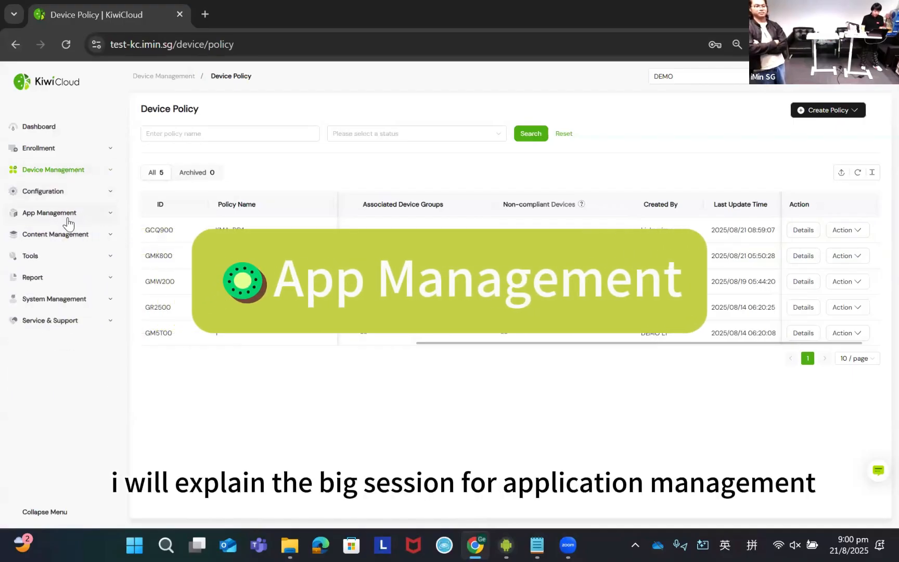
{"action": "left_click", "coordinate": [68, 217]}
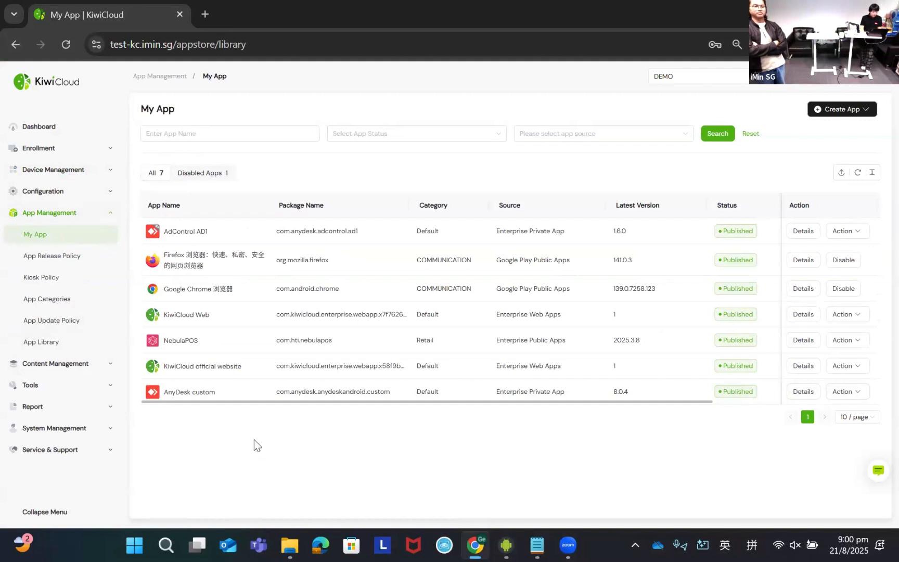
{"action": "left_click", "coordinate": [71, 344]}
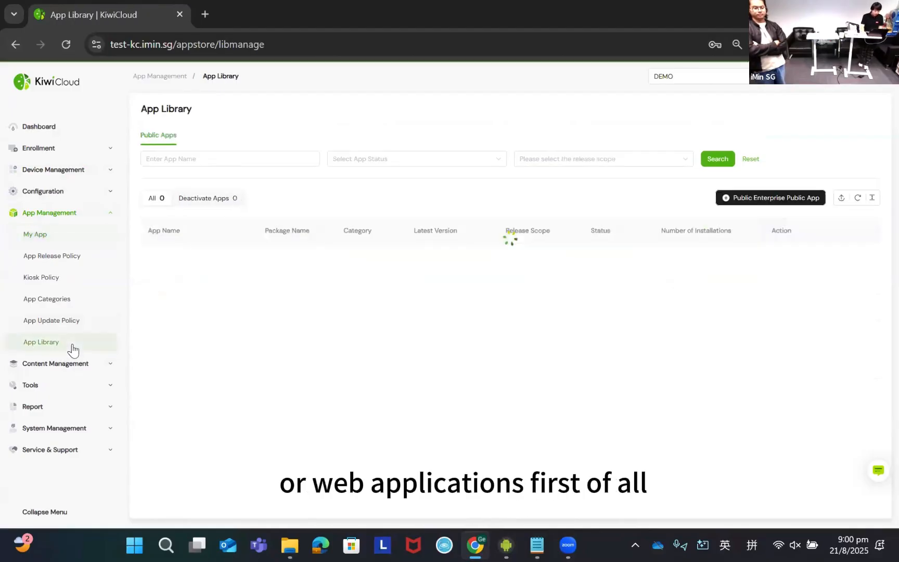
- Start publishing an enterprise public app and accept the Public App Release Agreement
{"action": "left_click", "coordinate": [754, 203]}
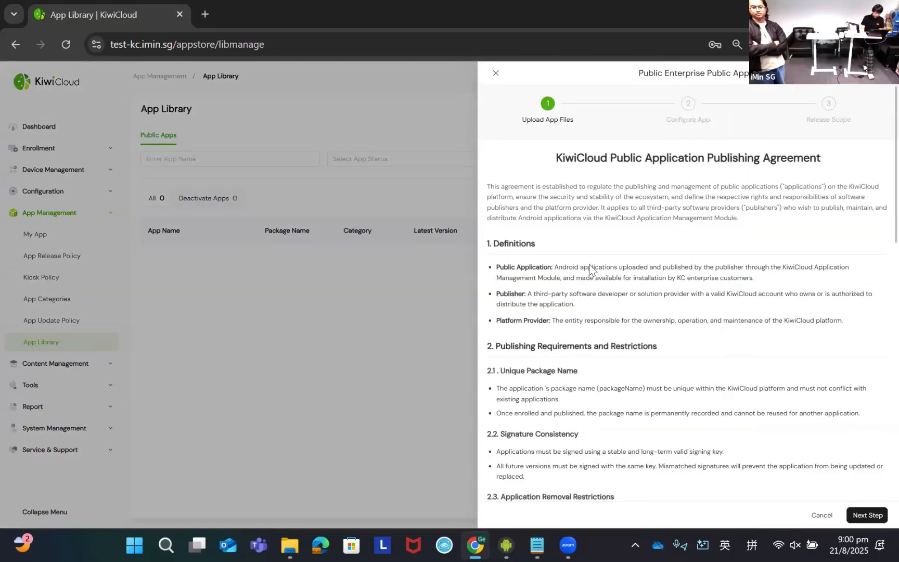
{"action": "scroll", "coordinate": [589, 267], "scroll_direction": "down", "scroll_amount": 5}
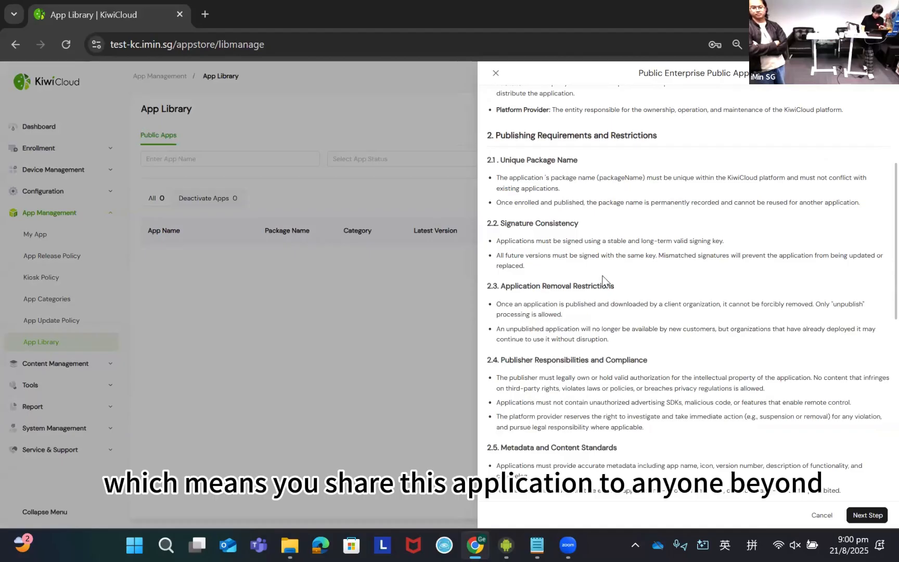
{"action": "scroll", "coordinate": [631, 307], "scroll_direction": "down", "scroll_amount": 10}
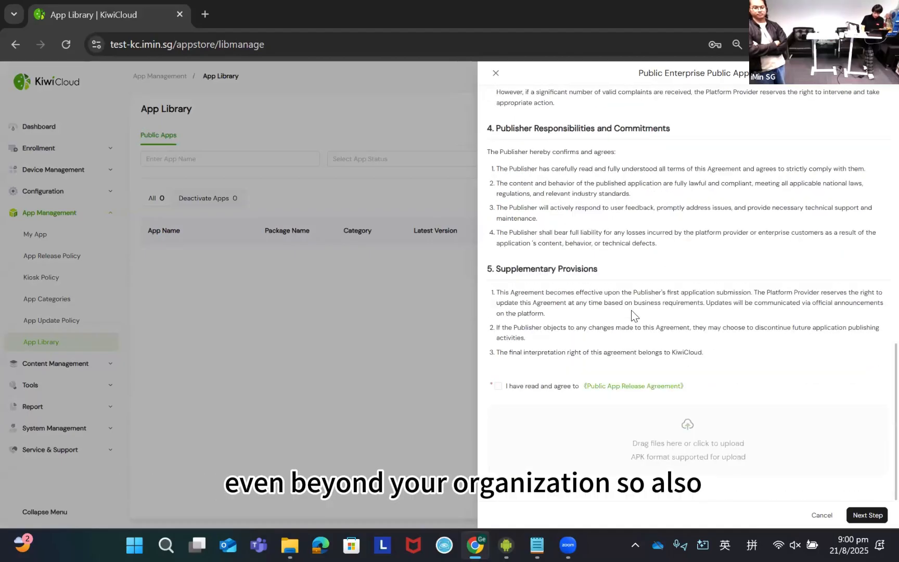
{"action": "left_click", "coordinate": [499, 392]}
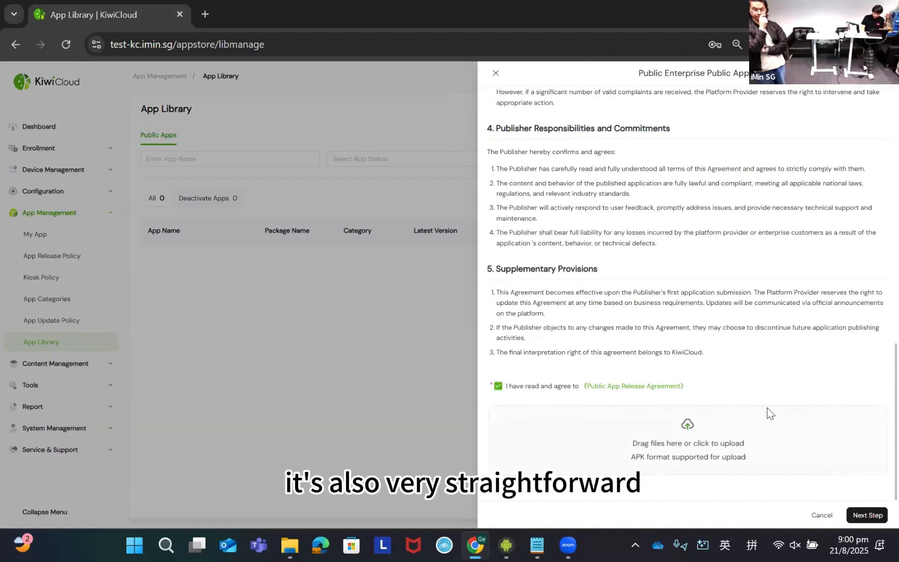
- Upload Salt Player.apk from the App apk folder and proceed to the app configuration
{"action": "left_click", "coordinate": [687, 447]}
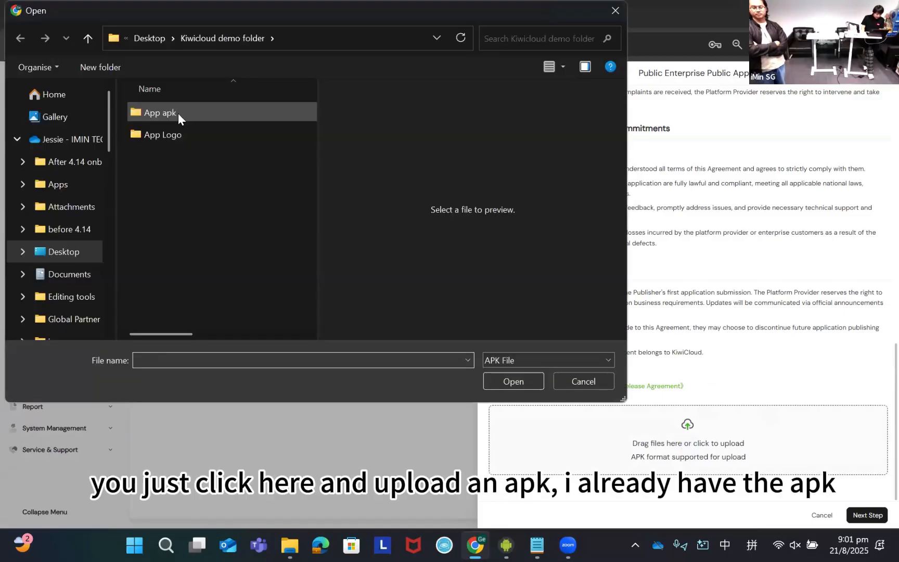
{"action": "double_click", "coordinate": [178, 113]}
{"action": "left_click", "coordinate": [180, 178]}
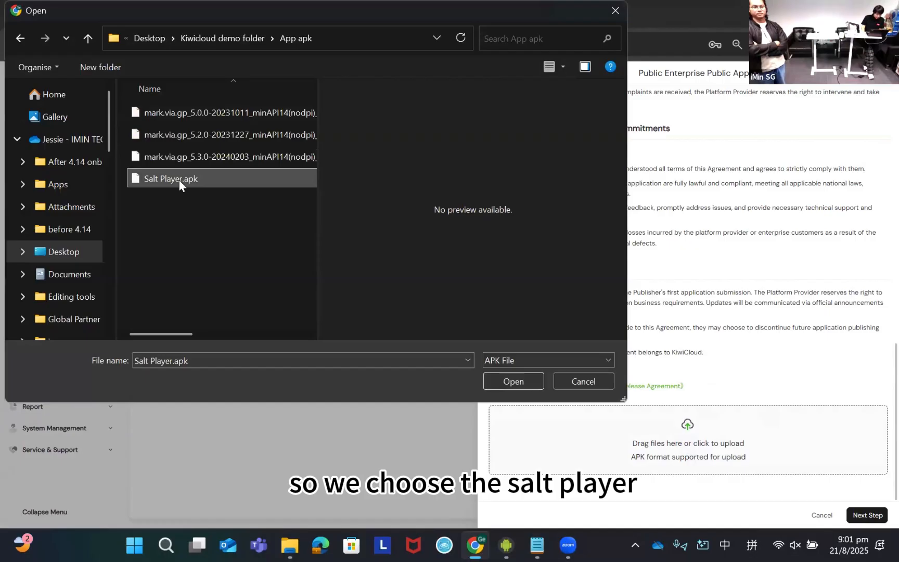
{"action": "left_click", "coordinate": [506, 379]}
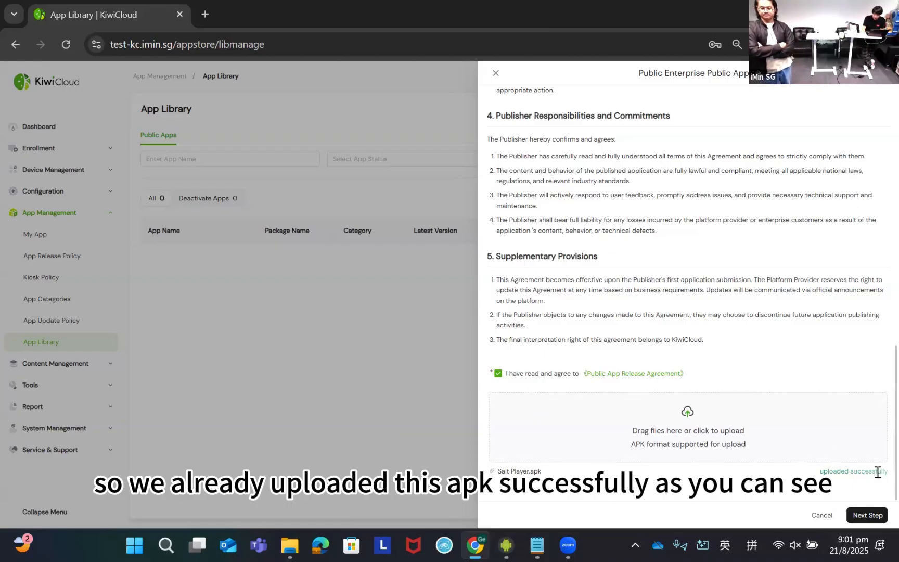
{"action": "left_click", "coordinate": [860, 516]}
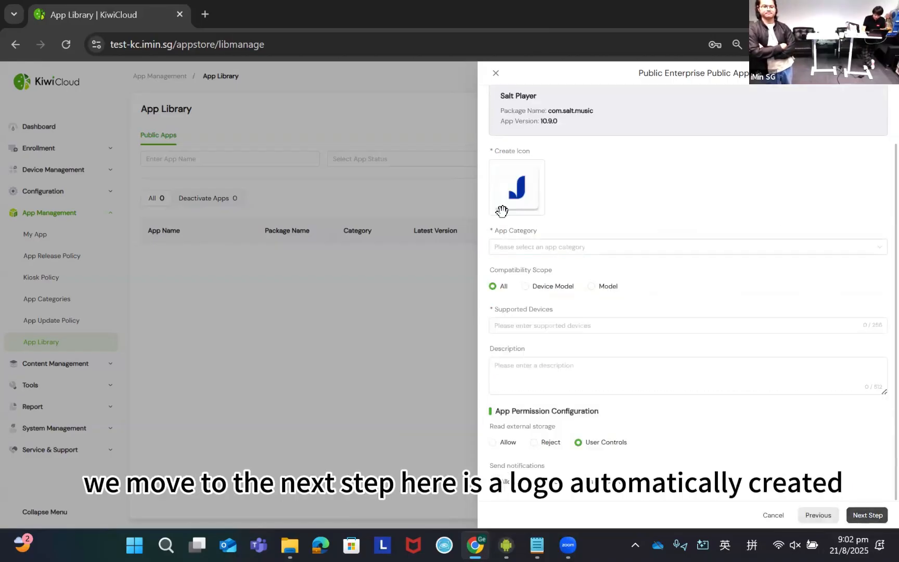
- Set Salt Player's category to Default and supported devices to "all", and submit it with release scope All
{"action": "left_click", "coordinate": [548, 249]}
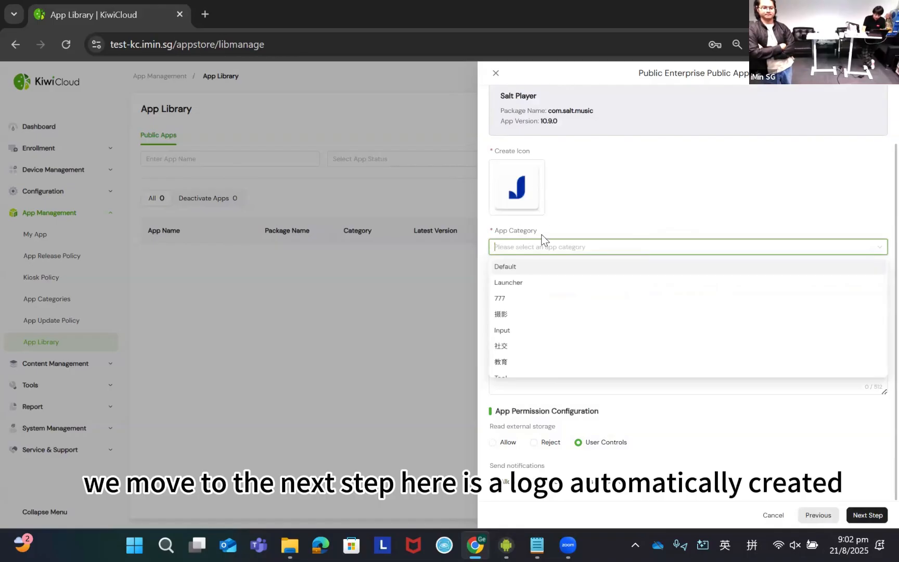
{"action": "left_click", "coordinate": [523, 268]}
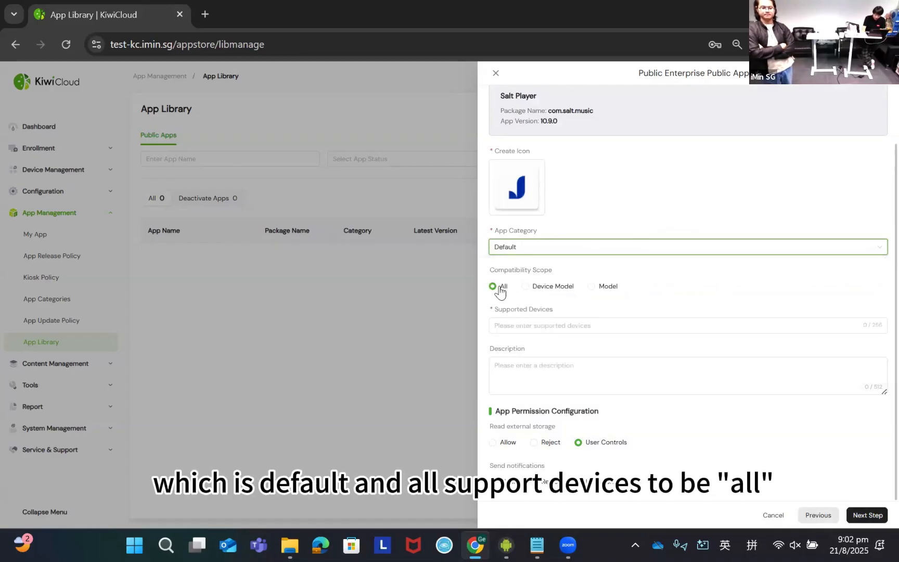
{"action": "left_click", "coordinate": [539, 326]}
{"action": "type", "text": "all"}
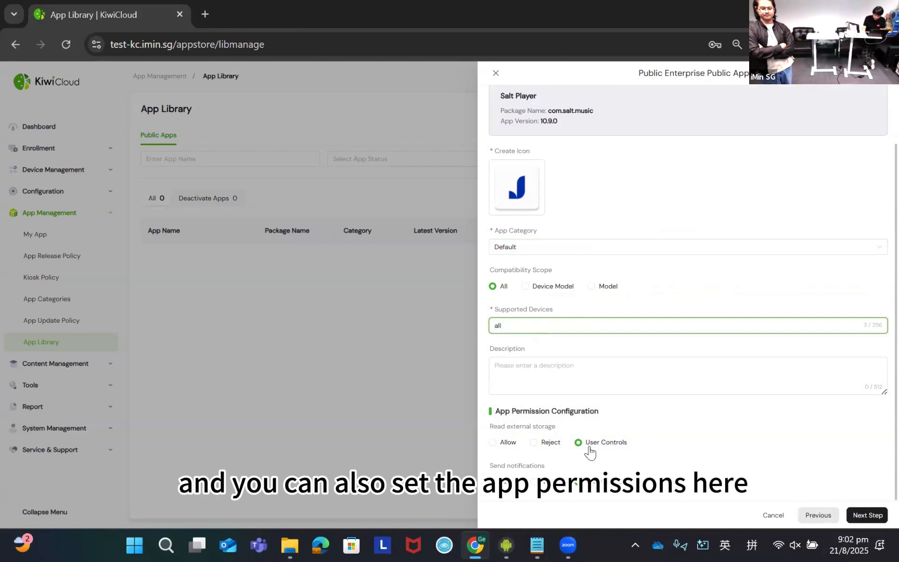
{"action": "left_click", "coordinate": [866, 515]}
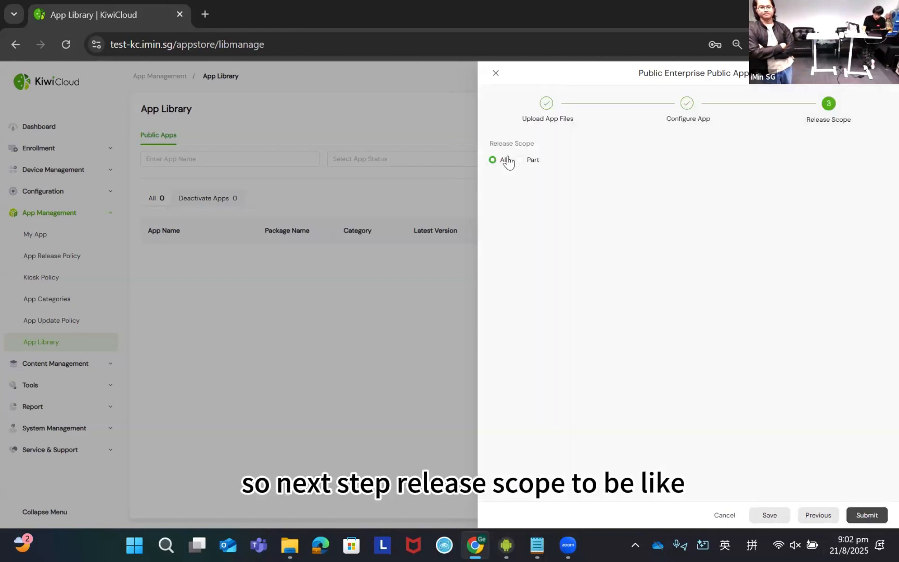
{"action": "left_click", "coordinate": [866, 515]}
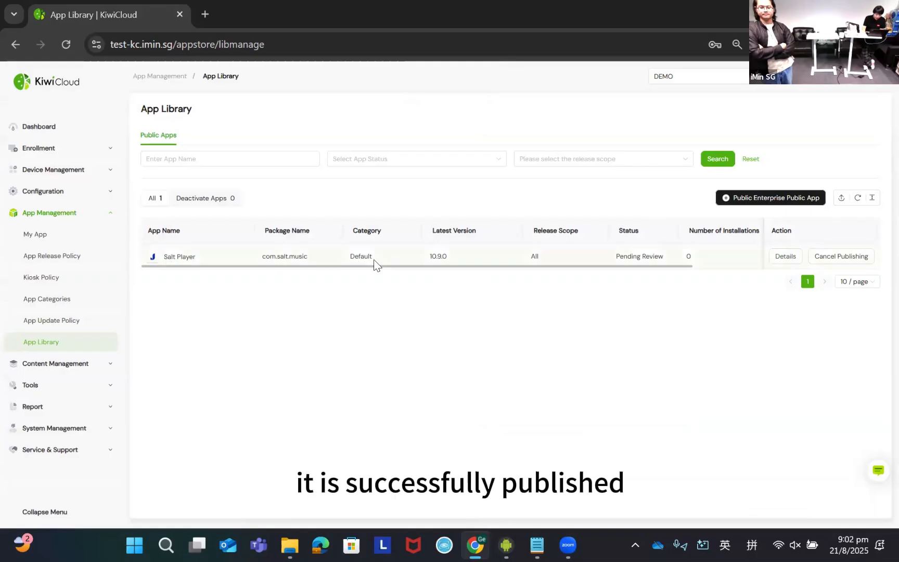
- Review the Salt Player entry across the app library columns and look through its app details
{"action": "left_click_drag", "start_coordinate": [408, 267], "coordinate": [616, 288]}
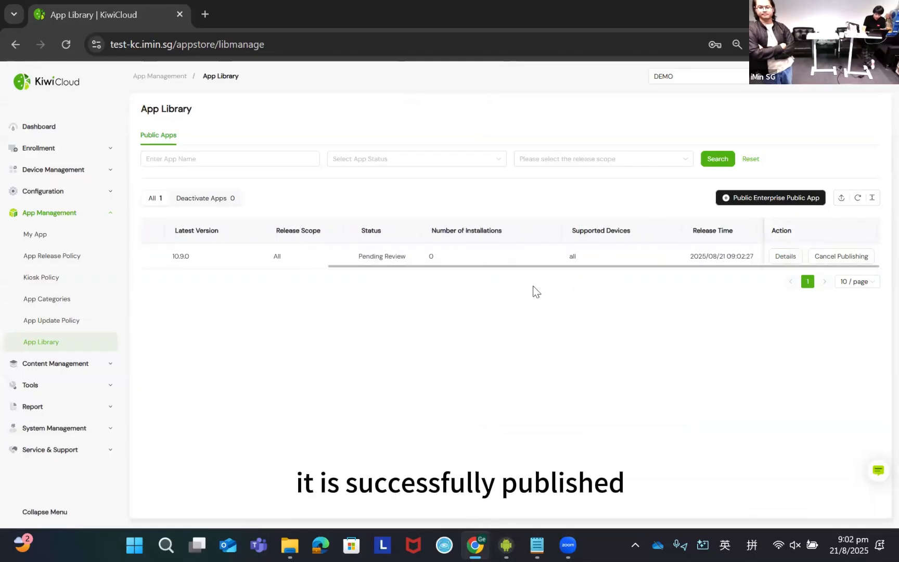
{"action": "left_click_drag", "start_coordinate": [535, 291], "coordinate": [343, 276]}
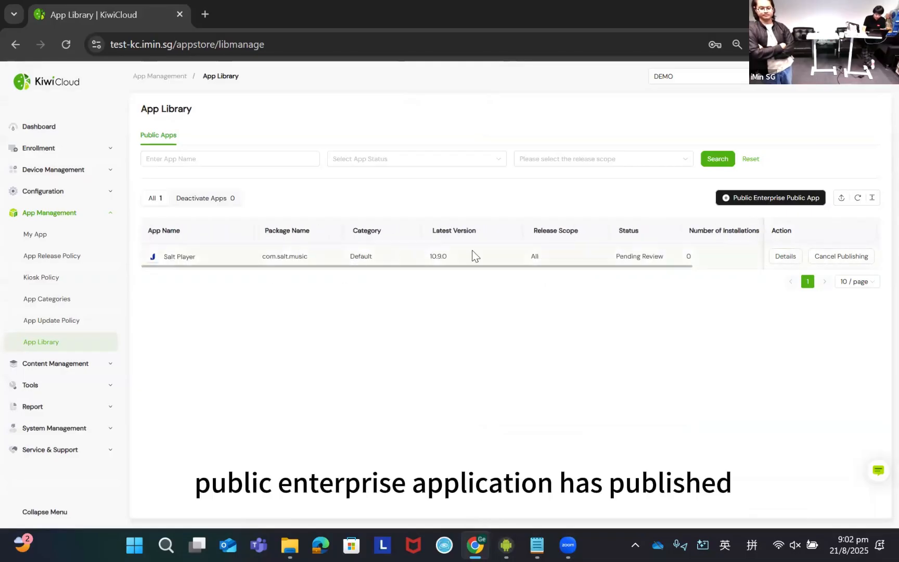
{"action": "left_click", "coordinate": [773, 258]}
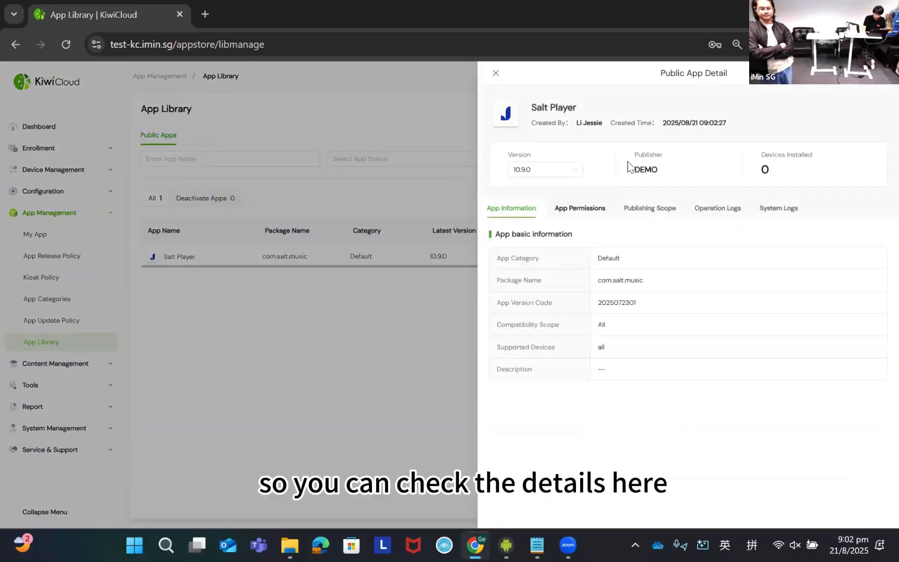
{"action": "left_click", "coordinate": [496, 72]}
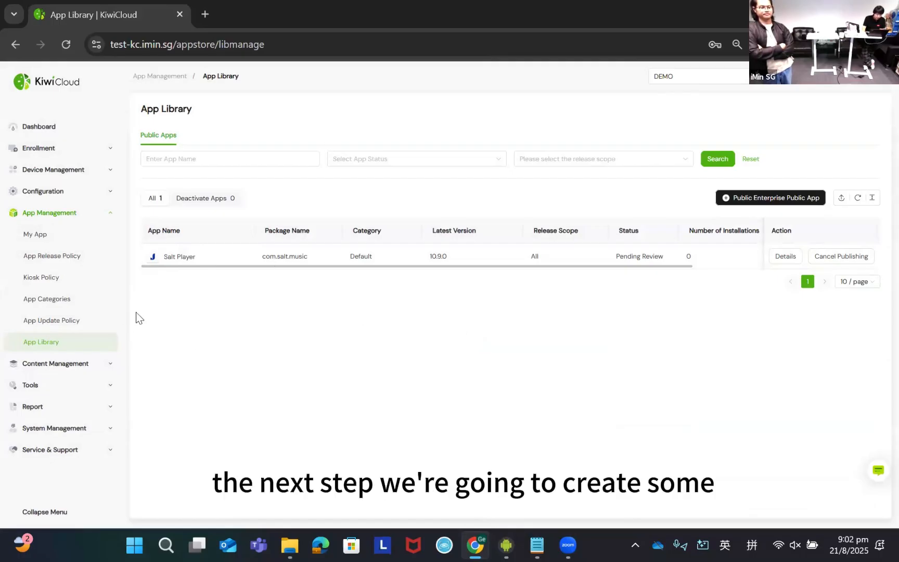
- Start publishing an enterprise private app under My App, upload mark.via.gp_5.0.0-20231011_minAPI14(nodpi)_apkmirror.com.apk, and proceed to the configuration
{"action": "left_click", "coordinate": [55, 240]}
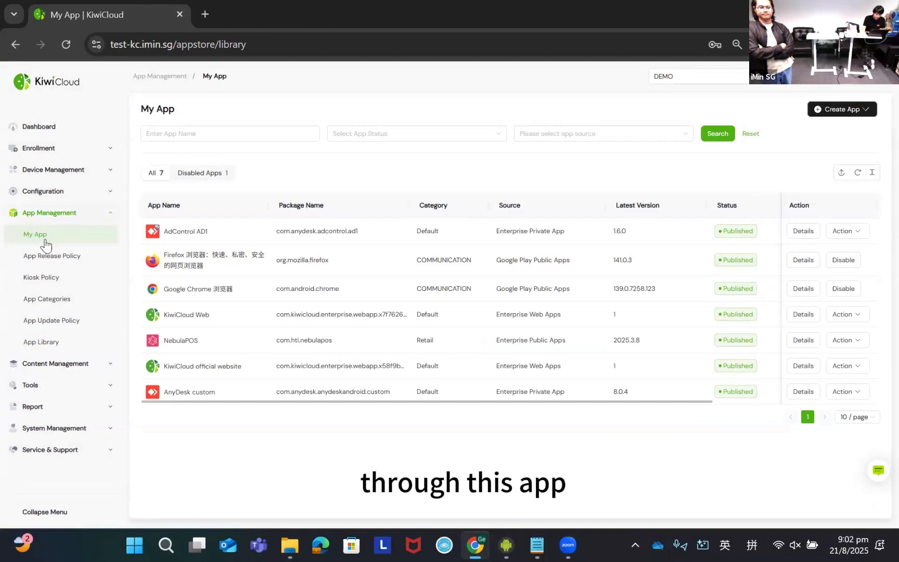
{"action": "mouse_move", "coordinate": [846, 116]}
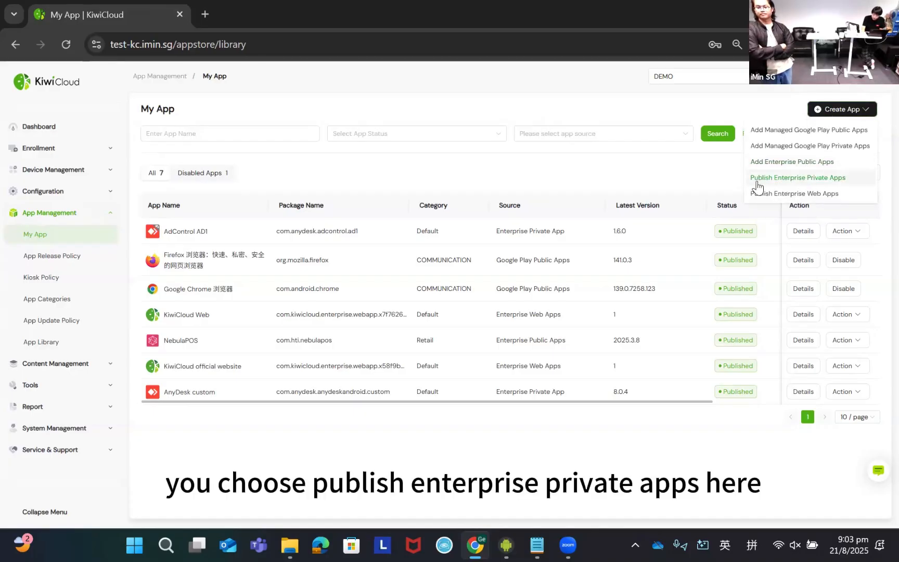
{"action": "left_click", "coordinate": [790, 179]}
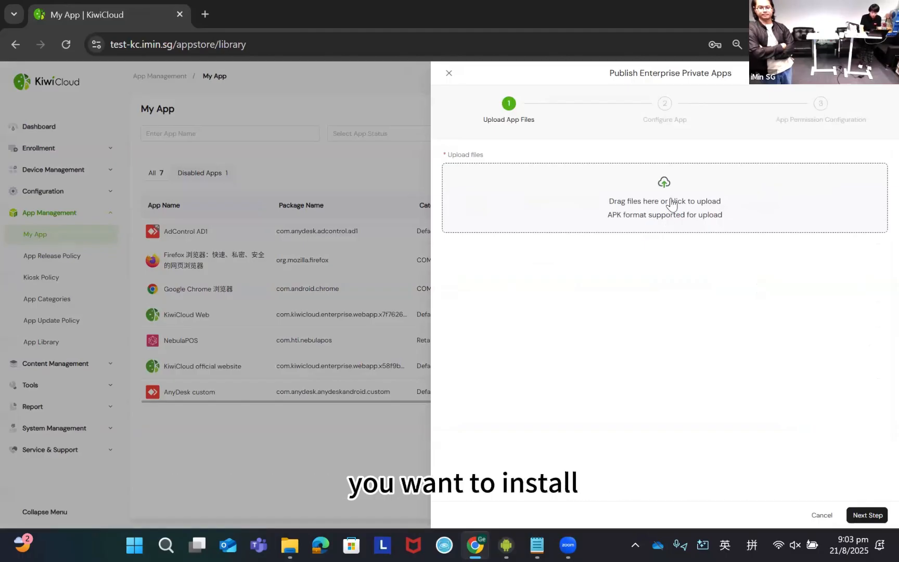
{"action": "left_click", "coordinate": [658, 226]}
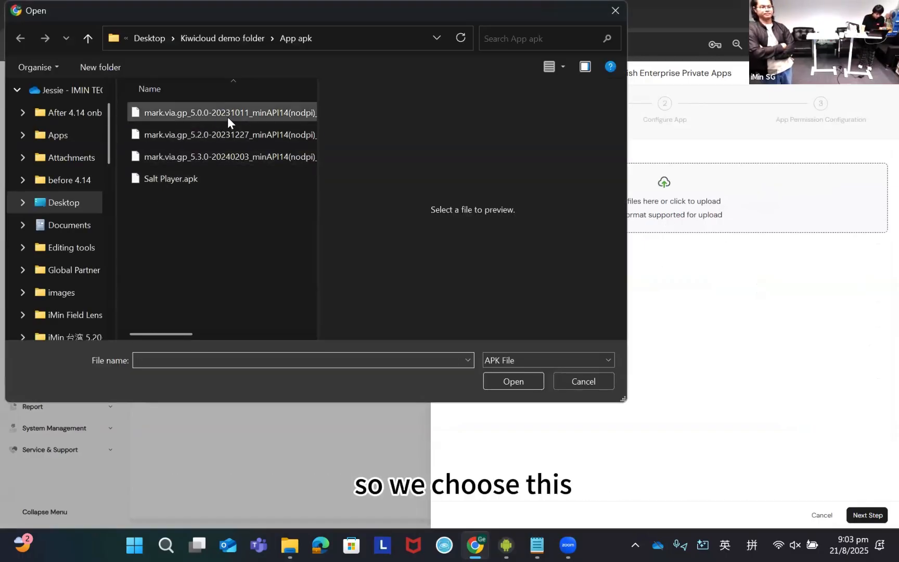
{"action": "left_click", "coordinate": [259, 116]}
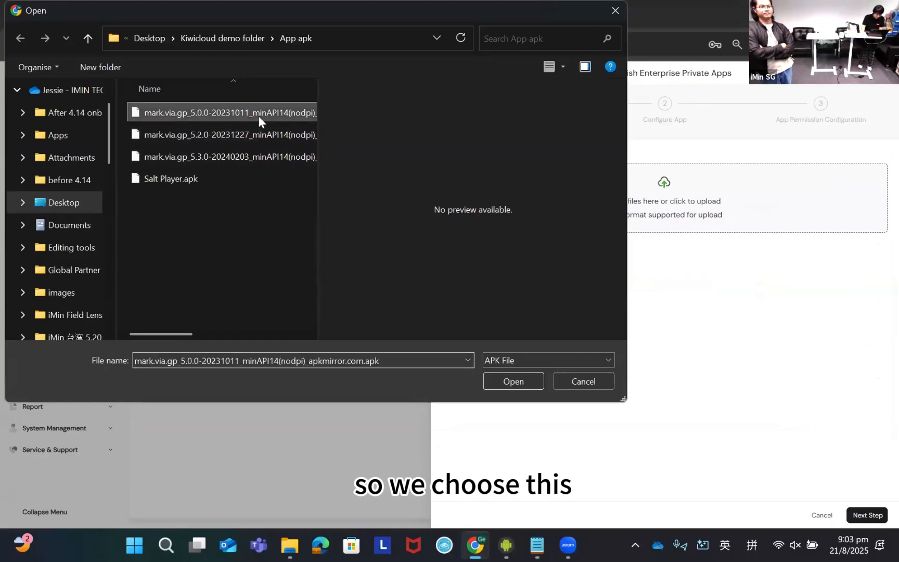
{"action": "left_click", "coordinate": [515, 381]}
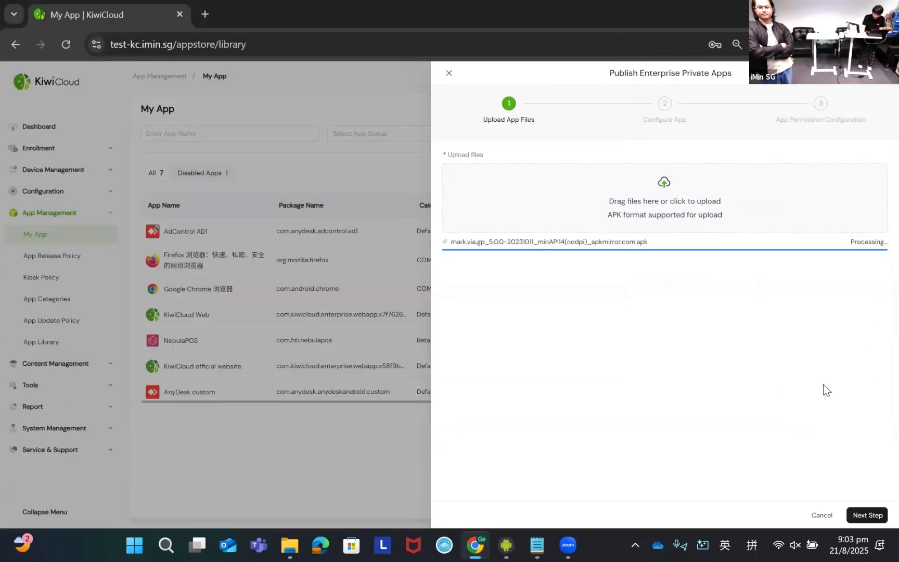
{"action": "left_click", "coordinate": [868, 515]}
- Set Via's category to Default and supported devices to "all", and submit it with all permissions under User Controls
{"action": "left_click", "coordinate": [485, 322]}
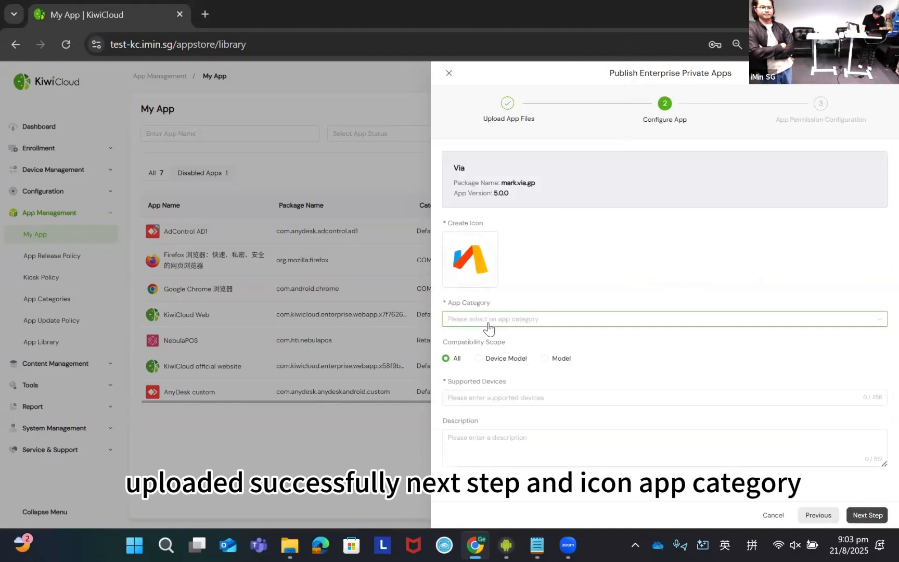
{"action": "left_click", "coordinate": [494, 341]}
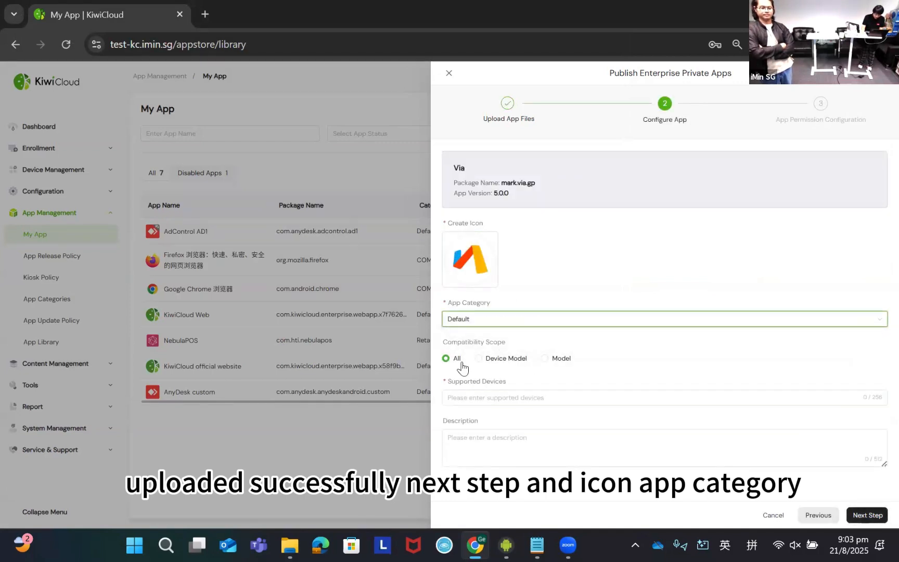
{"action": "left_click", "coordinate": [475, 397]}
{"action": "type", "text": "all"}
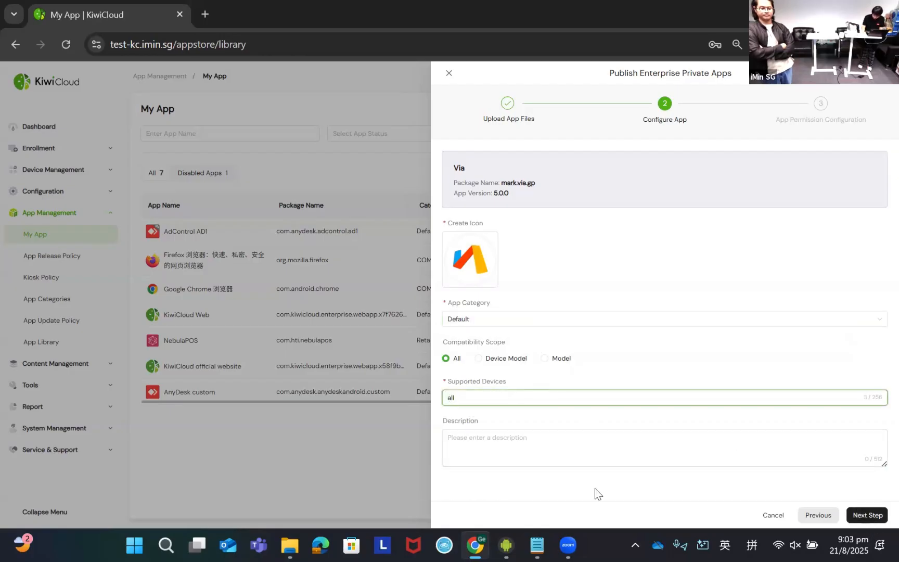
{"action": "left_click", "coordinate": [867, 516]}
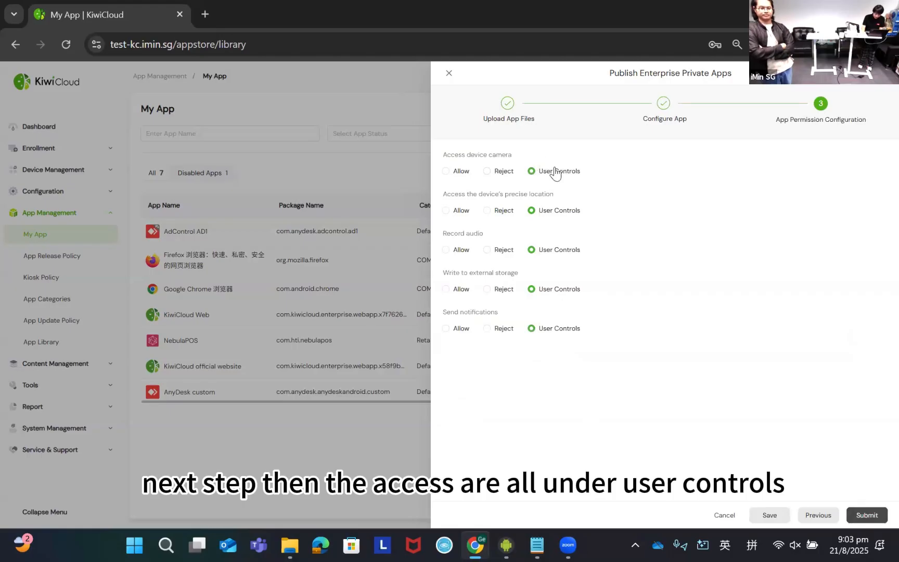
{"action": "left_click", "coordinate": [866, 516]}
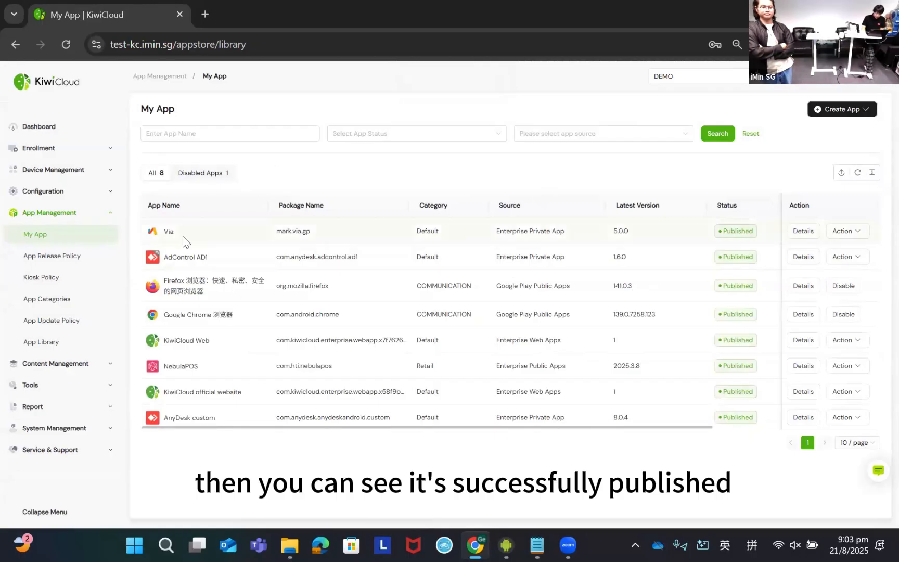
- Review the Via entry across the My App columns, including its app source
{"action": "left_click_drag", "start_coordinate": [429, 428], "coordinate": [611, 431]}
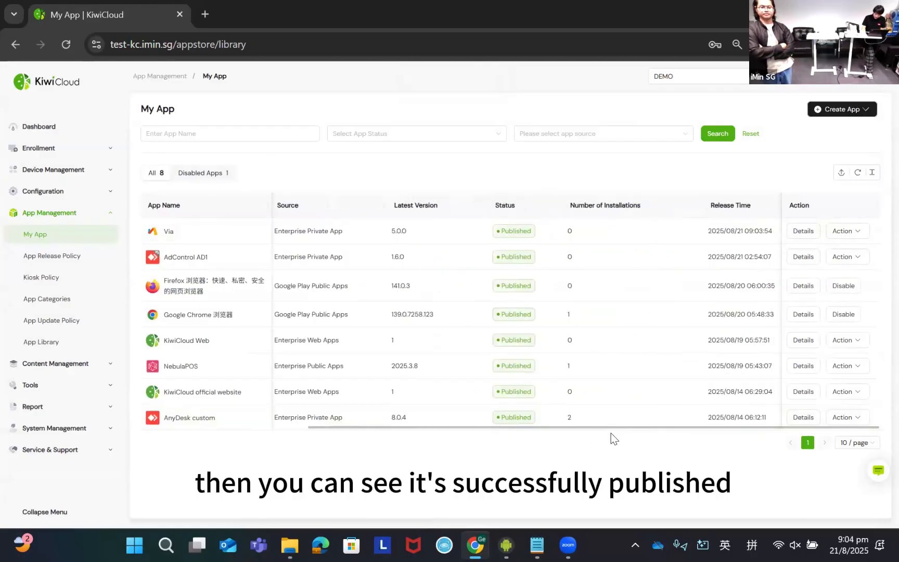
{"action": "left_click_drag", "start_coordinate": [422, 430], "coordinate": [394, 431]}
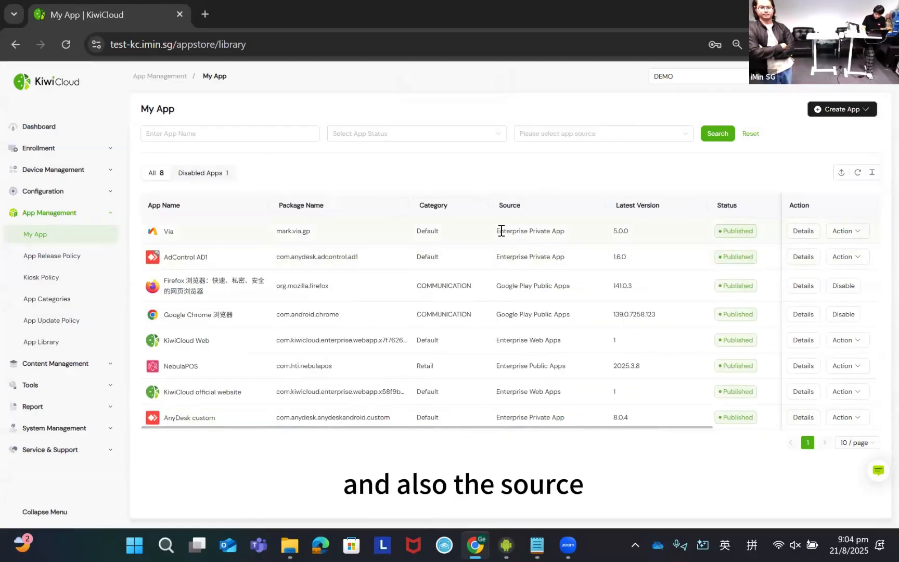
{"action": "triple_click", "coordinate": [554, 233]}
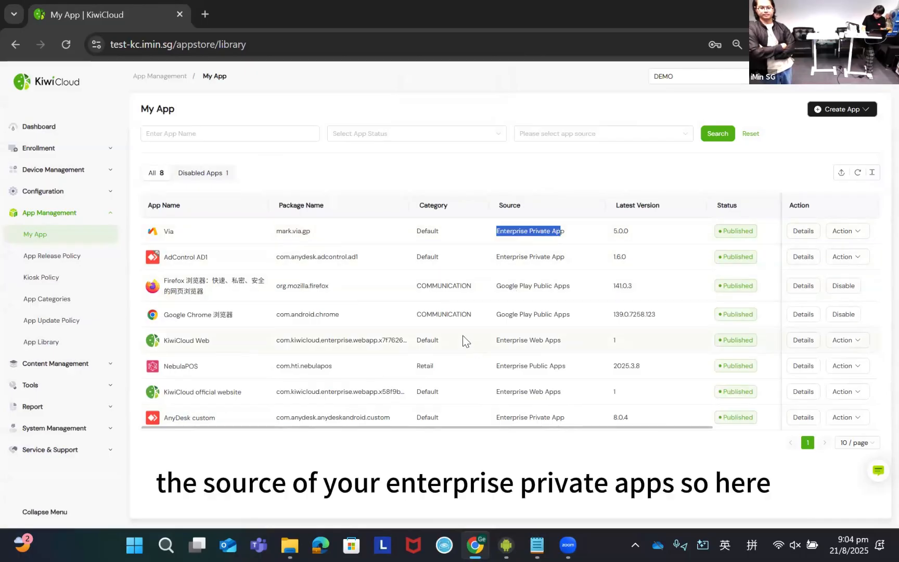
{"action": "triple_click", "coordinate": [515, 233]}
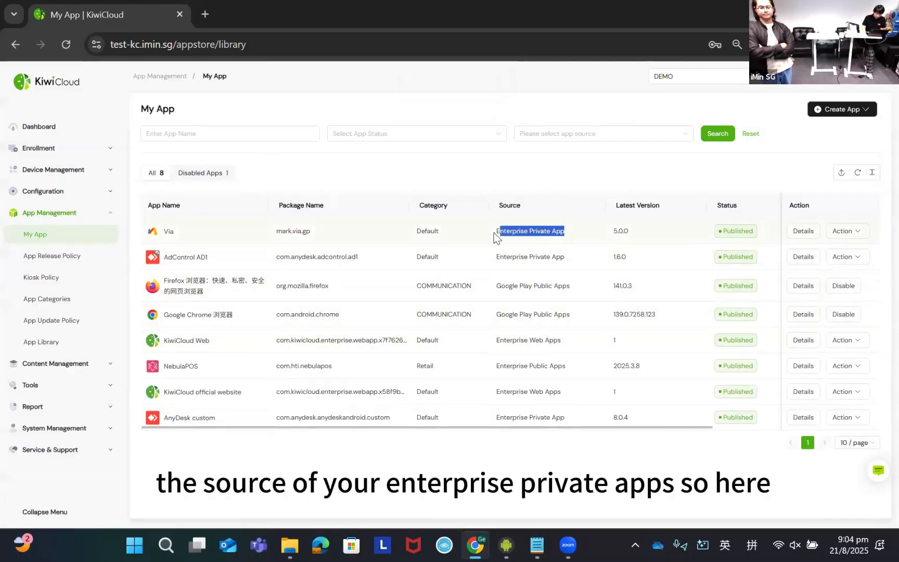
{"action": "left_click", "coordinate": [519, 485]}
- Start adding a new version of Via, upload mark.via.gp_5.2.0-20231227_minAPI14(nodpi)_apkmirror.com.apk, and proceed to the configuration
{"action": "mouse_move", "coordinate": [855, 237]}
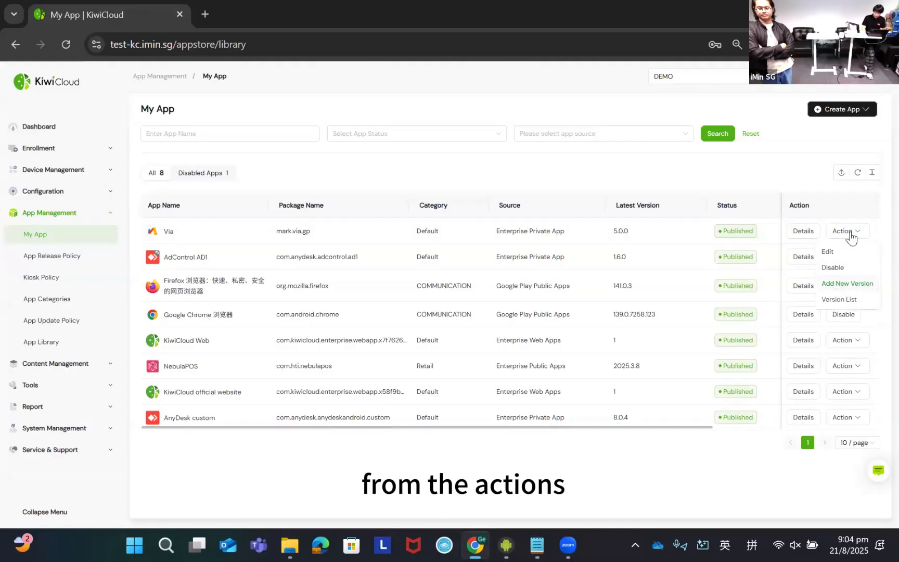
{"action": "left_click", "coordinate": [848, 284]}
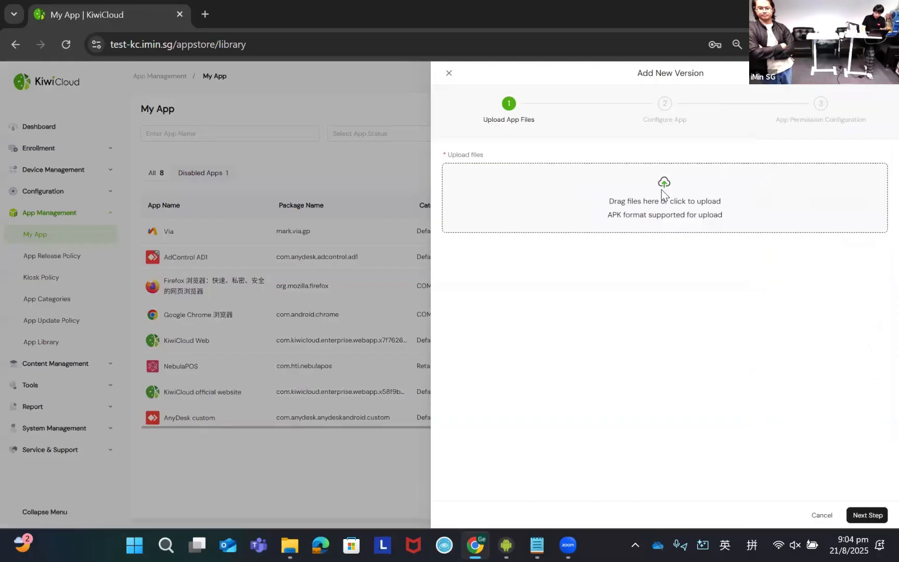
{"action": "left_click", "coordinate": [661, 190]}
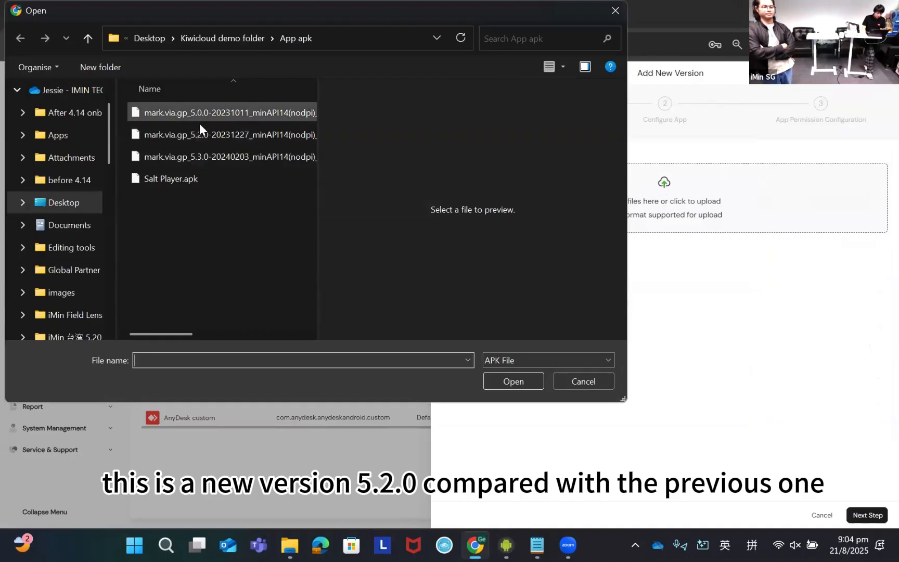
{"action": "left_click", "coordinate": [495, 379]}
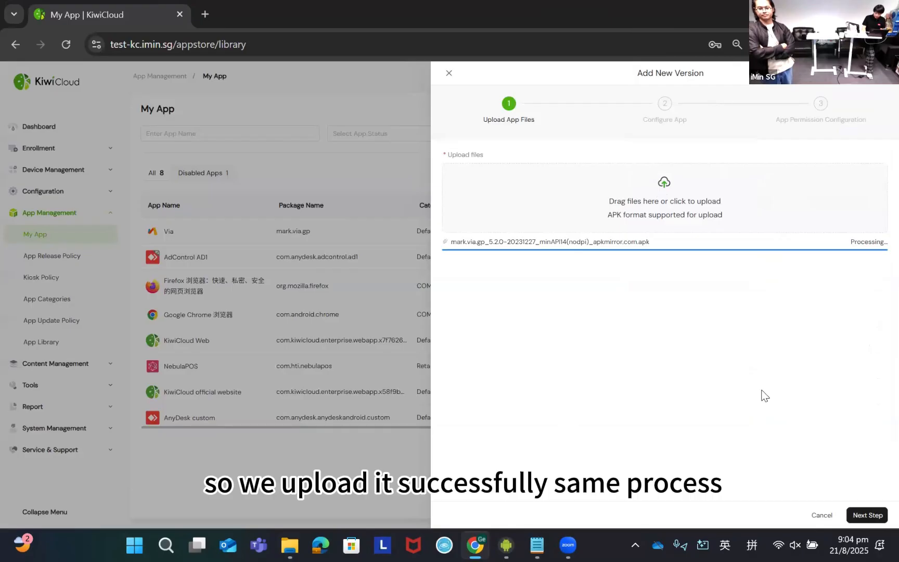
{"action": "left_click", "coordinate": [867, 515]}
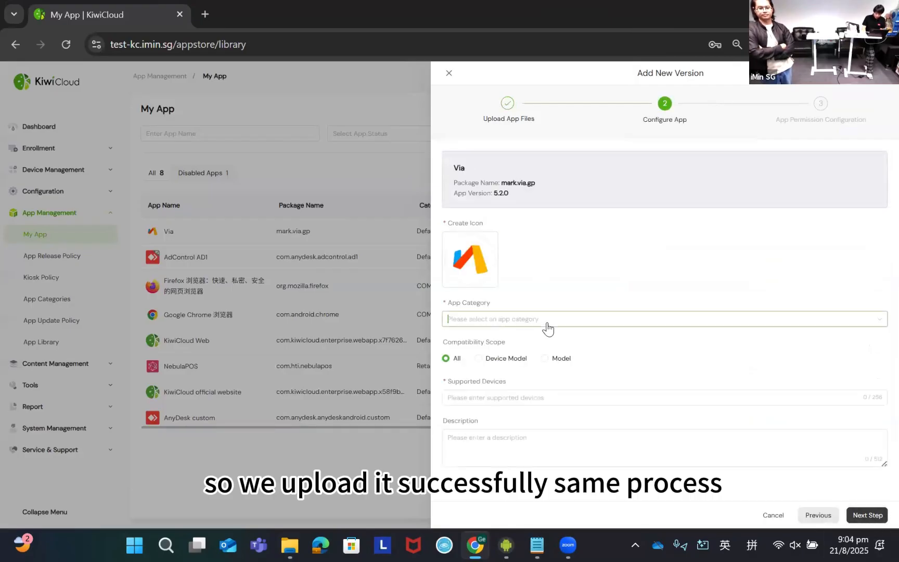
- Submit Via's new version with category Default and supported devices "all", and check the app's version list
{"action": "left_click", "coordinate": [544, 320]}
{"action": "left_click", "coordinate": [494, 339]}
{"action": "left_click", "coordinate": [476, 397]}
{"action": "type", "text": "all"}
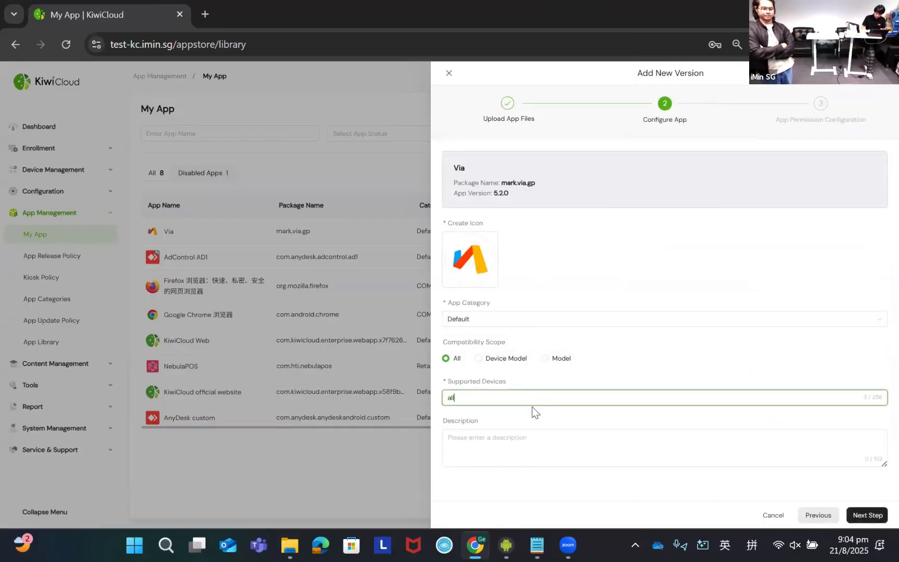
{"action": "left_click", "coordinate": [868, 515]}
{"action": "left_click", "coordinate": [868, 515]}
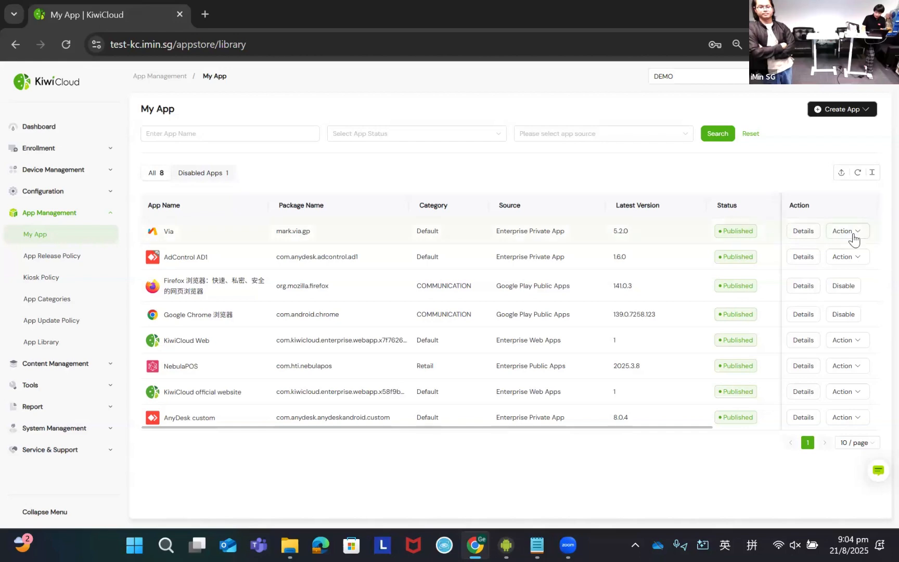
{"action": "left_click", "coordinate": [839, 300]}
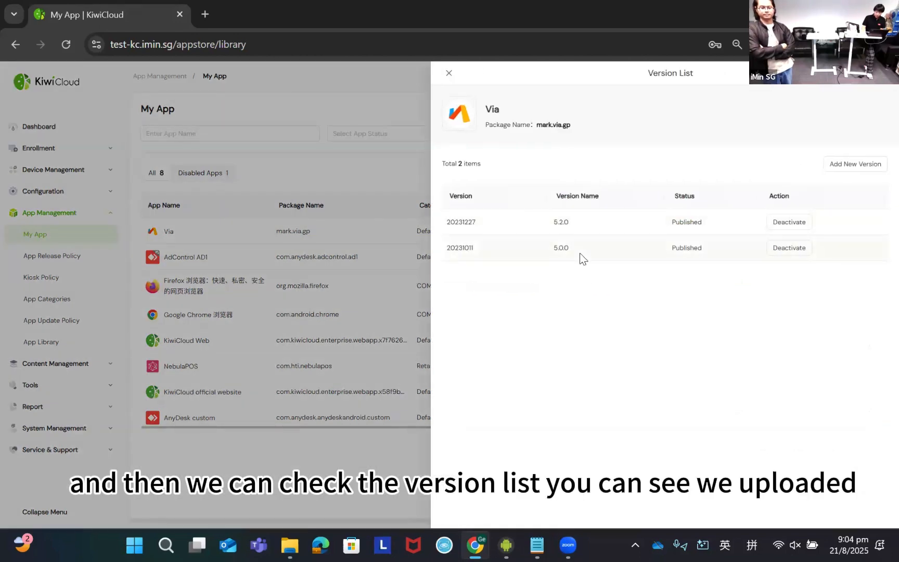
{"action": "left_click", "coordinate": [449, 75]}
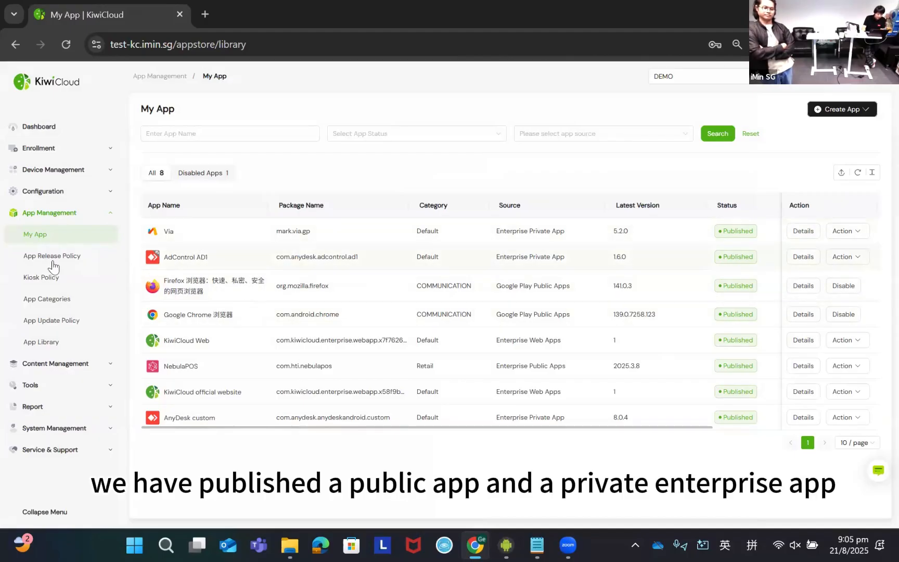
{"action": "left_click", "coordinate": [843, 110]}
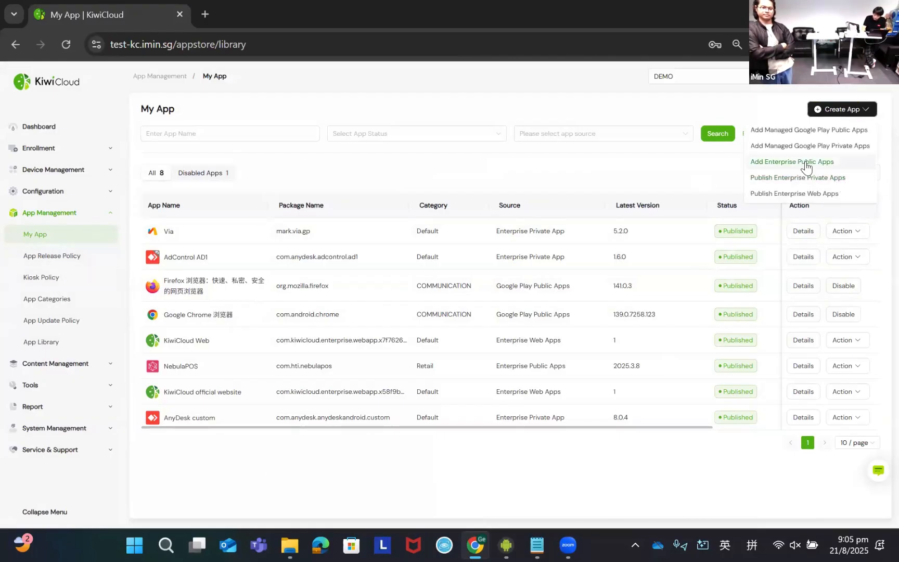
{"action": "left_click", "coordinate": [823, 194]}
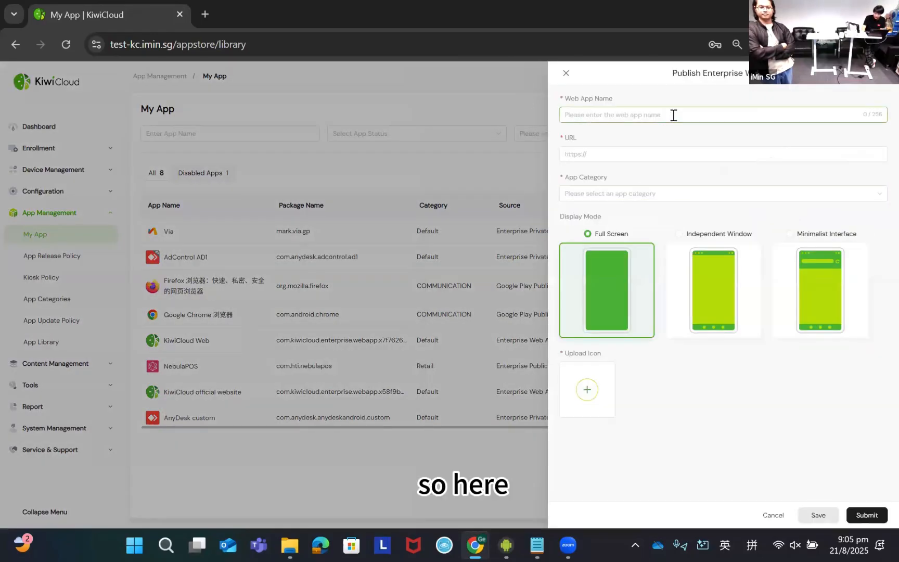
{"action": "left_click", "coordinate": [628, 115]}
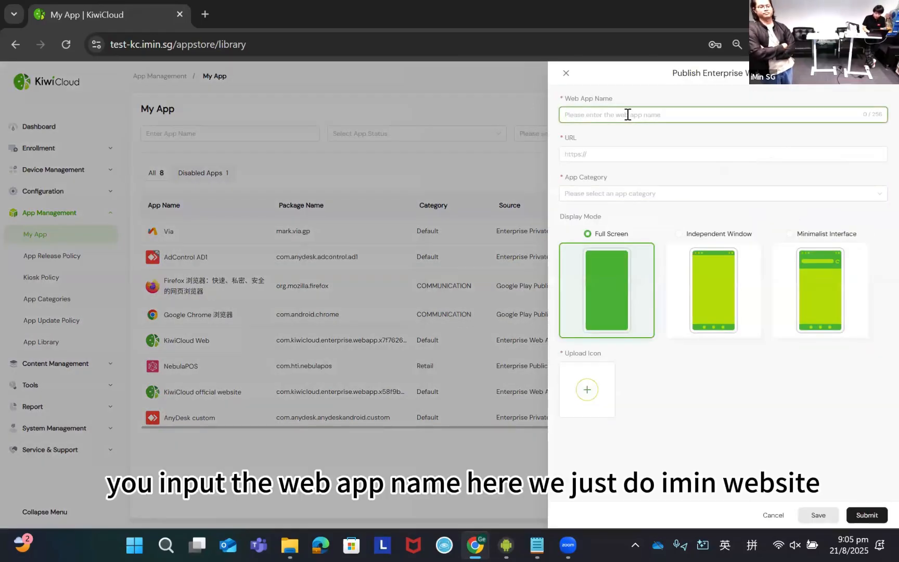
{"action": "type", "text": "imin"}
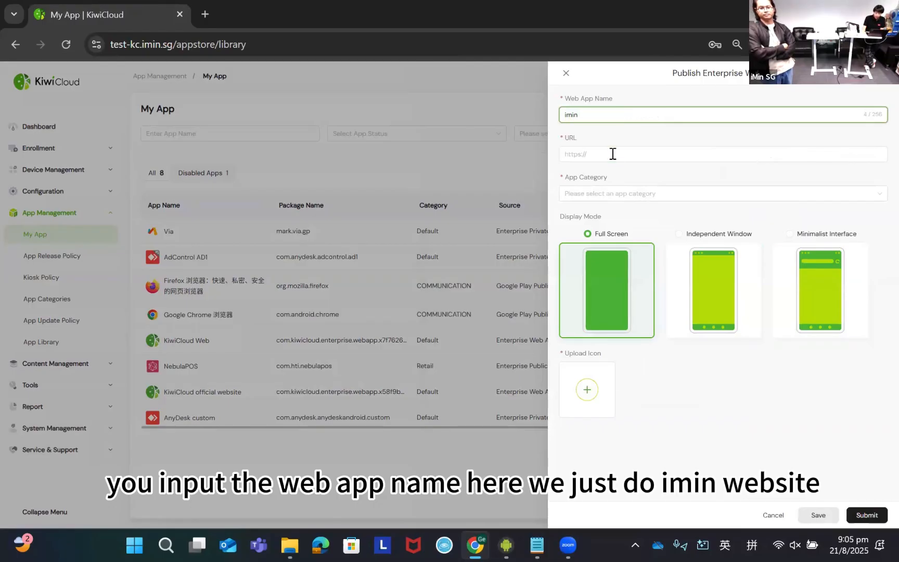
{"action": "left_click", "coordinate": [613, 154]}
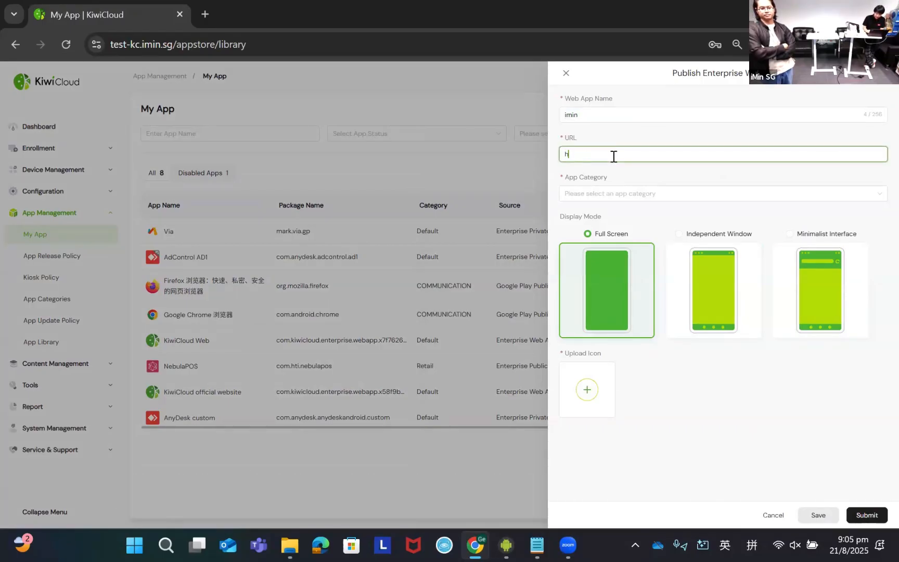
{"action": "type", "text": "http"}
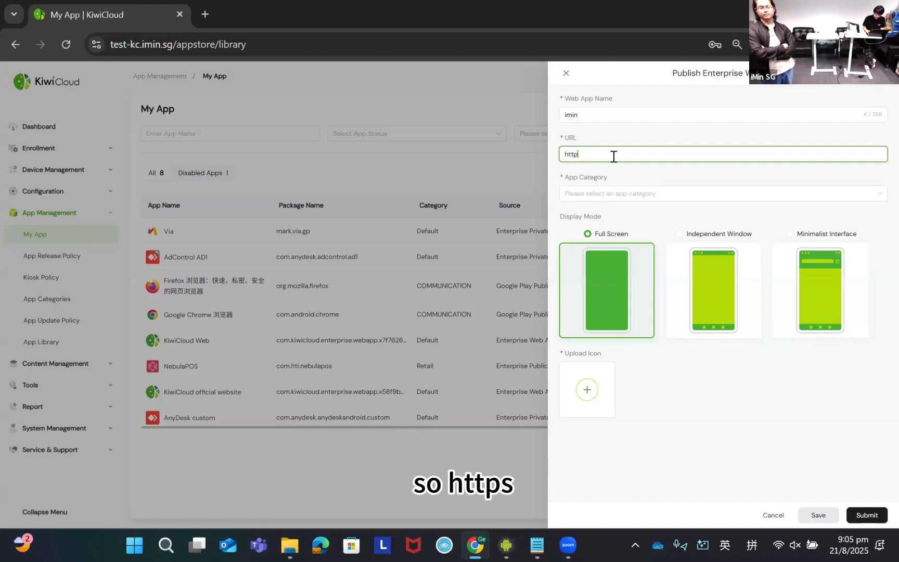
{"action": "type", "text": "s://"}
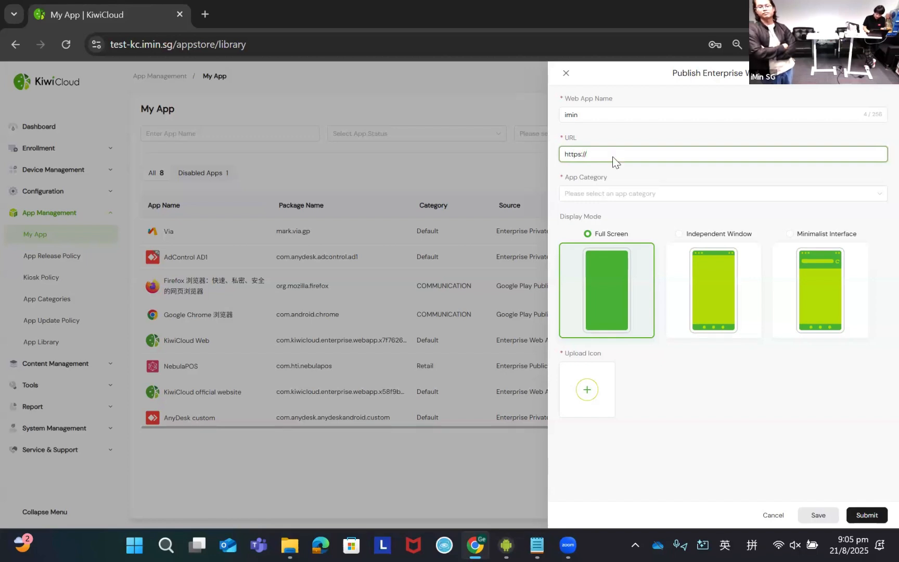
{"action": "type", "text": "imin.com"}
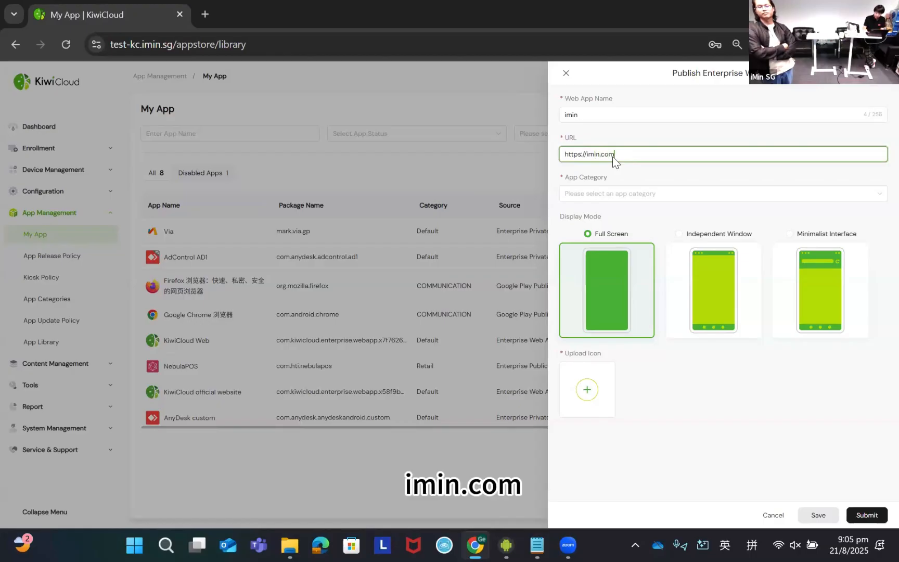
{"action": "left_click", "coordinate": [638, 195]}
{"action": "left_click", "coordinate": [646, 221]}
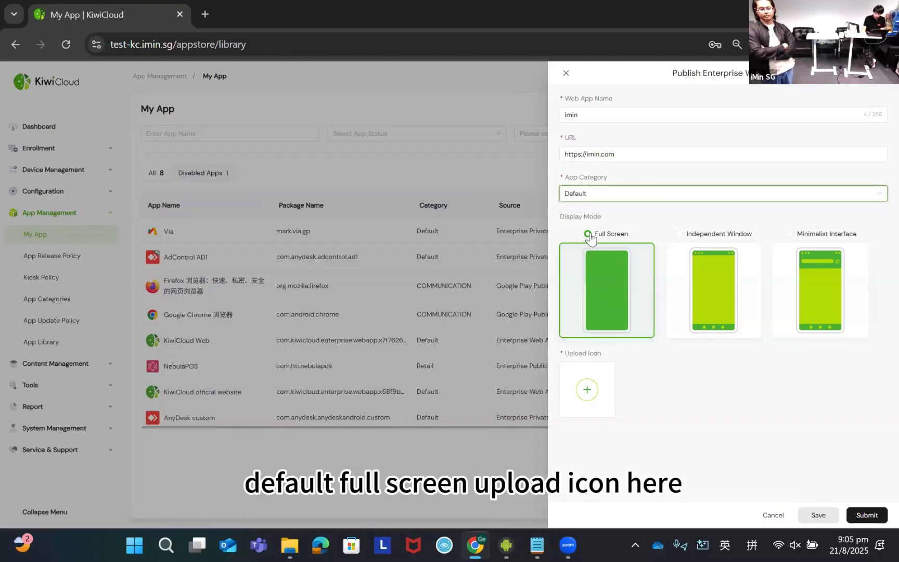
- Upload the iMin image from the App Logo folder as the web app's icon and submit the web app
{"action": "left_click", "coordinate": [596, 397]}
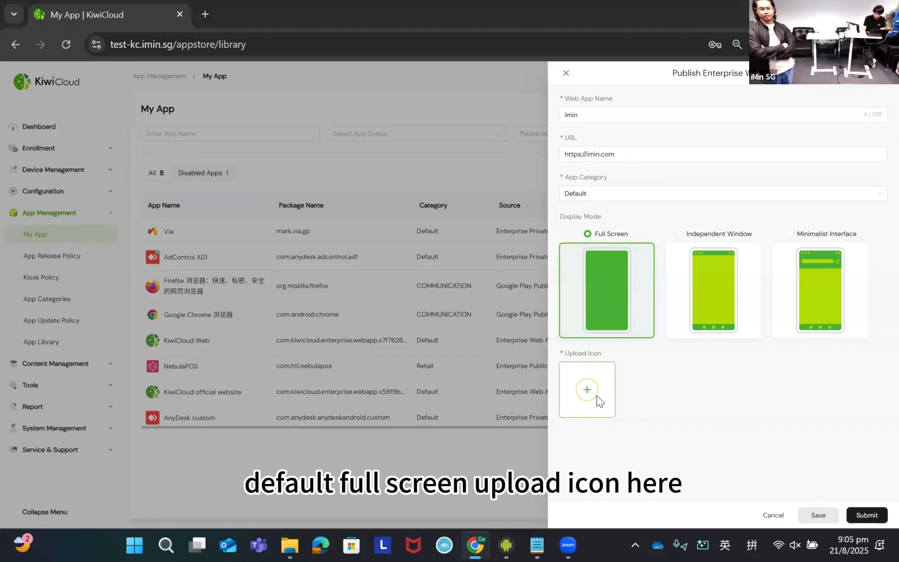
{"action": "scroll", "coordinate": [62, 291], "scroll_direction": "down", "scroll_amount": 5}
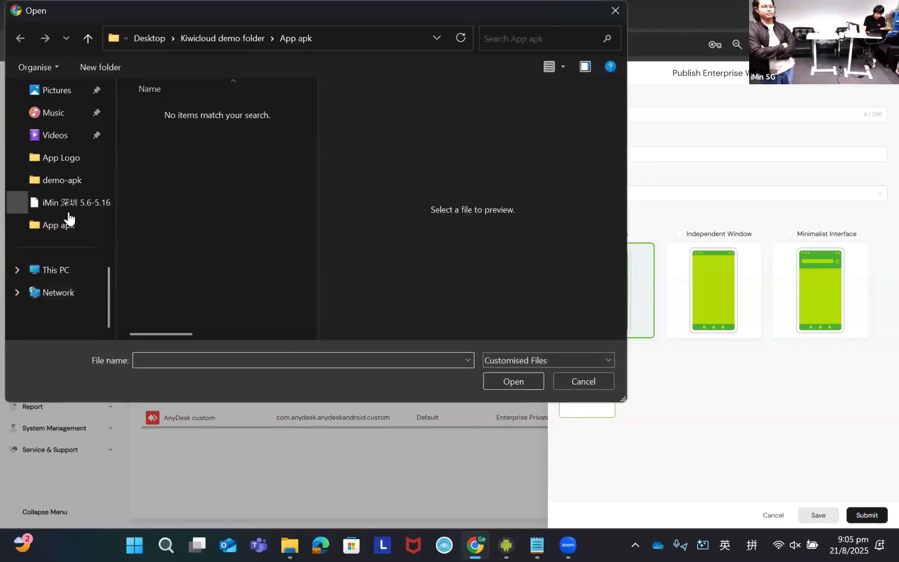
{"action": "left_click", "coordinate": [24, 206]}
{"action": "double_click", "coordinate": [177, 130]}
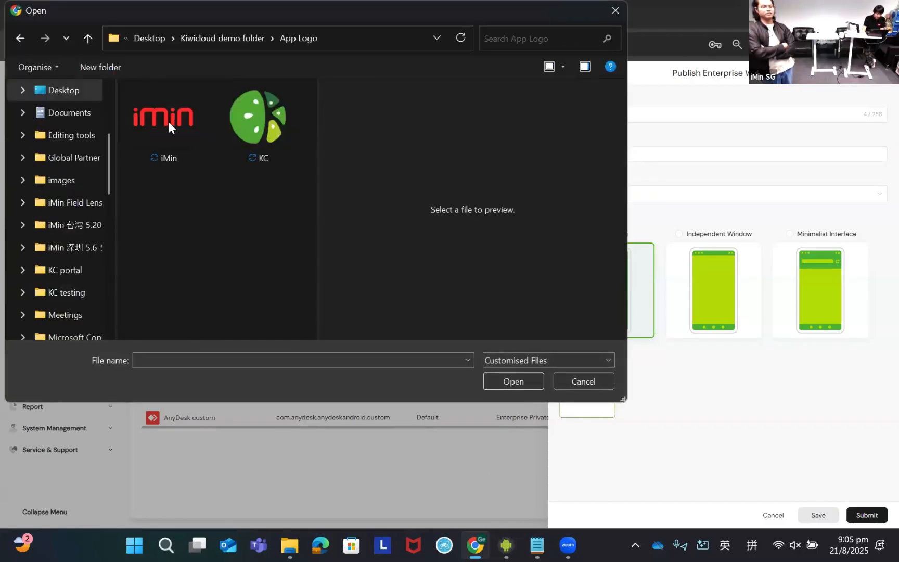
{"action": "left_click", "coordinate": [169, 122]}
{"action": "left_click", "coordinate": [513, 381]}
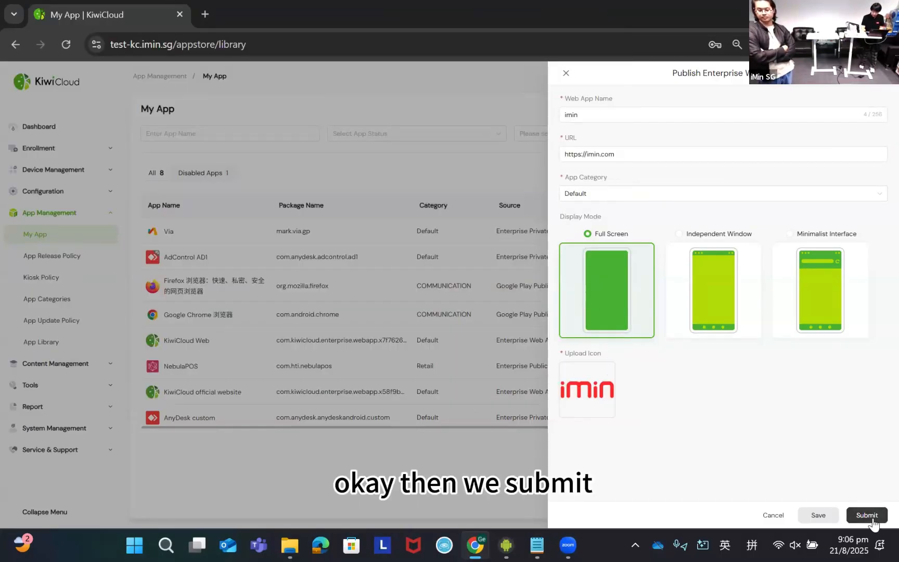
{"action": "left_click", "coordinate": [867, 516]}
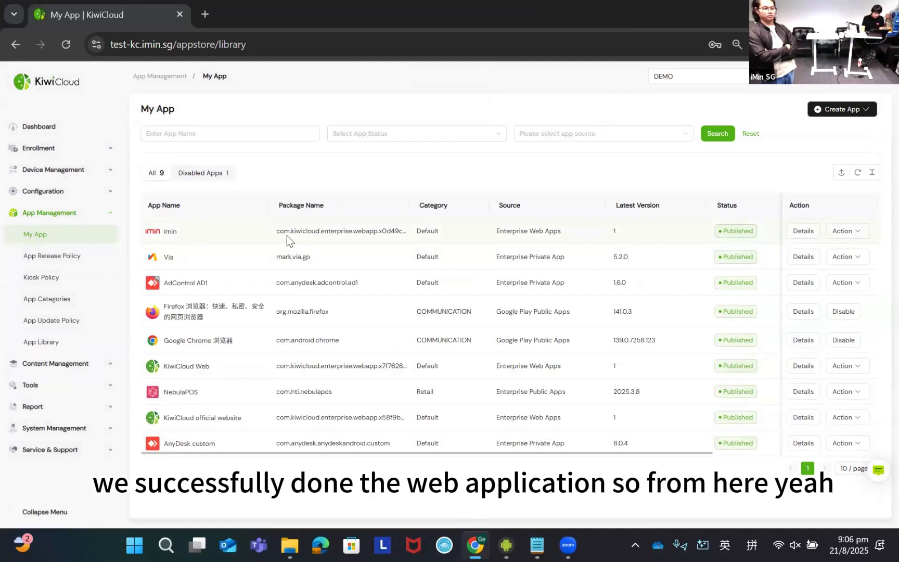
- Compare the App Library's public apps with the My App list, looking for Salt Player
{"action": "left_click", "coordinate": [46, 343]}
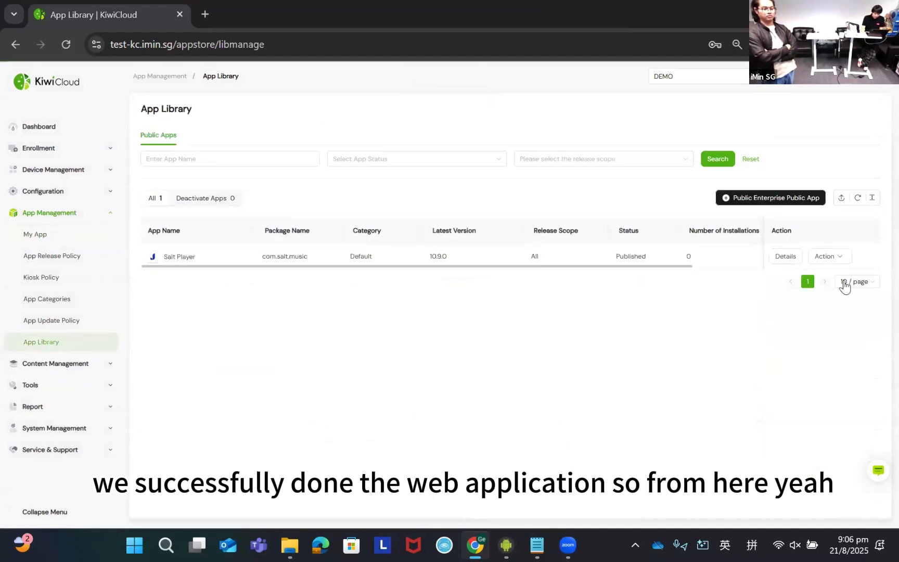
{"action": "left_click", "coordinate": [83, 235]}
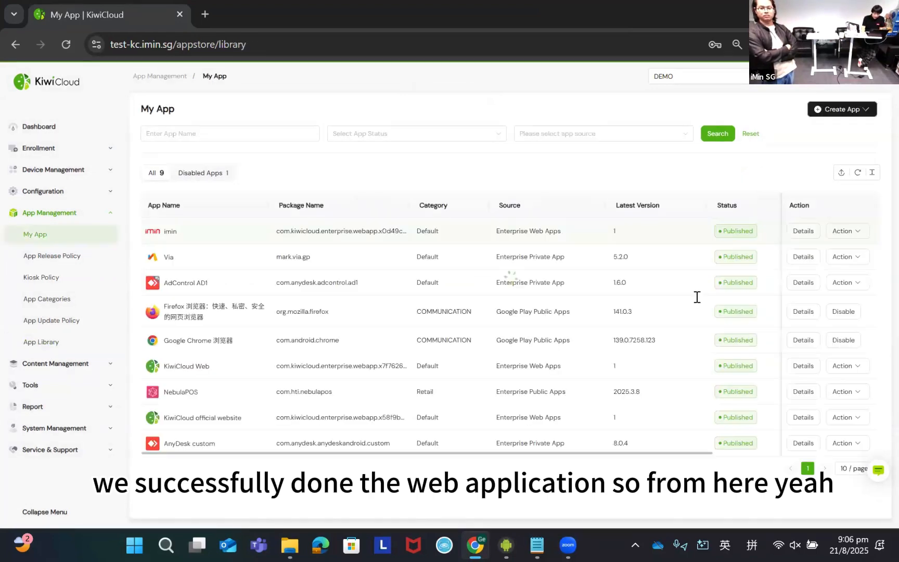
{"action": "left_click", "coordinate": [57, 344]}
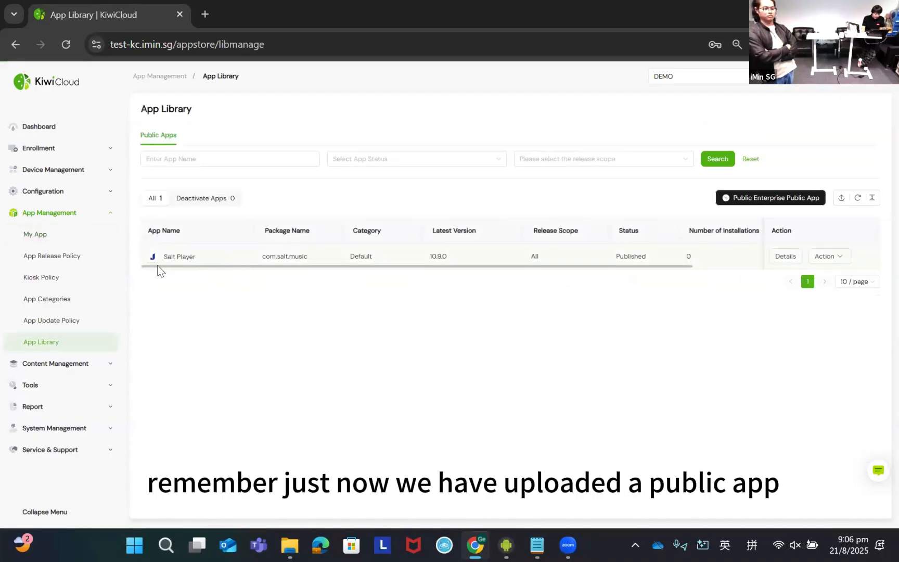
{"action": "left_click", "coordinate": [57, 237]}
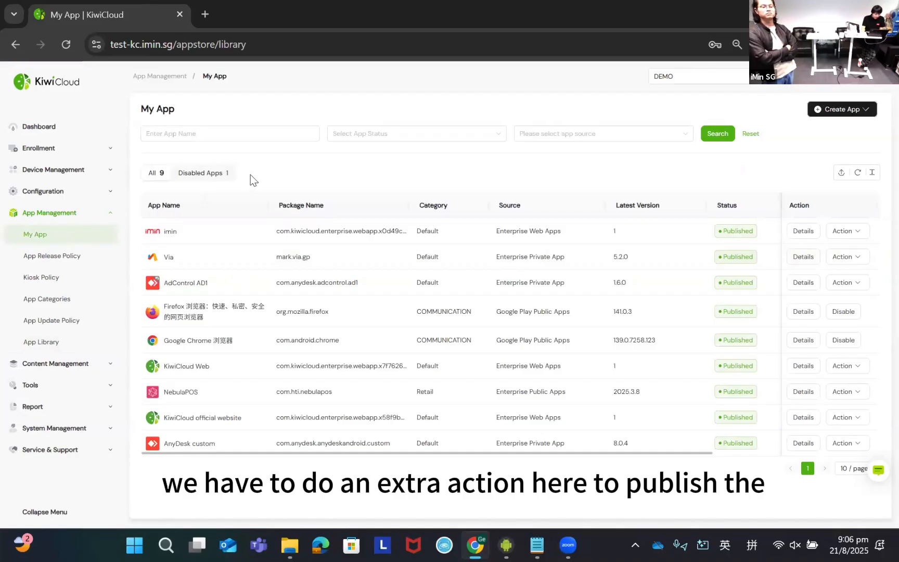
- Add Salt Player to My App as an enterprise public app, accepting the Public App Release Agreement
{"action": "left_click", "coordinate": [857, 120]}
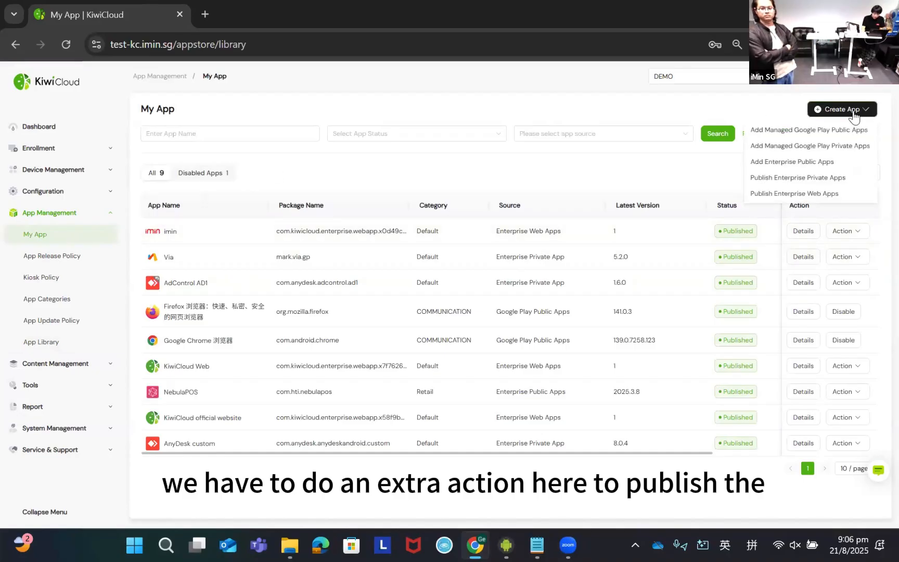
{"action": "left_click", "coordinate": [798, 163]}
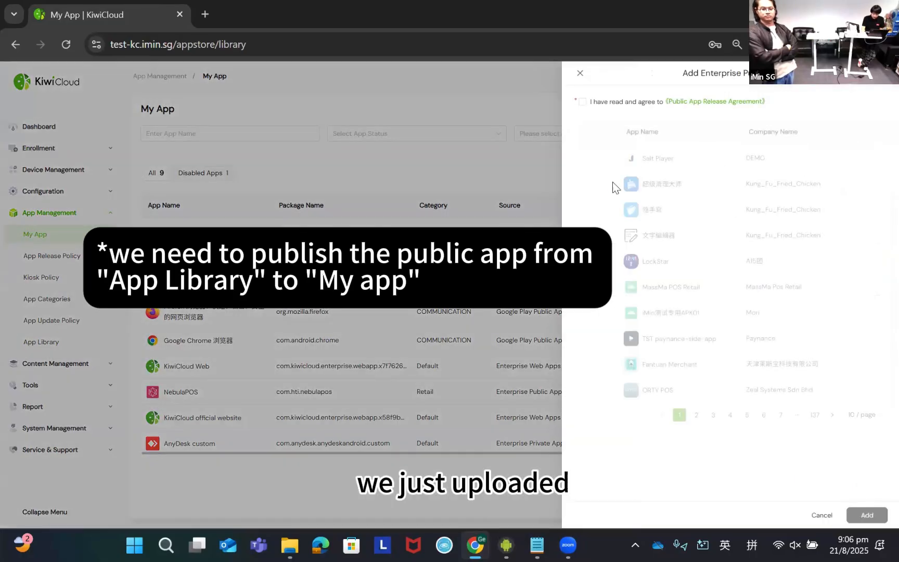
{"action": "left_click", "coordinate": [581, 103]}
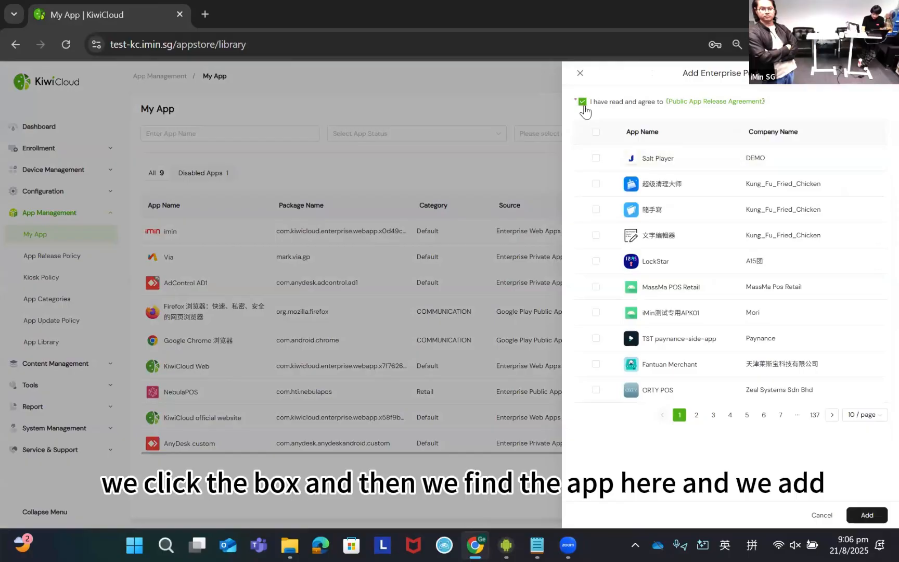
{"action": "left_click", "coordinate": [653, 163]}
{"action": "left_click", "coordinate": [869, 520]}
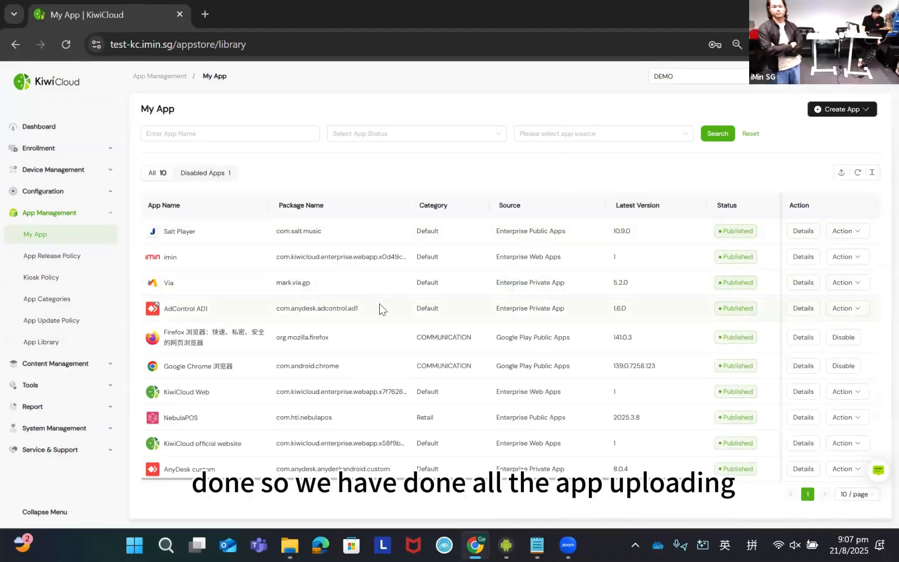
- Review the app sources and creation options under My App, and open the App Release Policy list
{"action": "left_click", "coordinate": [60, 258]}
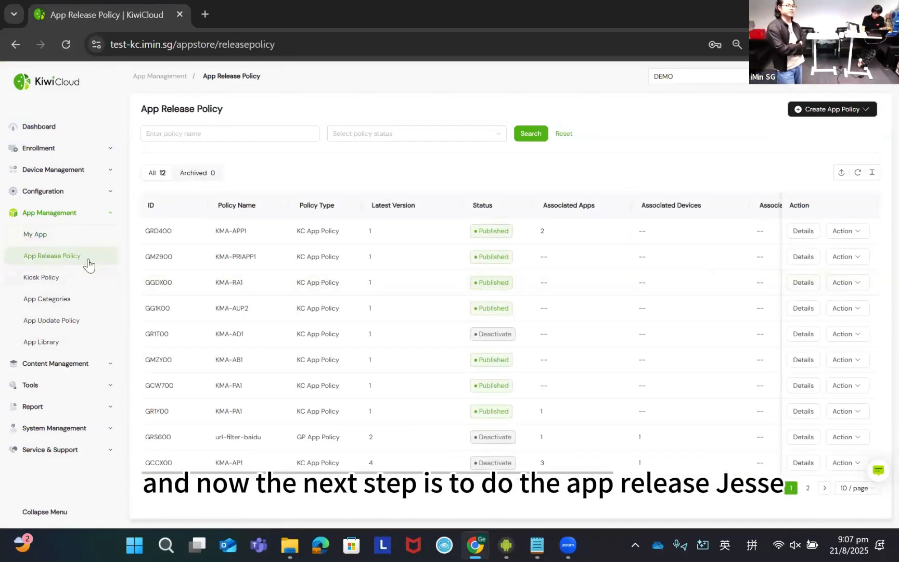
{"action": "left_click", "coordinate": [58, 237]}
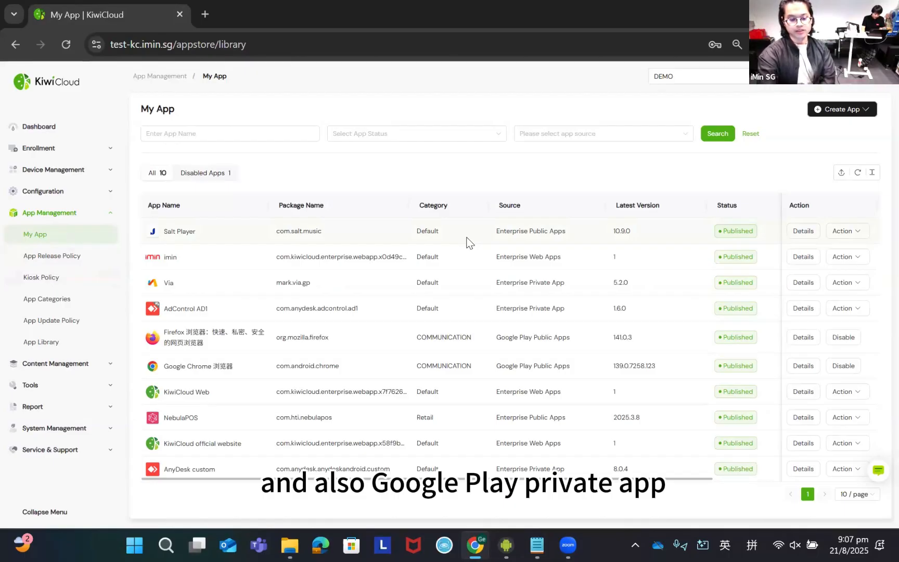
{"action": "left_click", "coordinate": [848, 110]}
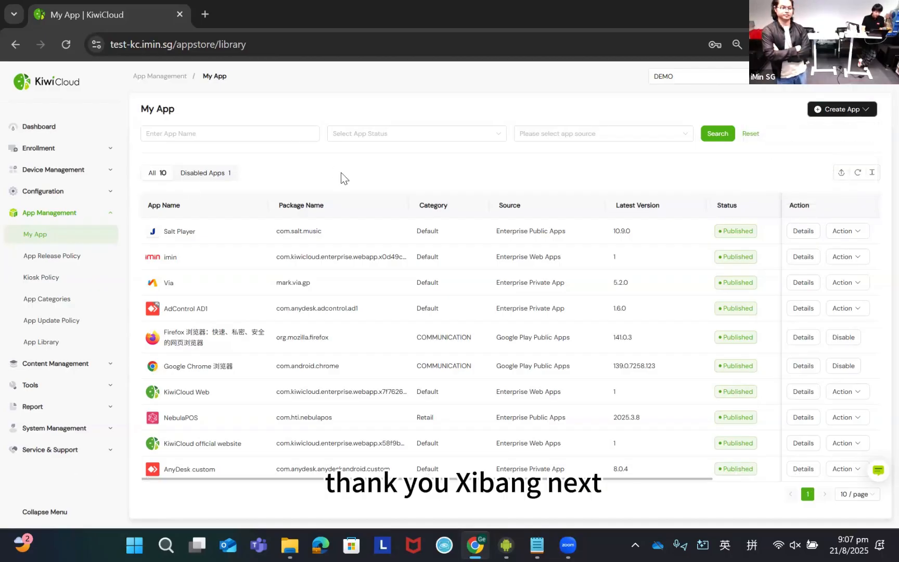
{"action": "left_click", "coordinate": [52, 256]}
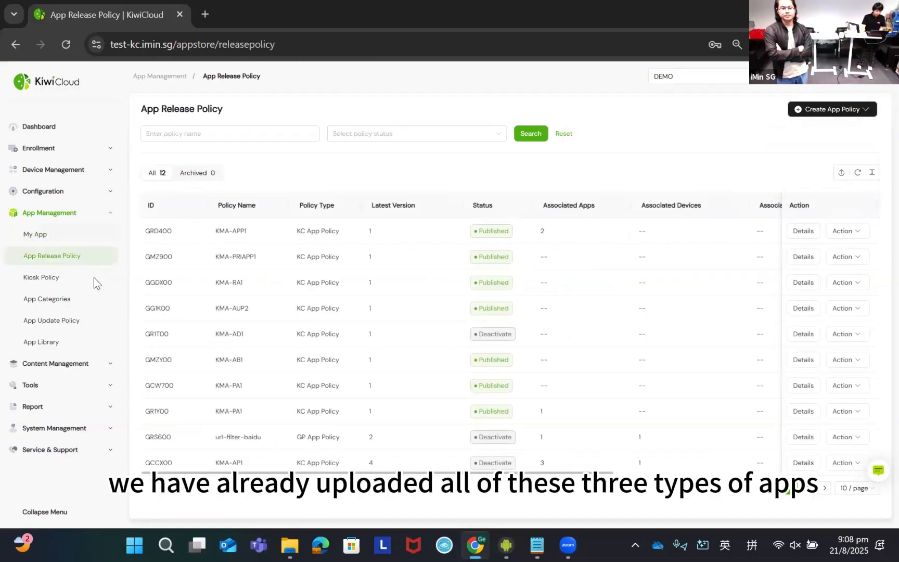
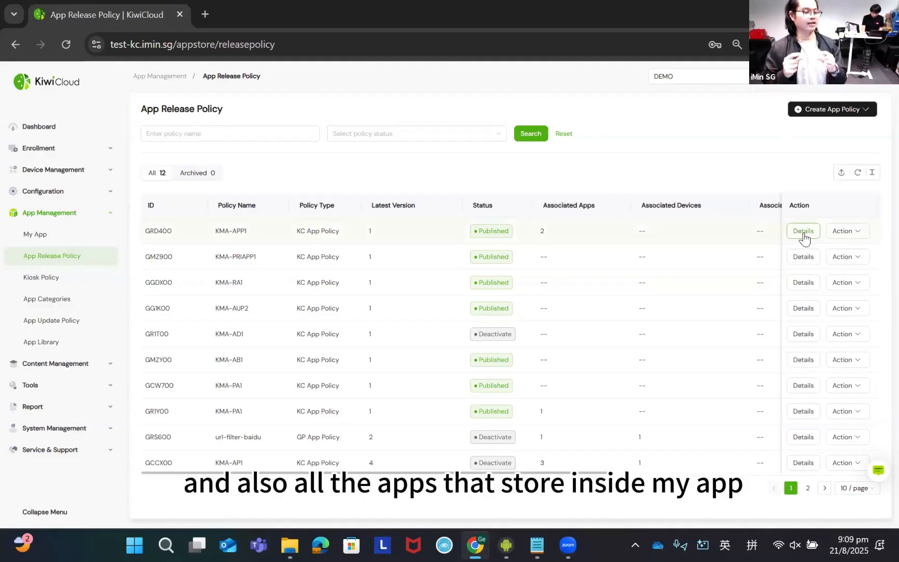
- Examine the installed equipment lists in the My App details of Salt Player and Via
{"action": "left_click", "coordinate": [36, 235]}
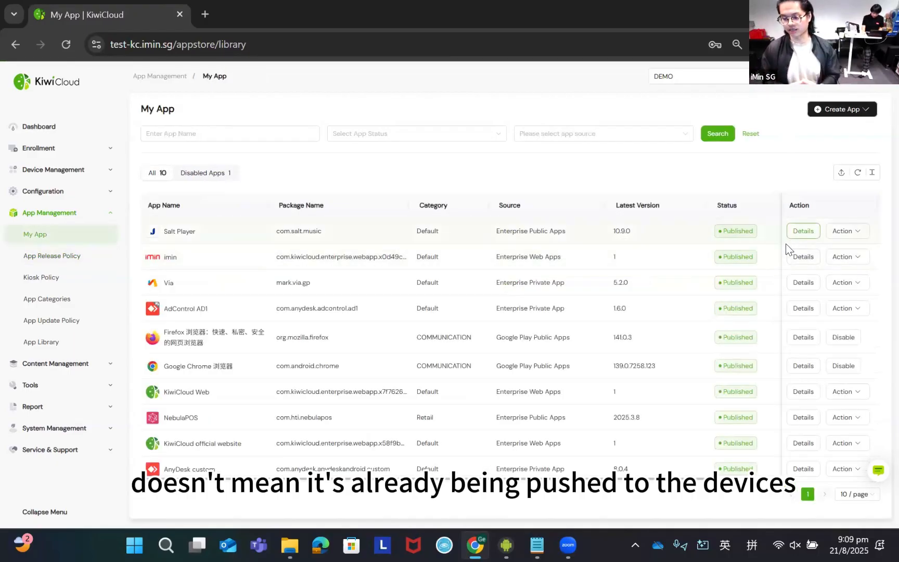
{"action": "left_click", "coordinate": [803, 231]}
{"action": "left_click", "coordinate": [725, 209]}
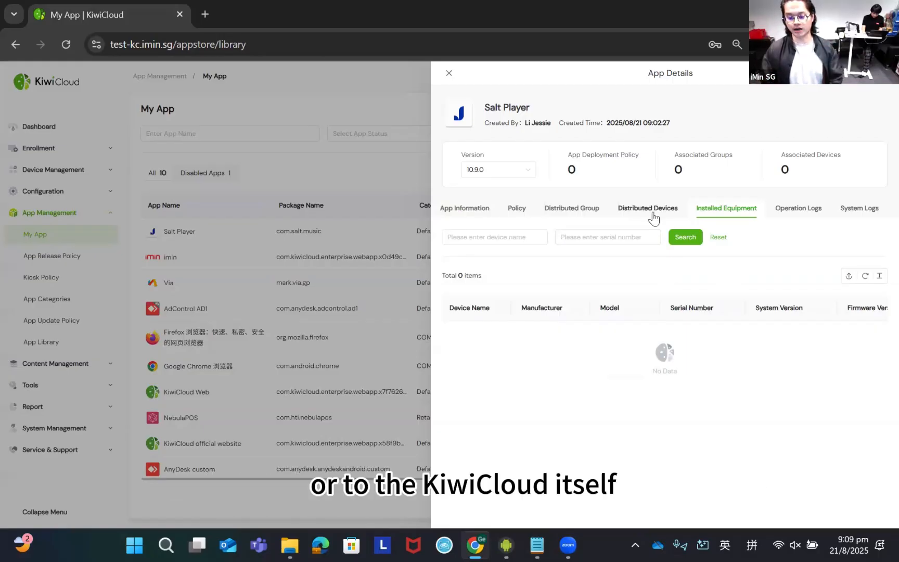
{"action": "left_click", "coordinate": [449, 73]}
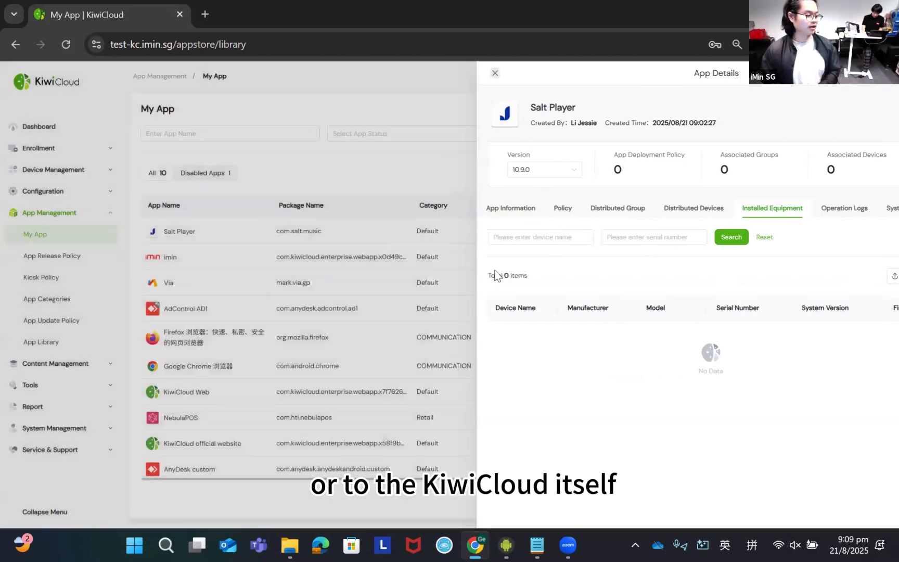
{"action": "left_click", "coordinate": [799, 283]}
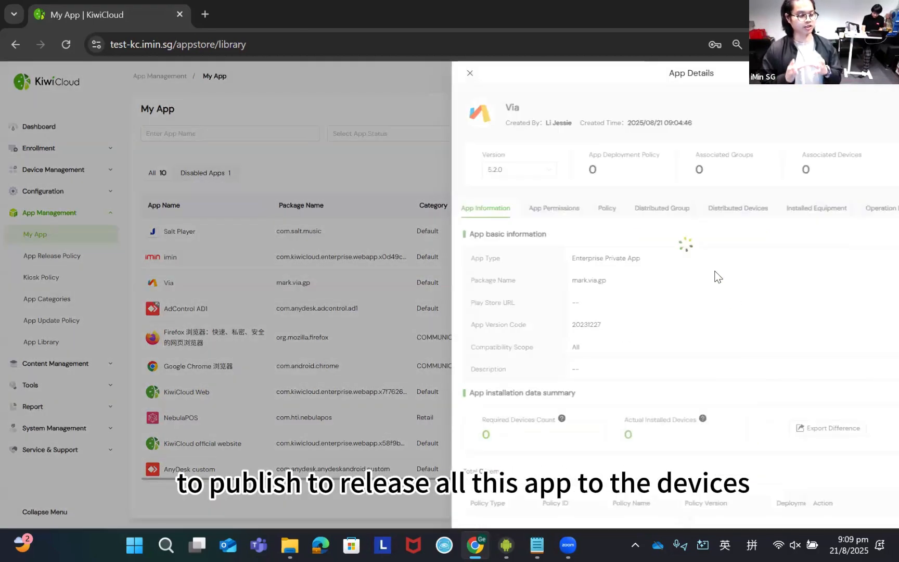
{"action": "left_click", "coordinate": [801, 213]}
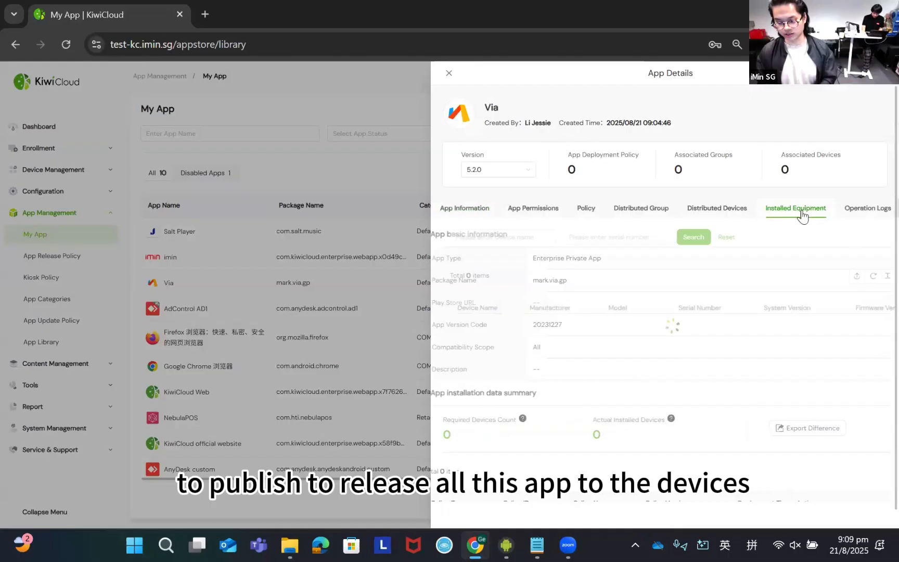
{"action": "left_click", "coordinate": [446, 75]}
- Start a new KC app policy in App Release Policy and name it KMA-APP1
{"action": "left_click", "coordinate": [79, 257]}
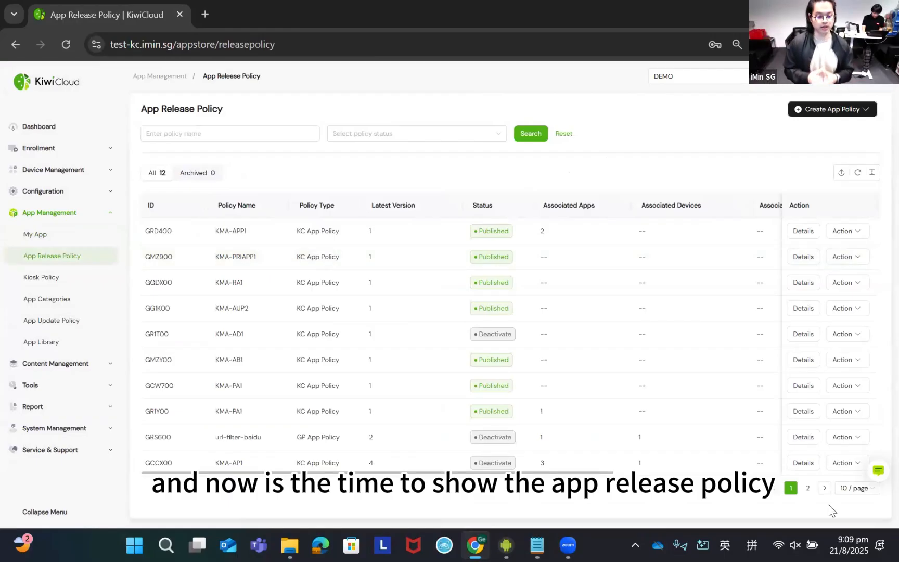
{"action": "left_click", "coordinate": [827, 109]}
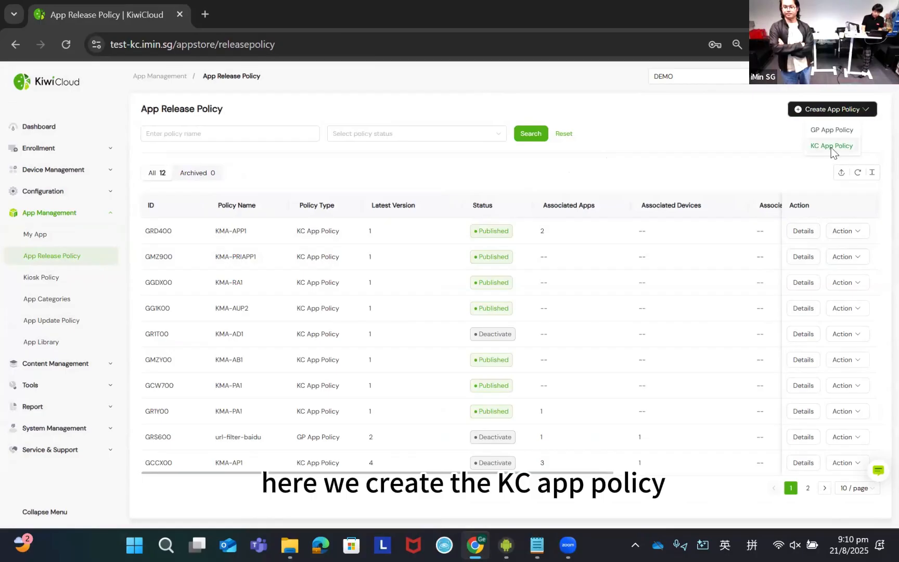
{"action": "left_click", "coordinate": [831, 148]}
{"action": "left_click", "coordinate": [552, 164]}
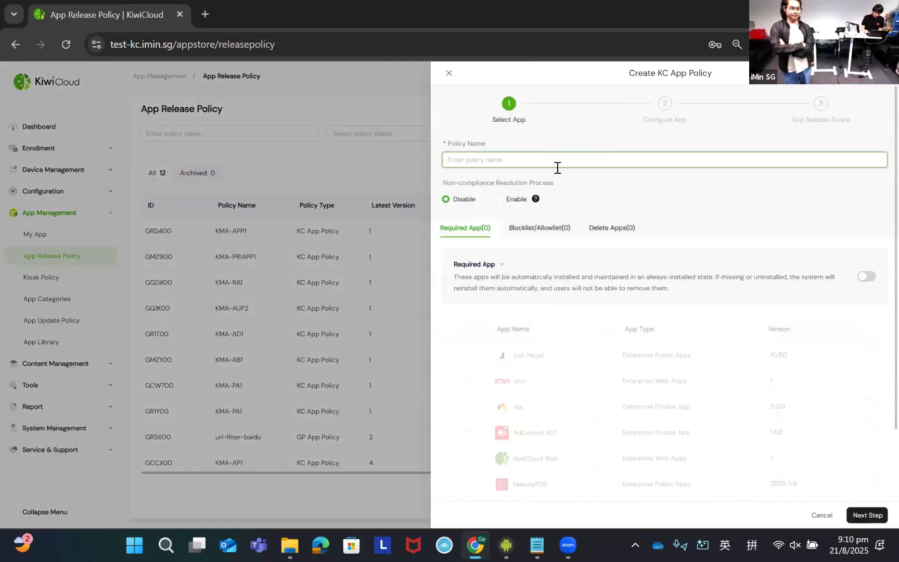
{"action": "type", "text": "KMA-A"}
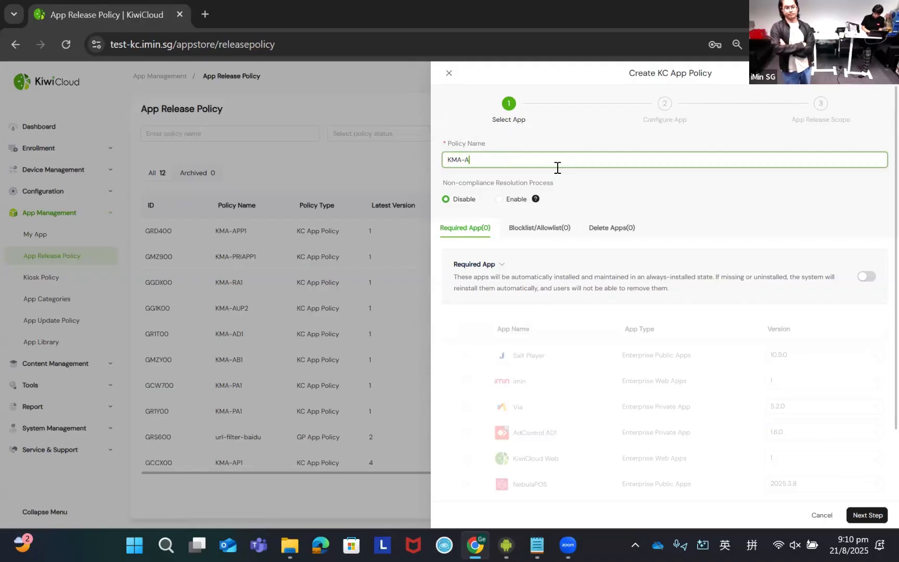
{"action": "type", "text": "PP"}
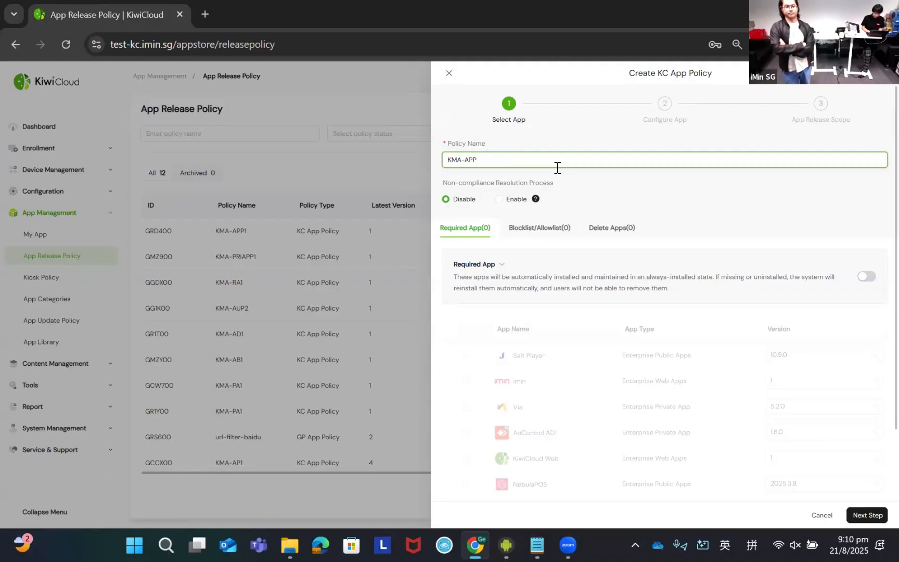
{"action": "type", "text": "1"}
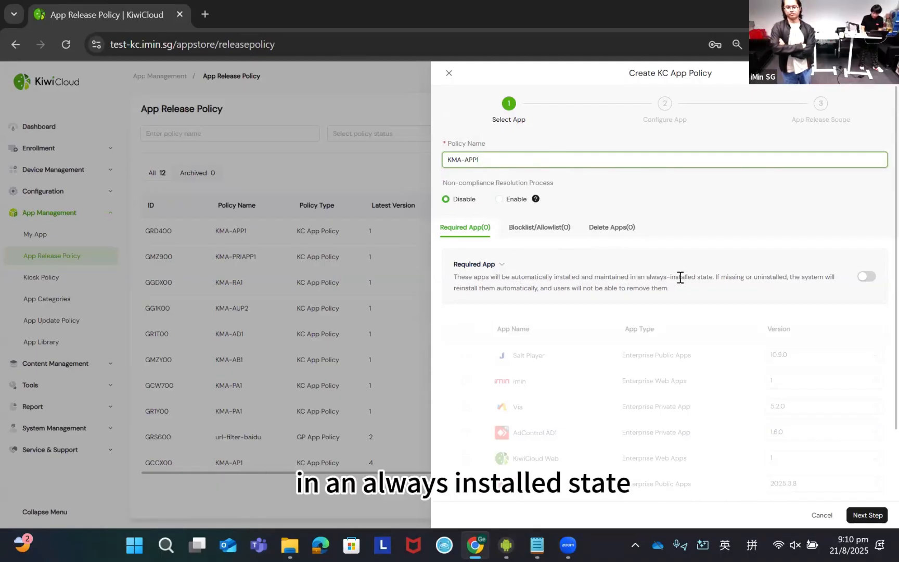
- Enable required apps for the policy and select Via, AdControl AD1 and AnyDesk custom
{"action": "left_click", "coordinate": [661, 277]}
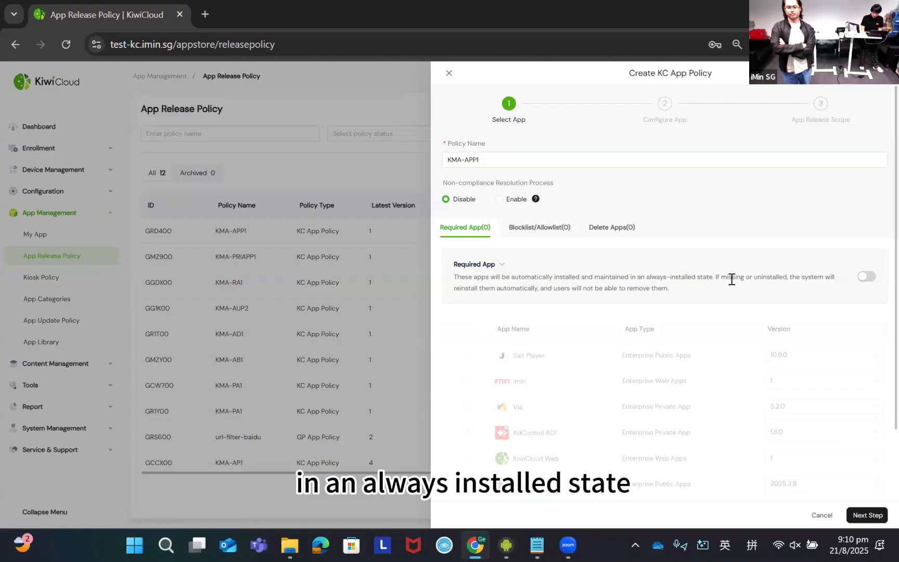
{"action": "left_click", "coordinate": [867, 276]}
{"action": "scroll", "coordinate": [509, 229], "scroll_direction": "down", "scroll_amount": 2}
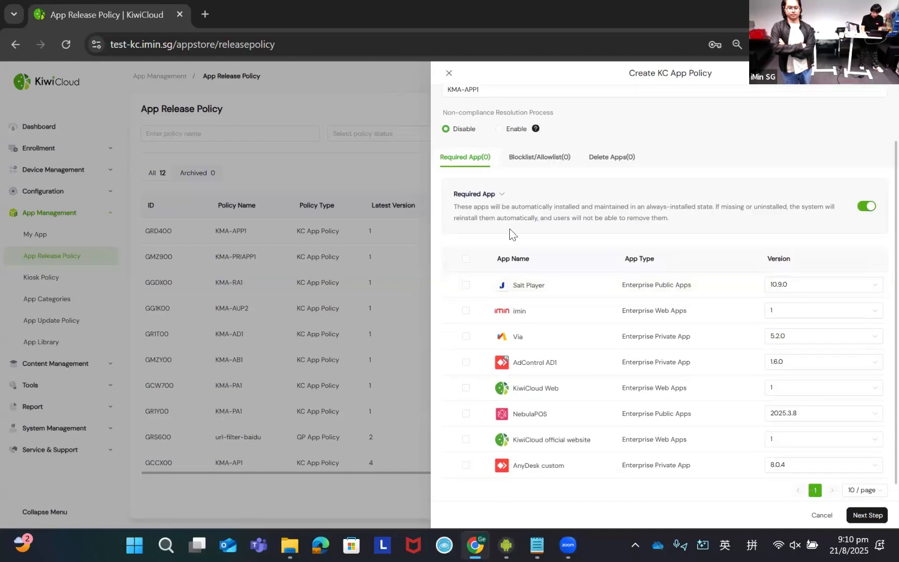
{"action": "left_click", "coordinate": [466, 337]}
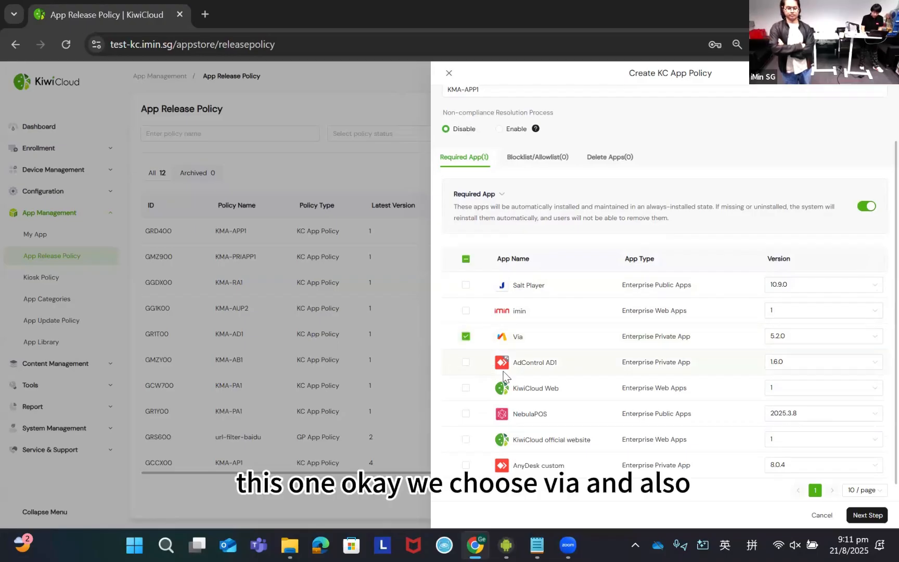
{"action": "left_click", "coordinate": [466, 362]}
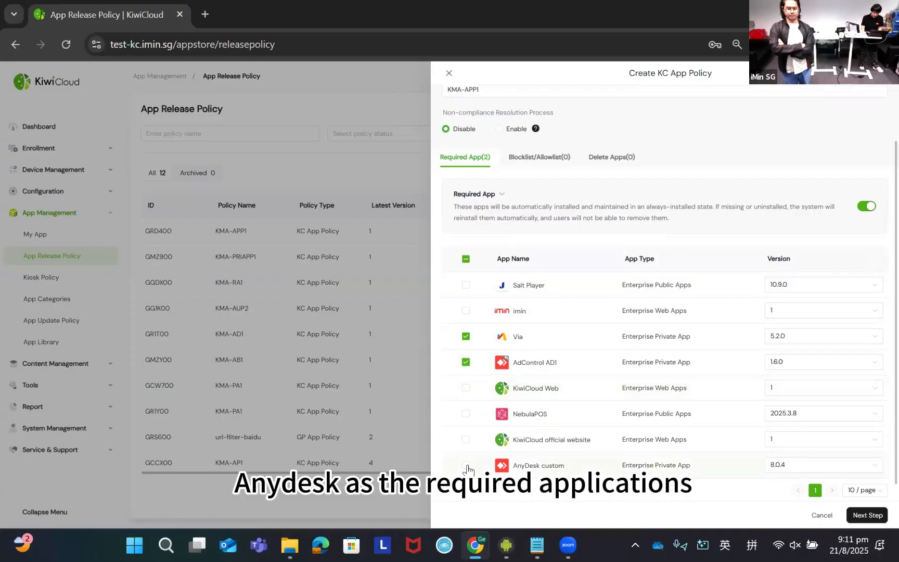
{"action": "left_click", "coordinate": [466, 465]}
{"action": "scroll", "coordinate": [588, 394], "scroll_direction": "up", "scroll_amount": 2}
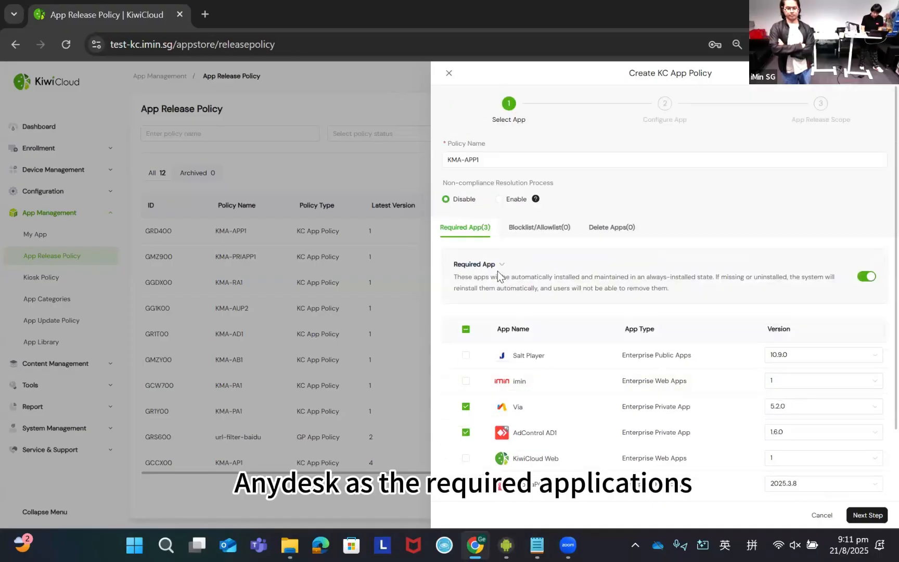
{"action": "scroll", "coordinate": [527, 394], "scroll_direction": "down", "scroll_amount": 2}
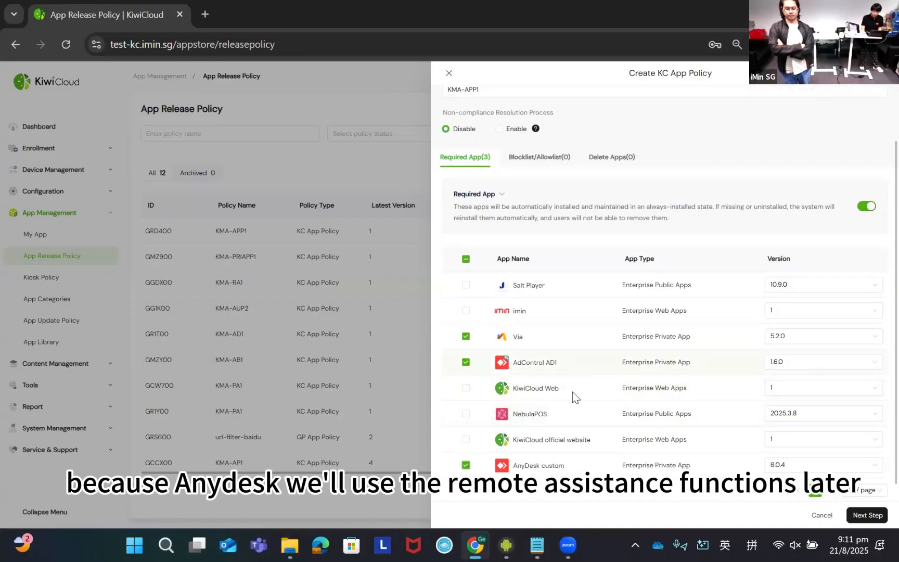
{"action": "scroll", "coordinate": [572, 392], "scroll_direction": "up", "scroll_amount": 2}
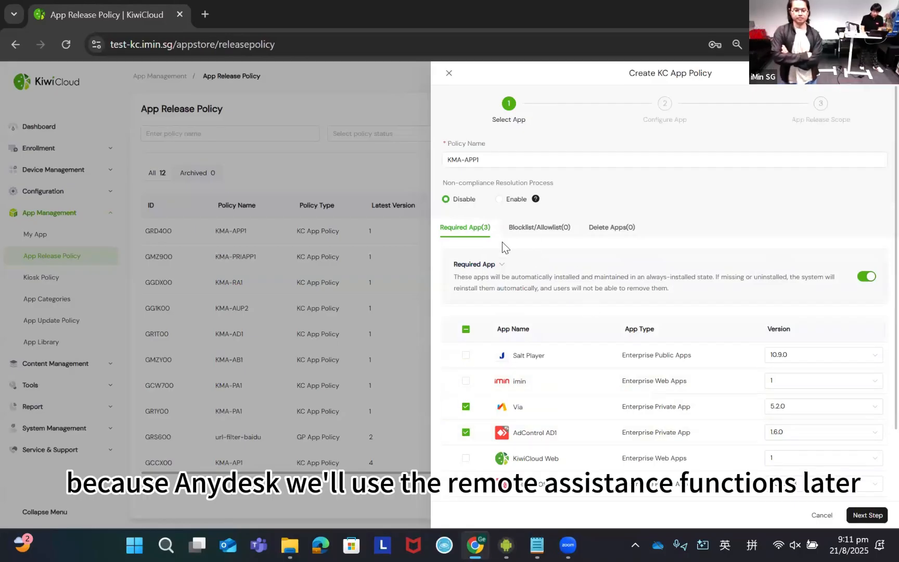
- Enable the policy's allowlist and add Salt Player to it
{"action": "left_click", "coordinate": [537, 232]}
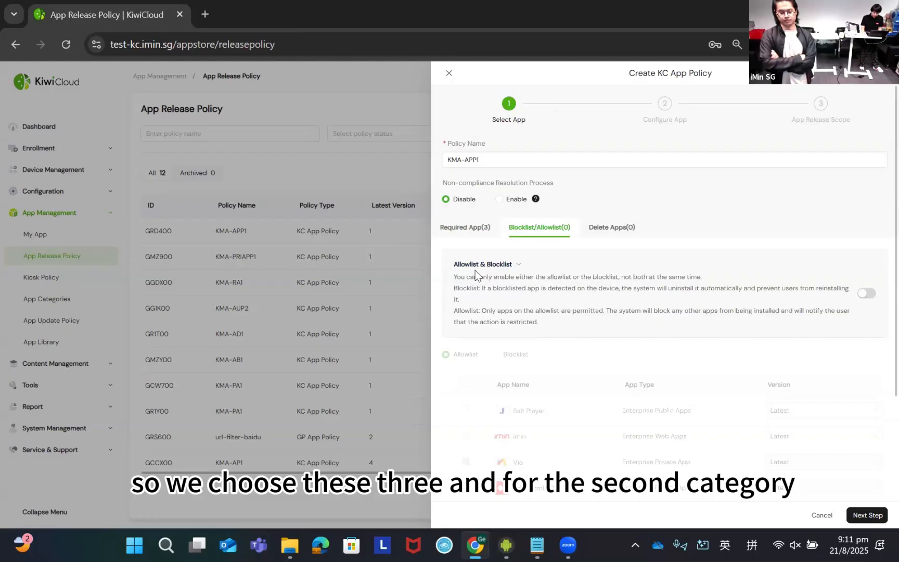
{"action": "left_click", "coordinate": [868, 294]}
{"action": "scroll", "coordinate": [551, 339], "scroll_direction": "down", "scroll_amount": 1}
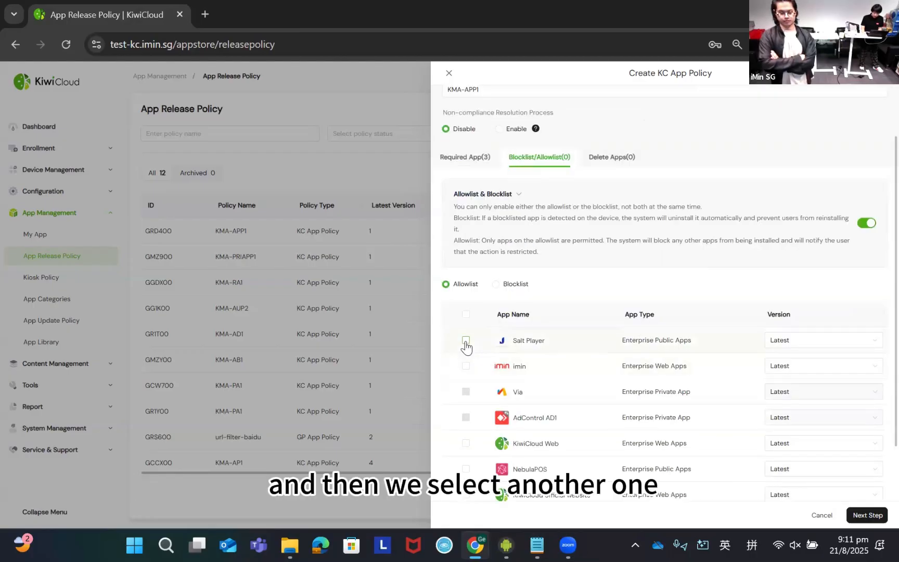
{"action": "left_click", "coordinate": [466, 341]}
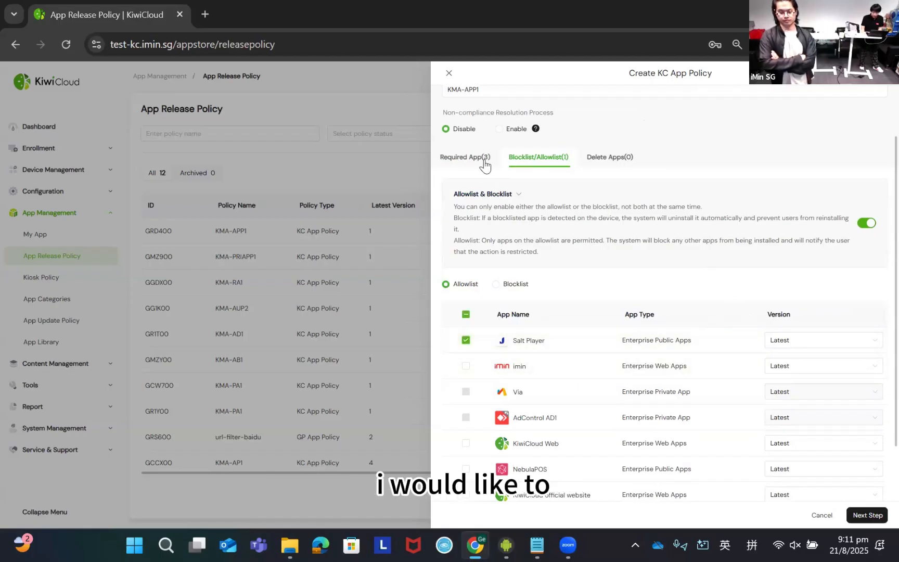
{"action": "scroll", "coordinate": [721, 371], "scroll_direction": "down", "scroll_amount": 1}
{"action": "scroll", "coordinate": [723, 375], "scroll_direction": "up", "scroll_amount": 1}
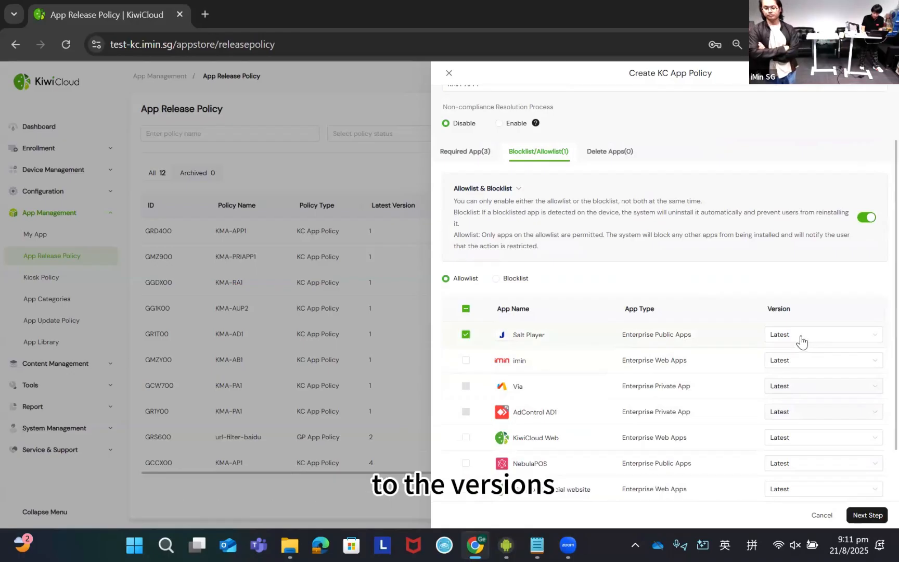
- Return to the policy's required apps and check the version options offered for the imin web app
{"action": "left_click", "coordinate": [481, 151]}
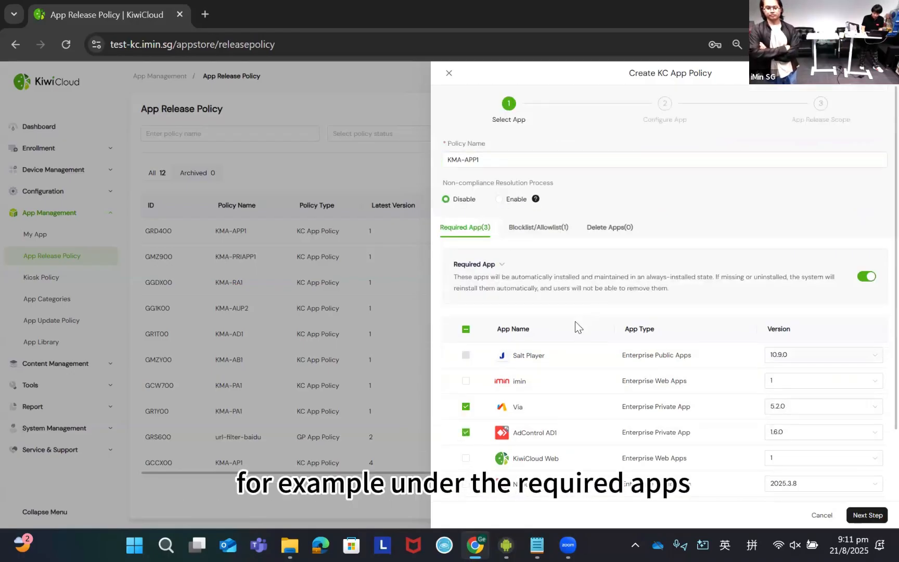
{"action": "scroll", "coordinate": [787, 297], "scroll_direction": "down", "scroll_amount": 1}
{"action": "scroll", "coordinate": [799, 301], "scroll_direction": "down", "scroll_amount": 1}
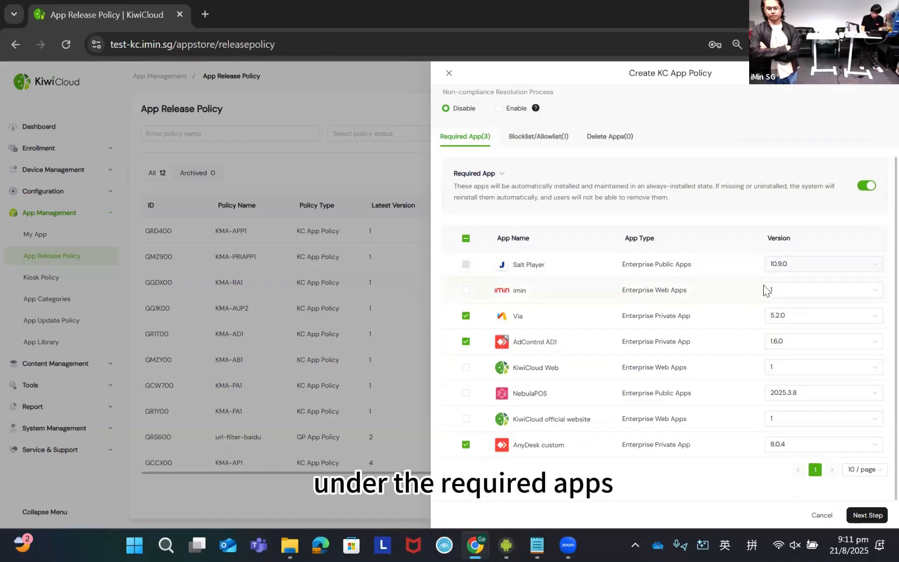
{"action": "left_click", "coordinate": [809, 293]}
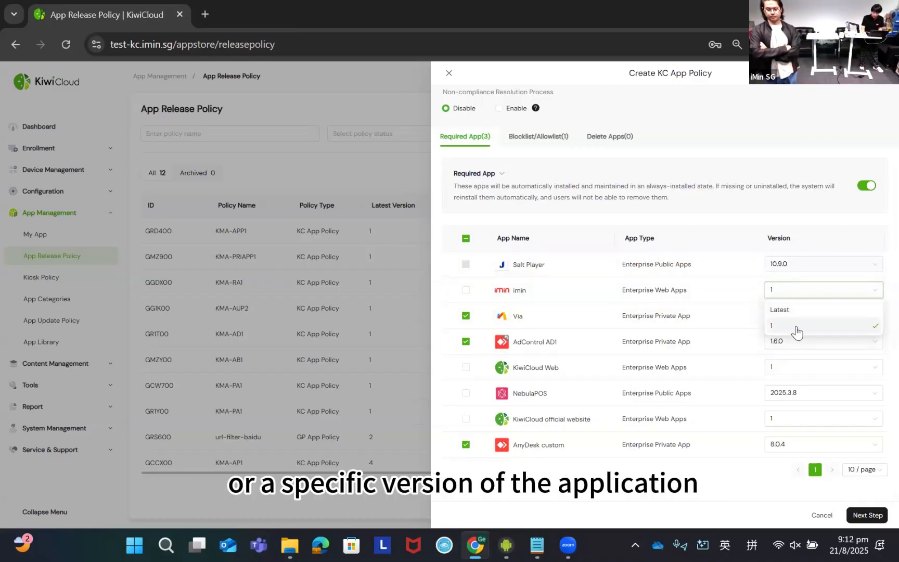
{"action": "left_click", "coordinate": [797, 295]}
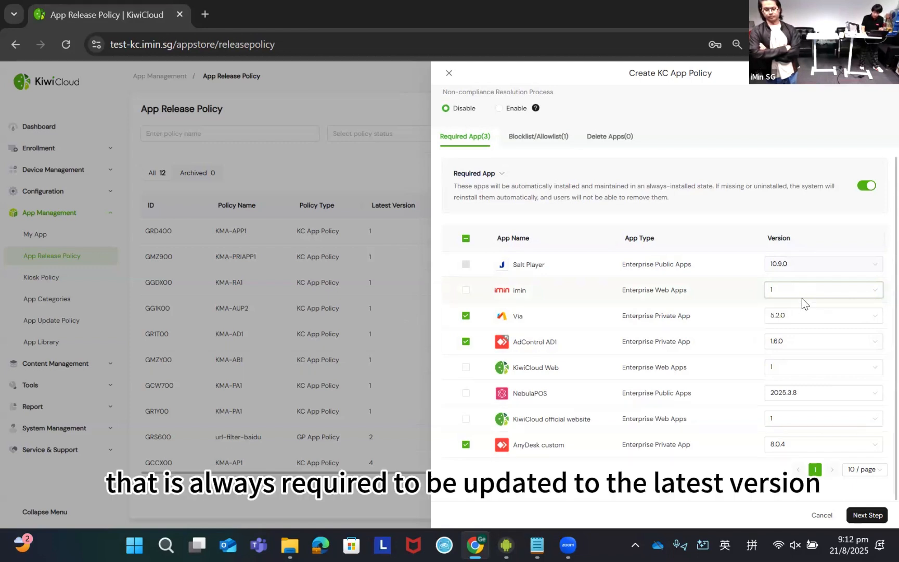
- Try setting the imin web app's required version to Latest, and set it back to 1
{"action": "left_click", "coordinate": [807, 293]}
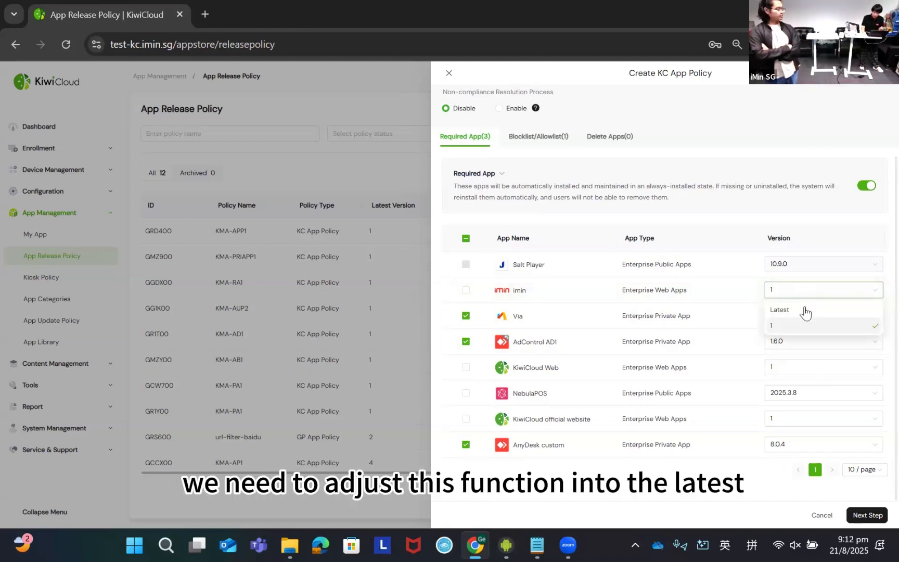
{"action": "left_click", "coordinate": [804, 310]}
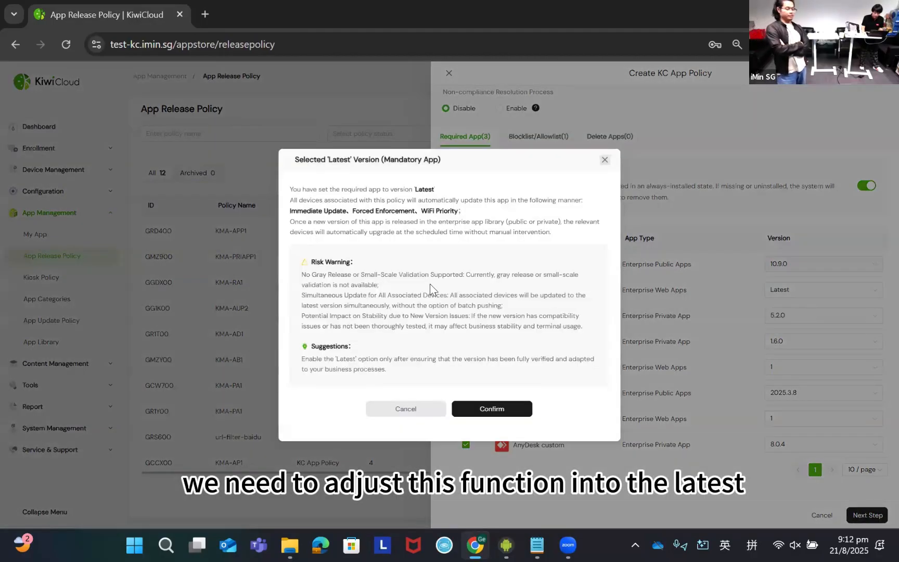
{"action": "left_click", "coordinate": [512, 410]}
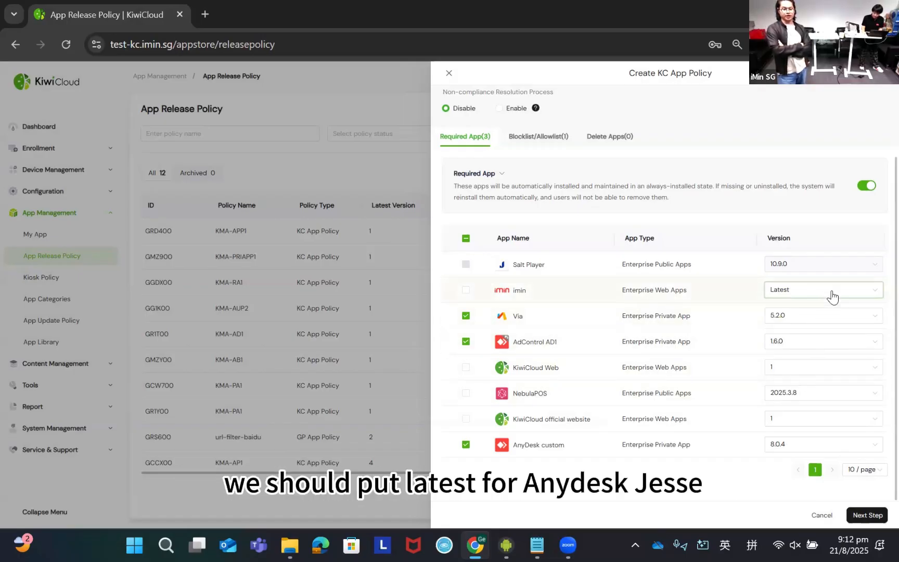
{"action": "left_click", "coordinate": [825, 292]}
{"action": "left_click", "coordinate": [805, 325]}
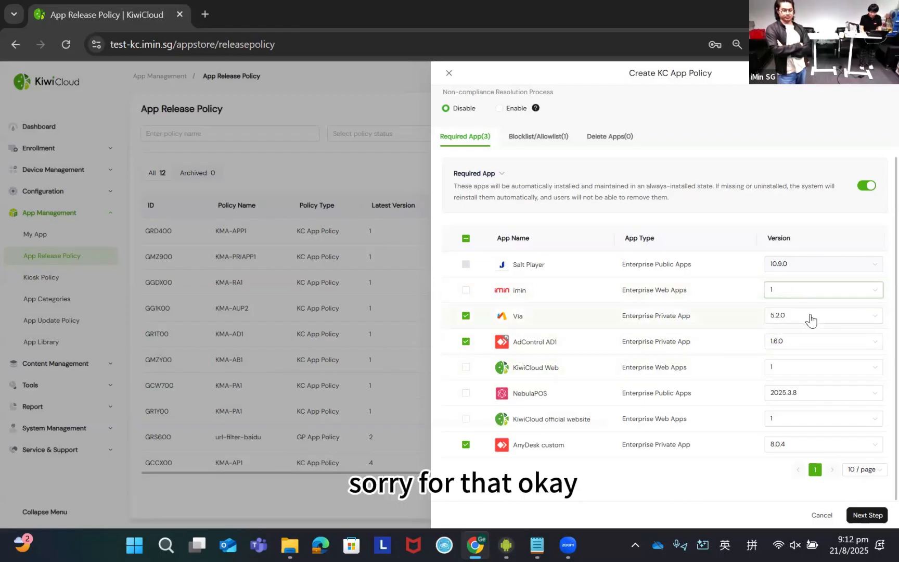
- Set the required versions of AdControl AD1 and AnyDesk custom to Latest, accepting the mandatory update notices
{"action": "left_click", "coordinate": [829, 343]}
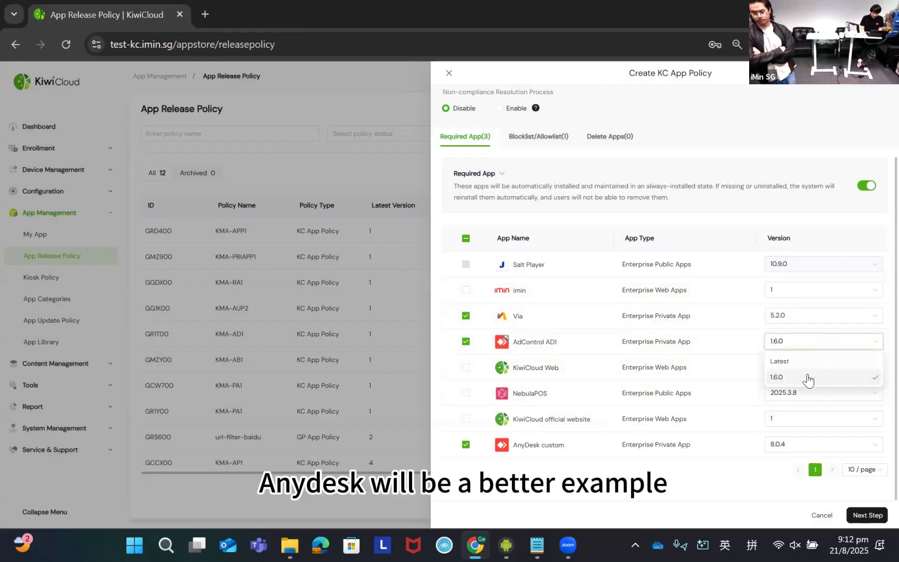
{"action": "left_click", "coordinate": [805, 360]}
{"action": "left_click", "coordinate": [515, 411]}
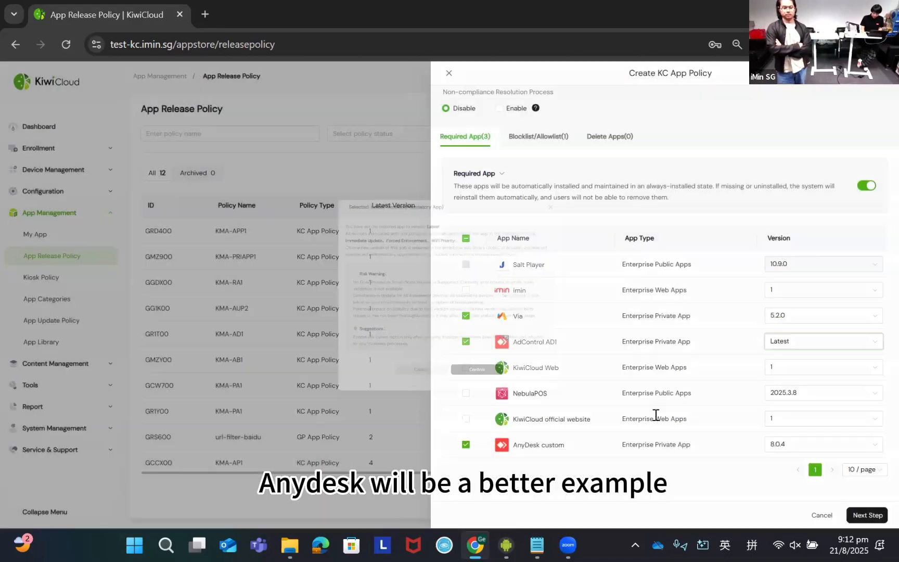
{"action": "left_click", "coordinate": [837, 445]}
{"action": "left_click", "coordinate": [801, 465]}
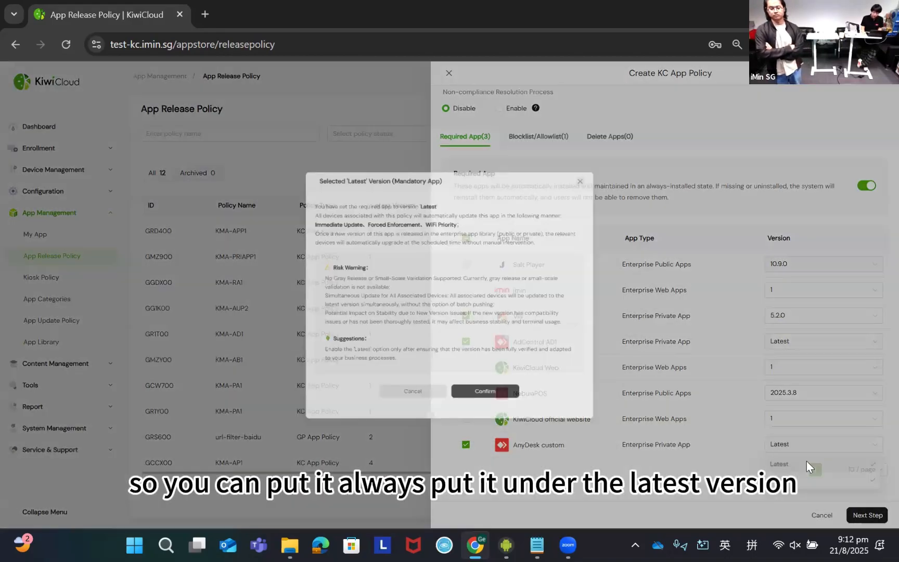
{"action": "key", "text": "Return"}
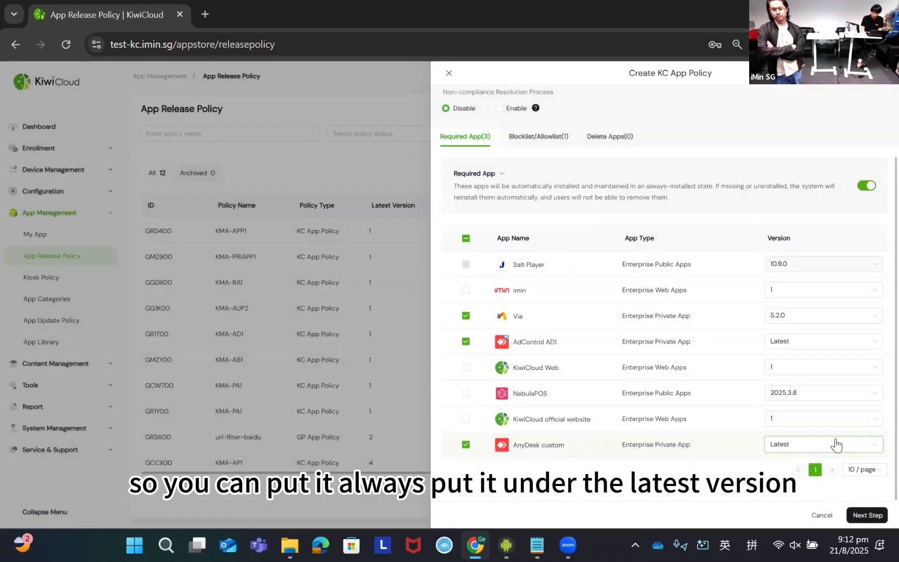
- Check the version options offered for NebulaPOS in the required apps and for Salt Player in the allowlist, keeping Salt Player on Latest
{"action": "left_click", "coordinate": [807, 395]}
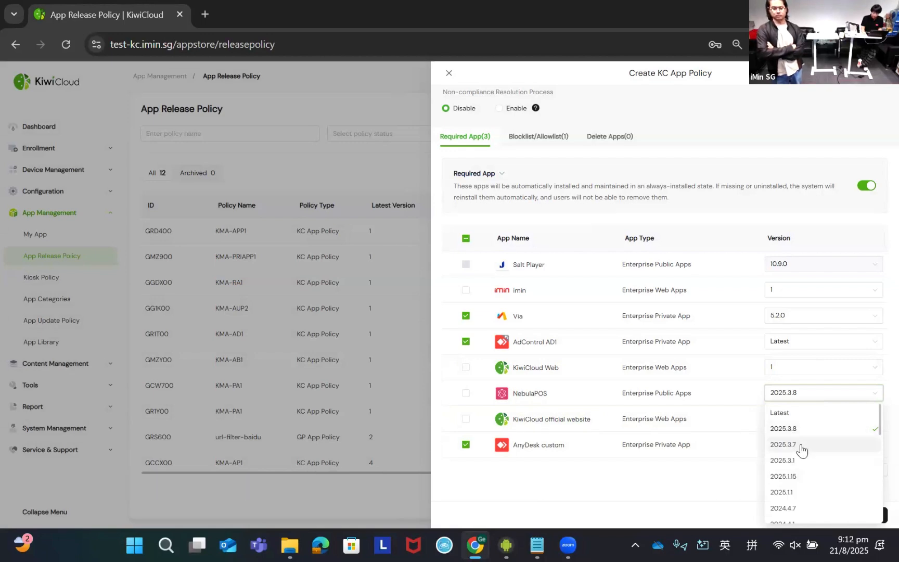
{"action": "left_click", "coordinate": [699, 477]}
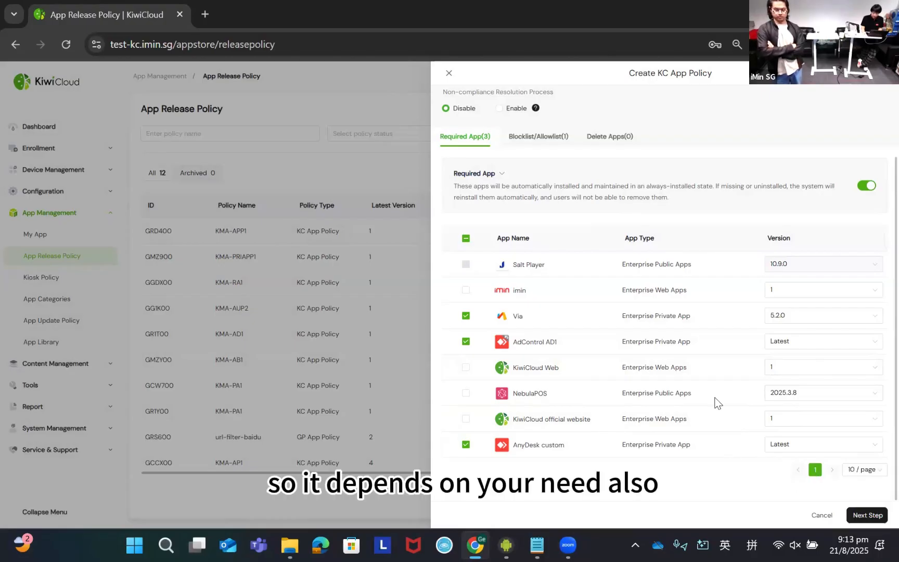
{"action": "scroll", "coordinate": [602, 199], "scroll_direction": "up", "scroll_amount": 2}
{"action": "left_click", "coordinate": [543, 206]}
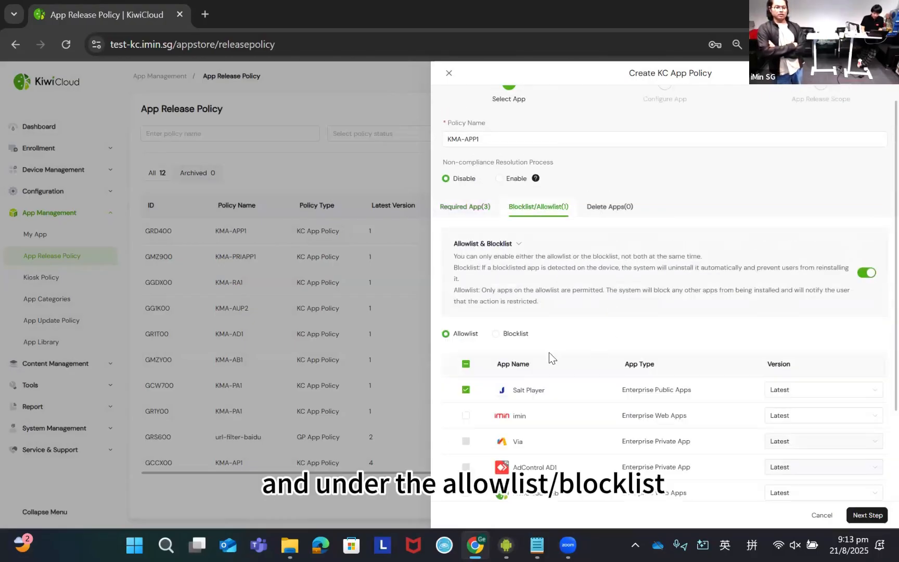
{"action": "scroll", "coordinate": [549, 352], "scroll_direction": "down", "scroll_amount": 2}
{"action": "left_click", "coordinate": [820, 265]}
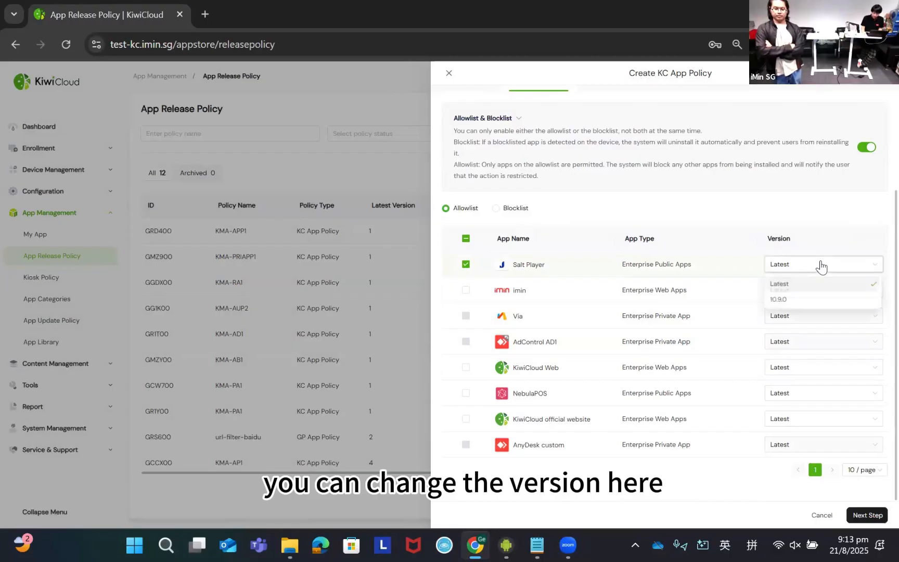
{"action": "left_click", "coordinate": [783, 272]}
{"action": "scroll", "coordinate": [781, 287], "scroll_direction": "up", "scroll_amount": 2}
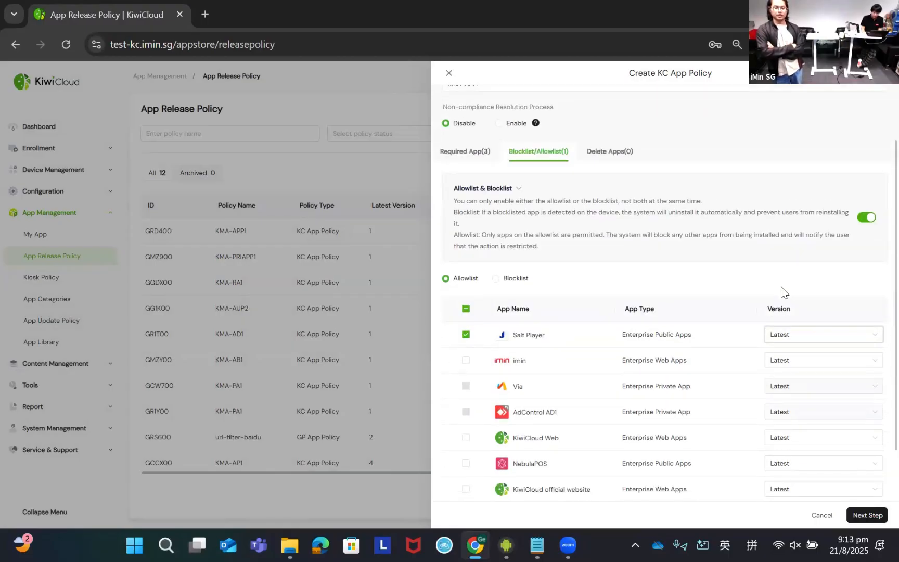
{"action": "scroll", "coordinate": [624, 244], "scroll_direction": "up", "scroll_amount": 2}
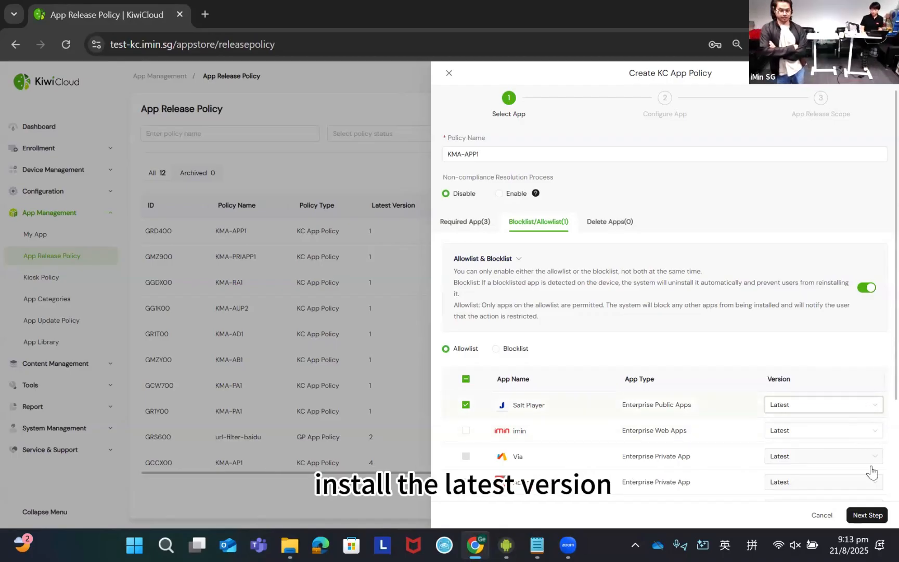
{"action": "scroll", "coordinate": [792, 418], "scroll_direction": "down", "scroll_amount": 3}
{"action": "scroll", "coordinate": [745, 379], "scroll_direction": "up", "scroll_amount": 1}
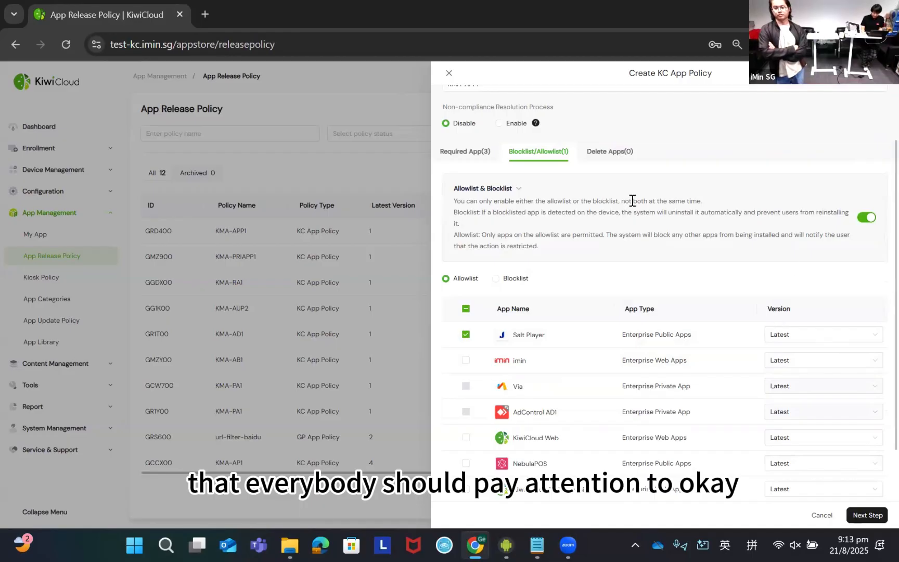
{"action": "scroll", "coordinate": [632, 277], "scroll_direction": "down", "scroll_amount": 2}
{"action": "scroll", "coordinate": [525, 387], "scroll_direction": "up", "scroll_amount": 2}
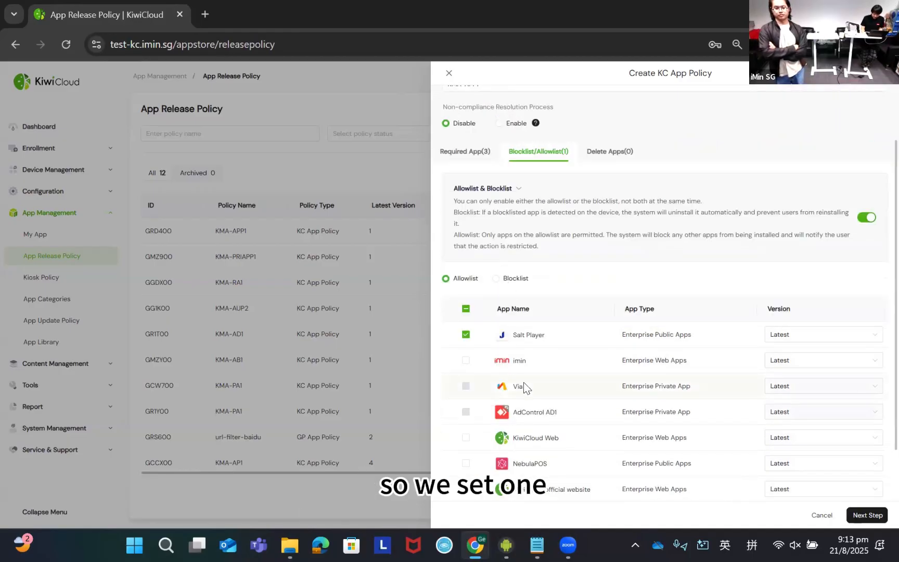
{"action": "scroll", "coordinate": [503, 341], "scroll_direction": "down", "scroll_amount": 1}
{"action": "scroll", "coordinate": [503, 340], "scroll_direction": "down", "scroll_amount": 1}
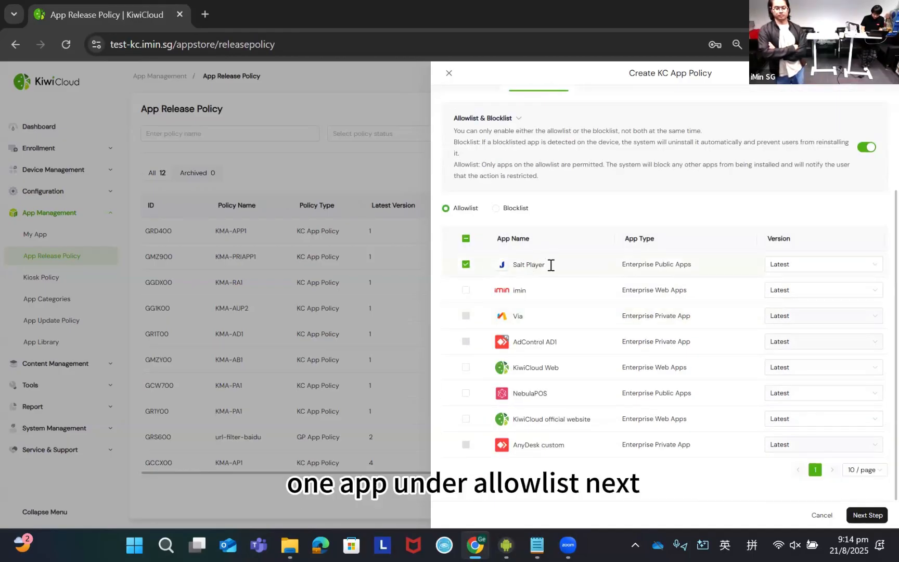
{"action": "scroll", "coordinate": [558, 269], "scroll_direction": "up", "scroll_amount": 1}
{"action": "scroll", "coordinate": [558, 269], "scroll_direction": "down", "scroll_amount": 1}
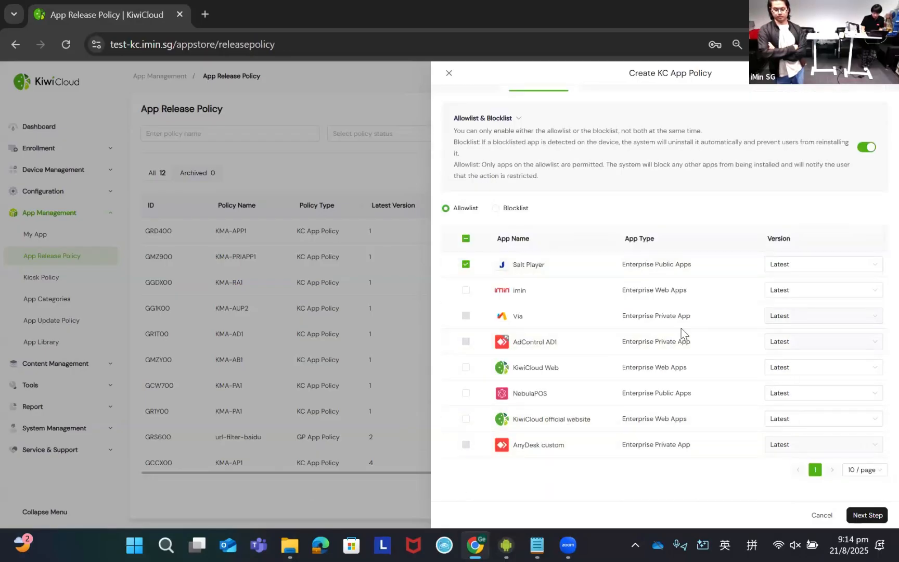
{"action": "left_click", "coordinate": [869, 514]}
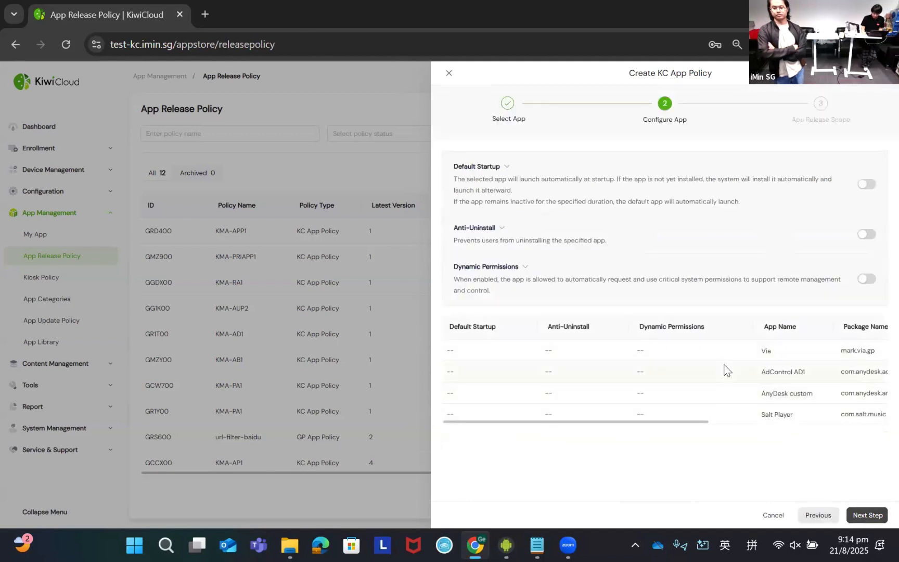
{"action": "left_click", "coordinate": [818, 516]}
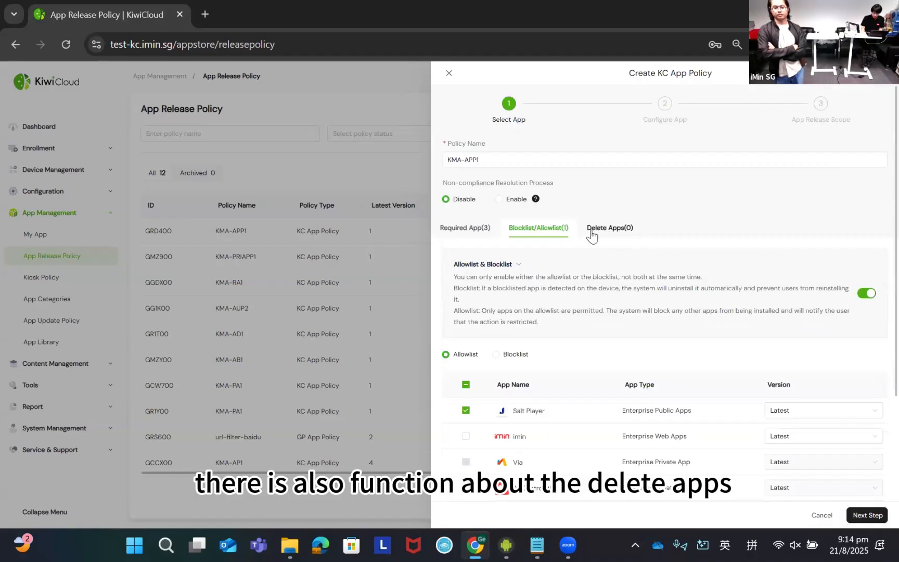
{"action": "scroll", "coordinate": [729, 339], "scroll_direction": "down", "scroll_amount": 3}
- Keep the app configuration options off and submit the policy as a Targeted Deployment to device KMA-NTF211NL1451F0034, deploying immediately
{"action": "left_click", "coordinate": [868, 514]}
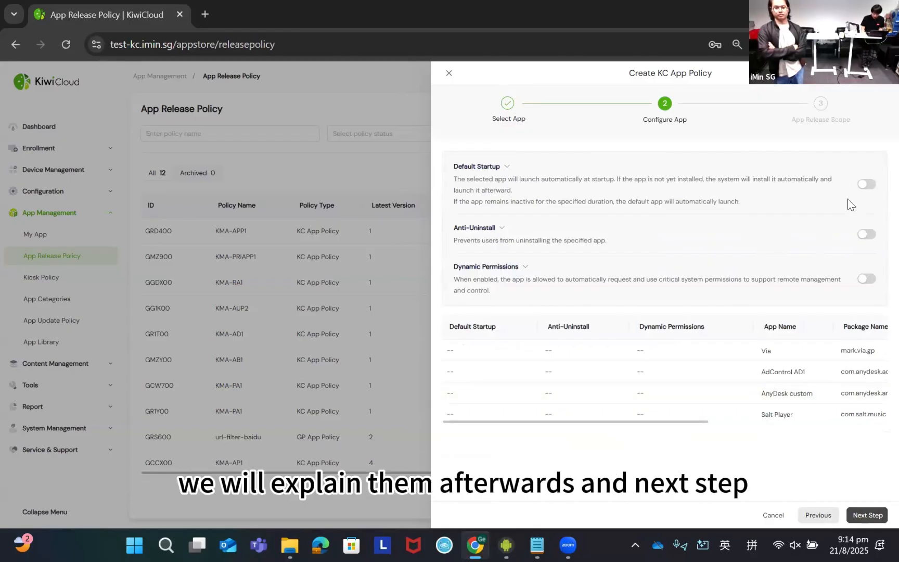
{"action": "left_click", "coordinate": [864, 515]}
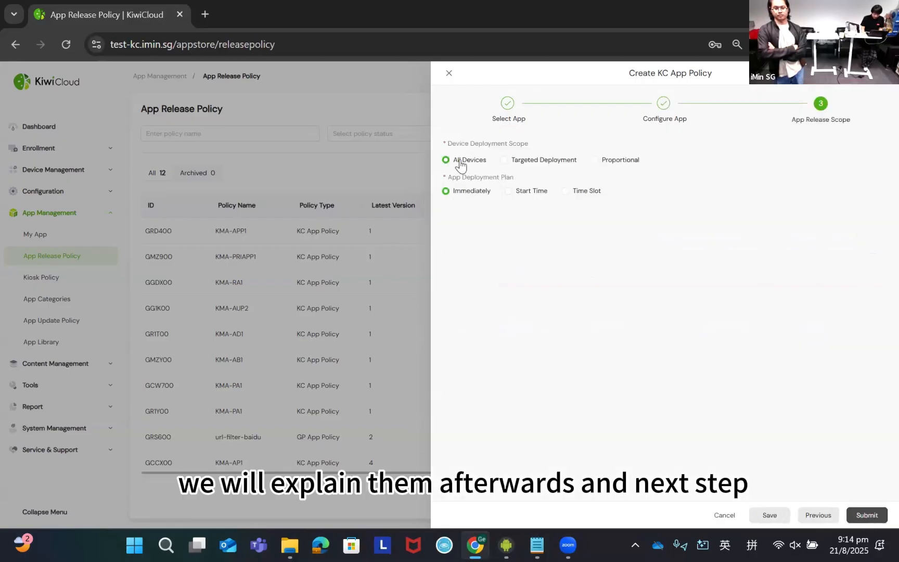
{"action": "left_click", "coordinate": [504, 159]}
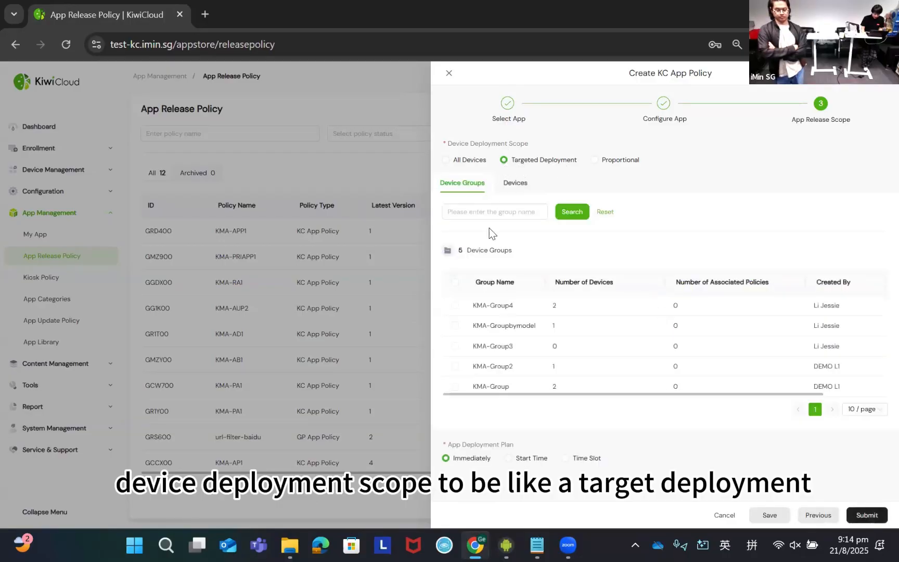
{"action": "left_click", "coordinate": [516, 188]}
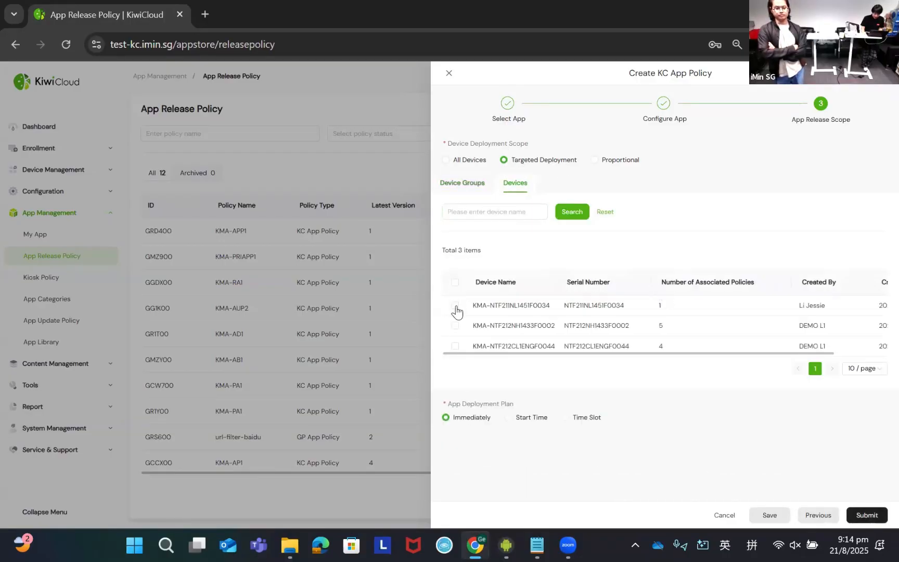
{"action": "left_click", "coordinate": [454, 305]}
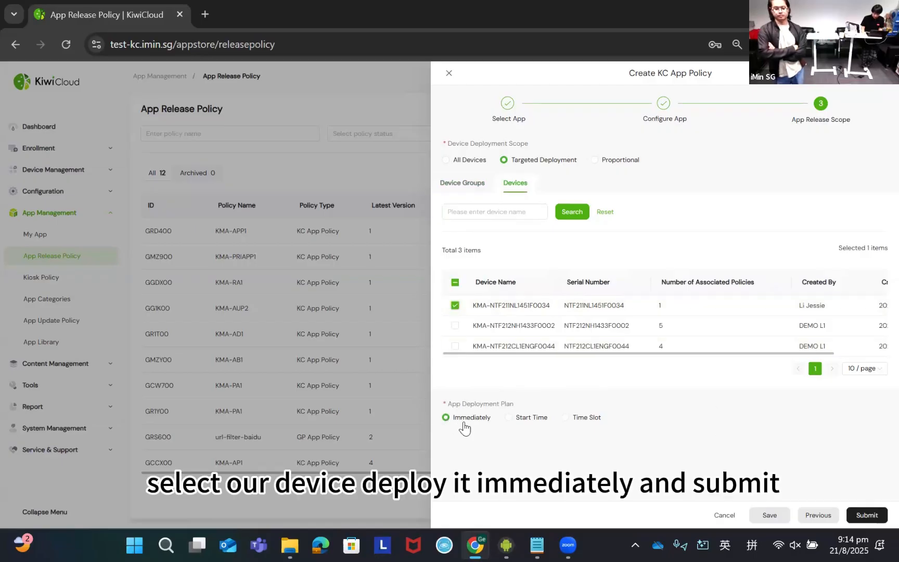
{"action": "left_click", "coordinate": [861, 516]}
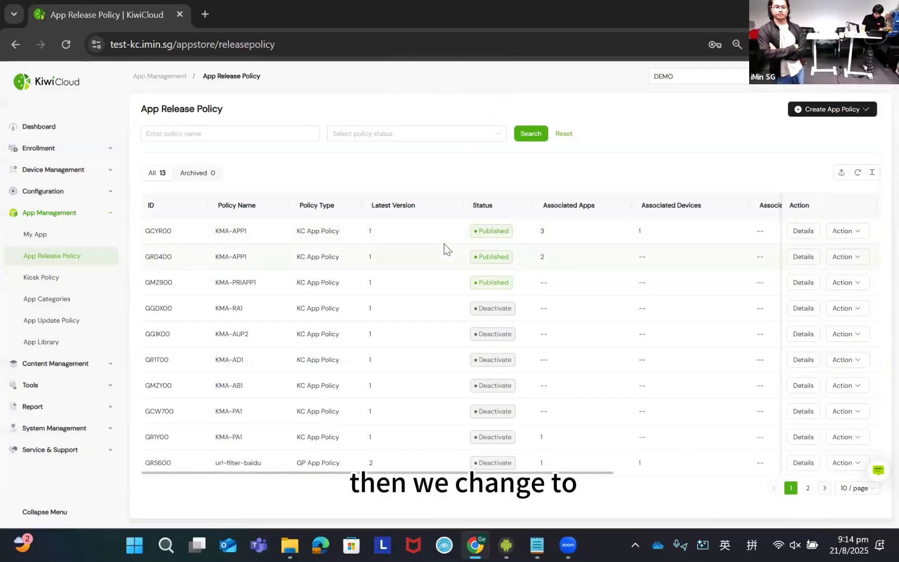
- Switch to the mirrored Falcon 2 screen and look through its home screen pages for the required apps
{"action": "key", "text": "alt+a"}
{"action": "key", "text": "Escape"}
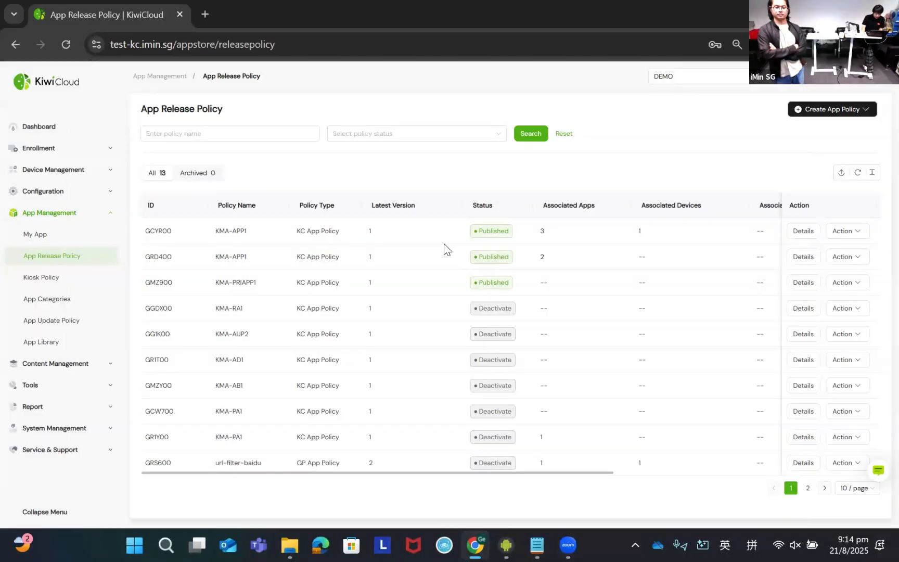
{"action": "key", "text": "alt+Tab"}
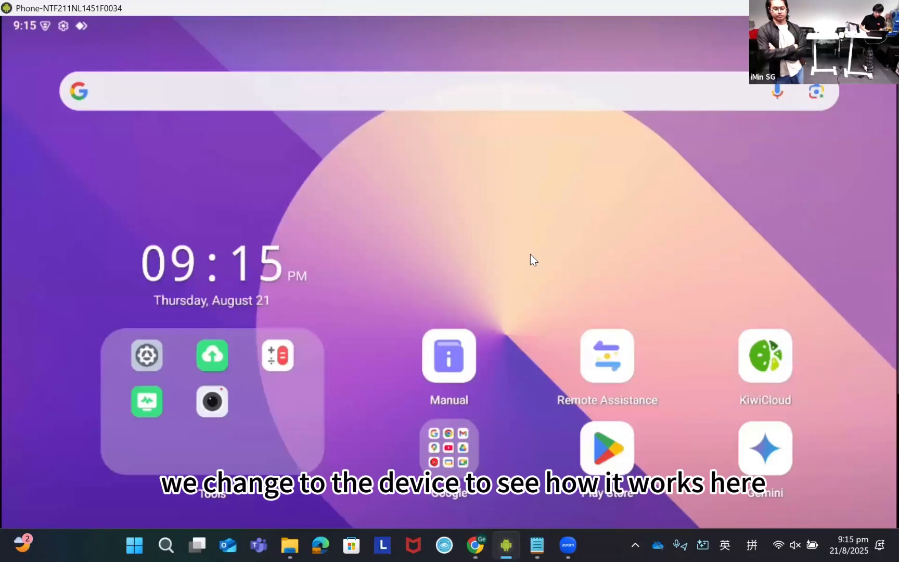
{"action": "left_click", "coordinate": [520, 233]}
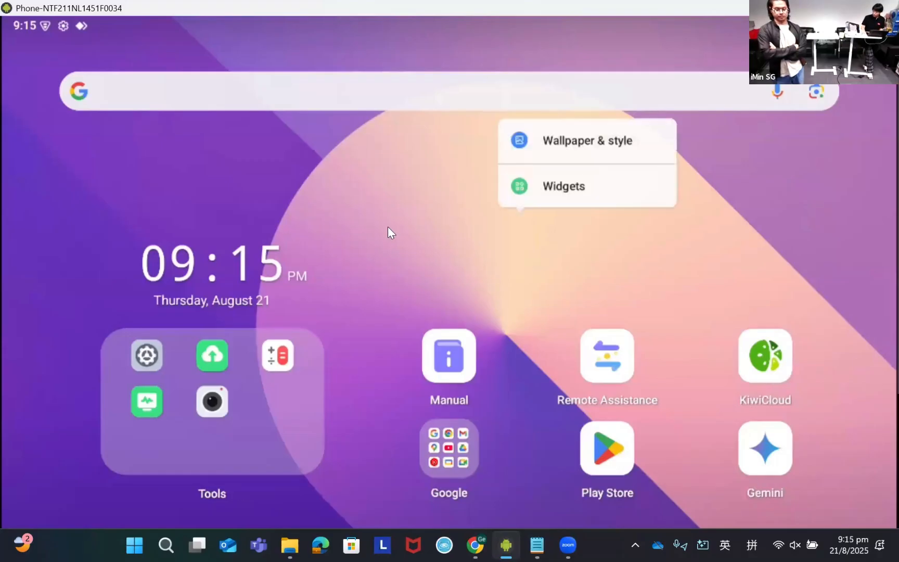
{"action": "left_click", "coordinate": [385, 221]}
{"action": "scroll", "coordinate": [385, 220], "scroll_direction": "down", "scroll_amount": 1}
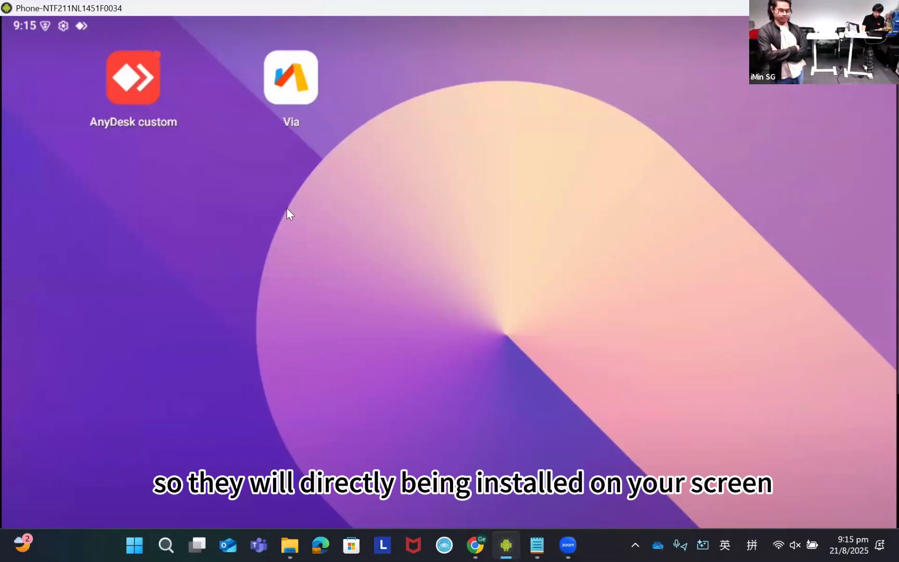
{"action": "left_click_drag", "start_coordinate": [286, 213], "coordinate": [604, 255]}
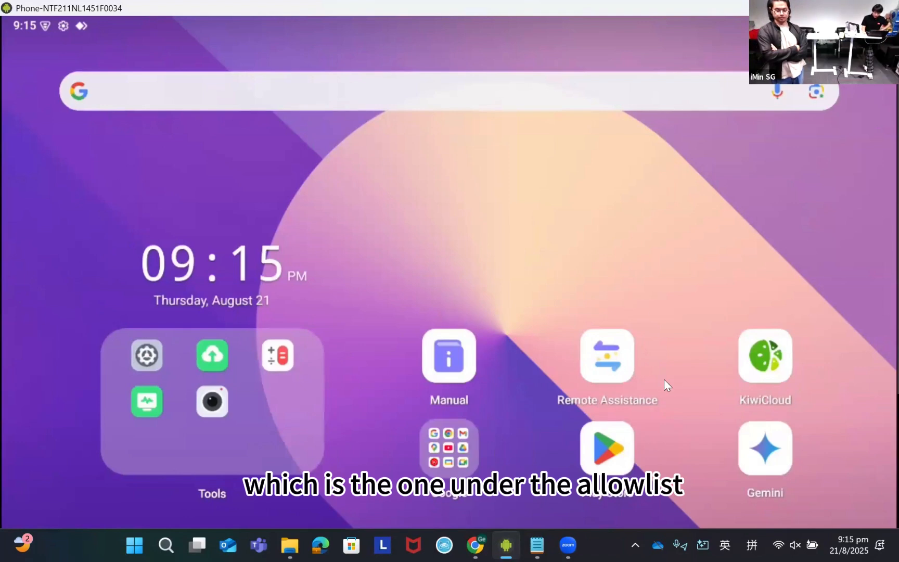
- Install Salt Player from the device's KiwiCloud app list and return to the home screen page with the installed apps
{"action": "left_click", "coordinate": [763, 358]}
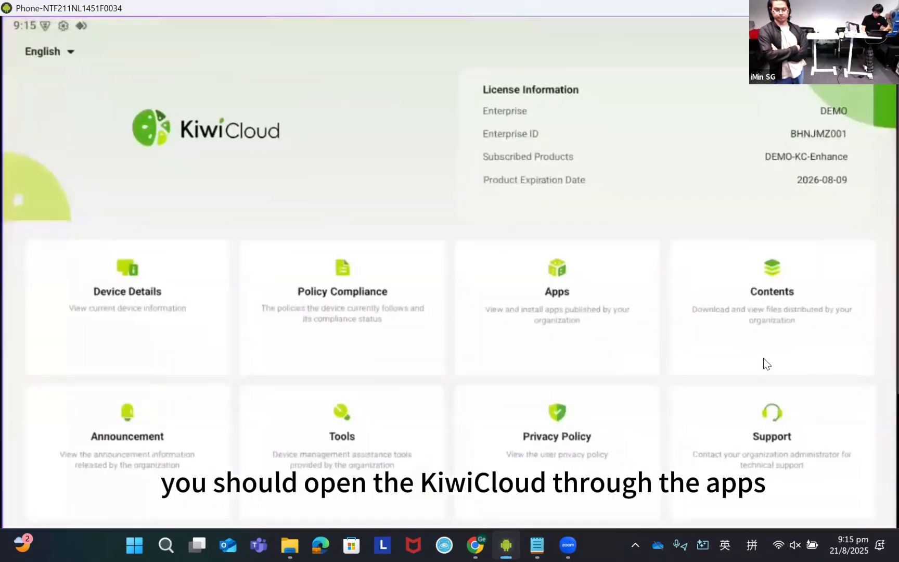
{"action": "left_click", "coordinate": [520, 320]}
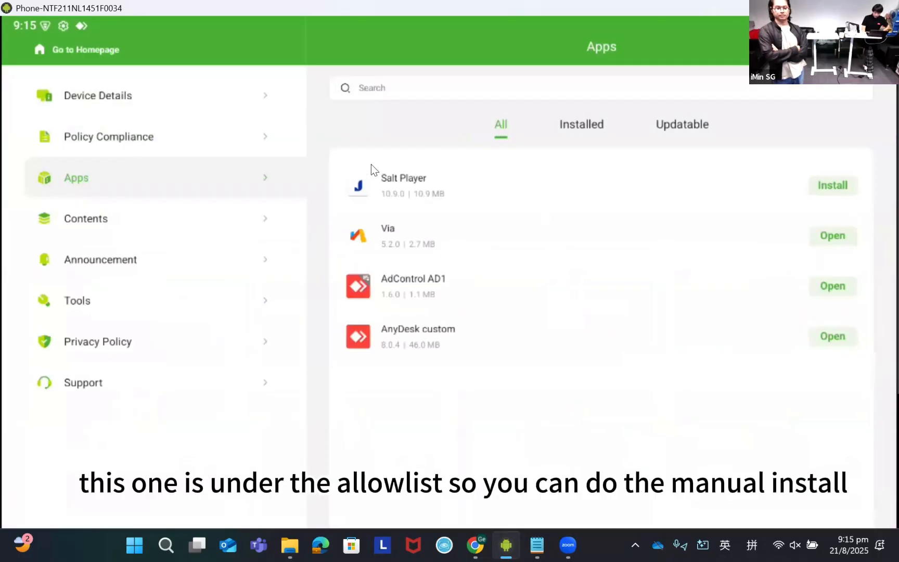
{"action": "left_click", "coordinate": [826, 185]}
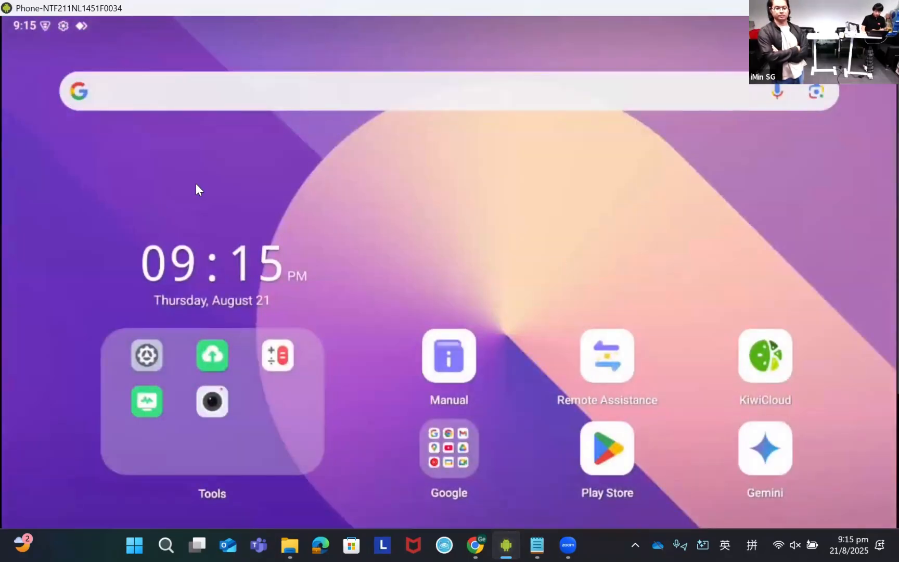
{"action": "left_click_drag", "start_coordinate": [196, 184], "coordinate": [125, 185]}
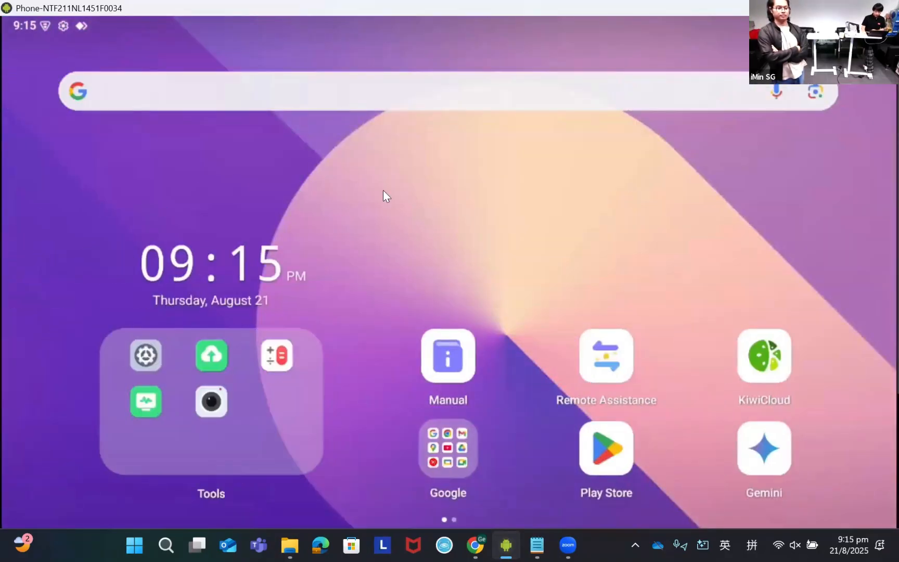
{"action": "left_click_drag", "start_coordinate": [383, 189], "coordinate": [234, 187]}
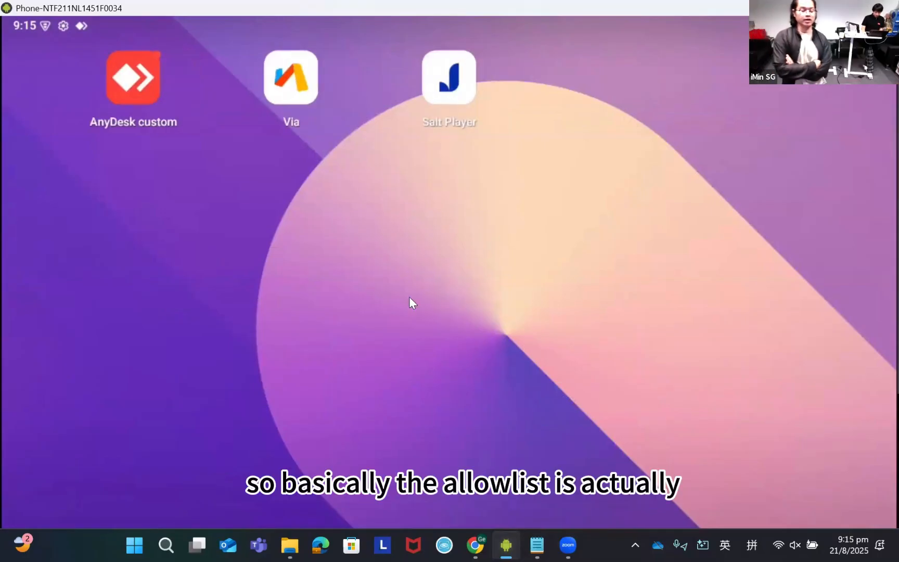
- Switch back to the KiwiCloud console in Chrome and view the newest KMA-APP1 policy's installation progress, closing the details when done
{"action": "key", "text": "alt+Tab"}
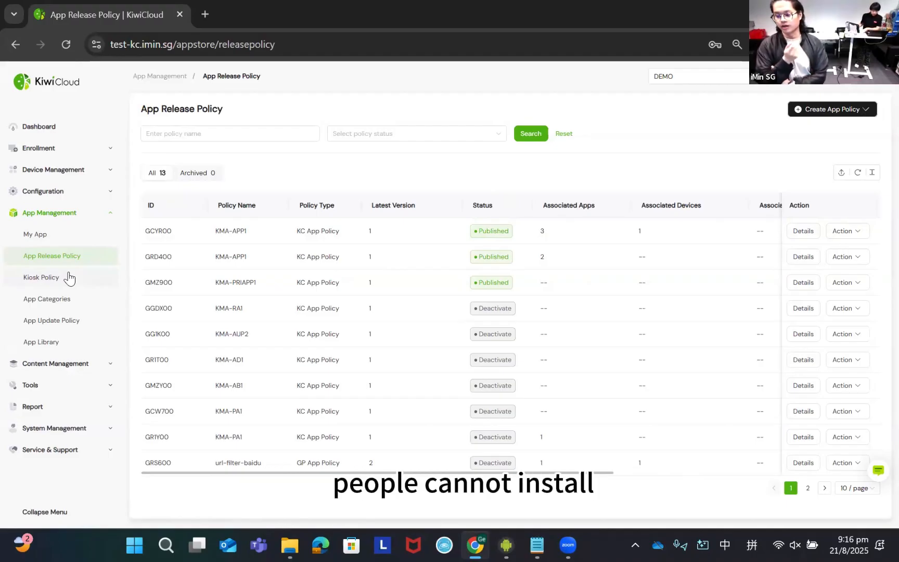
{"action": "left_click", "coordinate": [804, 232]}
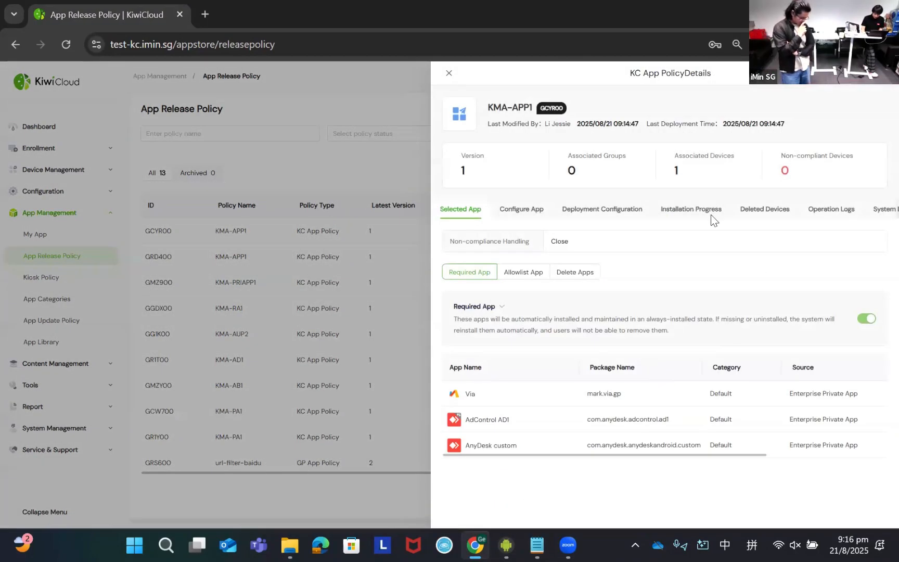
{"action": "left_click", "coordinate": [711, 214]}
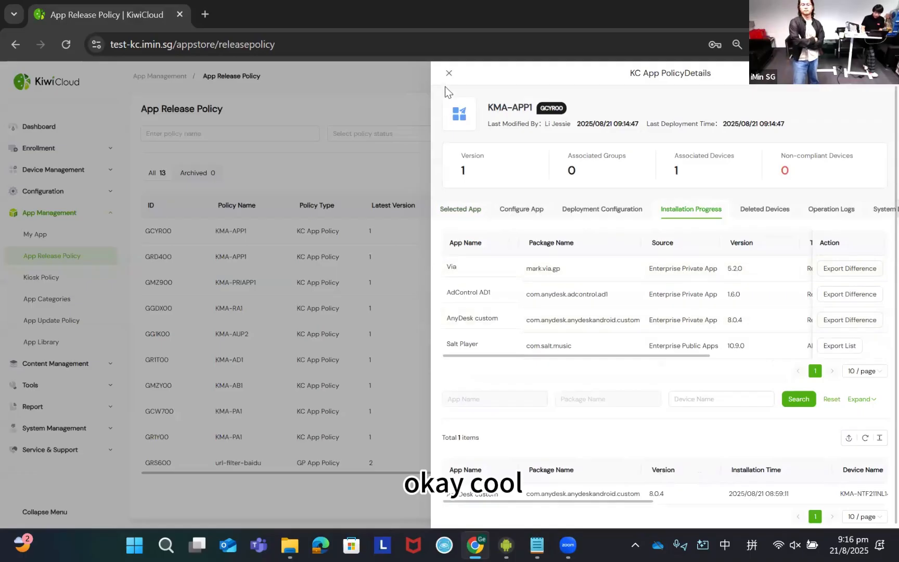
{"action": "left_click", "coordinate": [448, 73]}
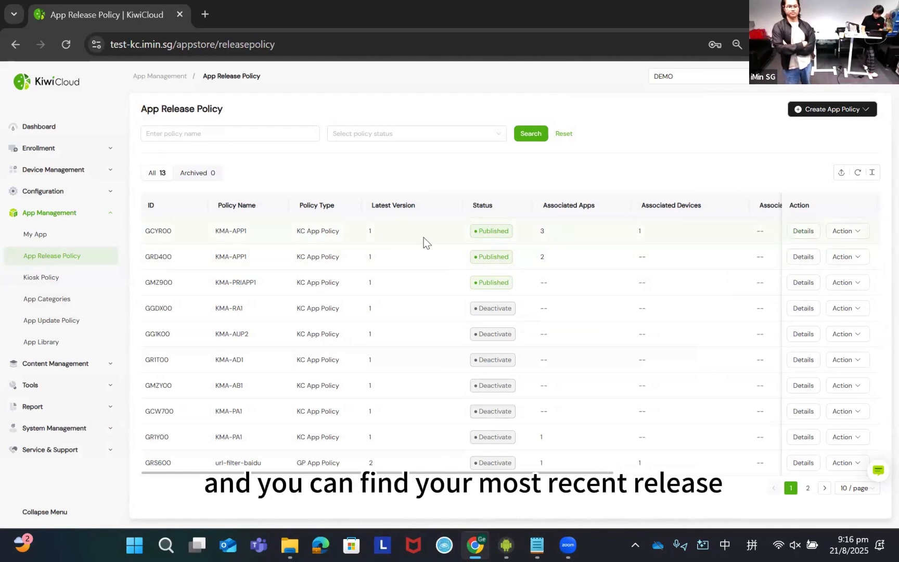
- Reopen the KMA-APP1 policy's installation progress and compare each app's must-be-installed and actual installation figures
{"action": "left_click", "coordinate": [801, 232]}
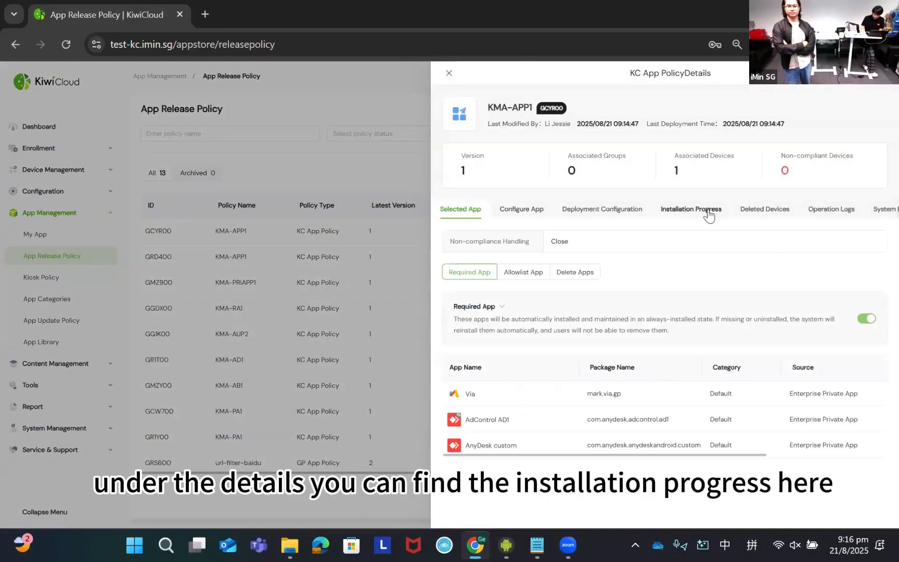
{"action": "left_click", "coordinate": [679, 212]}
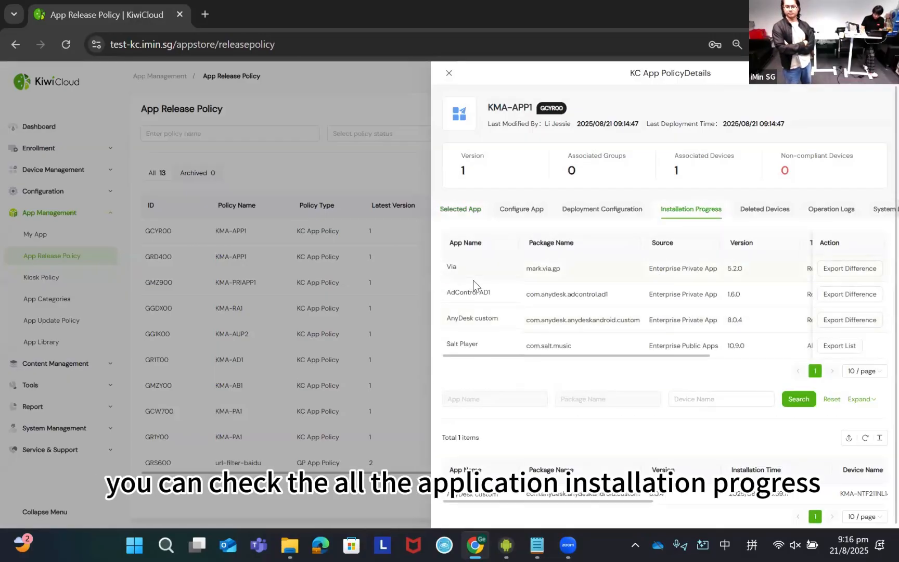
{"action": "left_click_drag", "start_coordinate": [584, 358], "coordinate": [752, 358]}
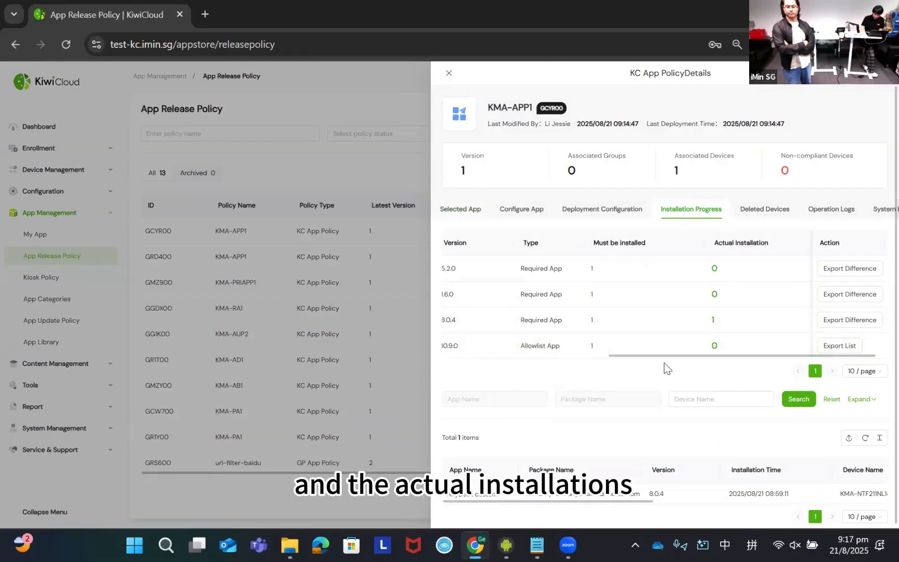
- Review the package names, sources and versions in KMA-APP1's installation progress table, closing the policy details when done
{"action": "left_click_drag", "start_coordinate": [679, 359], "coordinate": [518, 364]}
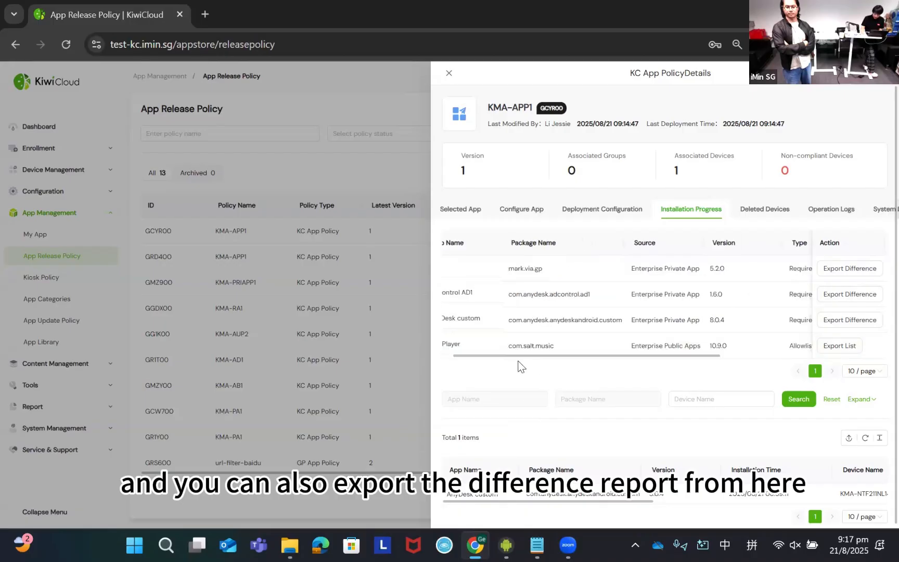
{"action": "left_click", "coordinate": [851, 270]}
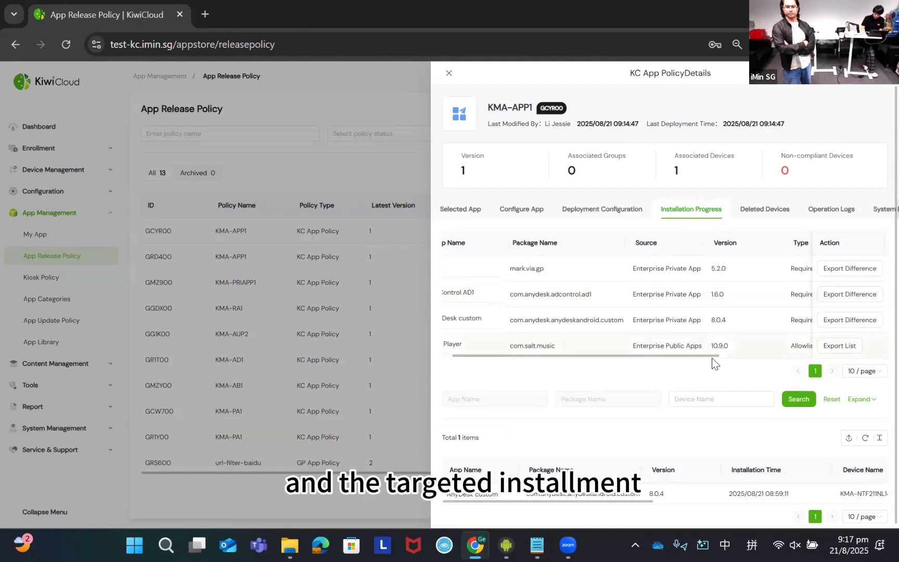
{"action": "scroll", "coordinate": [709, 358], "scroll_direction": "left", "scroll_amount": 2}
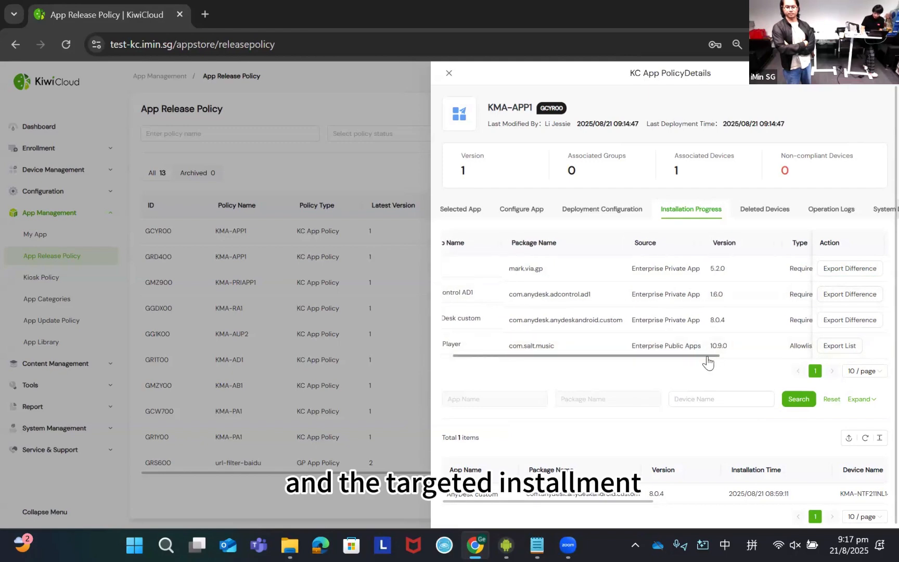
{"action": "left_click", "coordinate": [449, 73]}
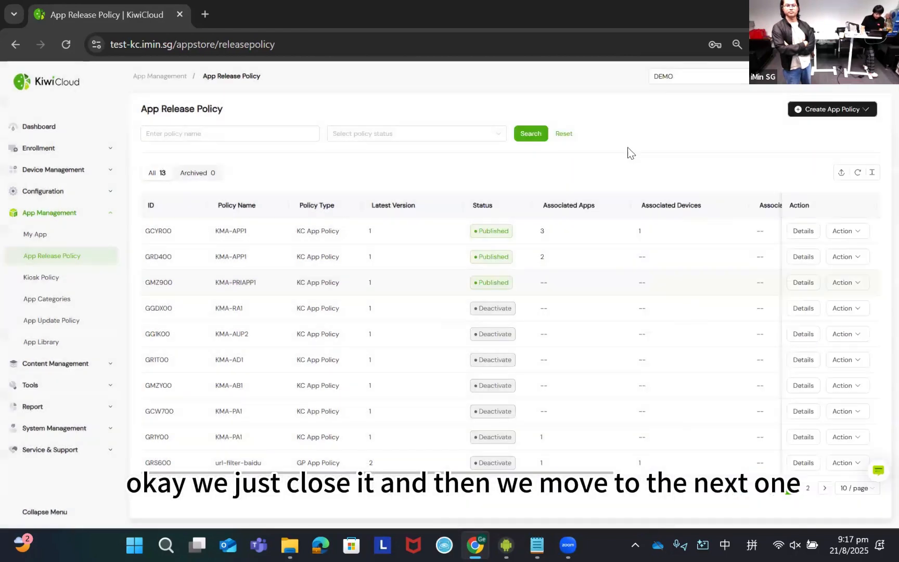
- Start a new KC app update policy and name it KMA-Updateapp
{"action": "left_click", "coordinate": [86, 323]}
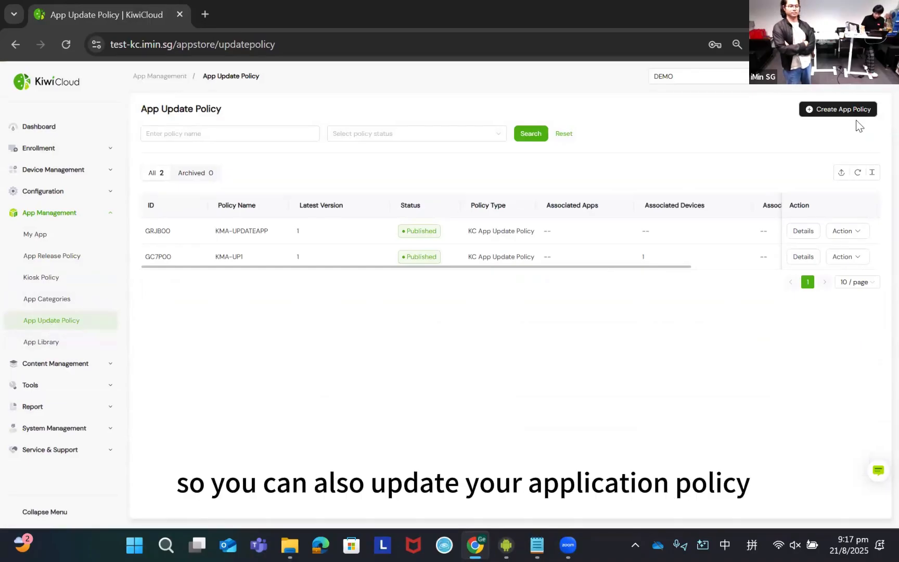
{"action": "mouse_move", "coordinate": [847, 114]}
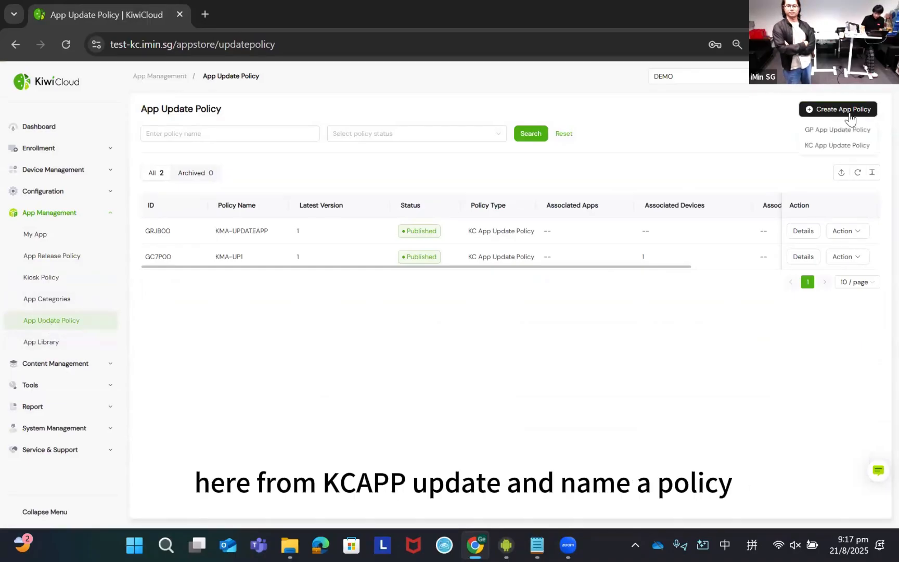
{"action": "left_click", "coordinate": [835, 147]}
{"action": "left_click", "coordinate": [528, 161]}
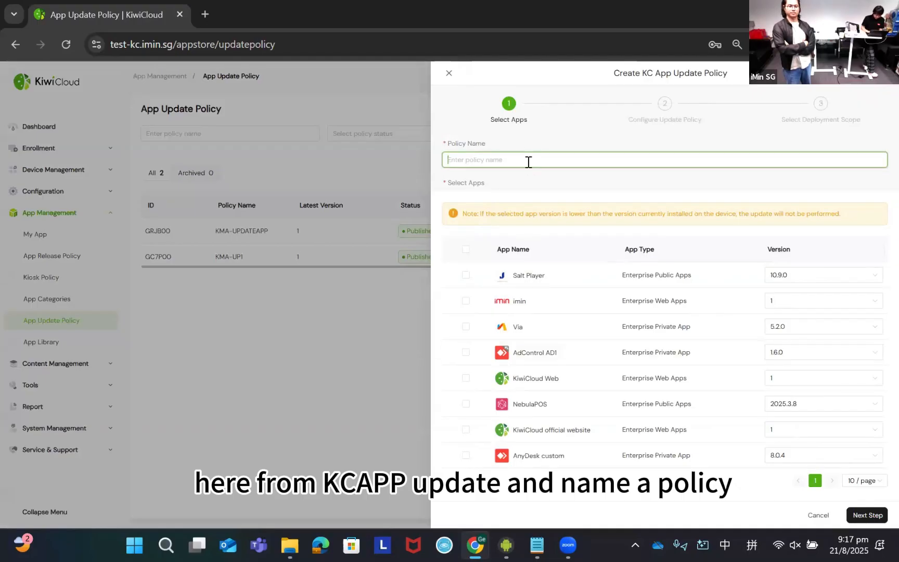
{"action": "type", "text": "KMA"}
{"action": "key", "text": "shift"}
{"action": "type", "text": "-"}
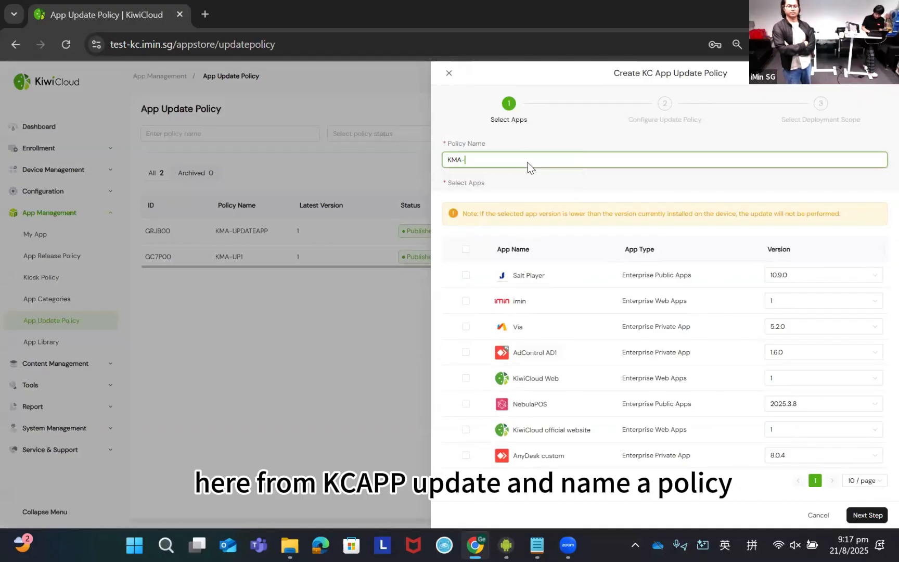
{"action": "type", "text": "Updat"}
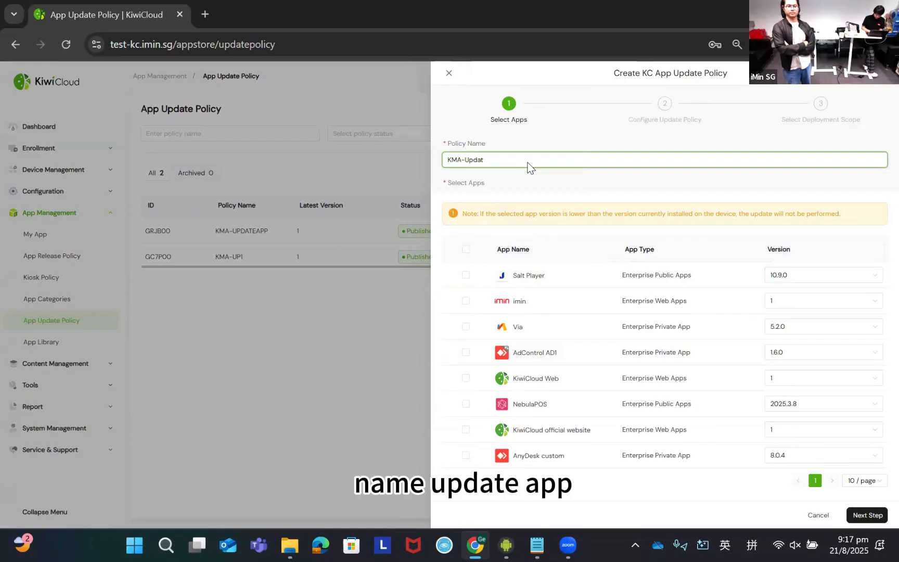
{"action": "type", "text": "eapp"}
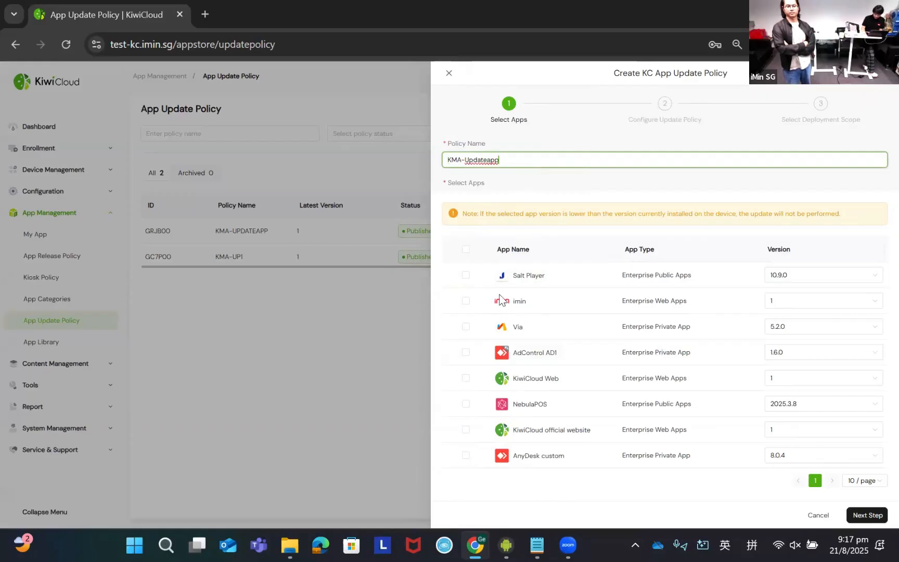
- Select Salt Player and imin for the update policy and set Salt Player's version to Latest
{"action": "left_click", "coordinate": [465, 275]}
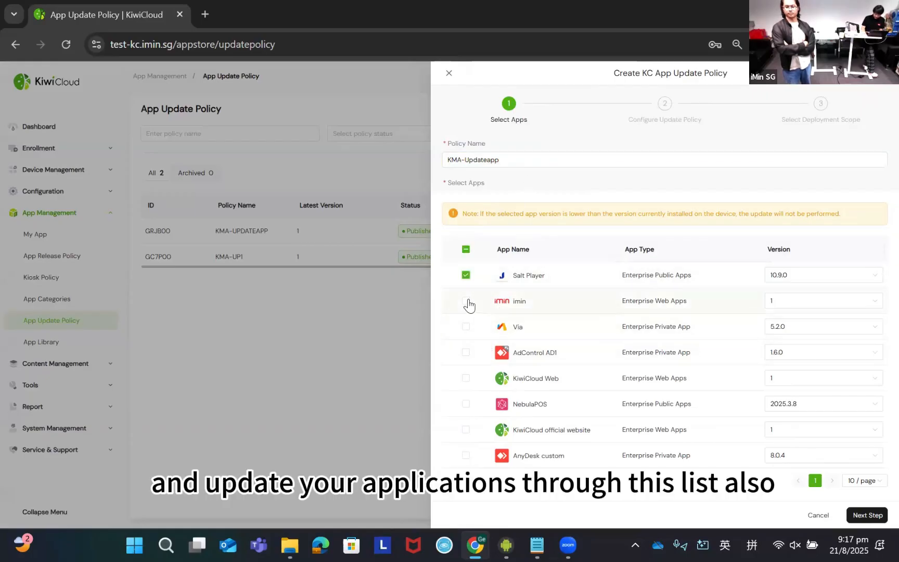
{"action": "left_click", "coordinate": [467, 301]}
{"action": "left_click", "coordinate": [840, 279]}
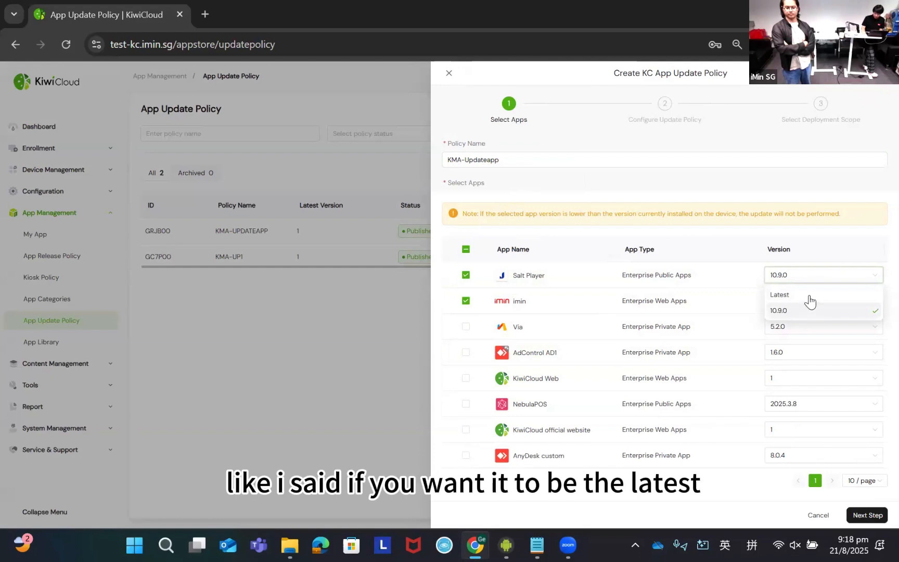
{"action": "left_click", "coordinate": [808, 295]}
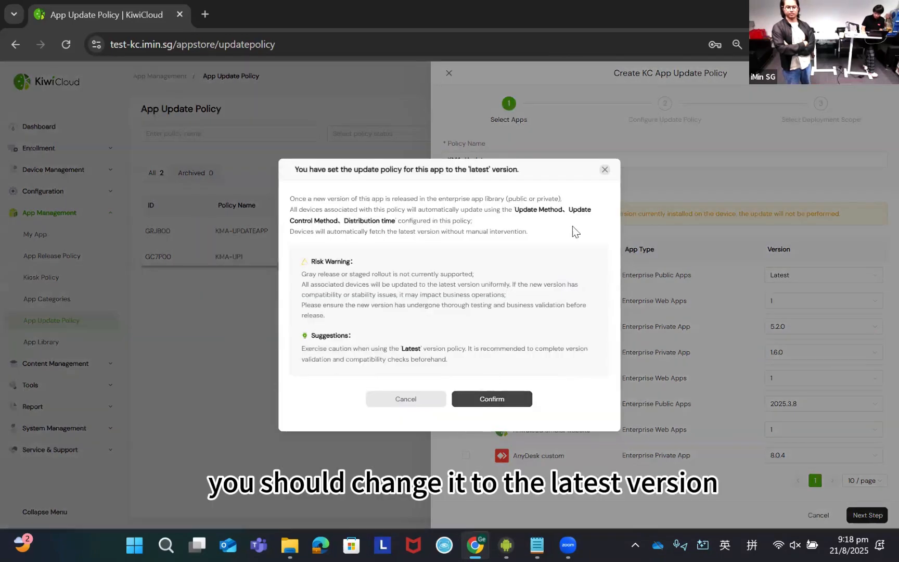
{"action": "left_click", "coordinate": [604, 170]}
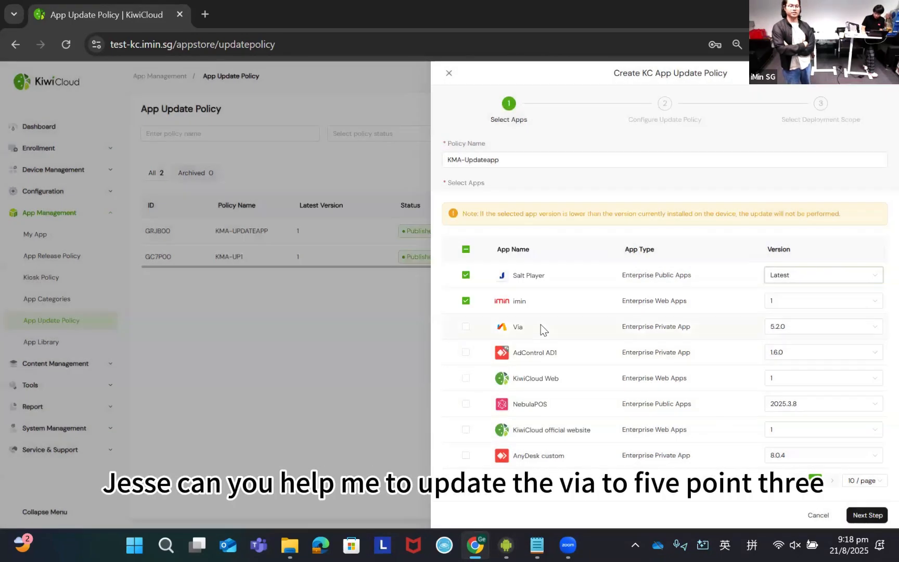
- Replace the selected Salt Player and imin apps with Via, choosing version 5.2.0
{"action": "left_click", "coordinate": [465, 301]}
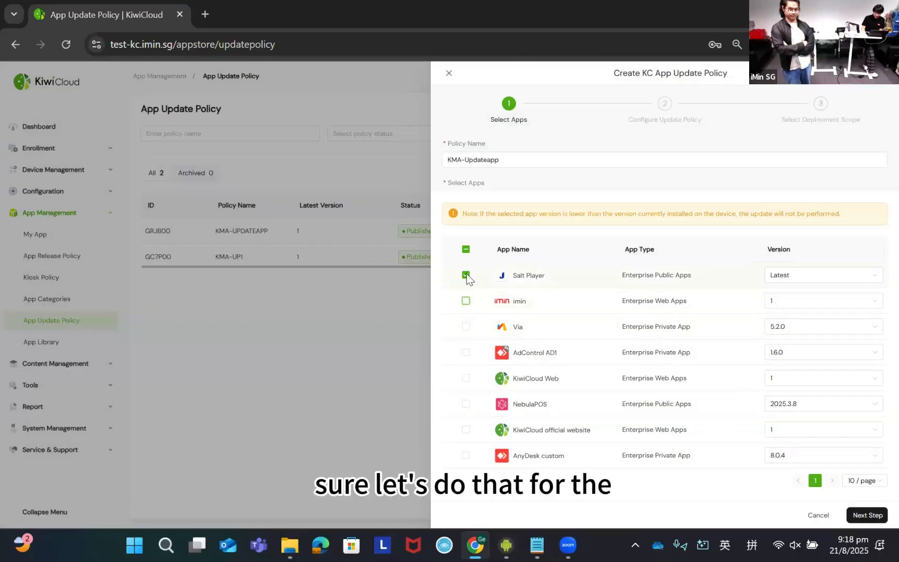
{"action": "left_click", "coordinate": [466, 275]}
{"action": "left_click", "coordinate": [465, 327]}
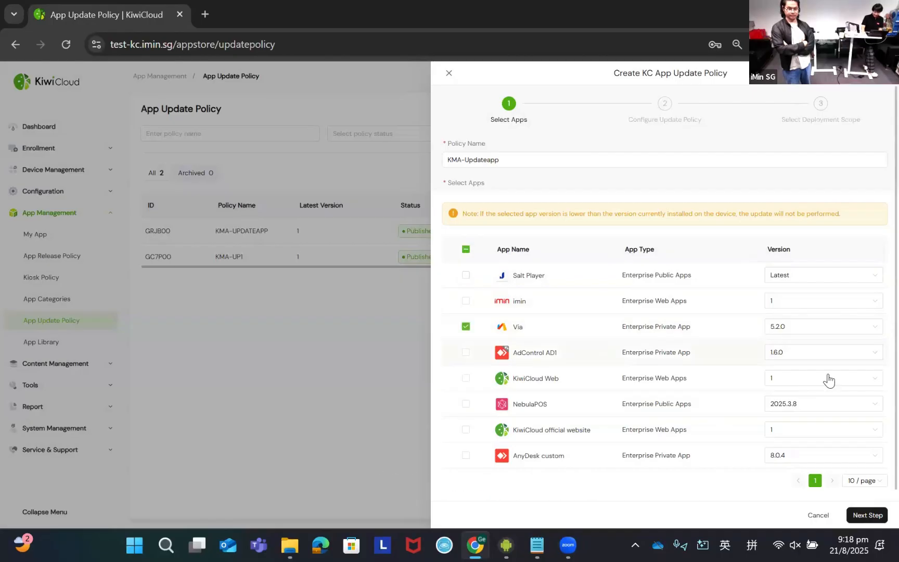
{"action": "left_click", "coordinate": [843, 333]}
{"action": "left_click", "coordinate": [845, 361]}
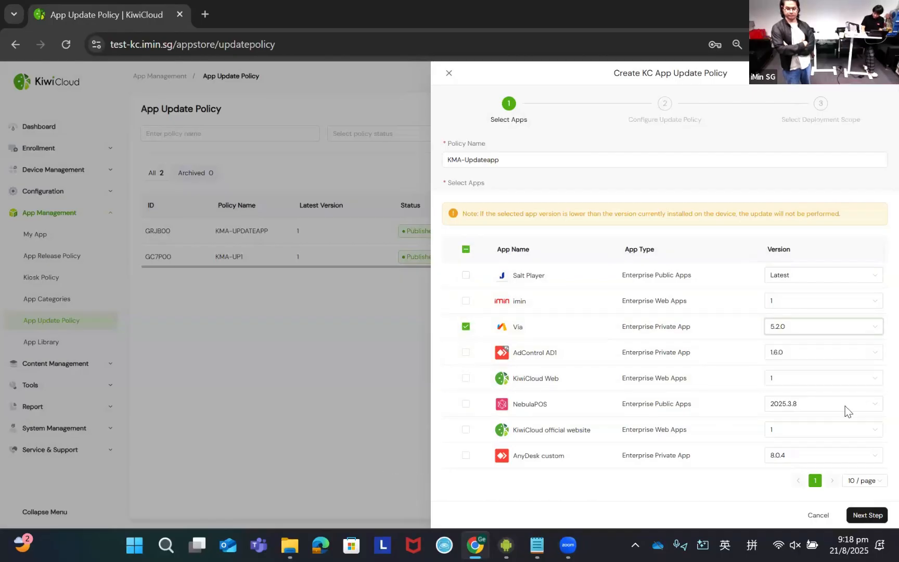
- Enable the compliance check in the update policy's configuration, and discard the unfinished policy
{"action": "left_click", "coordinate": [872, 516]}
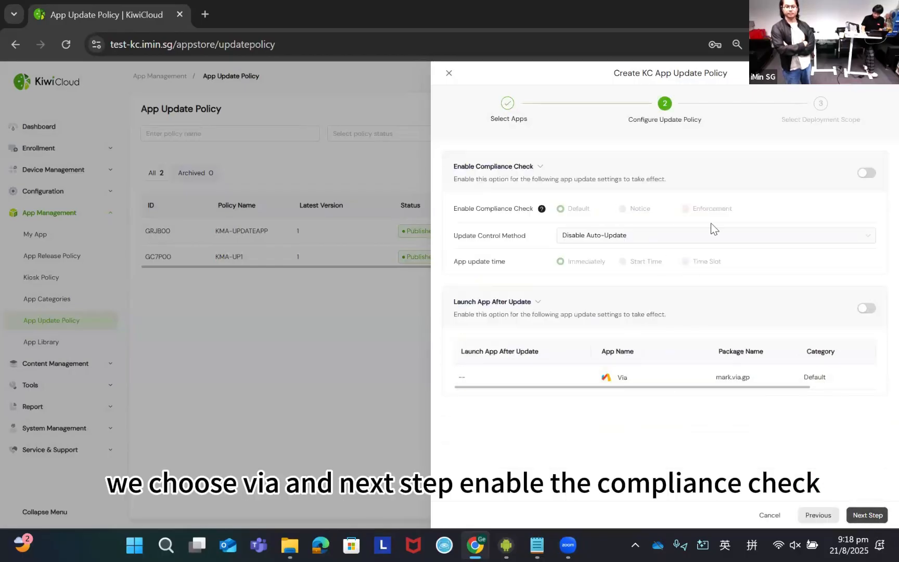
{"action": "left_click", "coordinate": [868, 174]}
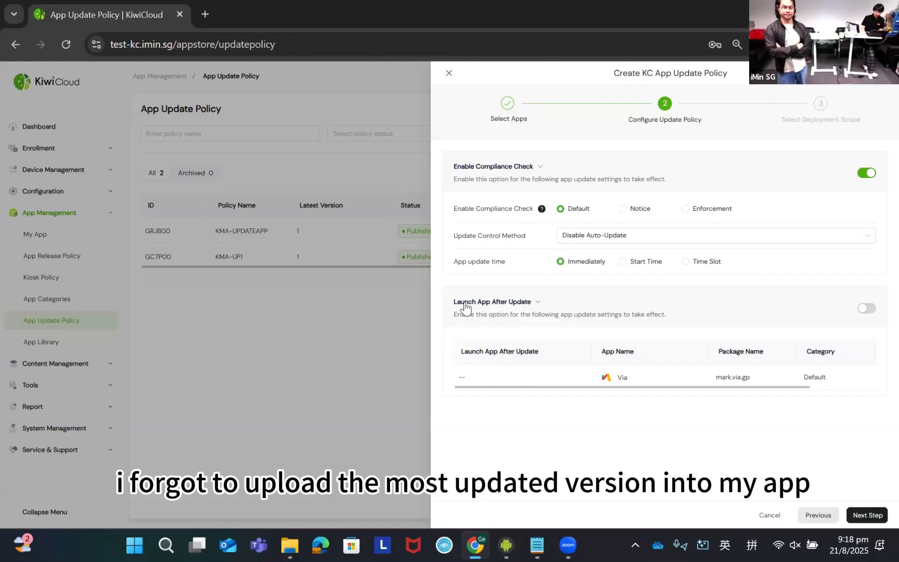
{"action": "left_click", "coordinate": [448, 74]}
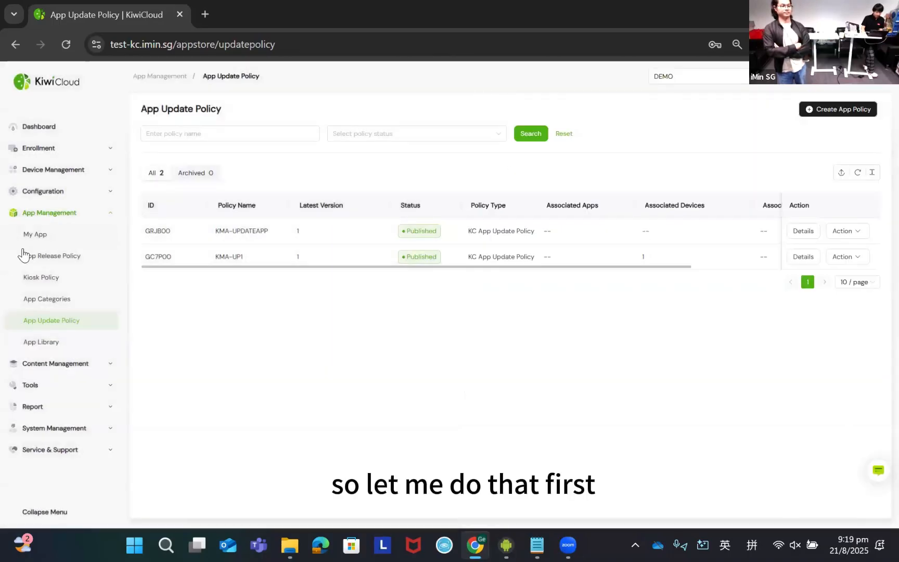
- Start publishing an enterprise private app and upload mark.via.gp_5.3.0-20240203_minAPI14(nodpi)_apkmirror.com.apk from the App apk folder
{"action": "left_click", "coordinate": [60, 238]}
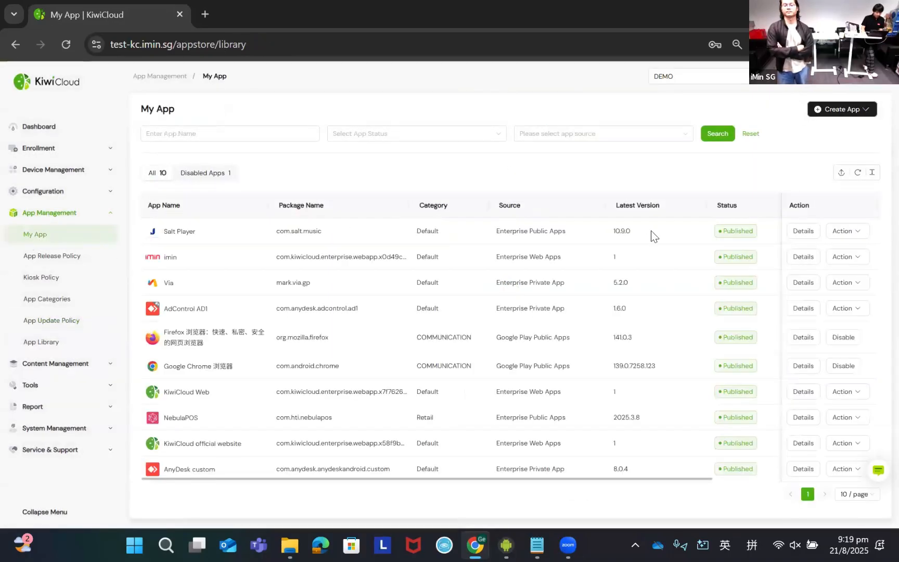
{"action": "left_click", "coordinate": [861, 112]}
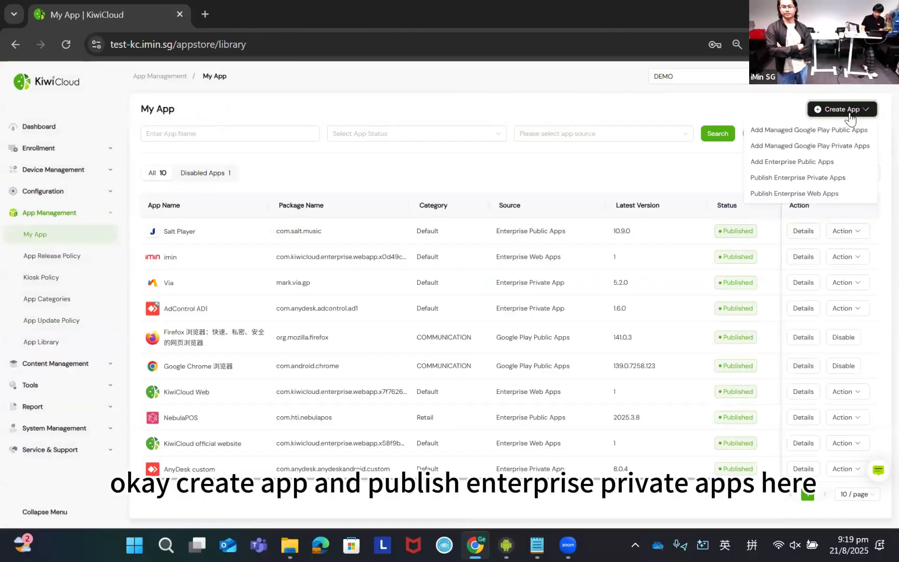
{"action": "left_click", "coordinate": [787, 178]}
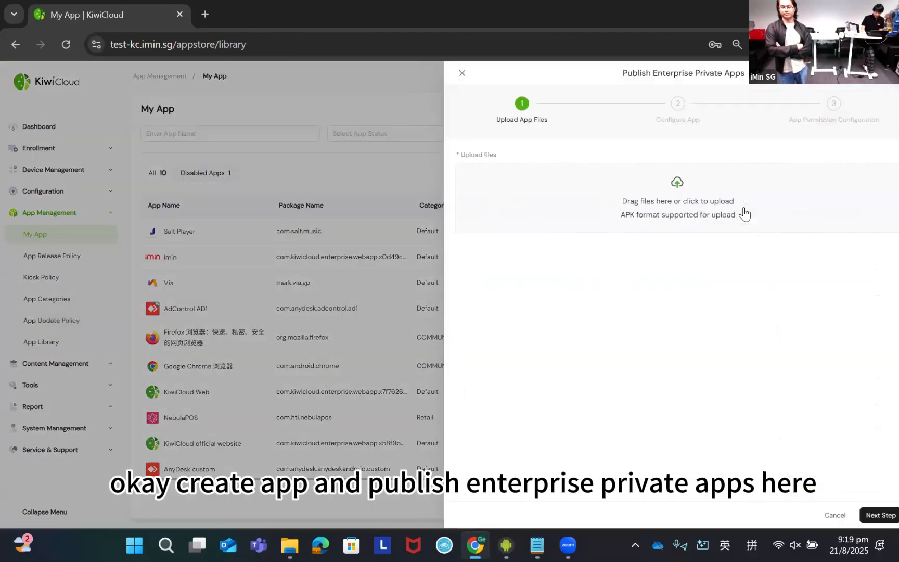
{"action": "left_click", "coordinate": [646, 223]}
{"action": "scroll", "coordinate": [55, 270], "scroll_direction": "down", "scroll_amount": 5}
{"action": "scroll", "coordinate": [55, 270], "scroll_direction": "down", "scroll_amount": 3}
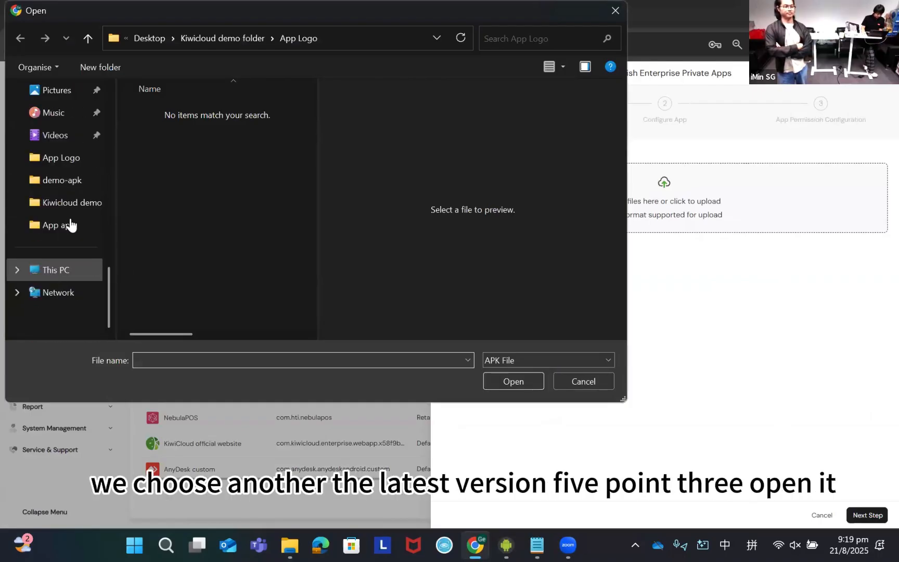
{"action": "left_click", "coordinate": [73, 202]}
{"action": "double_click", "coordinate": [180, 113]}
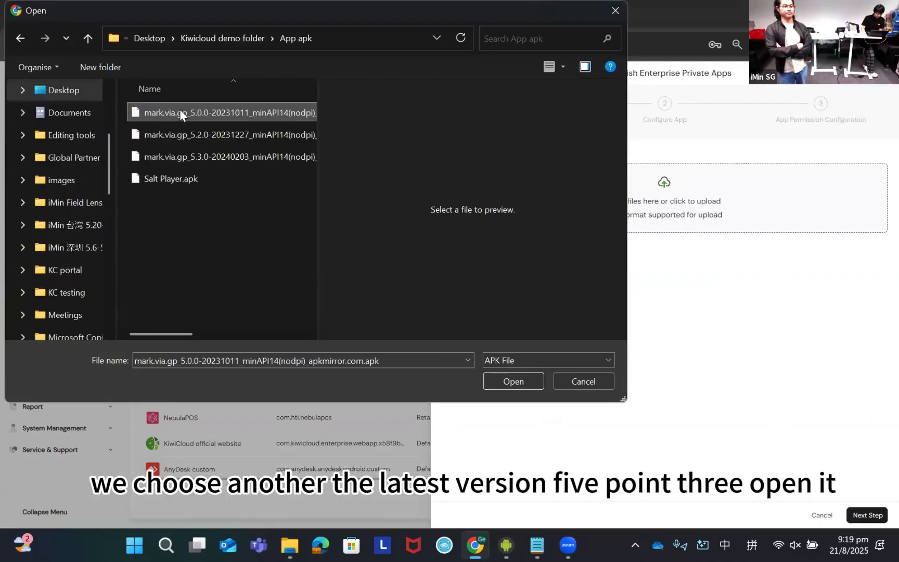
{"action": "left_click", "coordinate": [214, 157]}
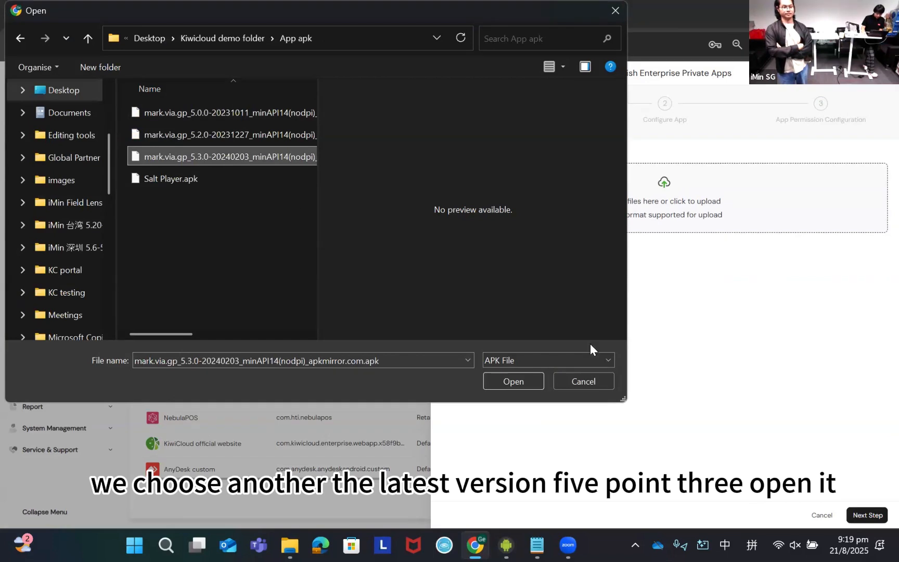
{"action": "left_click", "coordinate": [503, 382]}
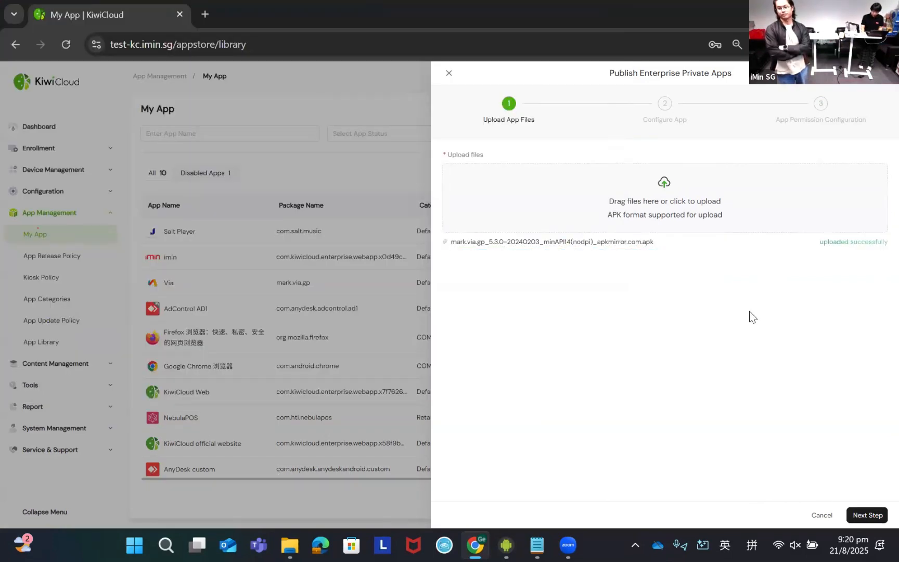
- Set Via's app category to Default and supported devices to "all", and submit the app for publishing
{"action": "left_click", "coordinate": [877, 515]}
{"action": "left_click", "coordinate": [559, 320]}
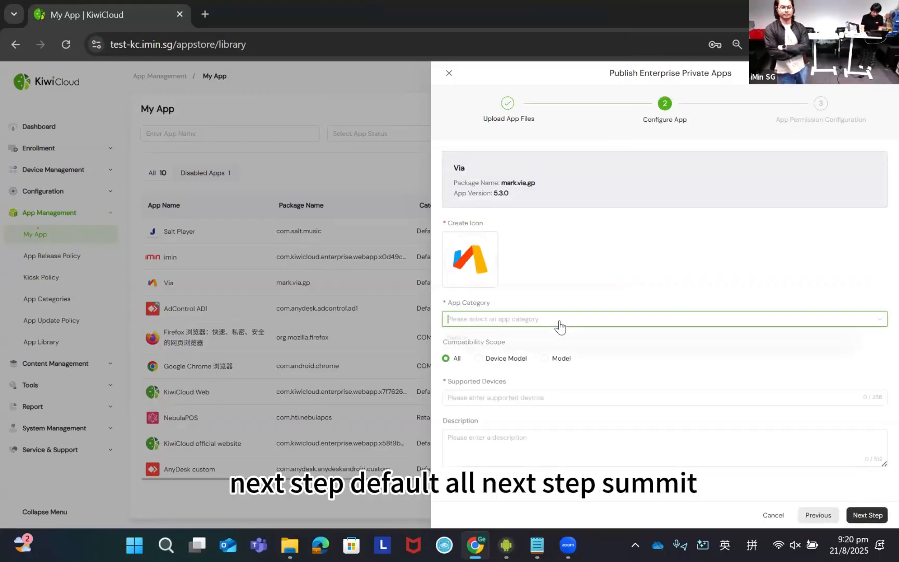
{"action": "left_click", "coordinate": [515, 339]}
{"action": "left_click", "coordinate": [478, 397]}
{"action": "type", "text": "all"}
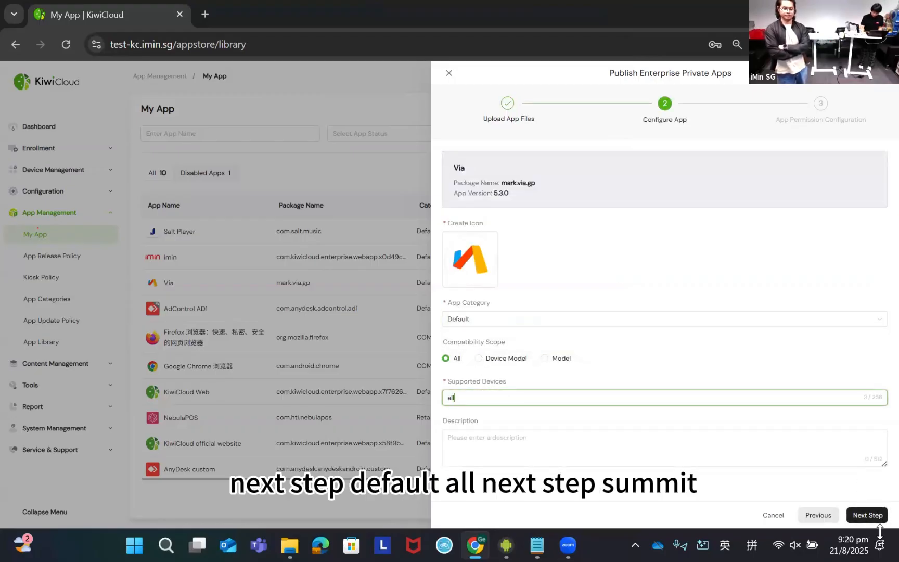
{"action": "left_click", "coordinate": [867, 515]}
{"action": "left_click", "coordinate": [866, 509]}
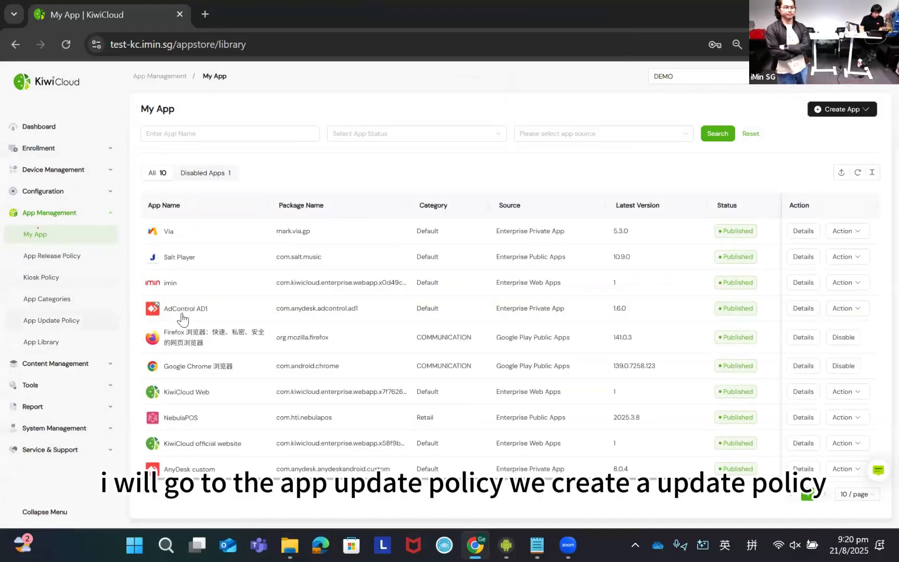
- Start a KC app update policy named KMA-updateAPP with Via version 5.3.0 selected
{"action": "left_click", "coordinate": [55, 320]}
{"action": "mouse_move", "coordinate": [850, 119]}
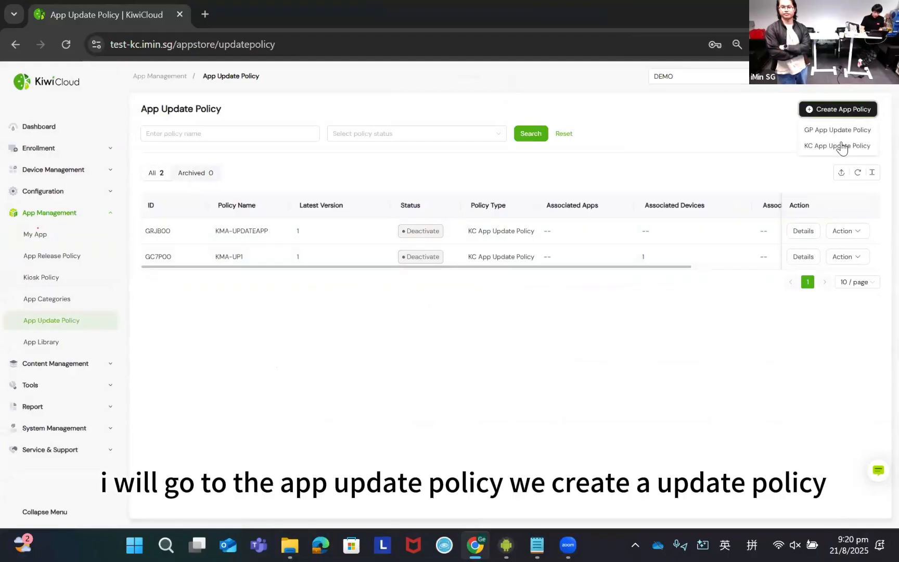
{"action": "left_click", "coordinate": [840, 146]}
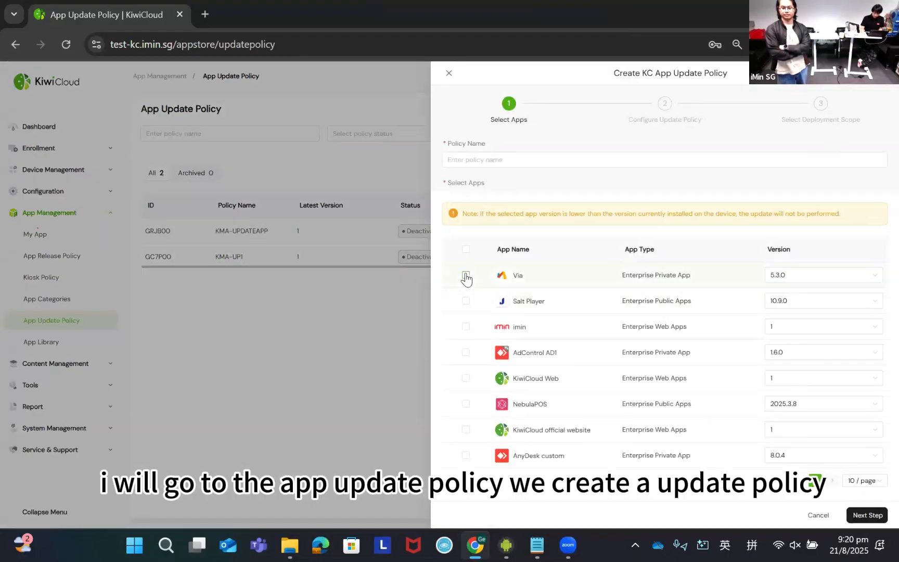
{"action": "left_click", "coordinate": [466, 275]}
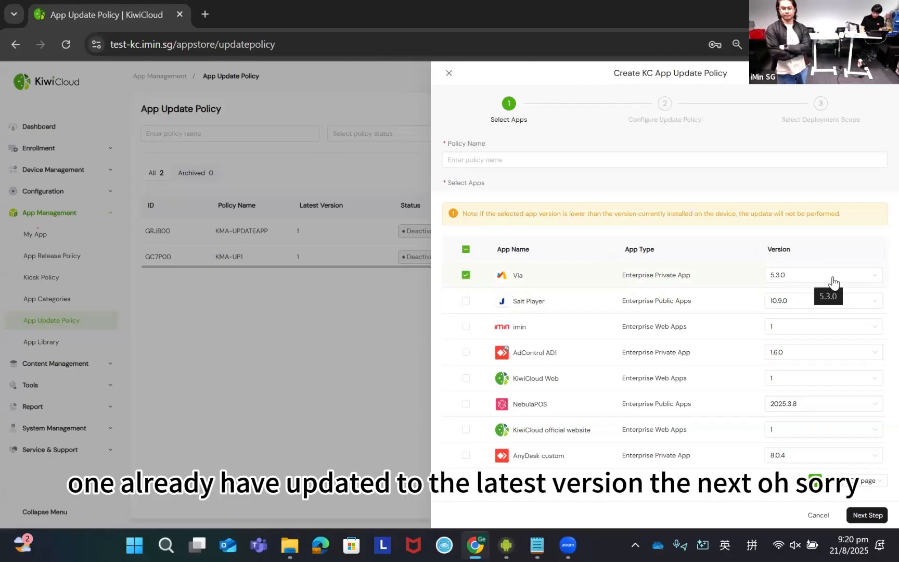
{"action": "left_click", "coordinate": [875, 515]}
{"action": "left_click", "coordinate": [669, 164]}
{"action": "type", "text": "K"}
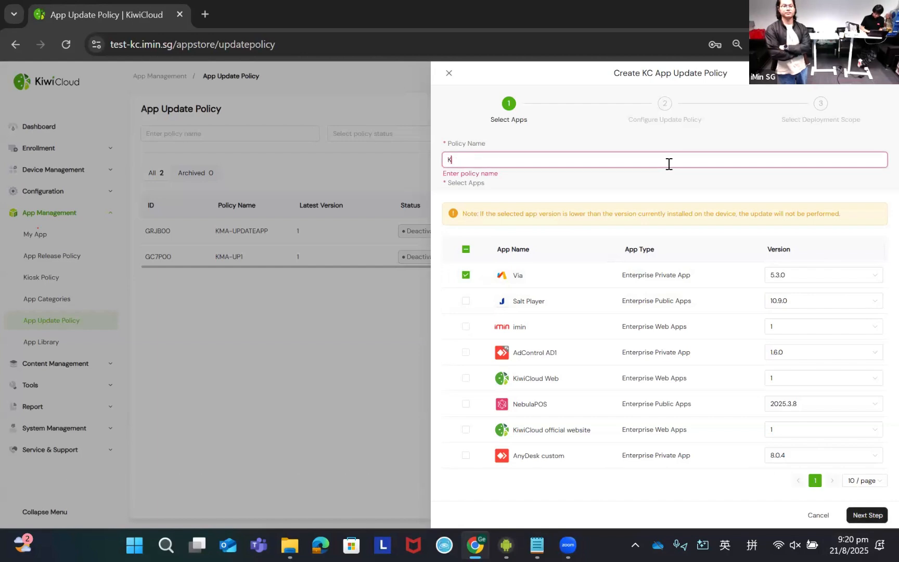
{"action": "type", "text": "MA-updateAPP"}
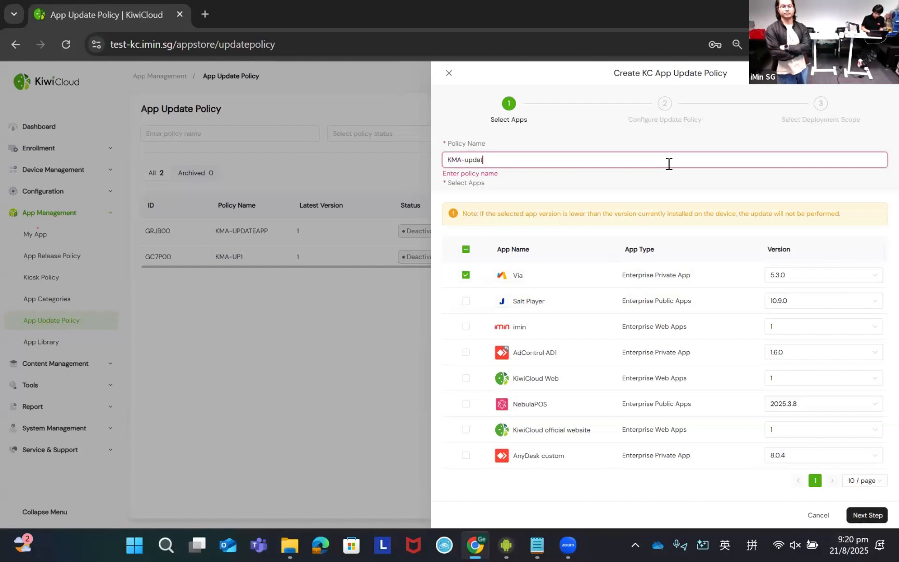
- Accept the Via app selection and enable the compliance check in the update policy's configuration, keeping its default options
{"action": "left_click", "coordinate": [874, 516]}
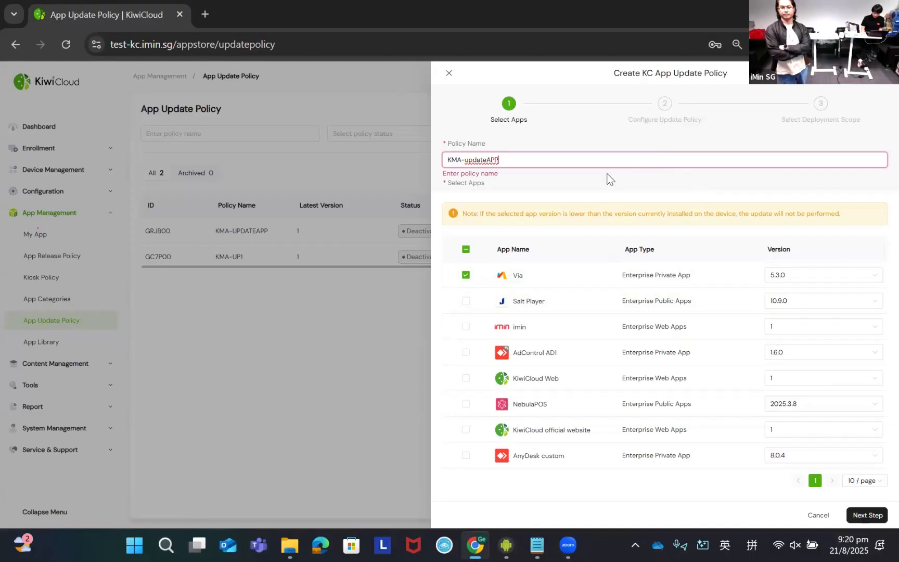
{"action": "left_click", "coordinate": [868, 515]}
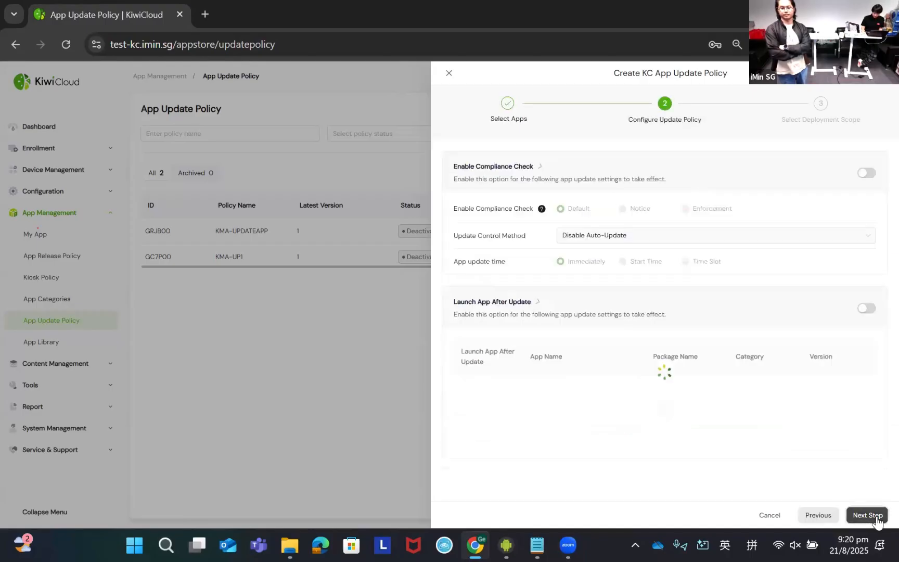
{"action": "left_click", "coordinate": [874, 173]}
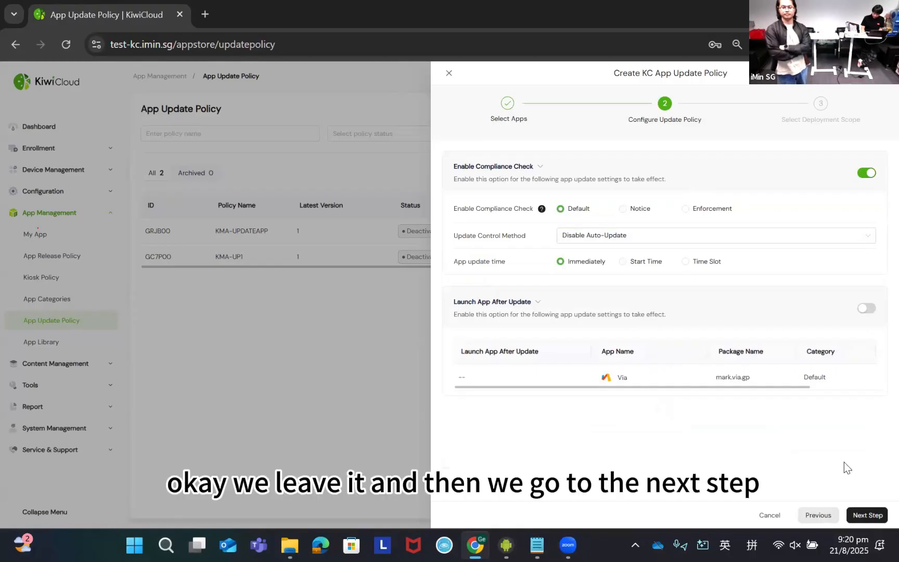
{"action": "left_click", "coordinate": [868, 514]}
- Set the deployment scope to Targeted Deployment for the device KMA-NTF211NL1451F0034 and submit the update policy
{"action": "left_click", "coordinate": [504, 160]}
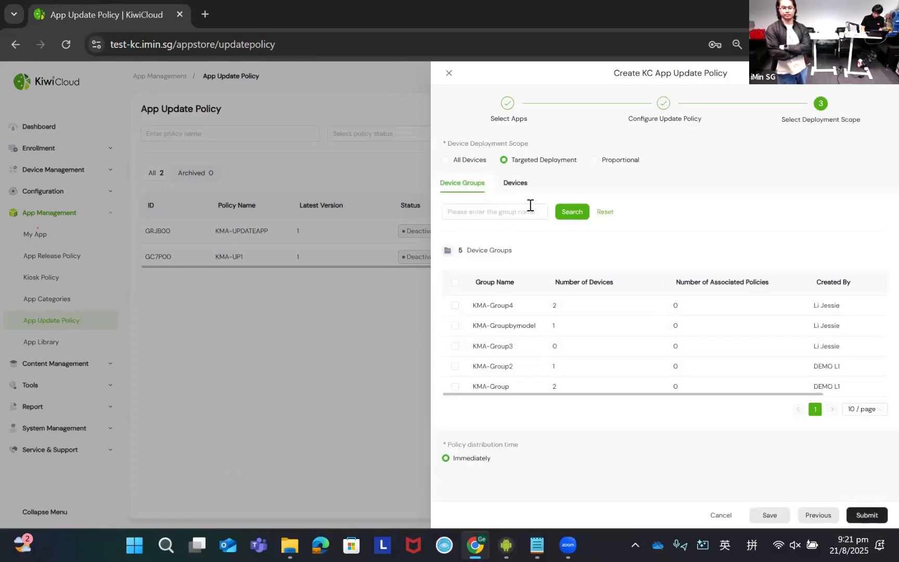
{"action": "left_click", "coordinate": [515, 182]}
{"action": "left_click", "coordinate": [455, 306]}
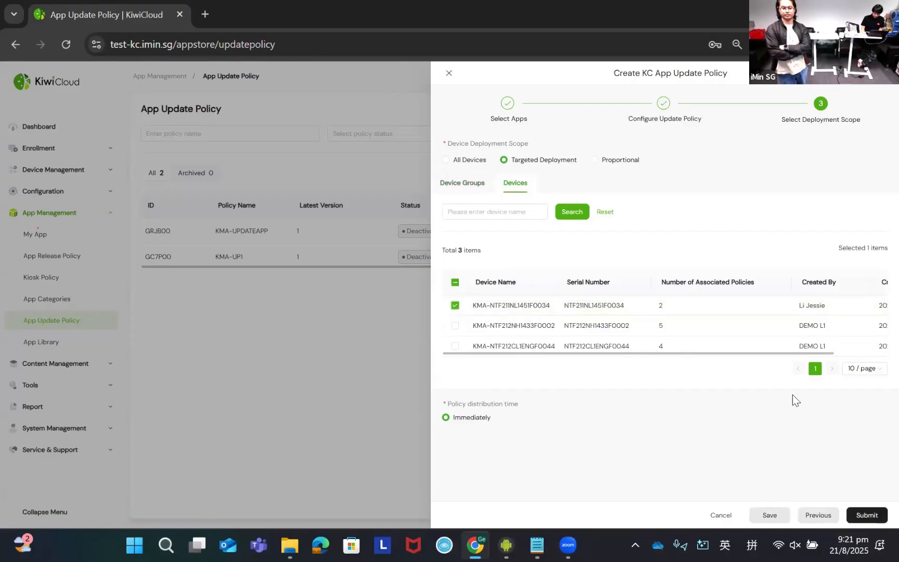
{"action": "left_click", "coordinate": [866, 514]}
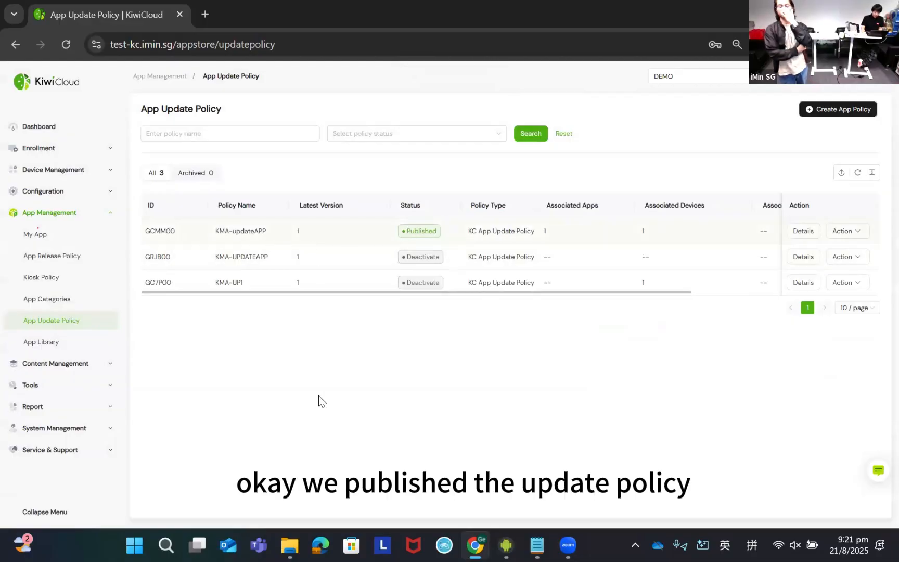
- Review the installation progress in the details of the KMA-updateAPP policy
{"action": "left_click", "coordinate": [804, 231]}
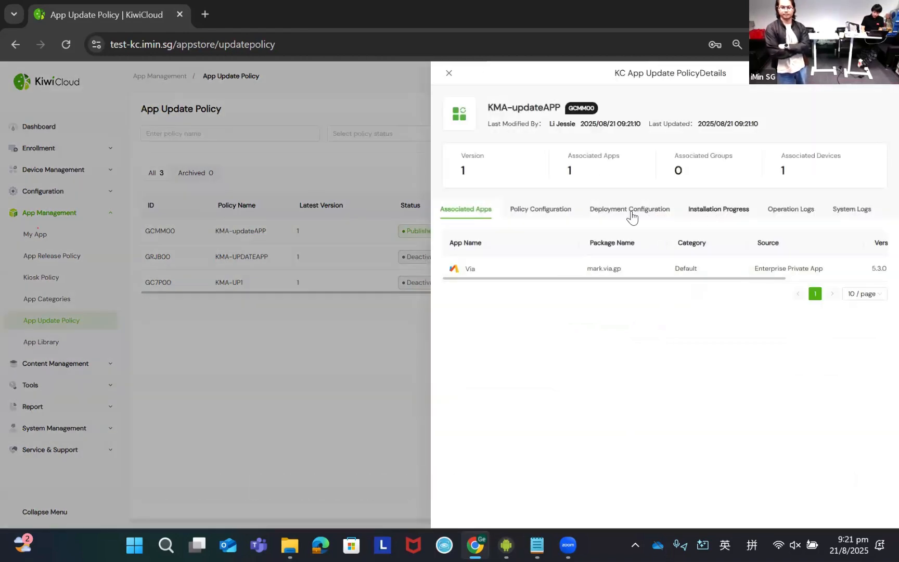
{"action": "left_click", "coordinate": [701, 214]}
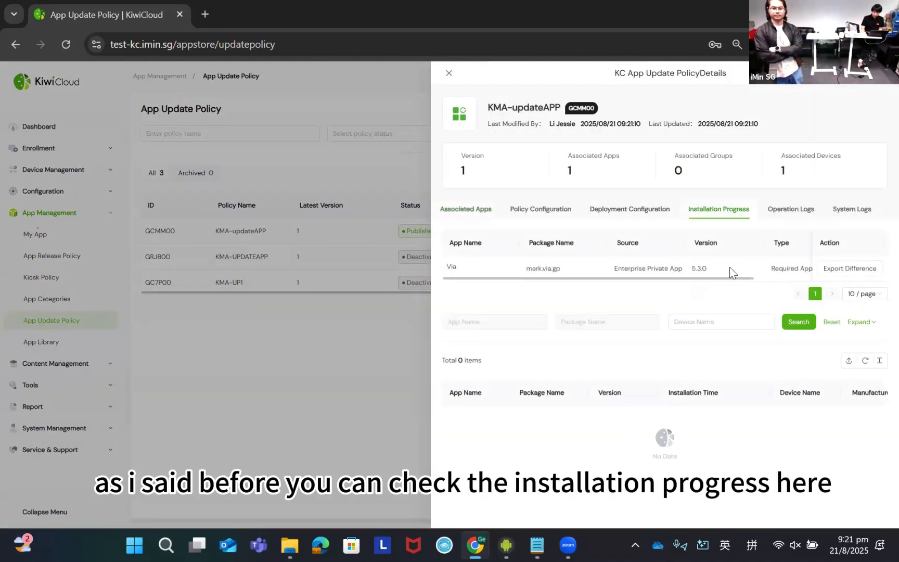
{"action": "left_click_drag", "start_coordinate": [720, 281], "coordinate": [859, 281]}
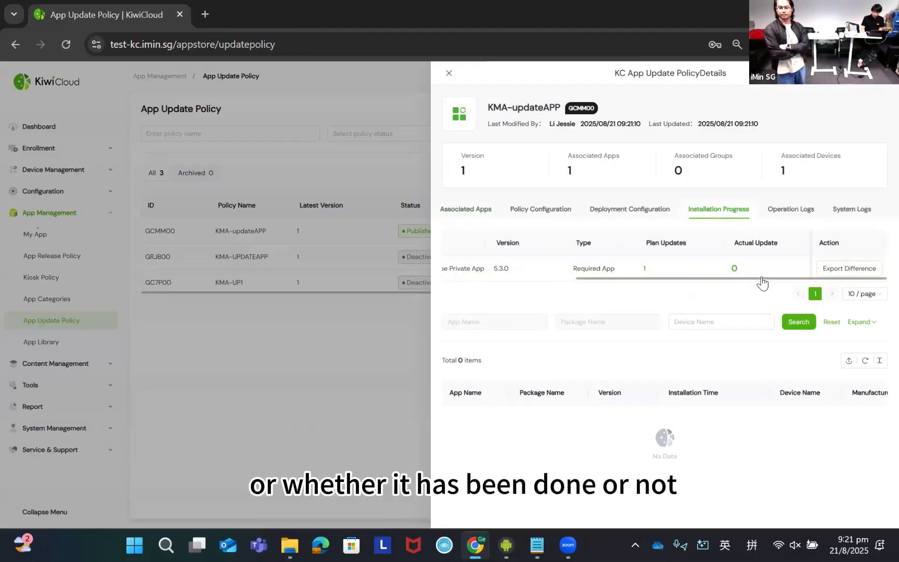
{"action": "left_click_drag", "start_coordinate": [762, 279], "coordinate": [631, 278]}
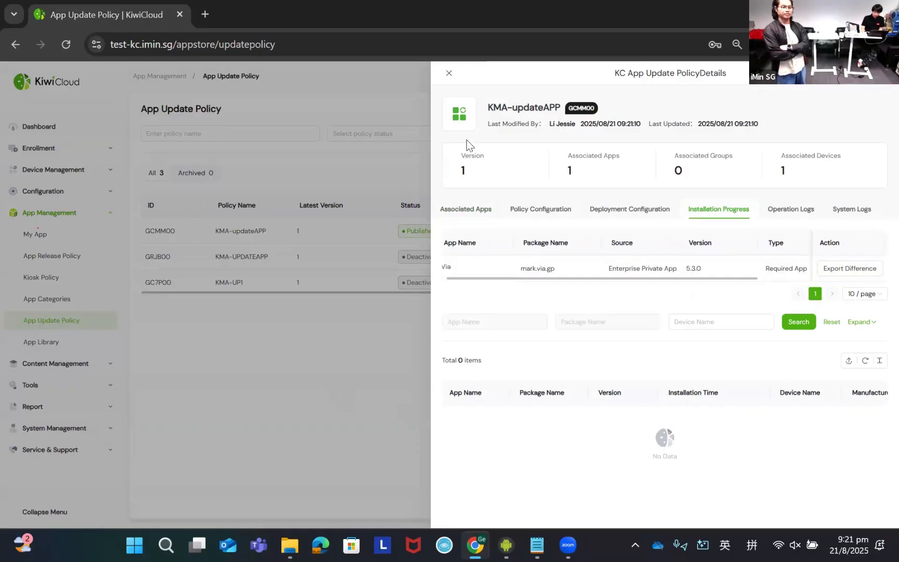
{"action": "left_click", "coordinate": [449, 73]}
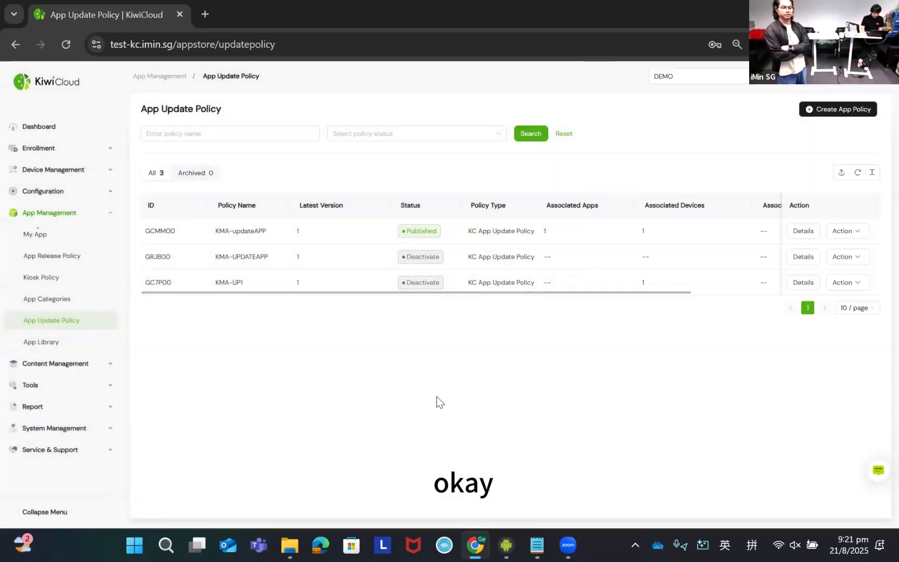
- Switch to the mirrored device Phone-NTF211NL1451F0034 and check the installed version in Via's app info
{"action": "key", "text": "alt+Tab"}
{"action": "key", "text": "alt+Tab"}
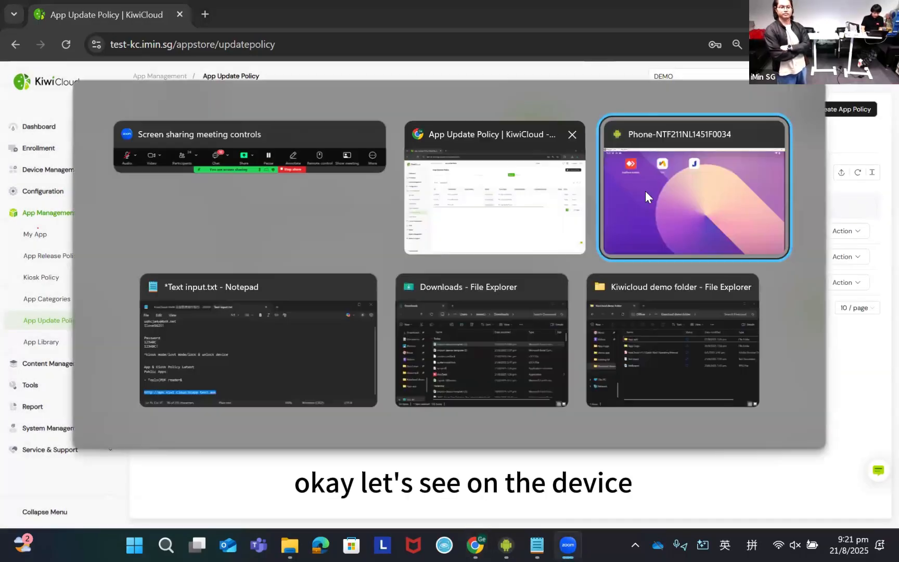
{"action": "left_click", "coordinate": [646, 191]}
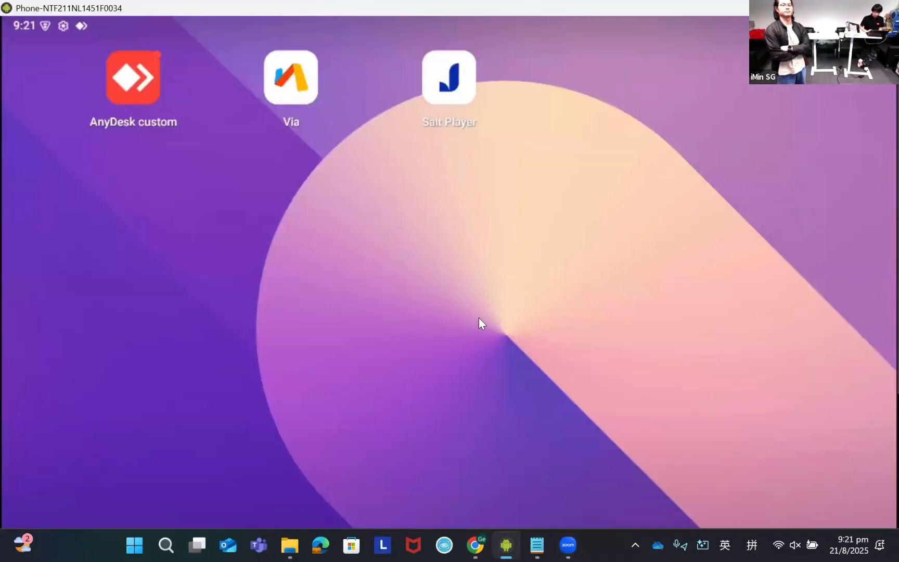
{"action": "left_click", "coordinate": [290, 82]}
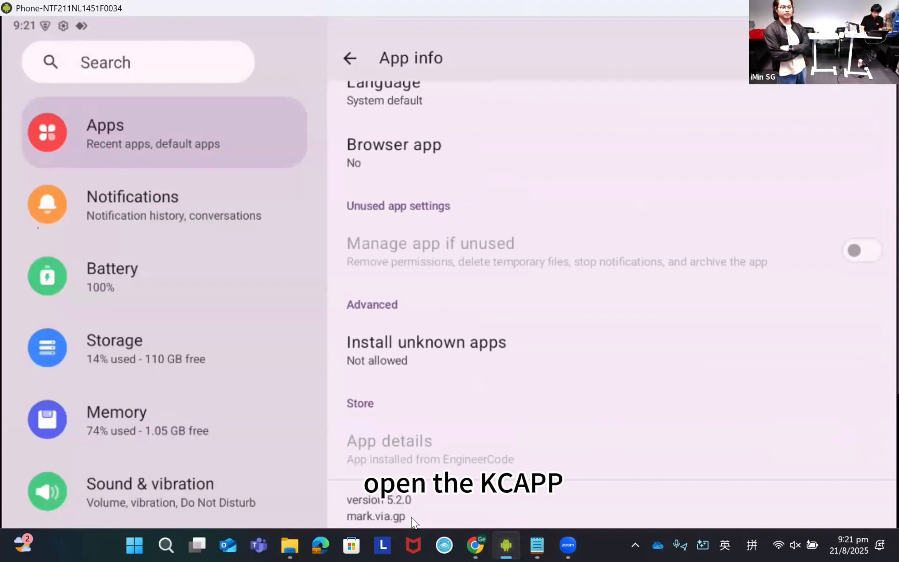
- Return to KiwiCloud in the browser and recheck KMA-updateAPP's associated app and its planned versus actual updates
{"action": "key", "text": "alt+Tab"}
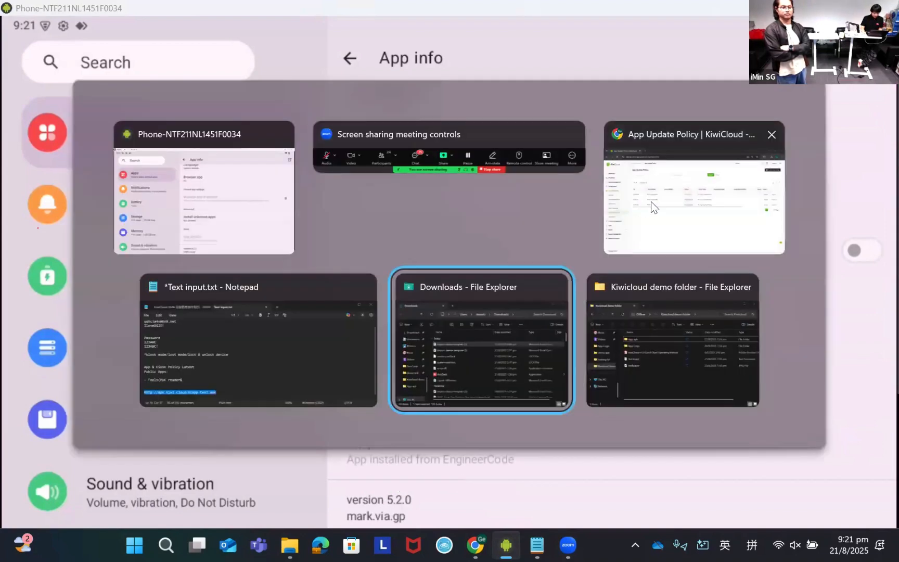
{"action": "key", "text": "alt+Tab"}
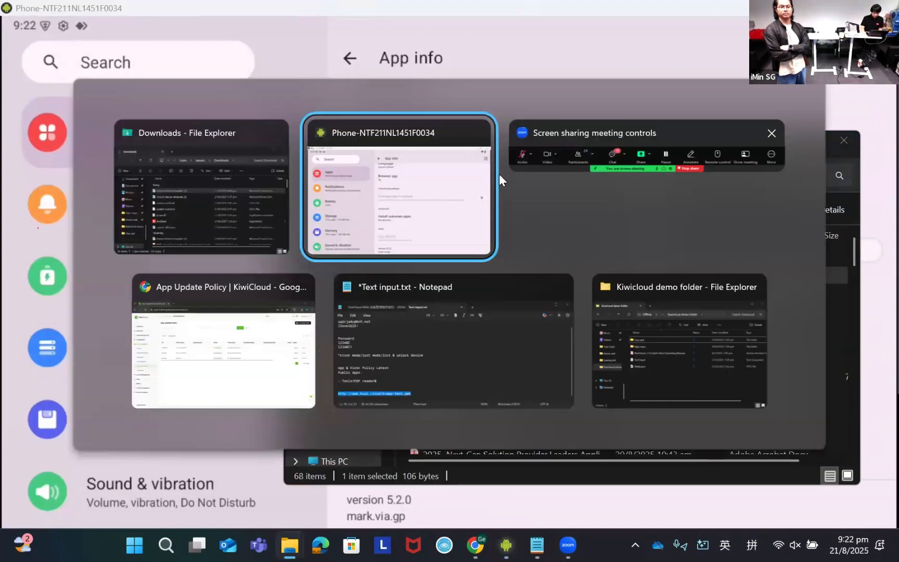
{"action": "key", "text": "alt+Tab"}
{"action": "key", "text": "Tab"}
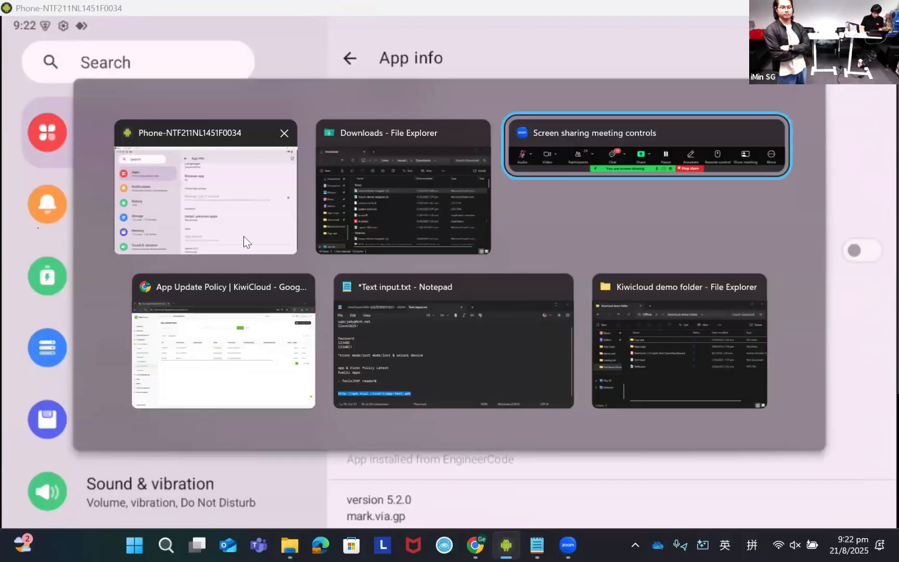
{"action": "key", "text": "alt+Tab"}
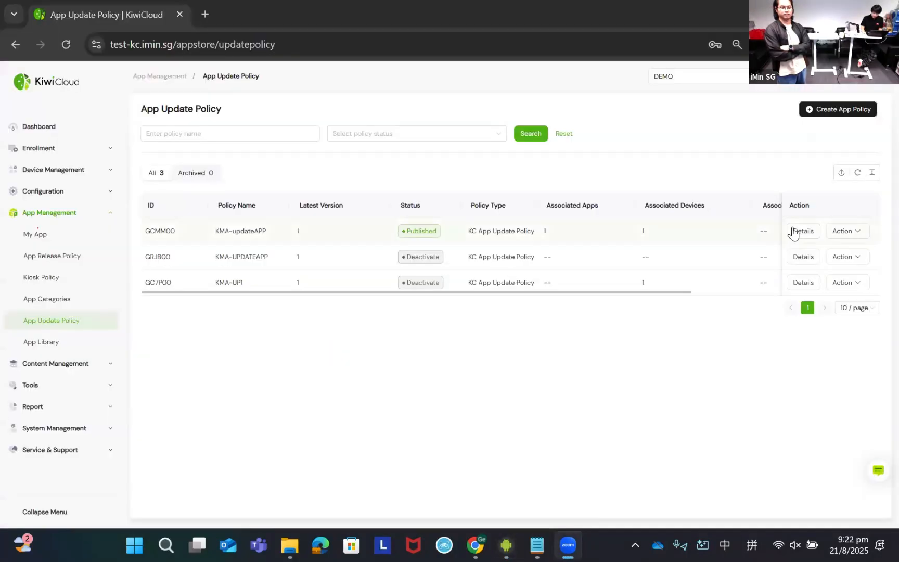
{"action": "scroll", "coordinate": [737, 248], "scroll_direction": "right", "scroll_amount": 5}
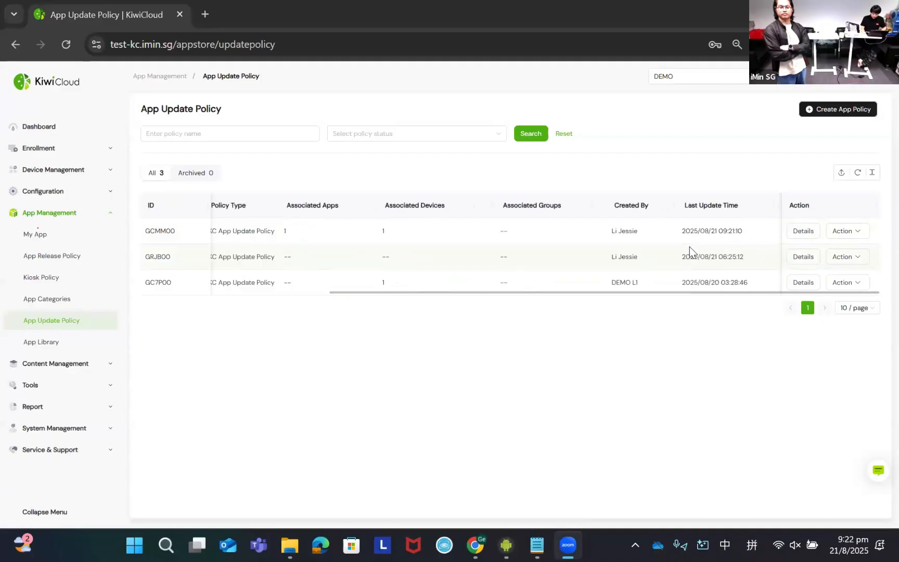
{"action": "left_click", "coordinate": [804, 234]}
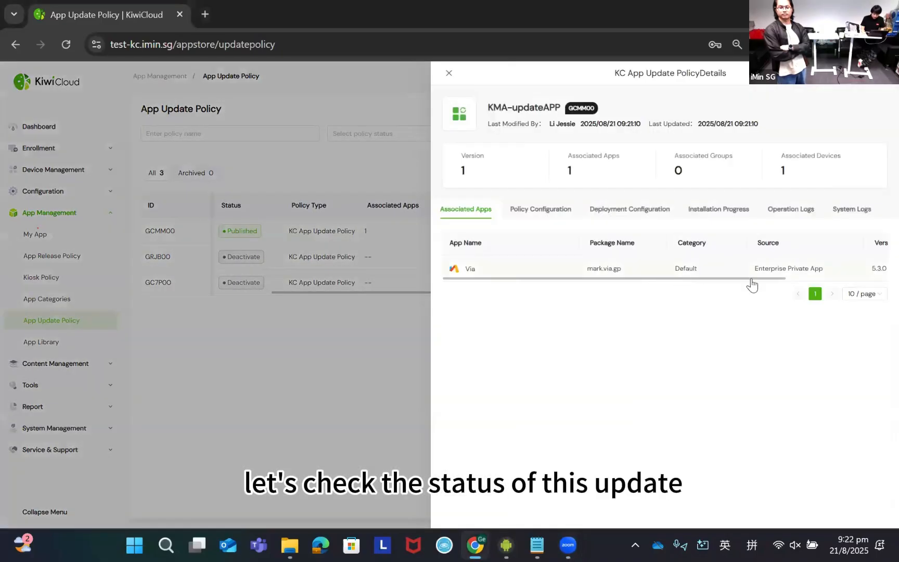
{"action": "left_click_drag", "start_coordinate": [728, 279], "coordinate": [835, 275]}
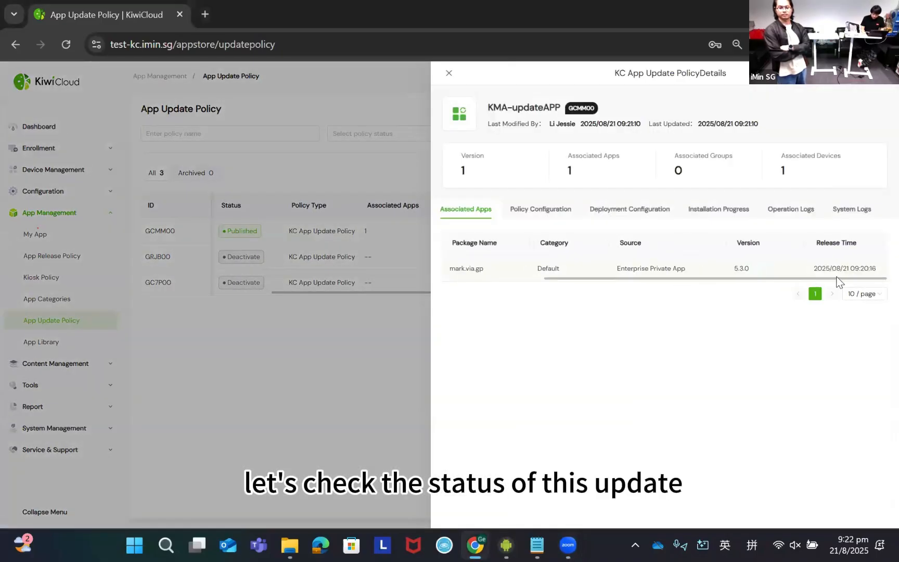
{"action": "left_click", "coordinate": [728, 213]}
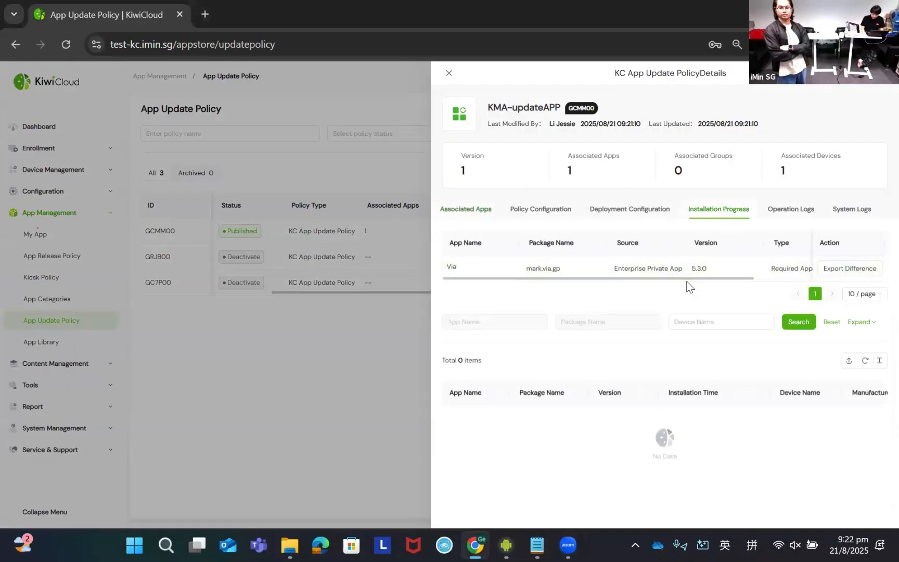
{"action": "left_click_drag", "start_coordinate": [690, 284], "coordinate": [823, 280]}
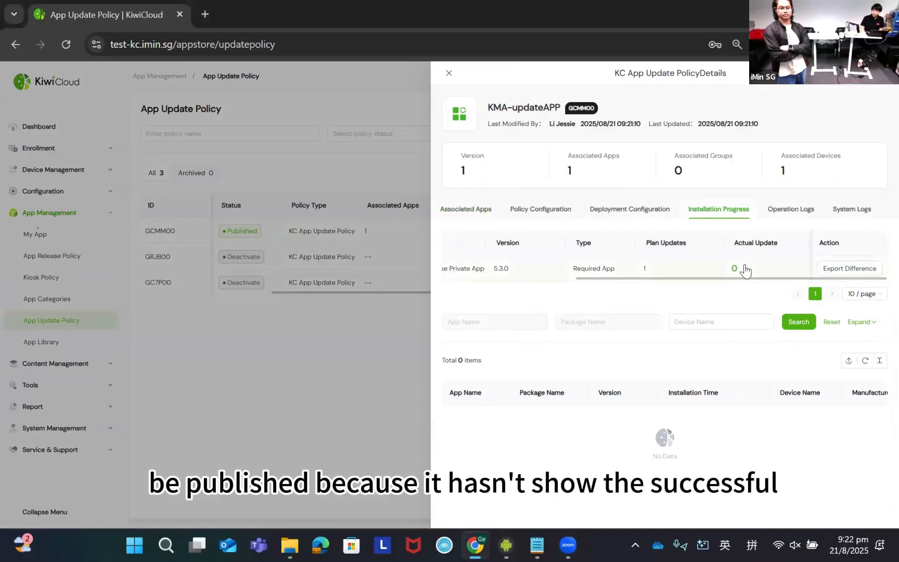
{"action": "left_click_drag", "start_coordinate": [733, 280], "coordinate": [401, 414]}
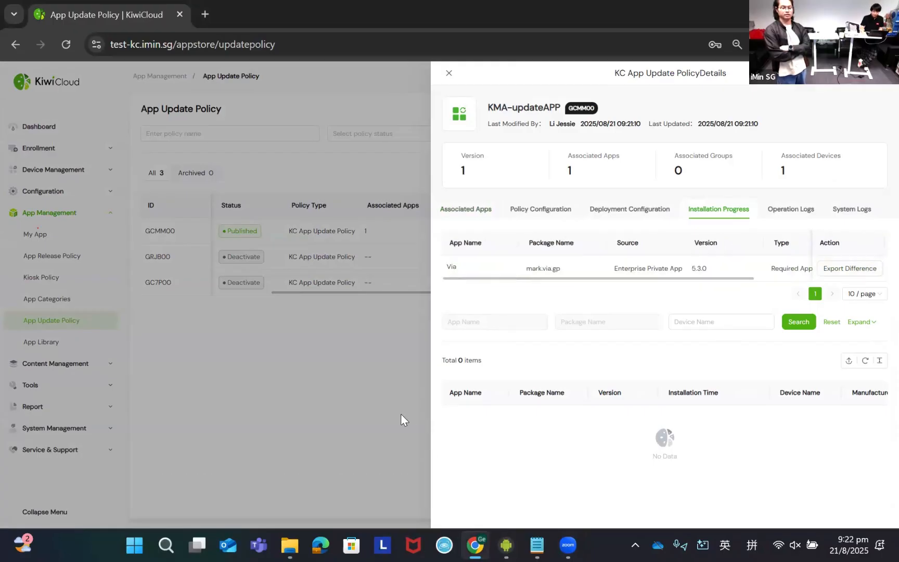
{"action": "left_click", "coordinate": [448, 74]}
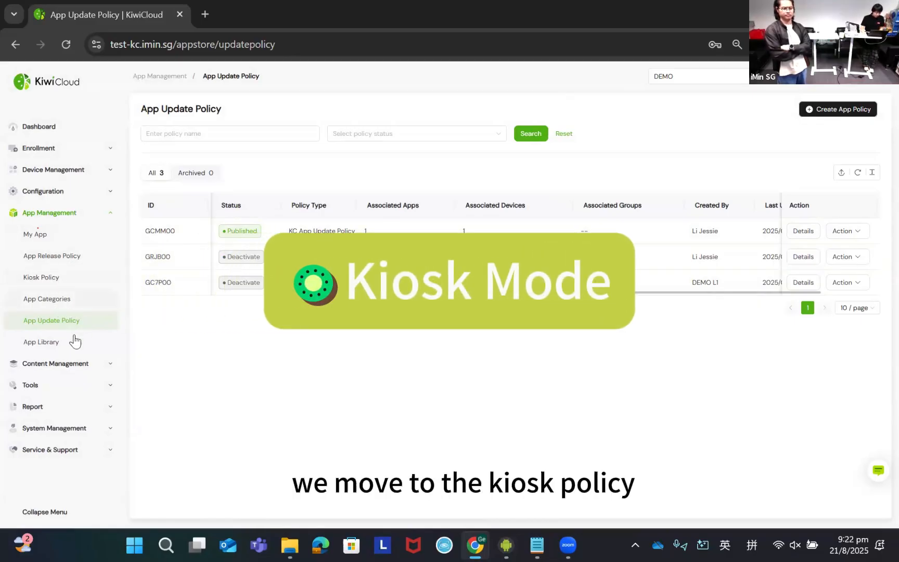
- Start a new KMA kiosk policy and name it KMA-kiosk1
{"action": "left_click", "coordinate": [62, 280]}
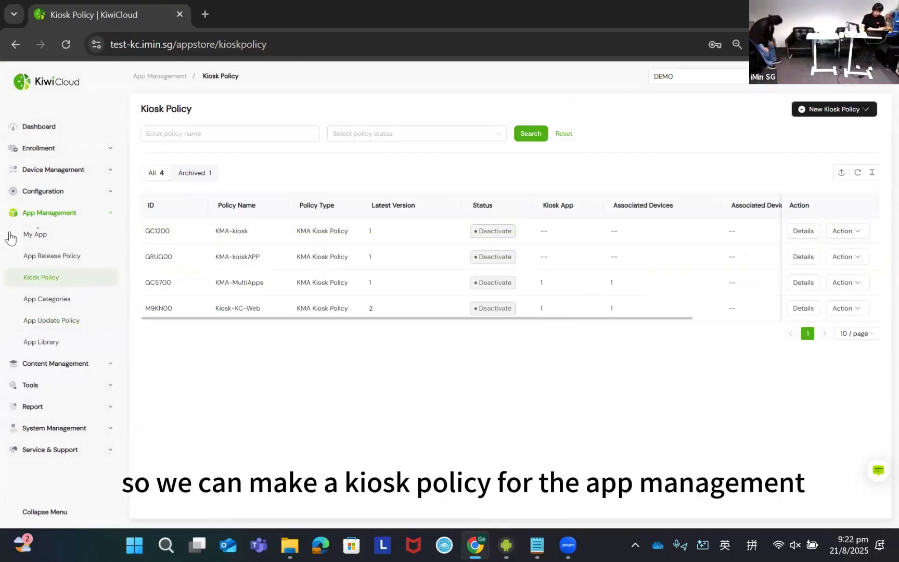
{"action": "left_click", "coordinate": [834, 110]}
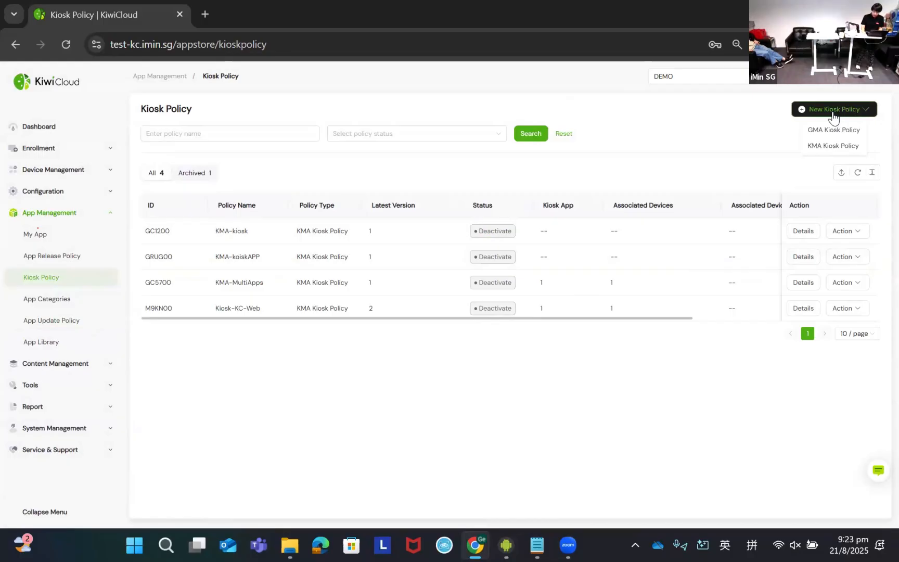
{"action": "left_click", "coordinate": [833, 146]}
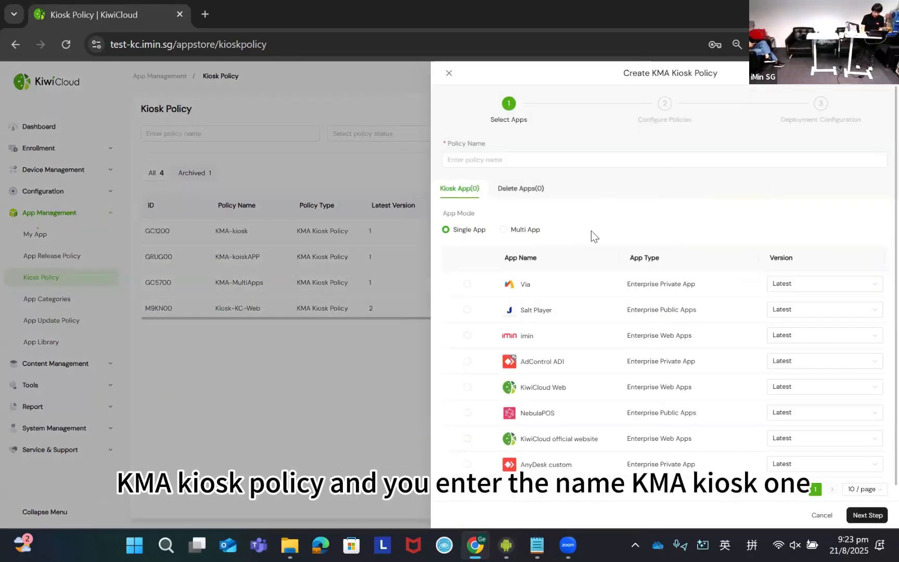
{"action": "left_click", "coordinate": [601, 159]}
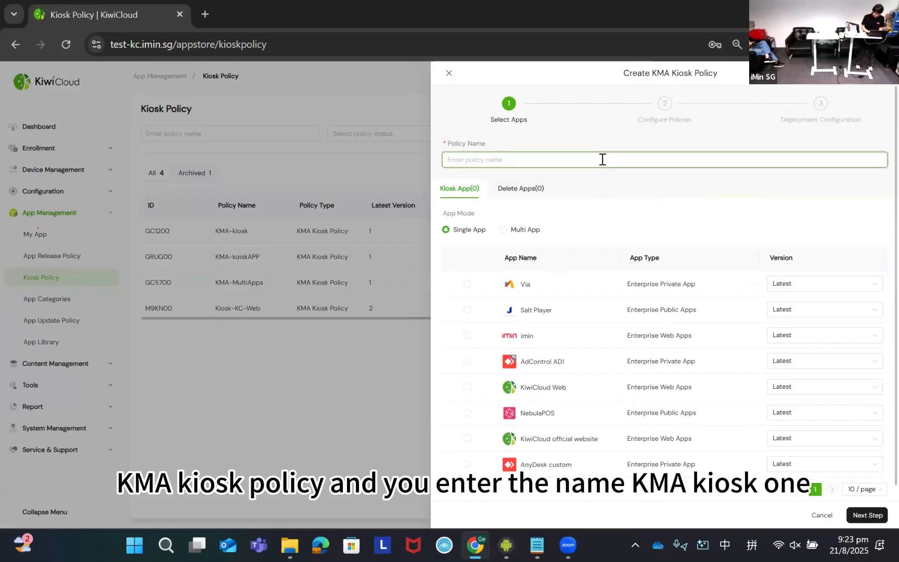
{"action": "type", "text": "KMA-kiosk1"}
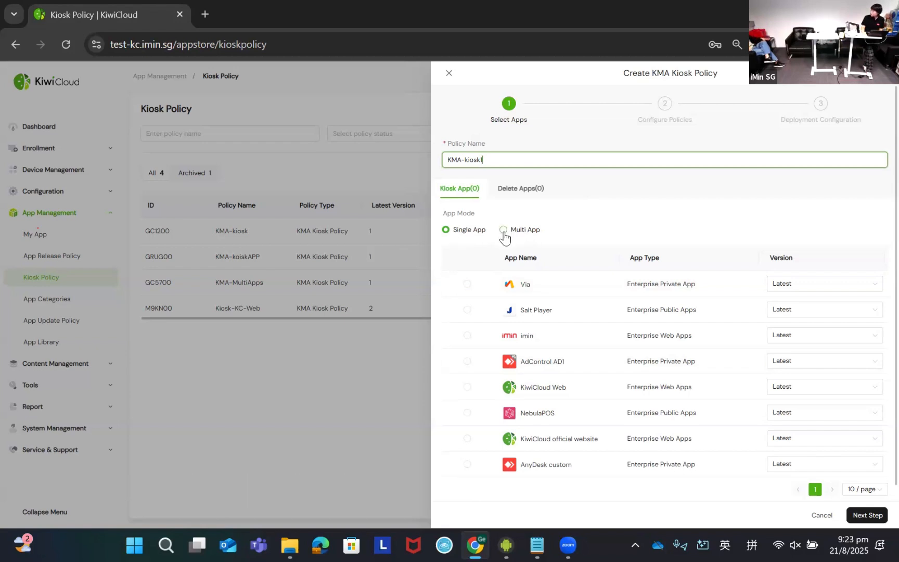
- Choose Salt Player as the kiosk app in Single App mode and proceed to the policy configuration
{"action": "left_click", "coordinate": [458, 231]}
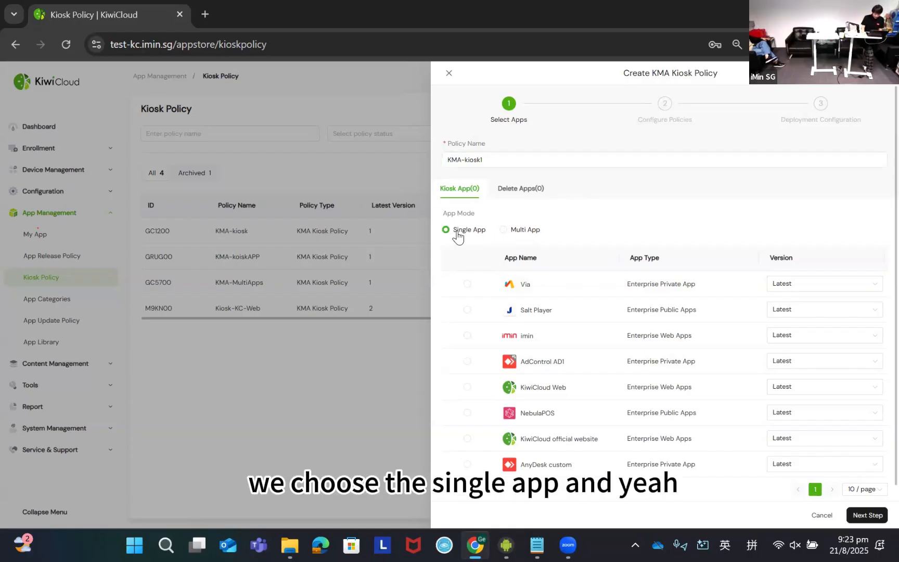
{"action": "scroll", "coordinate": [489, 291], "scroll_direction": "down", "scroll_amount": 1}
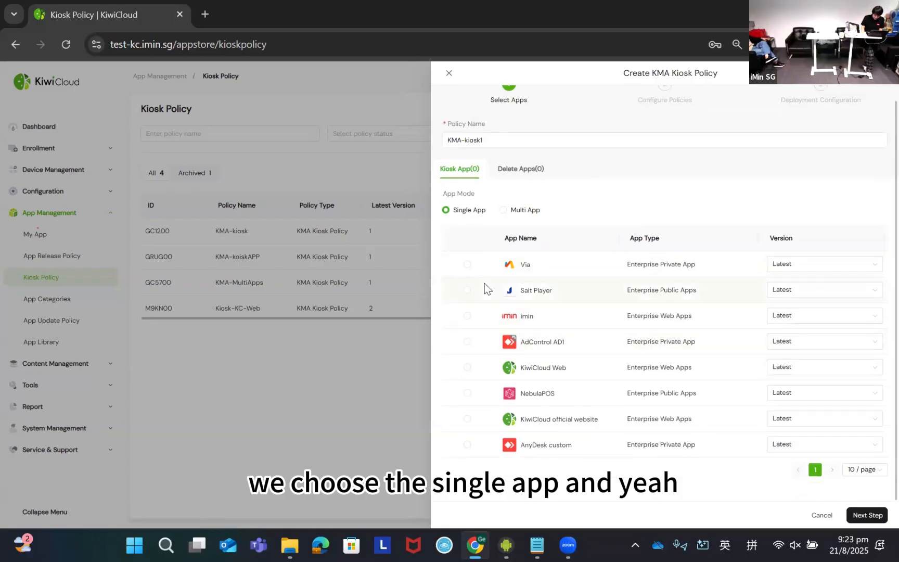
{"action": "left_click", "coordinate": [467, 290]}
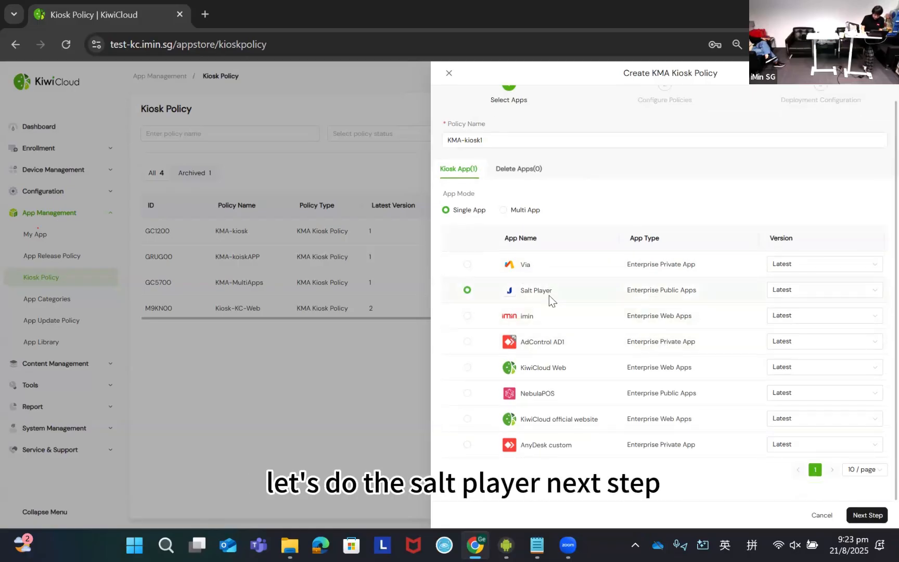
{"action": "left_click", "coordinate": [863, 514]}
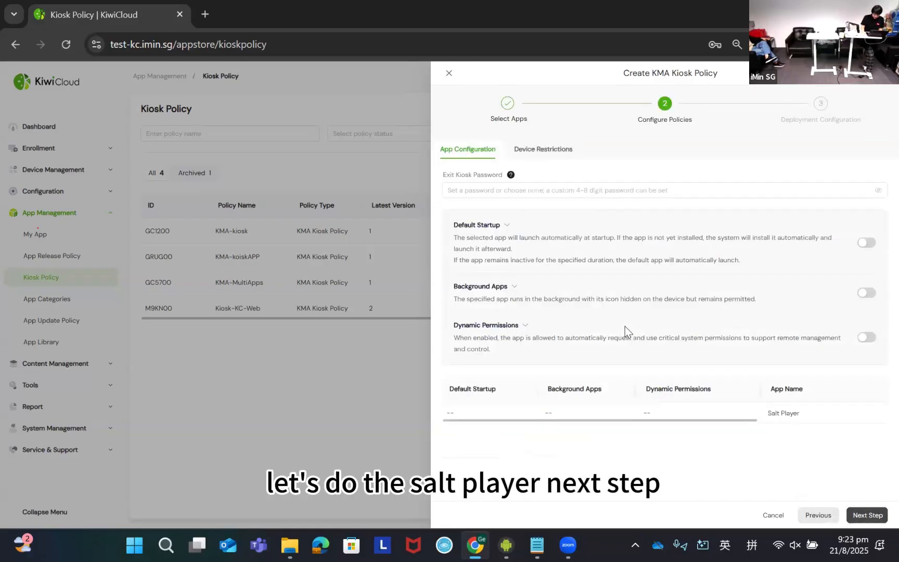
- Enter the exit kiosk password for the policy and proceed to the deployment configuration
{"action": "left_click", "coordinate": [541, 190]}
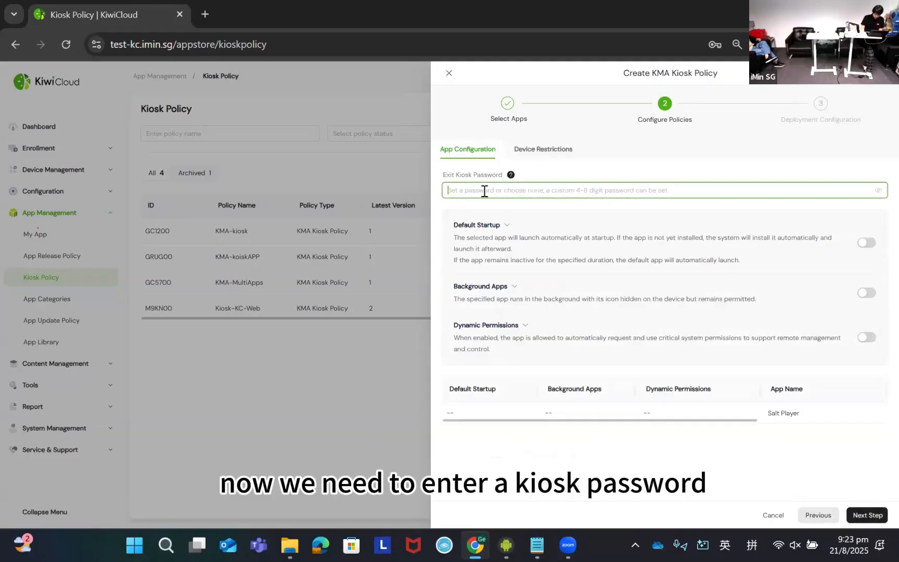
{"action": "type", "text": "12"}
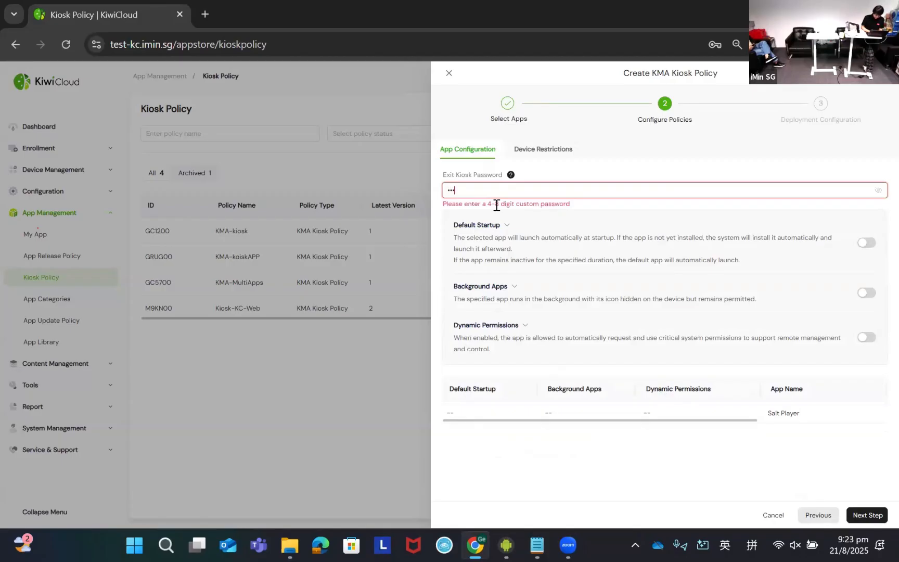
{"action": "type", "text": "3456"}
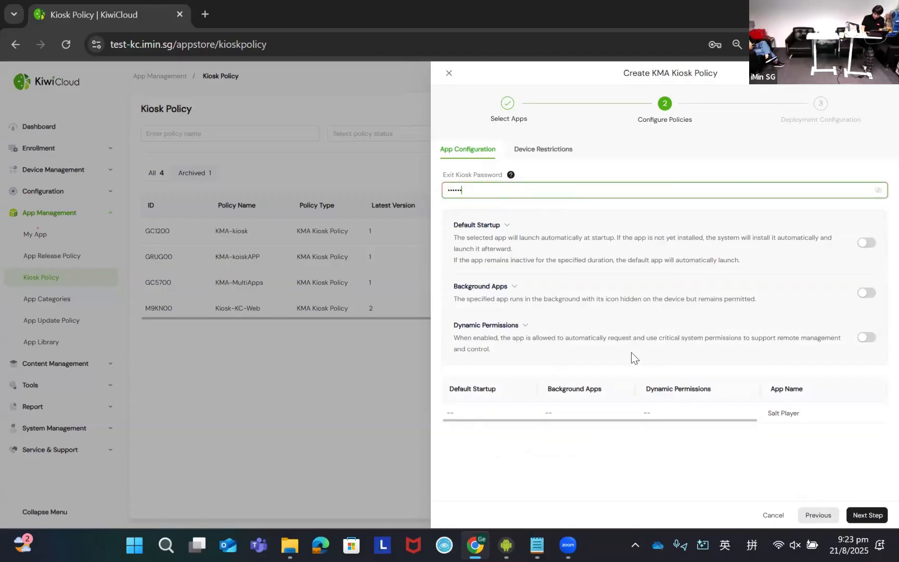
{"action": "left_click", "coordinate": [877, 517]}
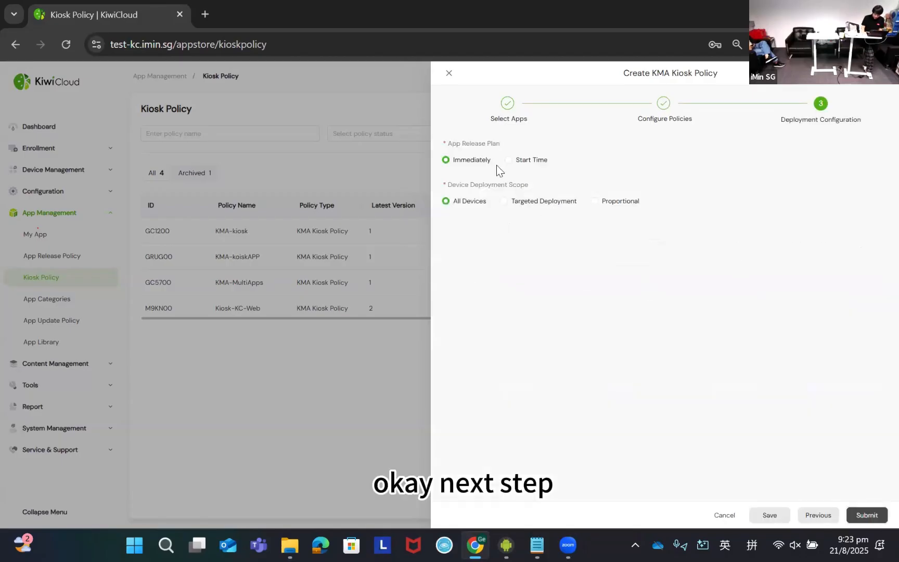
- Target the immediate release at device KMA-NTF211NL1451F0034 only and submit the kiosk policy
{"action": "left_click", "coordinate": [503, 201]}
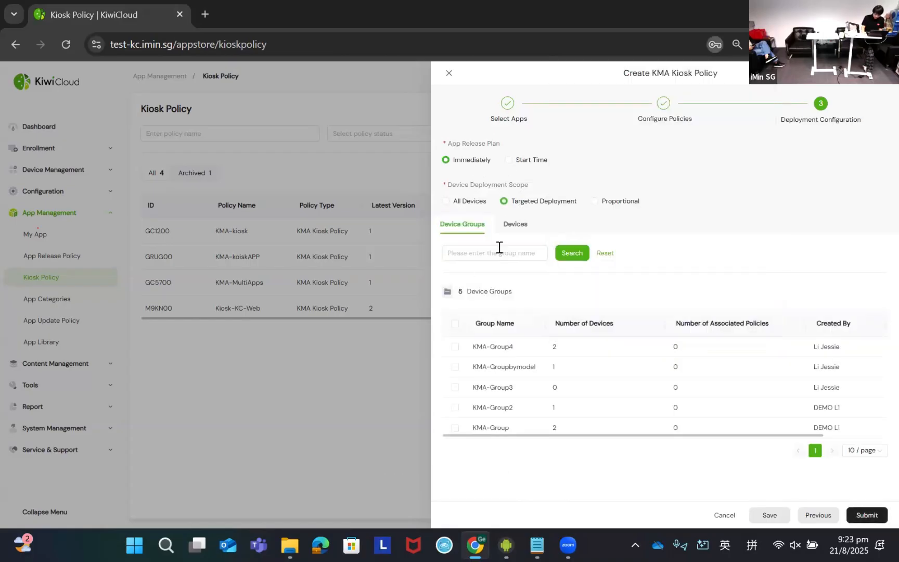
{"action": "left_click", "coordinate": [515, 224]}
{"action": "left_click", "coordinate": [455, 347]}
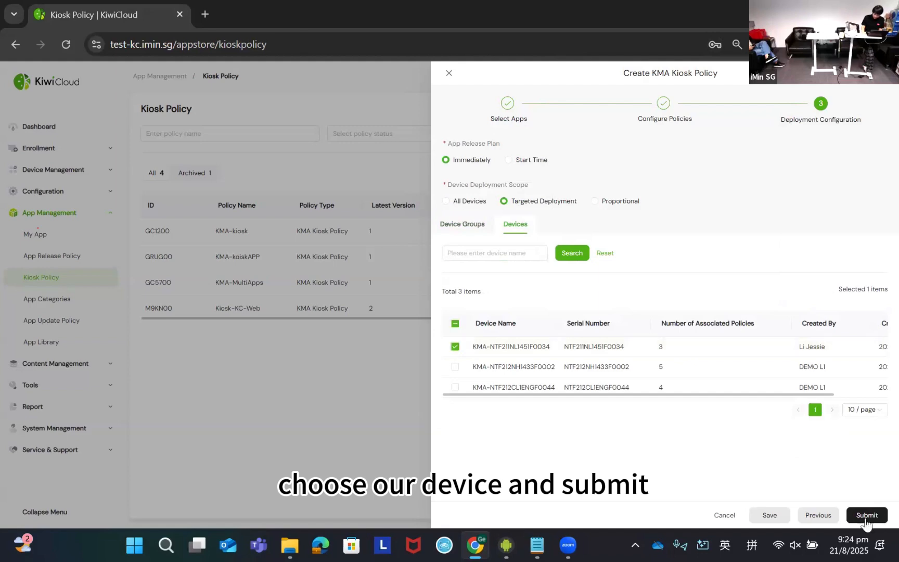
{"action": "left_click", "coordinate": [876, 515]}
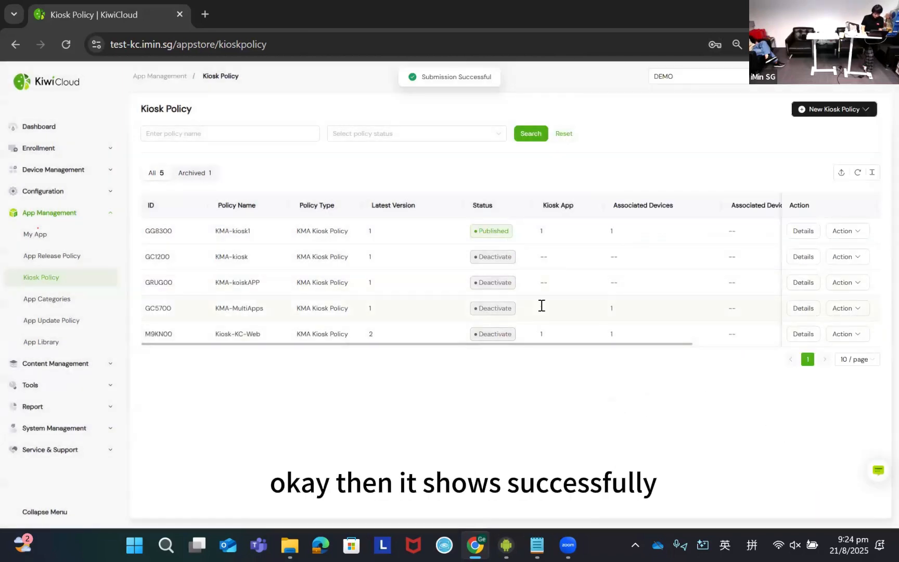
- Switch to the mirrored device Phone-NTF211NL1451F0034 and agree to Salt Player's terms and privacy policy
{"action": "key", "text": "alt+Tab"}
{"action": "key", "text": "alt+Tab"}
{"action": "key", "text": "alt+Tab"}
{"action": "key", "text": "alt+Tab"}
{"action": "key", "text": "alt+Tab"}
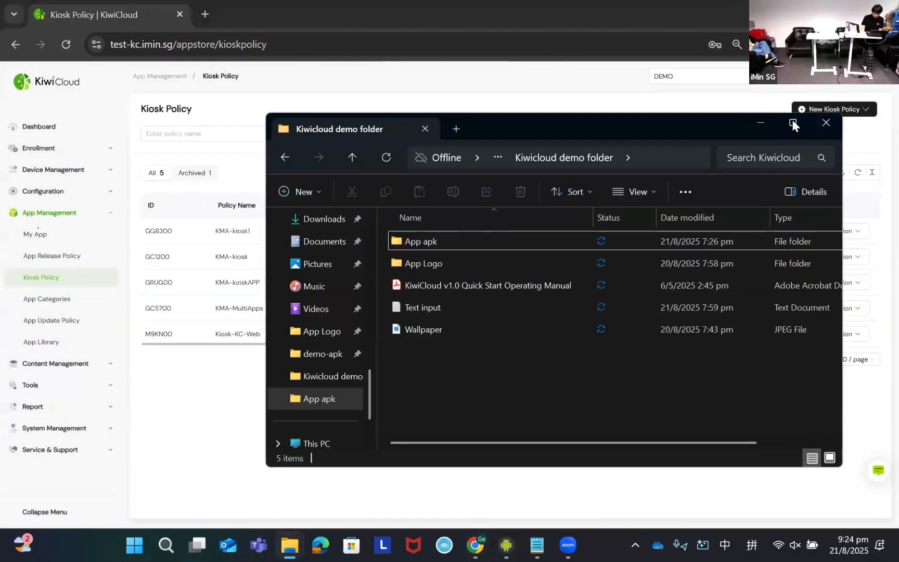
{"action": "key", "text": "alt+Tab"}
{"action": "key", "text": "alt+Tab"}
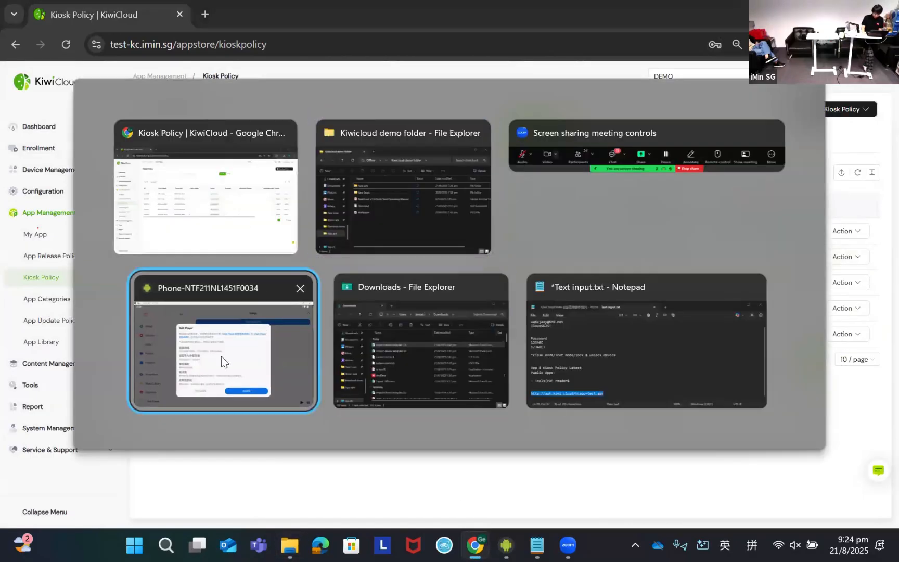
{"action": "left_click", "coordinate": [221, 356]}
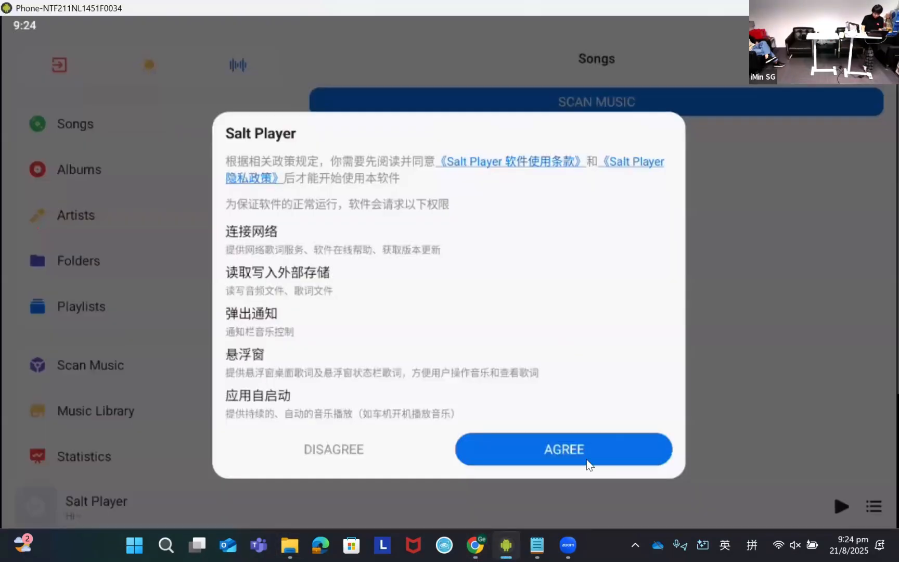
{"action": "left_click", "coordinate": [637, 437]}
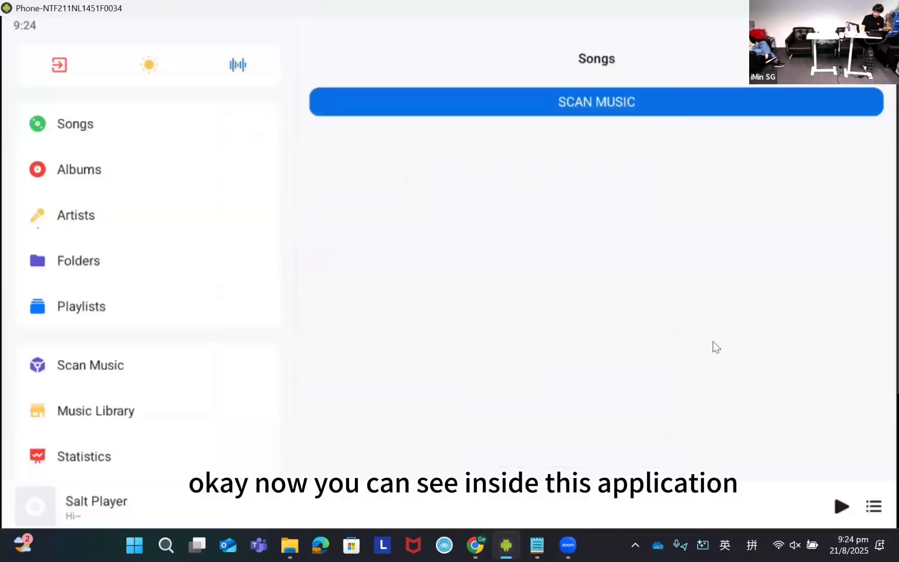
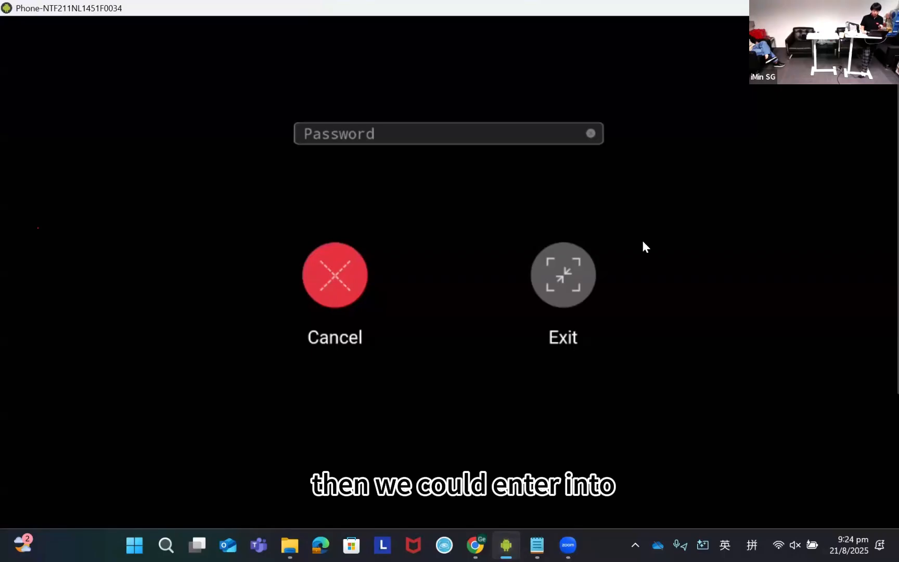
- Enter the exit kiosk password on the mirrored device and leave kiosk mode
{"action": "left_click", "coordinate": [408, 134]}
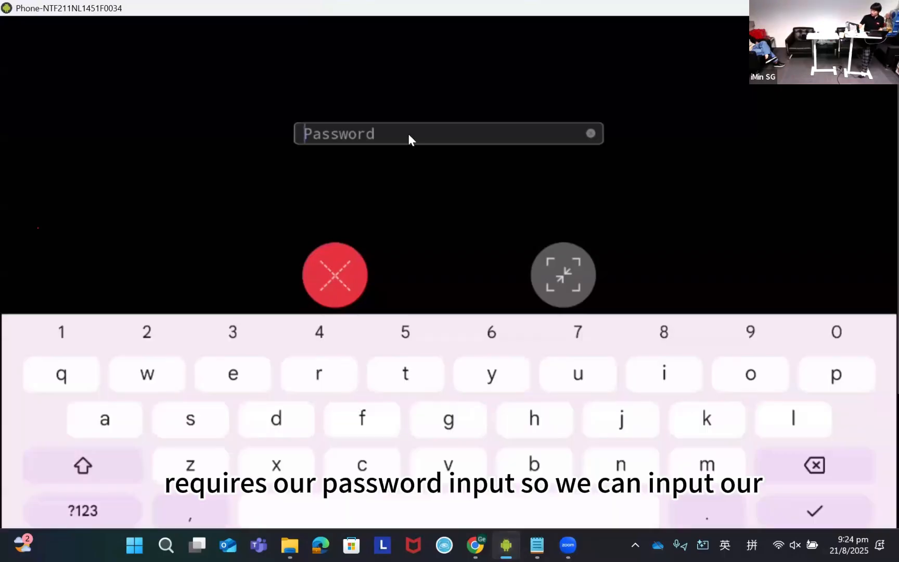
{"action": "type", "text": "123"}
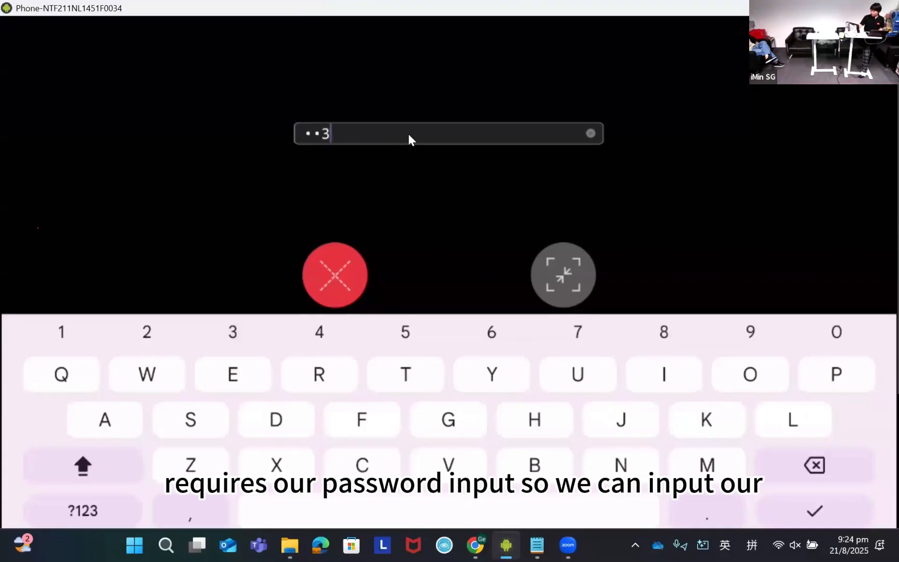
{"action": "type", "text": "ABC"}
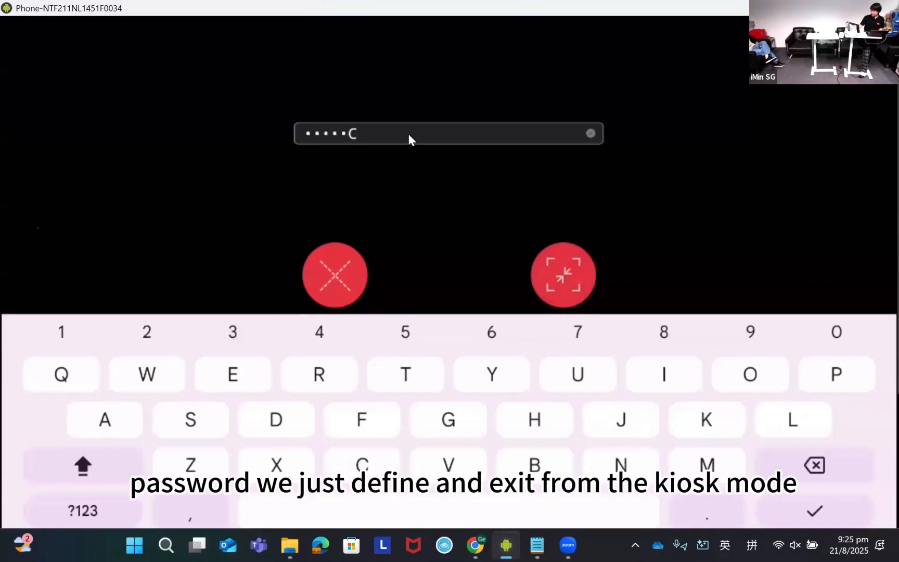
{"action": "key", "text": "Return"}
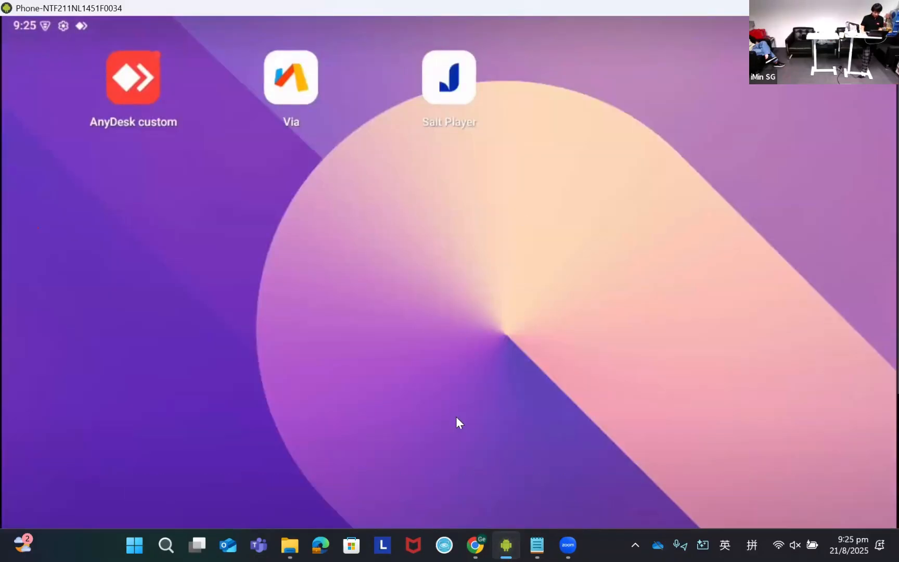
{"action": "key", "text": "alt+Tab"}
{"action": "key", "text": "Escape"}
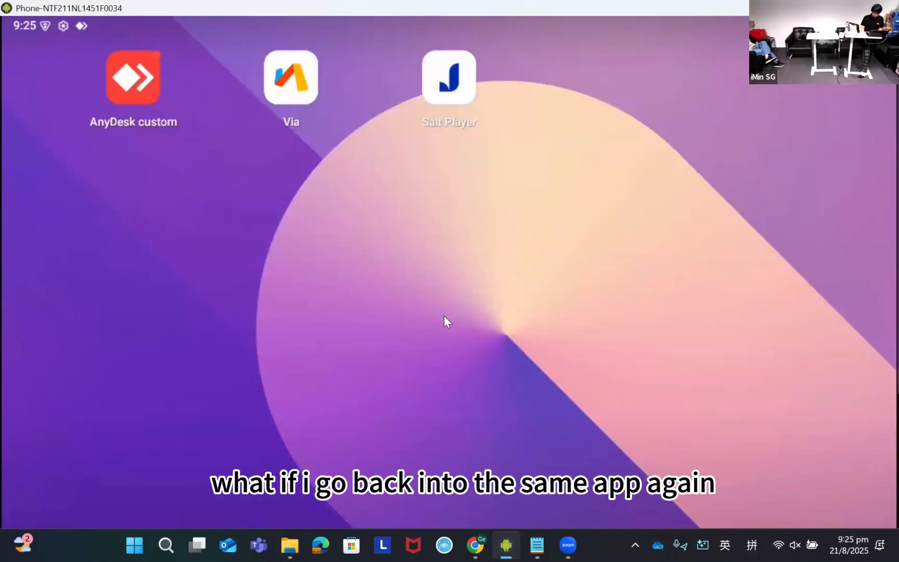
{"action": "key", "text": "alt+Tab"}
{"action": "left_click", "coordinate": [677, 156]}
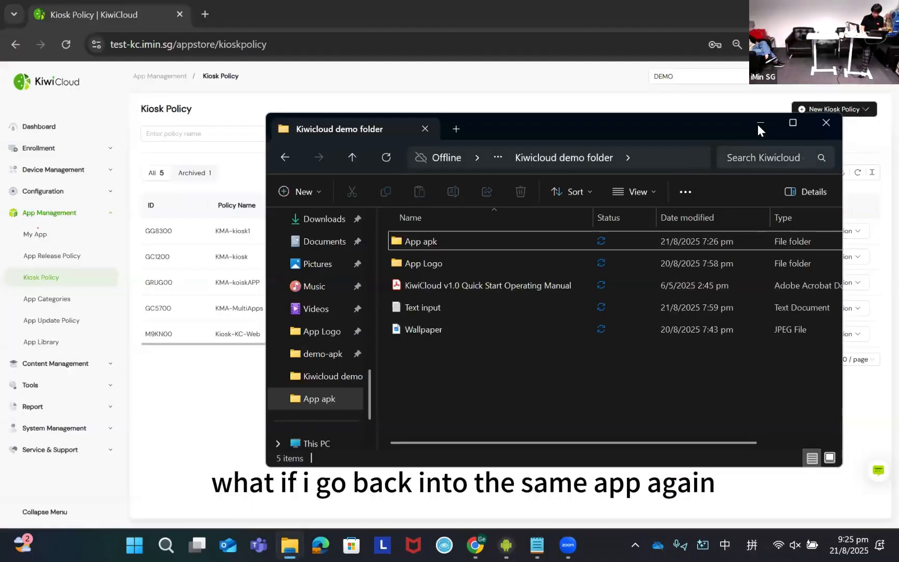
{"action": "left_click", "coordinate": [759, 125]}
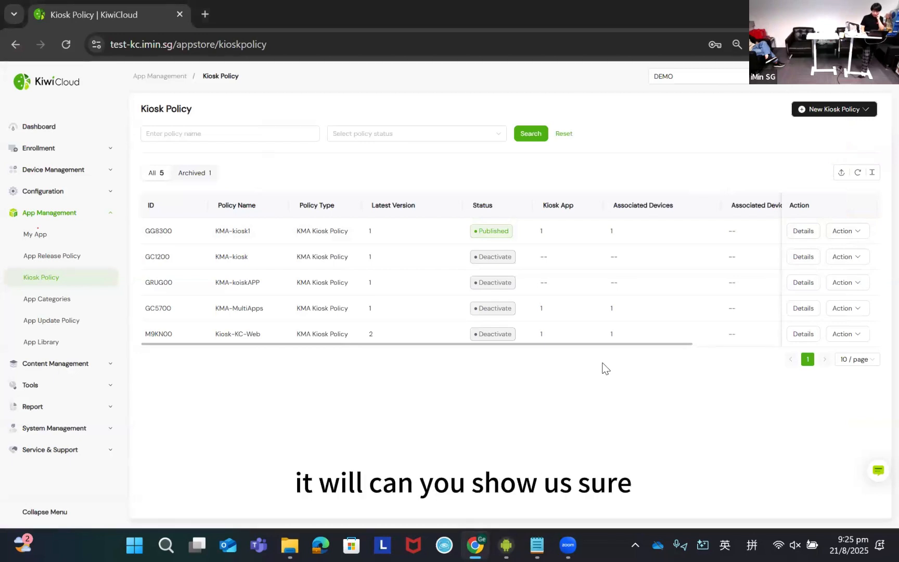
{"action": "key", "text": "alt+Tab"}
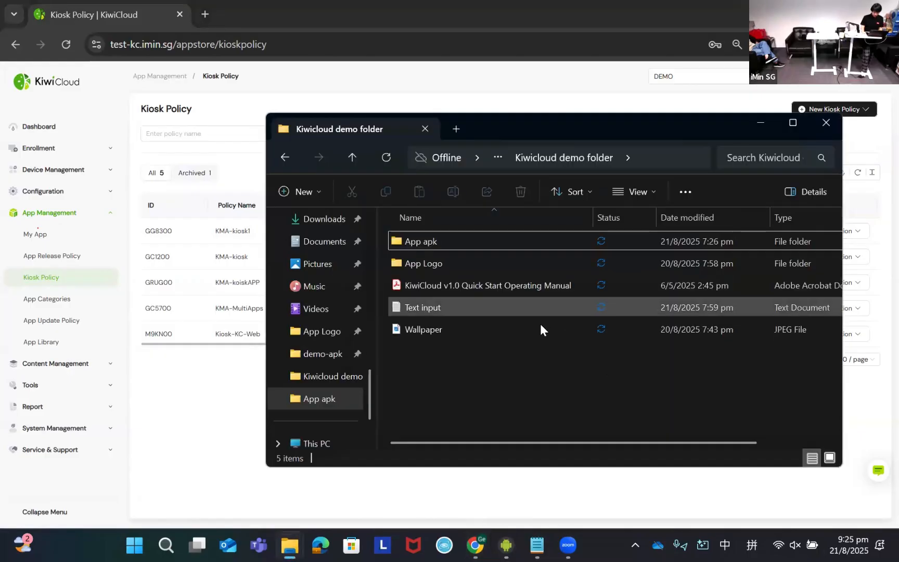
{"action": "key", "text": "alt+Tab"}
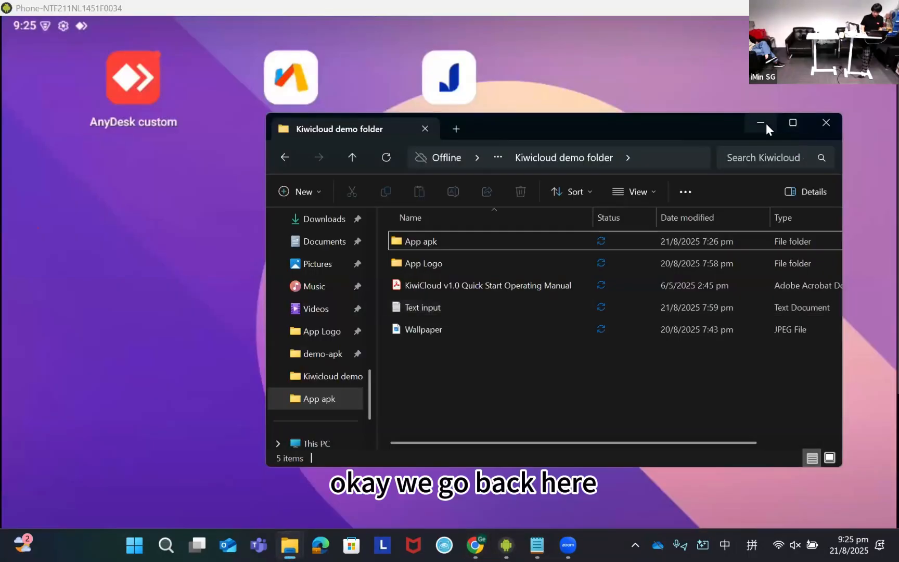
{"action": "left_click", "coordinate": [766, 123]}
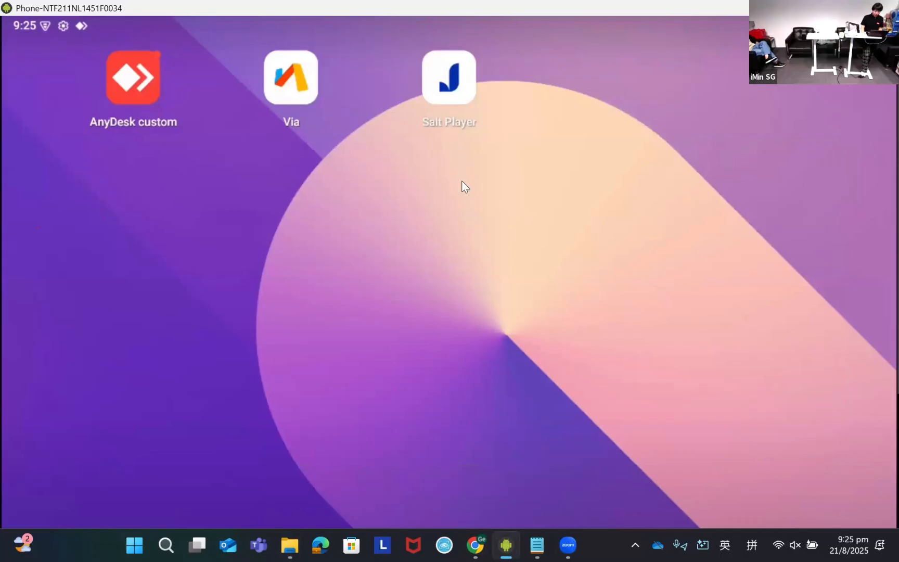
- Reopen Salt Player on the mirrored device and exit its kiosk mode again with the exit kiosk password
{"action": "left_click", "coordinate": [451, 92]}
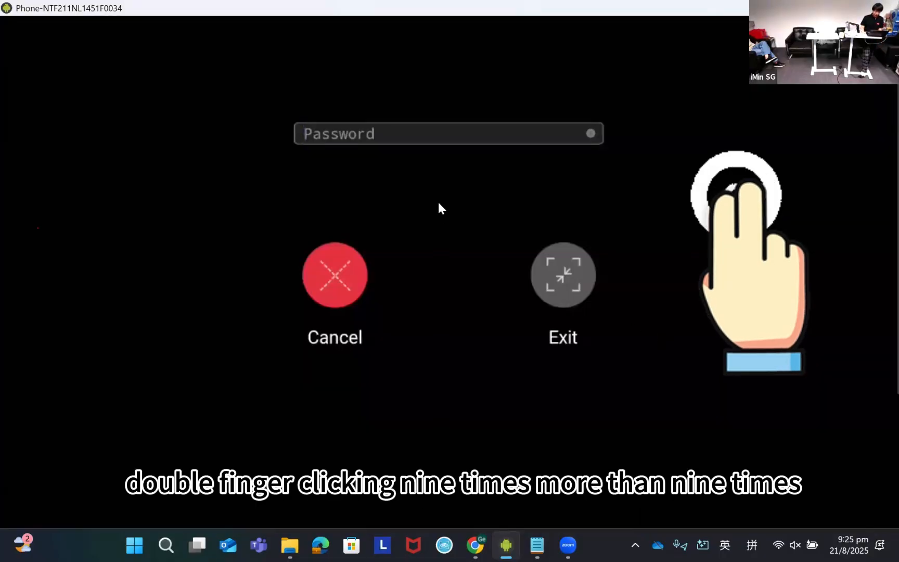
{"action": "left_click", "coordinate": [456, 138]}
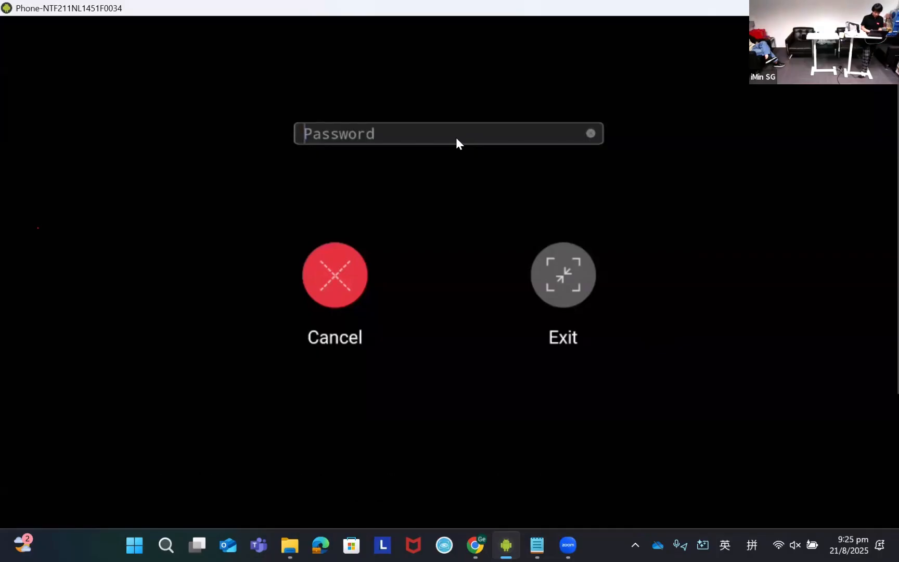
{"action": "type", "text": "123456"}
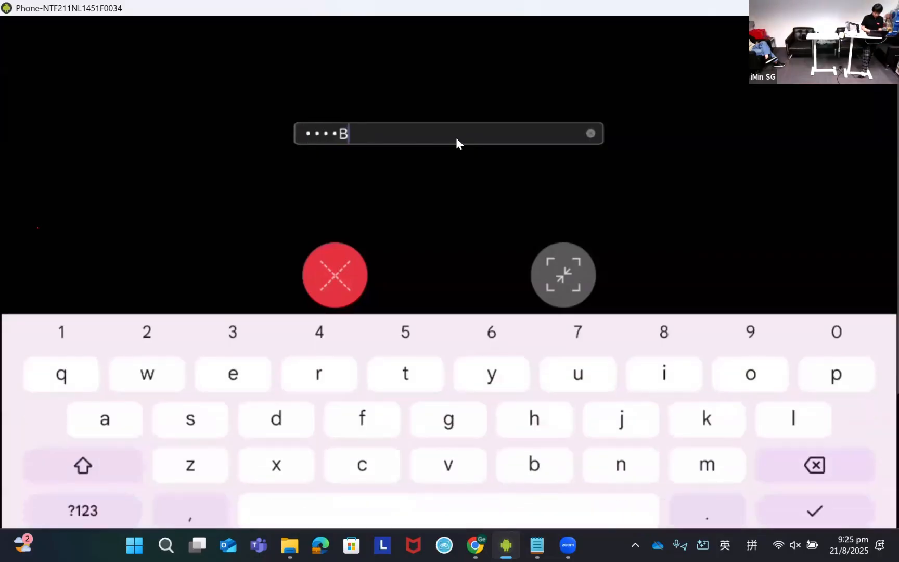
{"action": "left_click", "coordinate": [558, 222]}
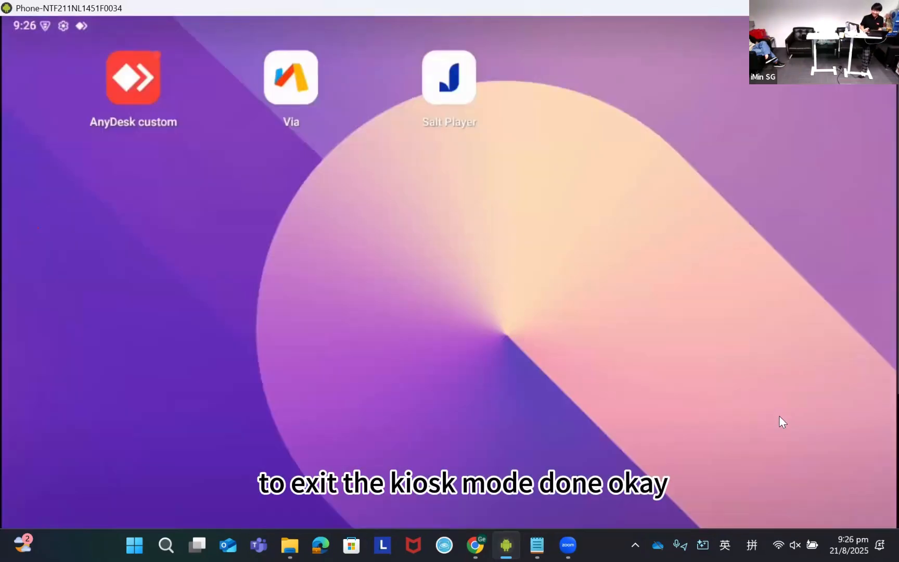
- Switch back to the KiwiCloud console and disable the kiosk policy KMA-kiosk1
{"action": "key", "text": "alt+Tab"}
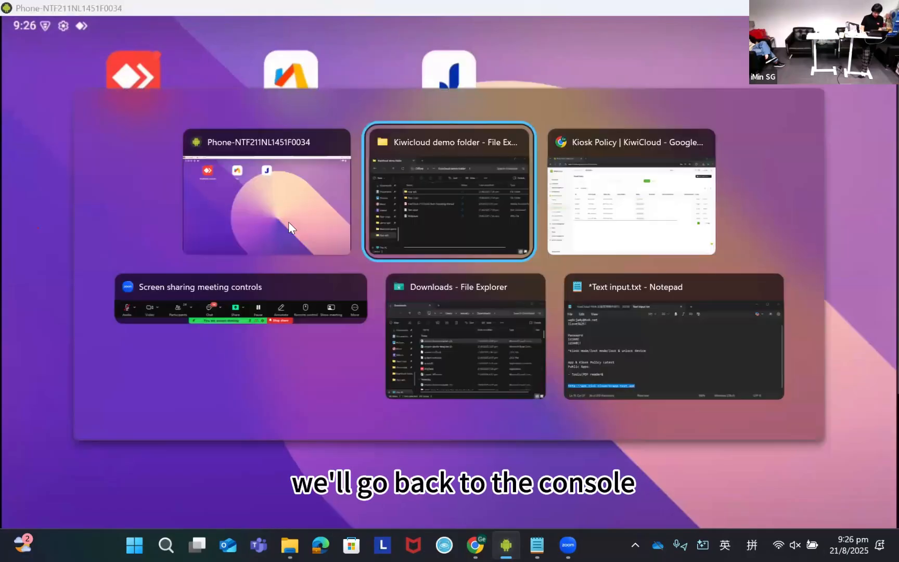
{"action": "key", "text": "alt+Tab"}
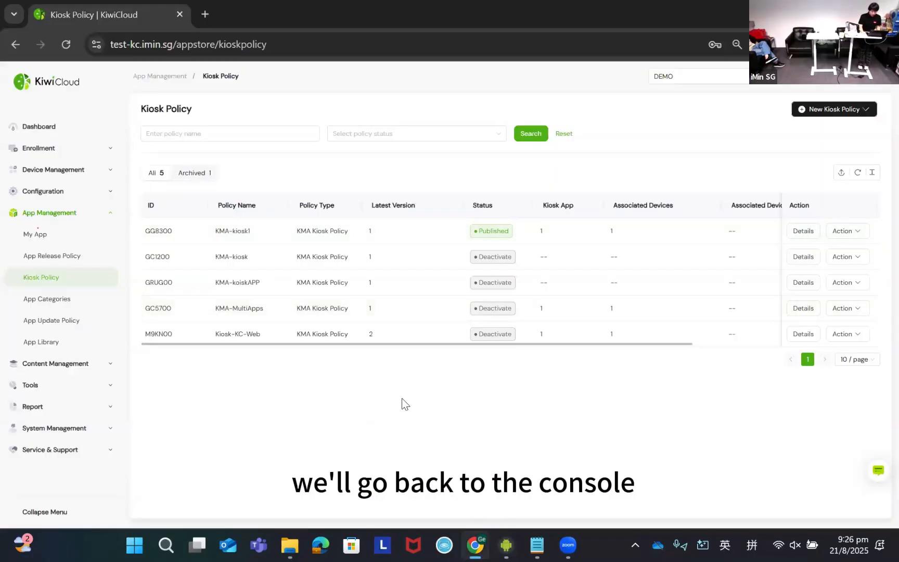
{"action": "left_click", "coordinate": [858, 232]}
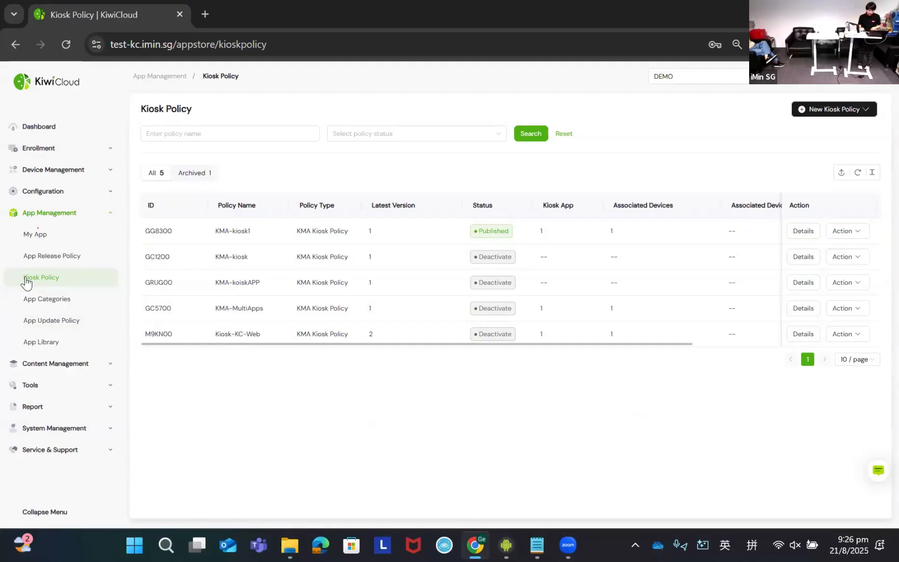
{"action": "left_click", "coordinate": [857, 235]}
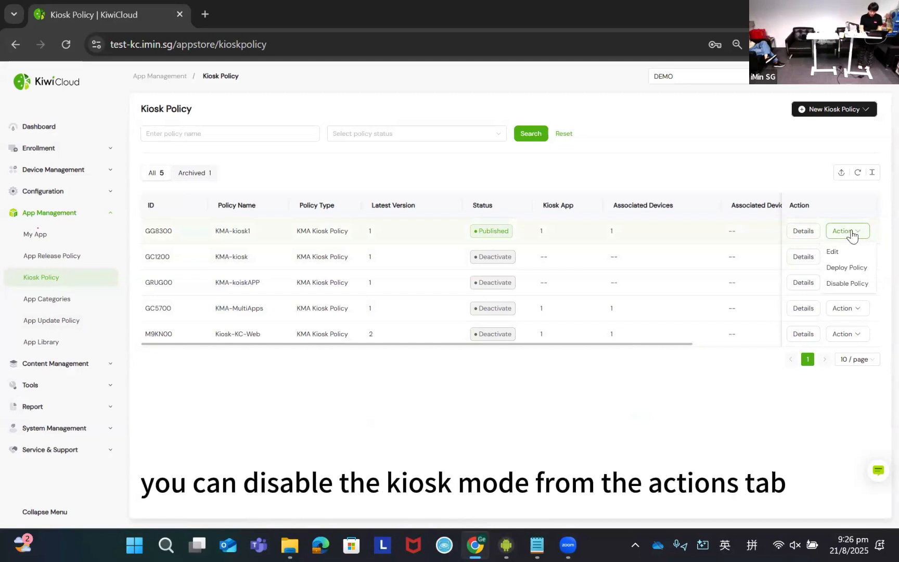
{"action": "left_click", "coordinate": [848, 284]}
{"action": "left_click", "coordinate": [510, 352]}
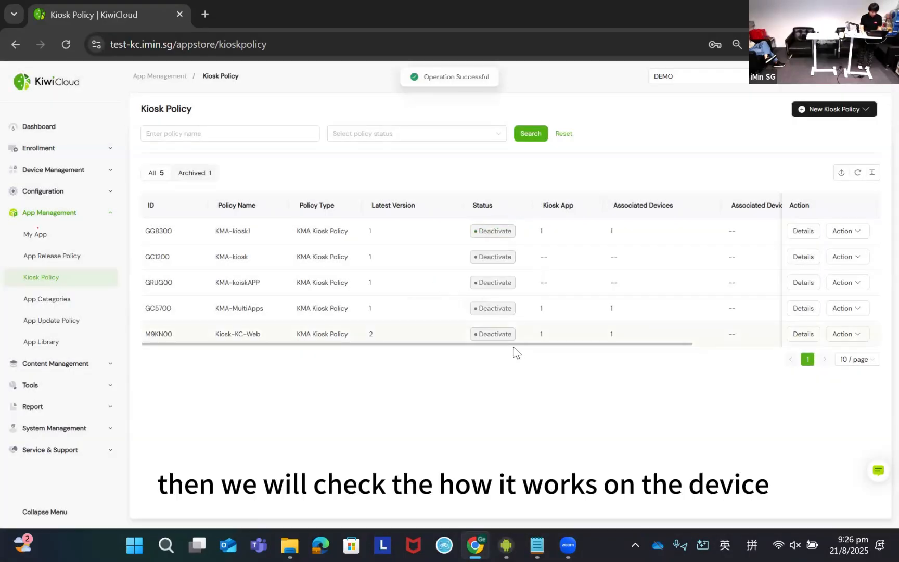
- Switch to the mirrored device, open Salt Player and return to the home screen to check whether kiosk mode still applies
{"action": "key", "text": "alt+Tab"}
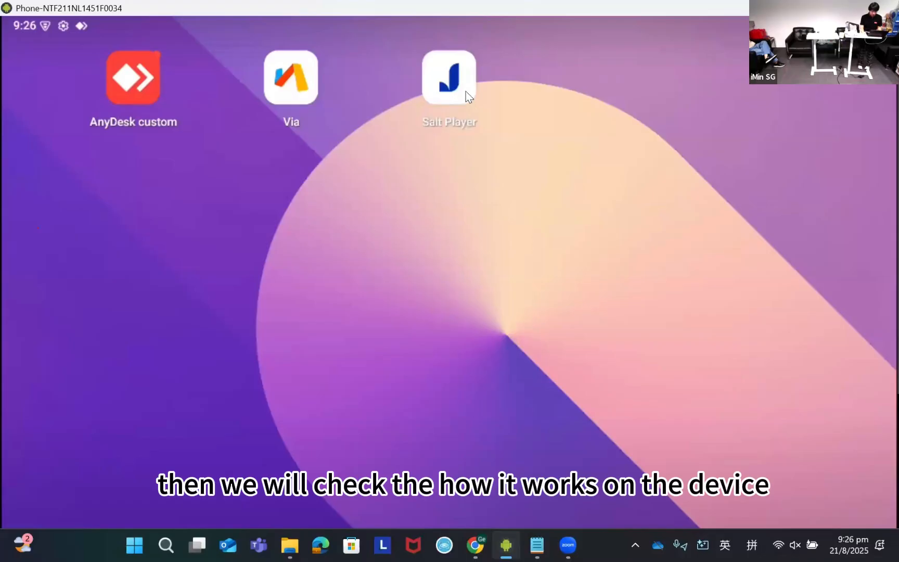
{"action": "left_click", "coordinate": [459, 90]}
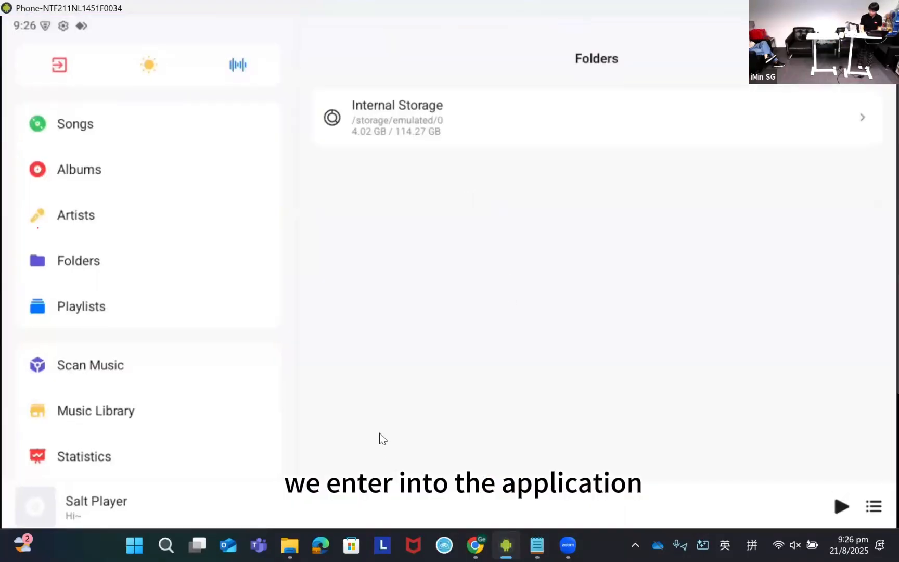
{"action": "right_click", "coordinate": [469, 384]}
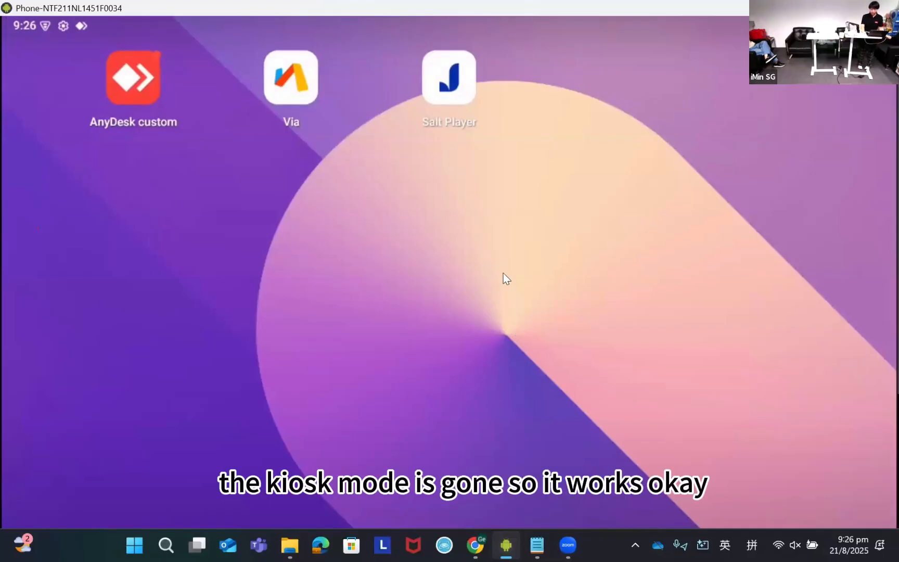
- Return to the KiwiCloud console and open the details of device KMA-NTF211NL1451F0034 from the device list
{"action": "key", "text": "alt+Tab"}
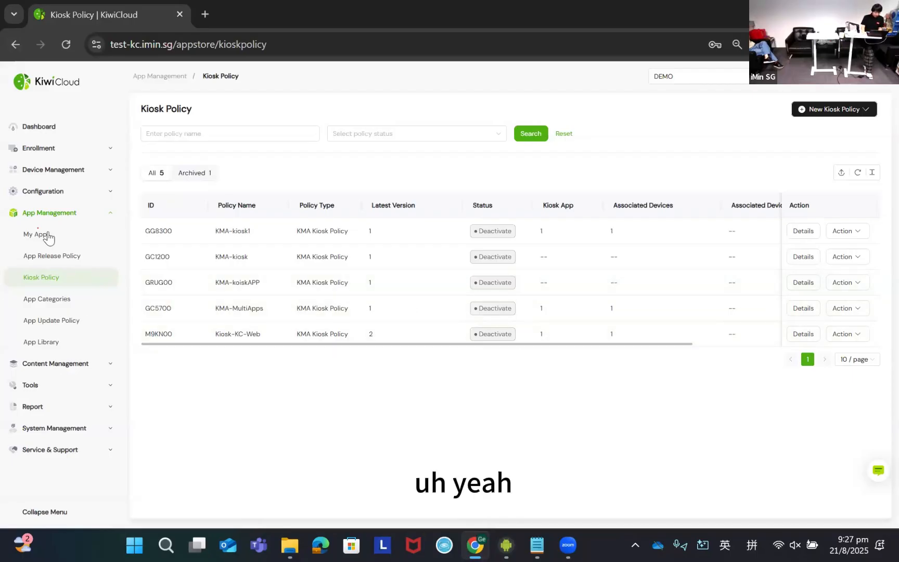
{"action": "left_click", "coordinate": [61, 211]}
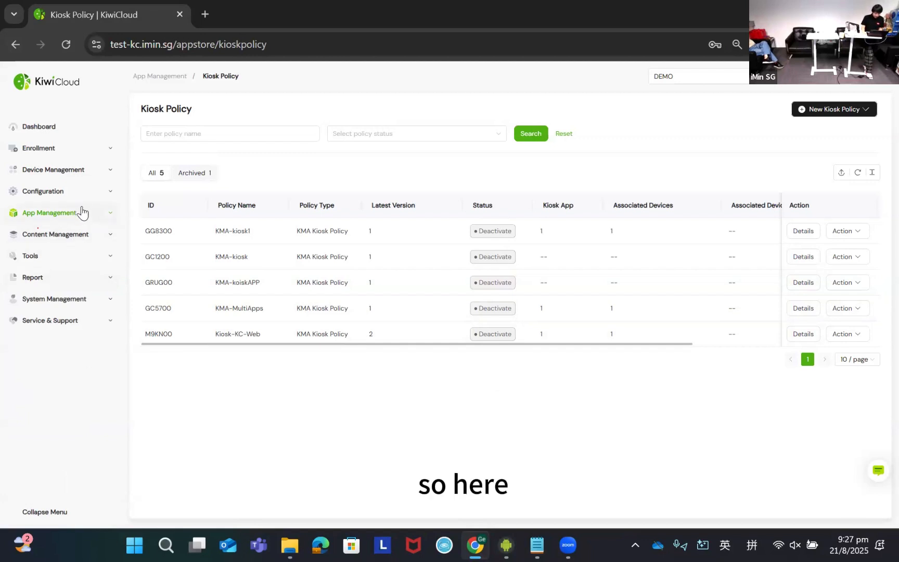
{"action": "left_click", "coordinate": [69, 175]}
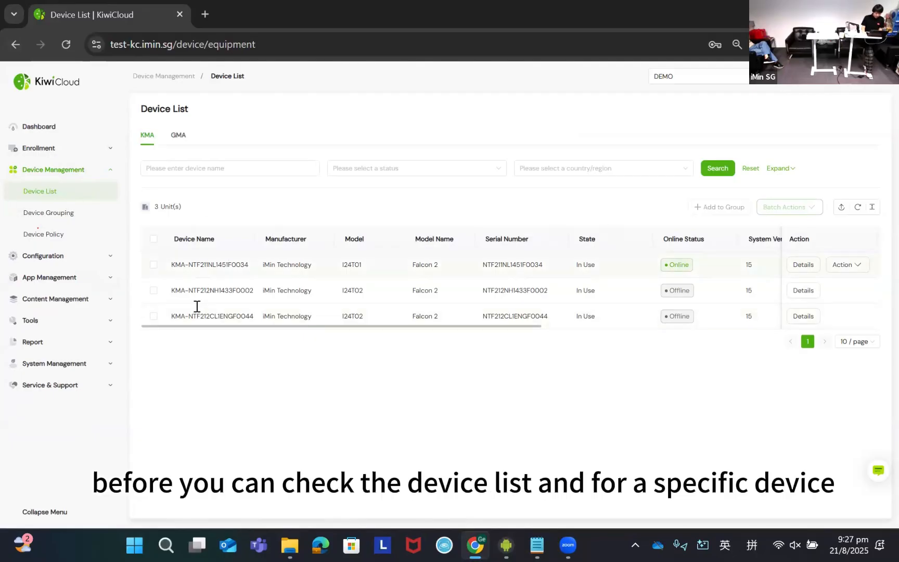
{"action": "left_click", "coordinate": [153, 265]}
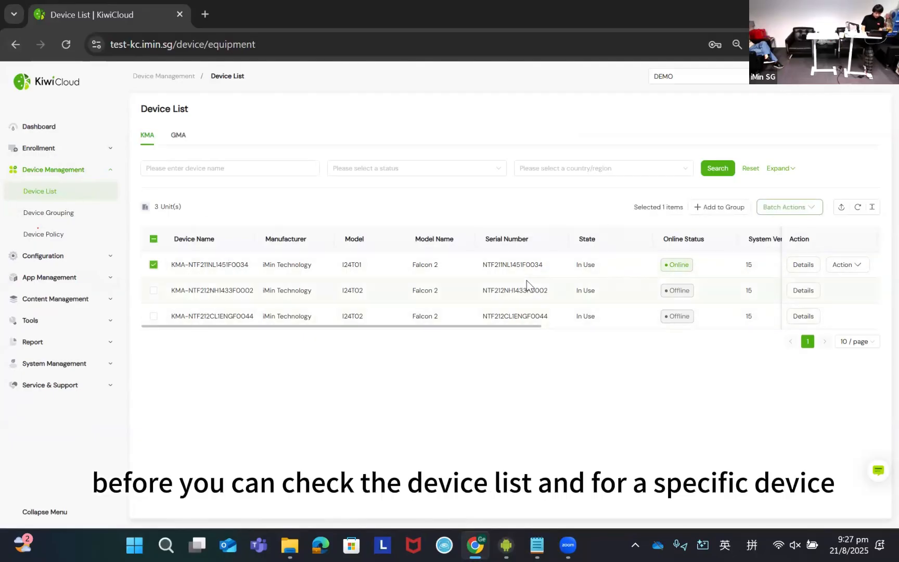
{"action": "left_click", "coordinate": [802, 266]}
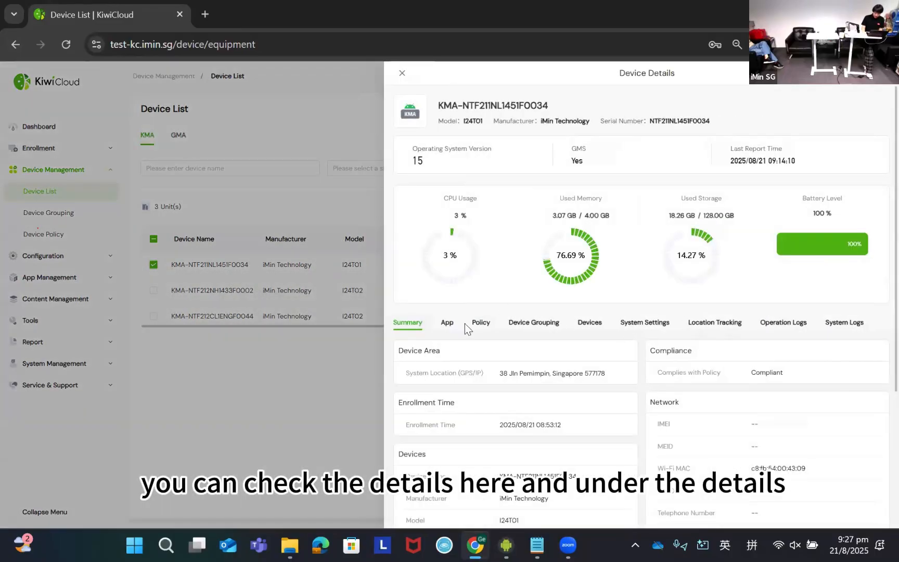
- Review the device's user app list and the policies deployed on it, including their app and deployment configuration
{"action": "left_click", "coordinate": [447, 323]}
{"action": "scroll", "coordinate": [458, 323], "scroll_direction": "down", "scroll_amount": 3}
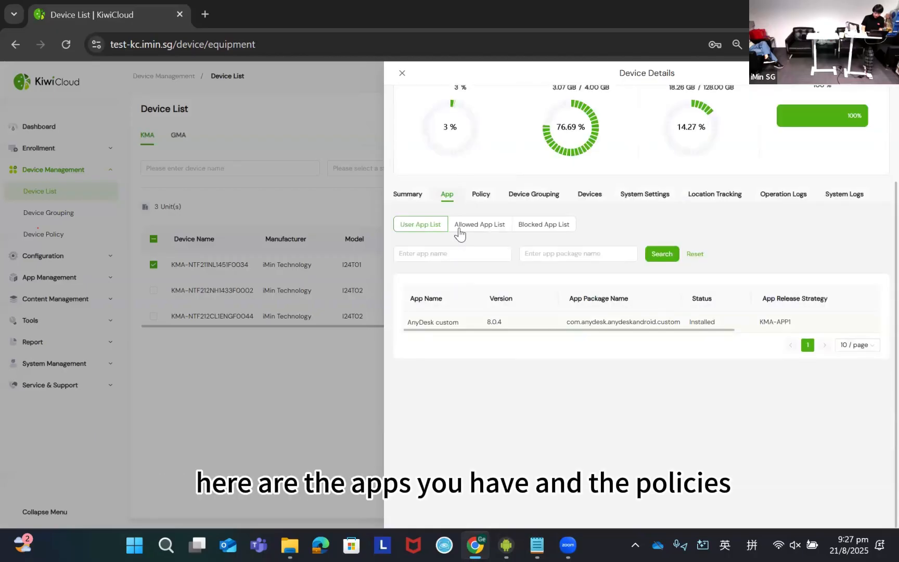
{"action": "left_click", "coordinate": [481, 198]}
{"action": "scroll", "coordinate": [520, 281], "scroll_direction": "down", "scroll_amount": 6}
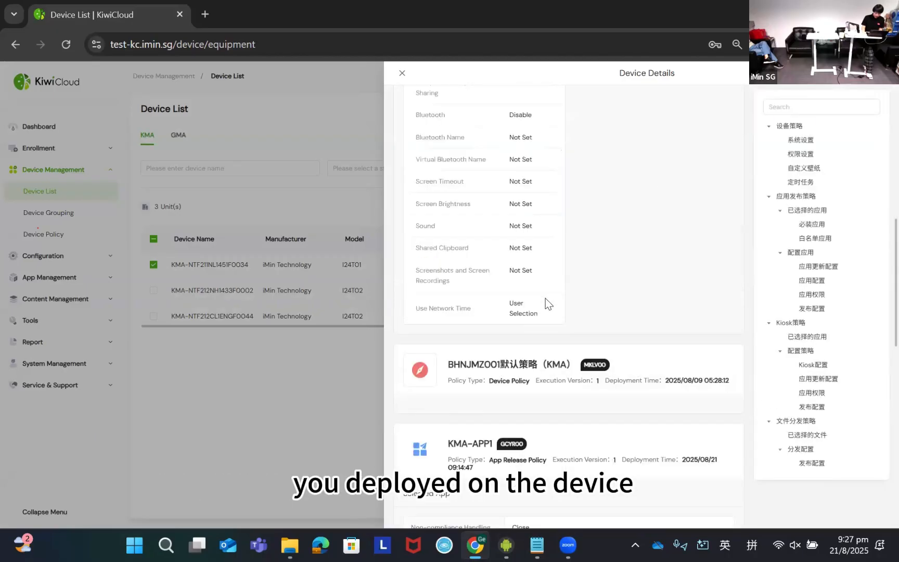
{"action": "scroll", "coordinate": [546, 298], "scroll_direction": "down", "scroll_amount": 5}
{"action": "scroll", "coordinate": [546, 298], "scroll_direction": "up", "scroll_amount": 3}
{"action": "scroll", "coordinate": [545, 297], "scroll_direction": "down", "scroll_amount": 3}
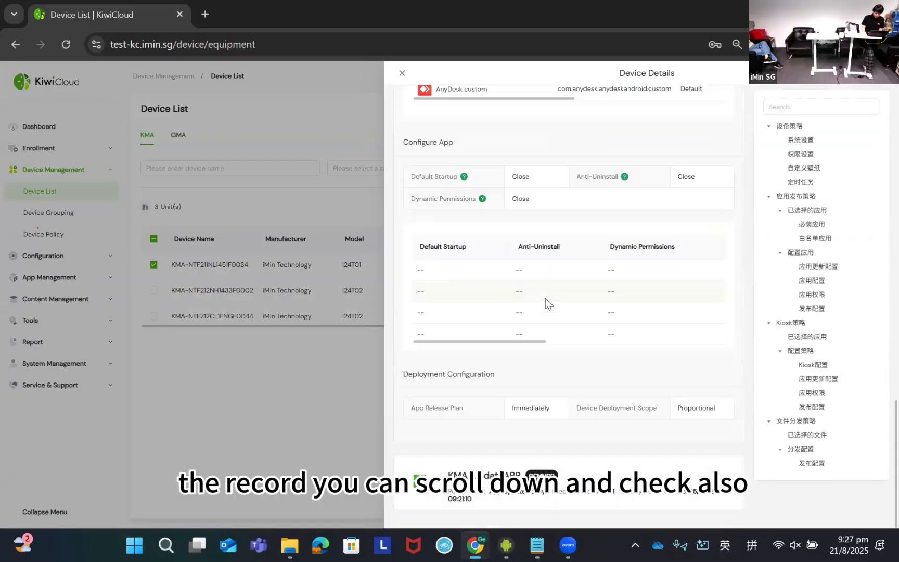
{"action": "scroll", "coordinate": [545, 298], "scroll_direction": "up", "scroll_amount": 10}
- Examine the device's grouping, device information and system settings, and view its location tracking map
{"action": "left_click", "coordinate": [551, 324]}
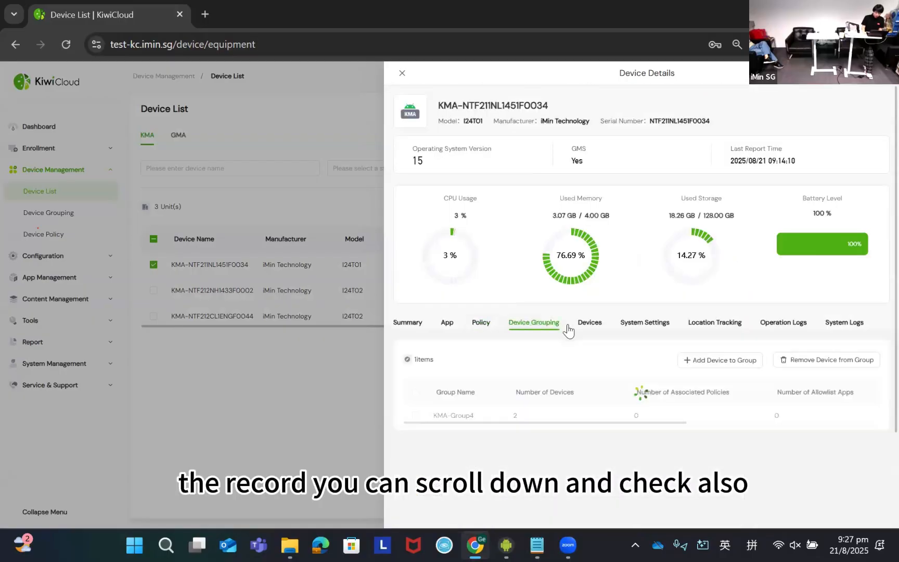
{"action": "left_click", "coordinate": [590, 324]}
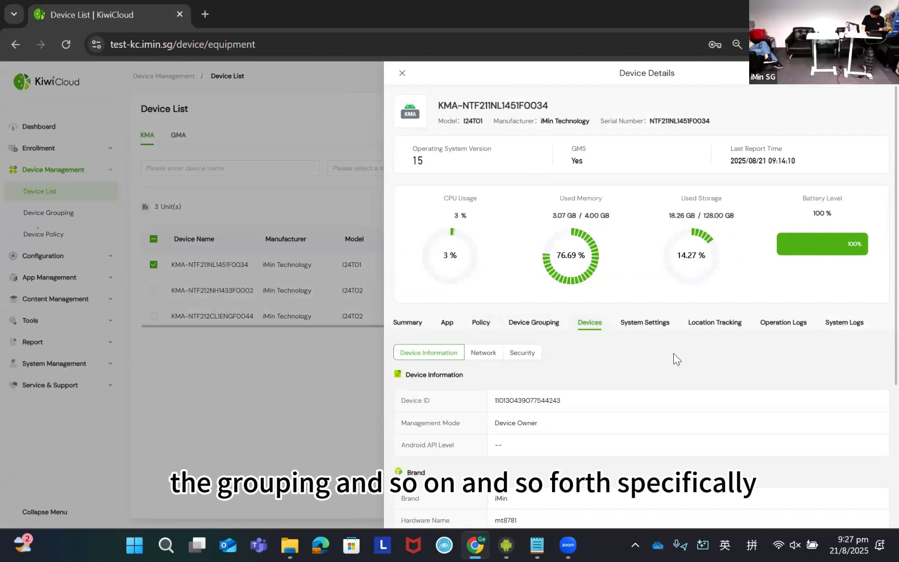
{"action": "left_click", "coordinate": [656, 332]}
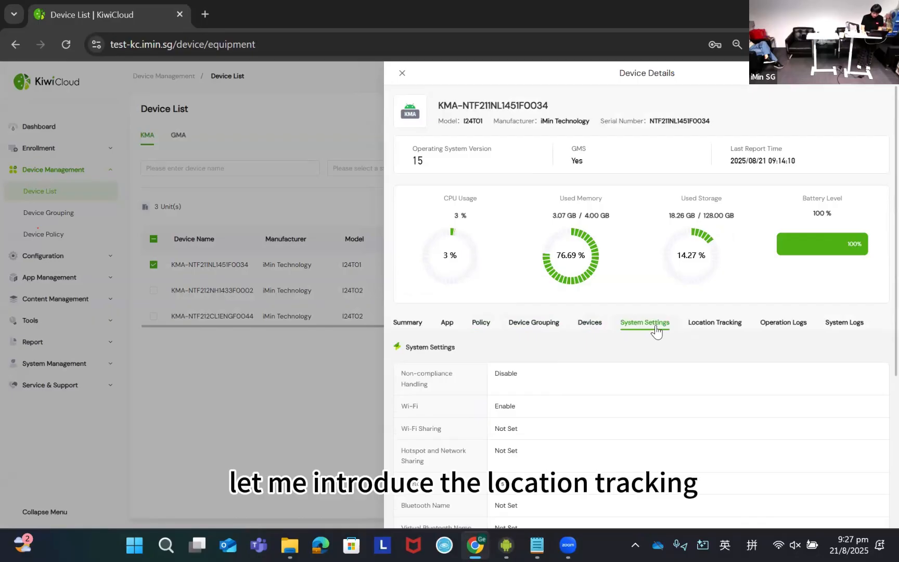
{"action": "left_click", "coordinate": [715, 325]}
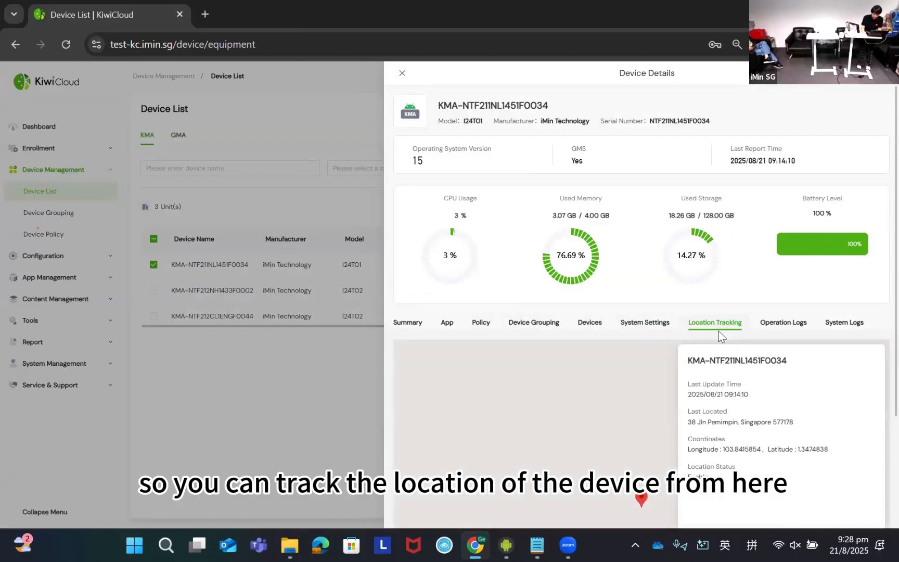
{"action": "scroll", "coordinate": [780, 364], "scroll_direction": "down", "scroll_amount": 2}
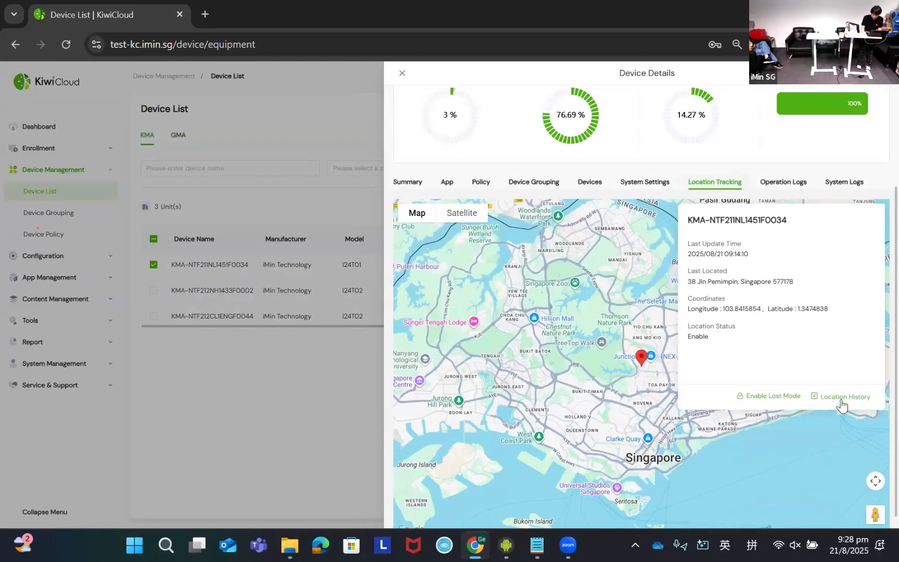
- Open the device's location history in Map Management and look through the I24T01 device's recorded positions
{"action": "left_click", "coordinate": [832, 407]}
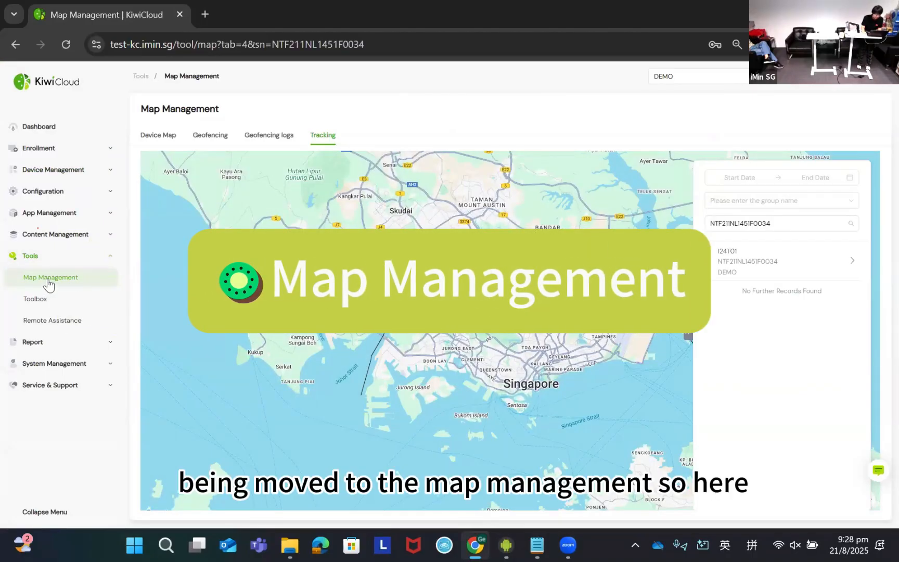
{"action": "double_click", "coordinate": [724, 225]}
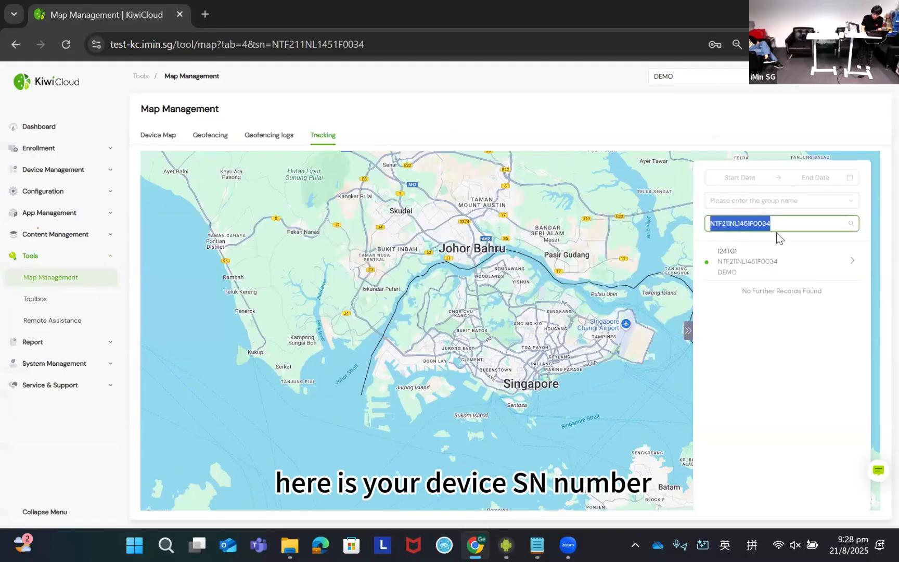
{"action": "left_click", "coordinate": [764, 271]}
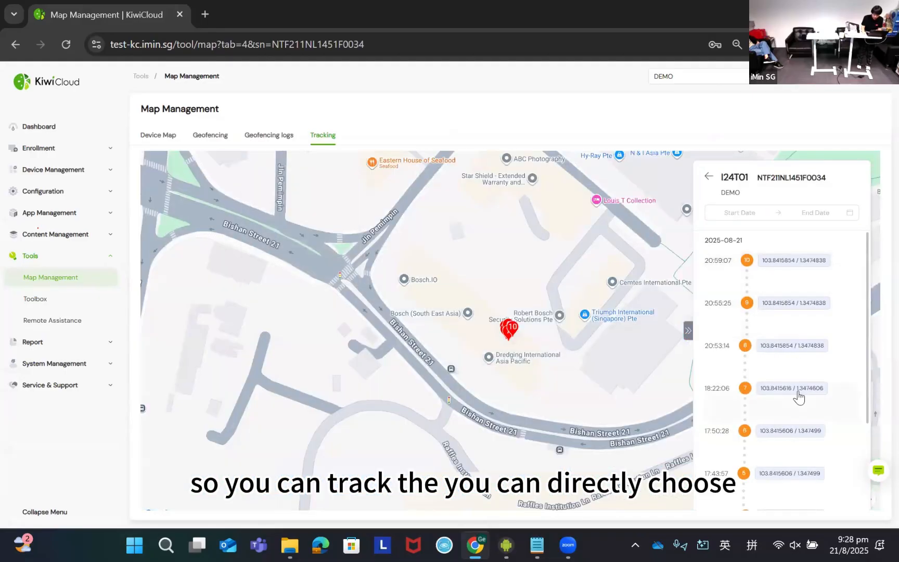
{"action": "scroll", "coordinate": [791, 385], "scroll_direction": "down", "scroll_amount": 3}
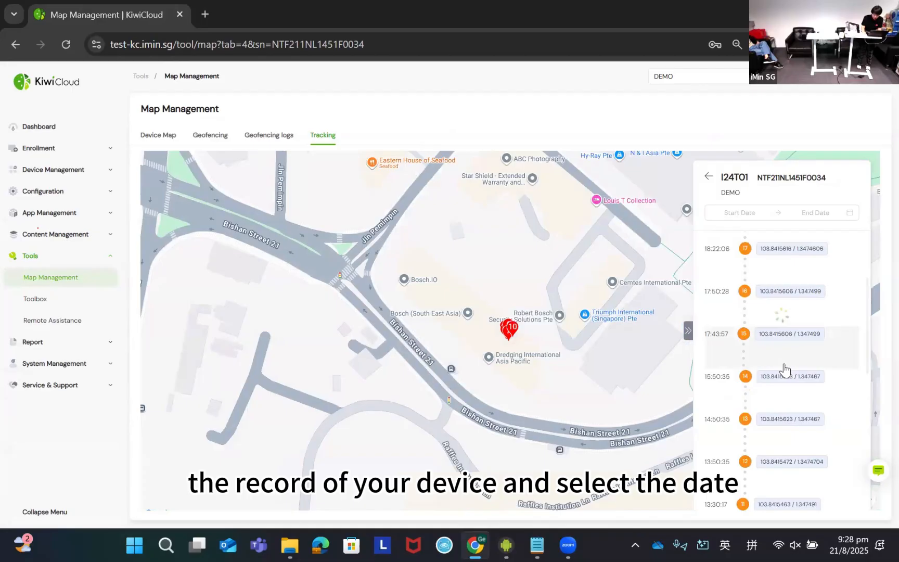
- Filter the I24T01 device's location history to the period 2025-08-01 to 2025-08-15
{"action": "left_click", "coordinate": [752, 211]}
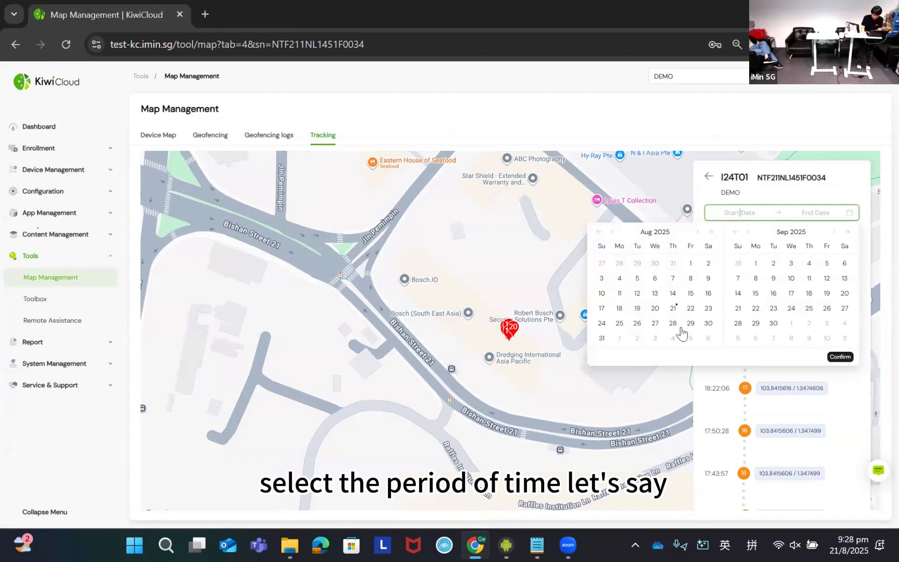
{"action": "left_click", "coordinate": [691, 263]}
{"action": "left_click", "coordinate": [756, 264]}
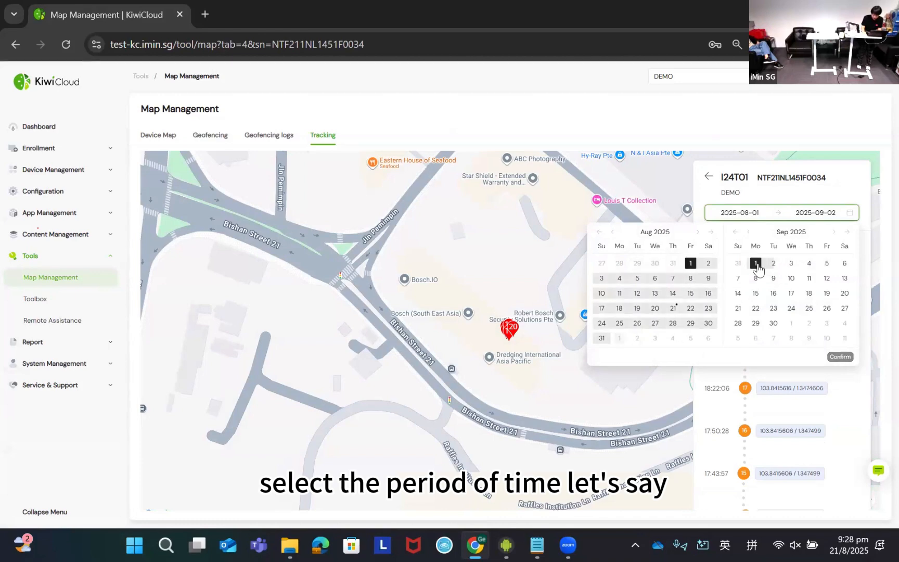
{"action": "left_click", "coordinate": [691, 293]}
{"action": "left_click", "coordinate": [840, 357]}
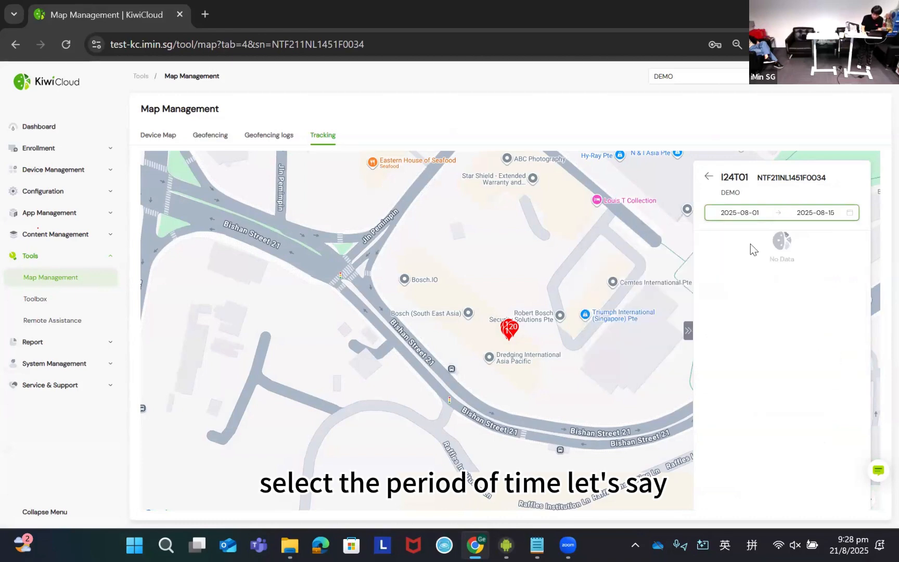
- Set the location history period to 2025-08-14 to 2025-08-21 and view the tracked positions on the map
{"action": "left_click", "coordinate": [793, 219]}
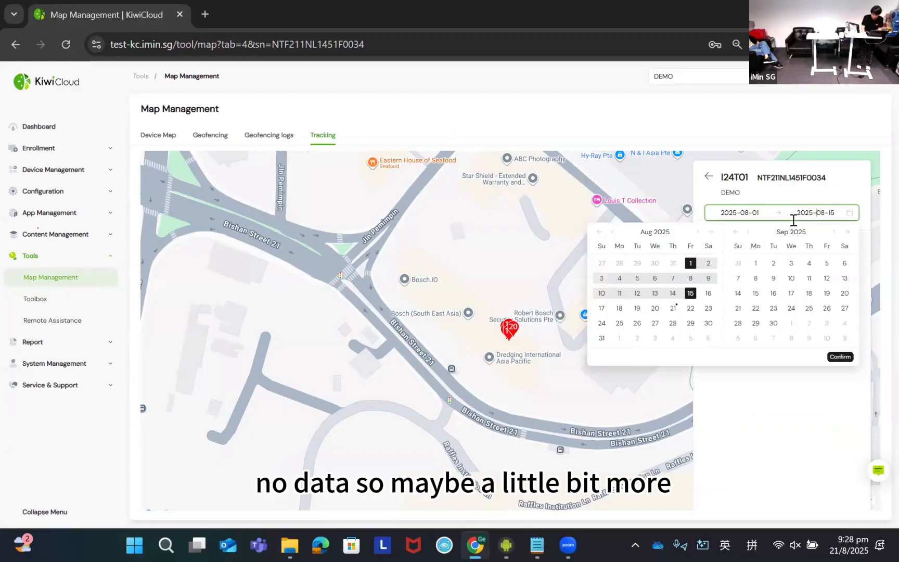
{"action": "left_click", "coordinate": [674, 308]}
{"action": "left_click", "coordinate": [673, 294]}
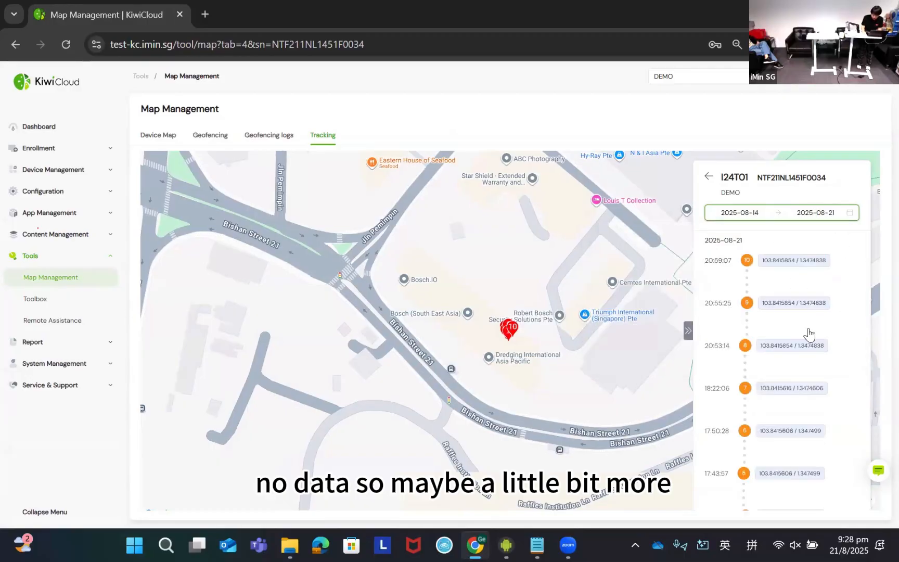
{"action": "mouse_move", "coordinate": [536, 268]}
{"action": "left_mouse_down"}
{"action": "mouse_move", "coordinate": [509, 253]}
{"action": "mouse_move", "coordinate": [475, 314]}
{"action": "mouse_move", "coordinate": [528, 324]}
{"action": "mouse_move", "coordinate": [578, 315]}
{"action": "mouse_move", "coordinate": [526, 306]}
{"action": "mouse_move", "coordinate": [215, 344]}
{"action": "mouse_move", "coordinate": [358, 305]}
{"action": "left_mouse_up"}
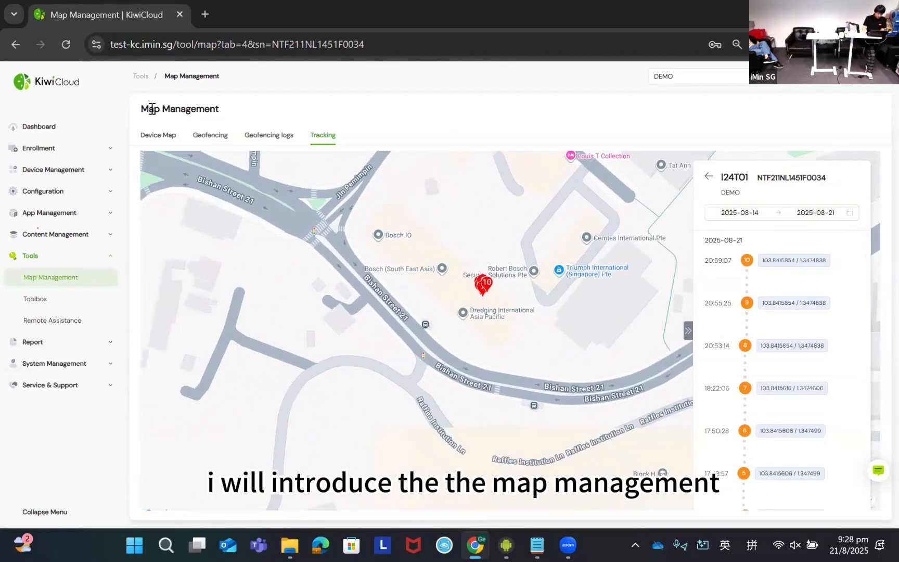
- Show the device map and search it by address for Singapore
{"action": "left_click", "coordinate": [162, 138]}
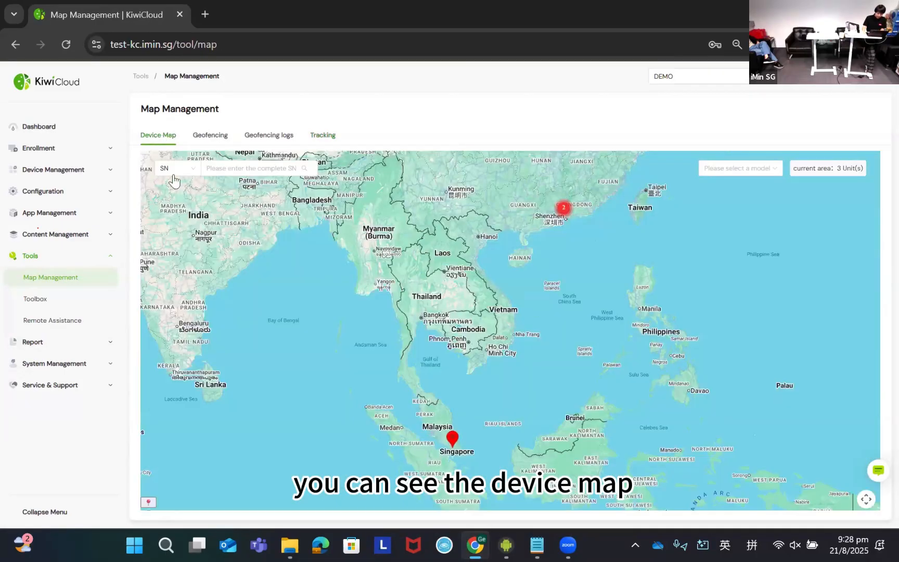
{"action": "left_click", "coordinate": [207, 143]}
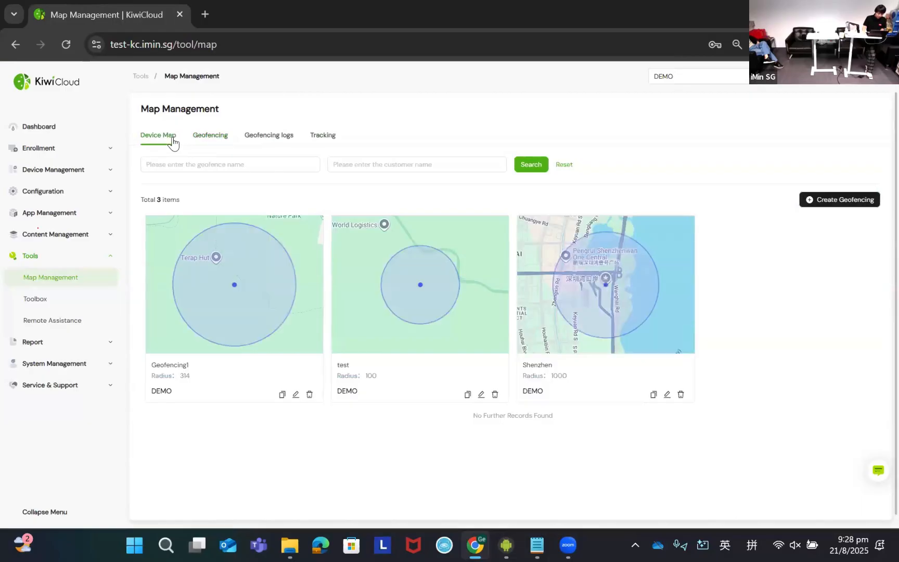
{"action": "left_click", "coordinate": [173, 140]}
{"action": "left_click", "coordinate": [230, 170]}
{"action": "left_click", "coordinate": [173, 168]}
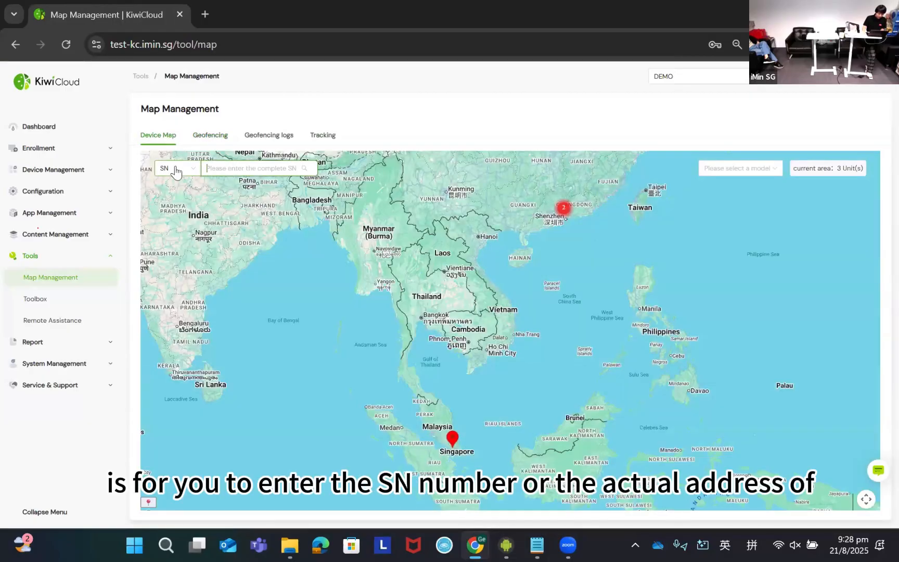
{"action": "left_click", "coordinate": [182, 204]}
{"action": "left_click", "coordinate": [256, 170]}
{"action": "type", "text": "S"}
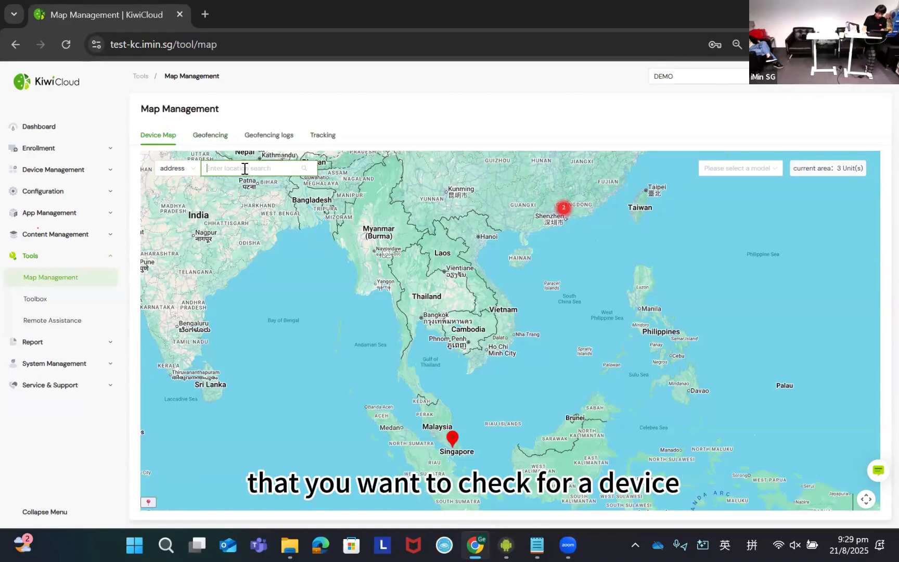
{"action": "type", "text": "in"}
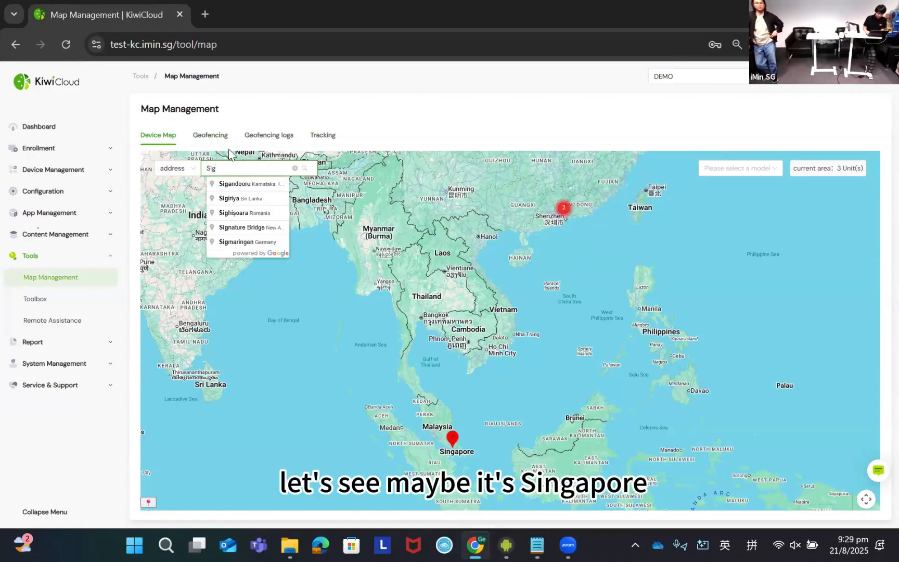
{"action": "type", "text": "gapore"}
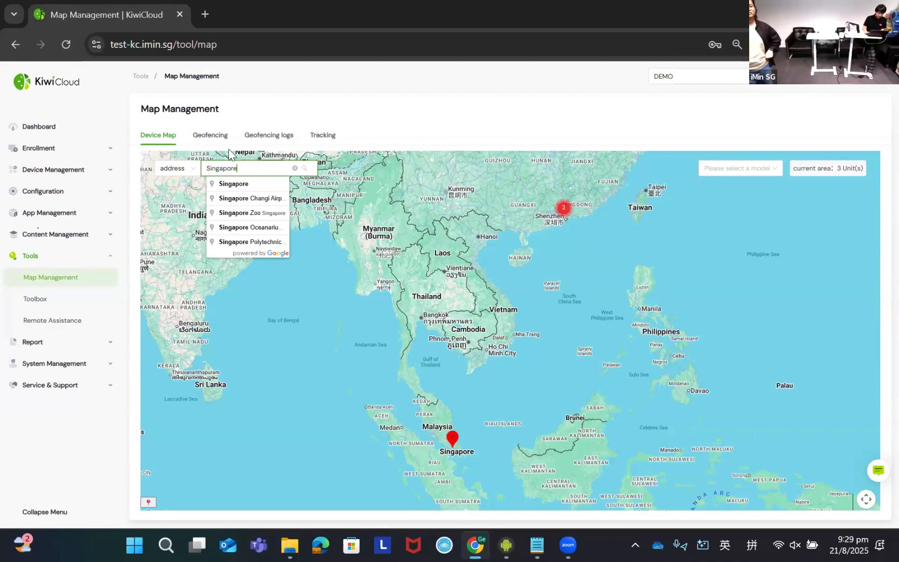
{"action": "left_click", "coordinate": [244, 182]}
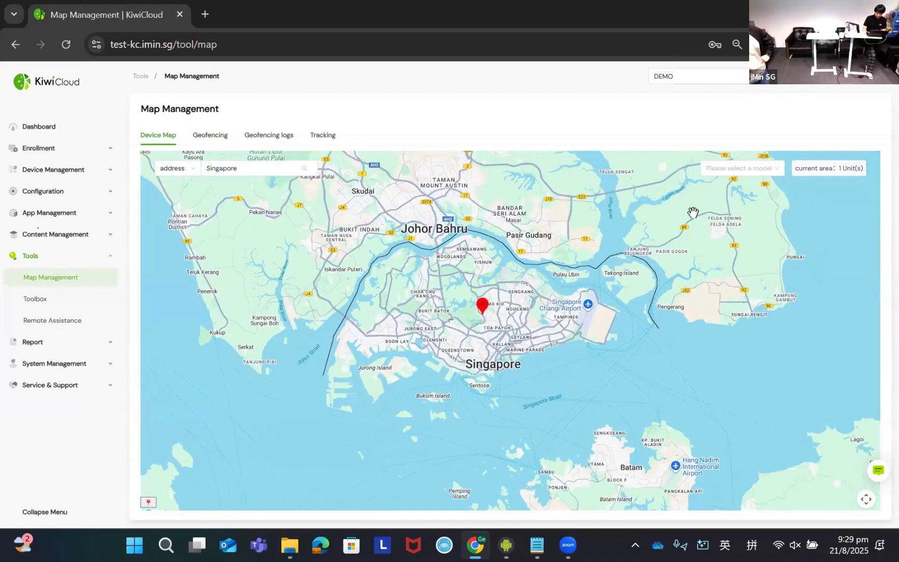
- Filter the device map by model I24T01, by I24T02 and by I24T01 again, and examine the device's marker in Singapore
{"action": "left_click", "coordinate": [741, 169]}
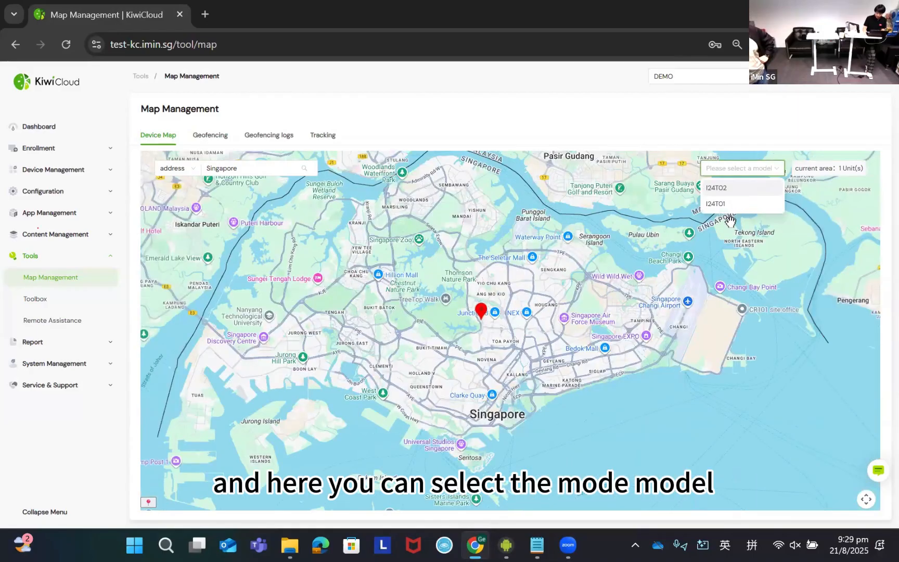
{"action": "left_click", "coordinate": [728, 203]}
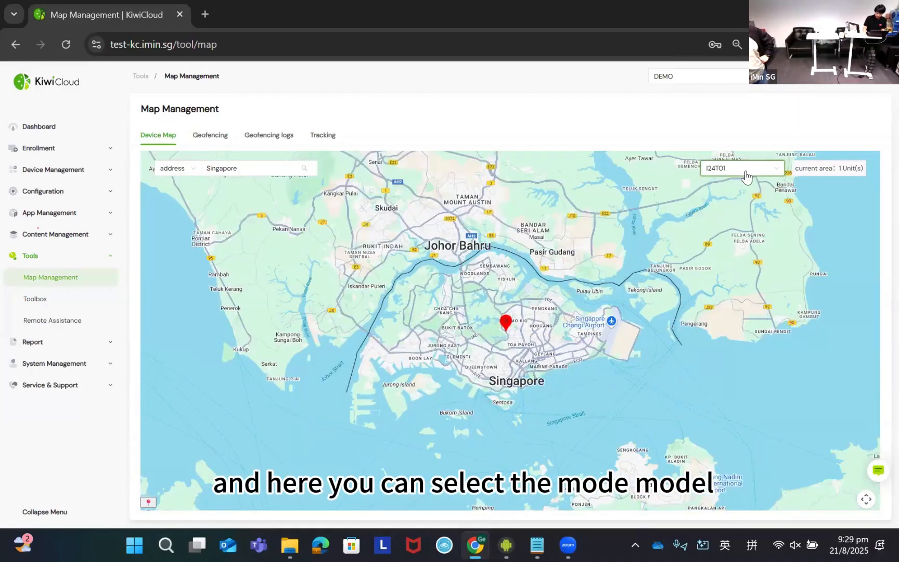
{"action": "left_click", "coordinate": [749, 173]}
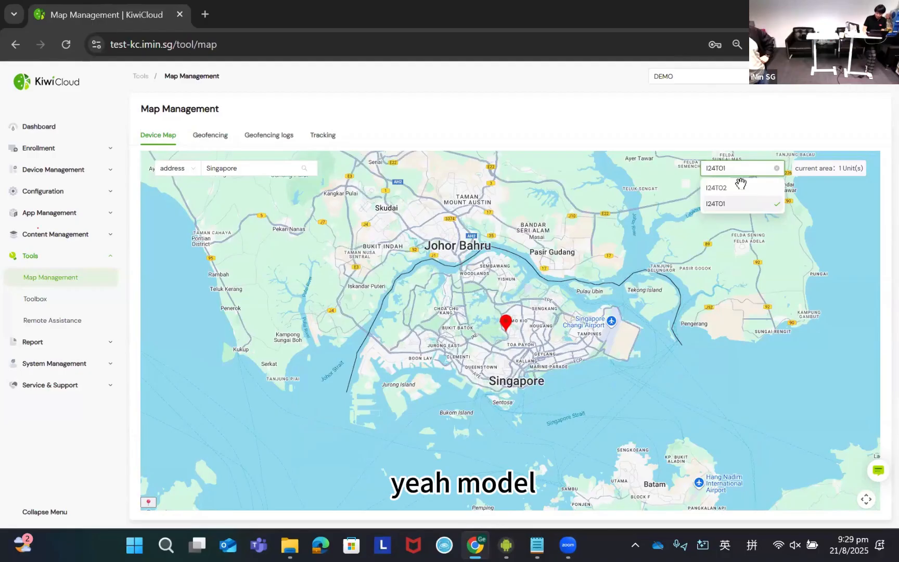
{"action": "left_click", "coordinate": [740, 185]}
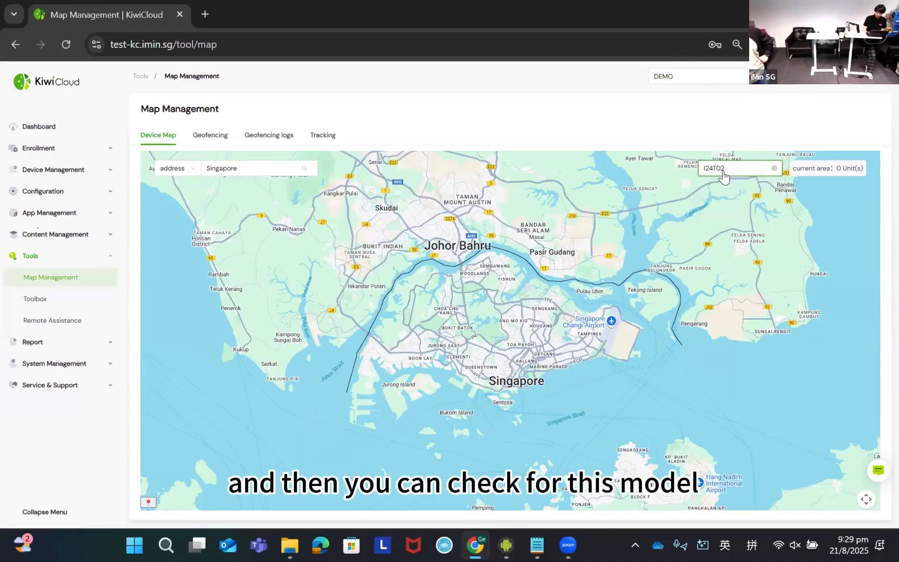
{"action": "left_click", "coordinate": [744, 173]}
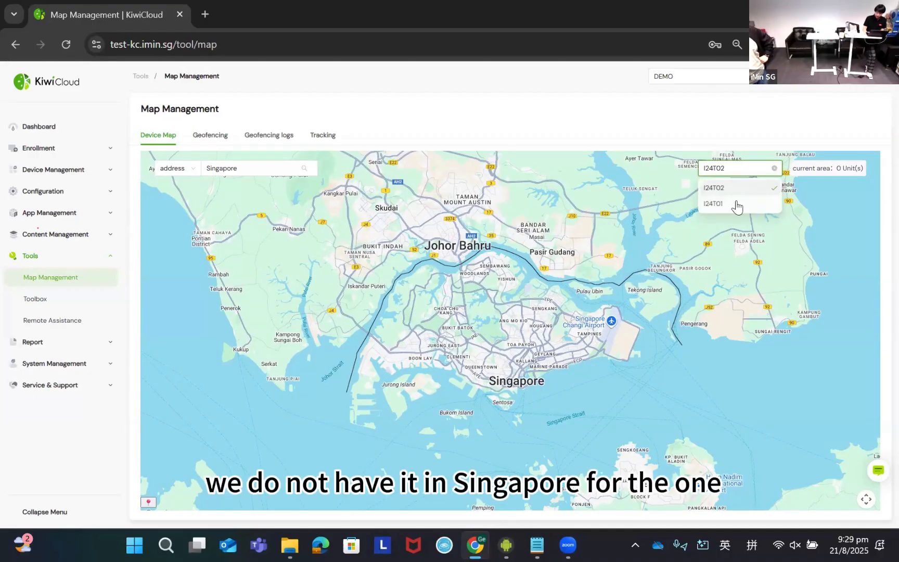
{"action": "left_click", "coordinate": [739, 202]}
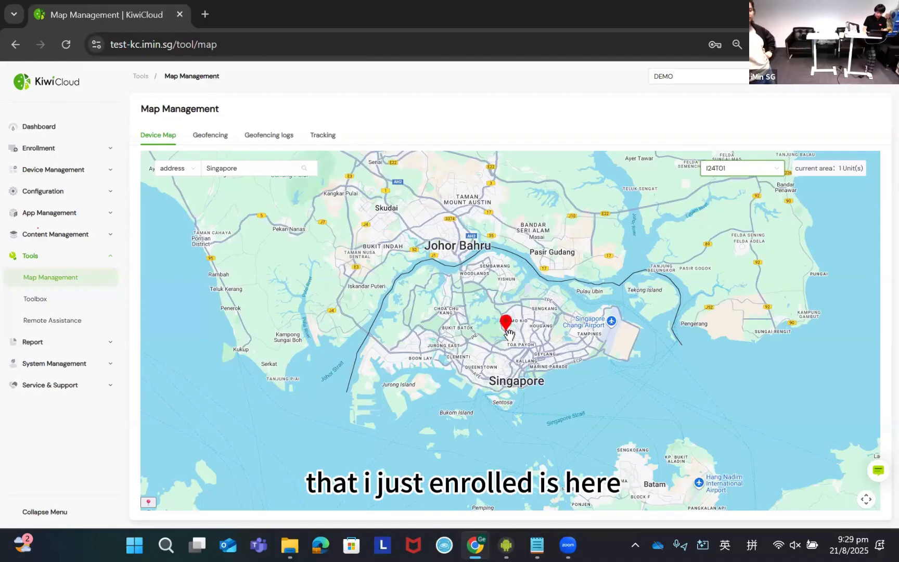
{"action": "scroll", "coordinate": [509, 333], "scroll_direction": "up", "scroll_amount": 1}
{"action": "scroll", "coordinate": [496, 368], "scroll_direction": "up", "scroll_amount": 2}
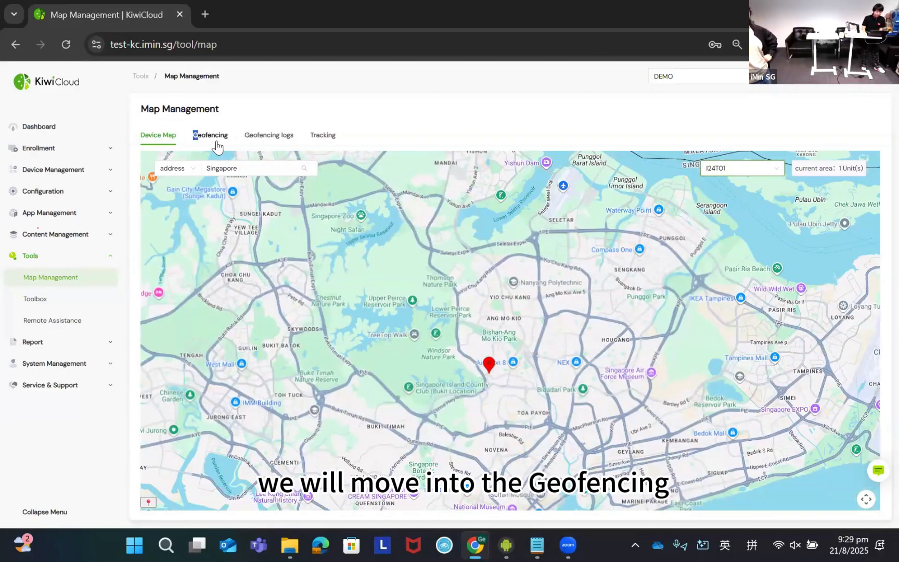
- View the existing geofences, and copy the I24T01 device's serial number from its tracking record
{"action": "left_click", "coordinate": [212, 142]}
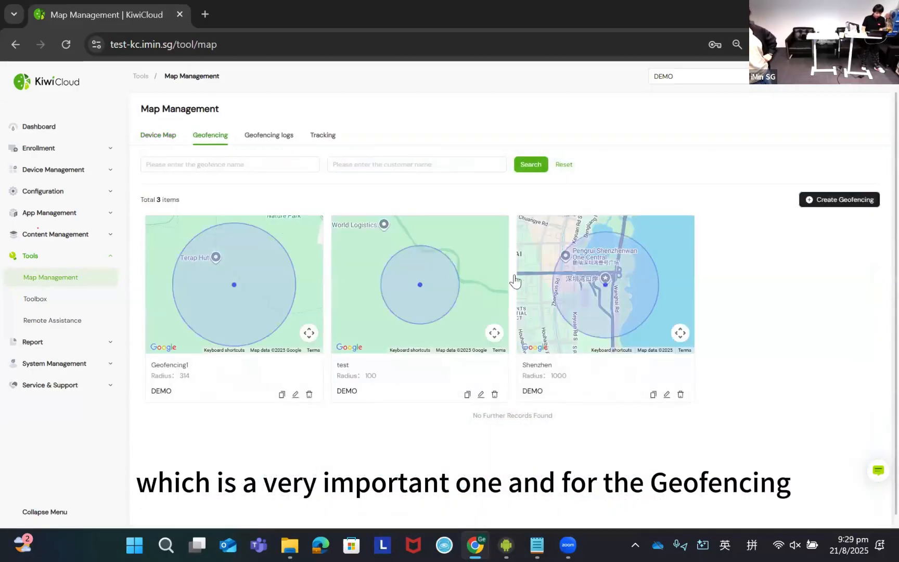
{"action": "left_click", "coordinate": [196, 164]}
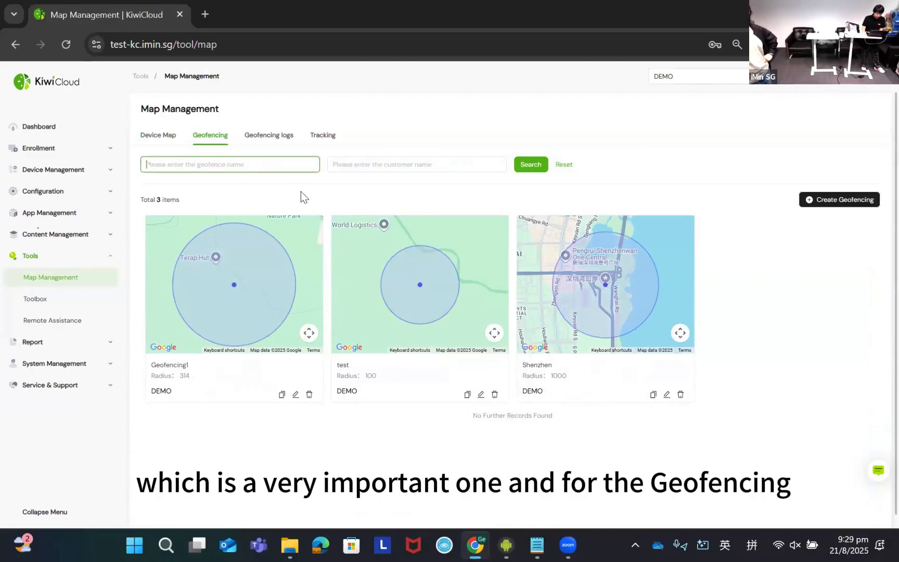
{"action": "left_click", "coordinate": [162, 141]}
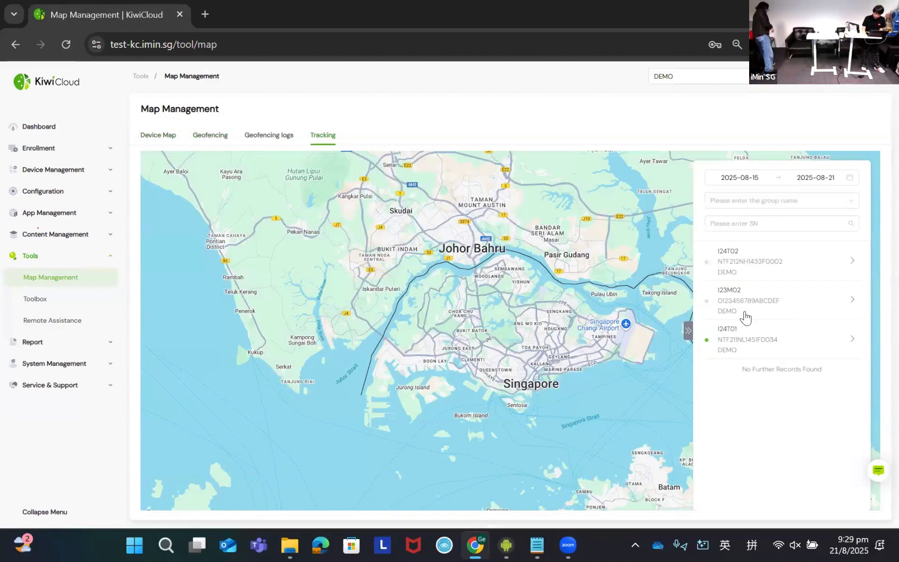
{"action": "left_click", "coordinate": [762, 338]}
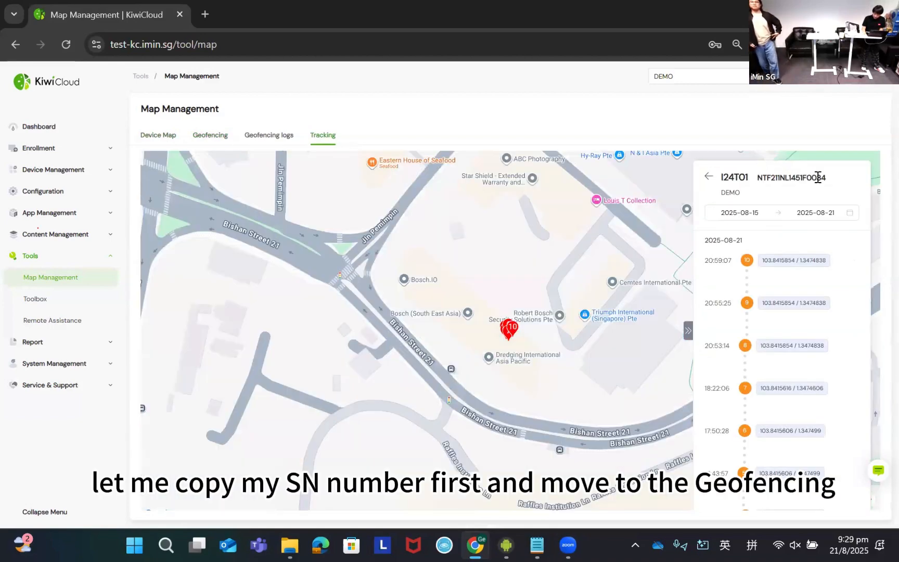
{"action": "double_click", "coordinate": [818, 178]}
- Start a new geofence, move its circle to just south of Terap Hut and adjust the circle's radius
{"action": "left_click", "coordinate": [211, 138]}
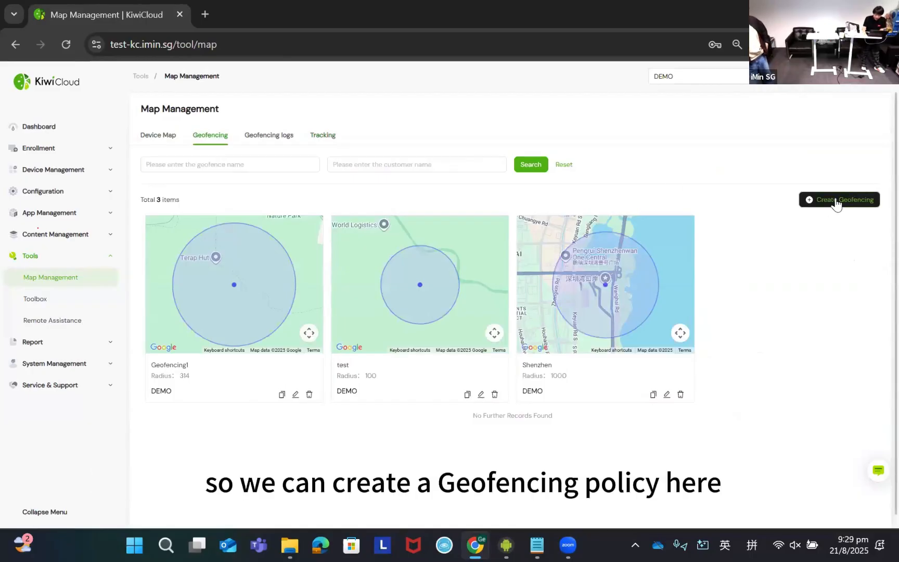
{"action": "left_click", "coordinate": [836, 203]}
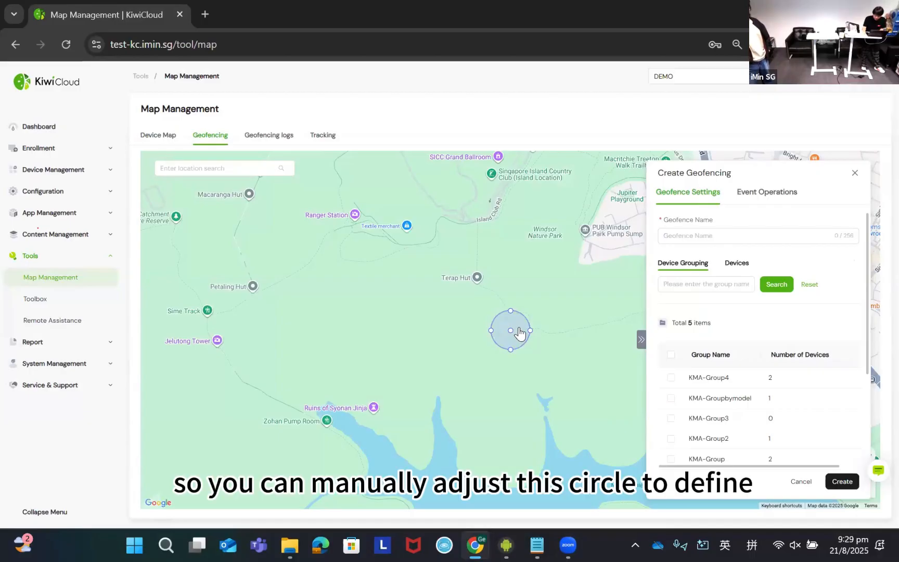
{"action": "left_click_drag", "start_coordinate": [508, 327], "coordinate": [481, 322]}
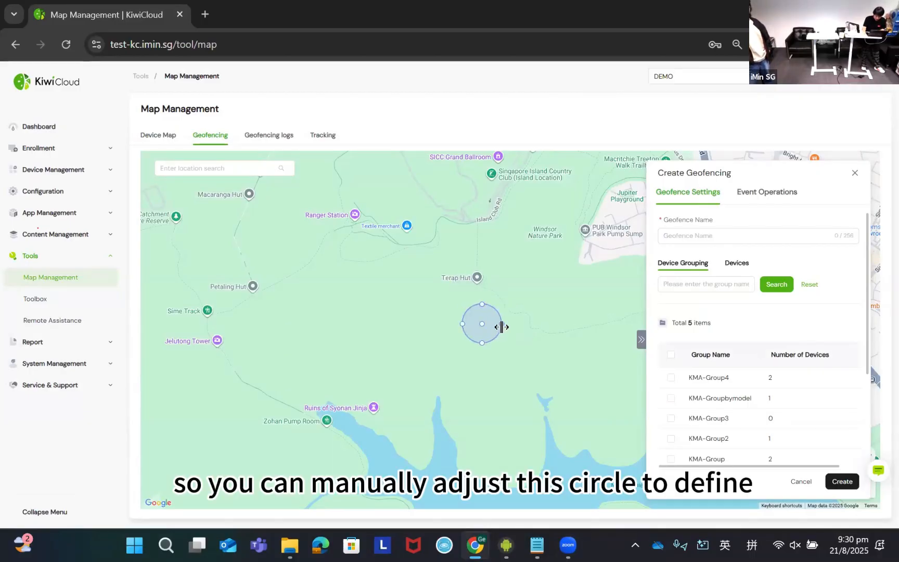
{"action": "left_click_drag", "start_coordinate": [545, 341], "coordinate": [544, 363]}
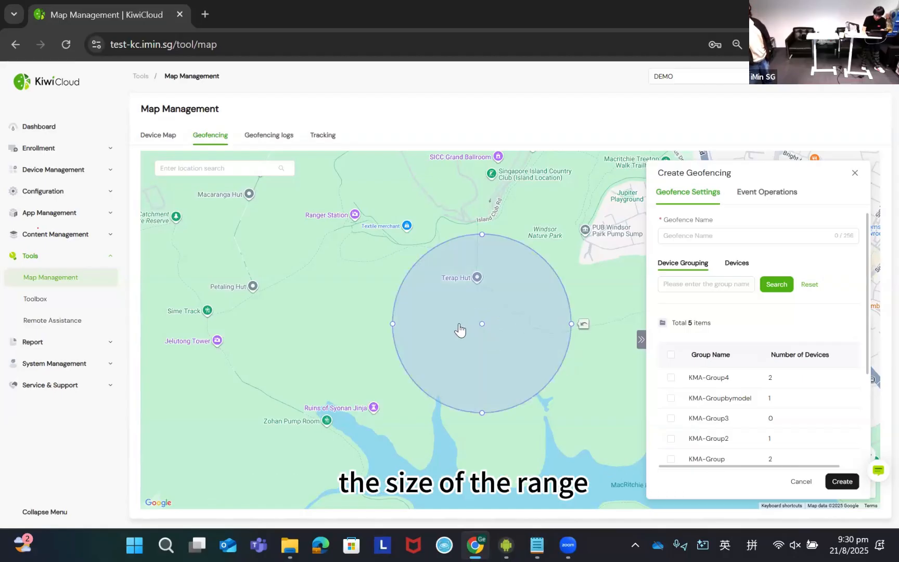
{"action": "left_click_drag", "start_coordinate": [392, 322], "coordinate": [458, 323]}
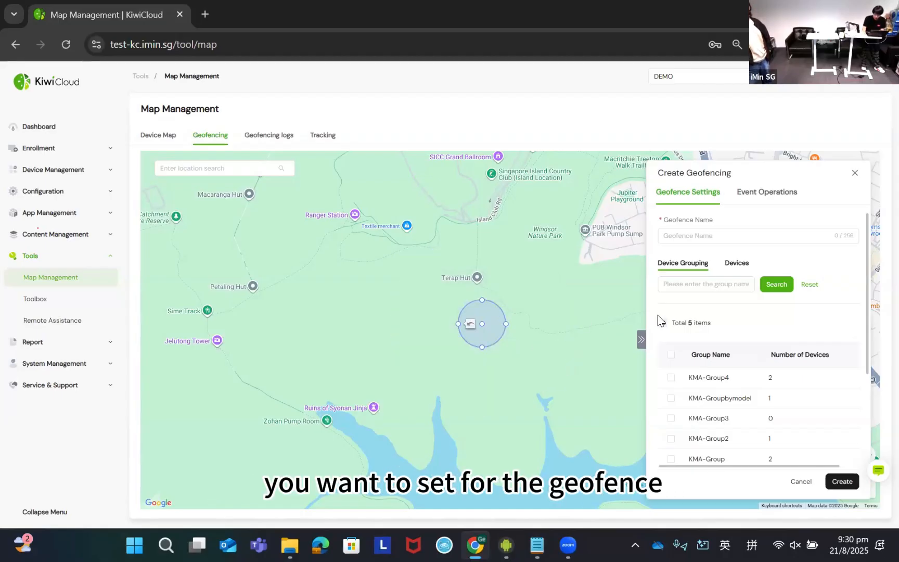
- Name the new geofence GEO1
{"action": "left_click", "coordinate": [729, 235]}
{"action": "type", "text": "G"}
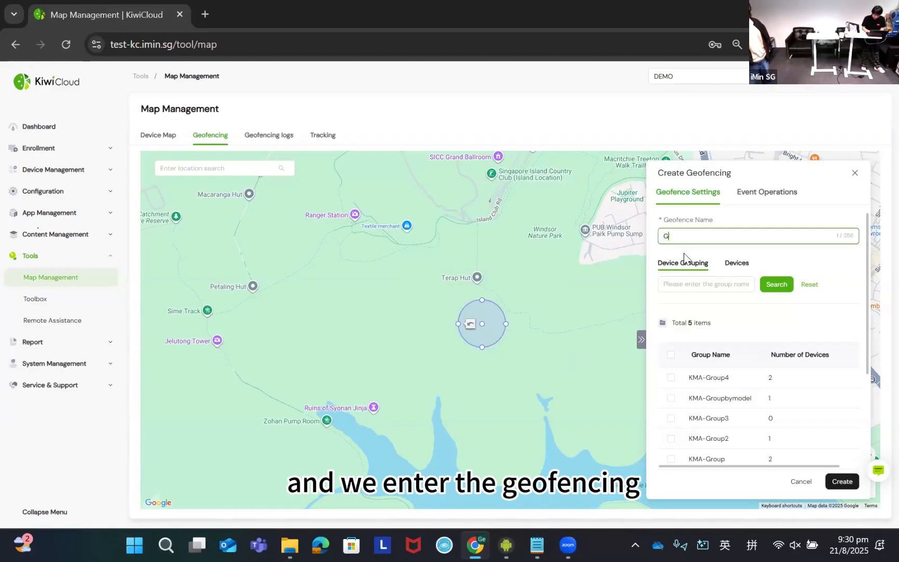
{"action": "type", "text": "EO1"}
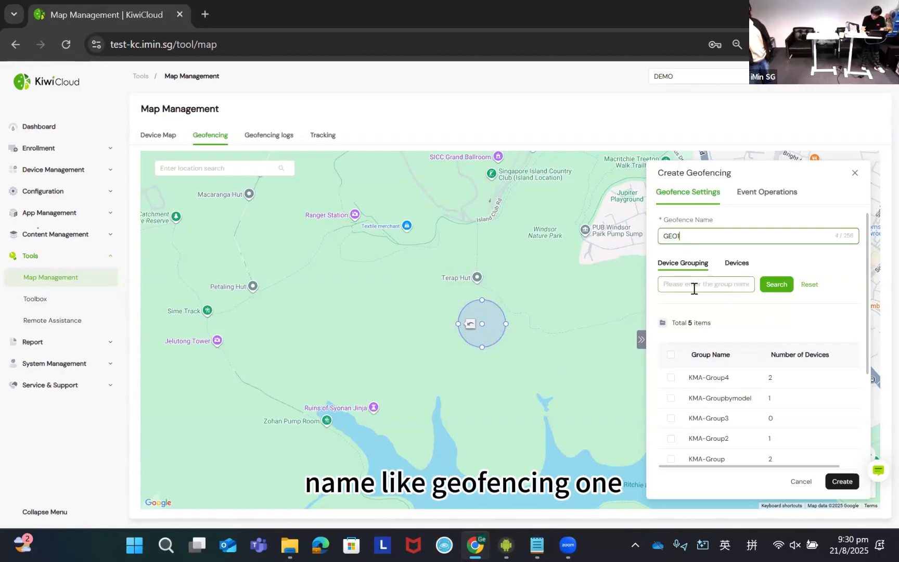
- Assign the device KMA-NTF211NL1451F0034 to the new geofence and review the circle's coordinates and radius
{"action": "left_click", "coordinate": [735, 264]}
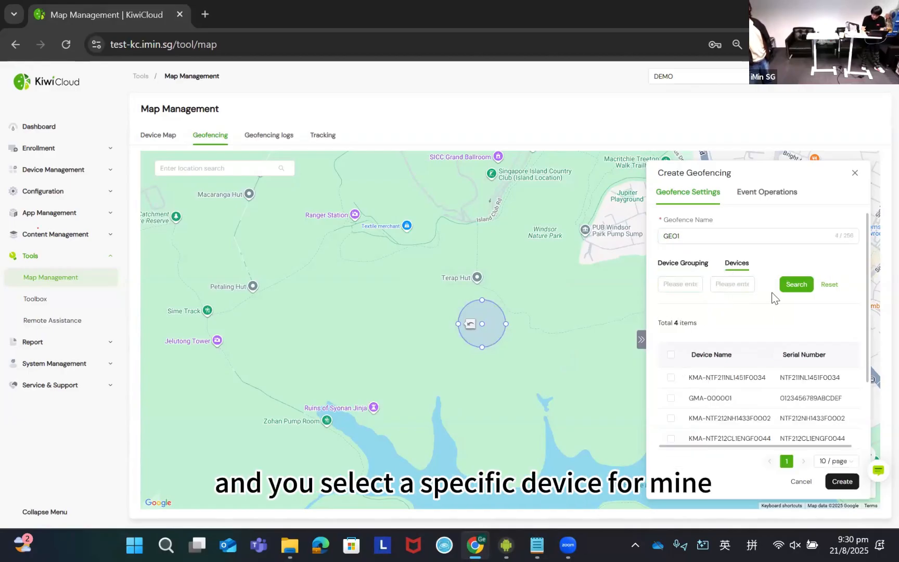
{"action": "left_click", "coordinate": [671, 377]}
{"action": "scroll", "coordinate": [796, 453], "scroll_direction": "down", "scroll_amount": 3}
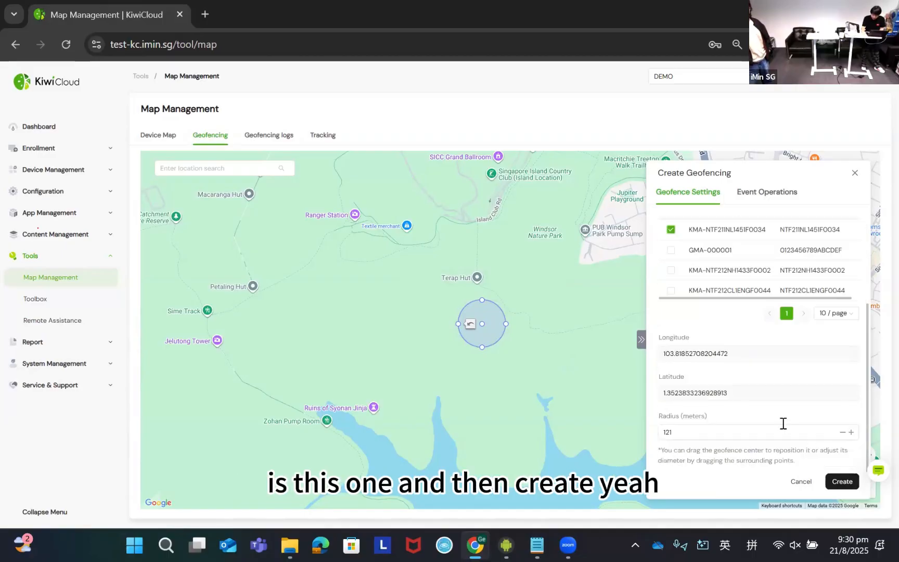
{"action": "scroll", "coordinate": [762, 390], "scroll_direction": "up", "scroll_amount": 3}
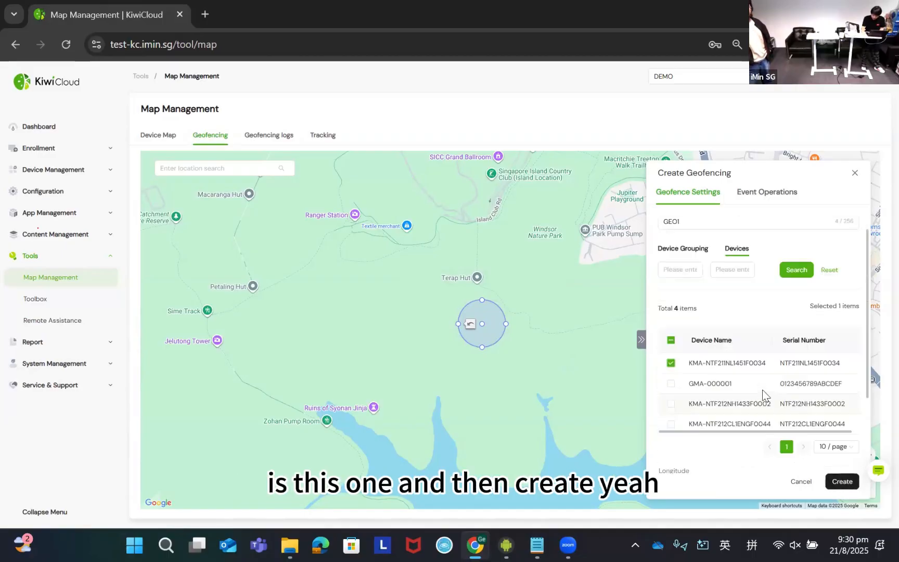
{"action": "scroll", "coordinate": [788, 402], "scroll_direction": "down", "scroll_amount": 3}
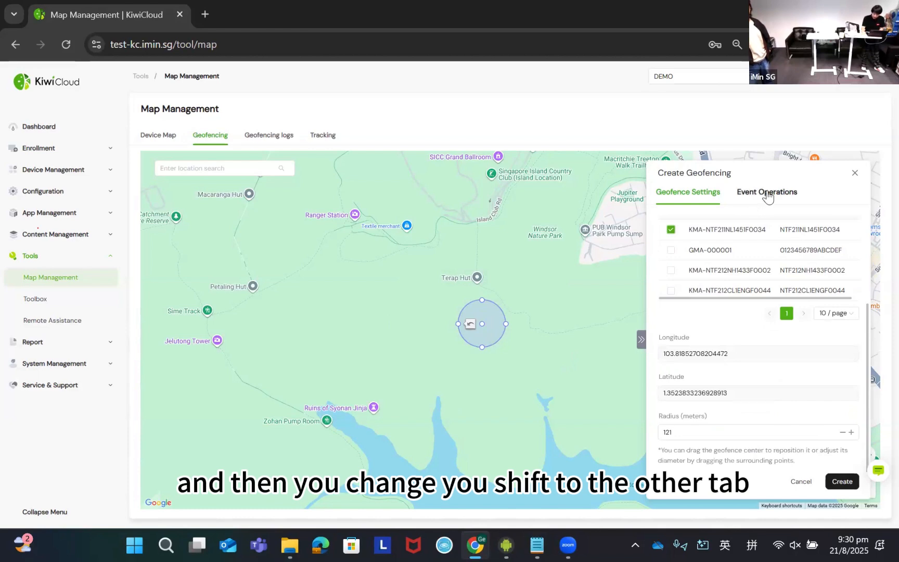
- Enable the geofence's exit trigger condition and set its automated operation to Shutdown
{"action": "left_click", "coordinate": [740, 199]}
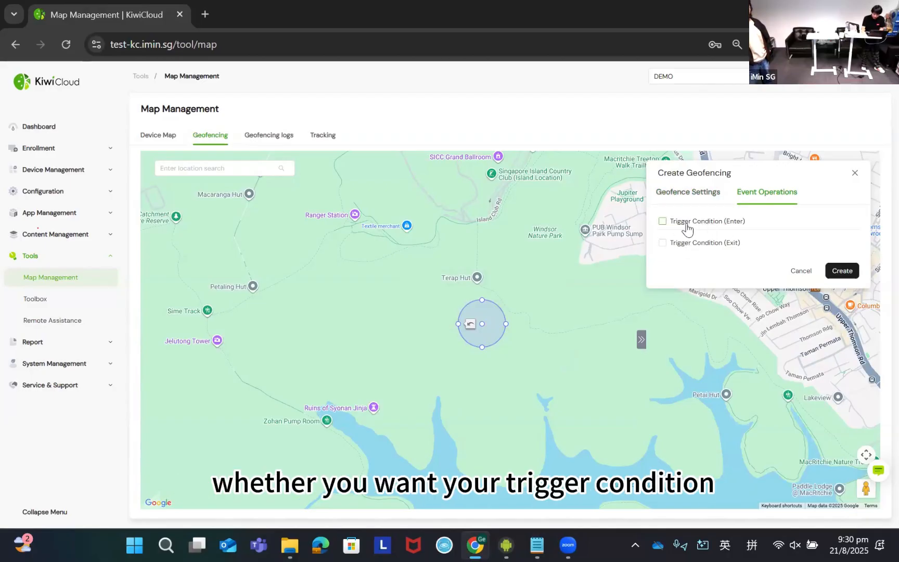
{"action": "left_click", "coordinate": [662, 243]}
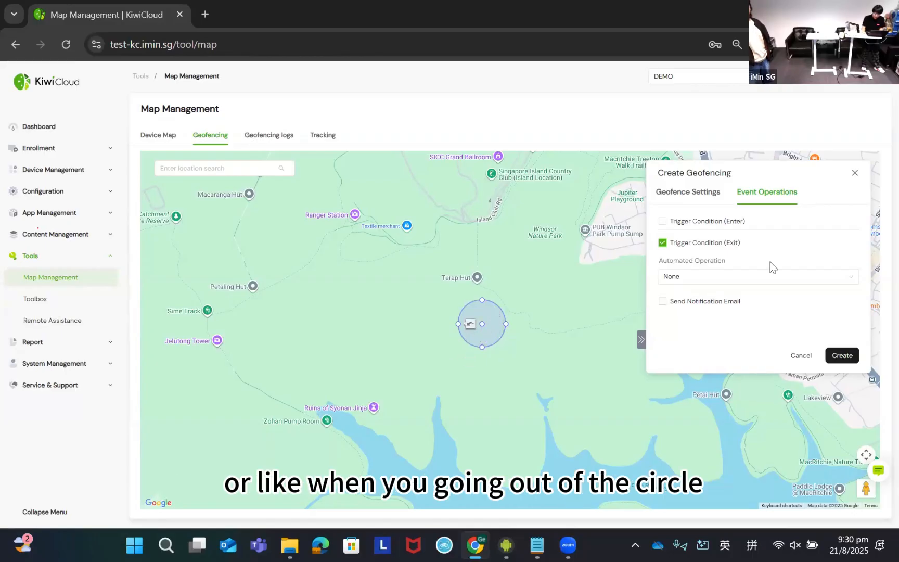
{"action": "left_click", "coordinate": [693, 278]}
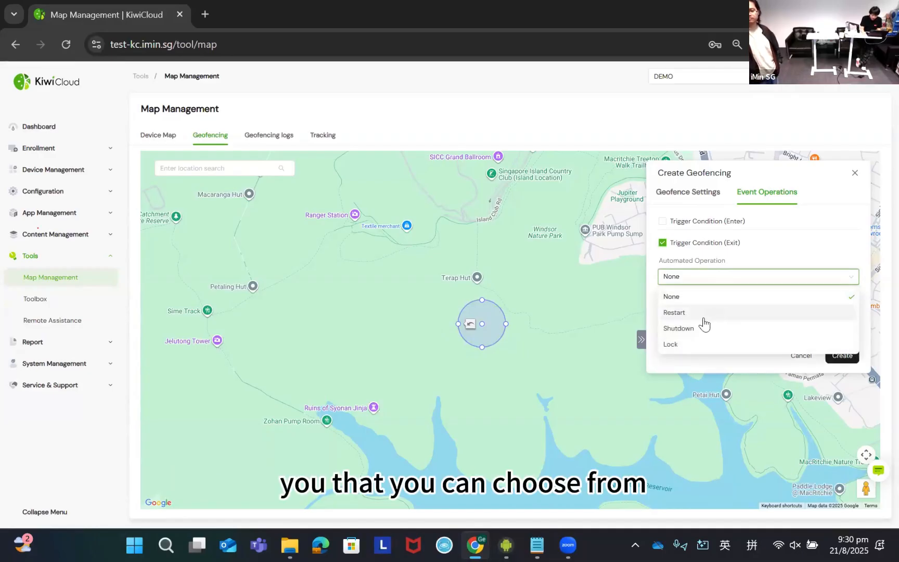
{"action": "left_click", "coordinate": [703, 329]}
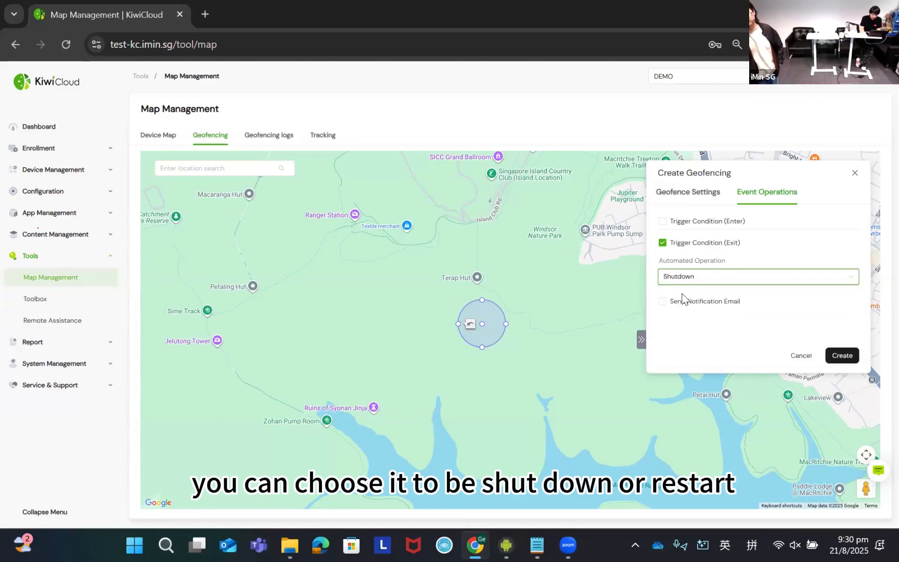
{"action": "left_click", "coordinate": [708, 278]}
{"action": "left_click", "coordinate": [717, 328]}
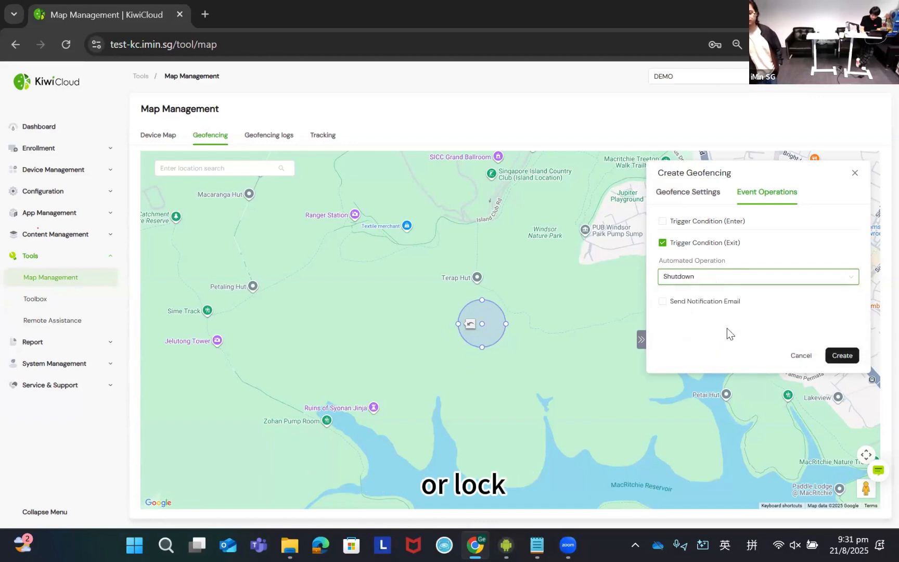
{"action": "left_click", "coordinate": [663, 301]}
{"action": "left_click", "coordinate": [690, 318]}
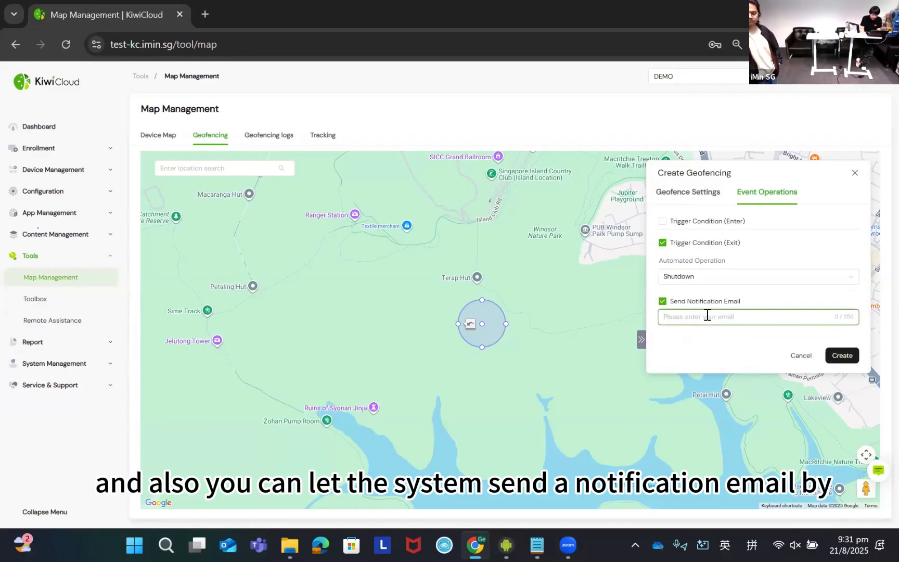
{"action": "type", "text": "j"}
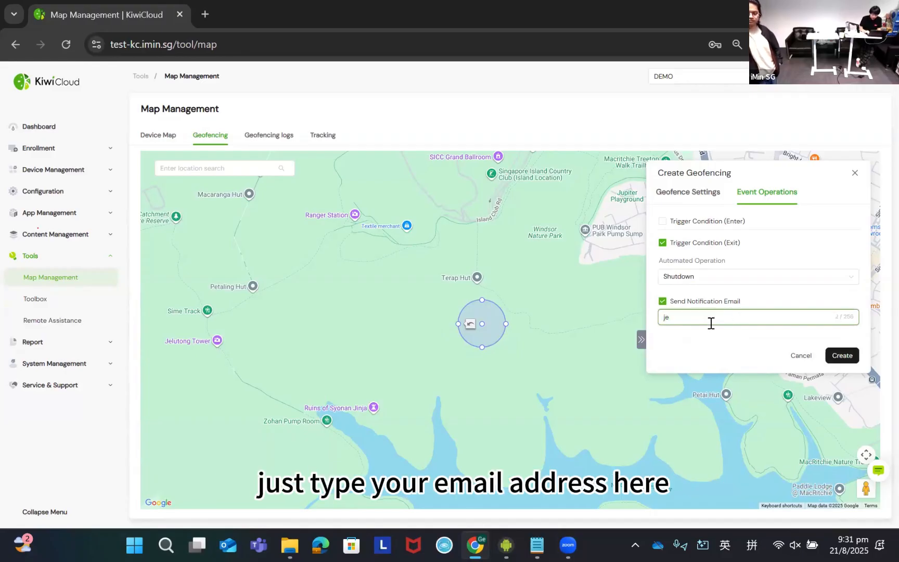
{"action": "type", "text": "e"}
{"action": "key", "text": "BackSpace"}
{"action": "key", "text": "BackSpace"}
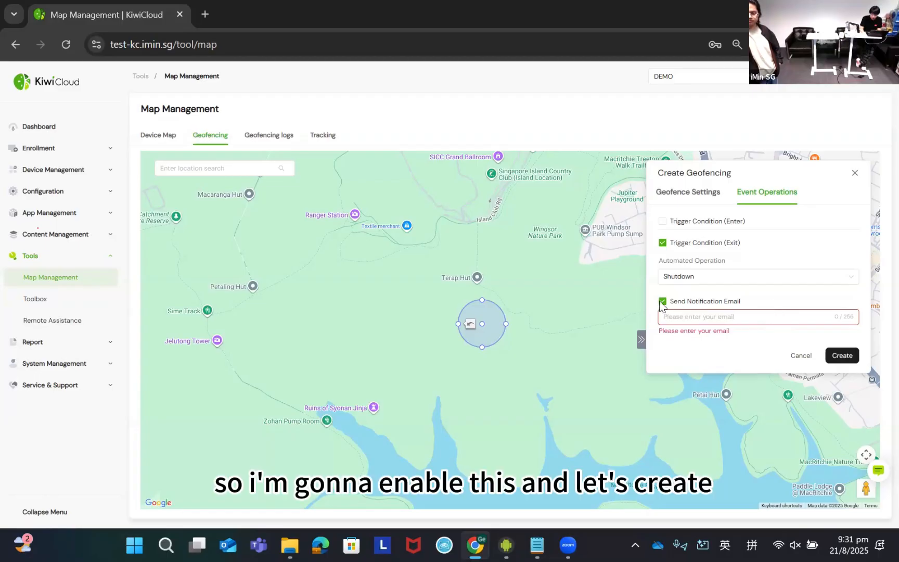
{"action": "left_click", "coordinate": [662, 302]}
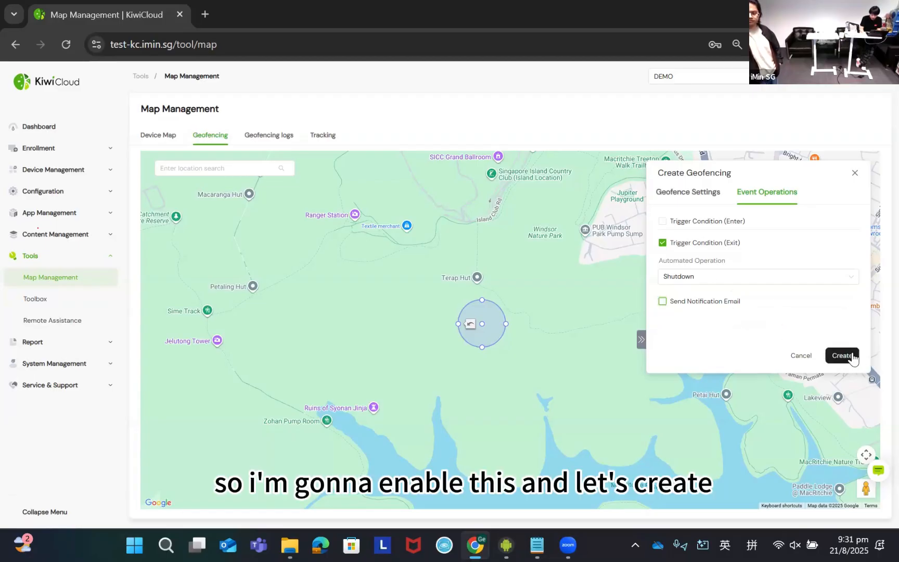
- Create the GEO1 geofence with the configured settings
{"action": "left_click", "coordinate": [841, 356]}
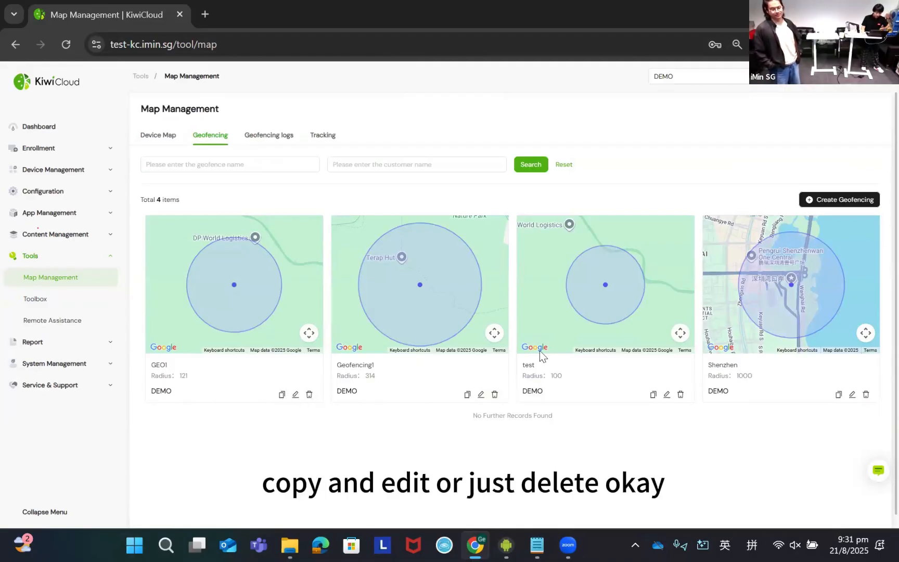
- Delete the GEO1 and Geofencing1 geofences
{"action": "left_click", "coordinate": [309, 394]}
{"action": "left_click", "coordinate": [492, 333]}
{"action": "left_click", "coordinate": [309, 395]}
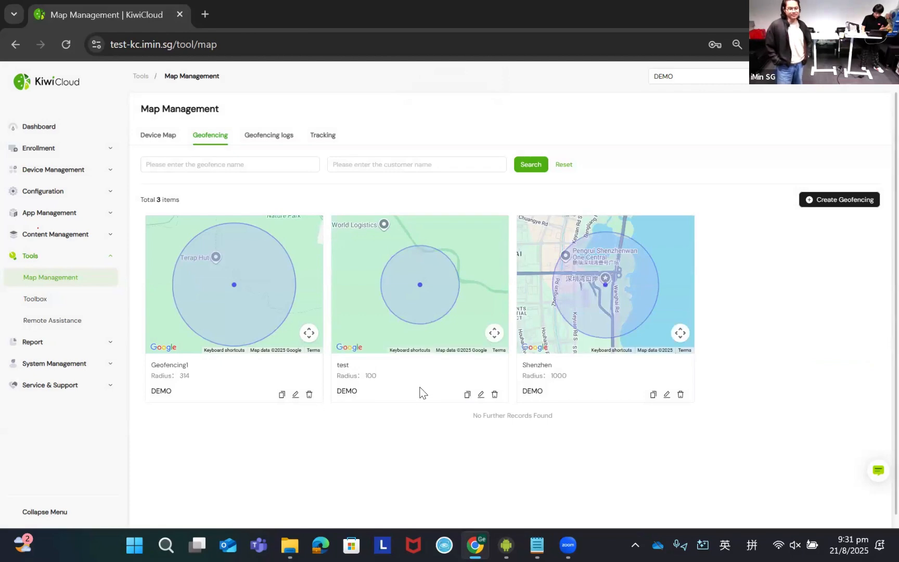
{"action": "left_click", "coordinate": [491, 336]}
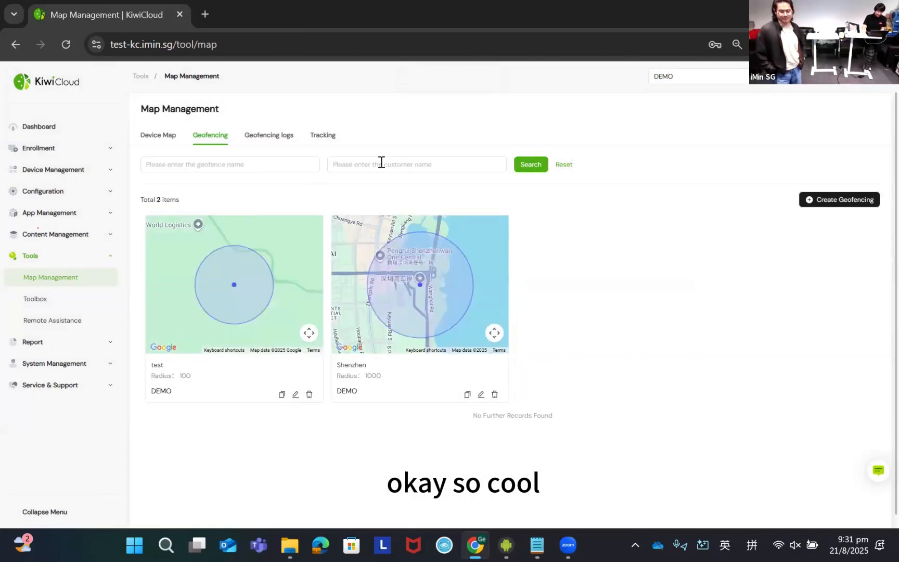
- View the geofencing logs, and go to the list of KMA devices in Device Management
{"action": "left_click", "coordinate": [290, 142]}
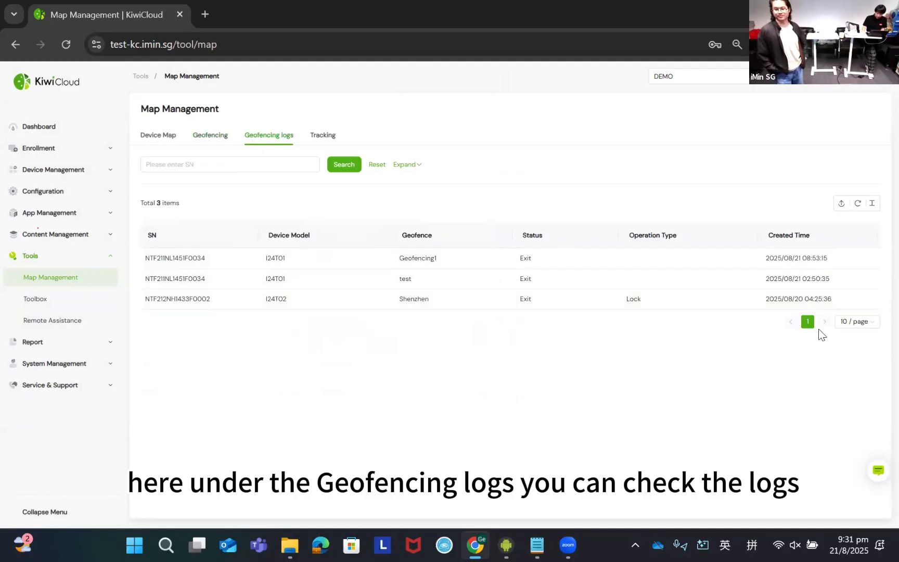
{"action": "left_click", "coordinate": [52, 255]}
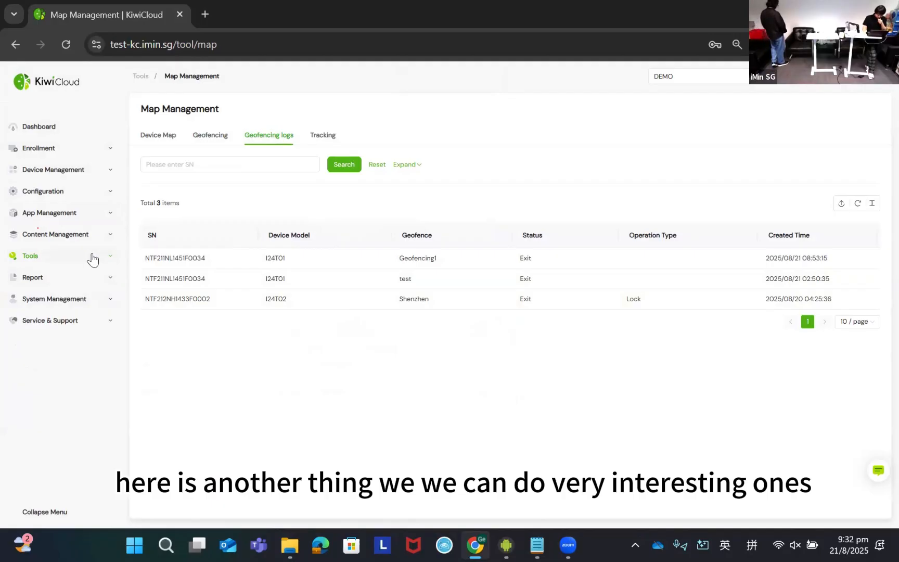
{"action": "left_click", "coordinate": [54, 170]}
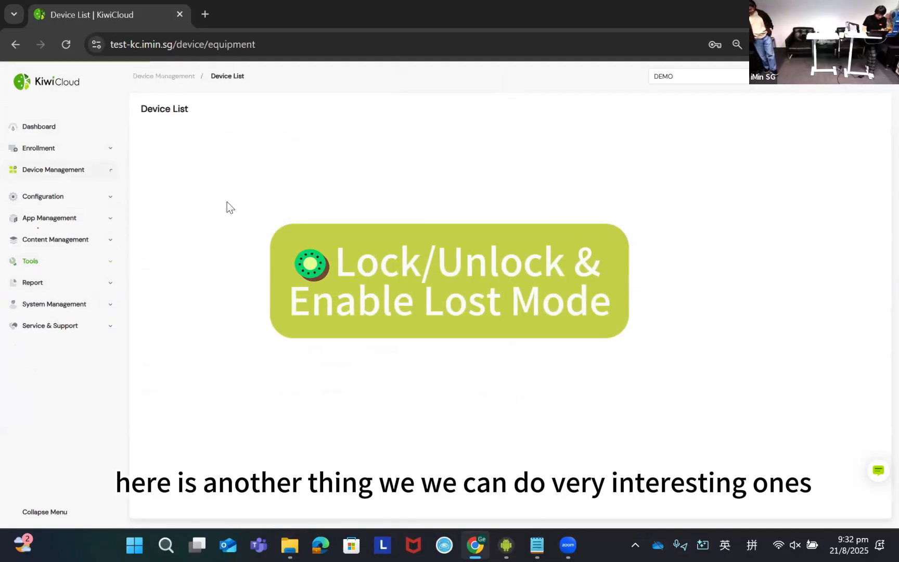
{"action": "left_click", "coordinate": [44, 235]}
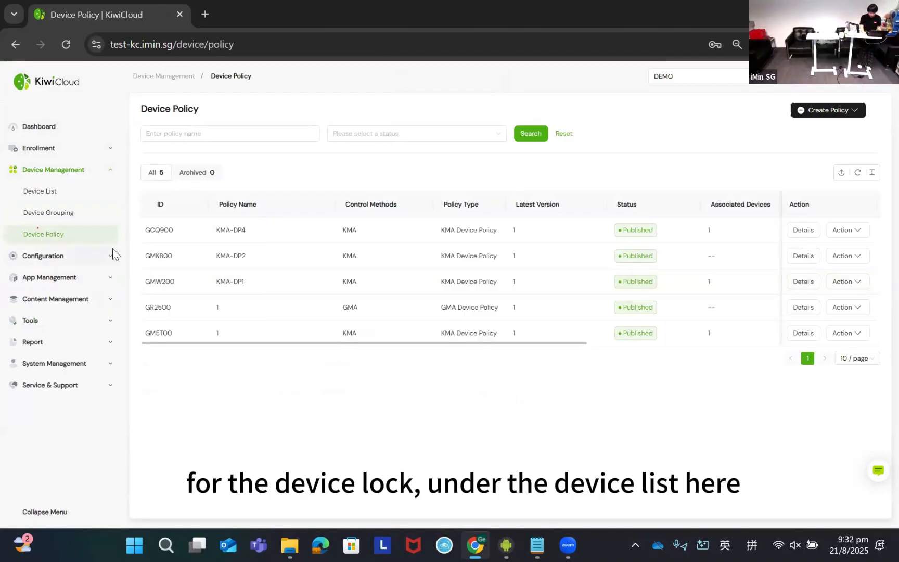
{"action": "left_click", "coordinate": [62, 196]}
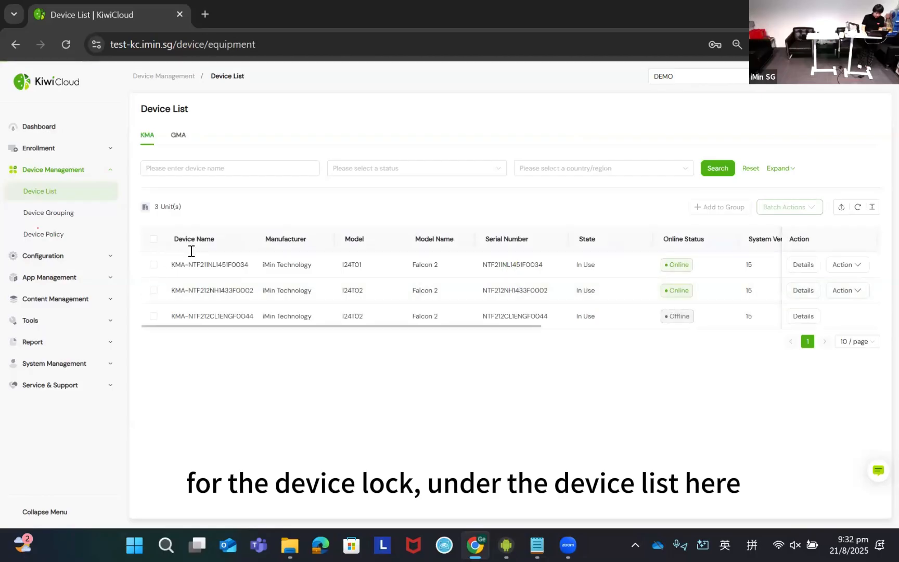
- Select the I24T01 device and examine its available actions, including locking, unlocking and lost mode
{"action": "left_click", "coordinate": [153, 265]}
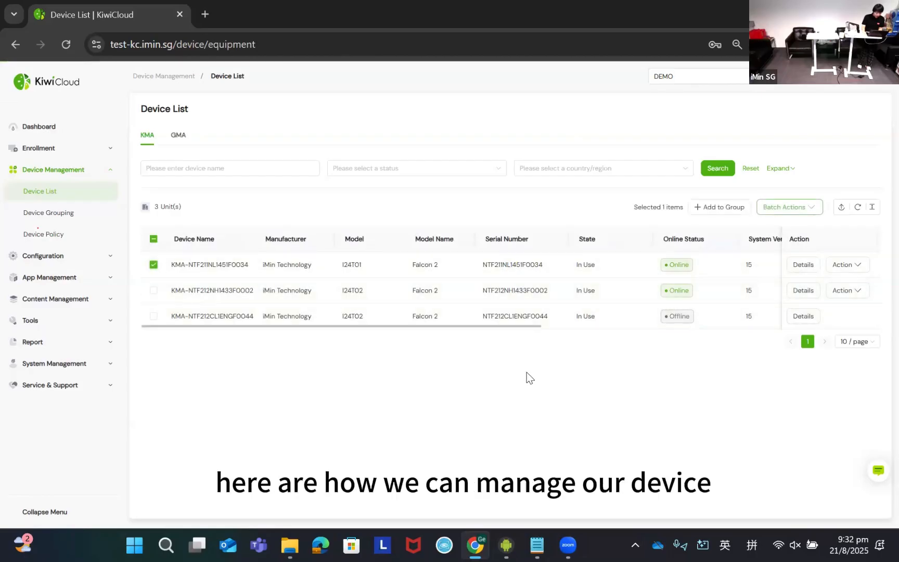
{"action": "left_click", "coordinate": [804, 265]}
{"action": "left_click", "coordinate": [402, 73]}
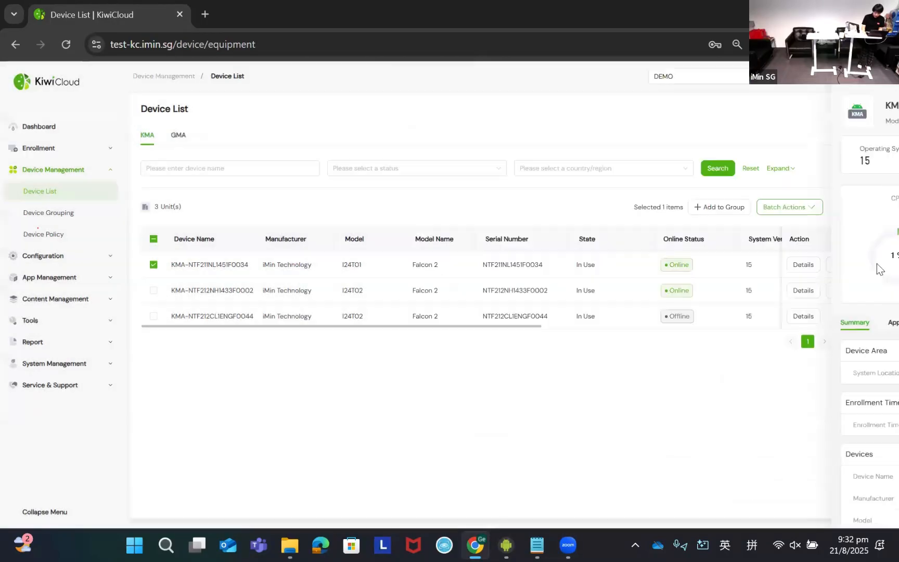
{"action": "left_click", "coordinate": [847, 265]}
{"action": "scroll", "coordinate": [816, 341], "scroll_direction": "down", "scroll_amount": 2}
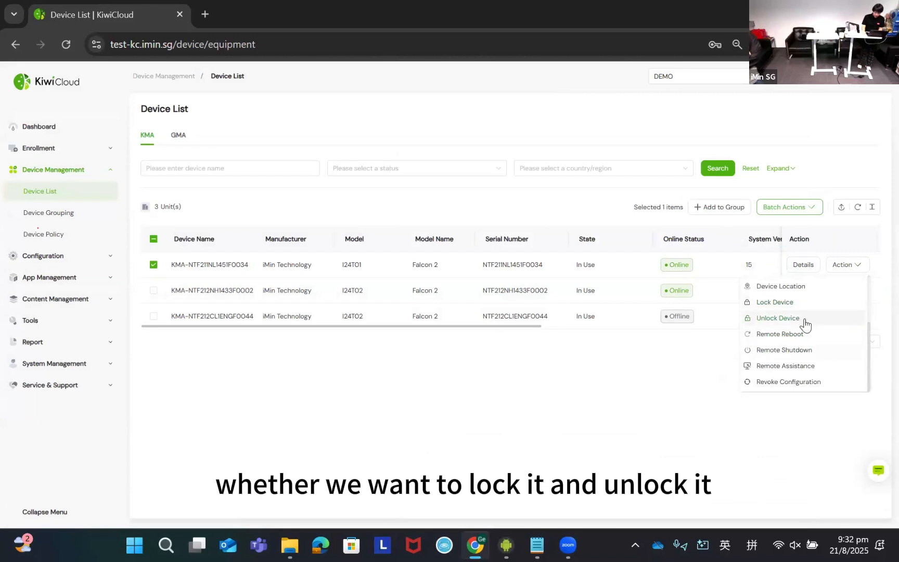
{"action": "scroll", "coordinate": [802, 371], "scroll_direction": "up", "scroll_amount": 2}
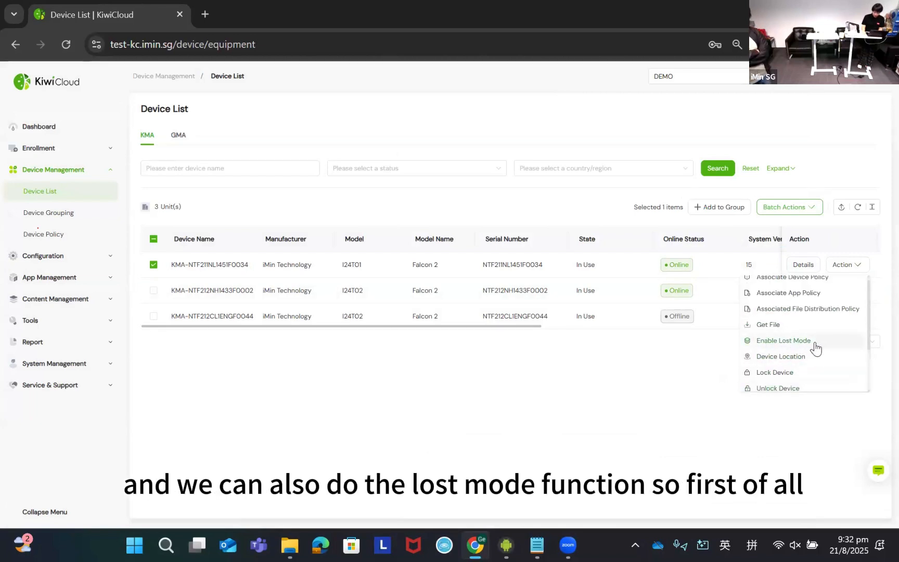
{"action": "scroll", "coordinate": [796, 353], "scroll_direction": "down", "scroll_amount": 2}
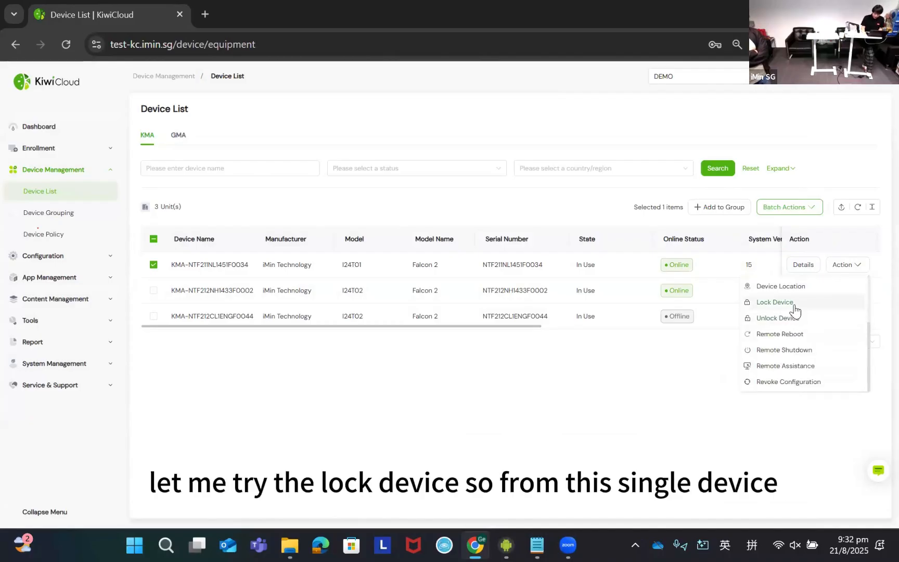
{"action": "left_click", "coordinate": [208, 277]}
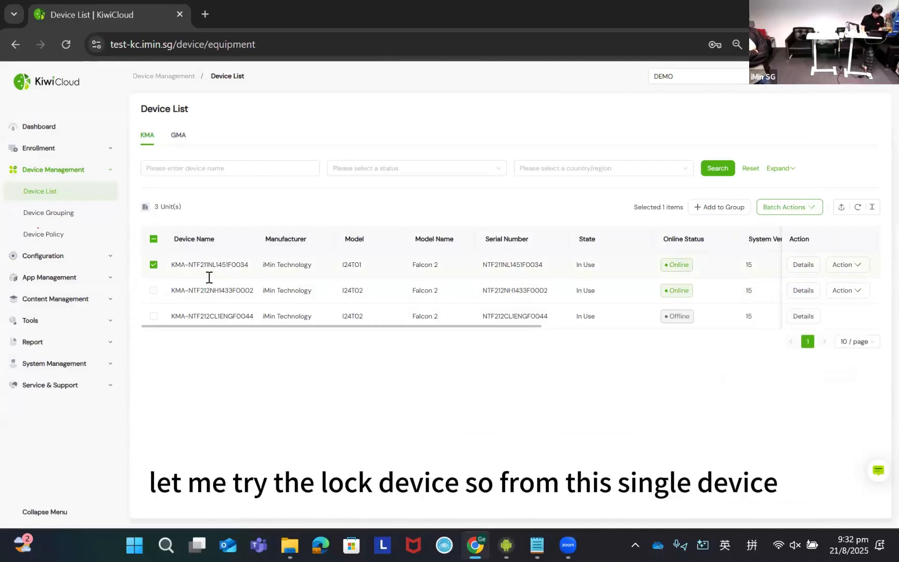
- Lock the I24T01 device remotely, entering a lock screen password and a short test reason for the operation
{"action": "left_click", "coordinate": [857, 268]}
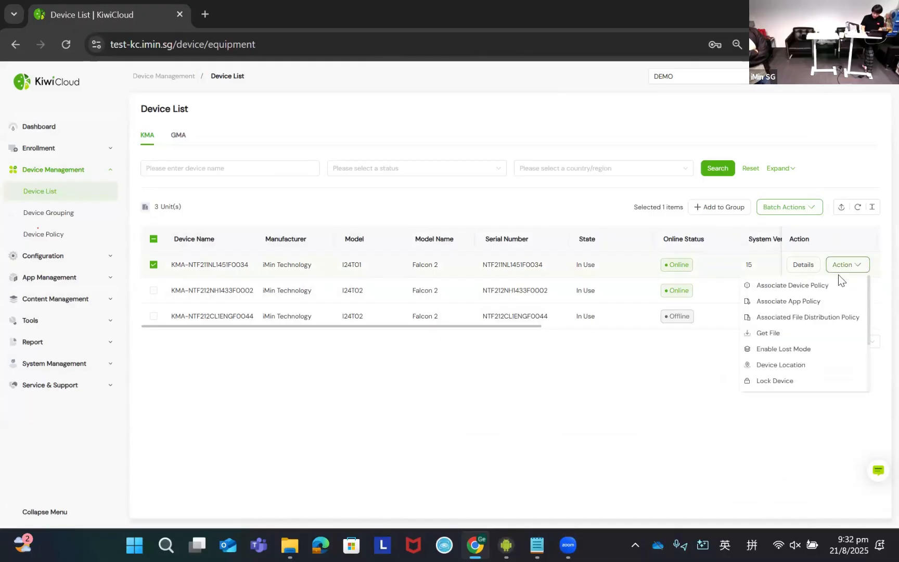
{"action": "scroll", "coordinate": [782, 343], "scroll_direction": "down", "scroll_amount": 2}
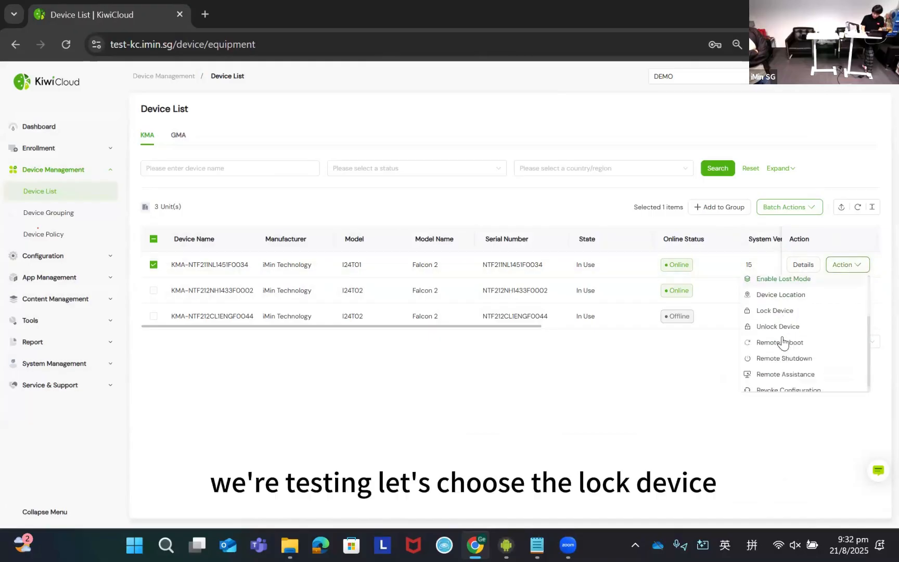
{"action": "left_click", "coordinate": [784, 311]}
{"action": "left_click", "coordinate": [400, 275]}
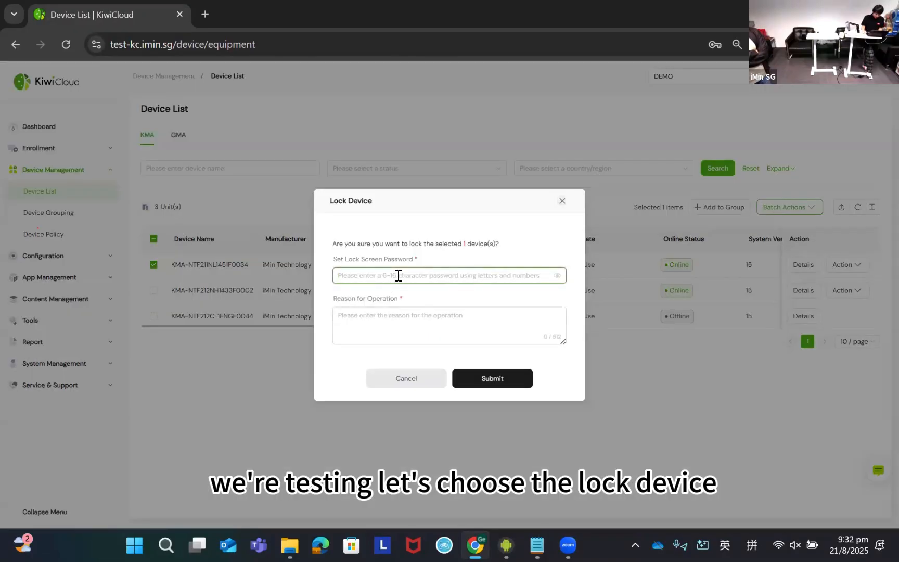
{"action": "type", "text": "12"}
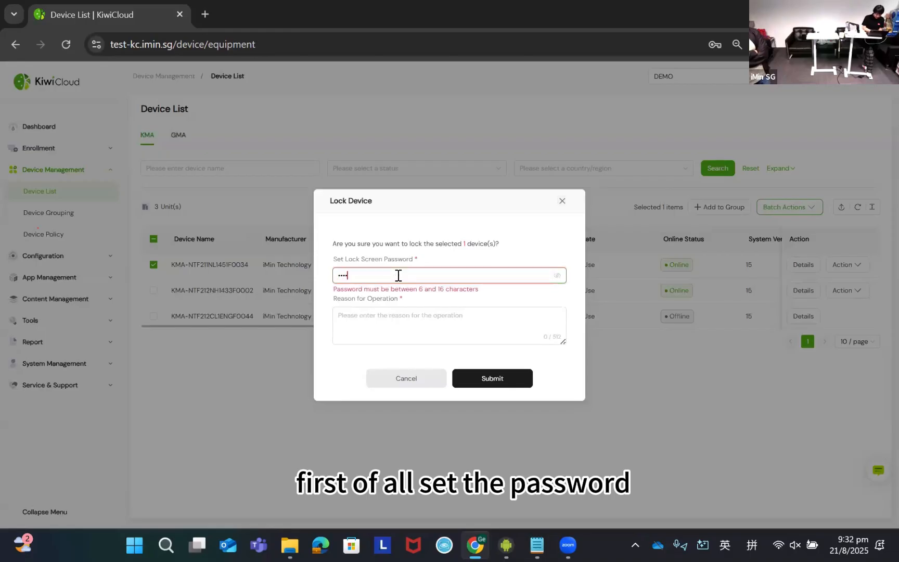
{"action": "type", "text": "3456"}
{"action": "left_click", "coordinate": [399, 315]}
{"action": "type", "text": "test"}
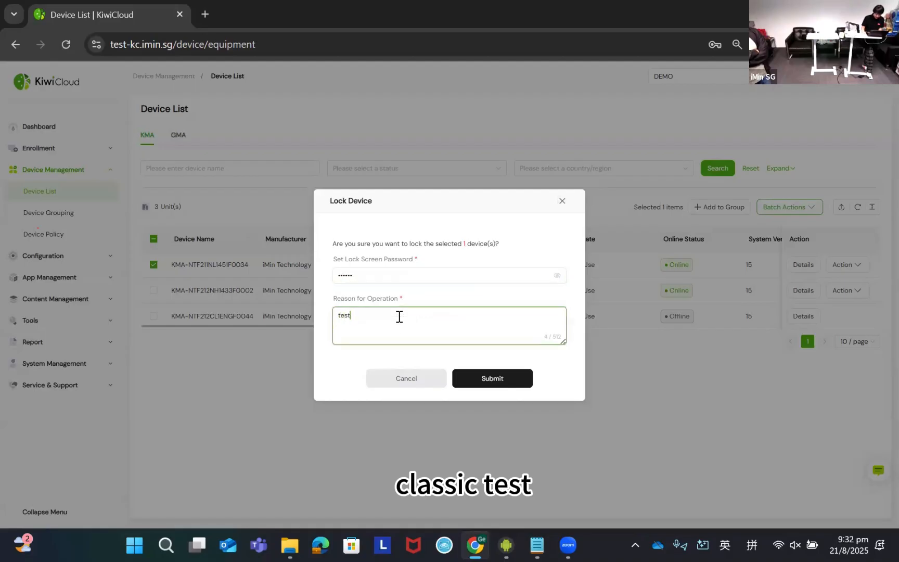
{"action": "left_click", "coordinate": [477, 383]}
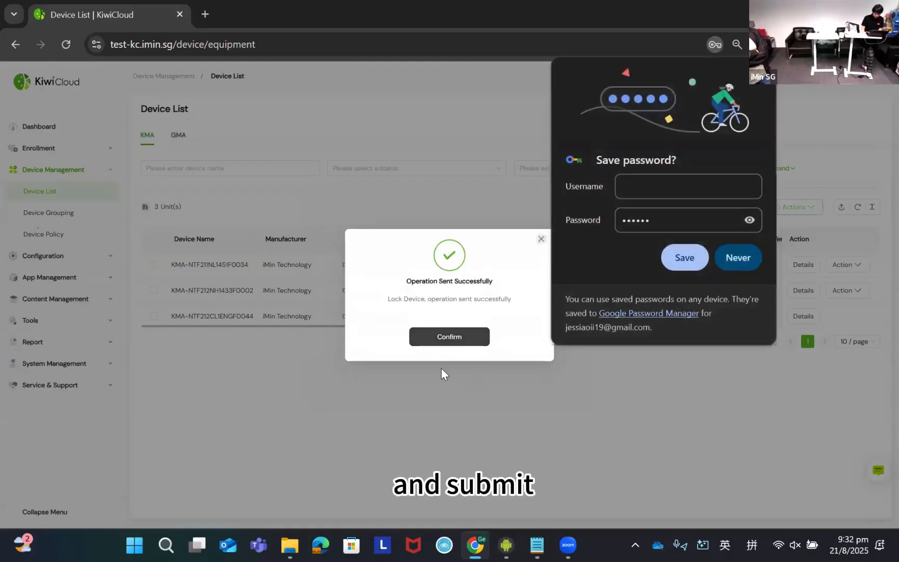
{"action": "left_click", "coordinate": [441, 368]}
- Switch to the mirrored device screen and check the remote lock, minimizing the Kiwicloud demo folder window
{"action": "key", "text": "alt+Tab"}
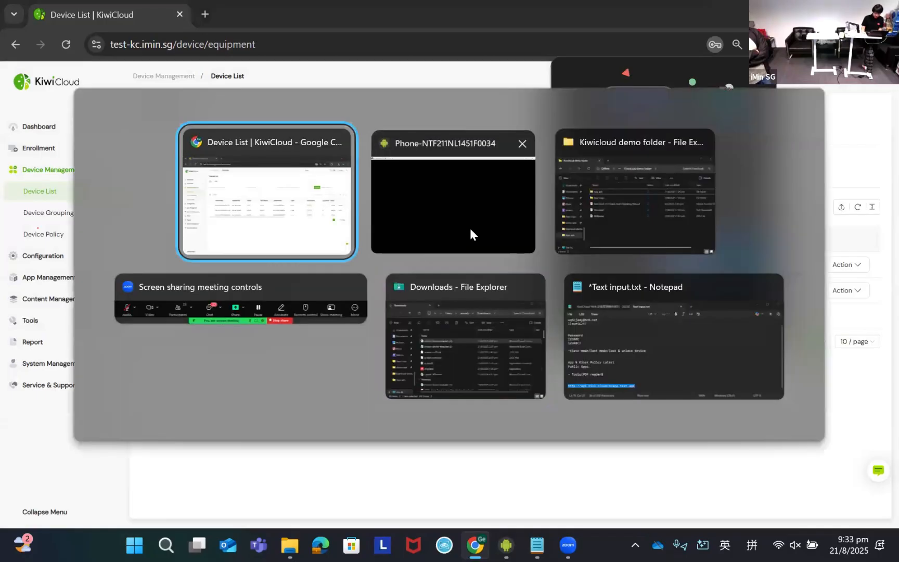
{"action": "key", "text": "alt+Tab"}
{"action": "key", "text": "alt+Tab"}
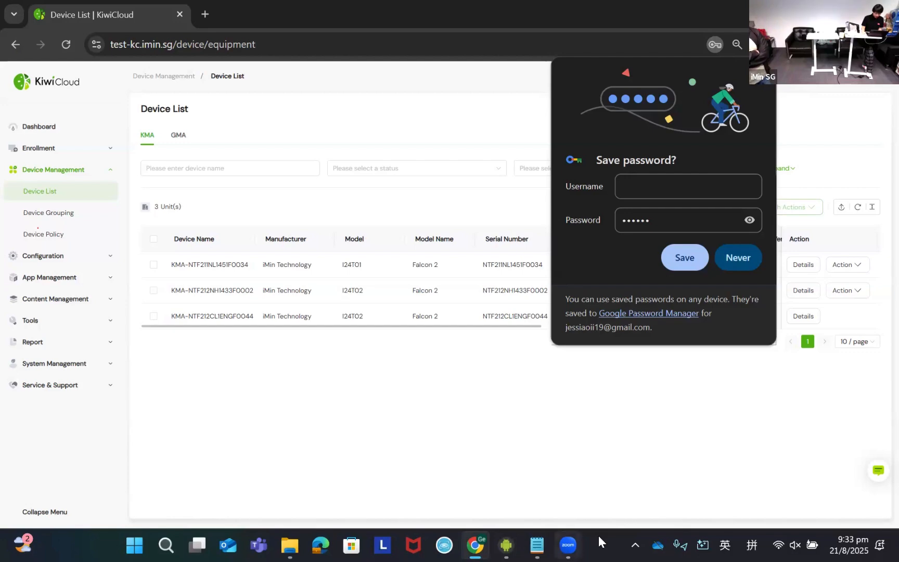
{"action": "key", "text": "alt+Tab"}
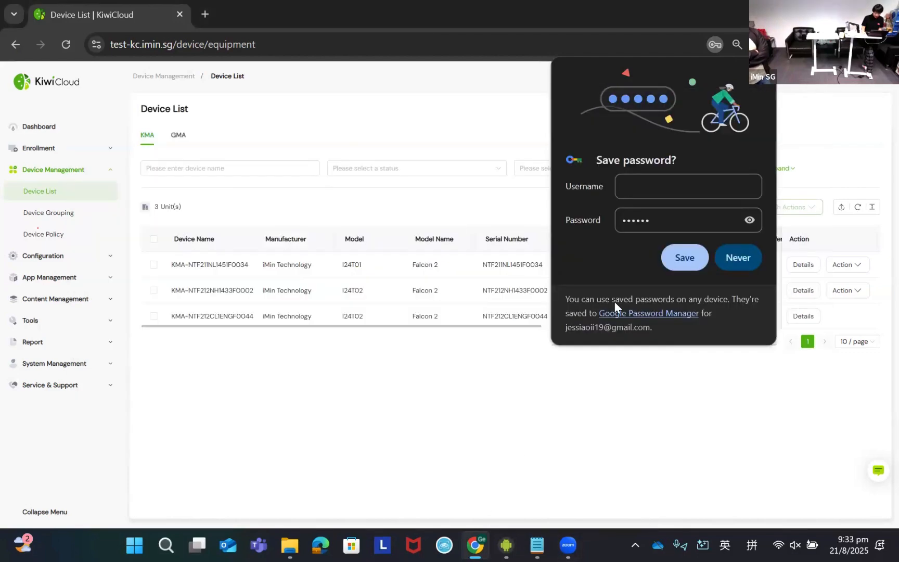
{"action": "key", "text": "alt+Tab"}
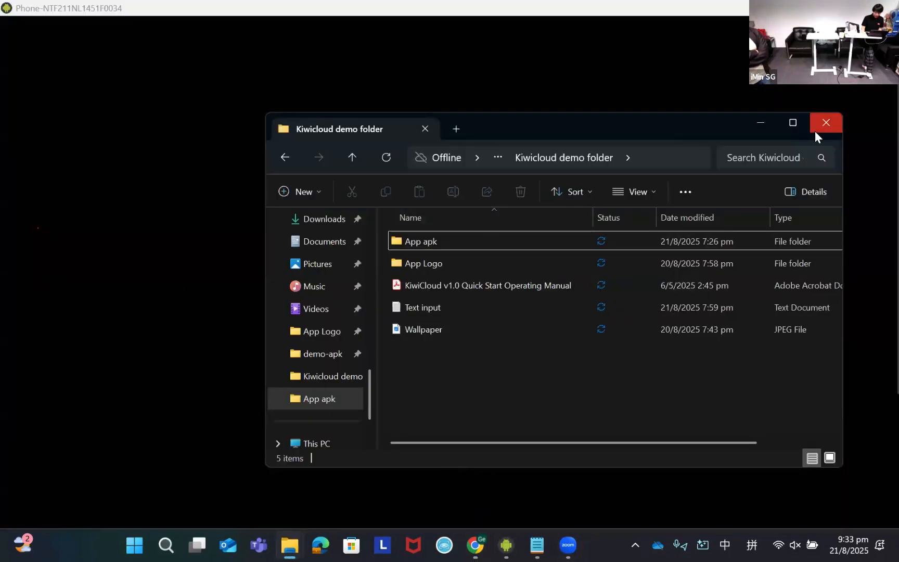
{"action": "left_click", "coordinate": [760, 123]}
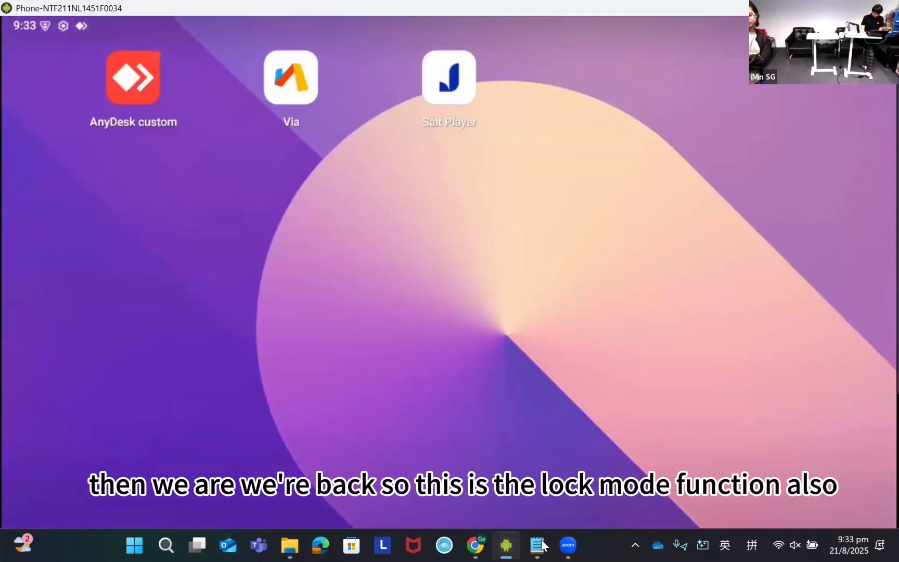
{"action": "mouse_move", "coordinate": [572, 545]}
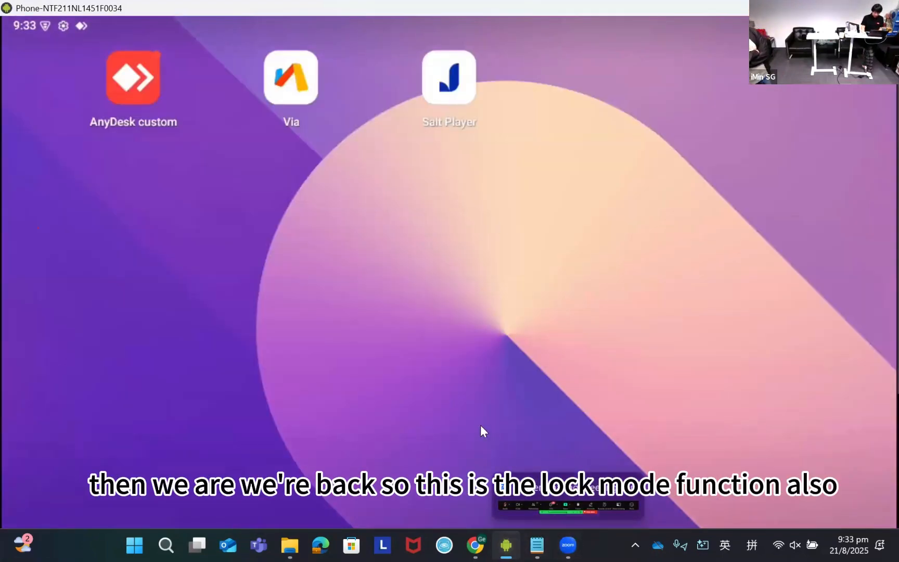
- Return to KiwiCloud and remotely unlock the I24T01 device, giving "test" as the reason for the operation
{"action": "key", "text": "alt+Tab"}
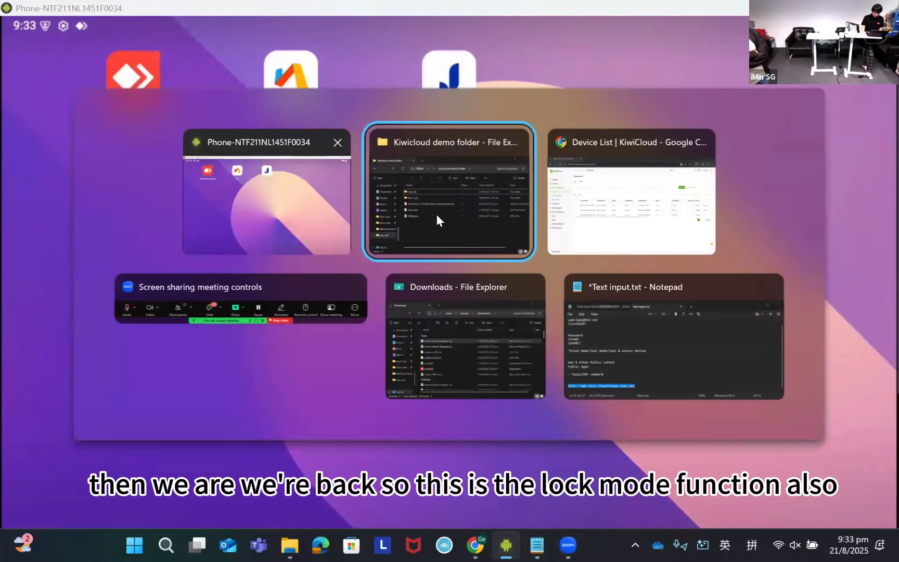
{"action": "left_click", "coordinate": [659, 240]}
{"action": "left_click", "coordinate": [763, 75]}
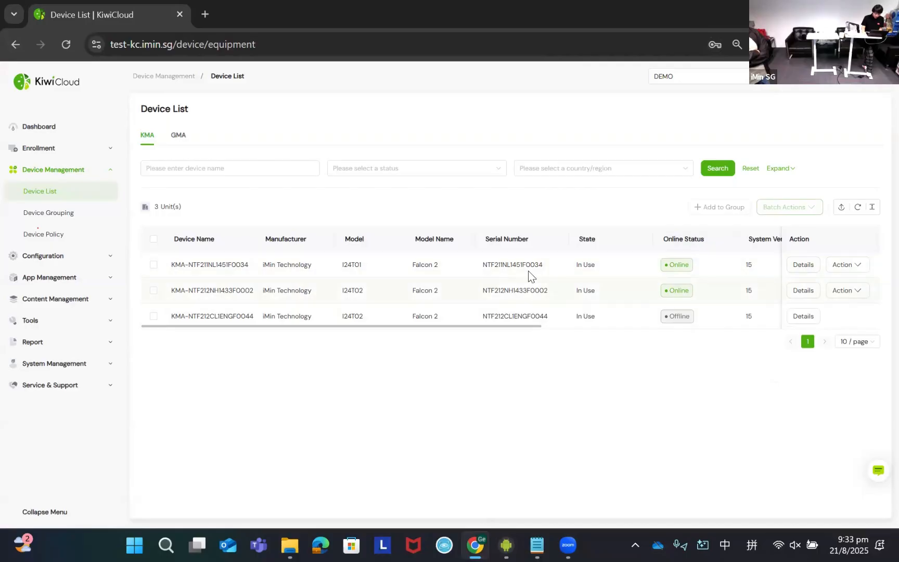
{"action": "left_click", "coordinate": [154, 264]}
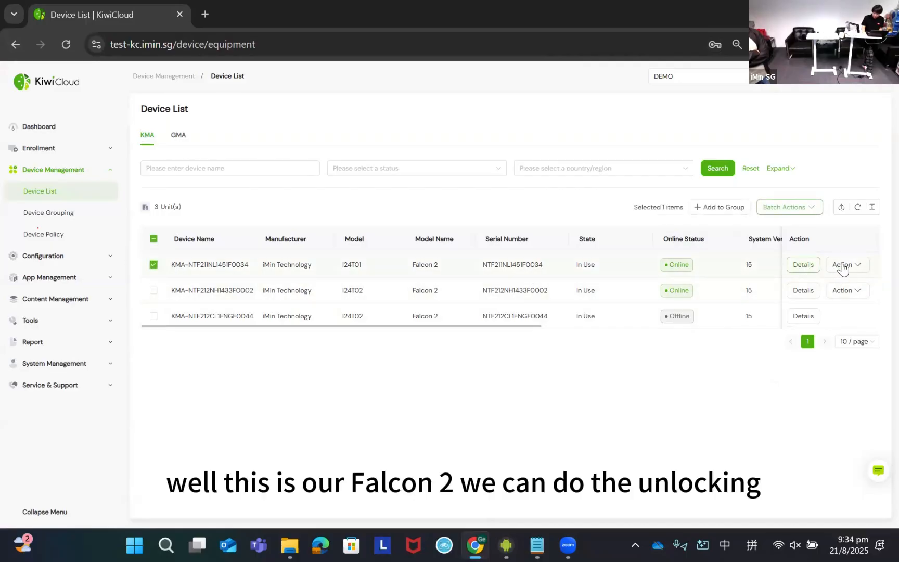
{"action": "mouse_move", "coordinate": [842, 267]}
{"action": "scroll", "coordinate": [813, 318], "scroll_direction": "down", "scroll_amount": 2}
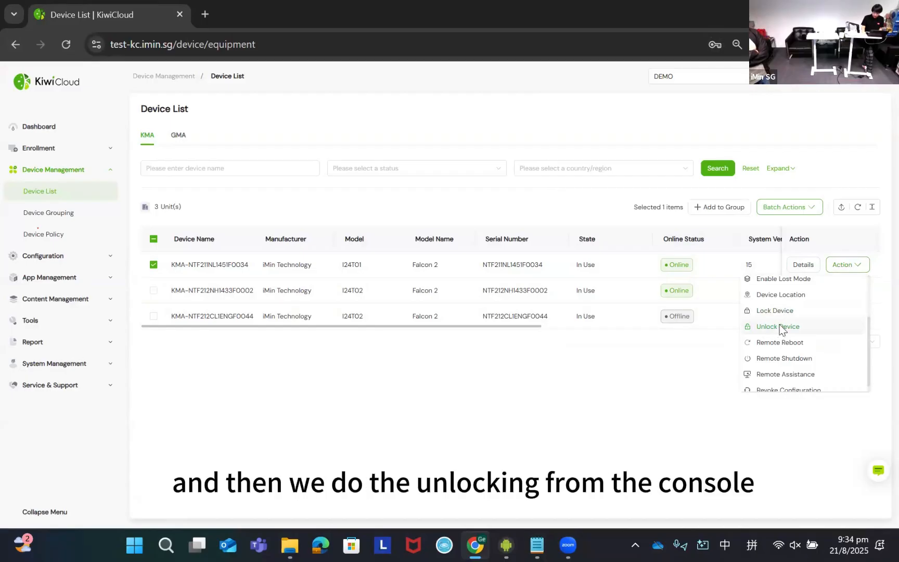
{"action": "left_click", "coordinate": [778, 327]}
{"action": "left_click", "coordinate": [456, 340]}
{"action": "type", "text": "test"}
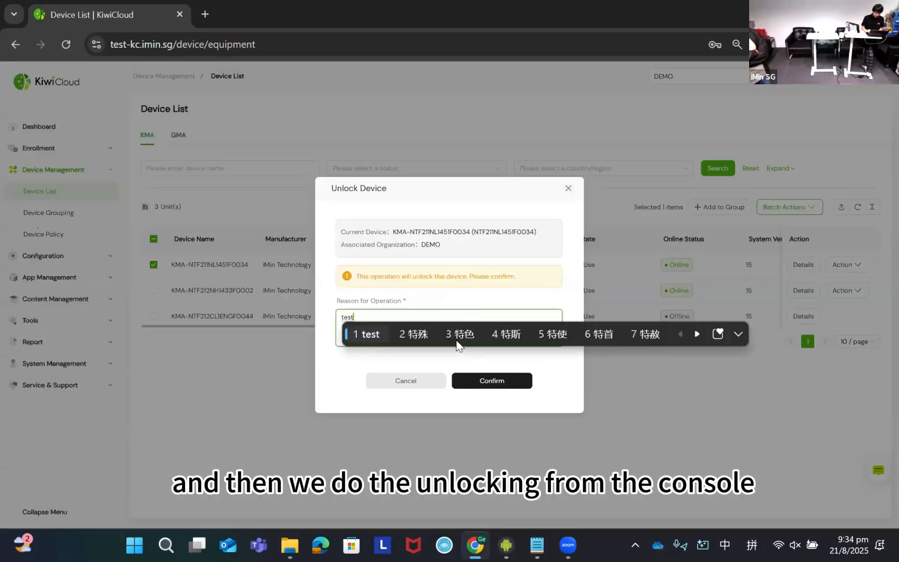
{"action": "key", "text": "shift"}
{"action": "left_click", "coordinate": [484, 380]}
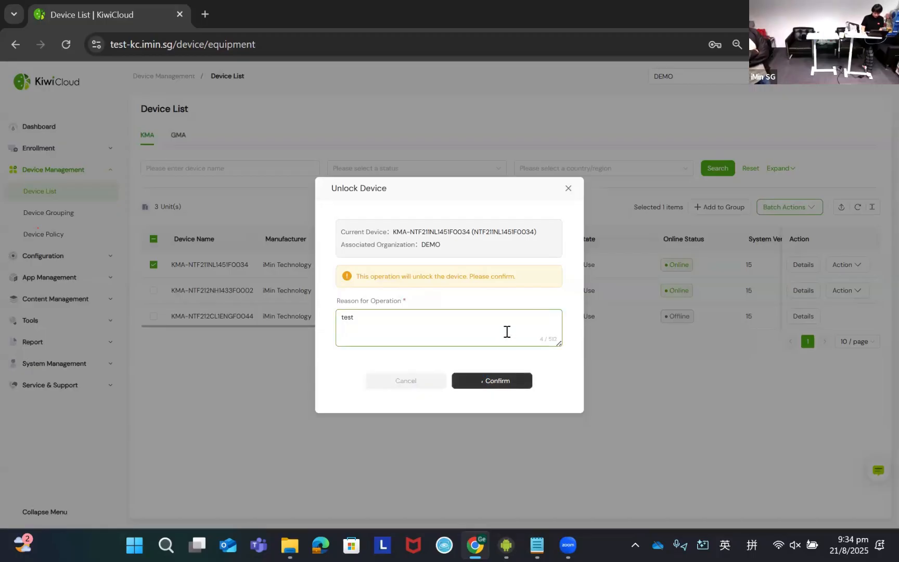
{"action": "left_click", "coordinate": [425, 341]}
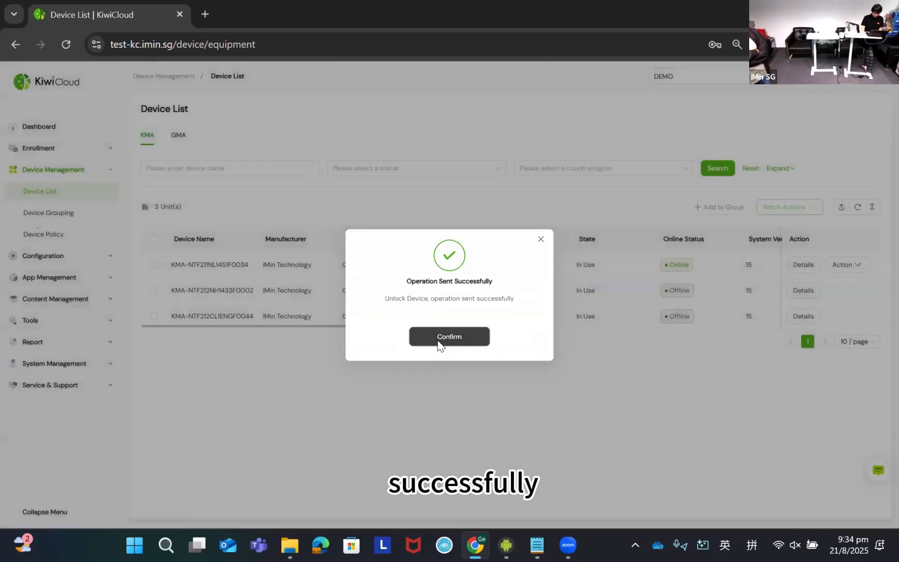
- Check the mirrored device screen after the unlock, and return to the KiwiCloud device list
{"action": "key", "text": "alt+Tab"}
{"action": "left_click", "coordinate": [499, 213]}
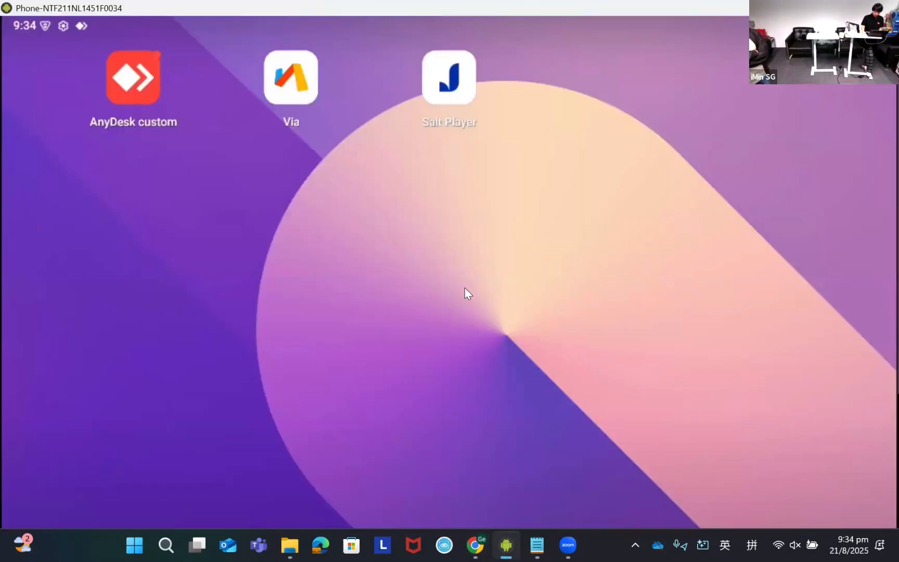
{"action": "key", "text": "alt+Tab"}
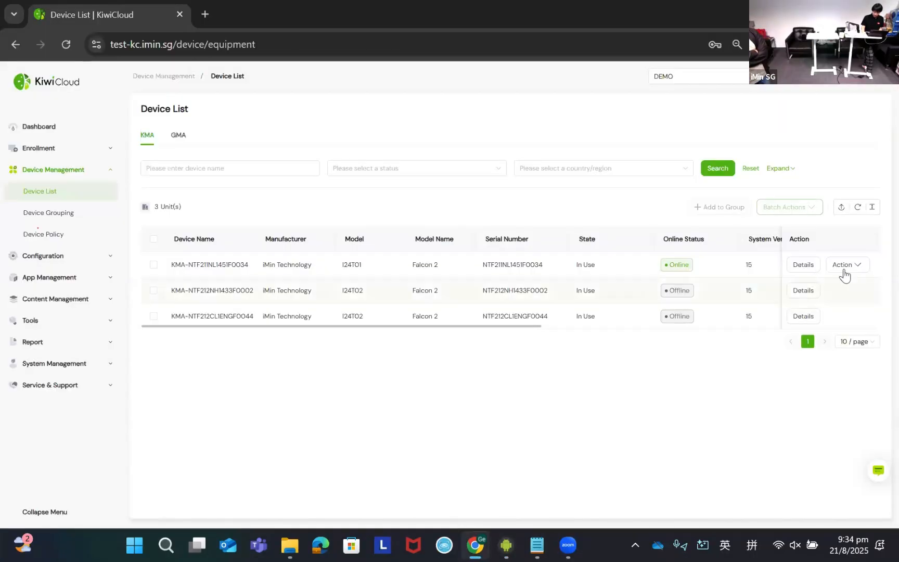
- Enable lost mode on the I24T01 device, entering a lost mode password and "test" as the reason, without saving the password in the browser
{"action": "left_click", "coordinate": [843, 270]}
{"action": "scroll", "coordinate": [828, 335], "scroll_direction": "down", "scroll_amount": 3}
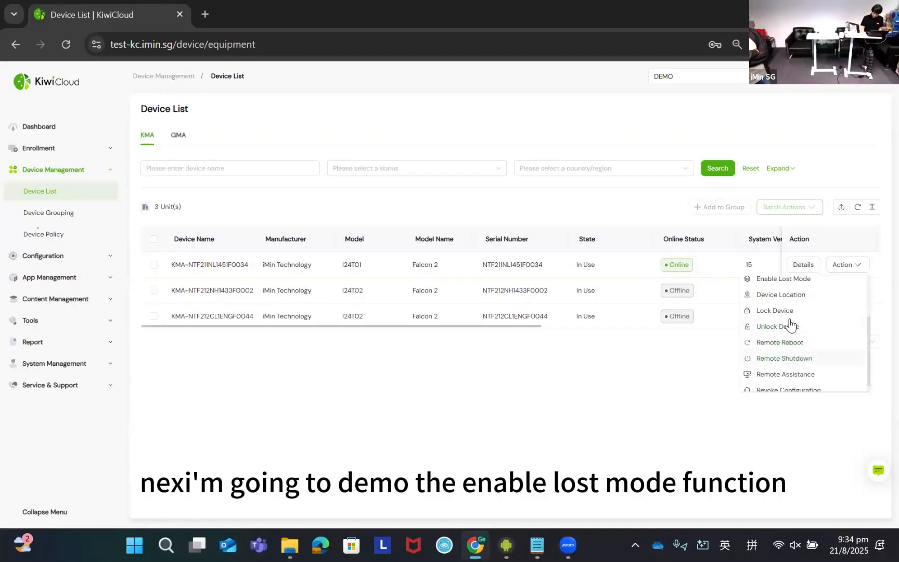
{"action": "scroll", "coordinate": [807, 348], "scroll_direction": "up", "scroll_amount": 2}
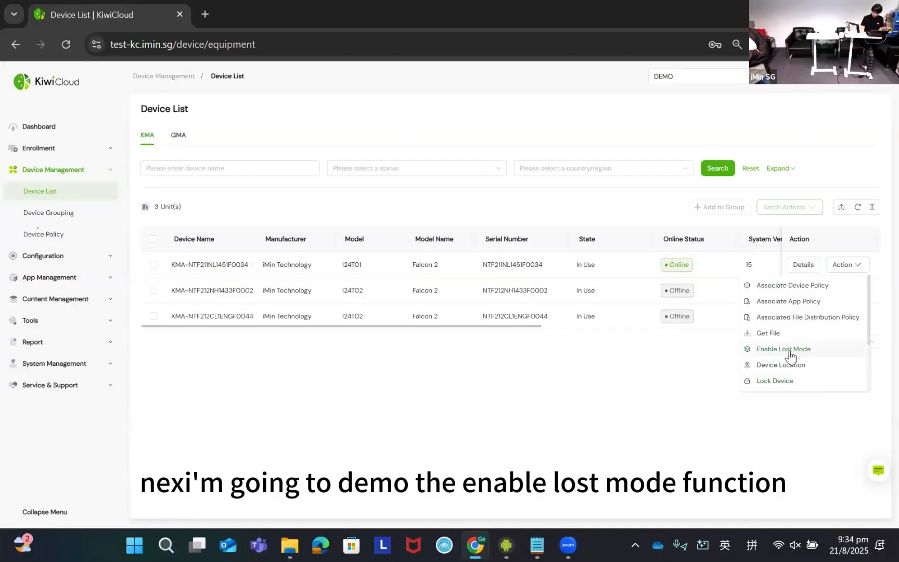
{"action": "left_click", "coordinate": [789, 350]}
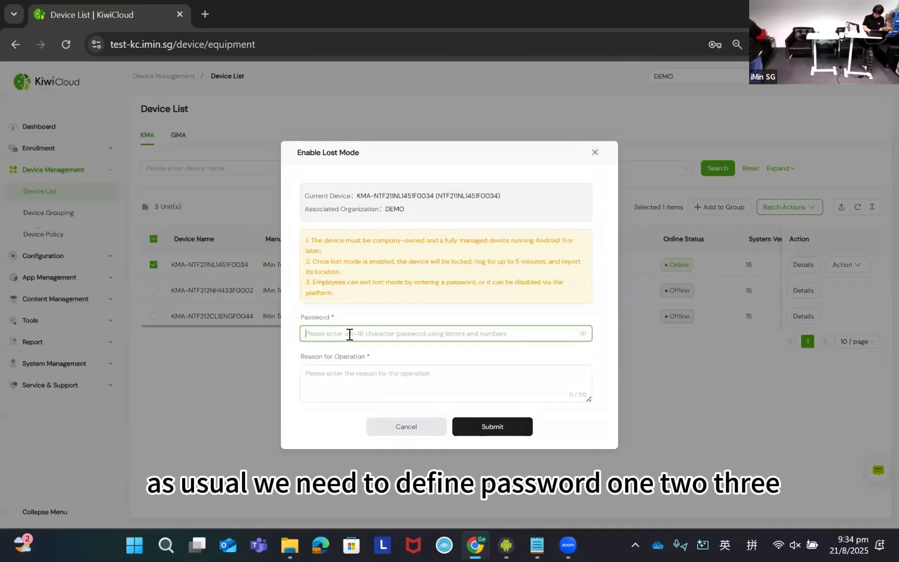
{"action": "type", "text": "123456"}
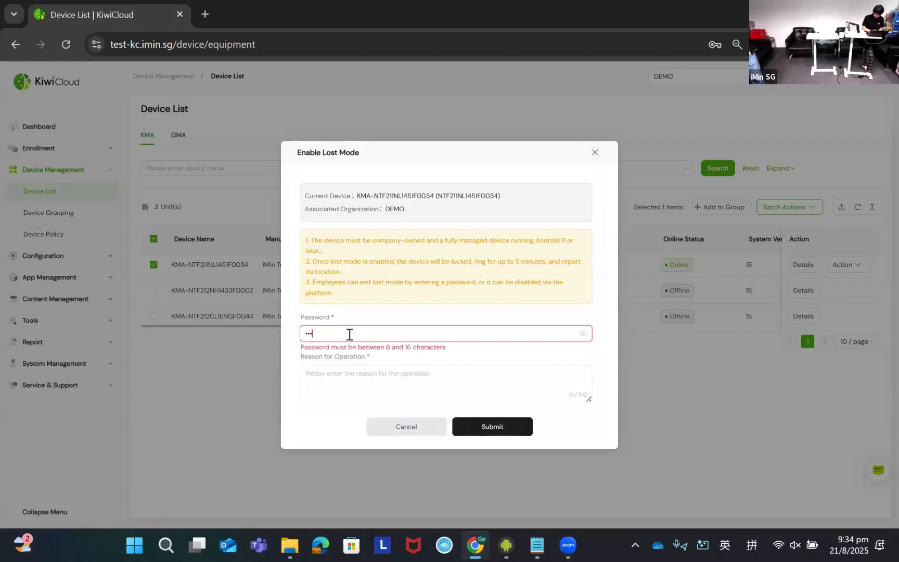
{"action": "left_click", "coordinate": [386, 382]}
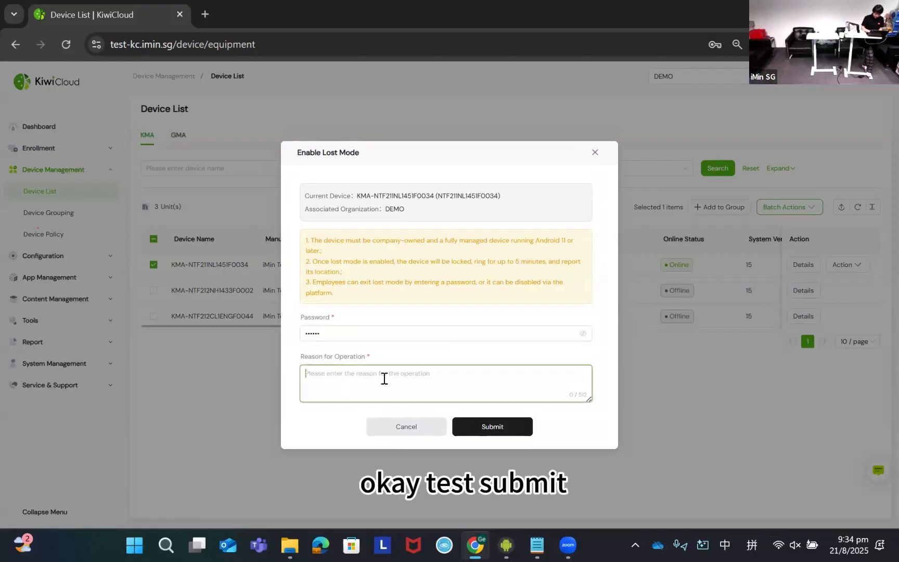
{"action": "type", "text": "test"}
{"action": "key", "text": "Return"}
{"action": "left_click", "coordinate": [503, 424]}
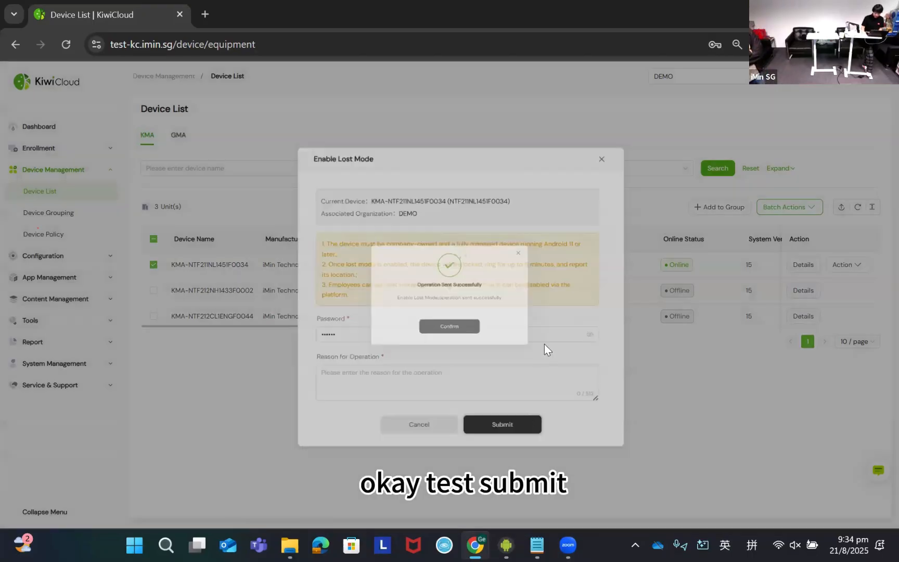
{"action": "left_click", "coordinate": [476, 340]}
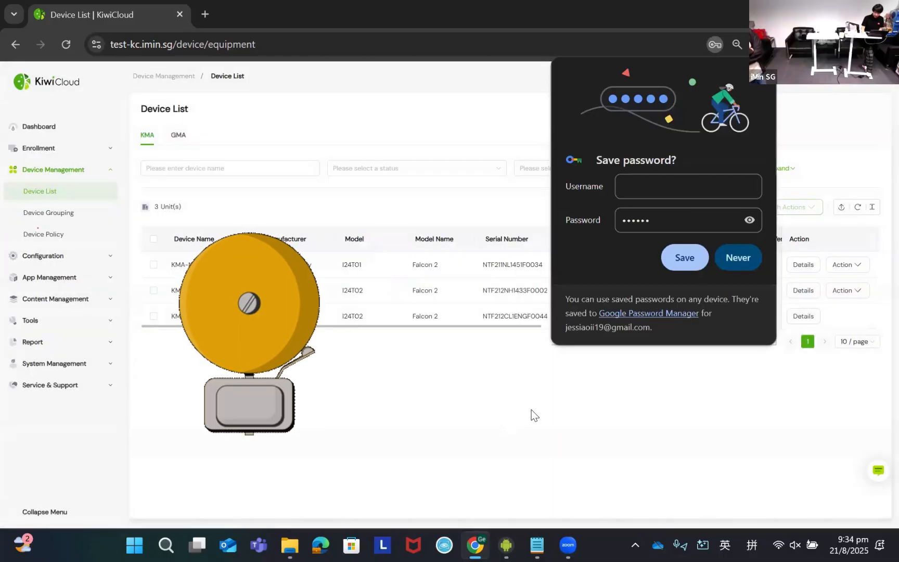
{"action": "left_click", "coordinate": [752, 81]}
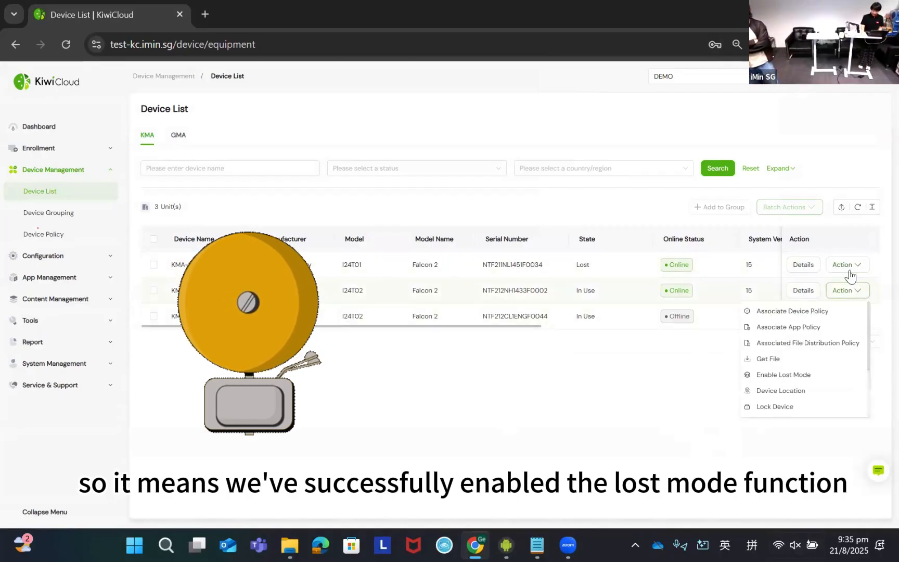
- Disable lost mode on the I24T01 device, giving "test" as the reason for the operation
{"action": "mouse_move", "coordinate": [832, 265]}
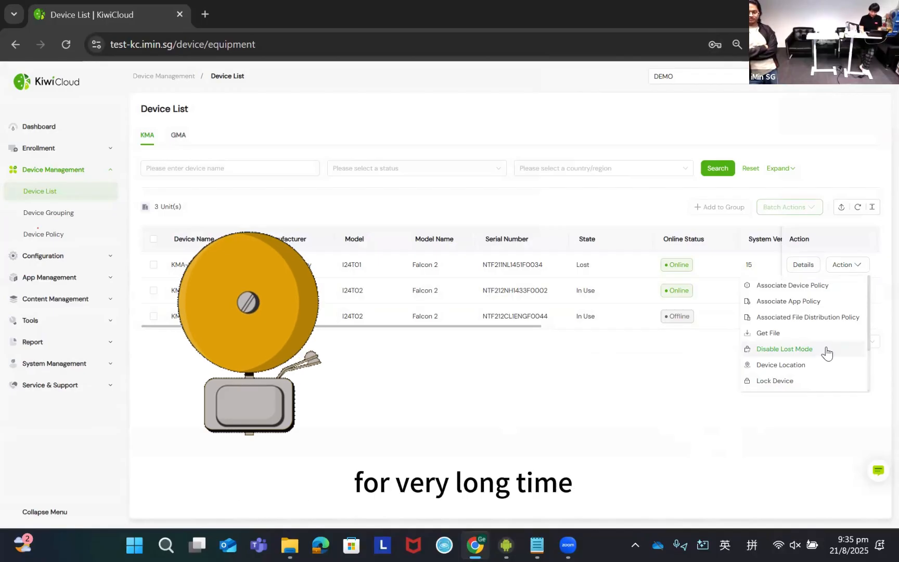
{"action": "left_click", "coordinate": [793, 350]}
{"action": "left_click", "coordinate": [385, 315]}
{"action": "type", "text": "test"}
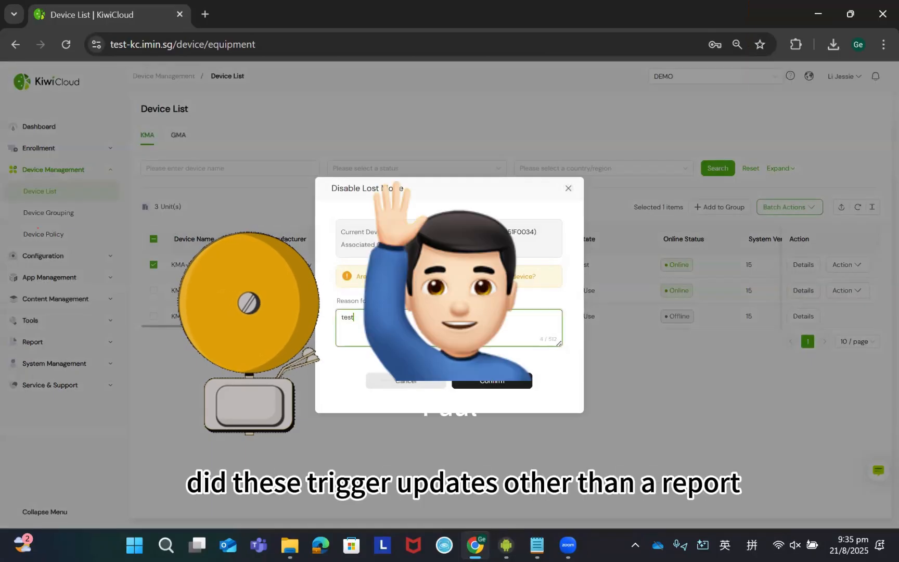
{"action": "left_click", "coordinate": [512, 388]}
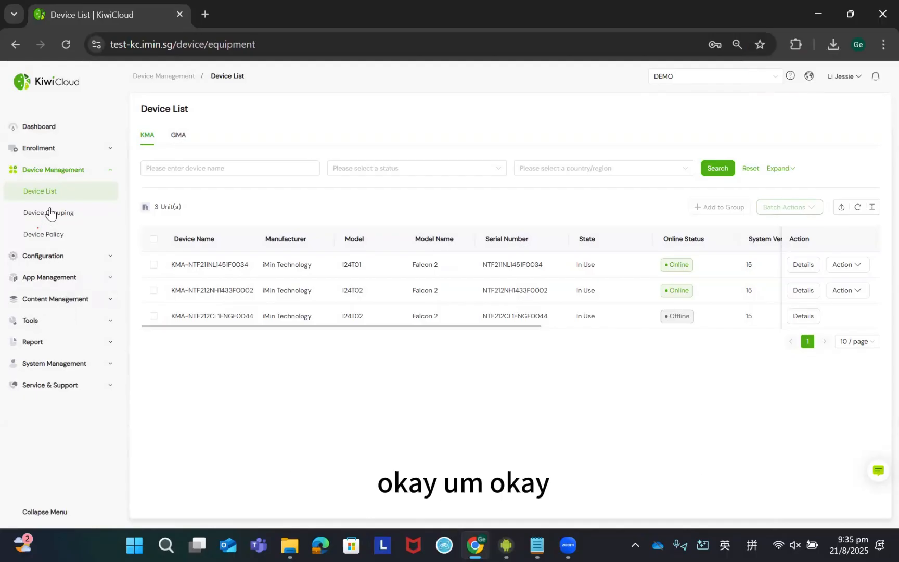
- Select the I24T01 device in the device list and open Remote Assistance for it
{"action": "left_click", "coordinate": [847, 264]}
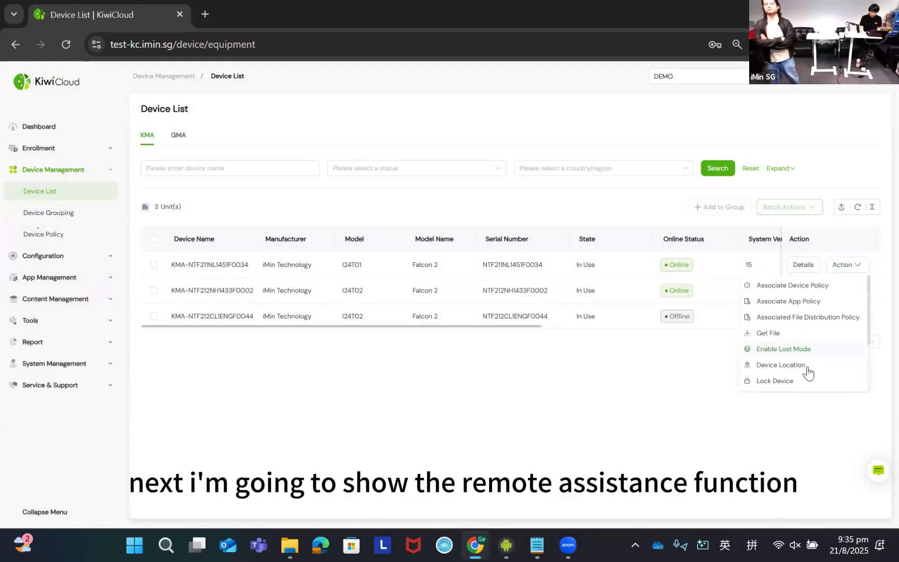
{"action": "scroll", "coordinate": [797, 345], "scroll_direction": "down", "scroll_amount": 2}
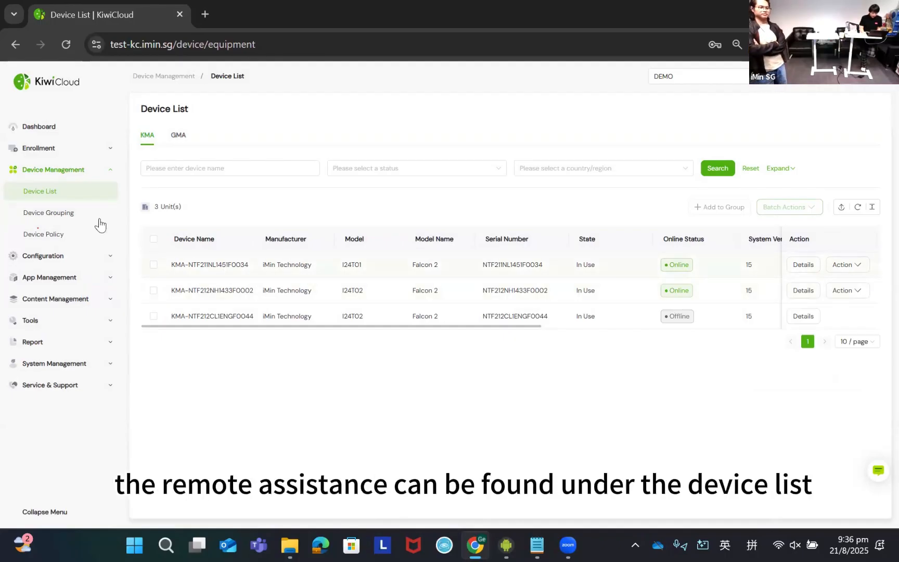
{"action": "left_click", "coordinate": [153, 265]}
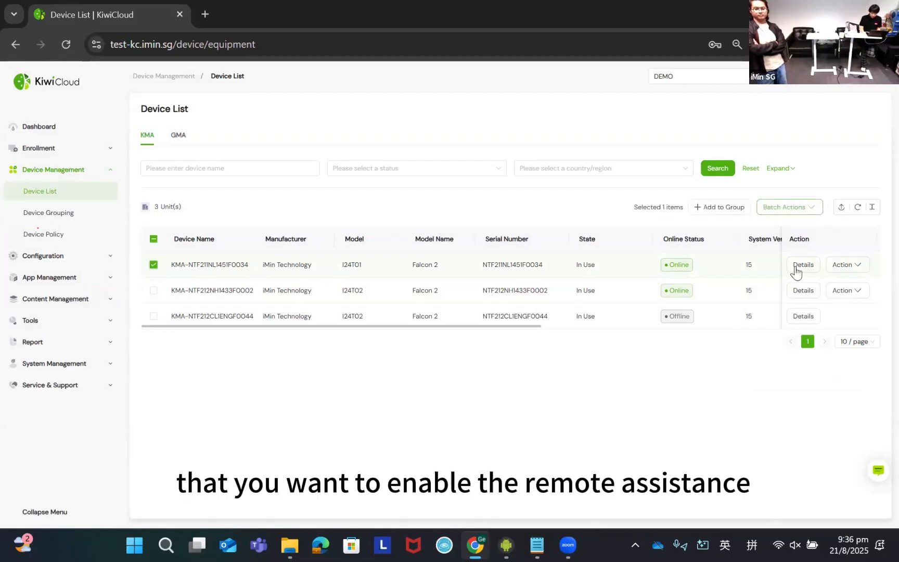
{"action": "mouse_move", "coordinate": [857, 268]}
{"action": "scroll", "coordinate": [811, 358], "scroll_direction": "down", "scroll_amount": 3}
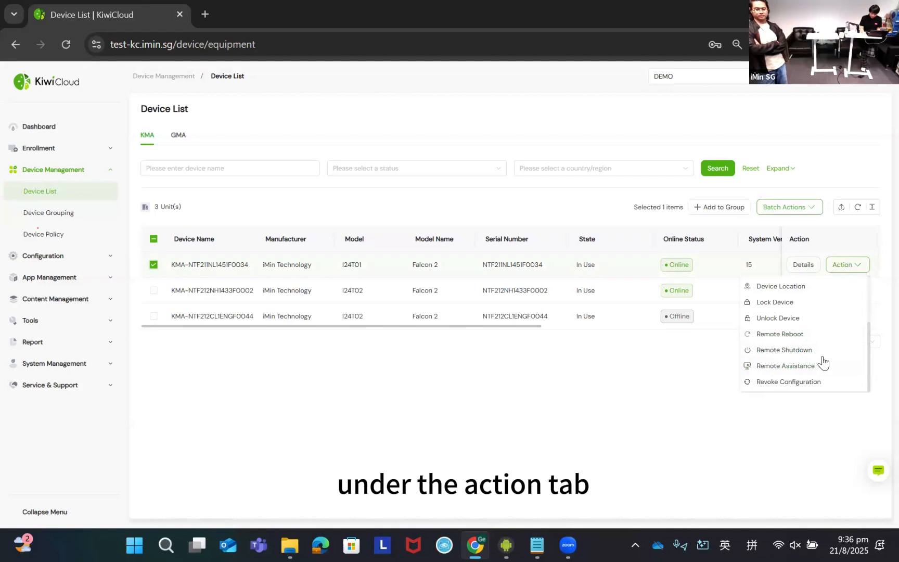
{"action": "left_click", "coordinate": [786, 365]}
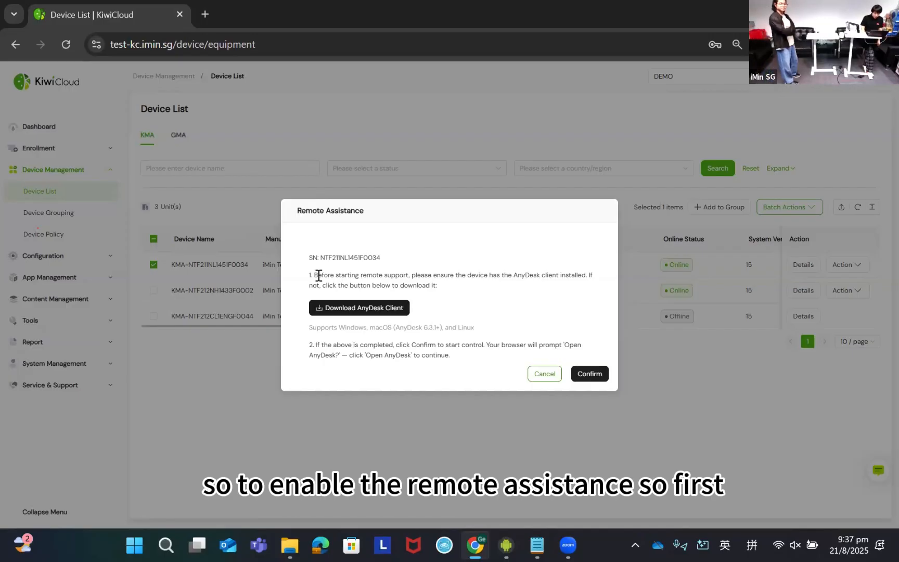
- Review the Remote Assistance instructions about the AnyDesk client, confirm the remote session, and allow the browser to open AnyDesk
{"action": "left_click_drag", "start_coordinate": [311, 274], "coordinate": [432, 290]}
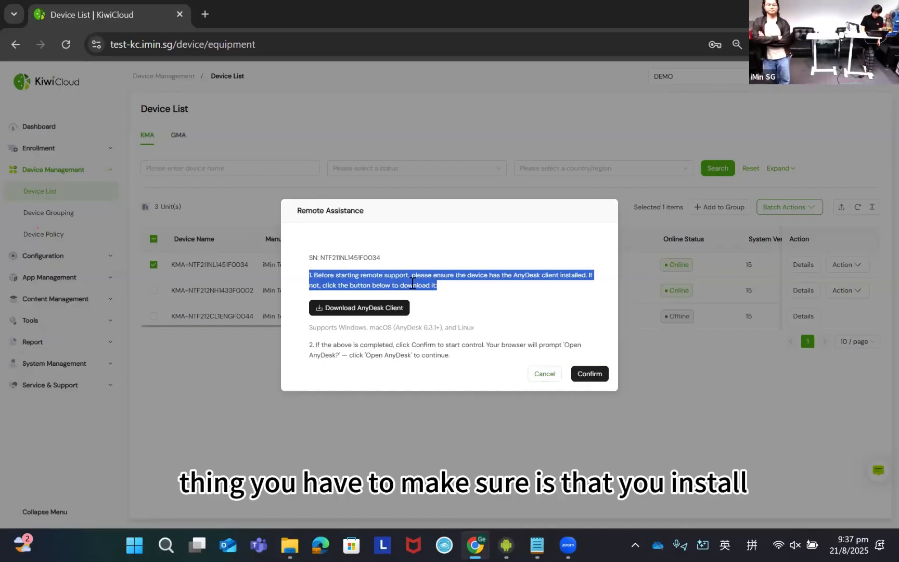
{"action": "left_click", "coordinate": [412, 283]}
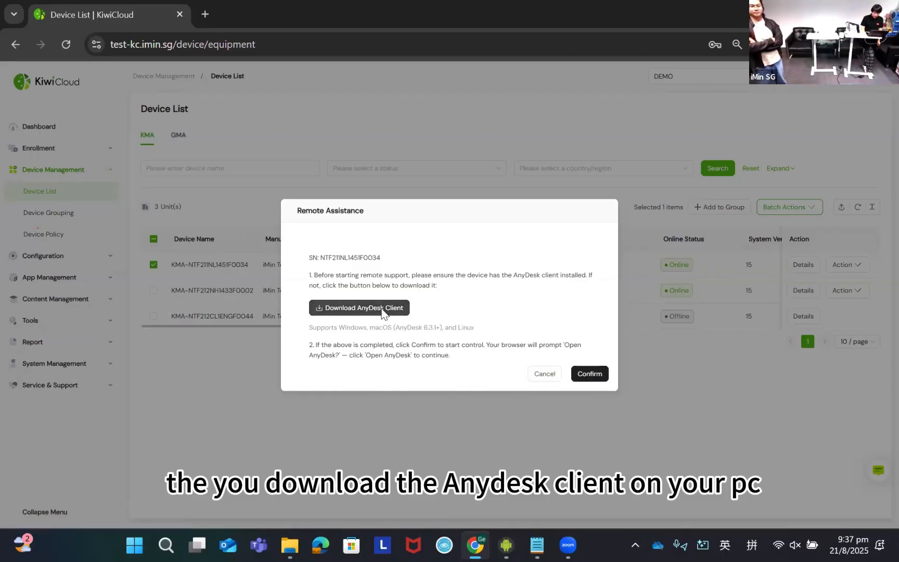
{"action": "double_click", "coordinate": [396, 349]}
{"action": "left_click", "coordinate": [524, 352]}
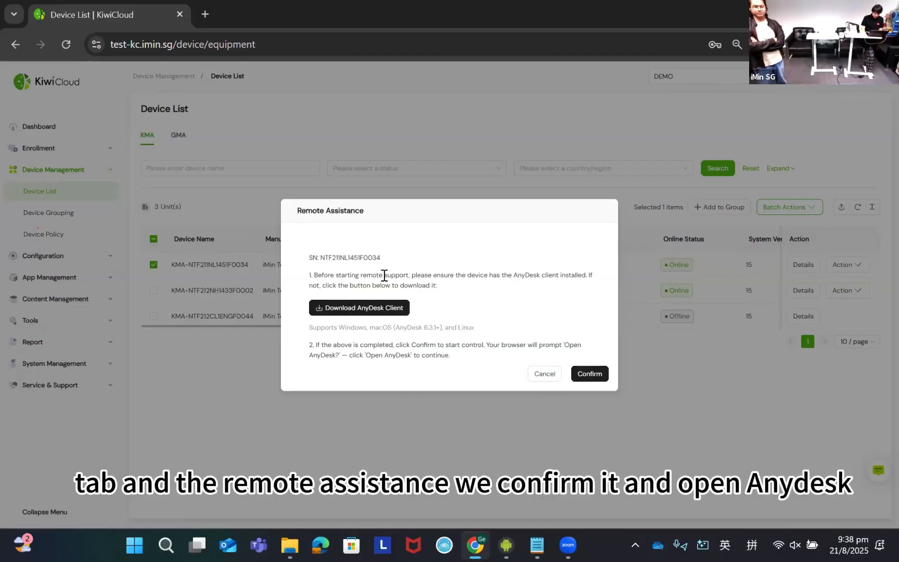
{"action": "left_click", "coordinate": [595, 373]}
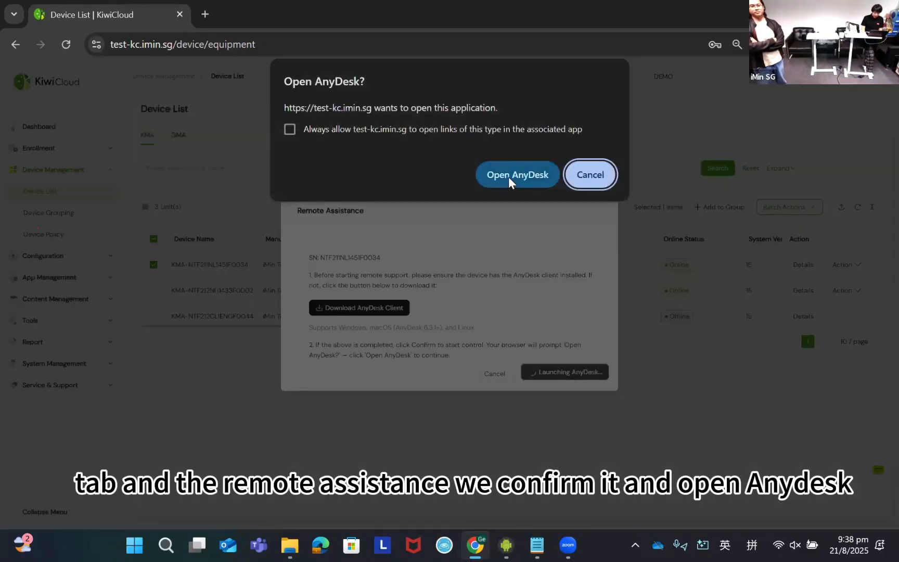
{"action": "left_click", "coordinate": [508, 177]}
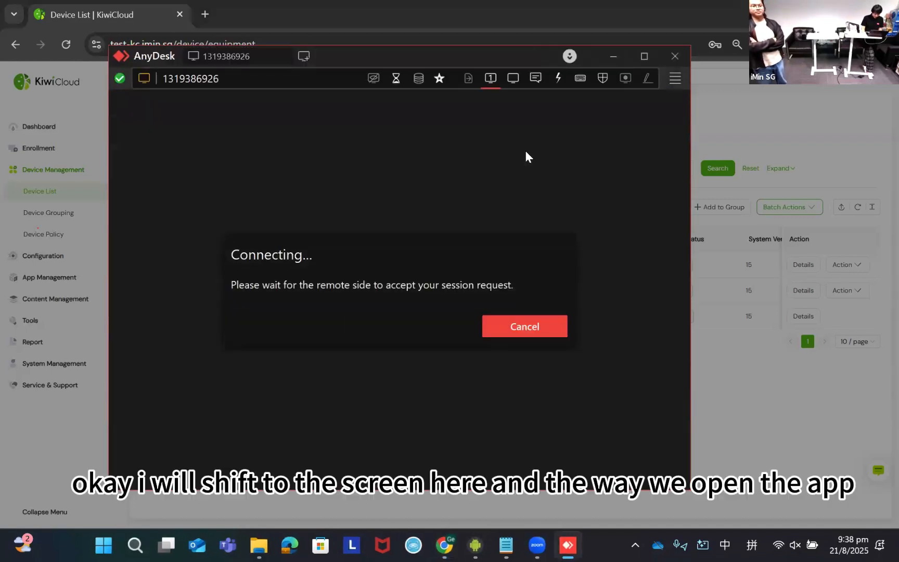
- Allow the incoming AnyDesk session on the mirrored device and return to the AnyDesk window
{"action": "key", "text": "alt+Tab"}
{"action": "left_click", "coordinate": [538, 202]}
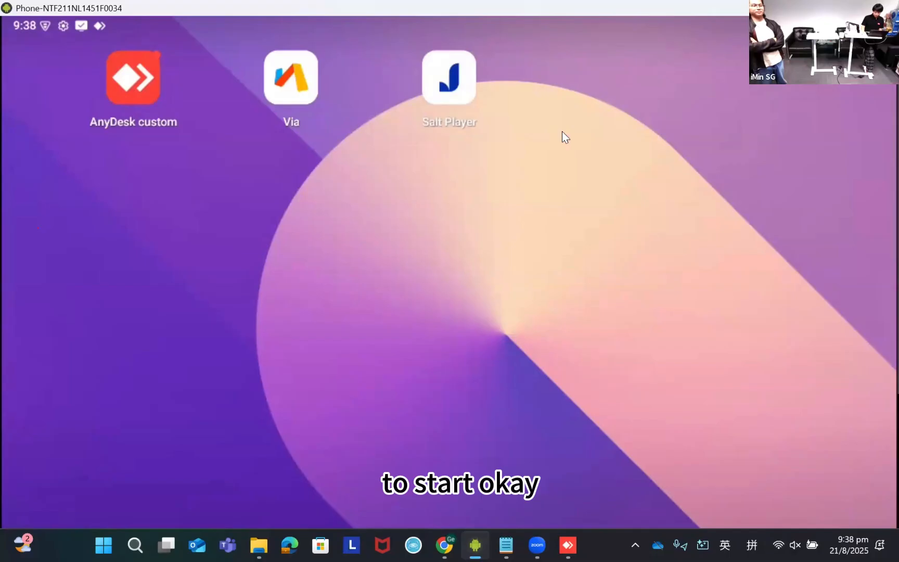
{"action": "key", "text": "alt+Tab"}
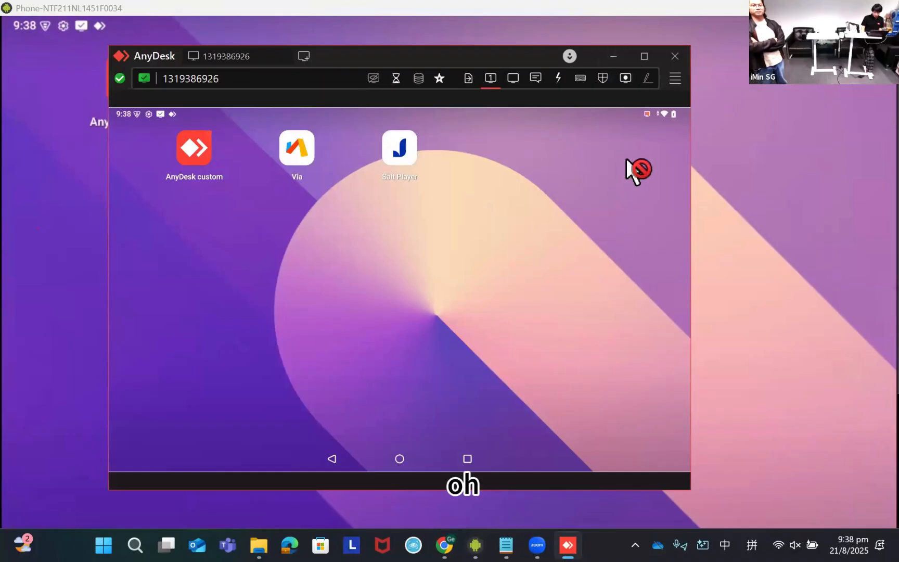
- Restore the mirrored phone window to a smaller size and arrange it side by side with the AnyDesk window
{"action": "left_click_drag", "start_coordinate": [751, 7], "coordinate": [585, 76]}
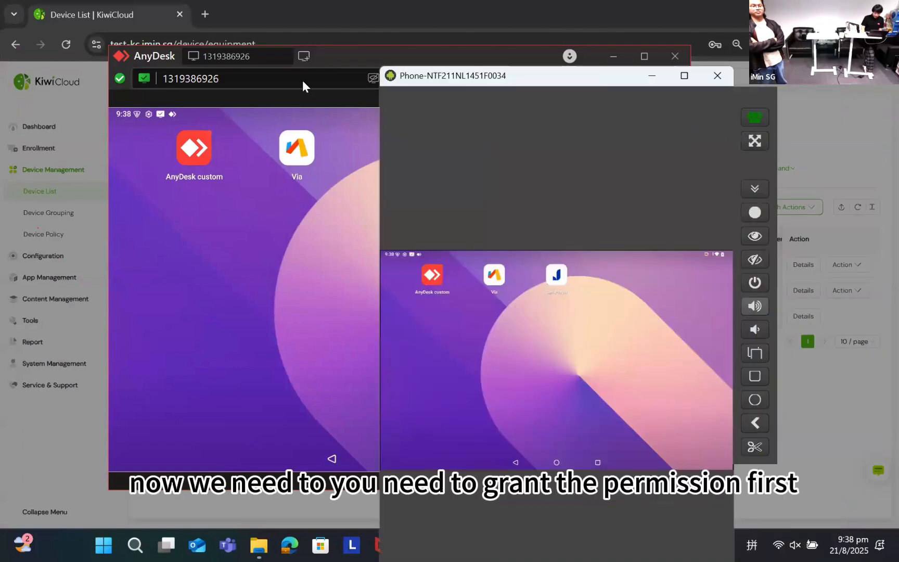
{"action": "left_click", "coordinate": [247, 218]}
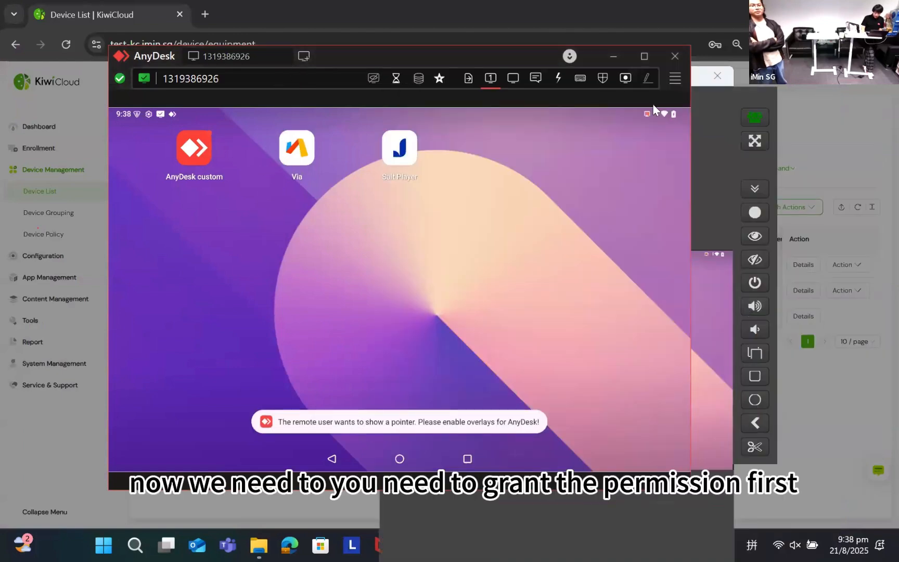
{"action": "left_click", "coordinate": [722, 336]}
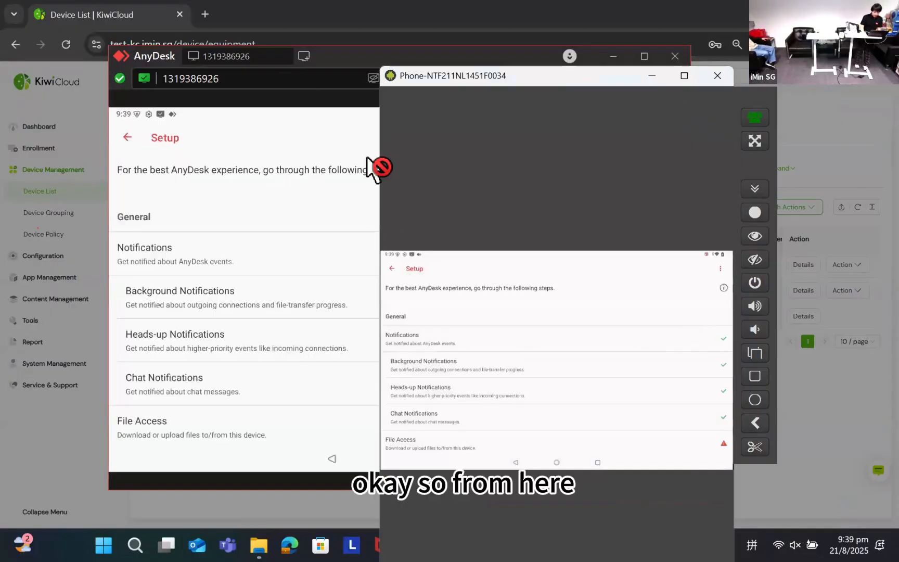
{"action": "left_click_drag", "start_coordinate": [443, 55], "coordinate": [337, 54]}
{"action": "left_click_drag", "start_coordinate": [604, 115], "coordinate": [741, 71]}
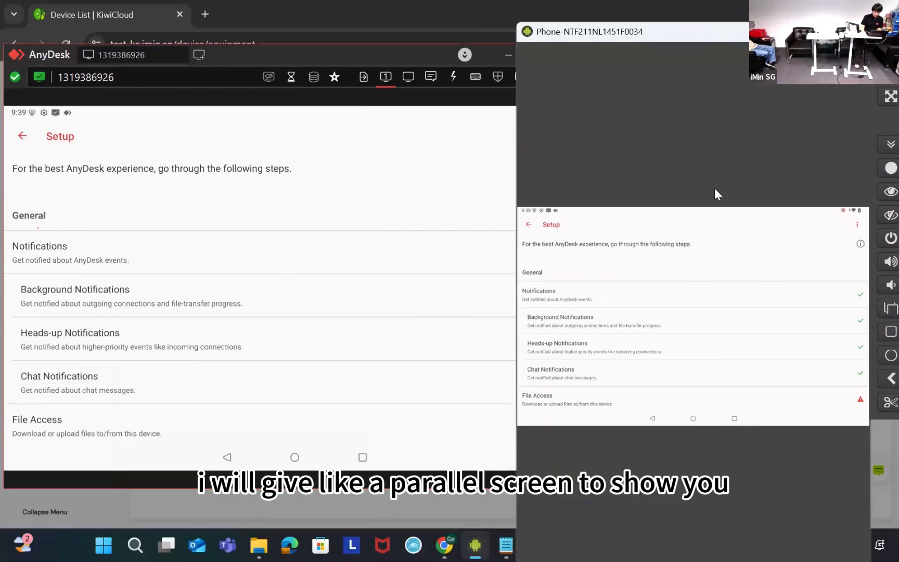
{"action": "left_click", "coordinate": [400, 488]}
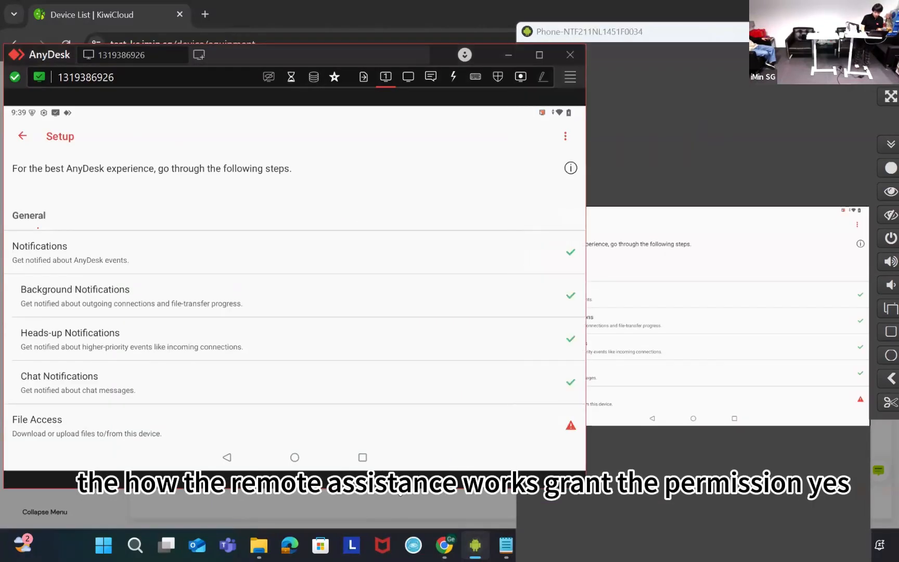
{"action": "left_click", "coordinate": [800, 166]}
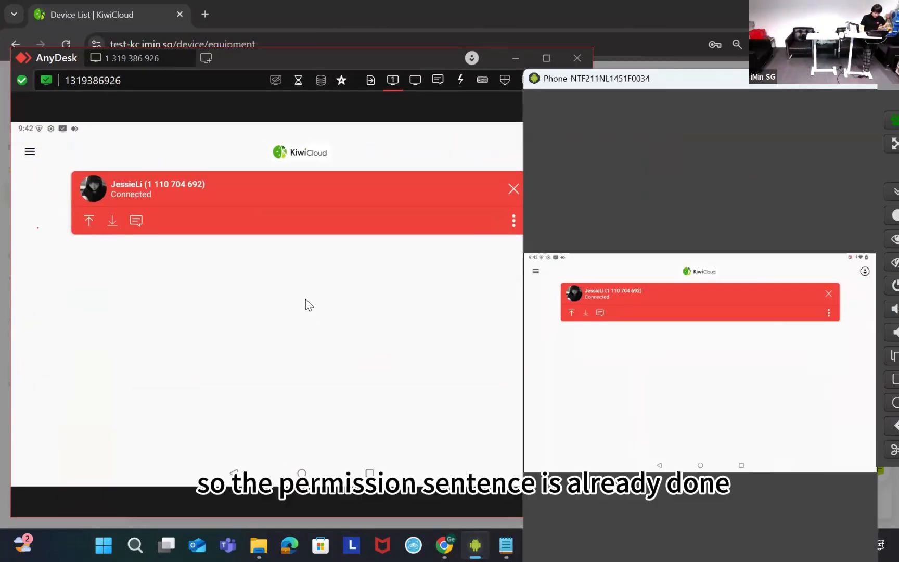
- Narrow the AnyDesk window so that it fits beside the mirrored phone window
{"action": "left_click", "coordinate": [200, 297]}
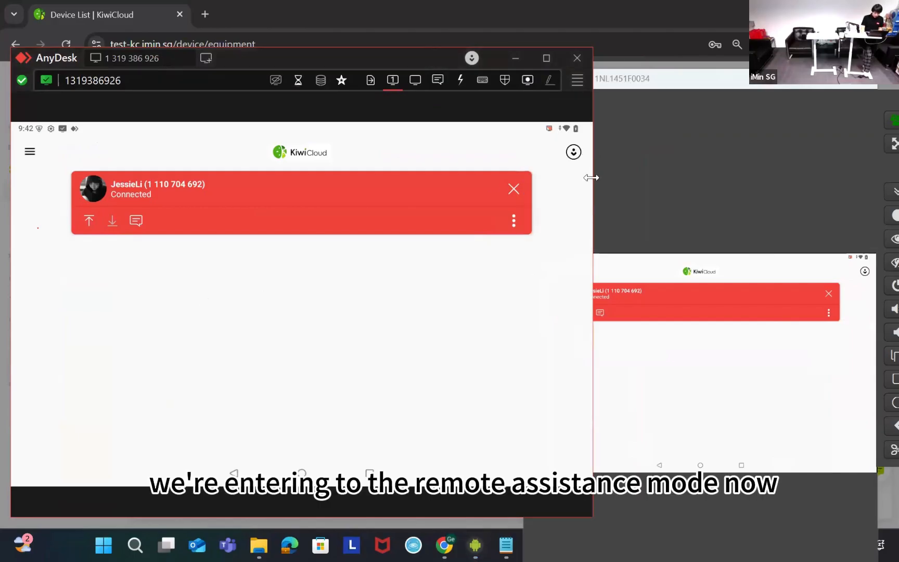
{"action": "left_click_drag", "start_coordinate": [591, 177], "coordinate": [524, 178]}
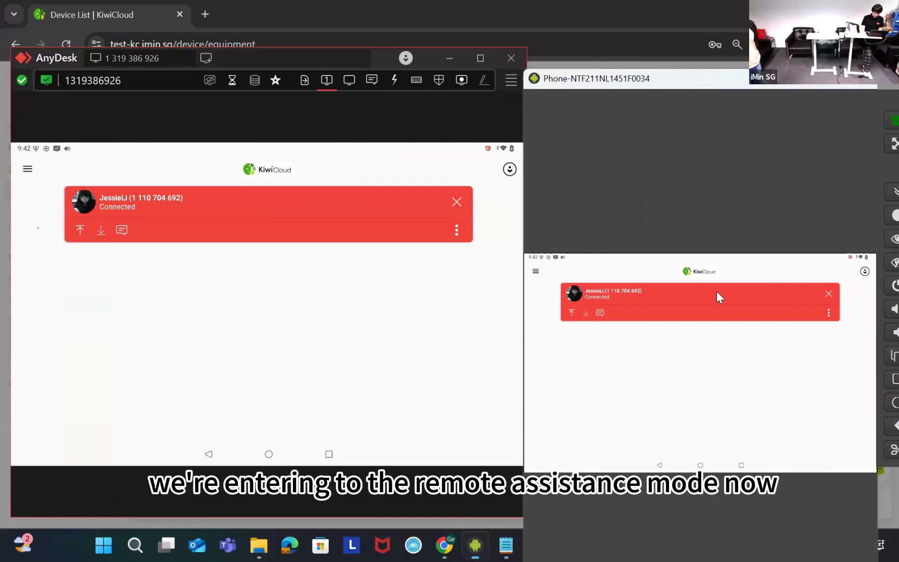
{"action": "left_click", "coordinate": [349, 288]}
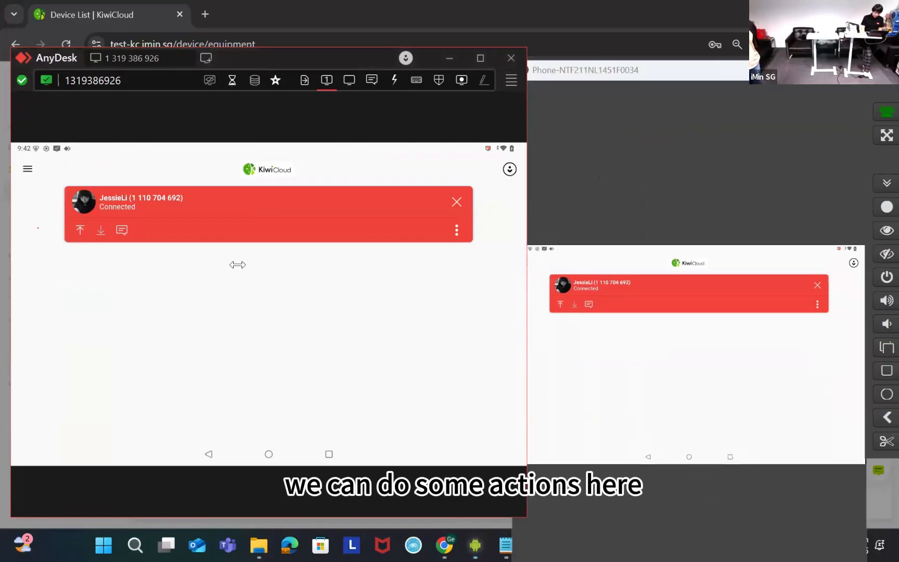
- Send the message "hola" in the session chat on the remote device, reposition the mirrored phone window, and close the chat
{"action": "left_click", "coordinate": [122, 230]}
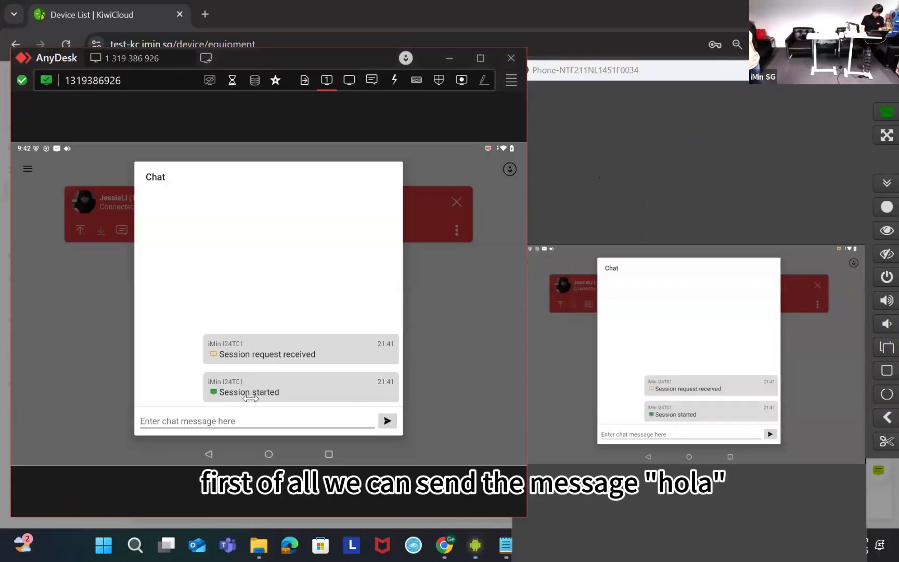
{"action": "left_click", "coordinate": [272, 423]}
{"action": "type", "text": "hola"}
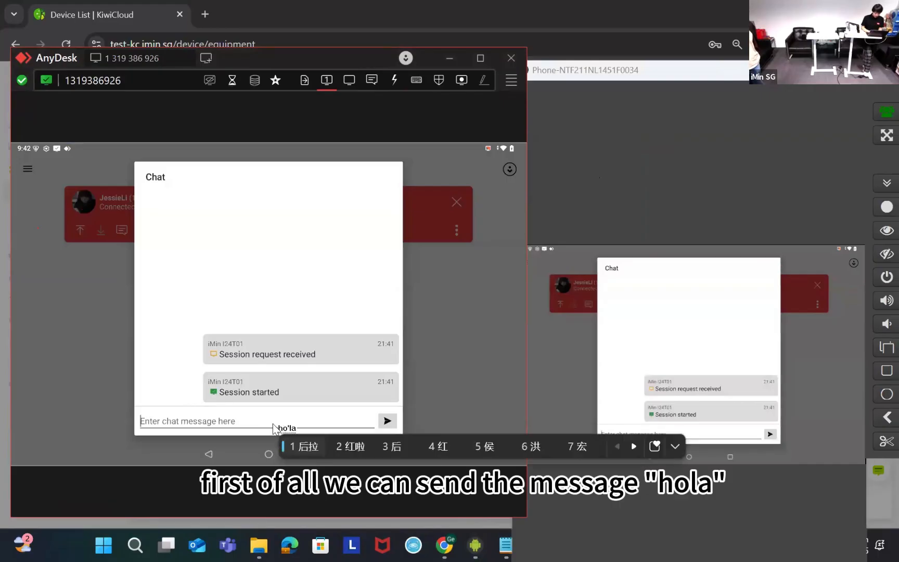
{"action": "key", "text": "Return"}
{"action": "left_click", "coordinate": [387, 421]}
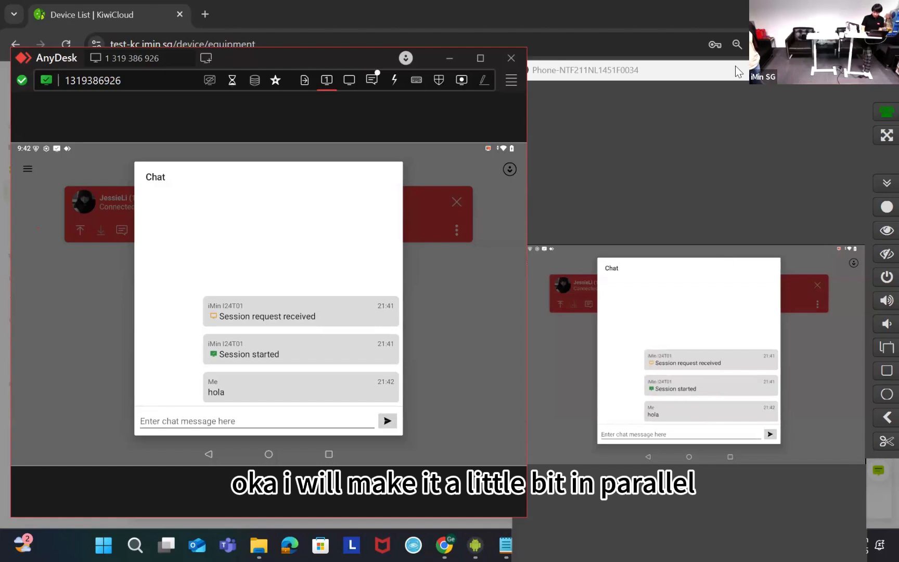
{"action": "left_click_drag", "start_coordinate": [735, 66], "coordinate": [738, 211]}
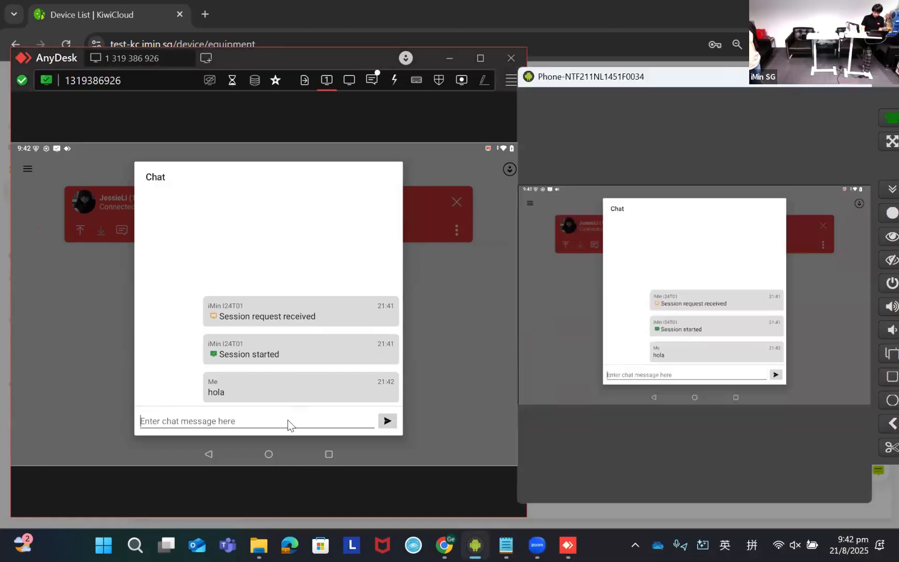
{"action": "left_click", "coordinate": [469, 370]}
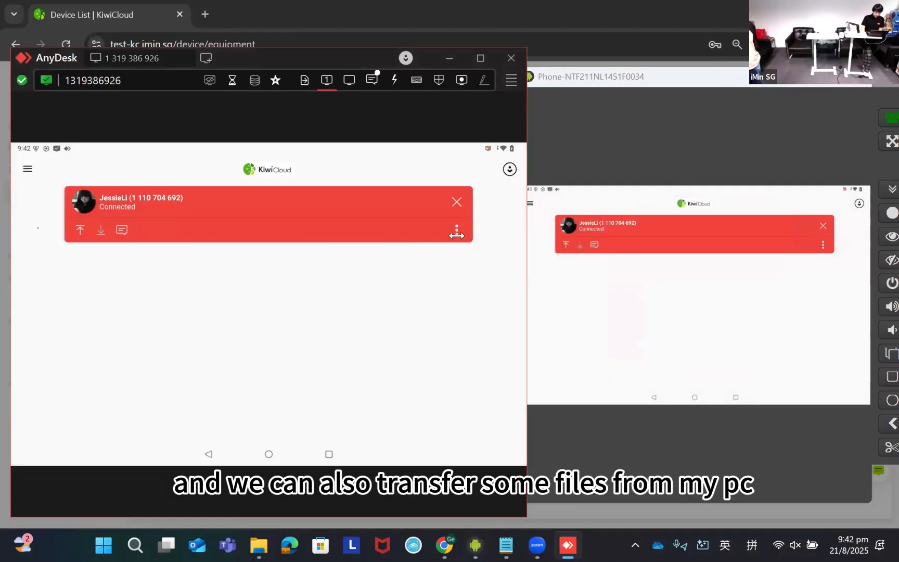
- Upload "What AI POS Means for the Future of Retail - To Connect Magazine&Community IQ.pdf" from Downloads to \storage\emulated\0 on the remote device
{"action": "left_click", "coordinate": [304, 81]}
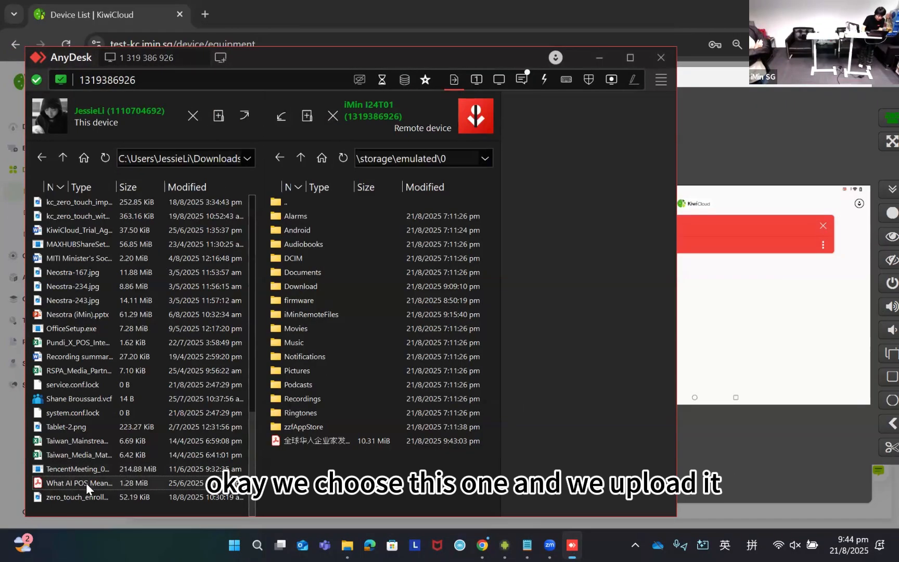
{"action": "left_click", "coordinate": [245, 115]}
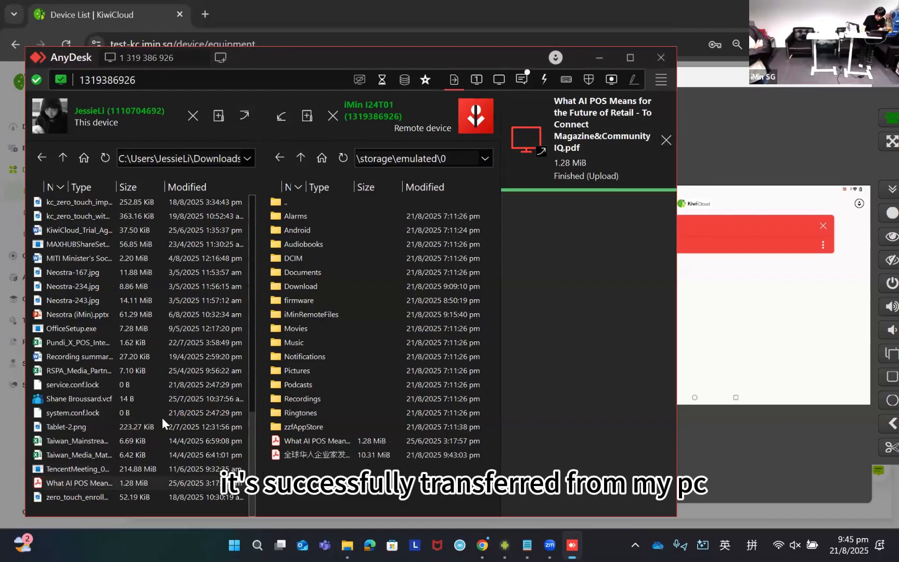
{"action": "left_click", "coordinate": [299, 441]}
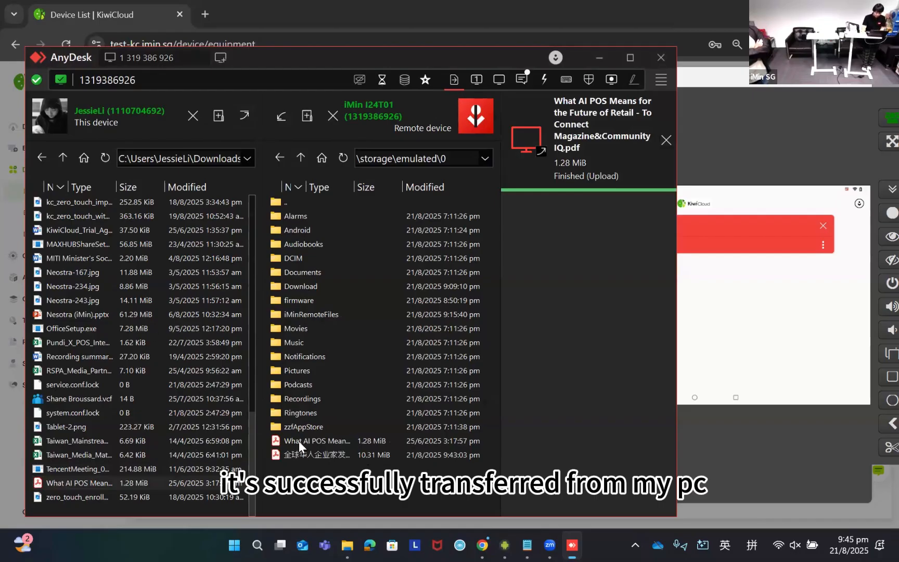
- Open Internal storage in Files by Google on the mirrored device, allowing the app to send notifications
{"action": "left_click", "coordinate": [727, 338]}
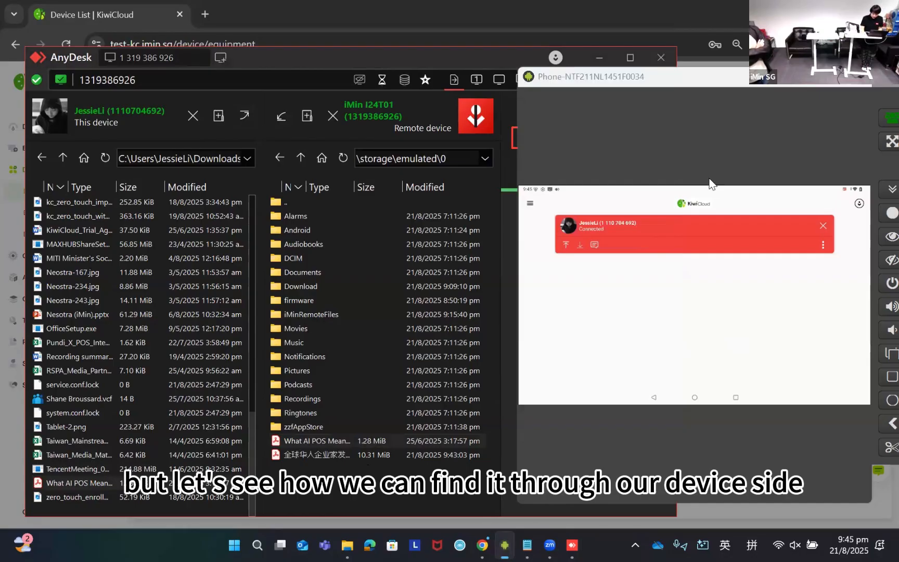
{"action": "left_click", "coordinate": [853, 206]}
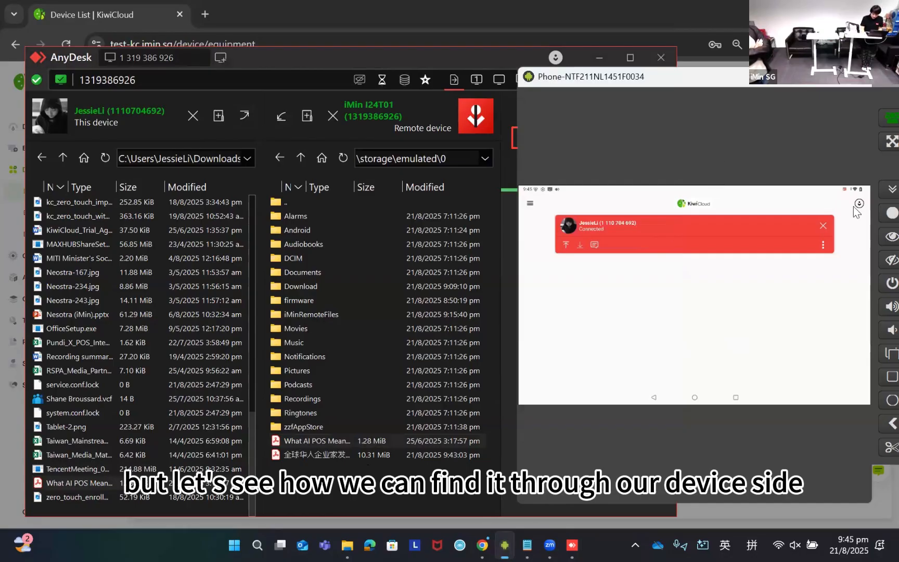
{"action": "left_click", "coordinate": [693, 398]}
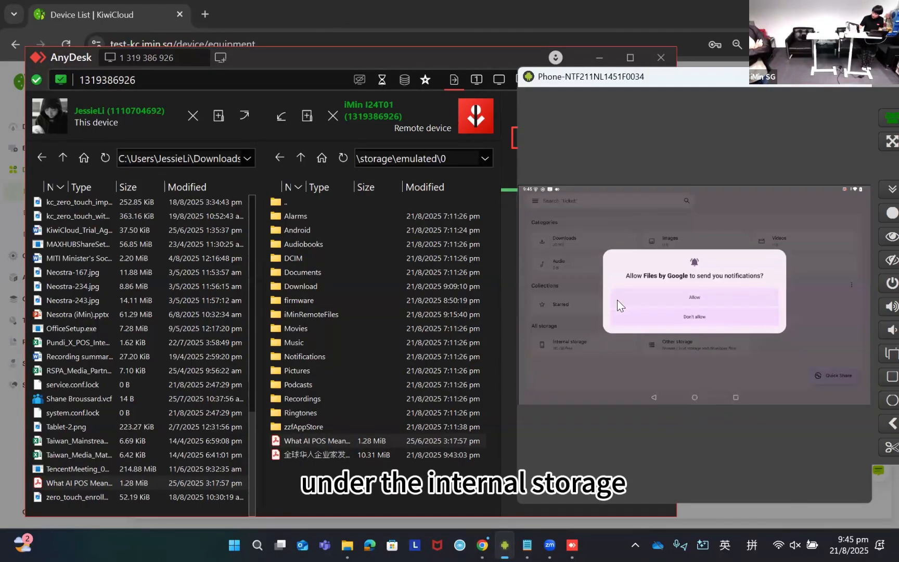
{"action": "left_click", "coordinate": [617, 300]}
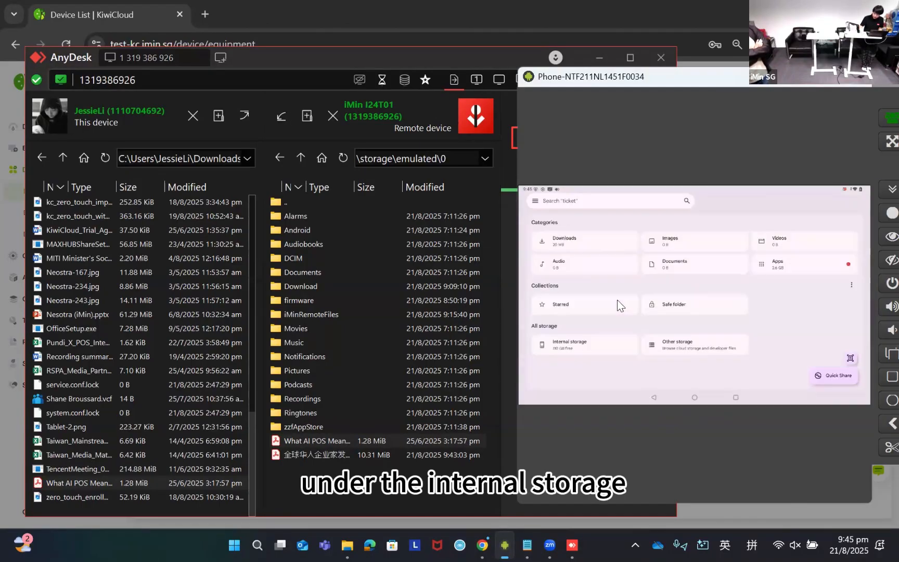
{"action": "left_click", "coordinate": [575, 345]}
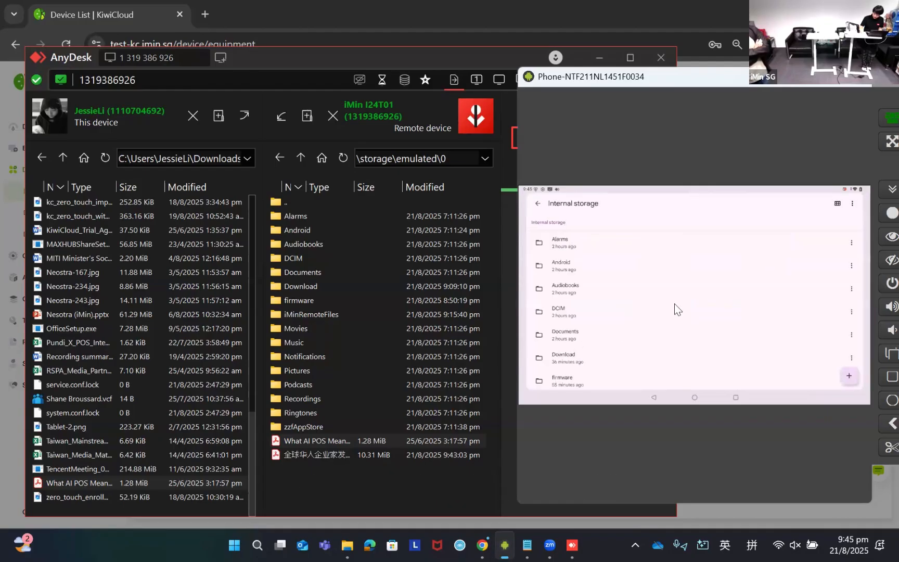
- Open the uploaded "What AI POS Means for the Future of Retail" PDF on the mirrored device and look through its first page
{"action": "scroll", "coordinate": [582, 286], "scroll_direction": "down", "scroll_amount": 5}
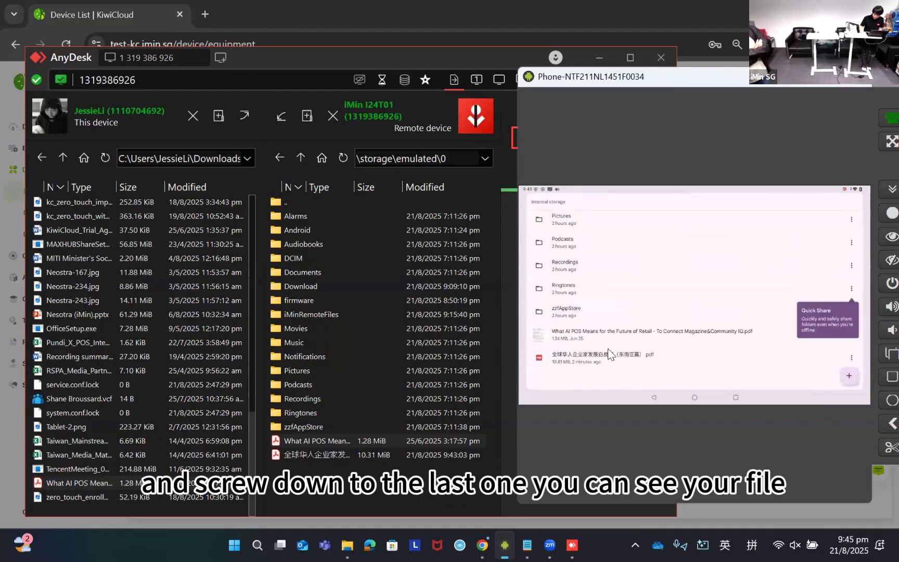
{"action": "left_click", "coordinate": [576, 337]}
{"action": "left_click", "coordinate": [593, 334]}
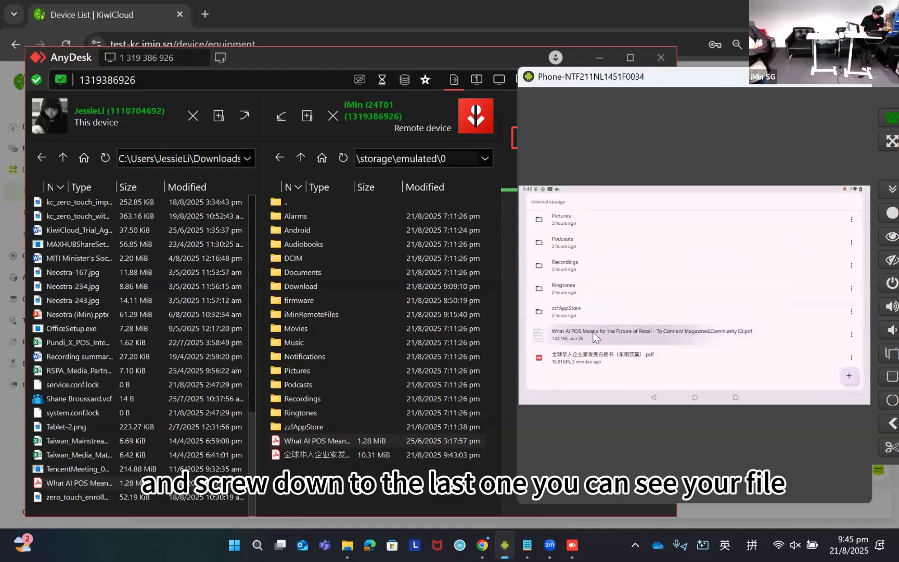
{"action": "left_click", "coordinate": [622, 337]}
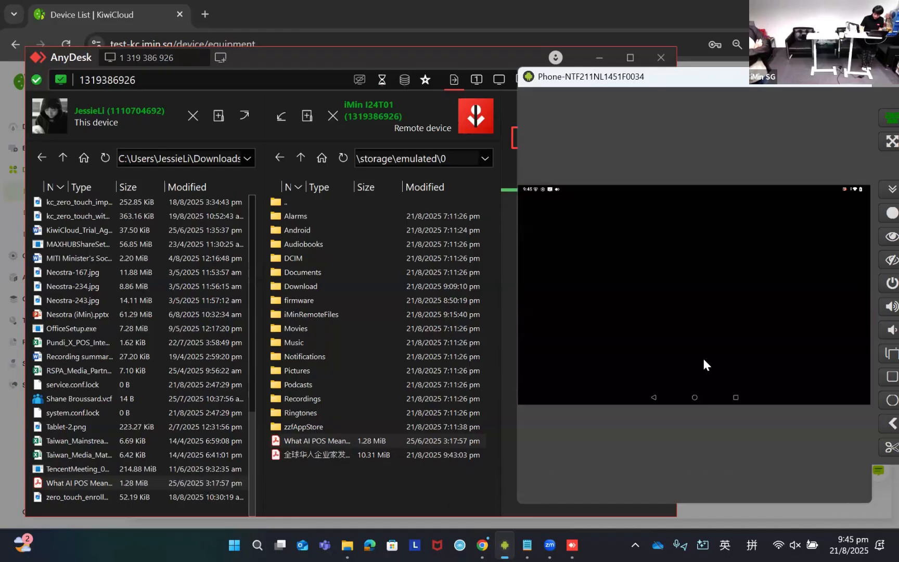
{"action": "scroll", "coordinate": [675, 328], "scroll_direction": "down", "scroll_amount": 1}
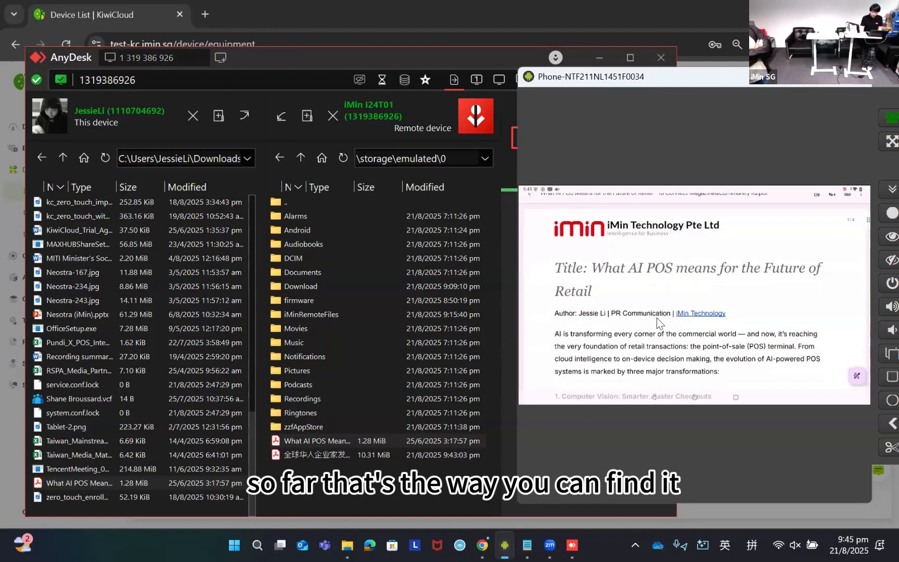
{"action": "scroll", "coordinate": [656, 318], "scroll_direction": "down", "scroll_amount": 2}
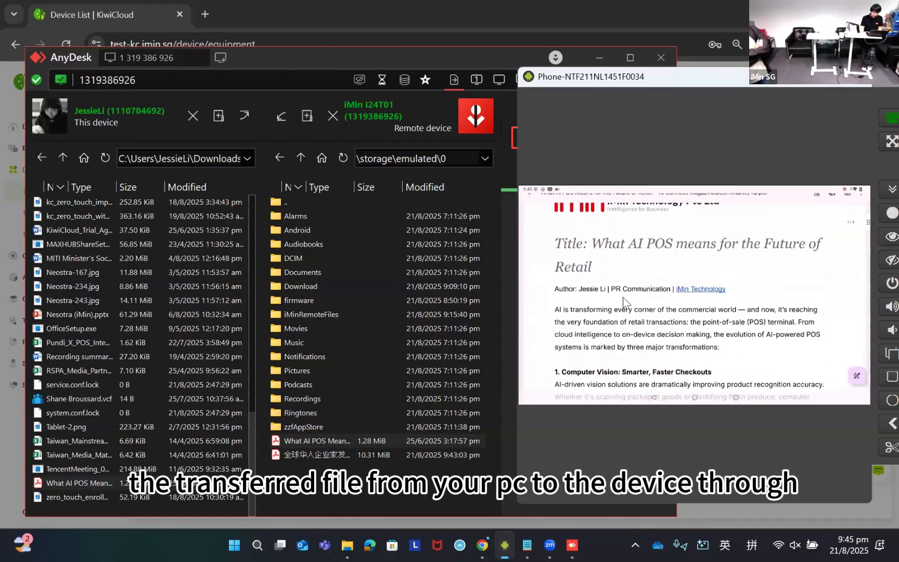
{"action": "scroll", "coordinate": [623, 303], "scroll_direction": "up", "scroll_amount": 2}
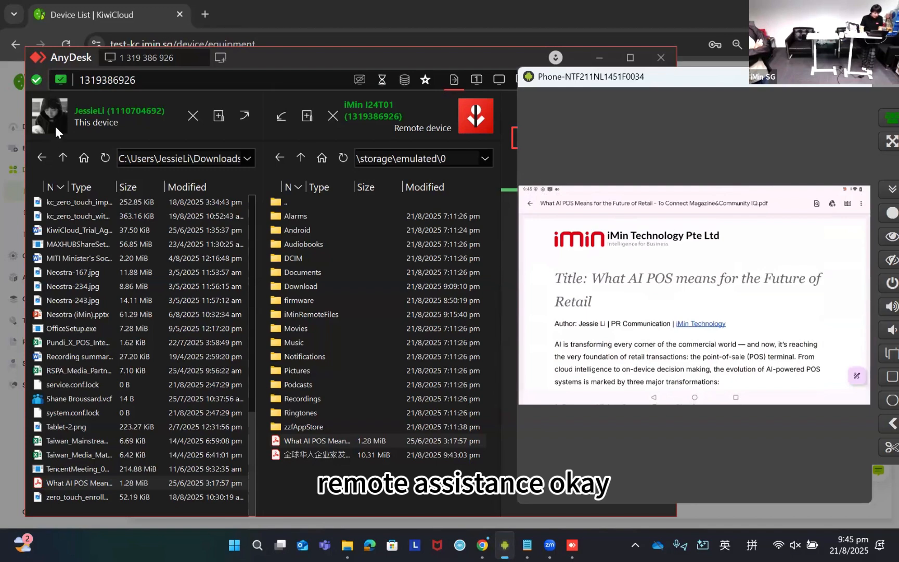
- Cancel deleting the "What AI POS Means for the Future of Retail" PDF from this device and clear both entries from the transfer queue
{"action": "left_click", "coordinate": [192, 116]}
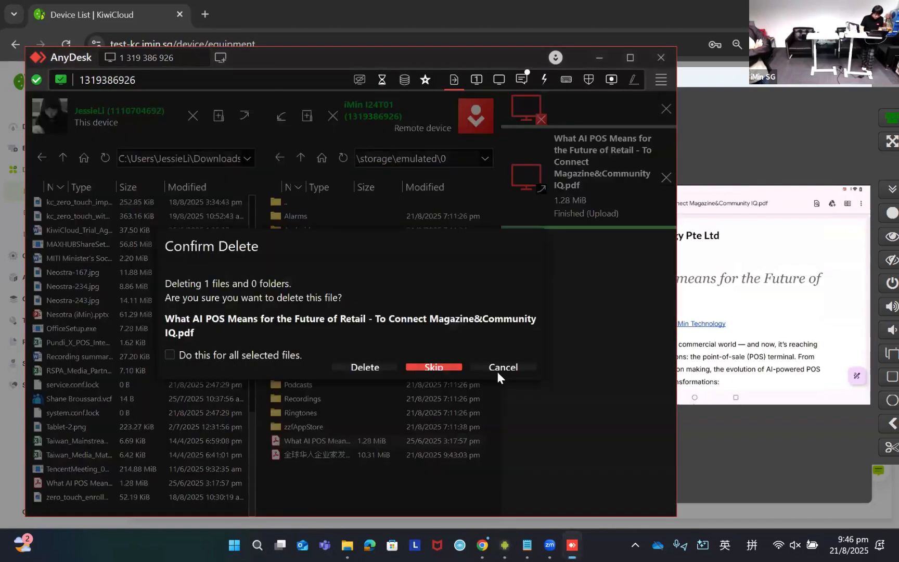
{"action": "left_click", "coordinate": [503, 367]}
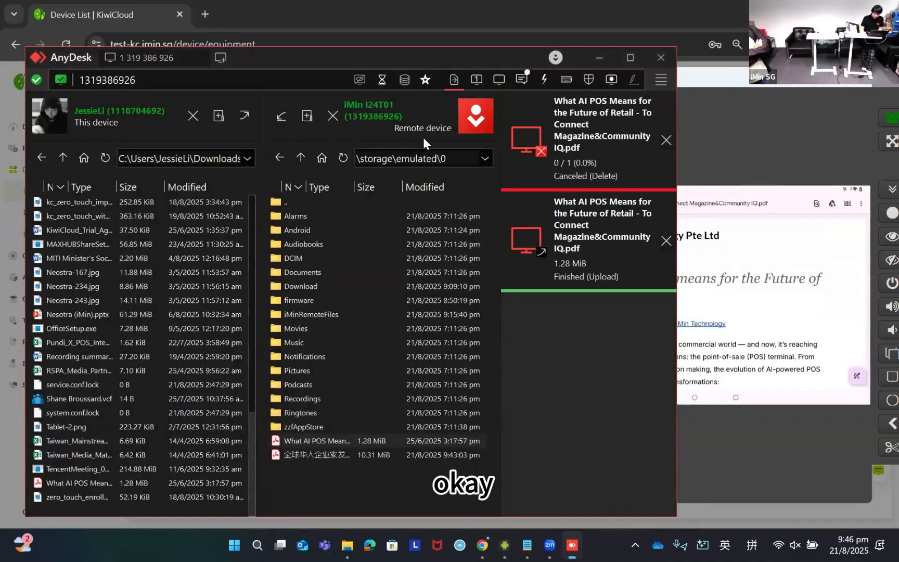
{"action": "left_click", "coordinate": [42, 66]}
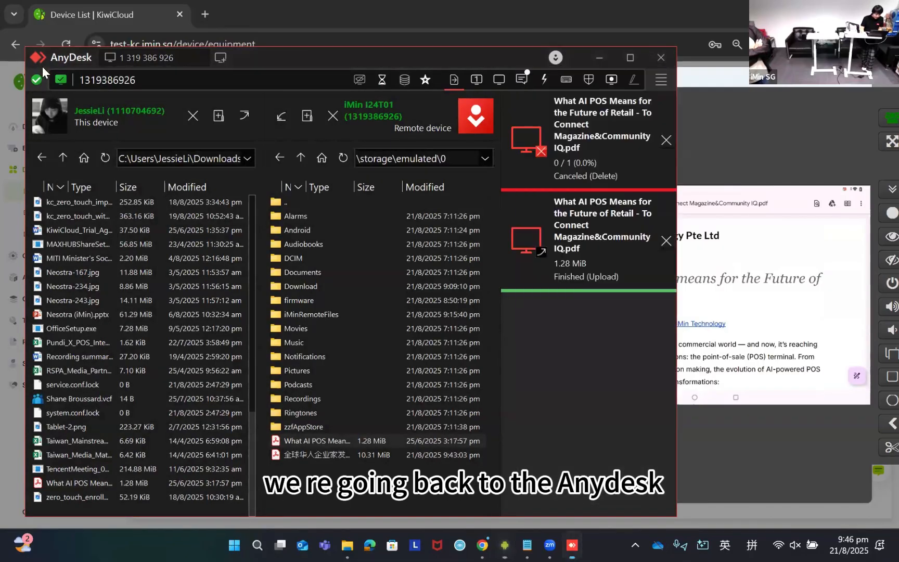
{"action": "left_click_drag", "start_coordinate": [42, 66], "coordinate": [130, 111]}
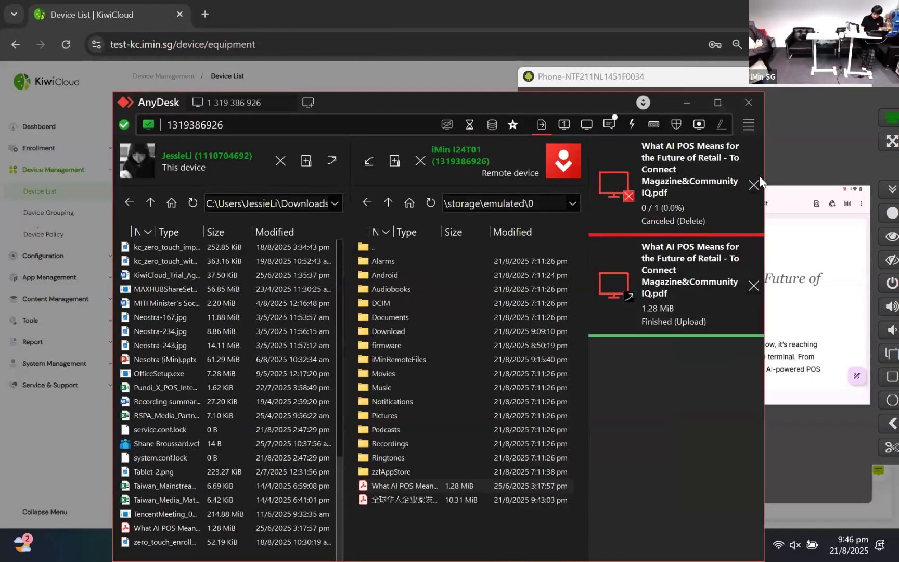
{"action": "left_click", "coordinate": [753, 186]}
{"action": "left_click", "coordinate": [754, 186]}
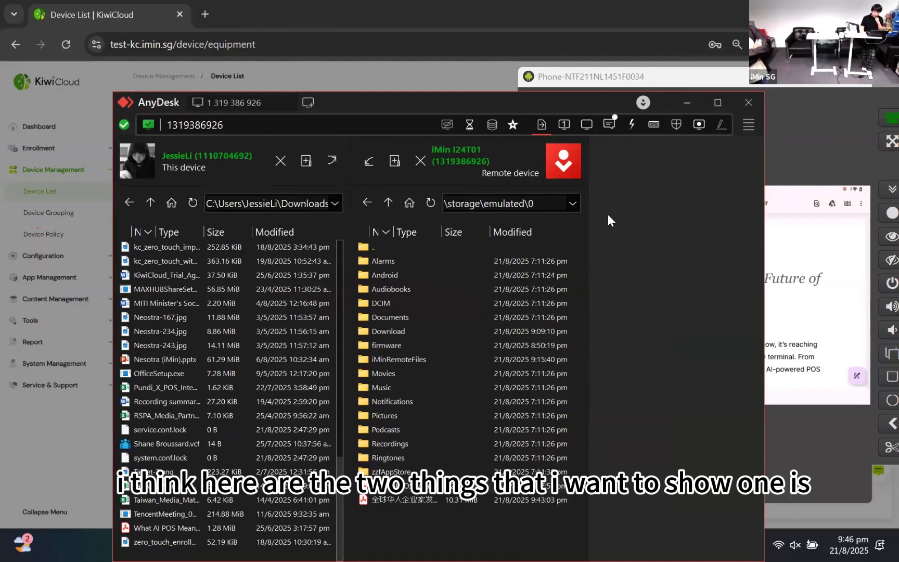
- Switch the AnyDesk session from file transfer back to the remote screen and check the chat log
{"action": "left_click", "coordinate": [562, 125]}
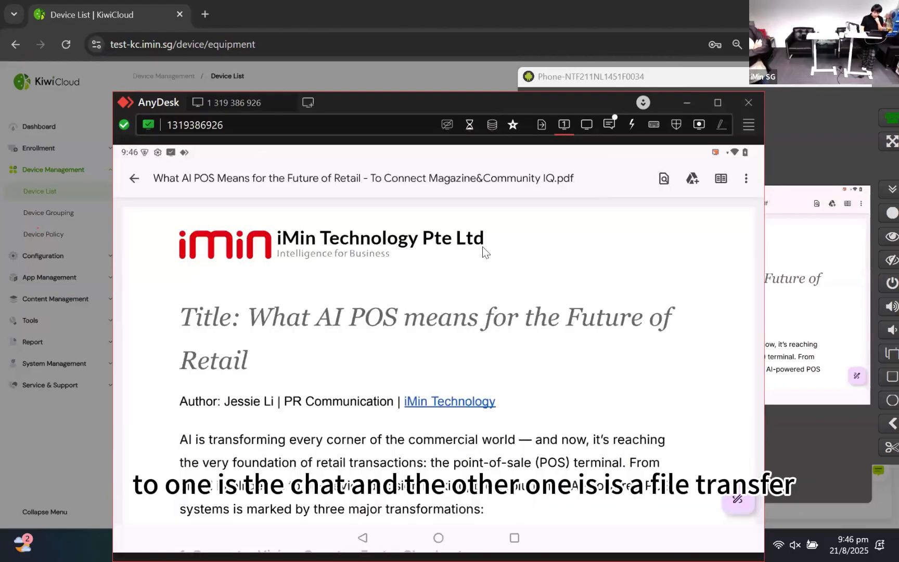
{"action": "left_click", "coordinate": [610, 125]}
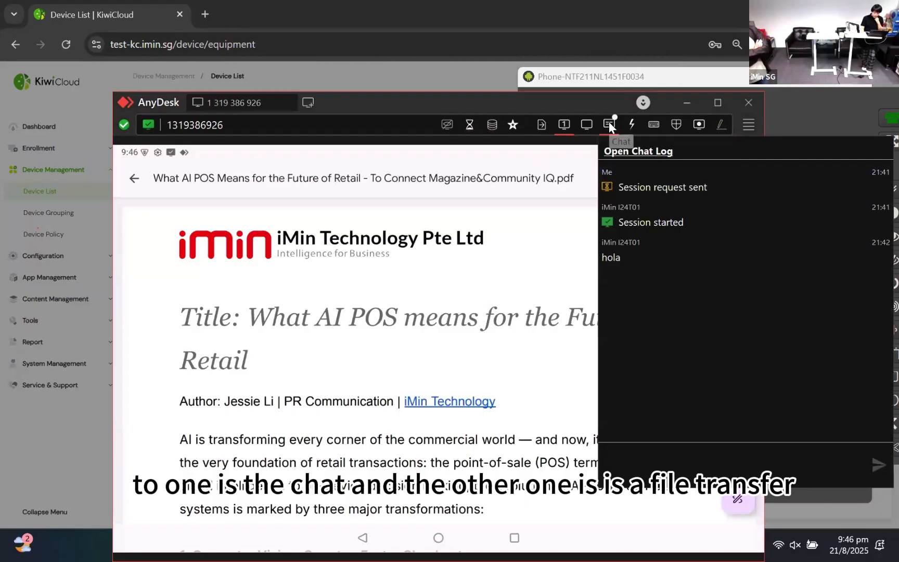
{"action": "left_click", "coordinate": [609, 124]}
{"action": "left_click", "coordinate": [609, 124]}
{"action": "left_click", "coordinate": [632, 125]}
{"action": "left_click", "coordinate": [683, 105]}
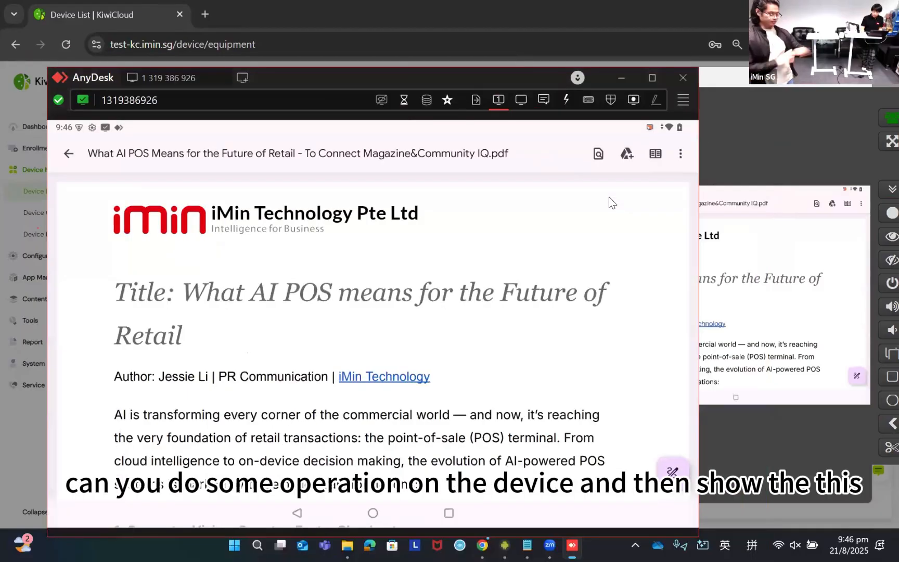
- Show the PDF full screen on the mirrored phone and dismiss the full-screen notice
{"action": "left_click", "coordinate": [786, 224]}
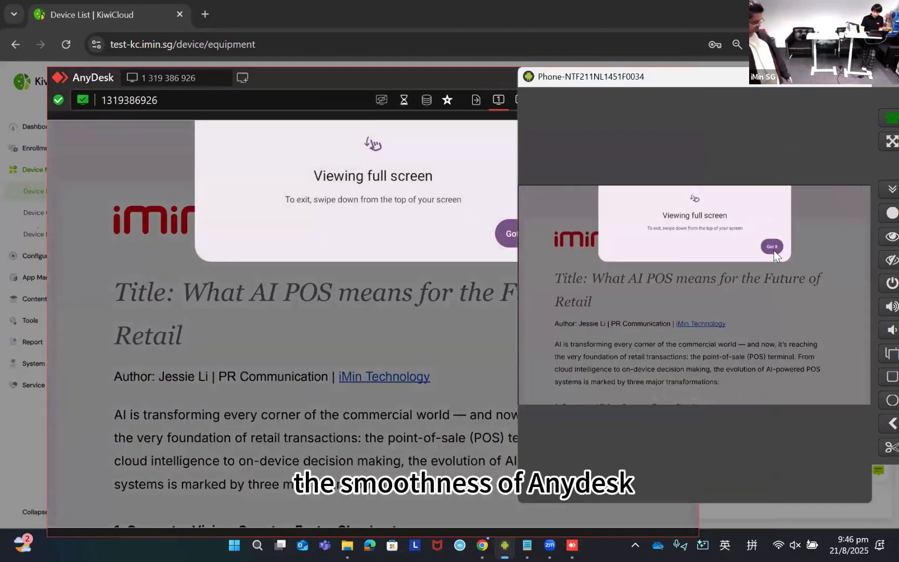
{"action": "left_click", "coordinate": [773, 246]}
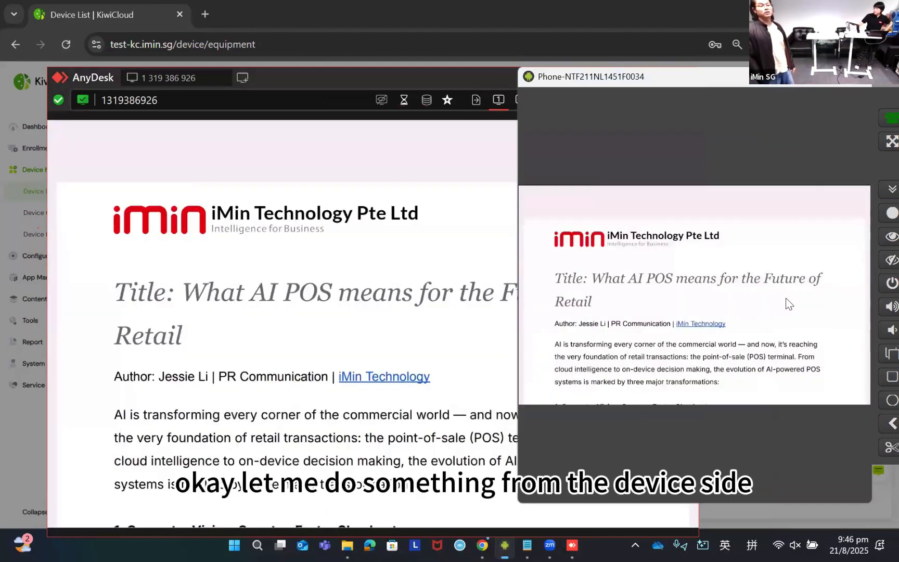
{"action": "left_click", "coordinate": [788, 304]}
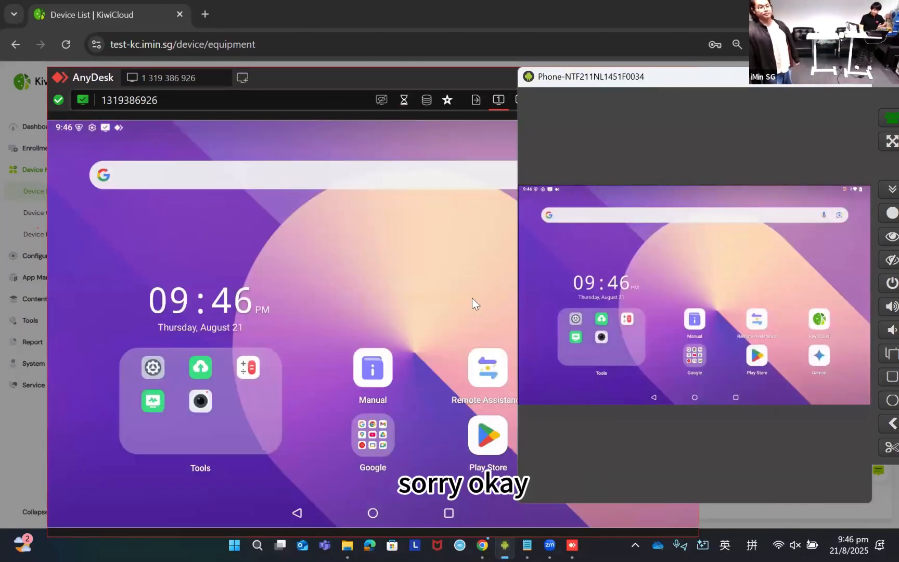
- Fit the AnyDesk window beside the mirrored phone and check Device Details, Tools, and the Installed and Updatable apps in the device's KiwiCloud app
{"action": "left_click", "coordinate": [425, 330]}
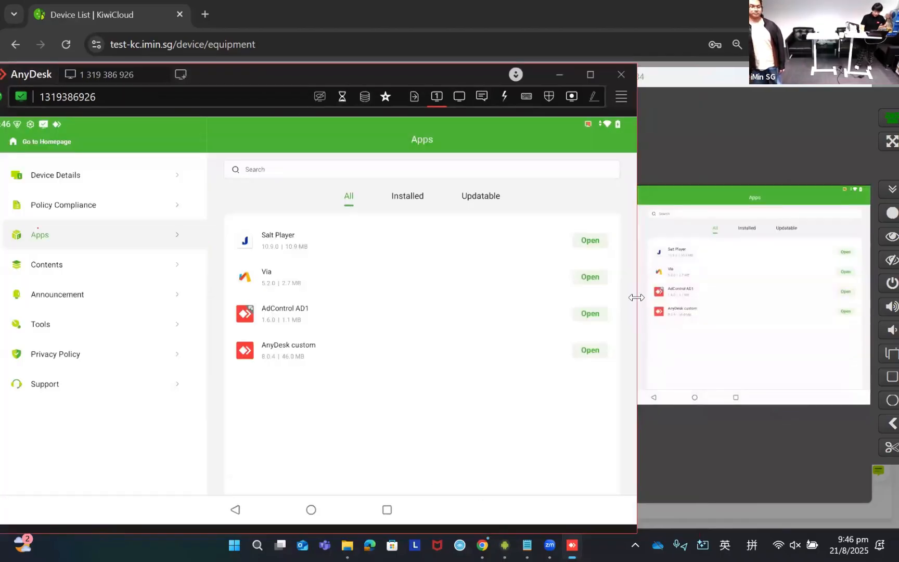
{"action": "left_click_drag", "start_coordinate": [636, 297], "coordinate": [518, 297]}
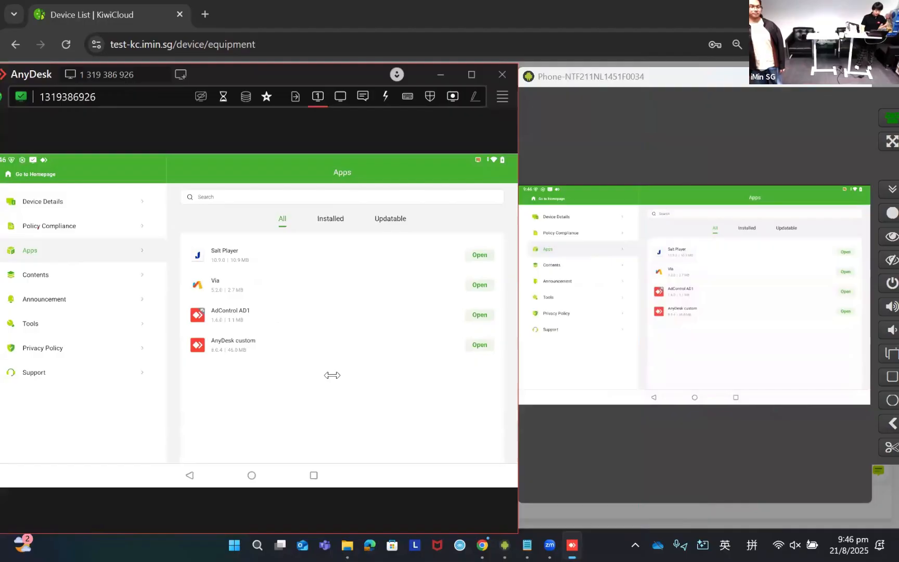
{"action": "left_click", "coordinate": [65, 200]}
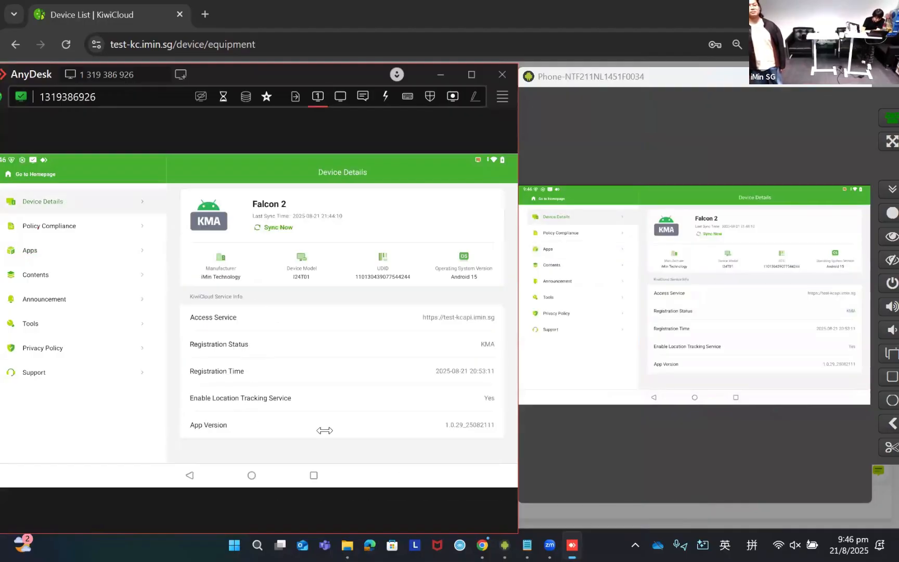
{"action": "left_click", "coordinate": [57, 323]}
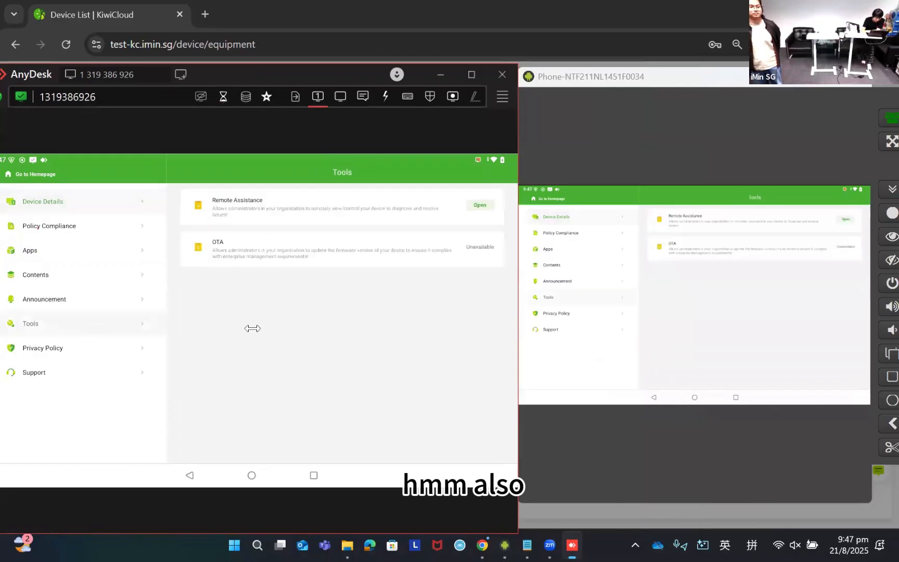
{"action": "left_click", "coordinate": [49, 251]}
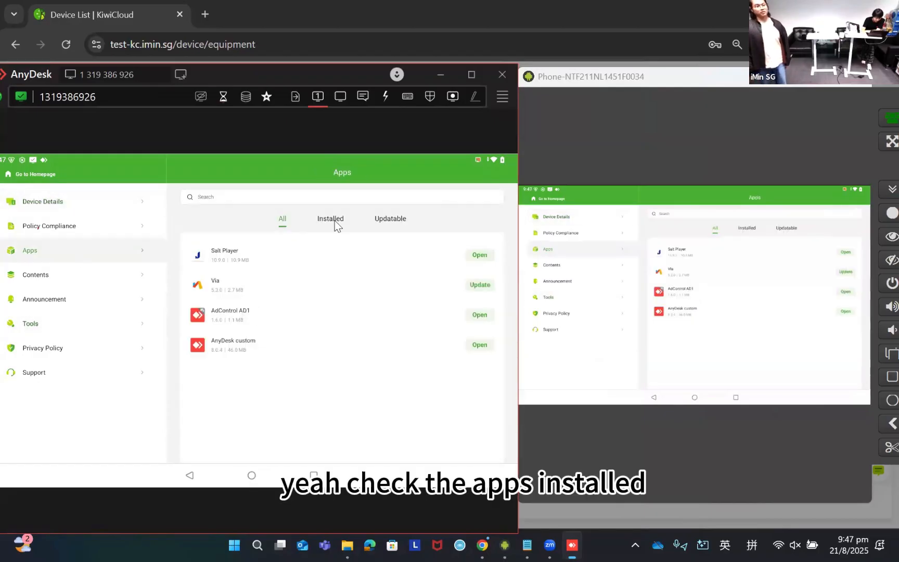
{"action": "left_click", "coordinate": [335, 224]}
{"action": "left_click", "coordinate": [393, 222]}
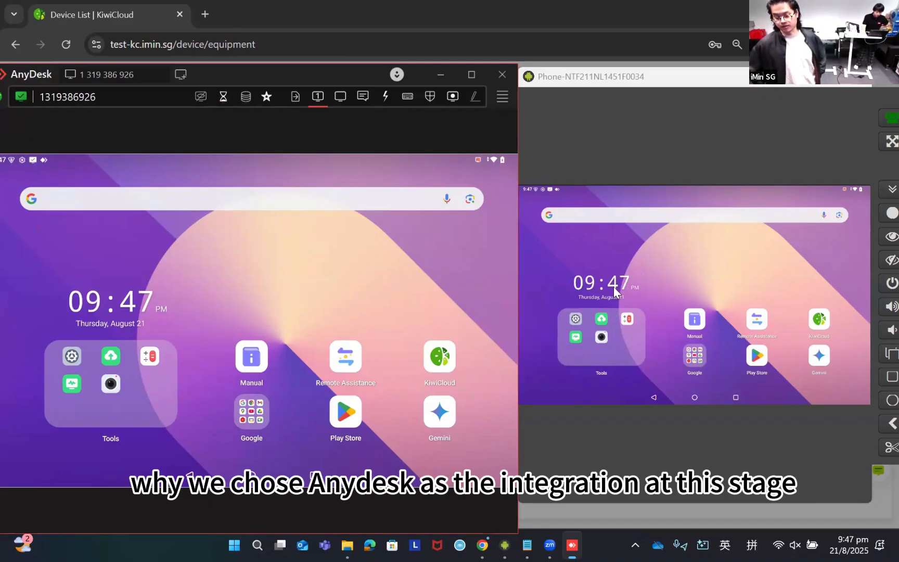
- Browse the remote device's Google app folder, reopen the AI POS PDF from Internal storage, and return to the home screen
{"action": "left_click", "coordinate": [252, 412]}
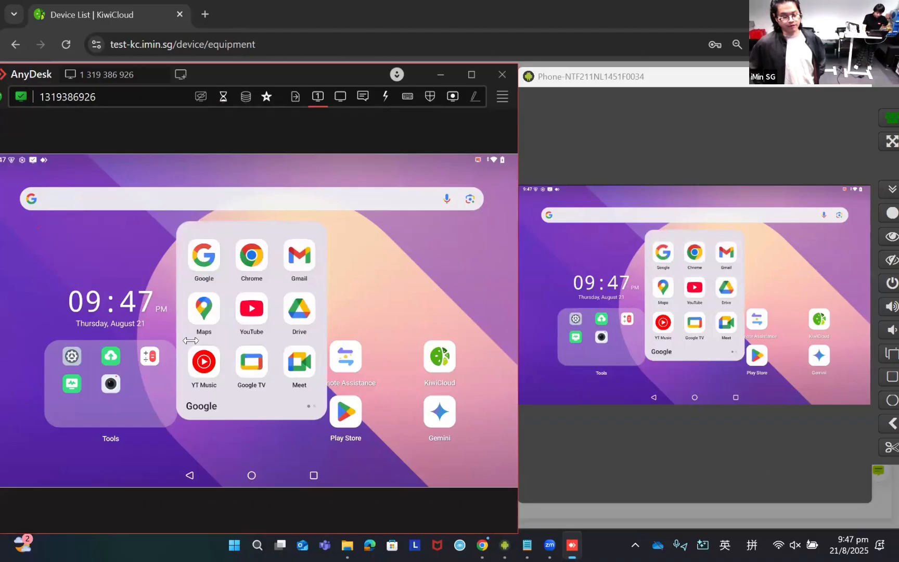
{"action": "left_click_drag", "start_coordinate": [281, 340], "coordinate": [229, 319]}
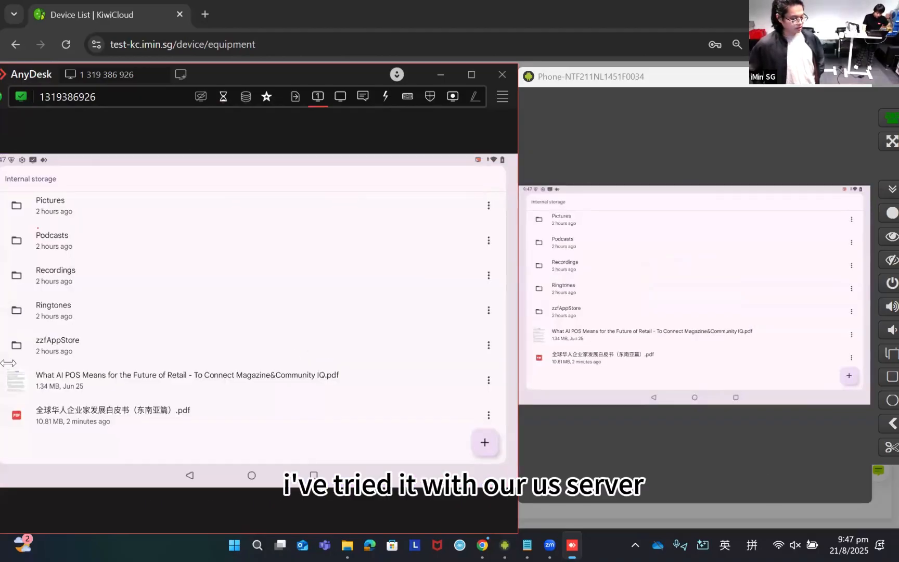
{"action": "left_click", "coordinate": [117, 379]}
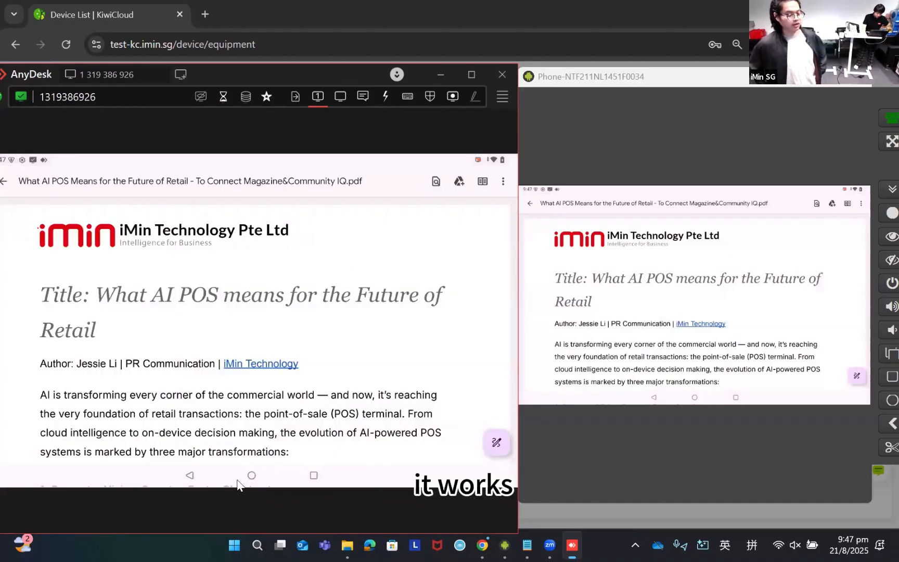
{"action": "left_click", "coordinate": [252, 475]}
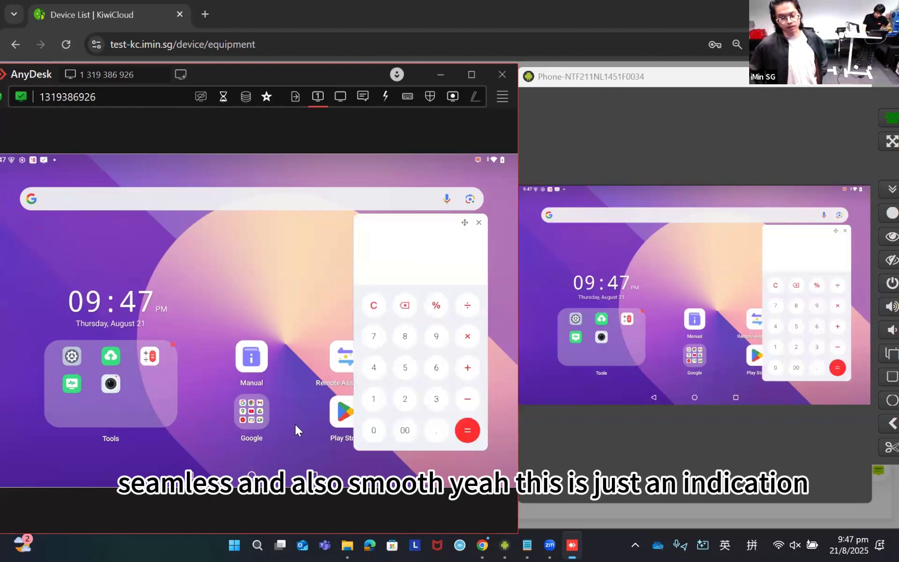
- Calculate 86 × 6 in the remote device's floating calculator, close it, and view the Google search page before returning to the home screen
{"action": "left_click", "coordinate": [405, 341]}
{"action": "left_click", "coordinate": [436, 367]}
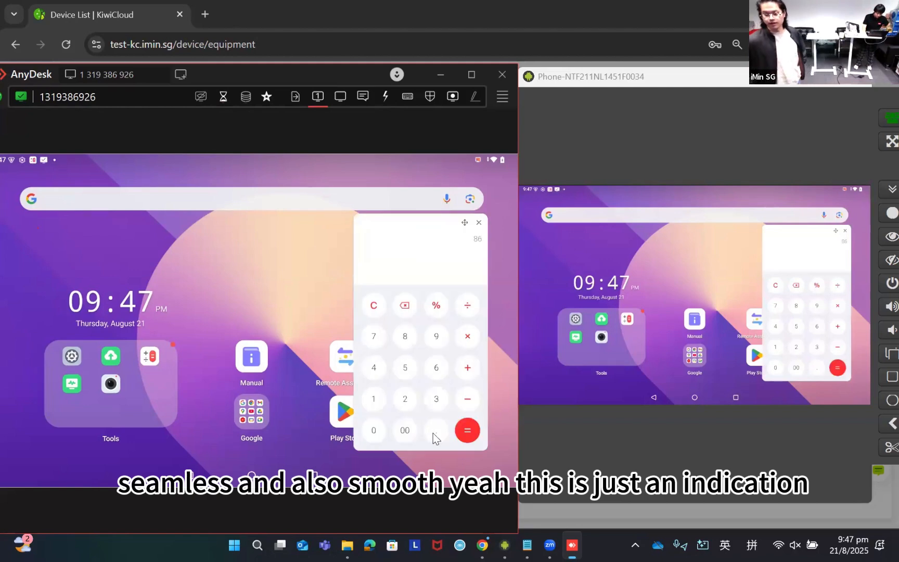
{"action": "left_click", "coordinate": [436, 367]}
{"action": "left_click", "coordinate": [466, 431]}
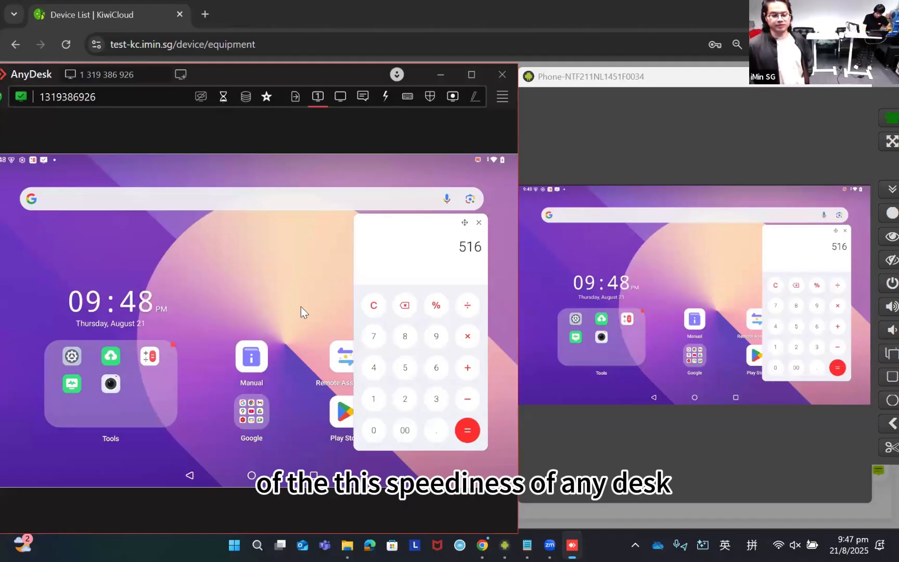
{"action": "left_click", "coordinate": [479, 223]}
{"action": "left_click", "coordinate": [376, 199]}
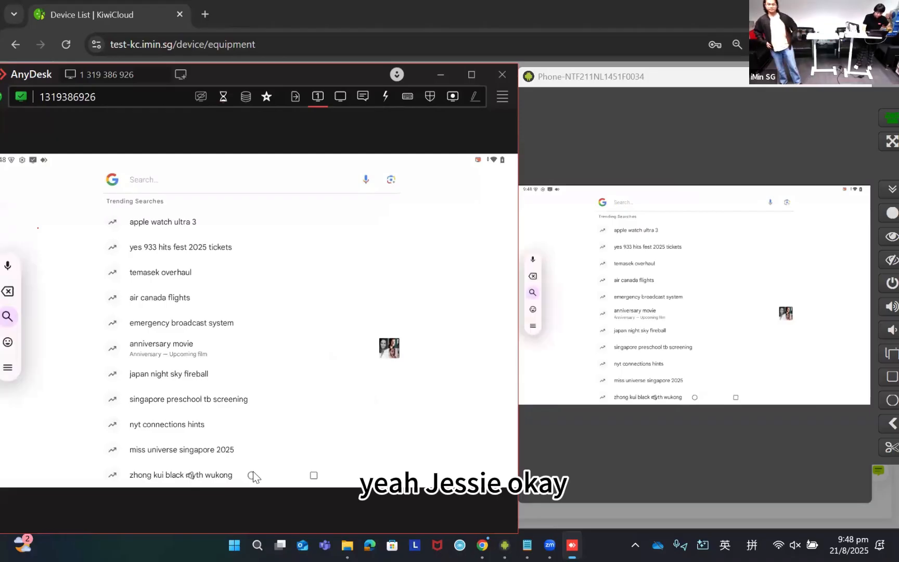
{"action": "left_click", "coordinate": [251, 474]}
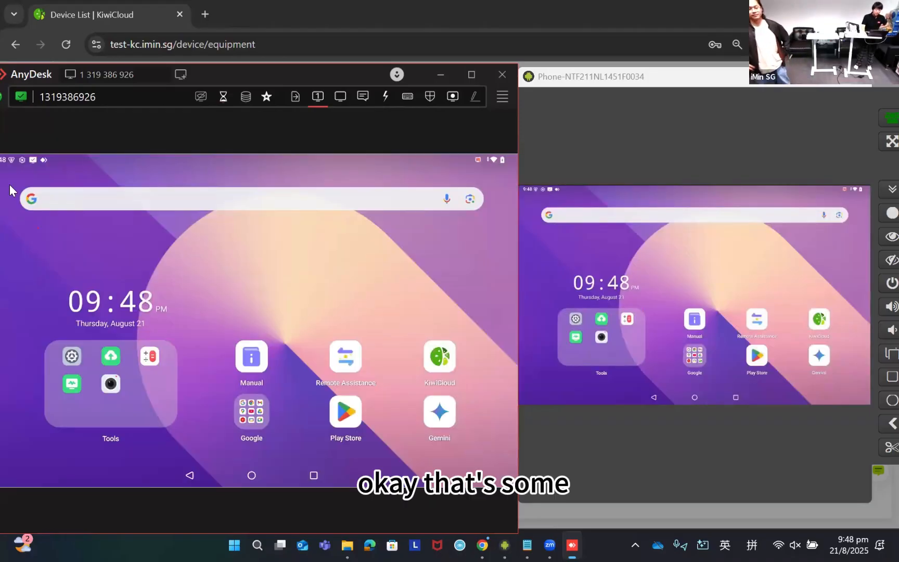
- Close the AnyDesk session and cancel the Remote Assistance dialog in the KiwiCloud console
{"action": "left_click_drag", "start_coordinate": [454, 70], "coordinate": [510, 111]}
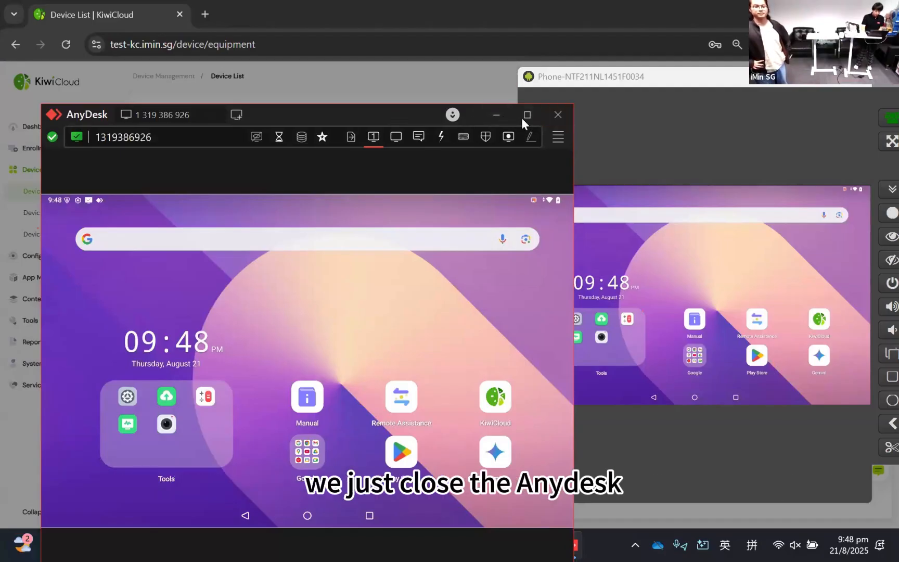
{"action": "left_click", "coordinate": [557, 116]}
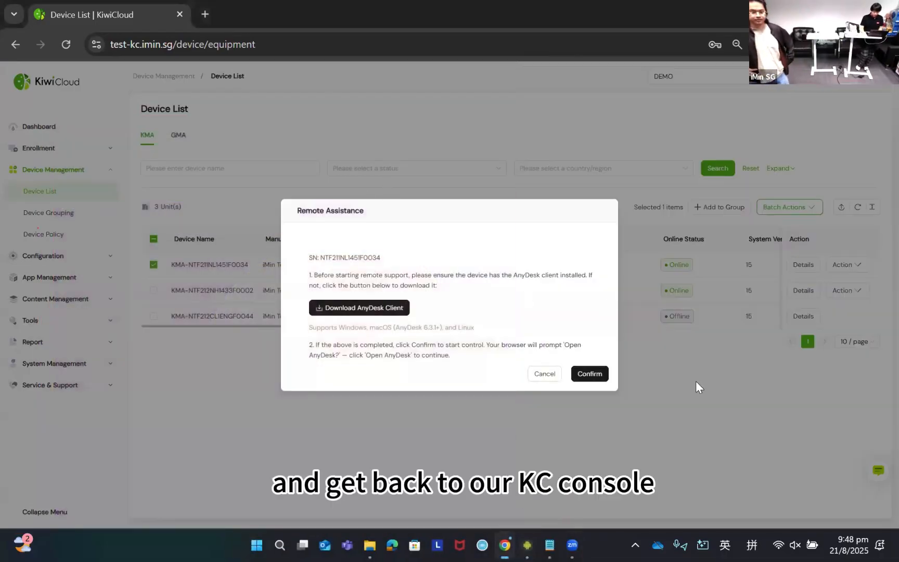
{"action": "left_click", "coordinate": [545, 370]}
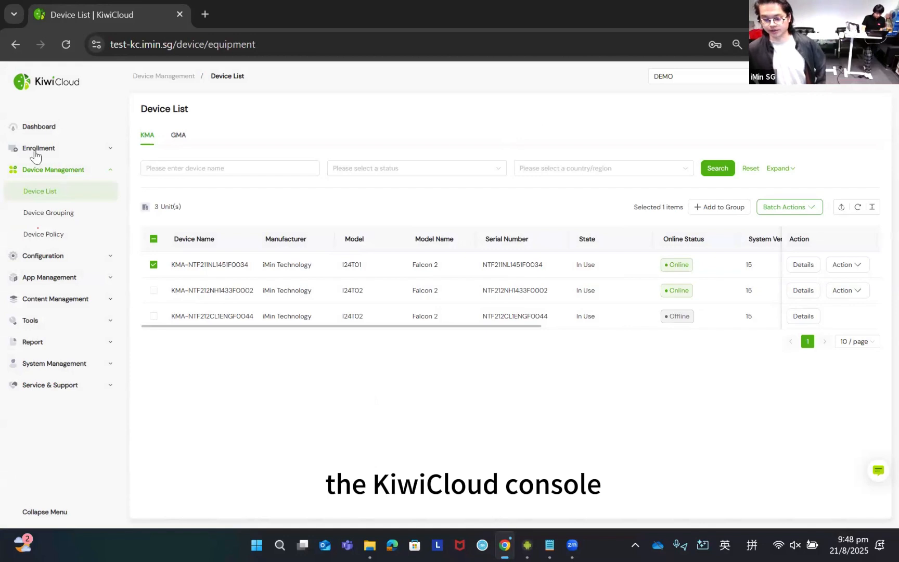
- Review the available actions for the Falcon 2 model I24T01 in the Device List
{"action": "left_click", "coordinate": [853, 264]}
{"action": "mouse_move", "coordinate": [844, 271]}
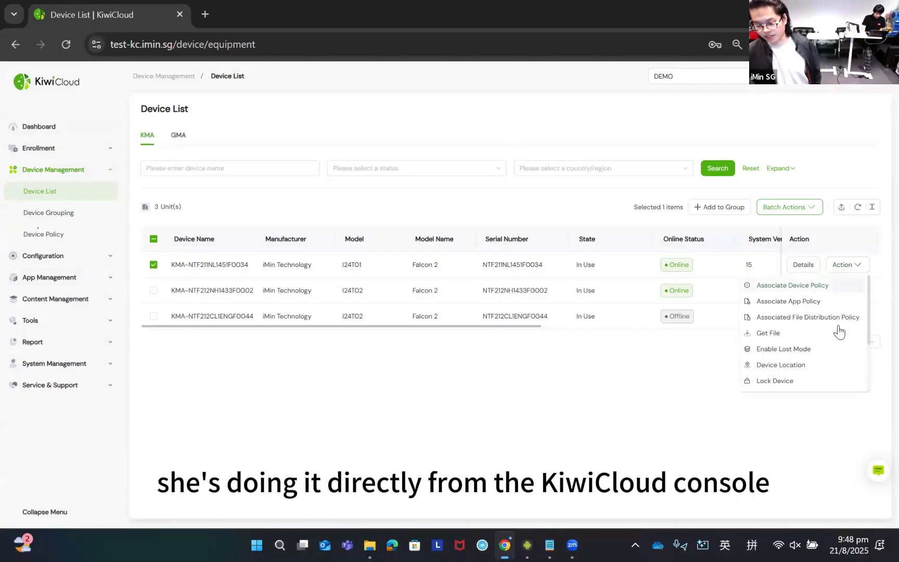
{"action": "scroll", "coordinate": [801, 360], "scroll_direction": "down", "scroll_amount": 2}
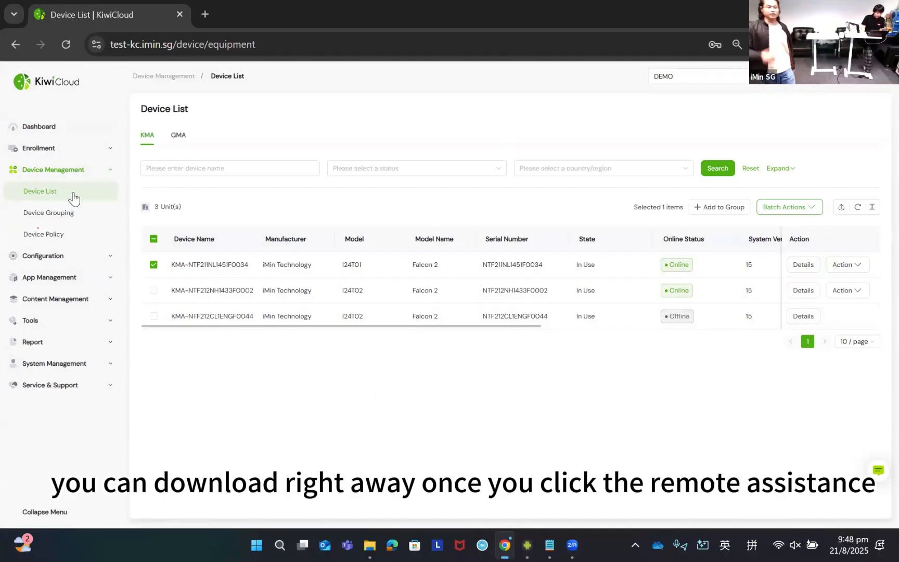
{"action": "left_click", "coordinate": [78, 170]}
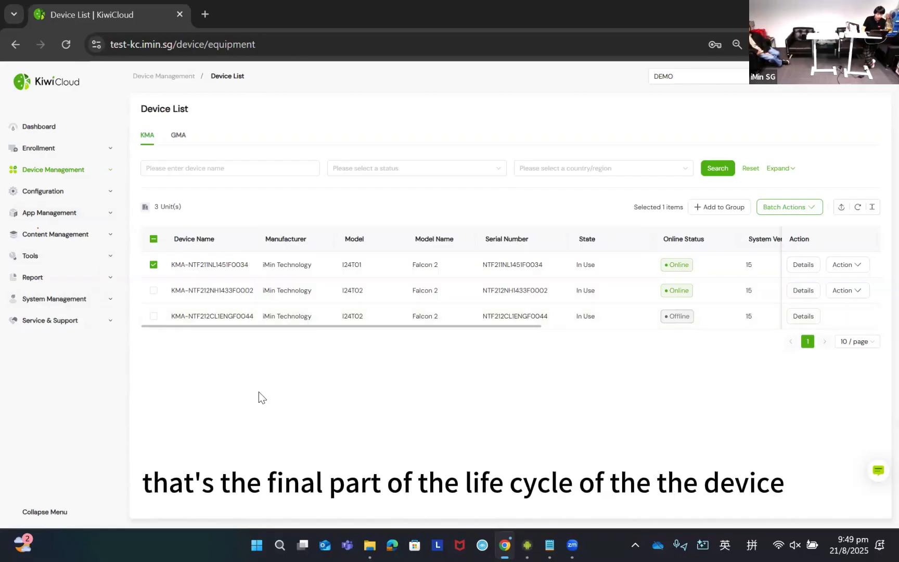
{"action": "left_click", "coordinate": [69, 171]}
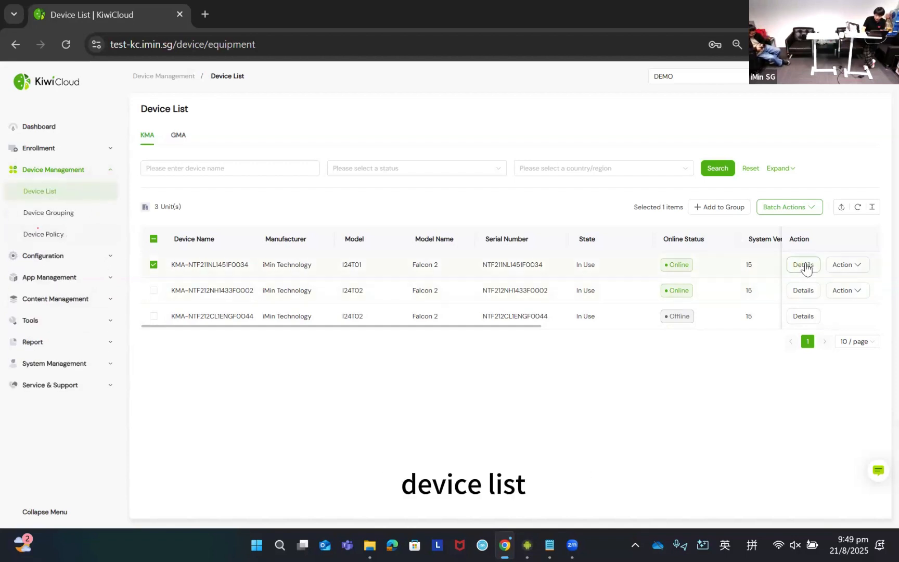
- Select only the online Falcon 2 model I24T02 in the Device List and review its available actions for retiring the device
{"action": "left_click", "coordinate": [153, 264]}
{"action": "left_click", "coordinate": [154, 290]}
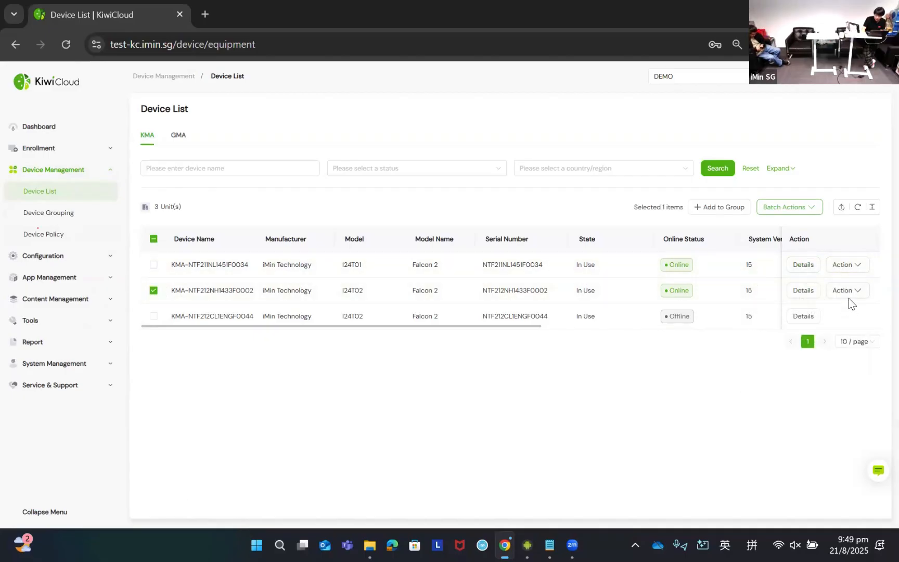
{"action": "mouse_move", "coordinate": [848, 298]}
{"action": "scroll", "coordinate": [813, 359], "scroll_direction": "down", "scroll_amount": 3}
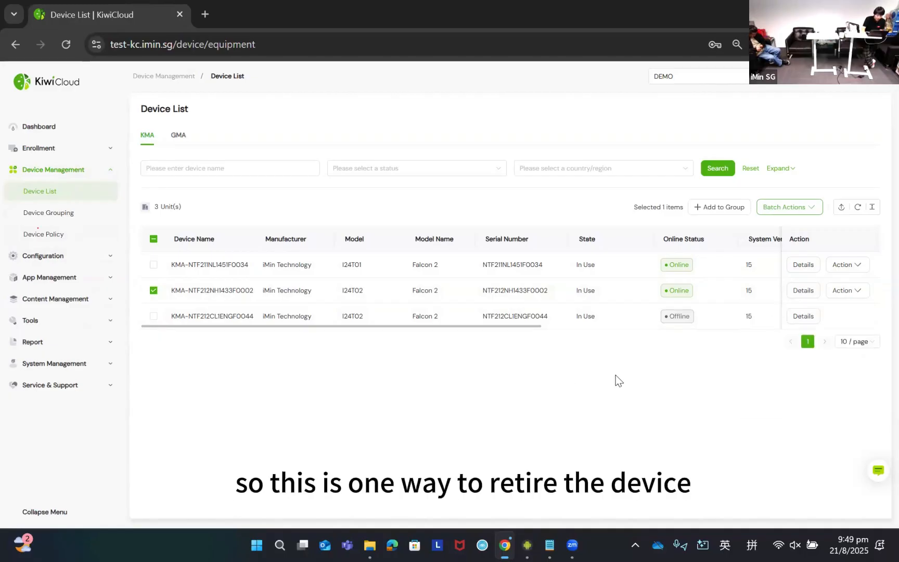
- Open Enrollment Management in the console and view the managed devices whose configuration can be revoked
{"action": "left_click", "coordinate": [42, 150]}
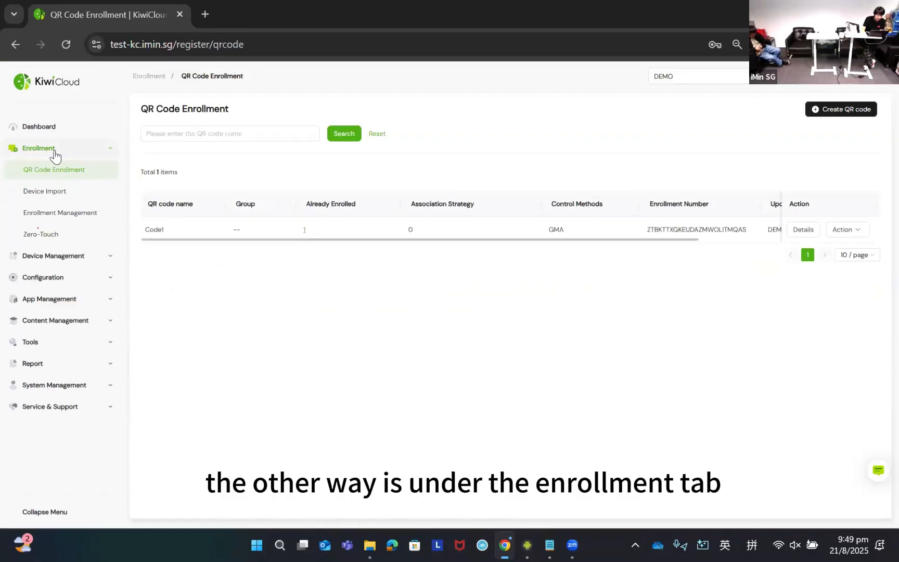
{"action": "left_click", "coordinate": [57, 214]}
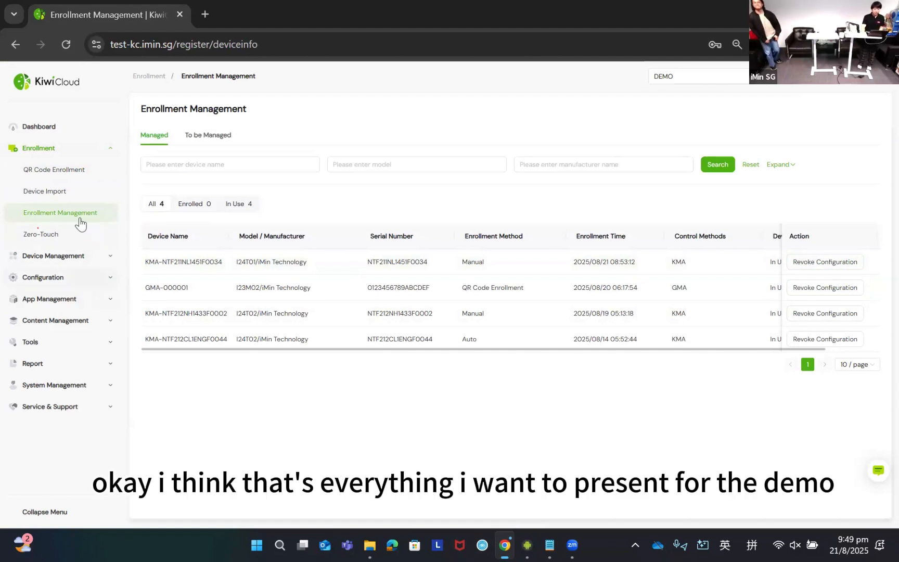
{"action": "left_click", "coordinate": [39, 148]}
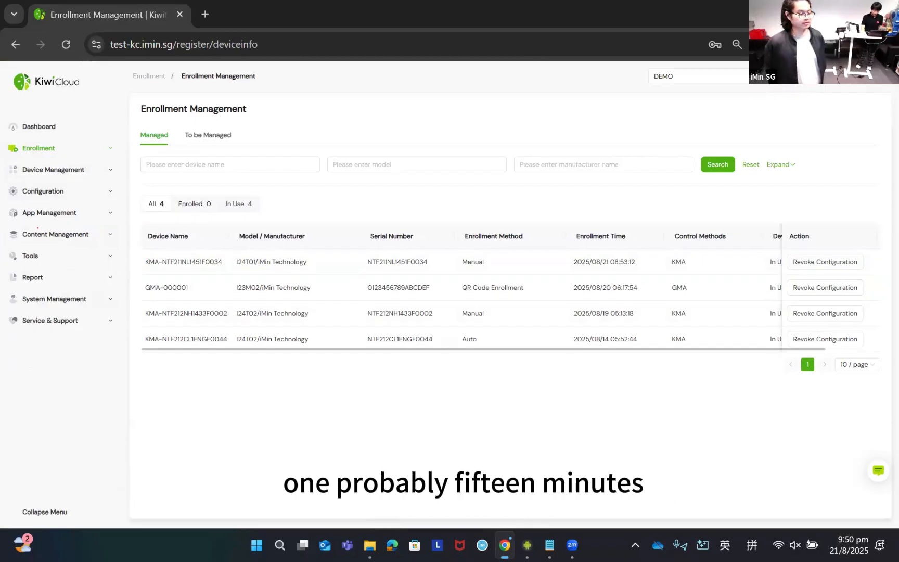
- Switch to the KiwiCloud Help Center in the browser and look over its address and main collections on the home page
{"action": "key", "text": "alt+Tab"}
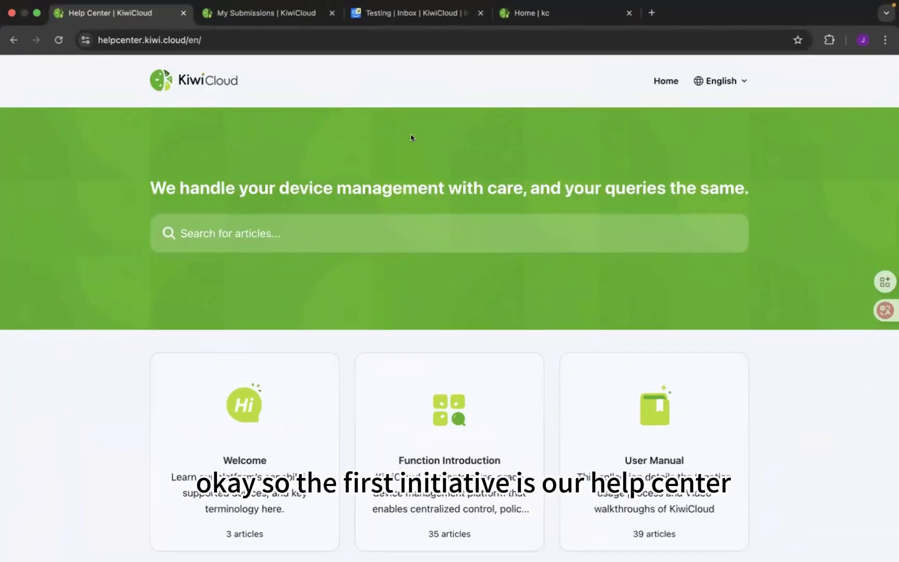
{"action": "scroll", "coordinate": [411, 137], "scroll_direction": "down", "scroll_amount": 2}
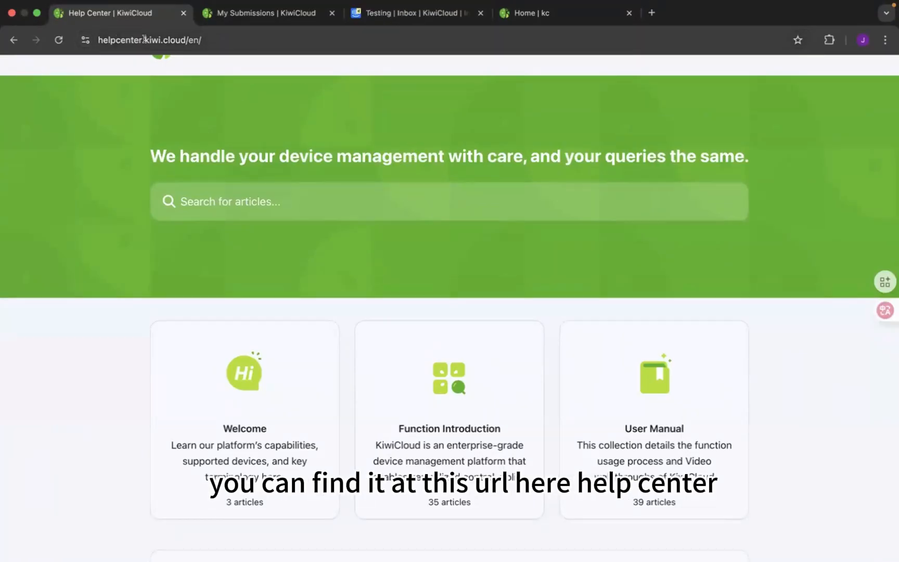
{"action": "left_click", "coordinate": [123, 39]}
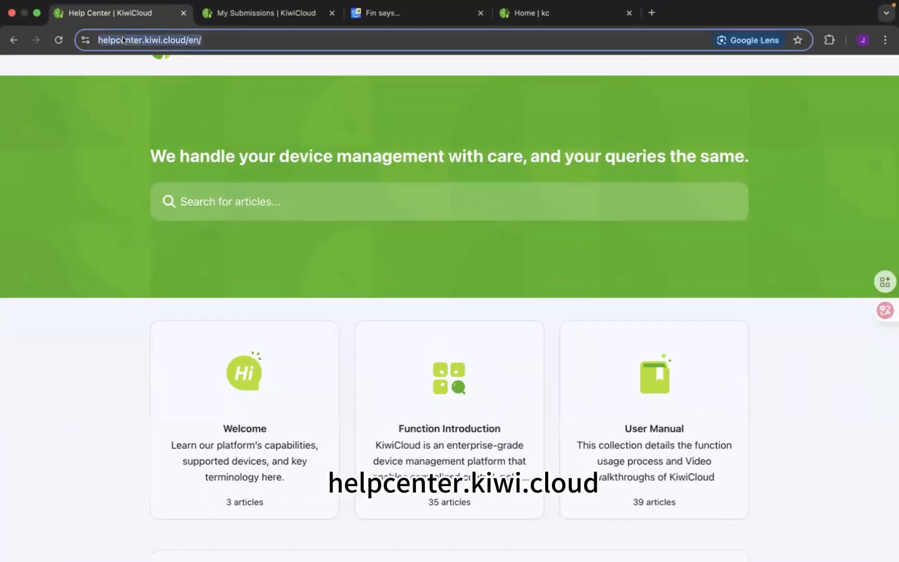
{"action": "left_click", "coordinate": [313, 284]}
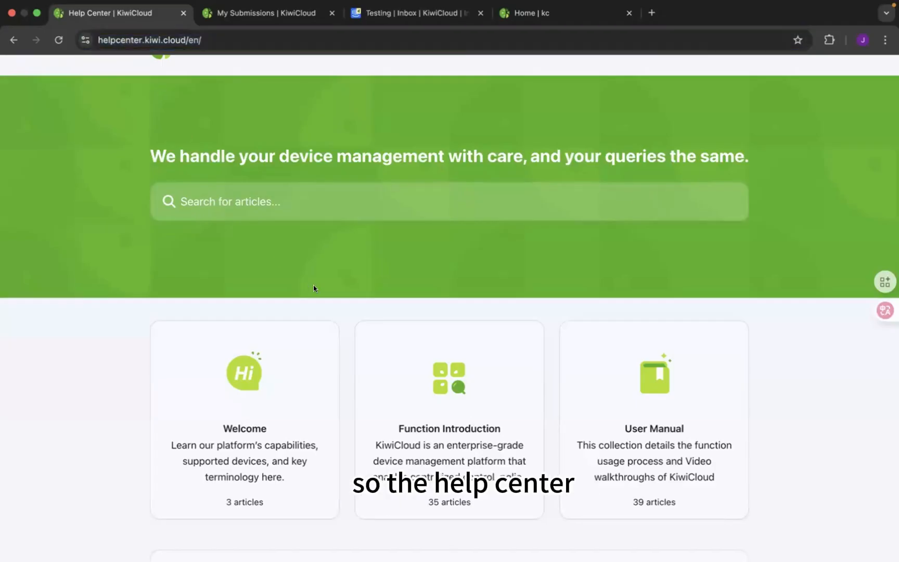
{"action": "scroll", "coordinate": [363, 271], "scroll_direction": "down", "scroll_amount": 1}
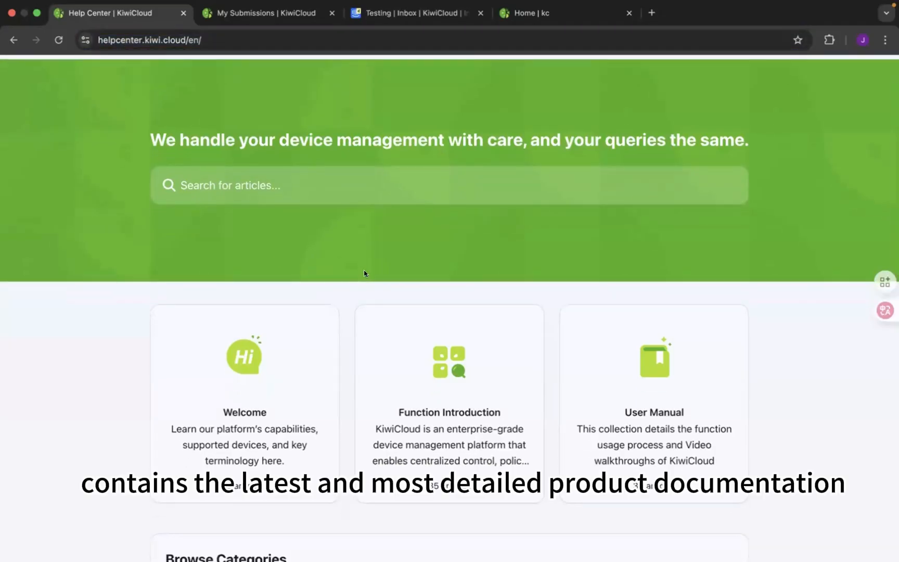
{"action": "scroll", "coordinate": [440, 267], "scroll_direction": "down", "scroll_amount": 3}
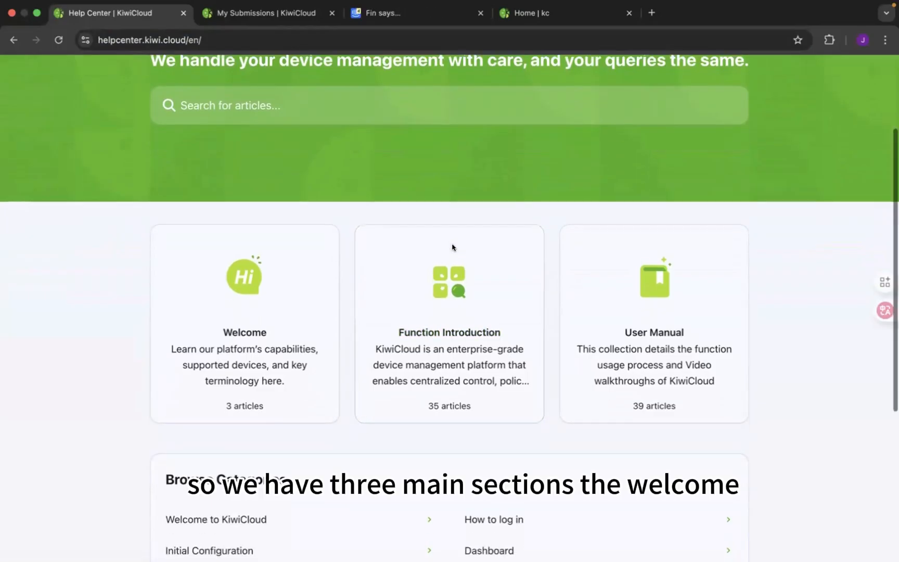
{"action": "scroll", "coordinate": [452, 246], "scroll_direction": "down", "scroll_amount": 1}
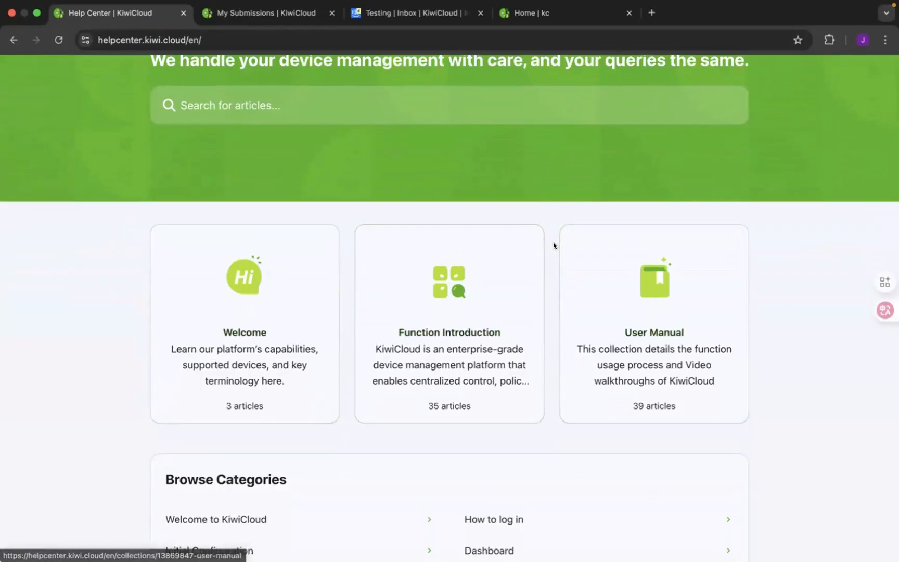
- View the Welcome collection and its Glossary article, and return to the Help Center home page
{"action": "left_click", "coordinate": [210, 300]}
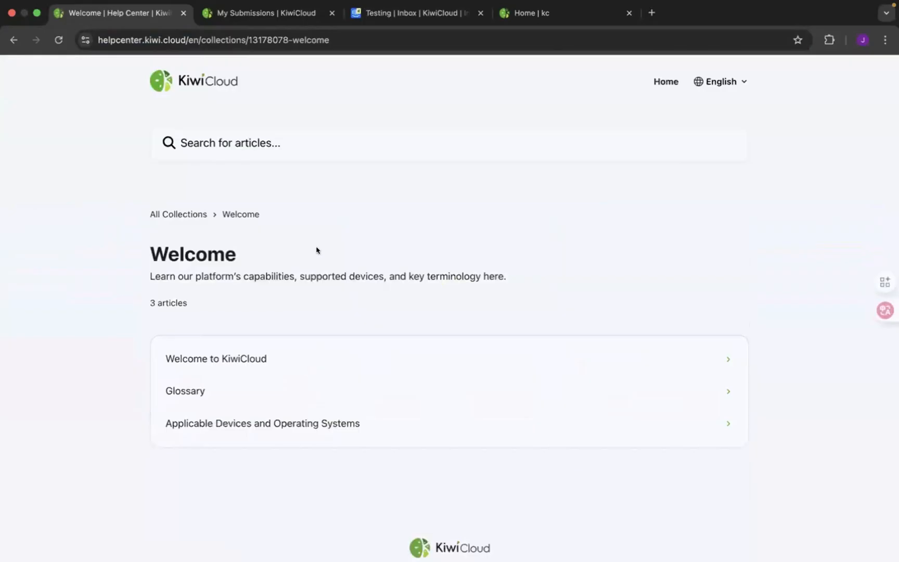
{"action": "scroll", "coordinate": [316, 250], "scroll_direction": "down", "scroll_amount": 1}
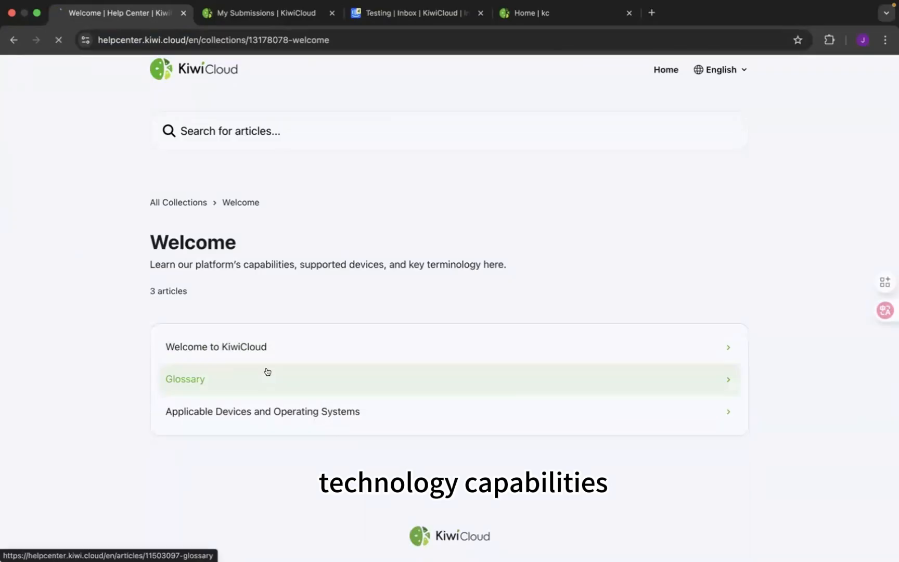
{"action": "scroll", "coordinate": [332, 301], "scroll_direction": "down", "scroll_amount": 2}
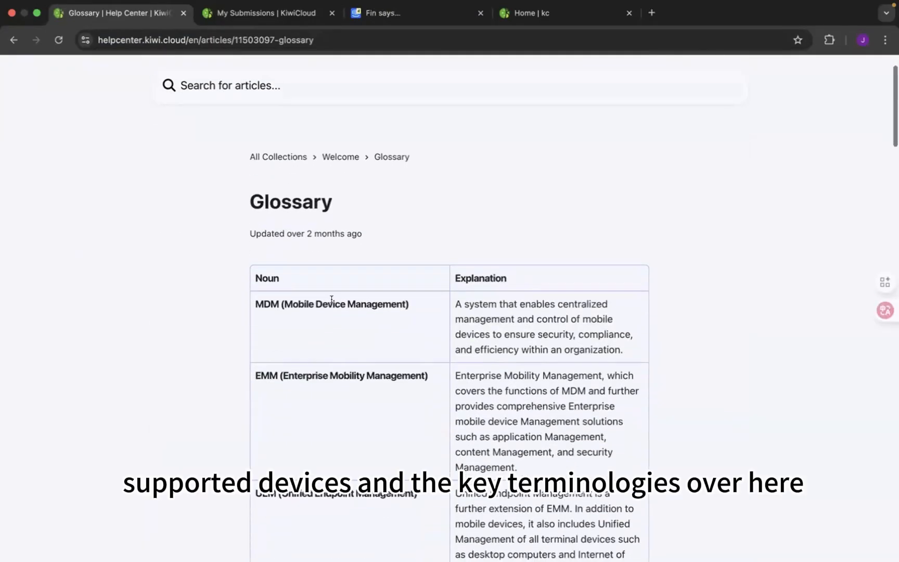
{"action": "scroll", "coordinate": [331, 300], "scroll_direction": "down", "scroll_amount": 2}
{"action": "key", "text": "super+Left"}
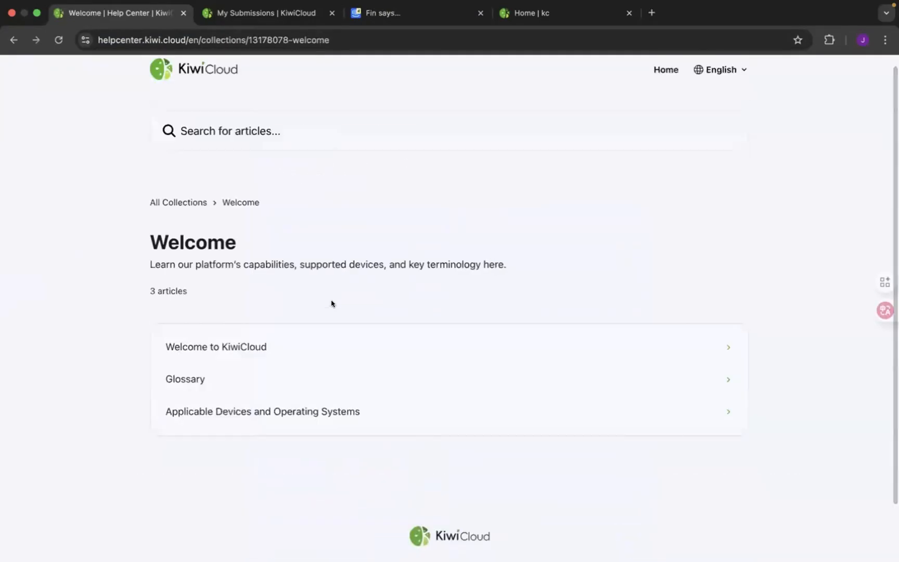
{"action": "key", "text": "super+Left"}
- Browse the Function Introduction collection from Dashboard through the Configuration articles, and return to the Help Center home page
{"action": "left_click", "coordinate": [442, 305]}
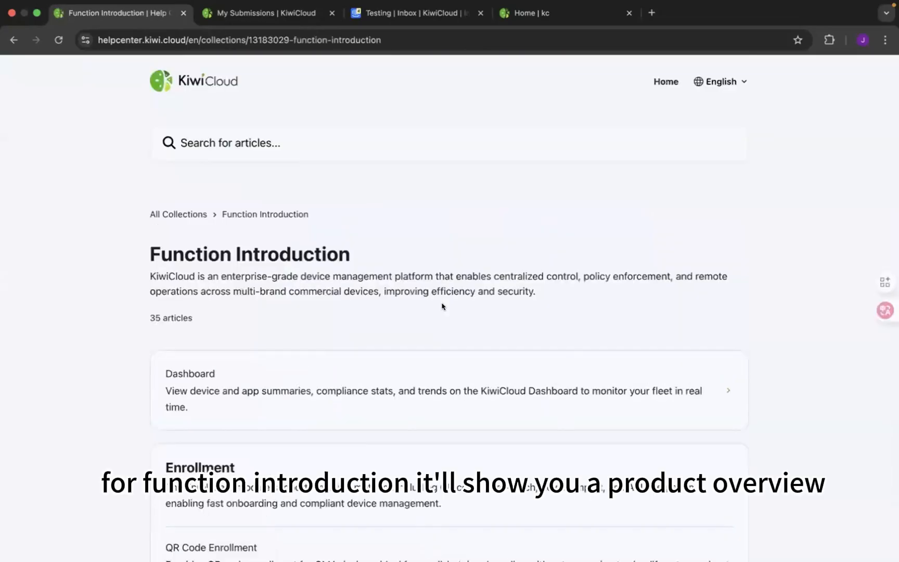
{"action": "scroll", "coordinate": [442, 306], "scroll_direction": "down", "scroll_amount": 4}
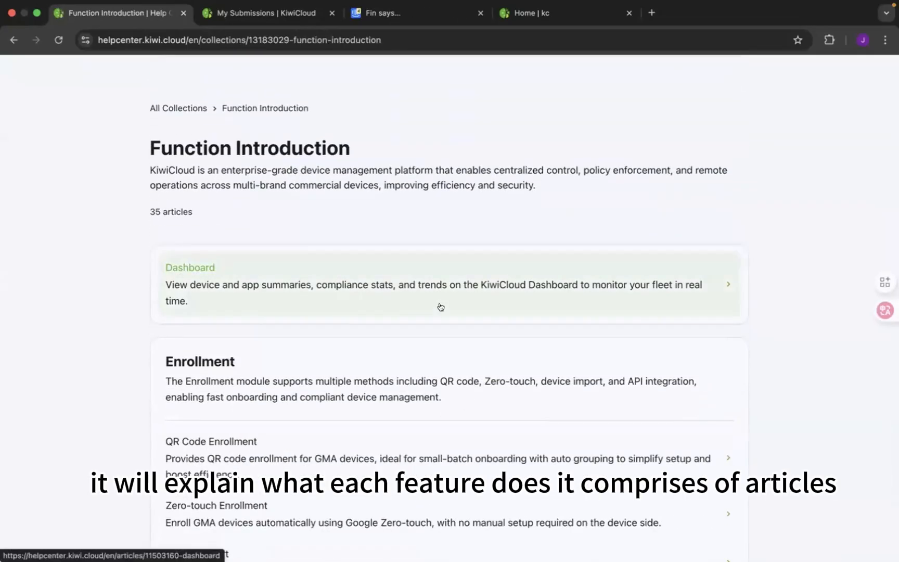
{"action": "scroll", "coordinate": [441, 307], "scroll_direction": "down", "scroll_amount": 1}
{"action": "scroll", "coordinate": [442, 305], "scroll_direction": "down", "scroll_amount": 4}
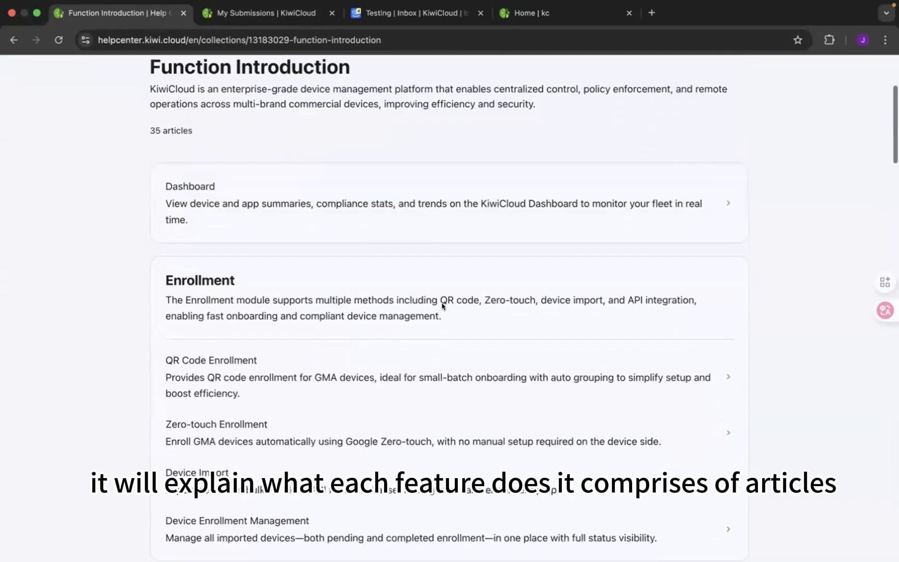
{"action": "scroll", "coordinate": [440, 307], "scroll_direction": "down", "scroll_amount": 7}
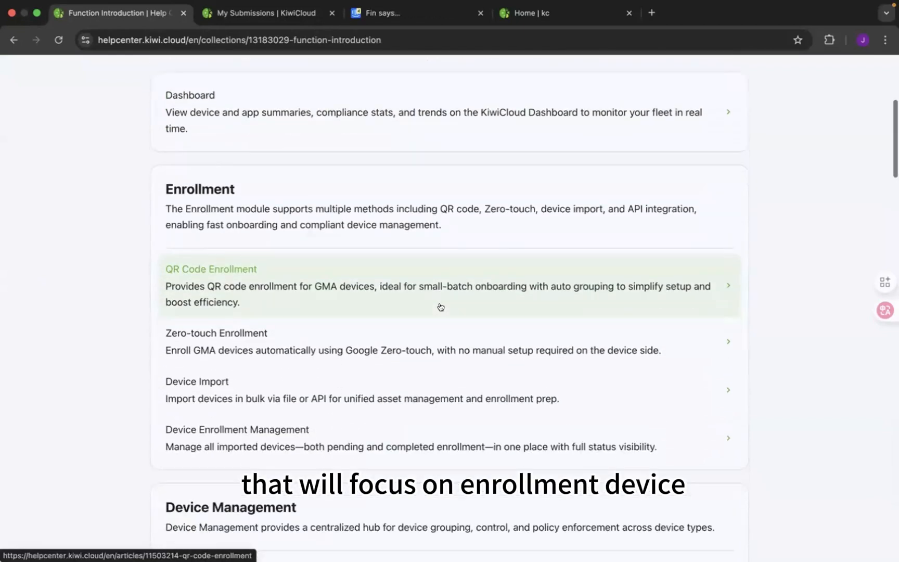
{"action": "scroll", "coordinate": [440, 306], "scroll_direction": "down", "scroll_amount": 9}
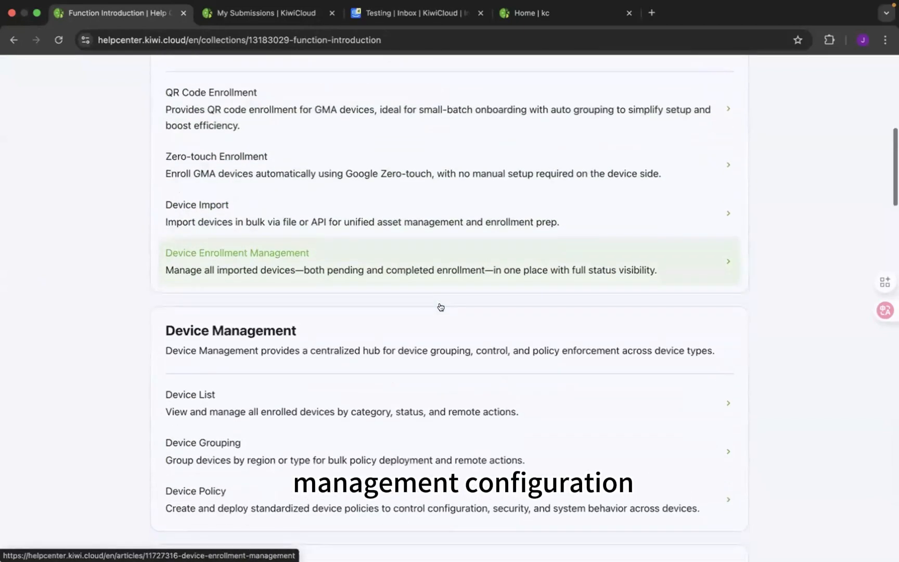
{"action": "scroll", "coordinate": [422, 287], "scroll_direction": "down", "scroll_amount": 2}
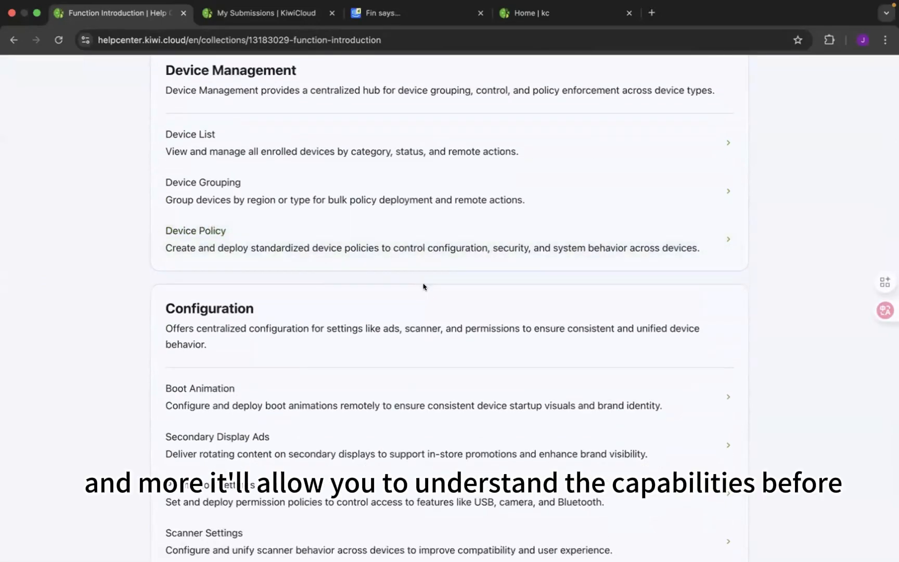
{"action": "scroll", "coordinate": [423, 287], "scroll_direction": "left", "scroll_amount": 5}
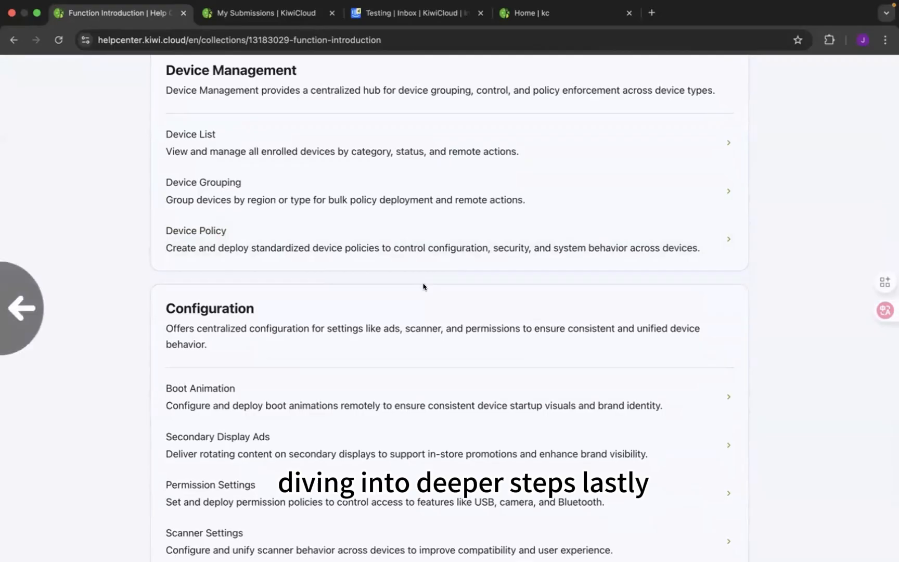
- Open the User Manual collection and look through its Getting Started and Operations Guide sections
{"action": "left_click", "coordinate": [656, 297]}
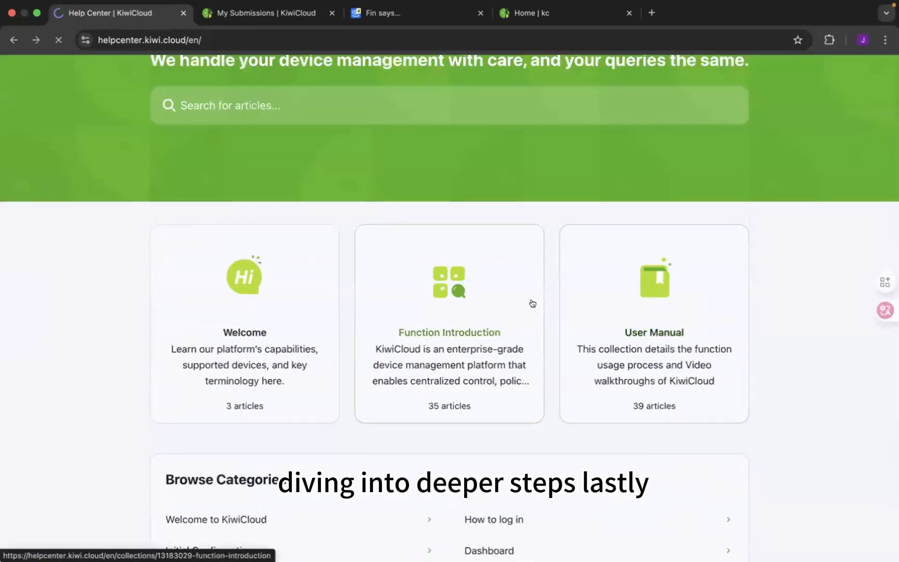
{"action": "scroll", "coordinate": [392, 300], "scroll_direction": "down", "scroll_amount": 1}
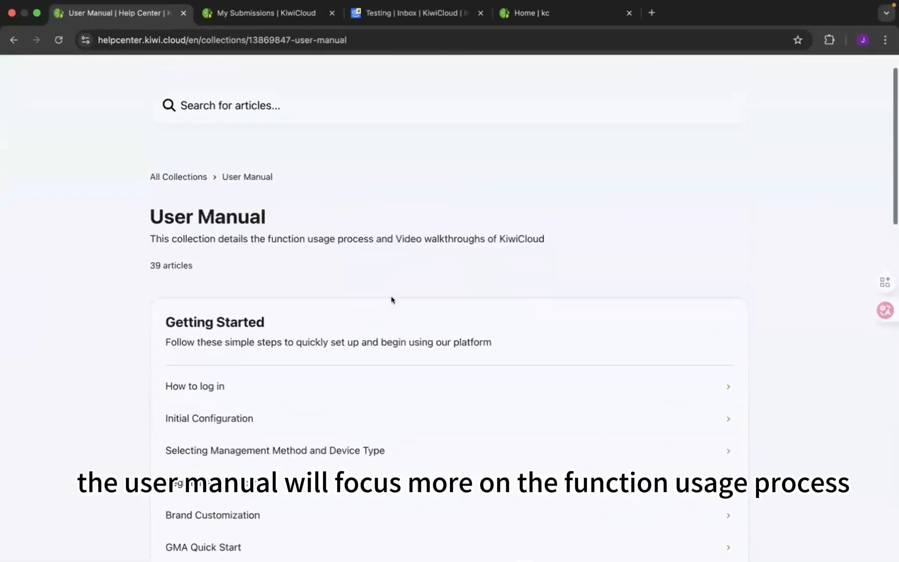
{"action": "scroll", "coordinate": [363, 284], "scroll_direction": "down", "scroll_amount": 3}
{"action": "scroll", "coordinate": [363, 286], "scroll_direction": "down", "scroll_amount": 2}
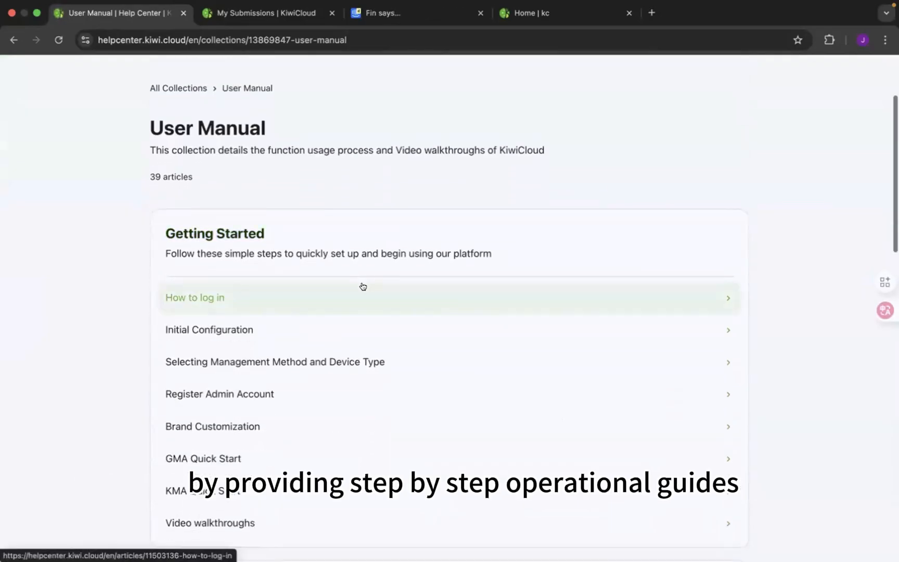
{"action": "scroll", "coordinate": [363, 240], "scroll_direction": "down", "scroll_amount": 5}
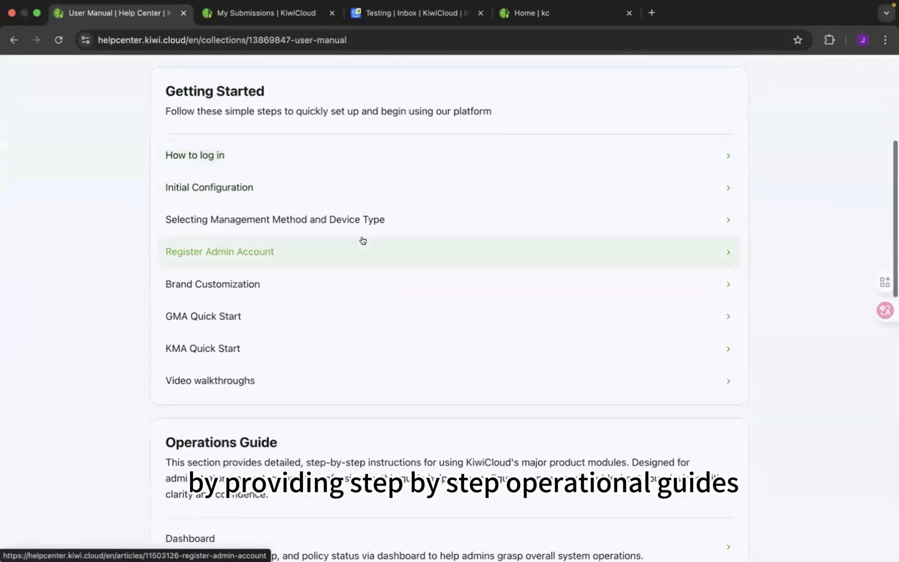
{"action": "scroll", "coordinate": [363, 240], "scroll_direction": "down", "scroll_amount": 3}
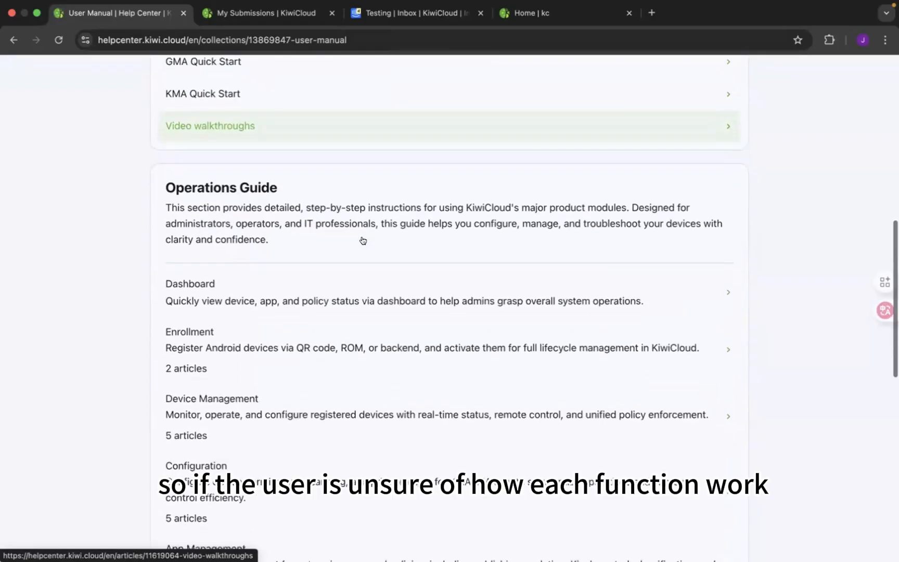
{"action": "scroll", "coordinate": [364, 240], "scroll_direction": "down", "scroll_amount": 1}
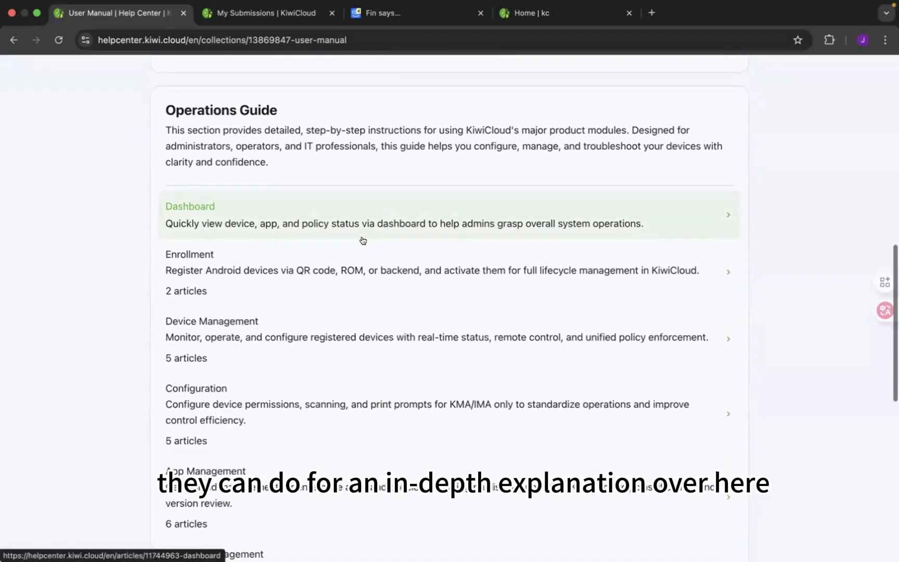
- Read the Device List (KMA) article in the Operations Guide's Device Management section, and return to that section
{"action": "left_click", "coordinate": [283, 335]}
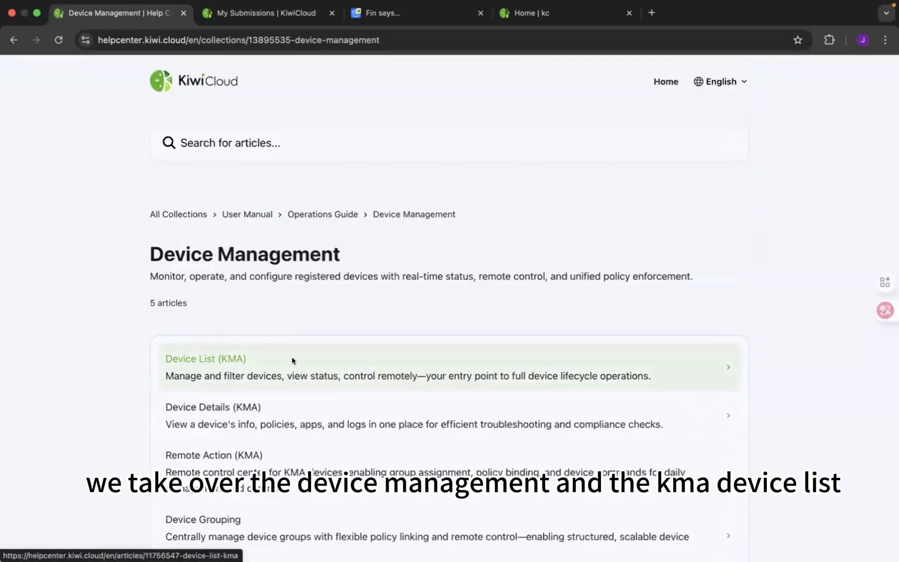
{"action": "left_click", "coordinate": [293, 360]}
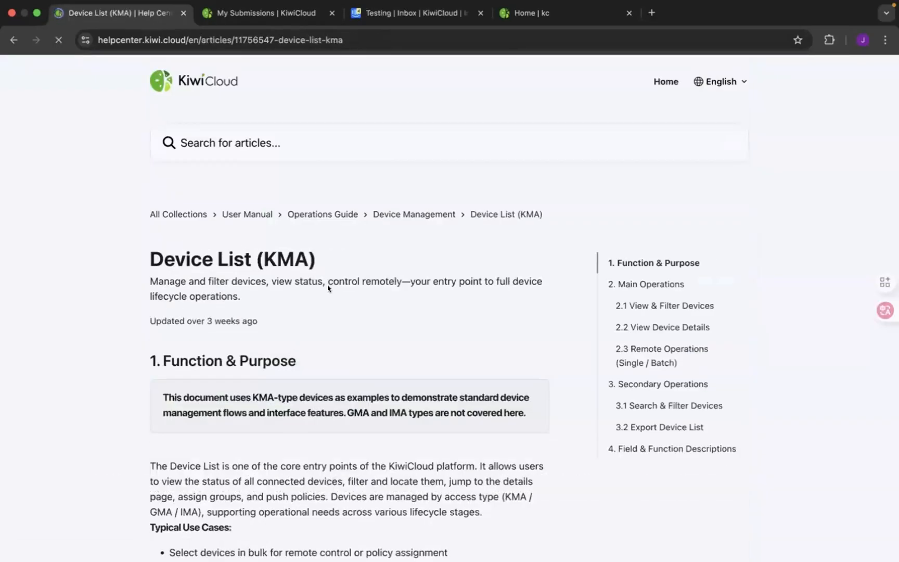
{"action": "scroll", "coordinate": [327, 287], "scroll_direction": "down", "scroll_amount": 1}
{"action": "scroll", "coordinate": [328, 287], "scroll_direction": "down", "scroll_amount": 5}
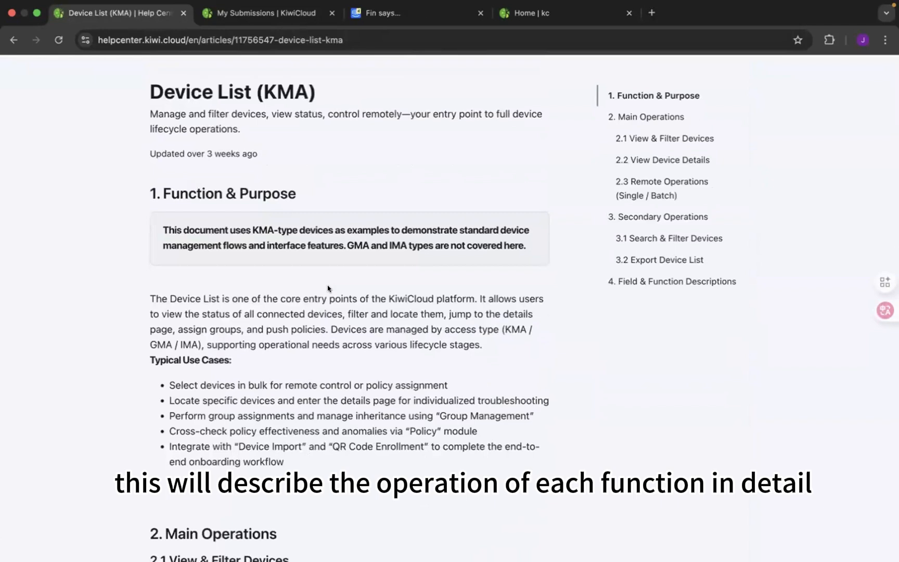
{"action": "scroll", "coordinate": [328, 287], "scroll_direction": "down", "scroll_amount": 3}
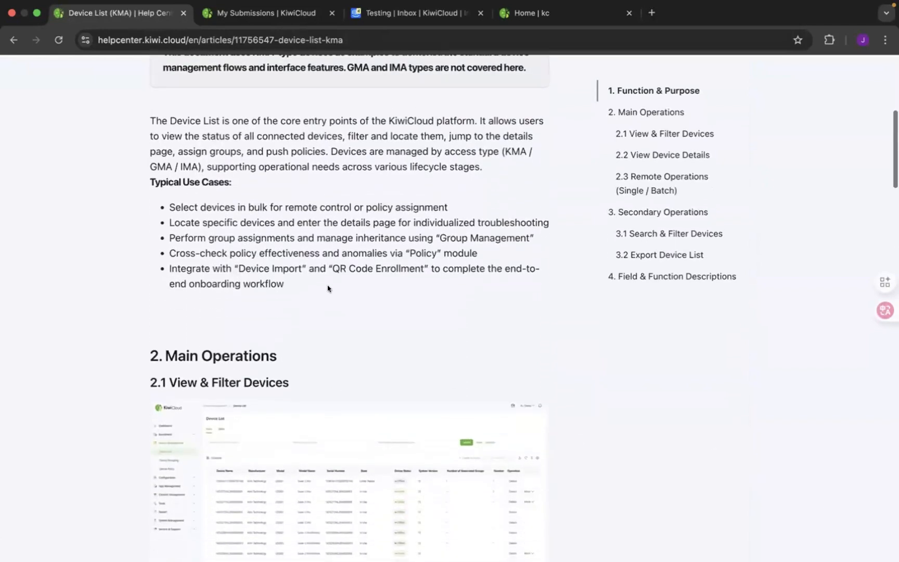
{"action": "key", "text": "super+bracketleft"}
- Search the Help Center for "gma quick start" and read the GMA Quick Start article as far as configuring default policies
{"action": "left_click", "coordinate": [306, 145]}
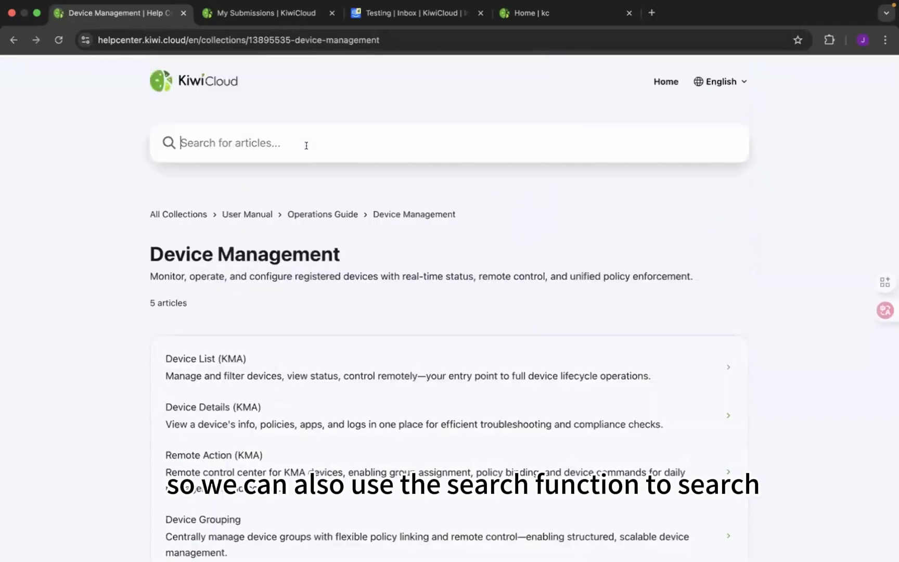
{"action": "type", "text": "g"}
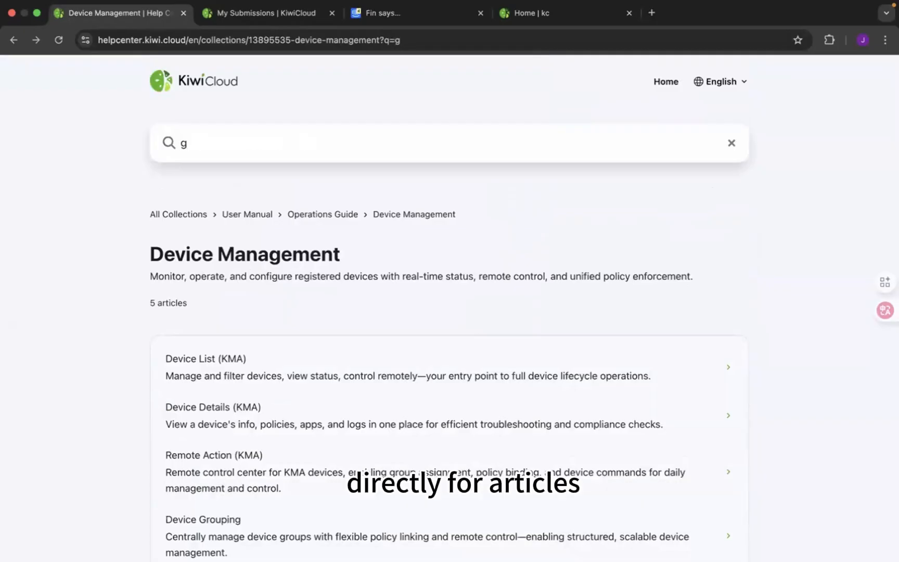
{"action": "type", "text": "amma quic"}
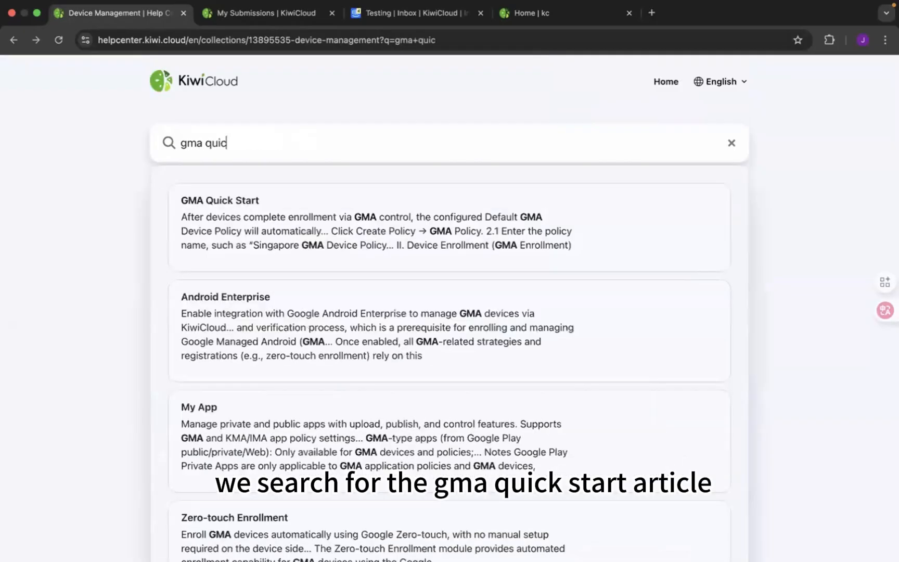
{"action": "type", "text": "k start"}
{"action": "left_click", "coordinate": [219, 186]}
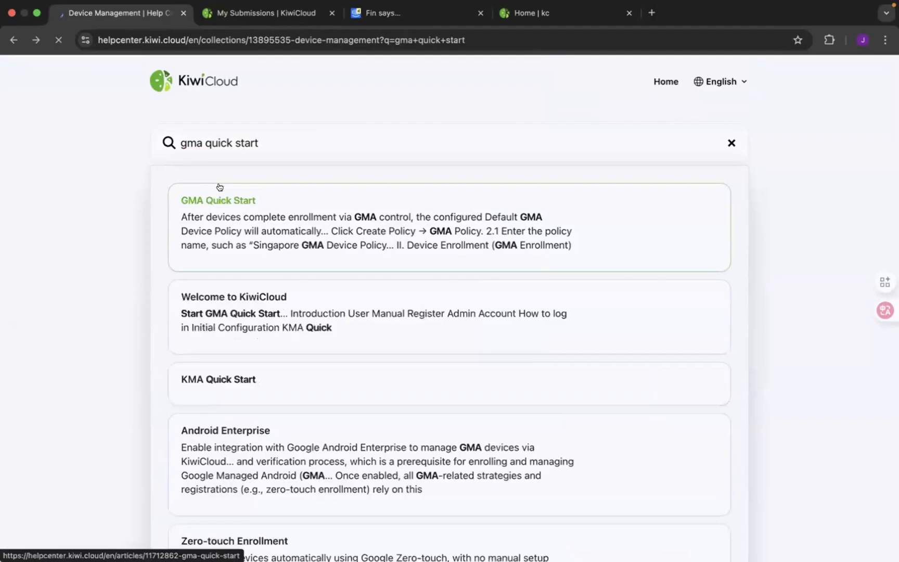
{"action": "scroll", "coordinate": [363, 238], "scroll_direction": "down", "scroll_amount": 4}
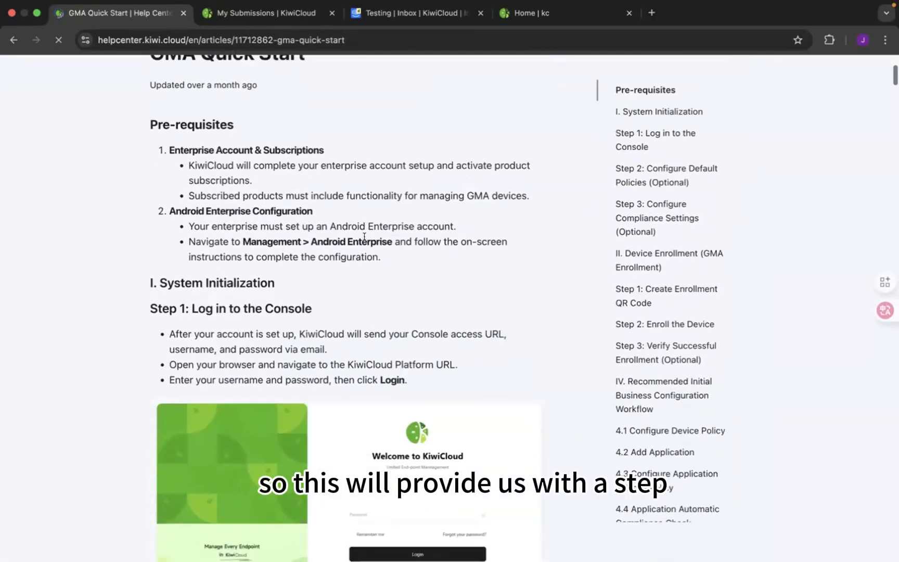
{"action": "scroll", "coordinate": [364, 237], "scroll_direction": "down", "scroll_amount": 5}
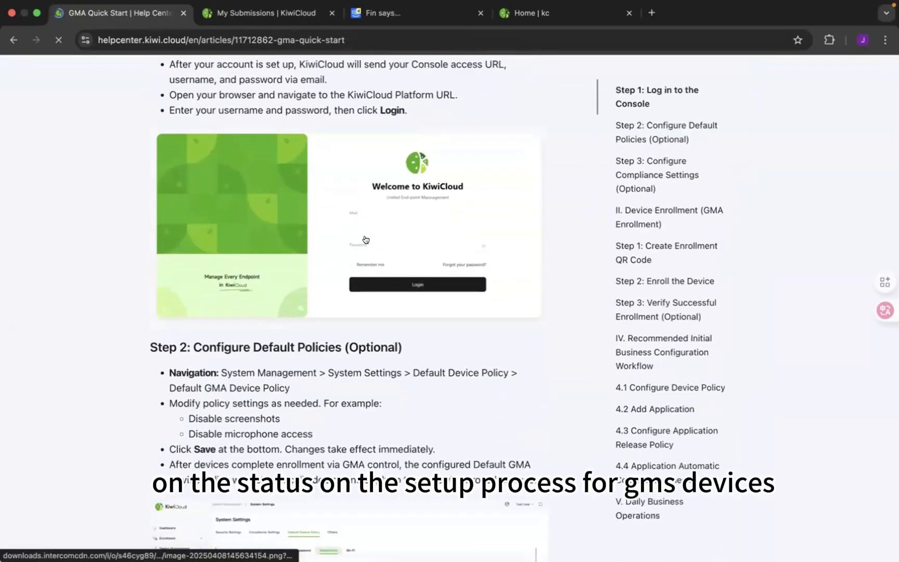
{"action": "scroll", "coordinate": [366, 239], "scroll_direction": "down", "scroll_amount": 3}
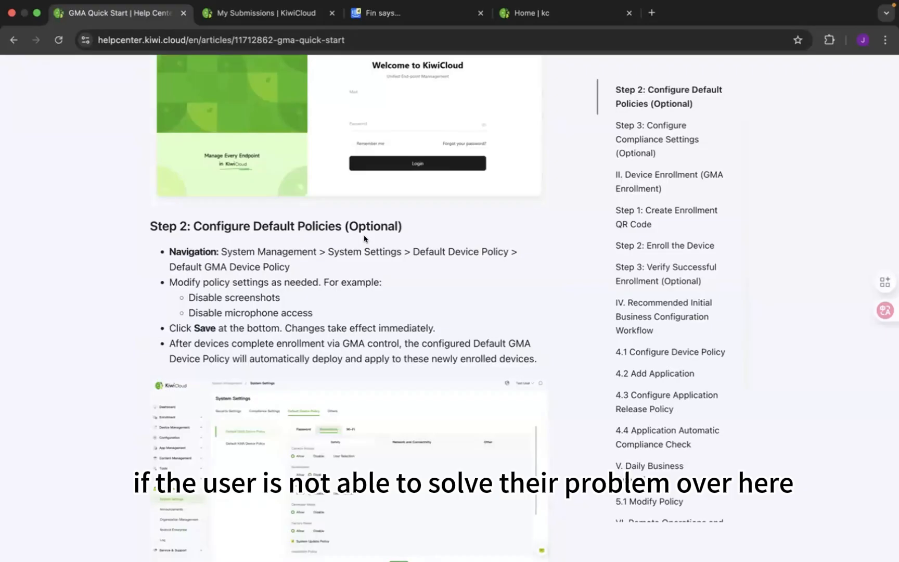
- Switch to the My Submissions page of the KiwiCloud console
{"action": "left_click", "coordinate": [264, 13]}
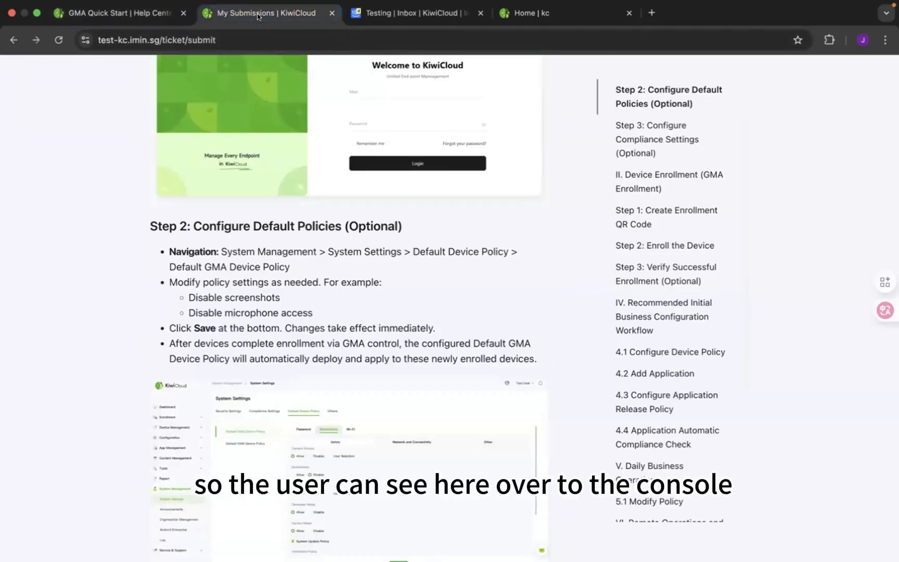
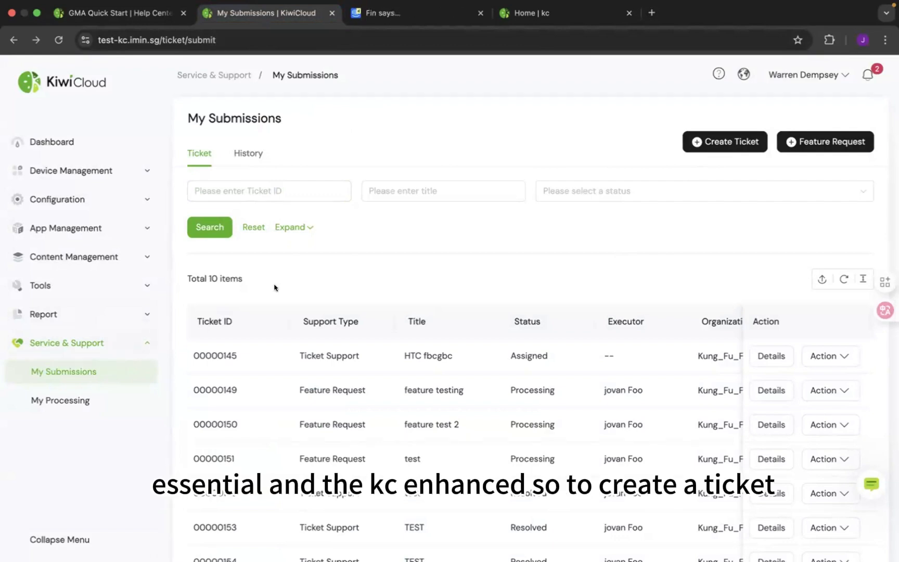
- Create and submit a ticket titled "test" with type Application management, receiving organization KiwiCloud Support and problem description "test"
{"action": "left_click", "coordinate": [702, 143]}
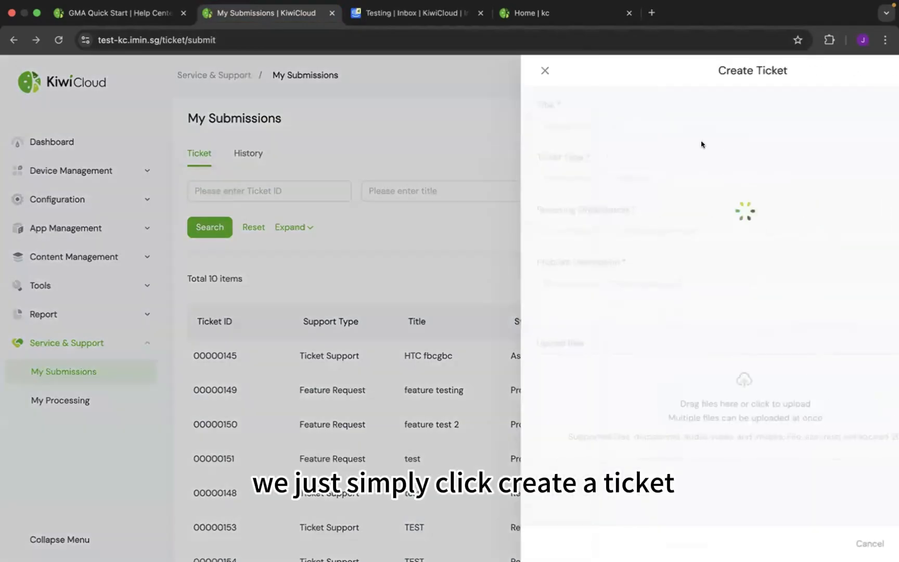
{"action": "left_click", "coordinate": [585, 126]}
{"action": "type", "text": "test"}
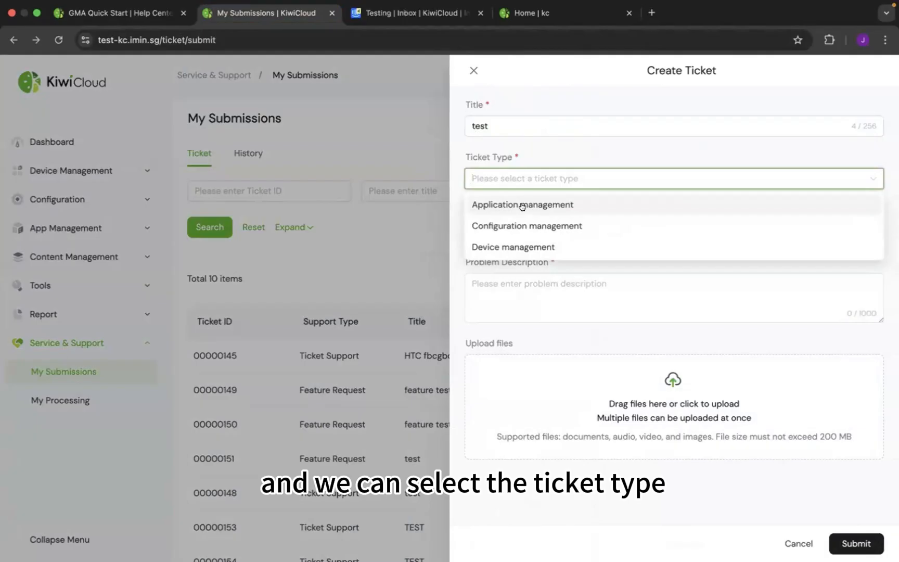
{"action": "left_click", "coordinate": [522, 204]}
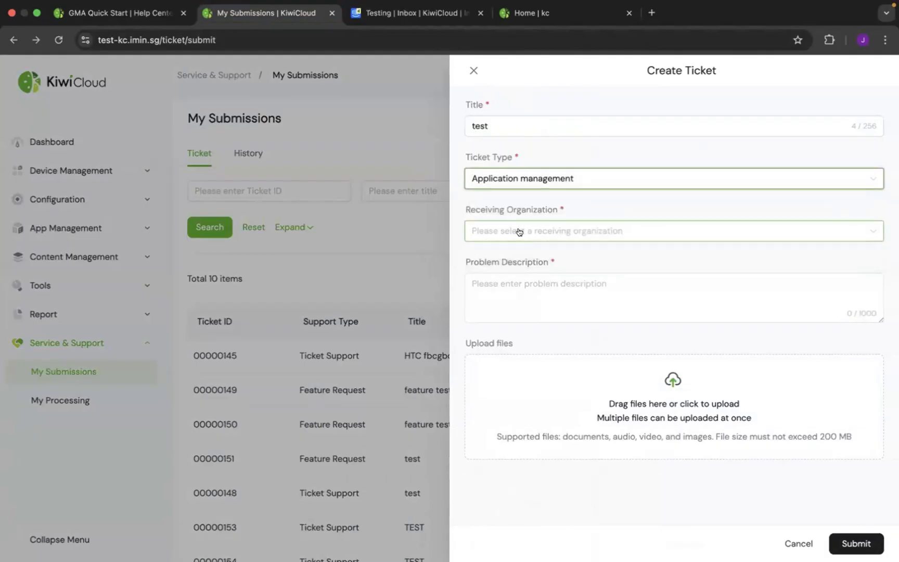
{"action": "left_click", "coordinate": [519, 232]}
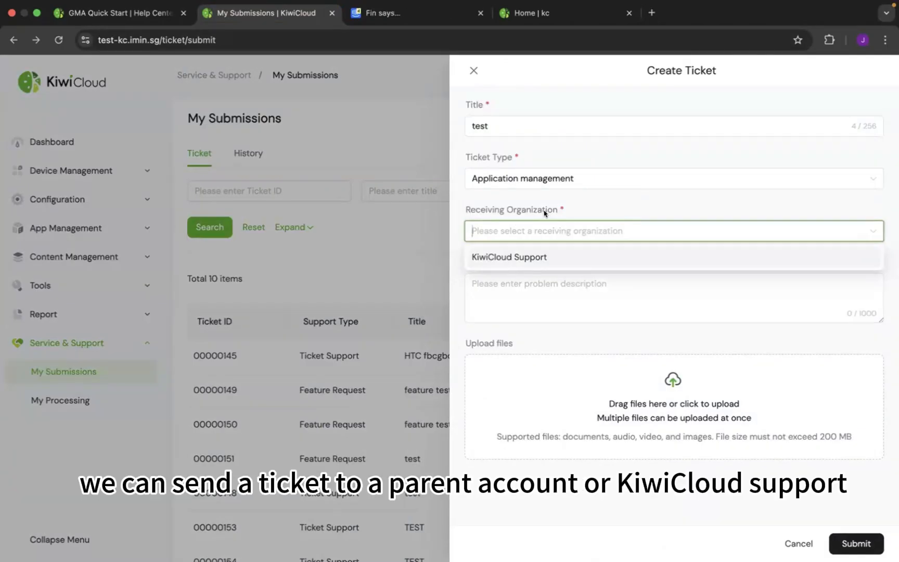
{"action": "left_click", "coordinate": [548, 257]}
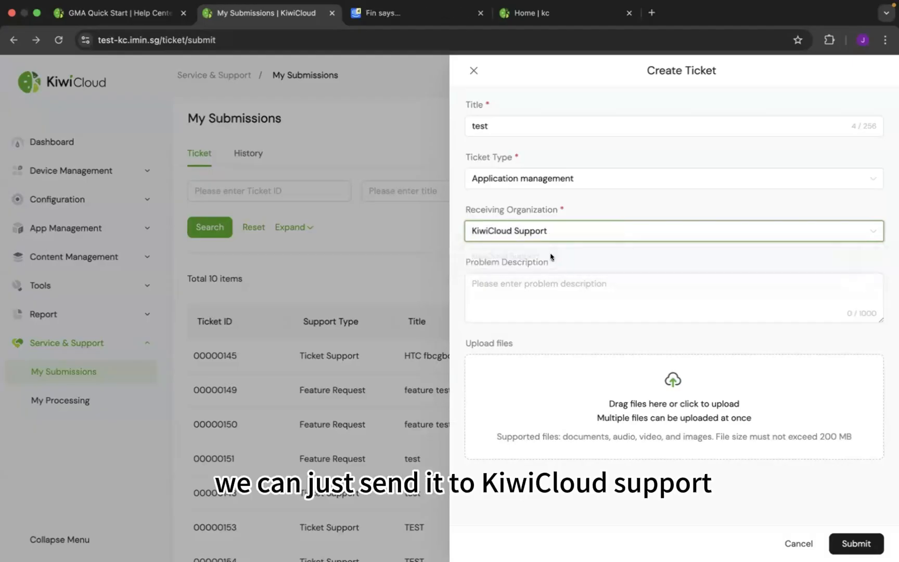
{"action": "left_click", "coordinate": [531, 288]}
{"action": "type", "text": "test"}
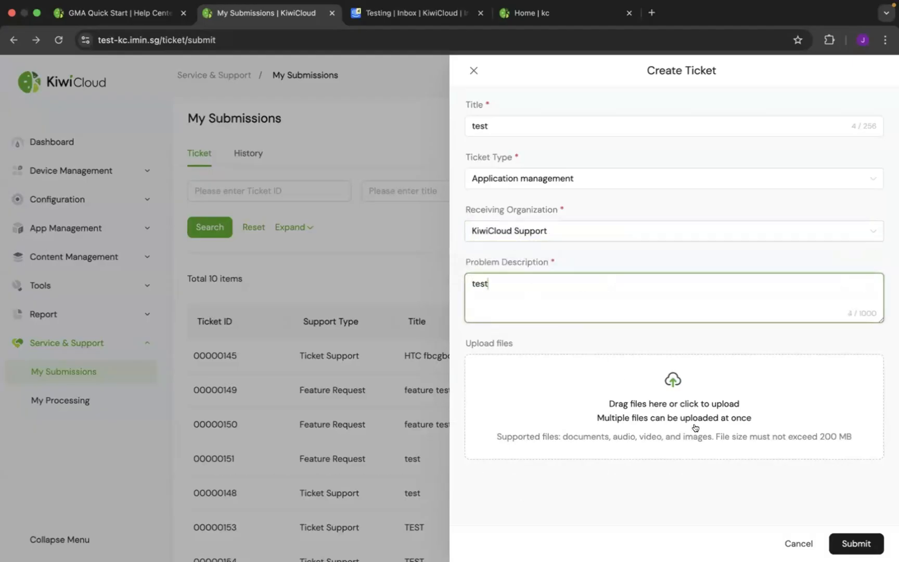
{"action": "left_click", "coordinate": [848, 543]}
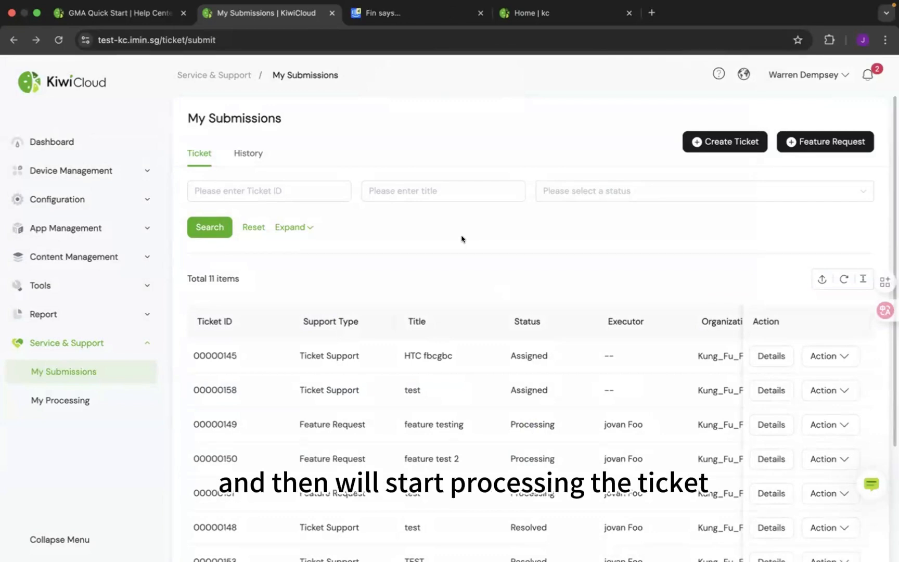
- Check the new ticket's ID in My Submissions and compare it with the admin account's My Processing list
{"action": "key", "text": "ctrl+Right"}
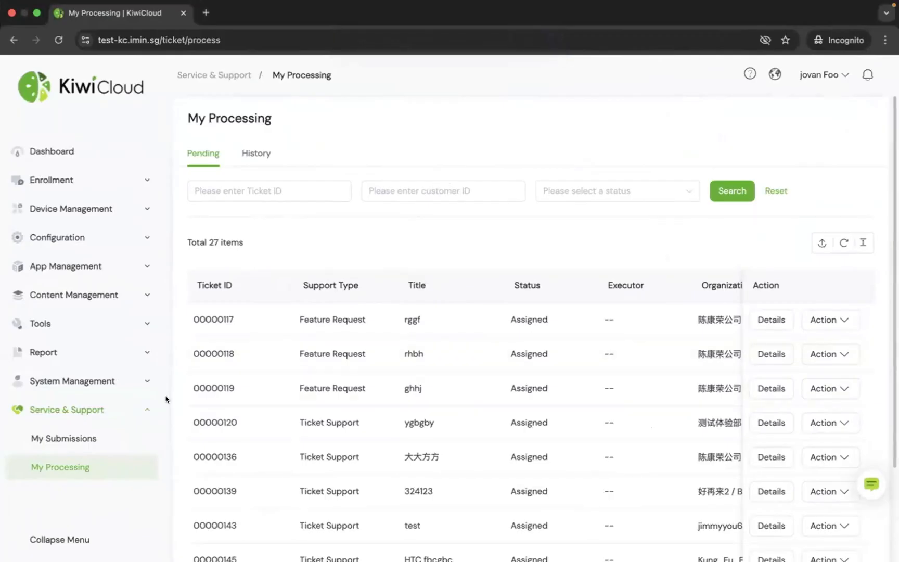
{"action": "scroll", "coordinate": [363, 201], "scroll_direction": "down", "scroll_amount": 1}
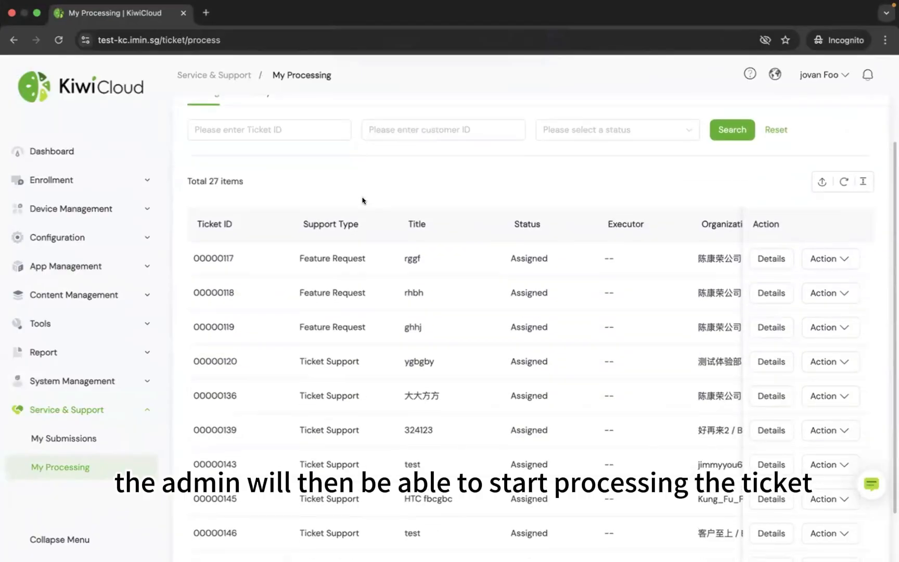
{"action": "scroll", "coordinate": [383, 269], "scroll_direction": "down", "scroll_amount": 1}
{"action": "key", "text": "ctrl+Left"}
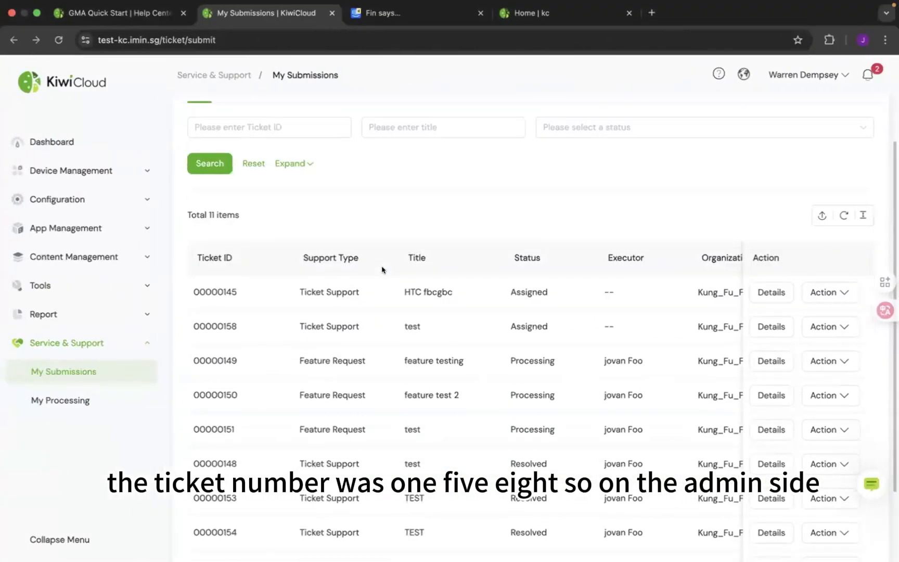
{"action": "left_click_drag", "start_coordinate": [223, 323], "coordinate": [237, 321]}
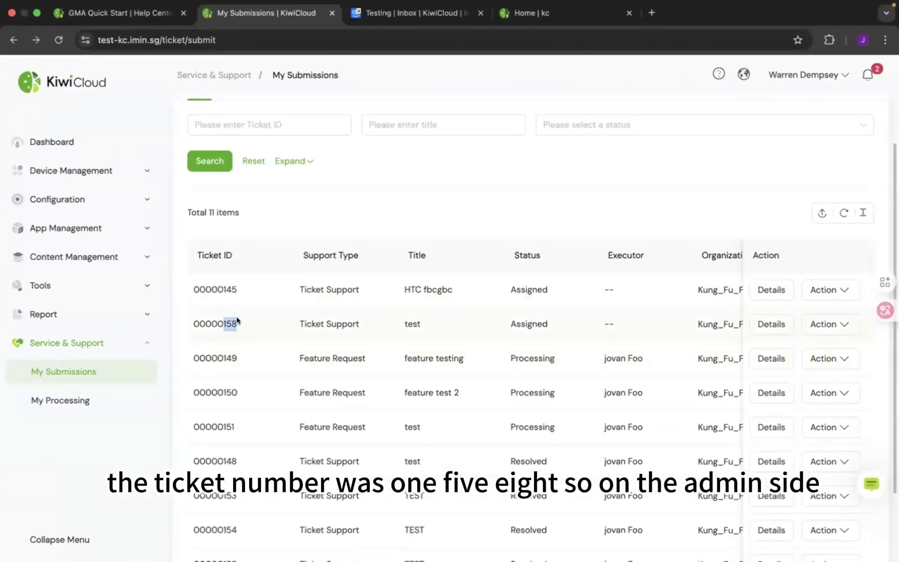
{"action": "key", "text": "ctrl+Right"}
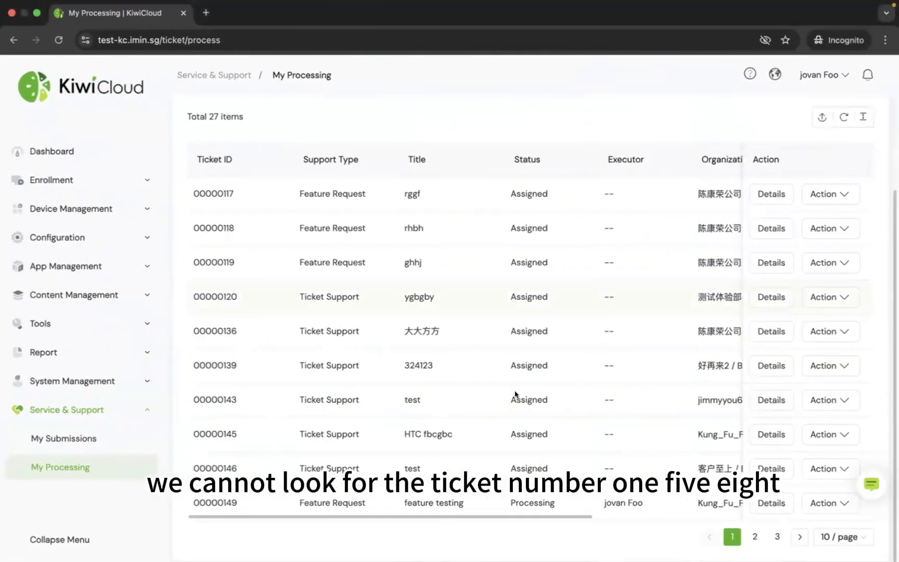
- Find the newly submitted test ticket among the admin's pending tickets and start processing it
{"action": "left_click", "coordinate": [753, 535]}
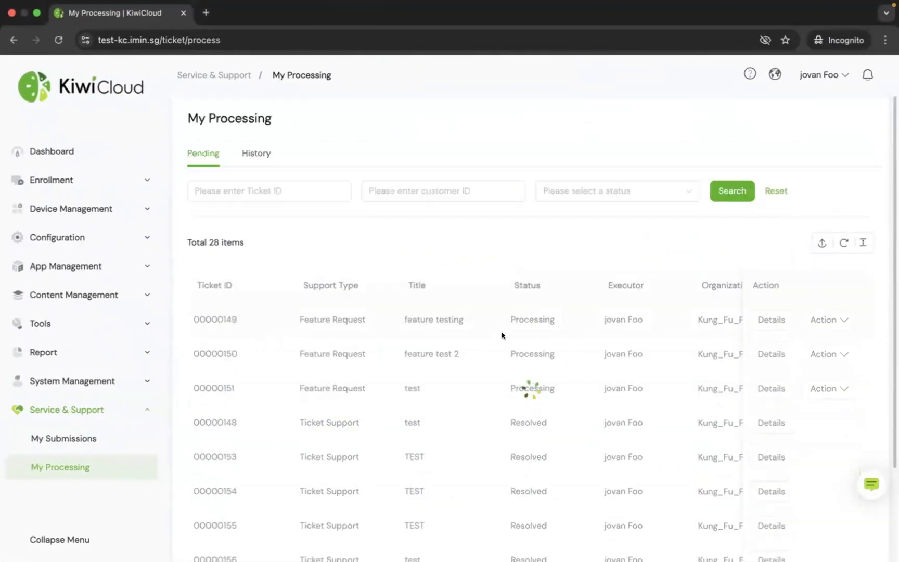
{"action": "scroll", "coordinate": [451, 312], "scroll_direction": "down", "scroll_amount": 3}
{"action": "scroll", "coordinate": [452, 313], "scroll_direction": "down", "scroll_amount": 1}
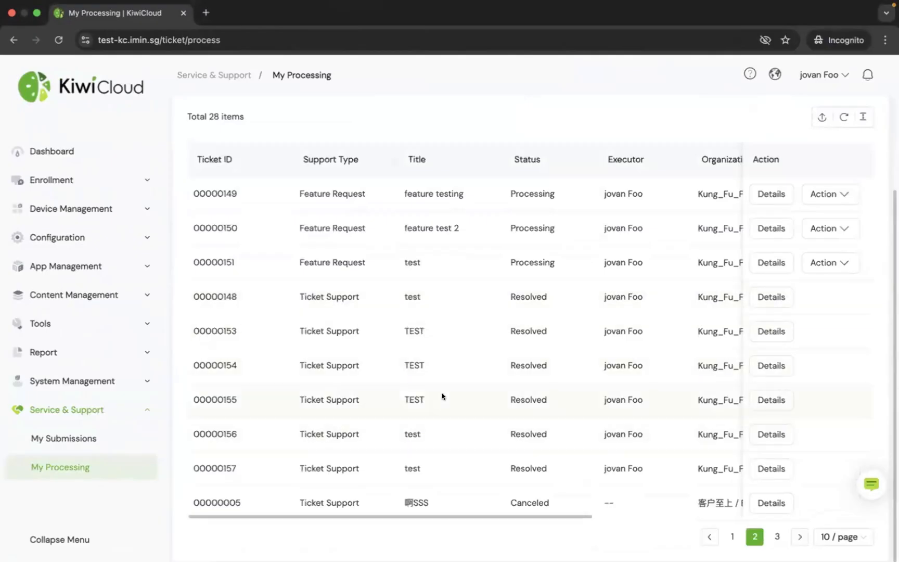
{"action": "left_click", "coordinate": [730, 536]}
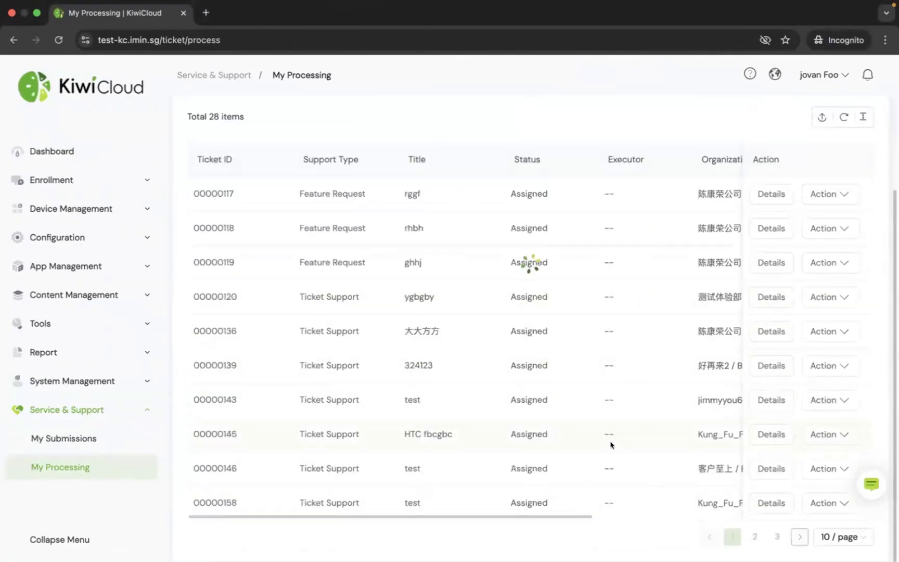
{"action": "scroll", "coordinate": [588, 417], "scroll_direction": "up", "scroll_amount": 1}
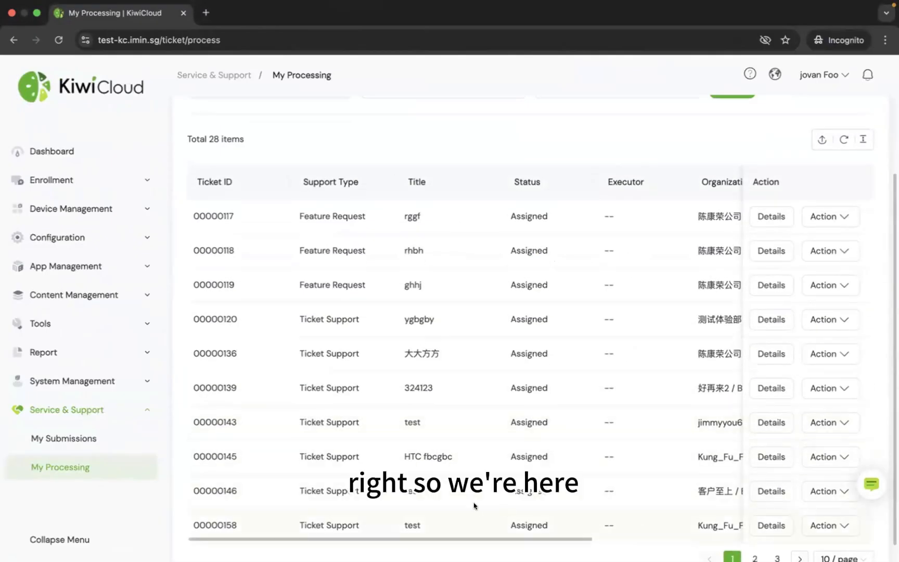
{"action": "left_click", "coordinate": [829, 525]}
{"action": "left_click", "coordinate": [816, 497]}
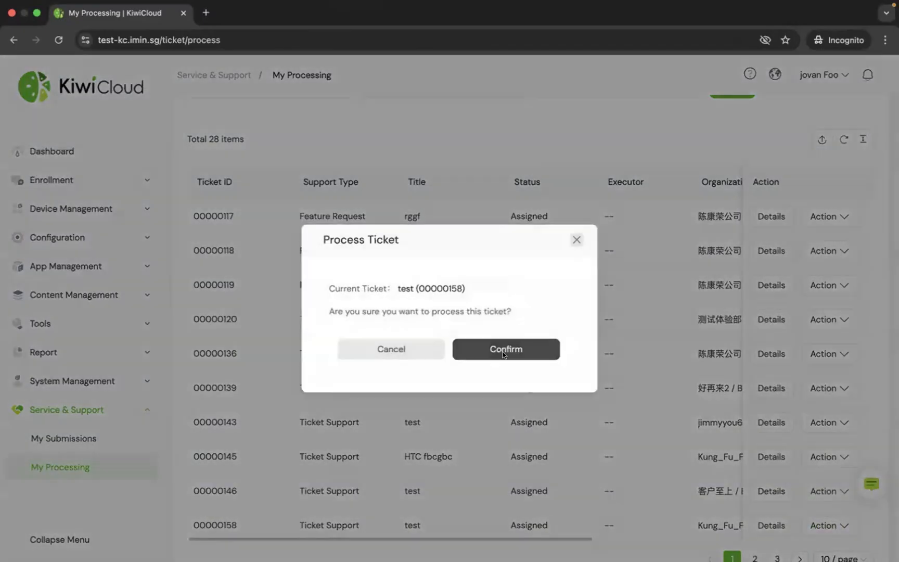
{"action": "left_click", "coordinate": [502, 351]}
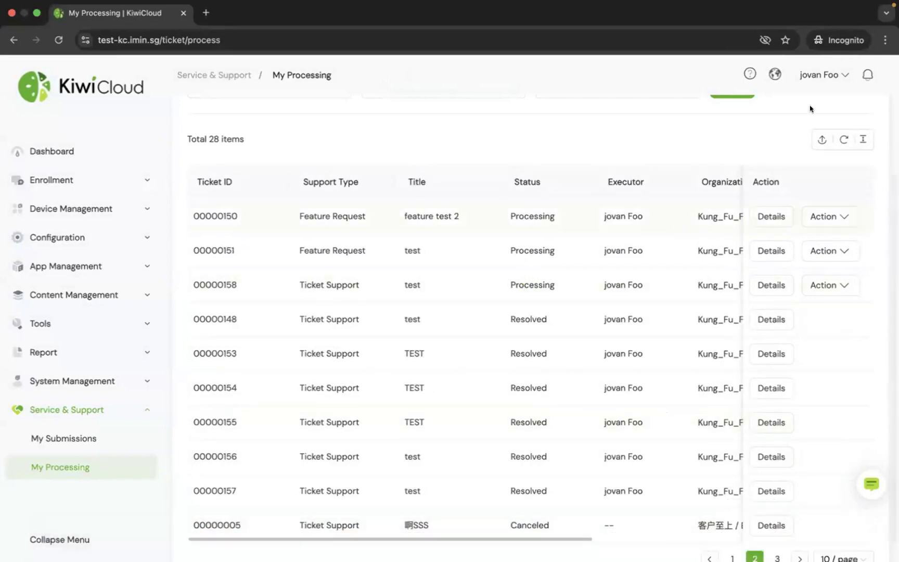
- Open the new ticket's details on the admin side and send the reply "how can i help you?"
{"action": "mouse_move", "coordinate": [846, 76]}
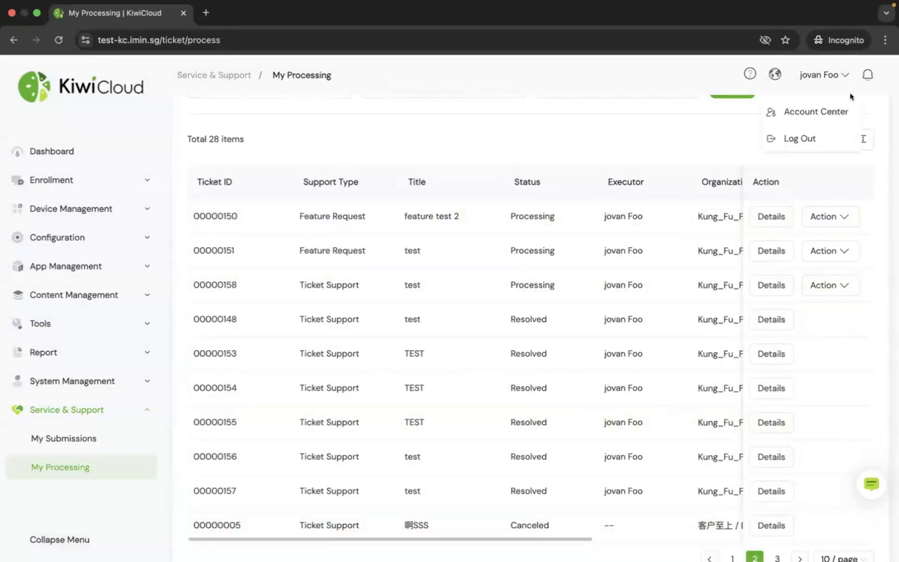
{"action": "left_click", "coordinate": [764, 284]}
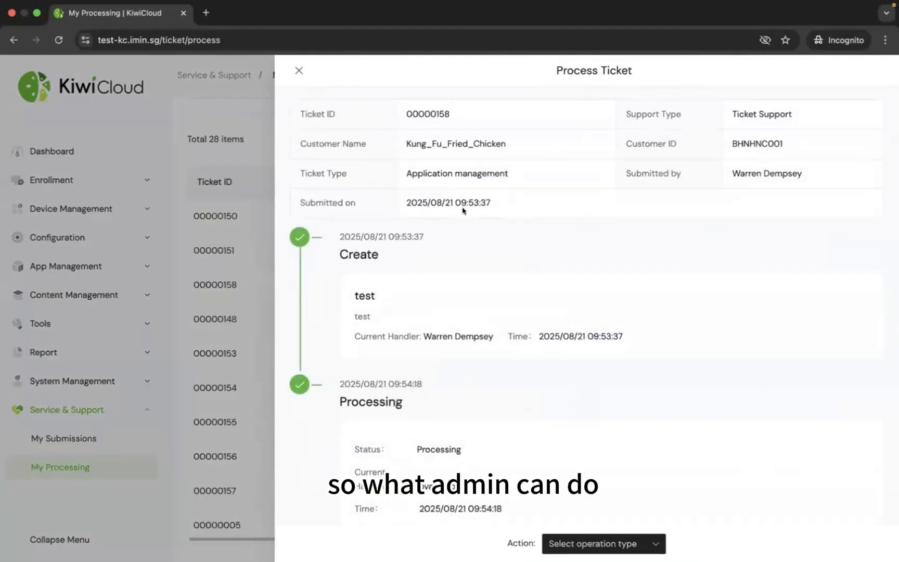
{"action": "scroll", "coordinate": [463, 210], "scroll_direction": "down", "scroll_amount": 5}
{"action": "left_click", "coordinate": [393, 357]}
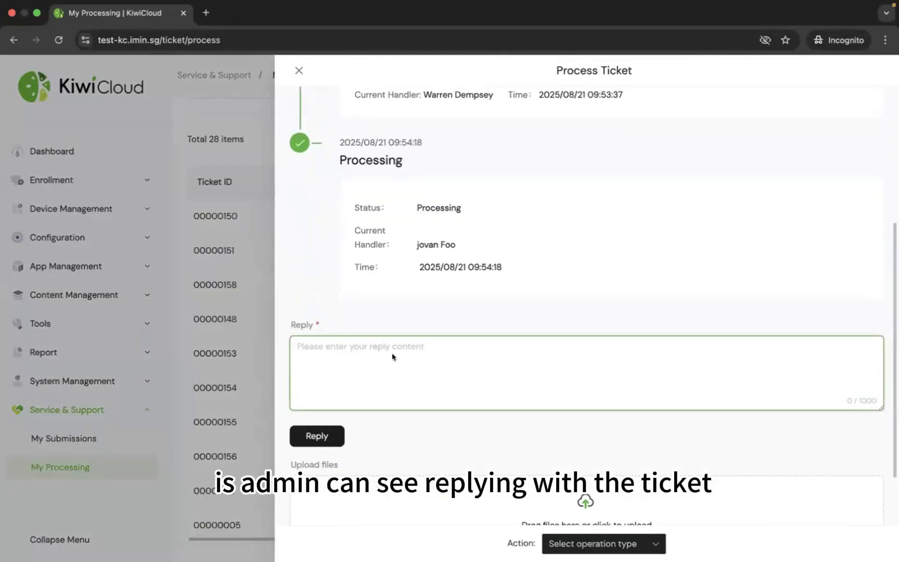
{"action": "type", "text": "how can i help you?"}
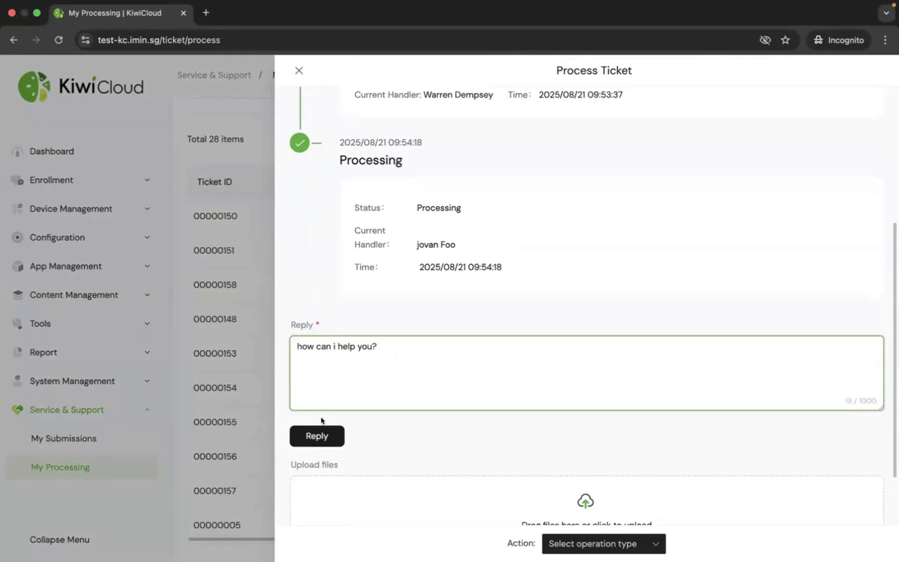
{"action": "left_click", "coordinate": [325, 428]}
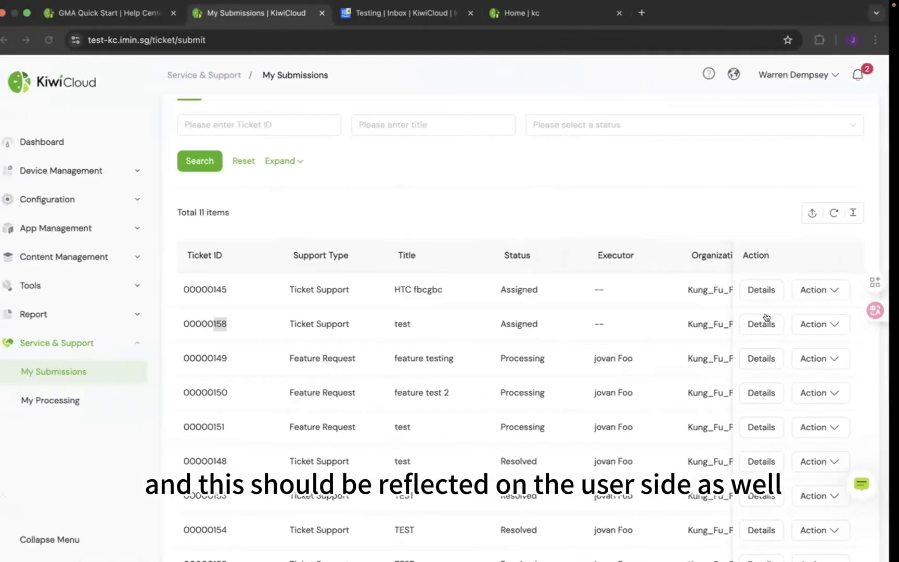
- View the same ticket's details and reply history from the user's My Submissions, and return to the admin side
{"action": "left_click", "coordinate": [763, 321]}
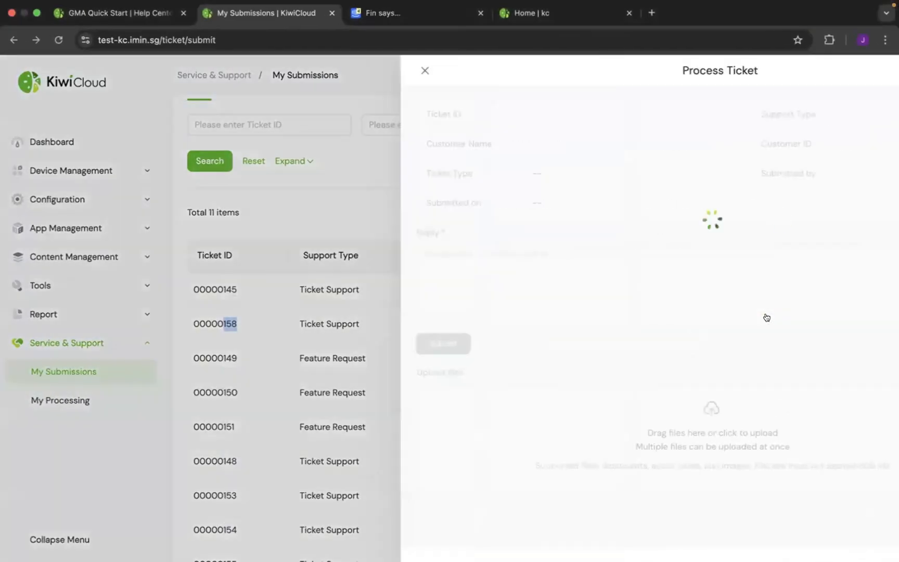
{"action": "scroll", "coordinate": [395, 359], "scroll_direction": "down", "scroll_amount": 3}
{"action": "key", "text": "ctrl+Right"}
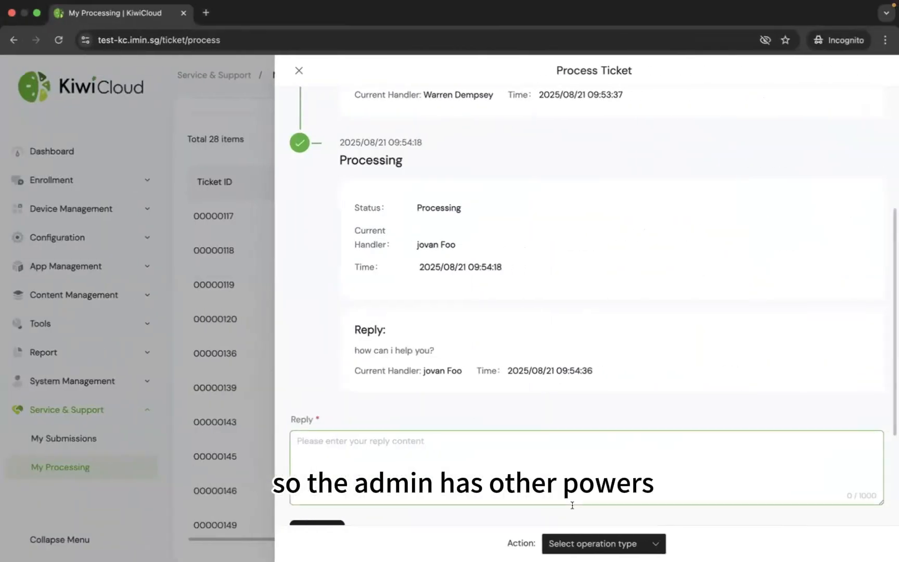
- Look through the handlers available for reassigning the ticket, and cancel without assigning one
{"action": "left_click", "coordinate": [575, 543]}
{"action": "left_click", "coordinate": [571, 455]}
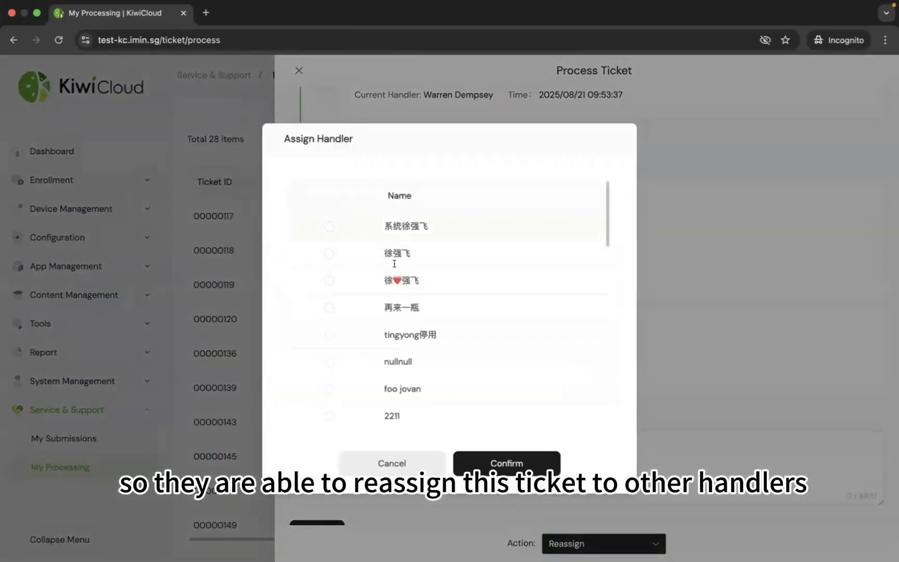
{"action": "scroll", "coordinate": [414, 291], "scroll_direction": "down", "scroll_amount": 2}
{"action": "scroll", "coordinate": [422, 330], "scroll_direction": "up", "scroll_amount": 2}
{"action": "left_click", "coordinate": [390, 461]}
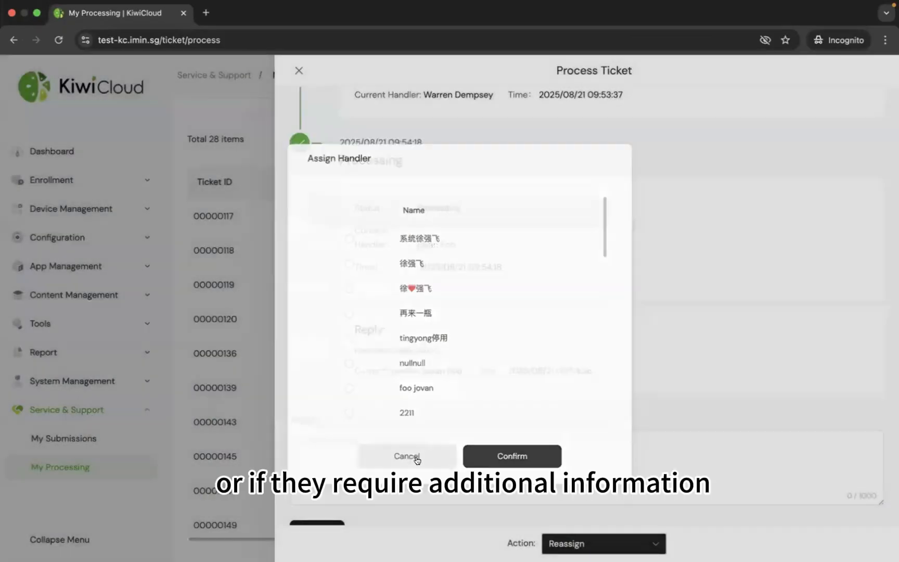
- View the ticket's Request Additional Information and Suspend confirmations, cancelling each one
{"action": "left_click", "coordinate": [570, 543]}
{"action": "left_click", "coordinate": [572, 474]}
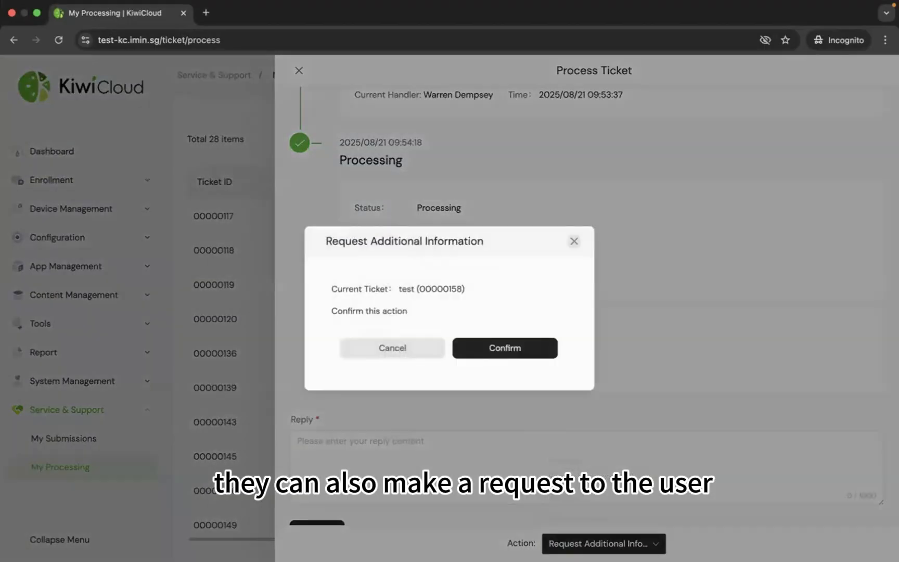
{"action": "left_click", "coordinate": [400, 351]}
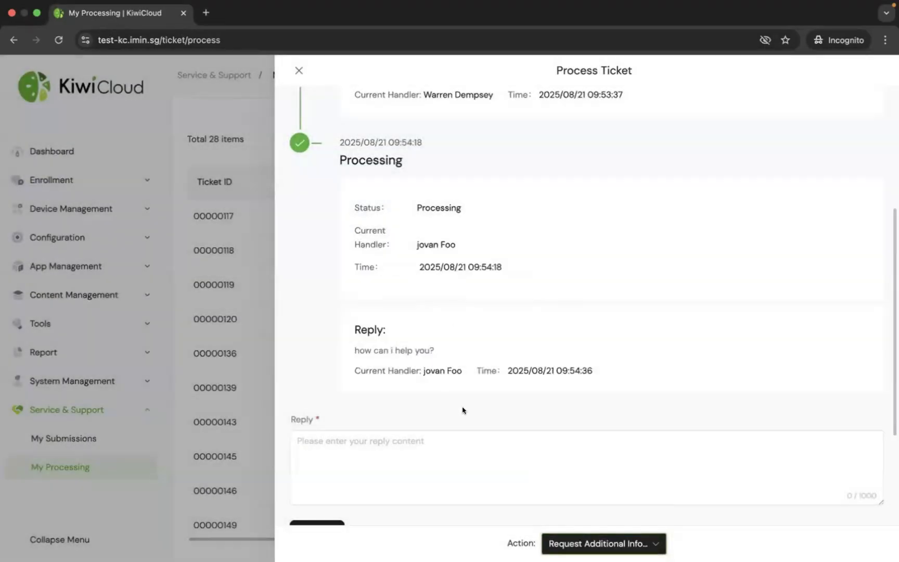
{"action": "left_click", "coordinate": [562, 541]}
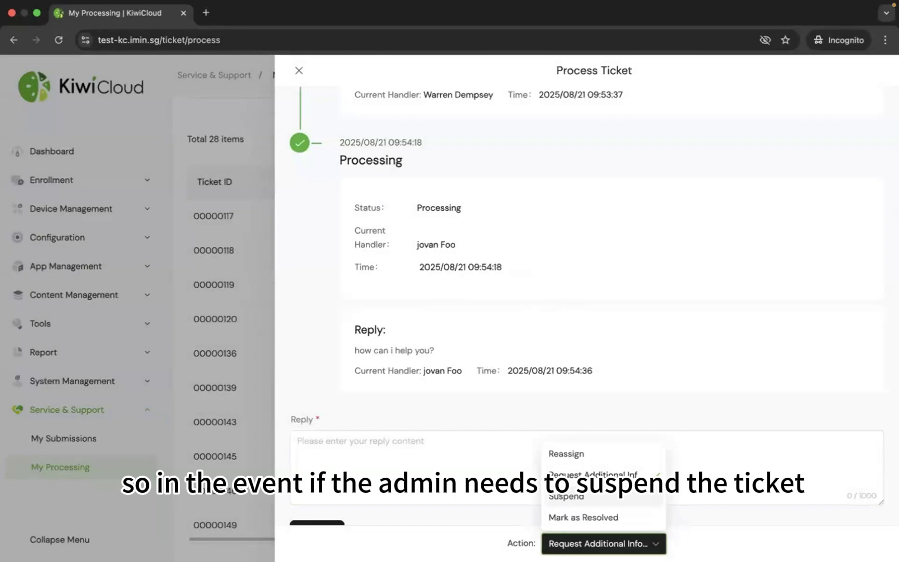
{"action": "left_click", "coordinate": [570, 496]}
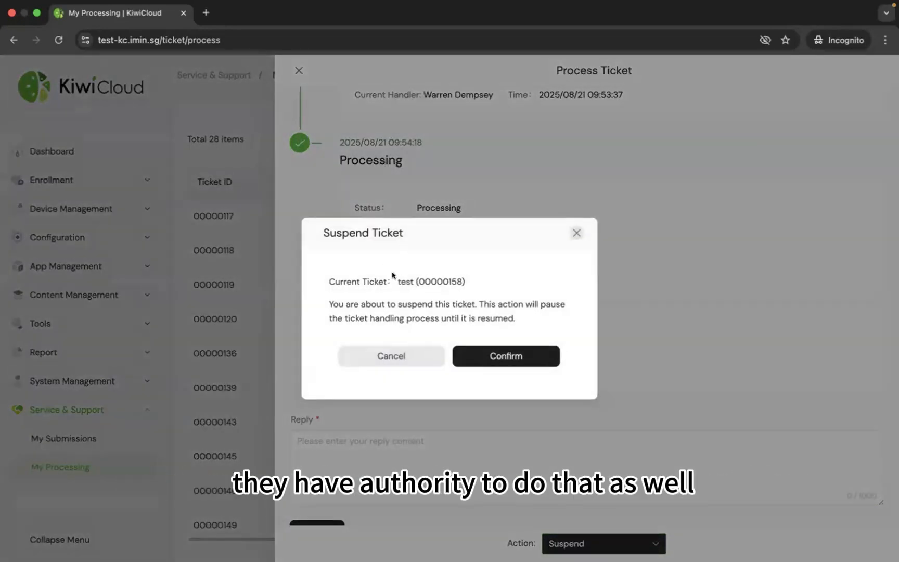
{"action": "left_click", "coordinate": [397, 356]}
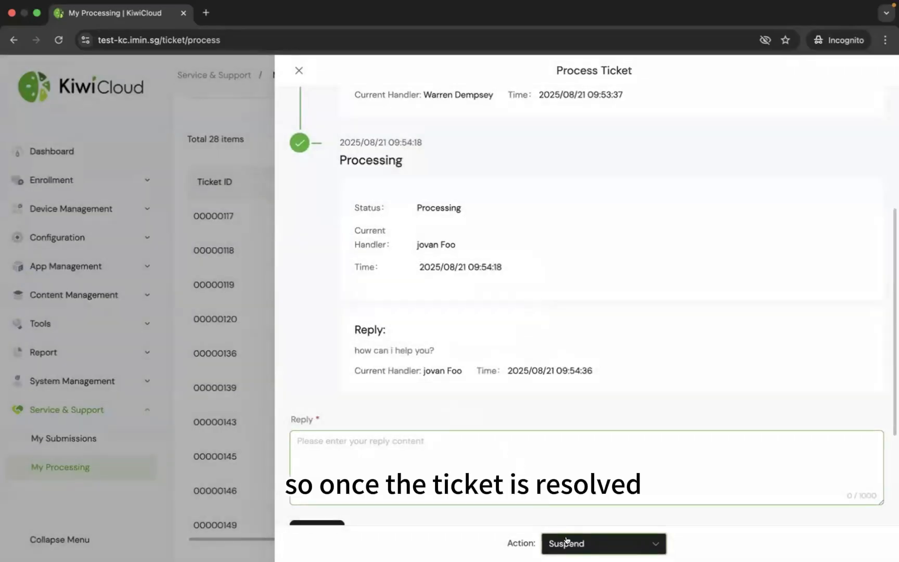
- Mark the ticket as resolved on the admin side, and close its details in the user's My Submissions
{"action": "left_click", "coordinate": [567, 541]}
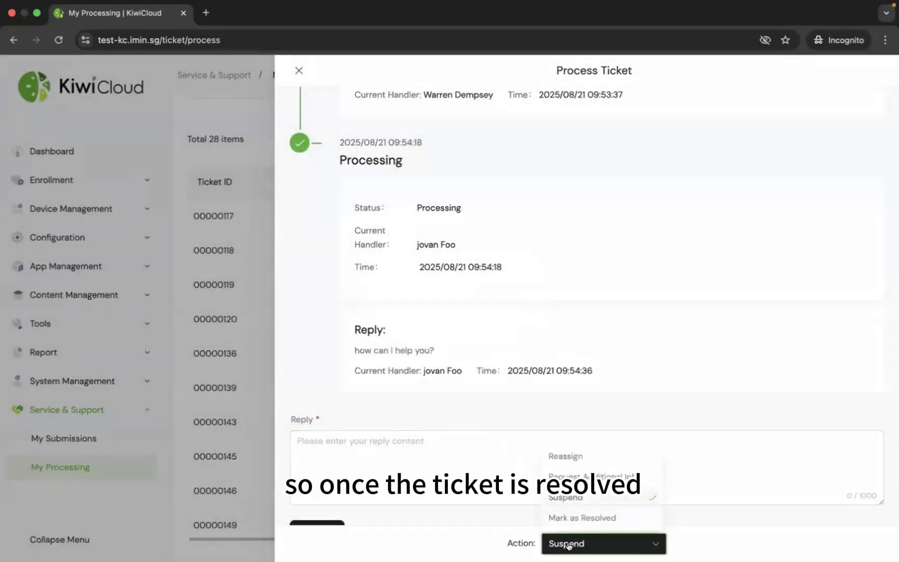
{"action": "left_click", "coordinate": [575, 517]}
{"action": "left_click", "coordinate": [511, 365]}
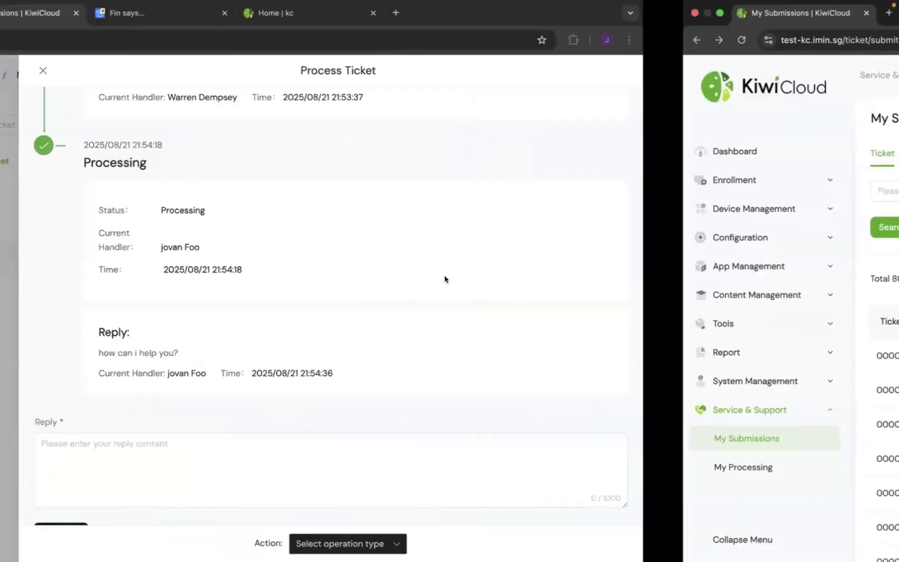
{"action": "key", "text": "Escape"}
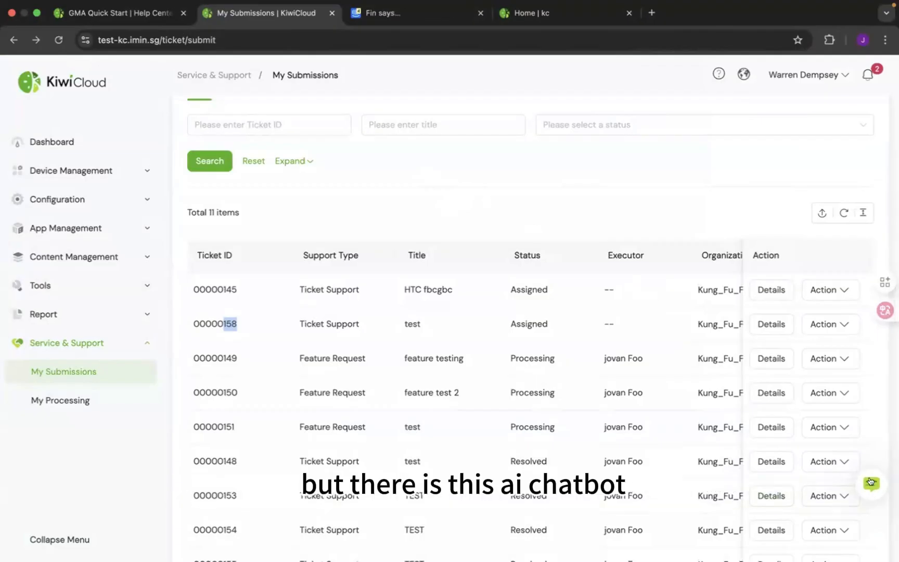
- Open the support chatbot and ask the AI agent "how can i register my gms device?"
{"action": "left_click", "coordinate": [870, 481]}
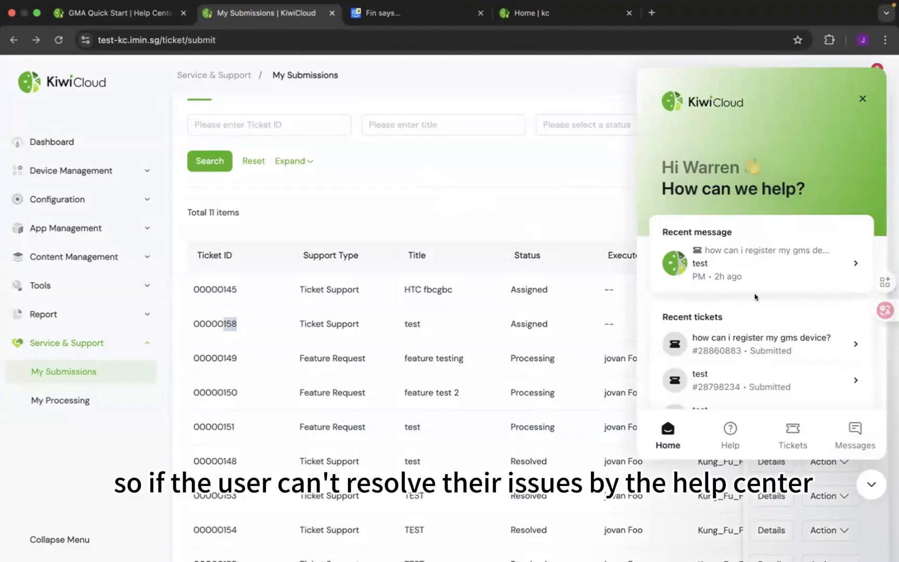
{"action": "scroll", "coordinate": [756, 297], "scroll_direction": "down", "scroll_amount": 1}
{"action": "scroll", "coordinate": [755, 297], "scroll_direction": "down", "scroll_amount": 1}
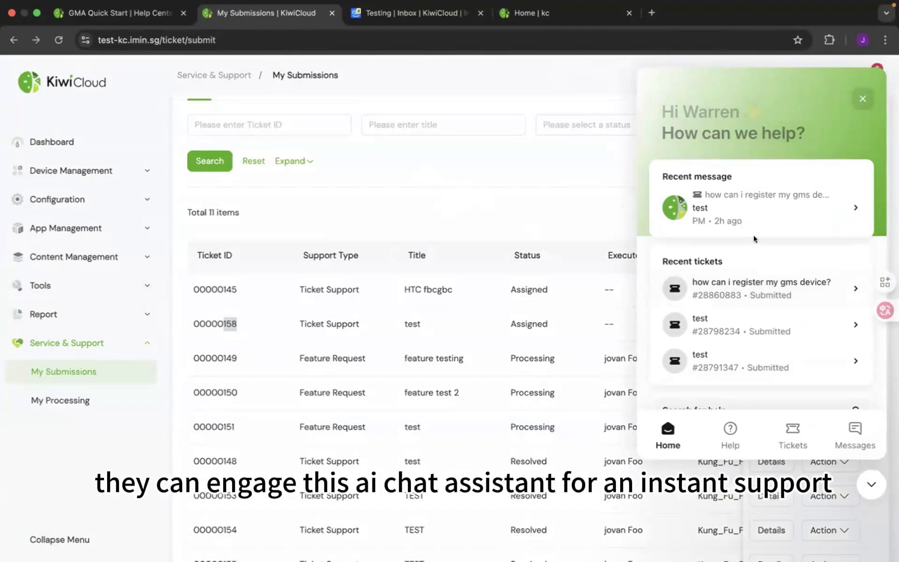
{"action": "scroll", "coordinate": [754, 238], "scroll_direction": "down", "scroll_amount": 5}
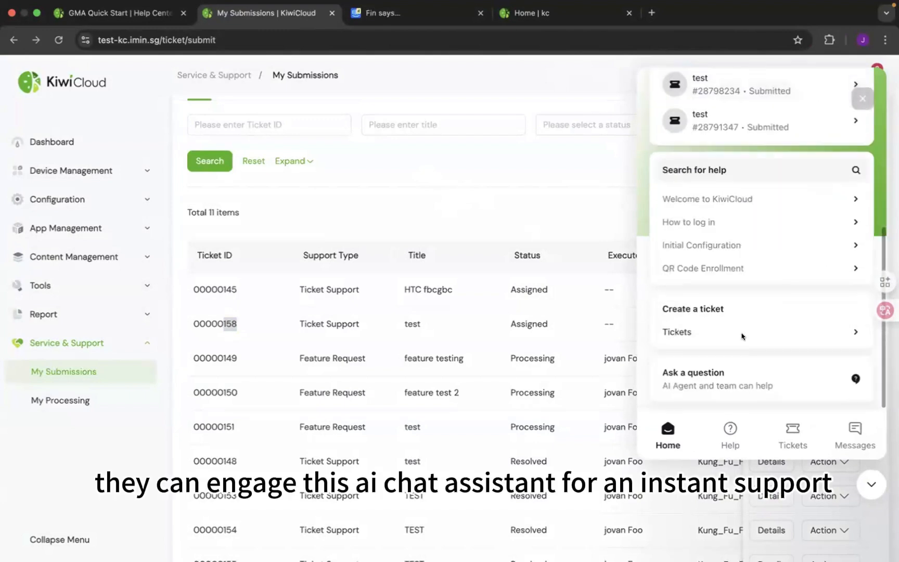
{"action": "left_click", "coordinate": [731, 374]}
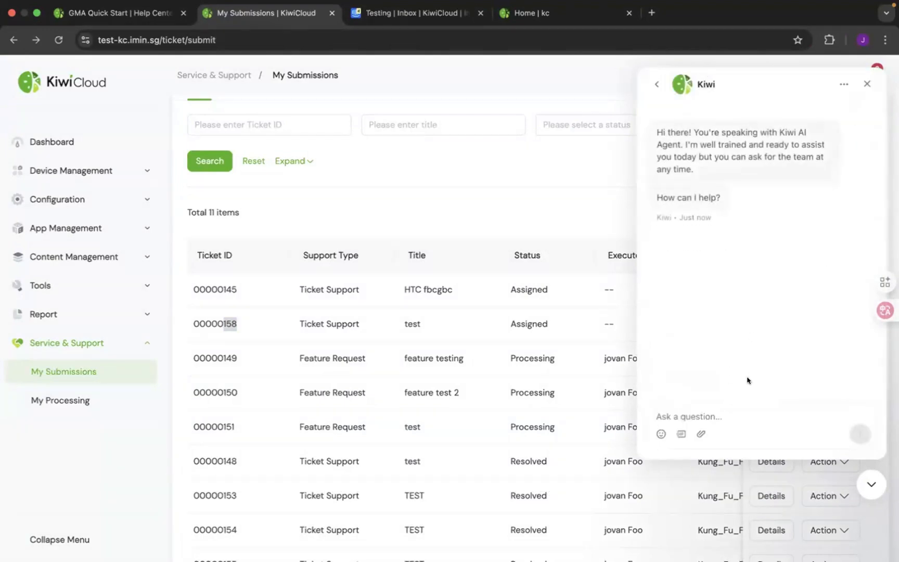
{"action": "type", "text": "how can "}
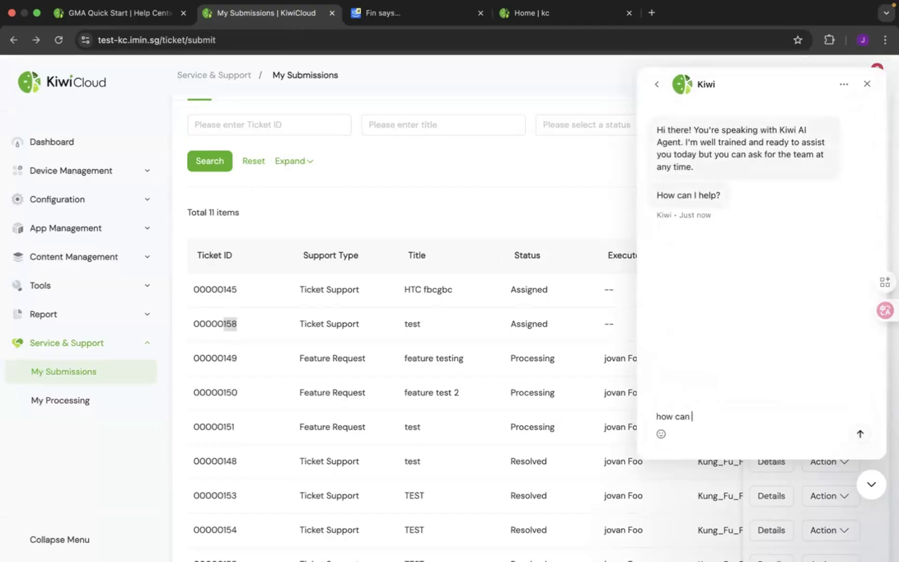
{"action": "type", "text": "i register my gms device?"}
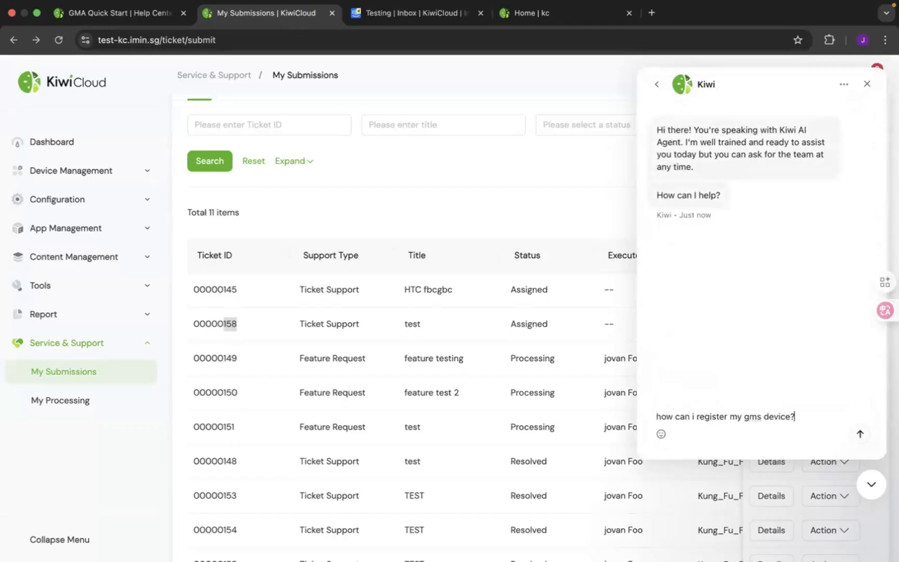
{"action": "key", "text": "Return"}
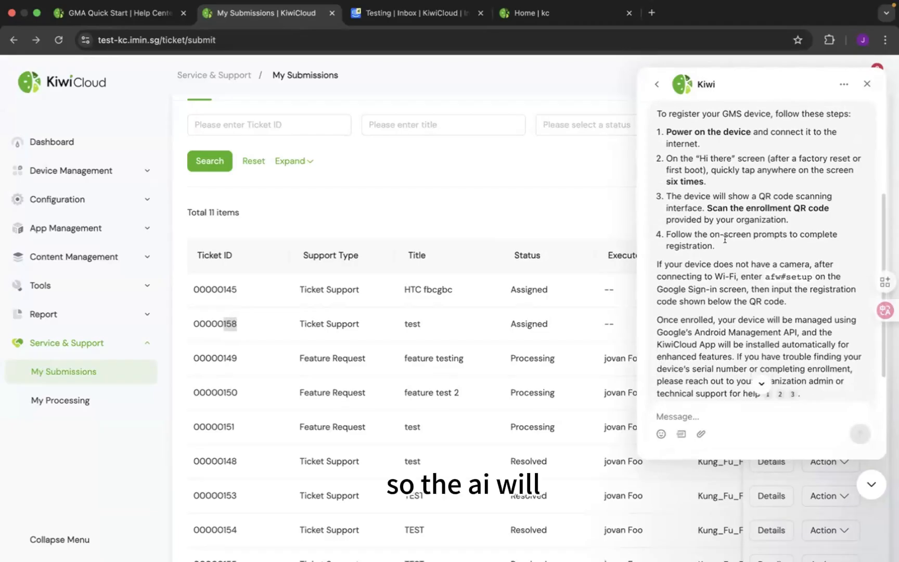
- Read the AI agent's registration steps, view the cited GMA Quick Start article, and return to the chat
{"action": "scroll", "coordinate": [725, 239], "scroll_direction": "up", "scroll_amount": 1}
{"action": "scroll", "coordinate": [725, 245], "scroll_direction": "down", "scroll_amount": 2}
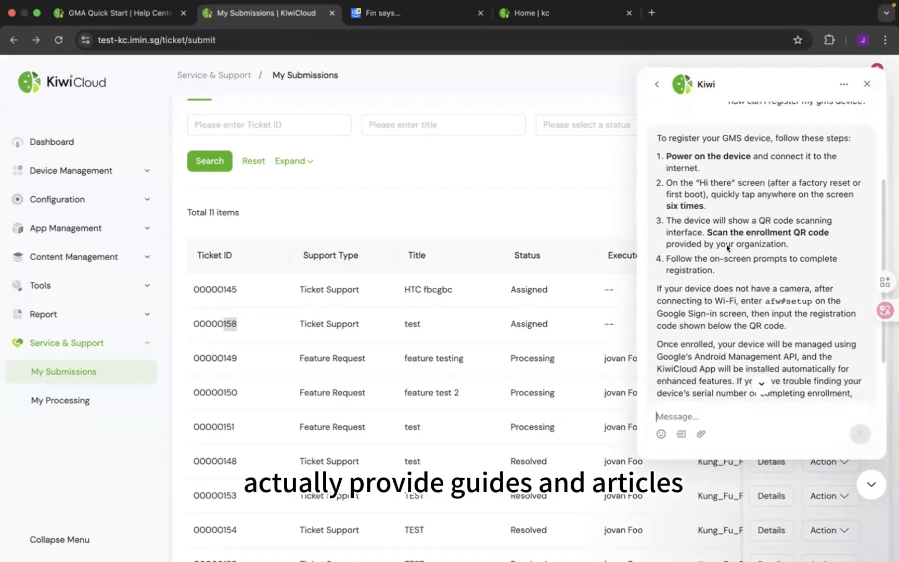
{"action": "scroll", "coordinate": [725, 258], "scroll_direction": "down", "scroll_amount": 1}
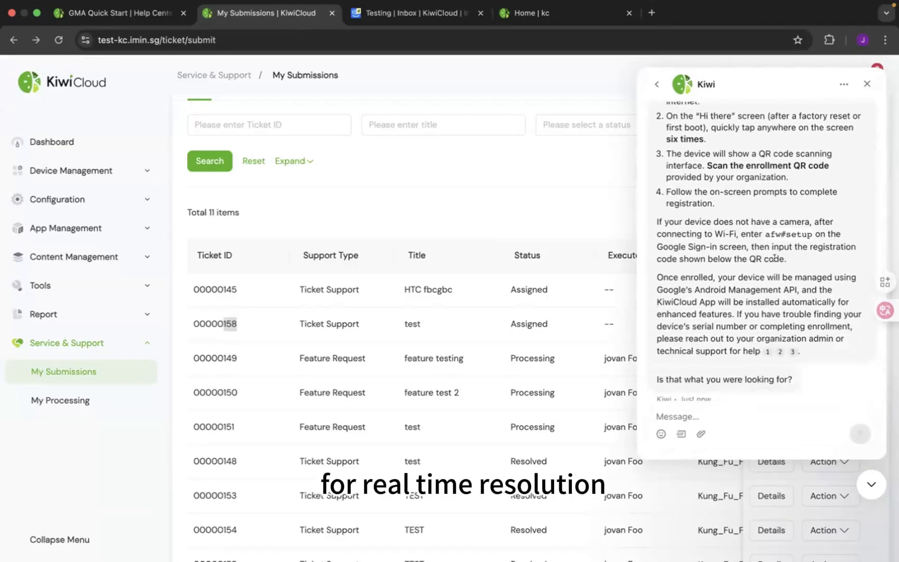
{"action": "mouse_move", "coordinate": [767, 351]}
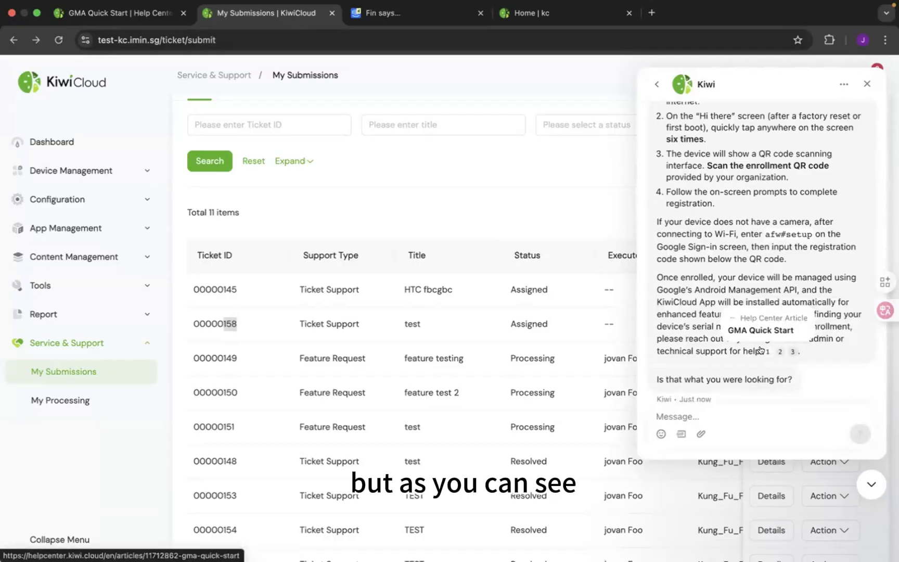
{"action": "left_click", "coordinate": [757, 330]}
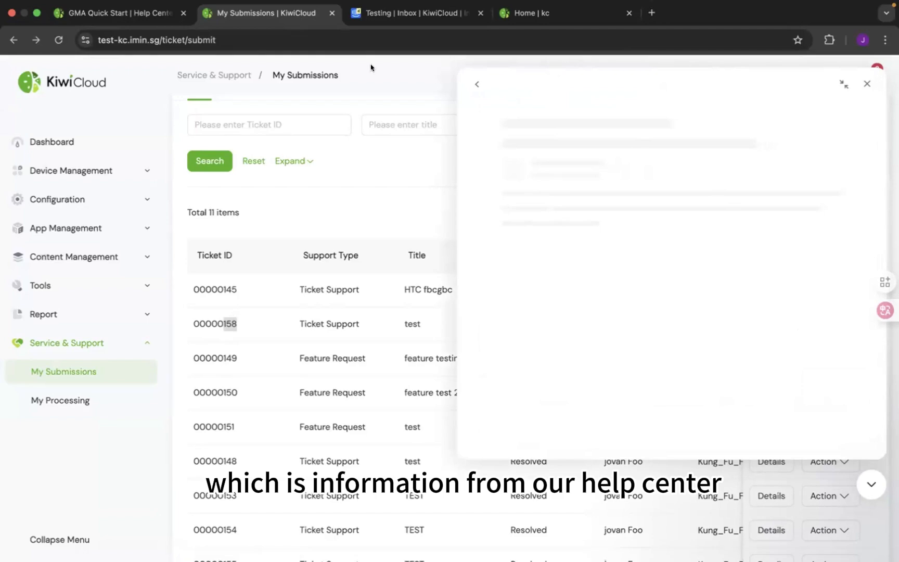
{"action": "scroll", "coordinate": [493, 125], "scroll_direction": "down", "scroll_amount": 6}
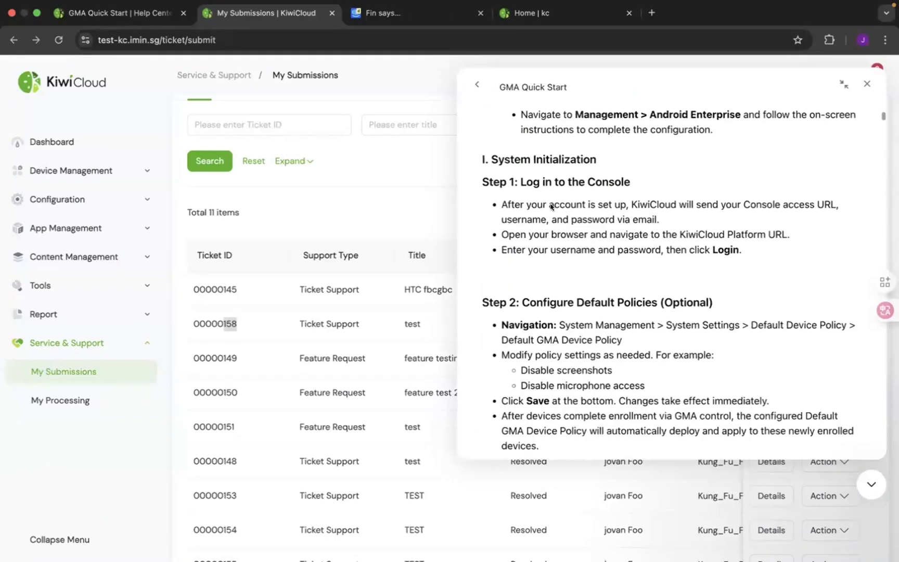
{"action": "left_click", "coordinate": [476, 84]}
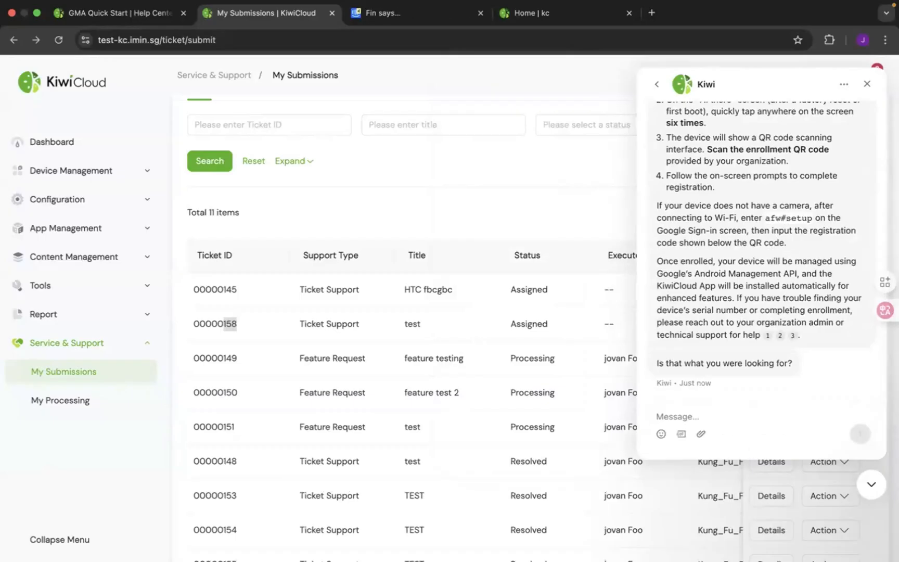
- Ask the AI agent "what is a gms device?" and check the sources cited in its answer
{"action": "type", "text": "what is a gms"}
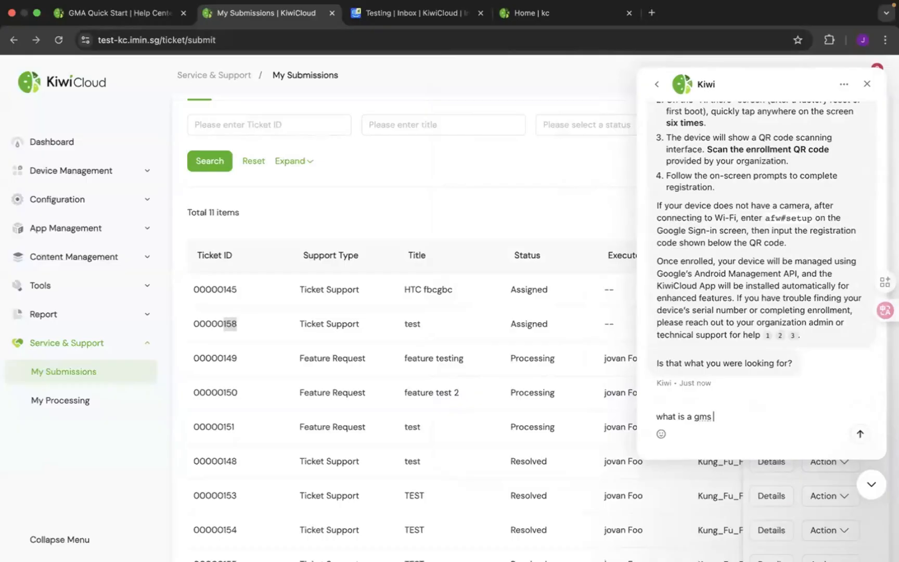
{"action": "type", "text": " device?"}
{"action": "key", "text": "Return"}
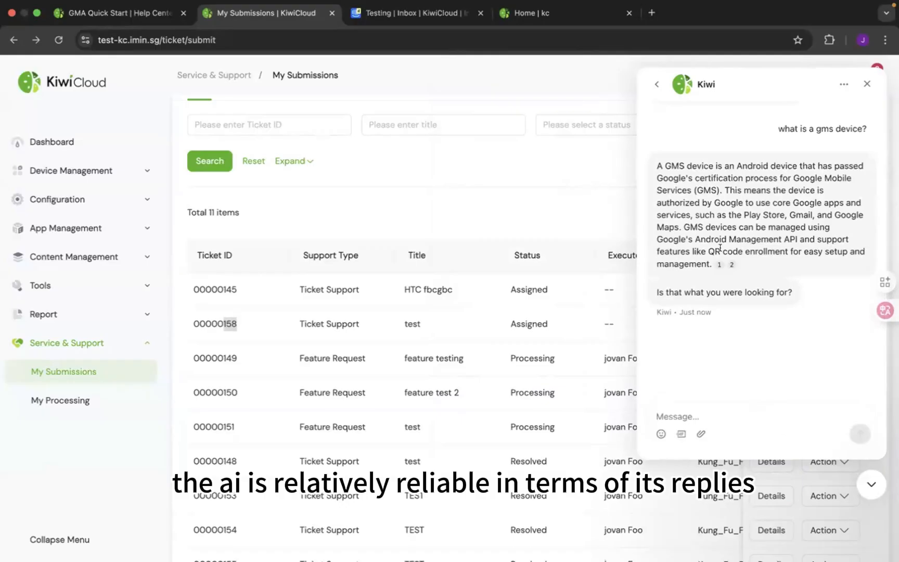
{"action": "mouse_move", "coordinate": [727, 261]}
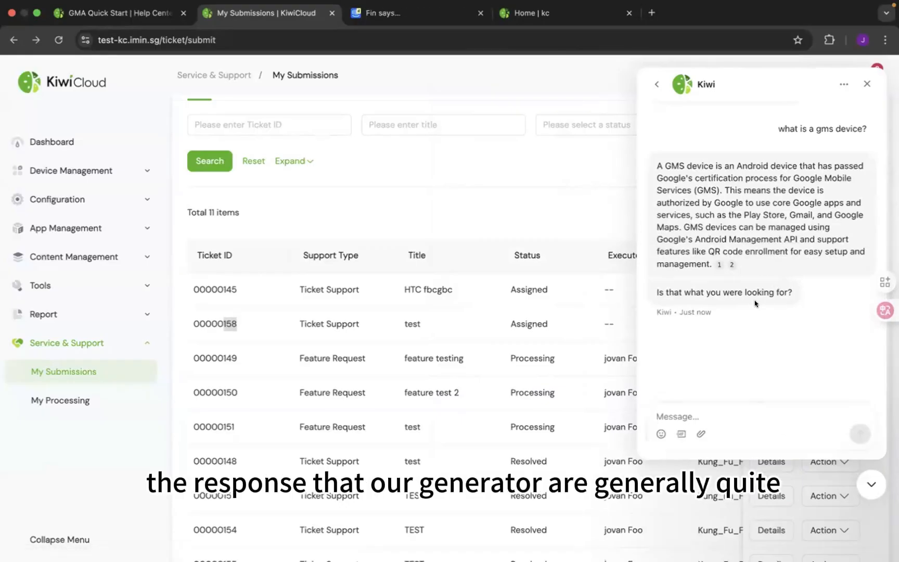
- Send the AI agent the message "request to speak to a human"
{"action": "scroll", "coordinate": [756, 302], "scroll_direction": "down", "scroll_amount": 1}
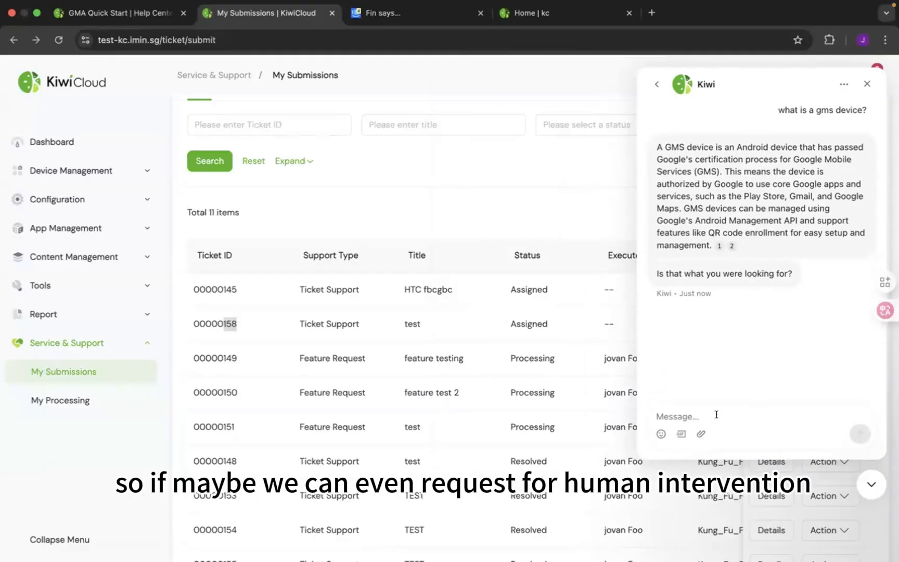
{"action": "type", "text": "request "}
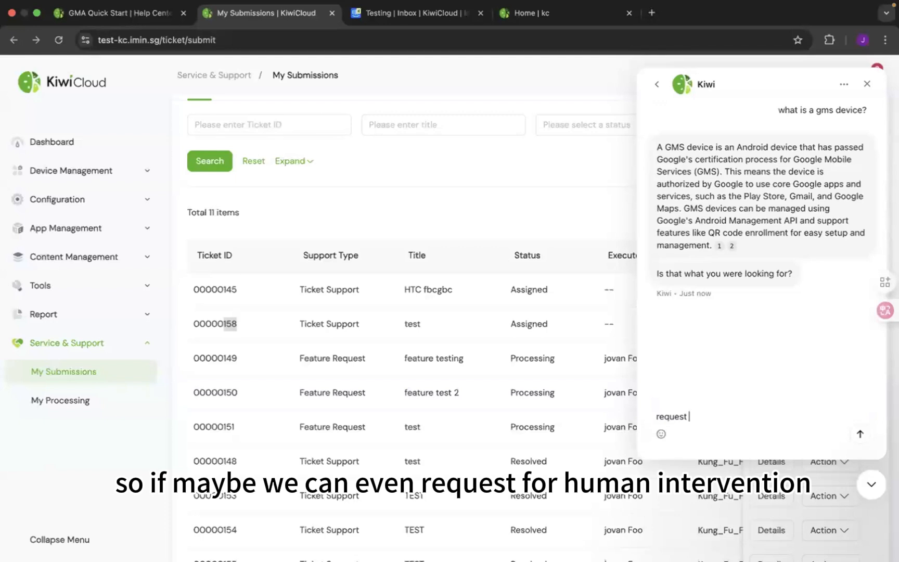
{"action": "type", "text": "human"}
{"action": "key", "text": "BackSpace"}
{"action": "key", "text": "BackSpace"}
{"action": "key", "text": "BackSpace"}
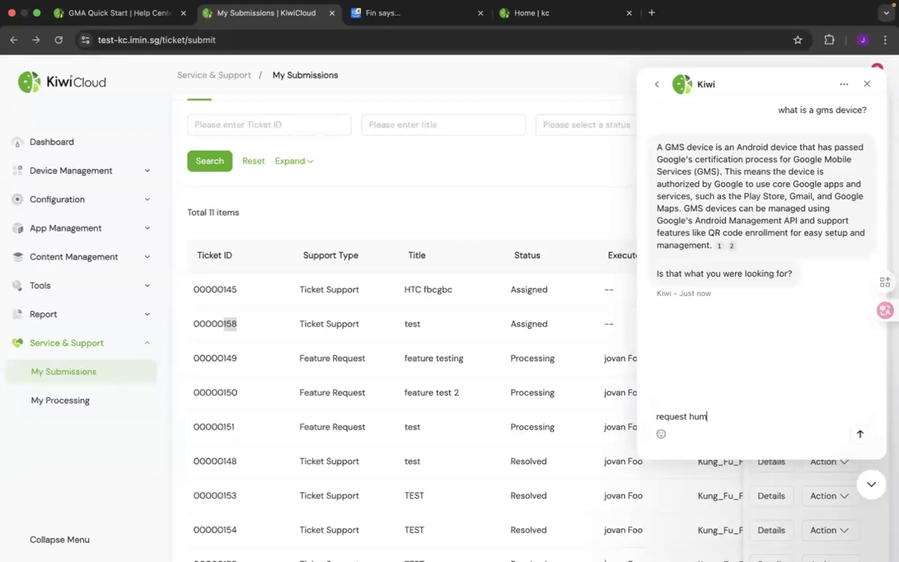
{"action": "type", "text": "to speak to a human"}
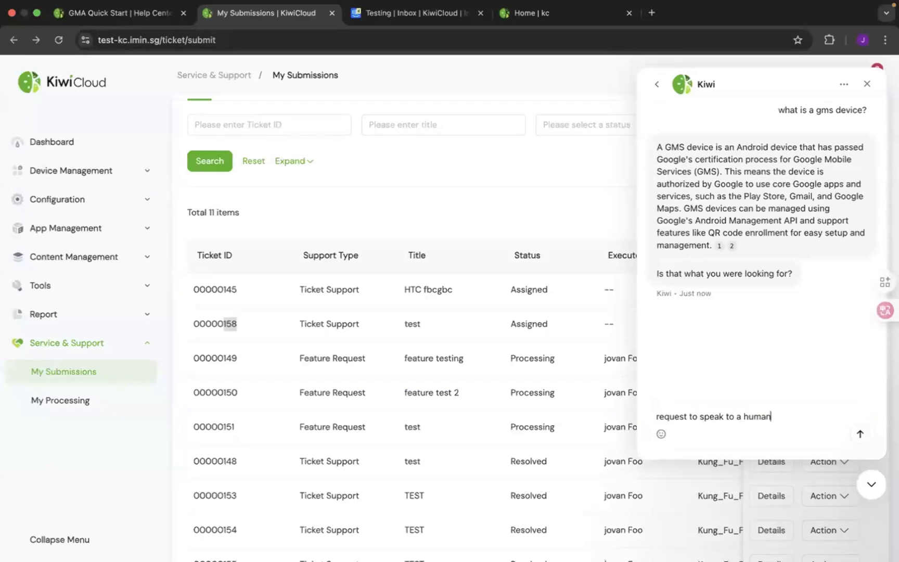
{"action": "key", "text": "Return"}
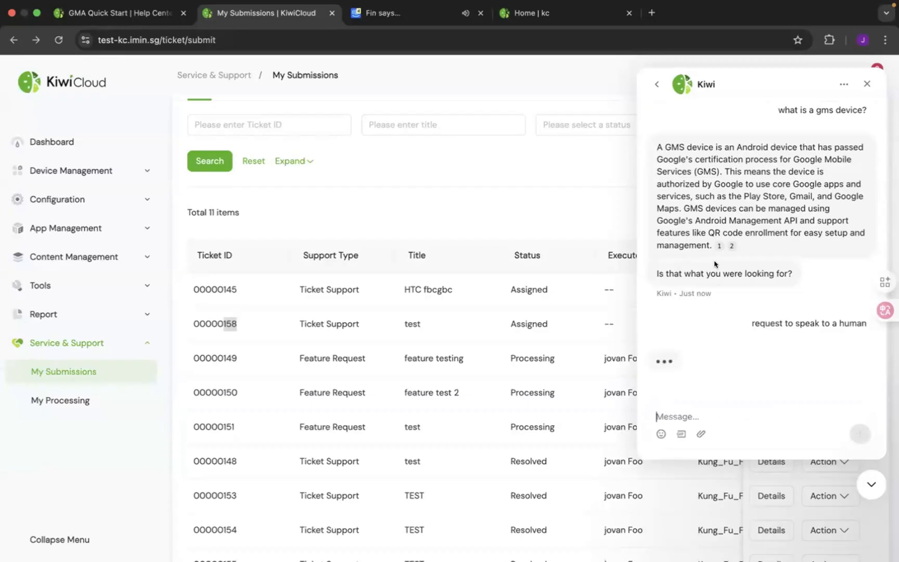
- Start a ticket from the chatbot's home page, using "how do i register my gms device?" as both title and description
{"action": "left_click", "coordinate": [657, 88]}
{"action": "scroll", "coordinate": [735, 296], "scroll_direction": "down", "scroll_amount": 5}
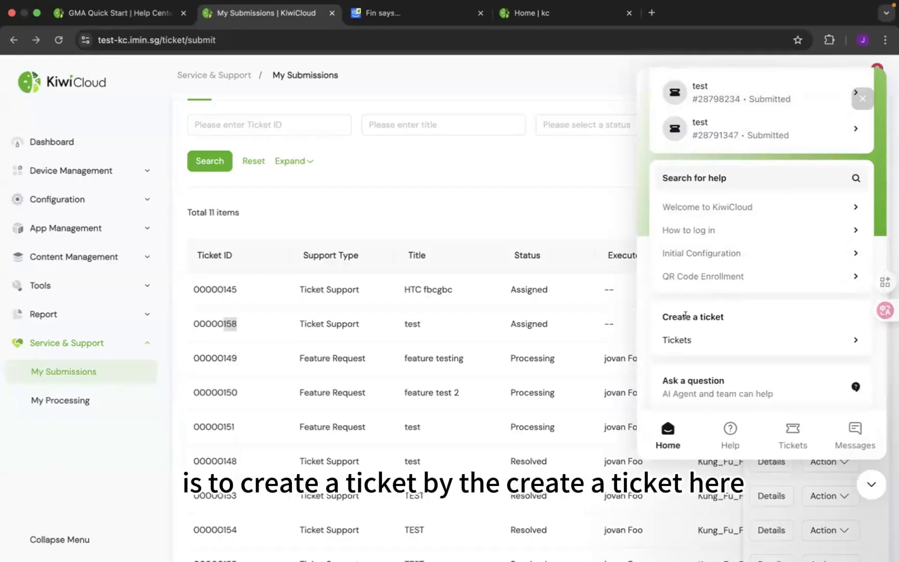
{"action": "scroll", "coordinate": [723, 327], "scroll_direction": "down", "scroll_amount": 1}
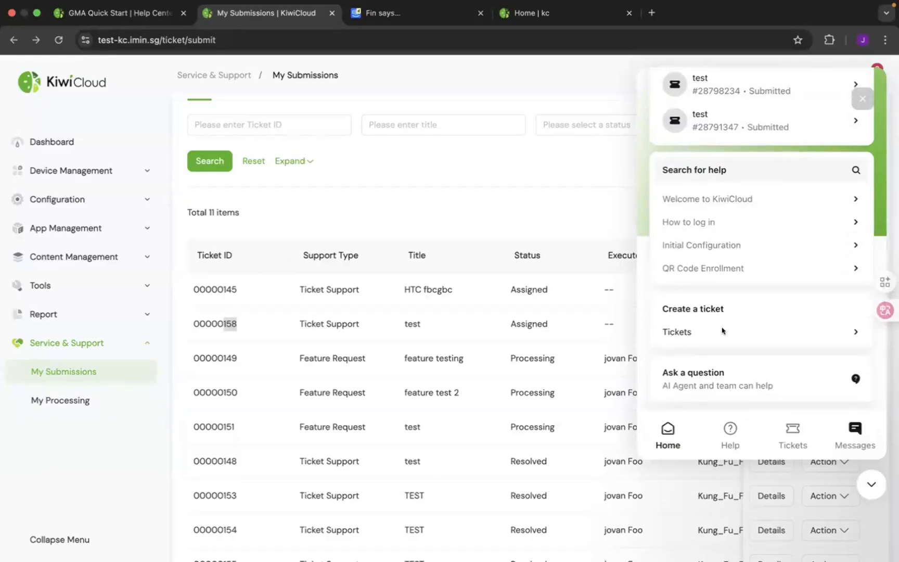
{"action": "left_click", "coordinate": [717, 331]}
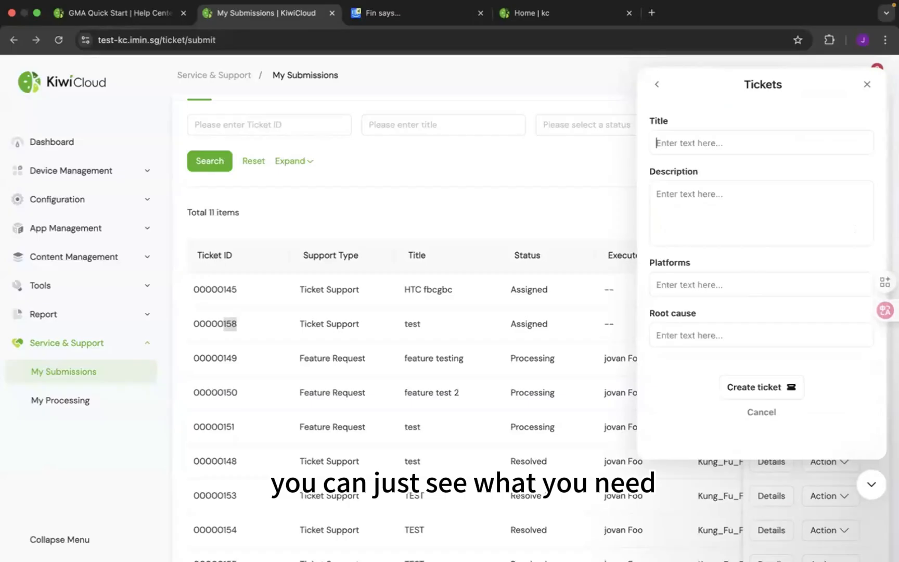
{"action": "type", "text": "wha"}
{"action": "key", "text": "BackSpace"}
{"action": "key", "text": "BackSpace"}
{"action": "type", "text": "how do i reg"}
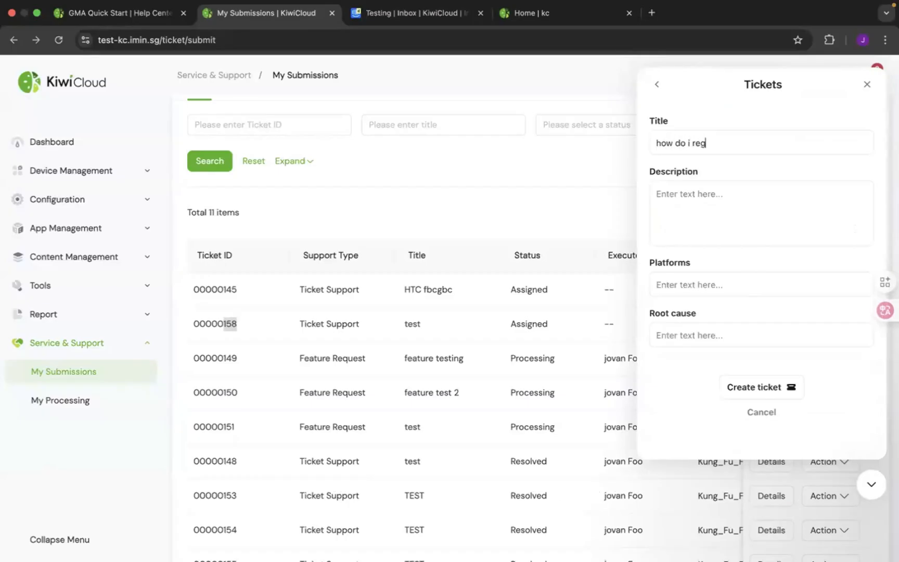
{"action": "type", "text": "ister my"}
{"action": "key", "text": "ctrl+a"}
{"action": "key", "text": "ctrl+c"}
{"action": "left_click", "coordinate": [692, 206]}
{"action": "key", "text": "ctrl+v"}
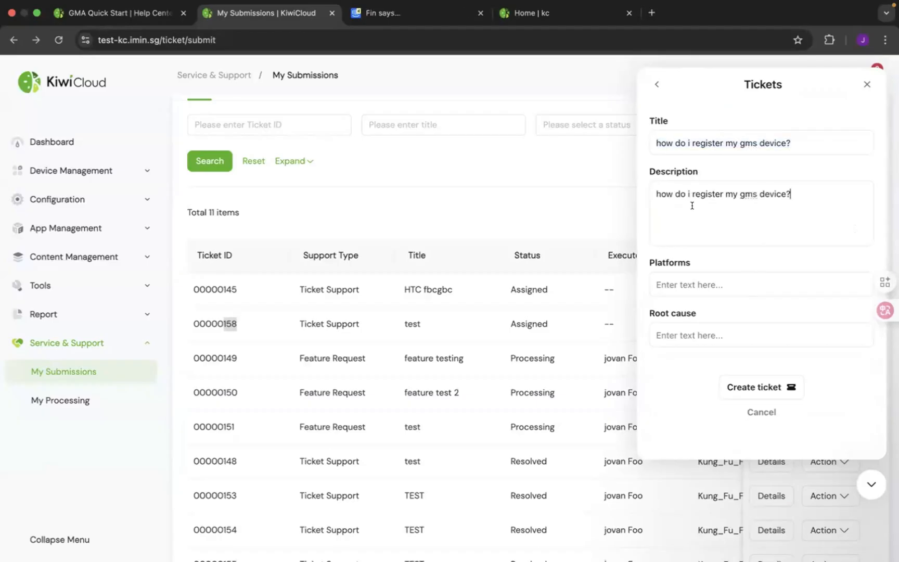
- Set the ticket's Platforms and Root cause both to "test" and create the ticket
{"action": "left_click", "coordinate": [705, 281]}
{"action": "type", "text": "test"}
{"action": "left_click", "coordinate": [702, 338]}
{"action": "type", "text": "test"}
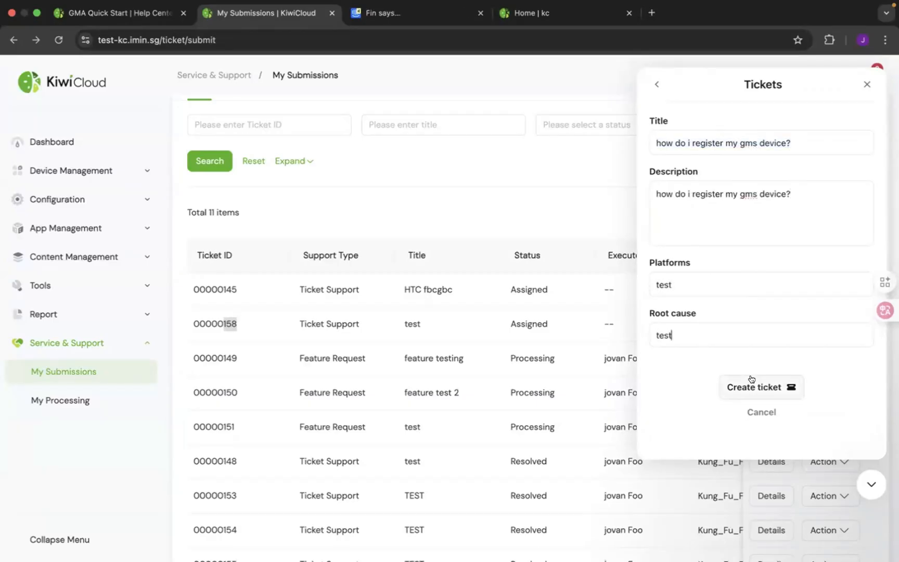
{"action": "left_click", "coordinate": [753, 385]}
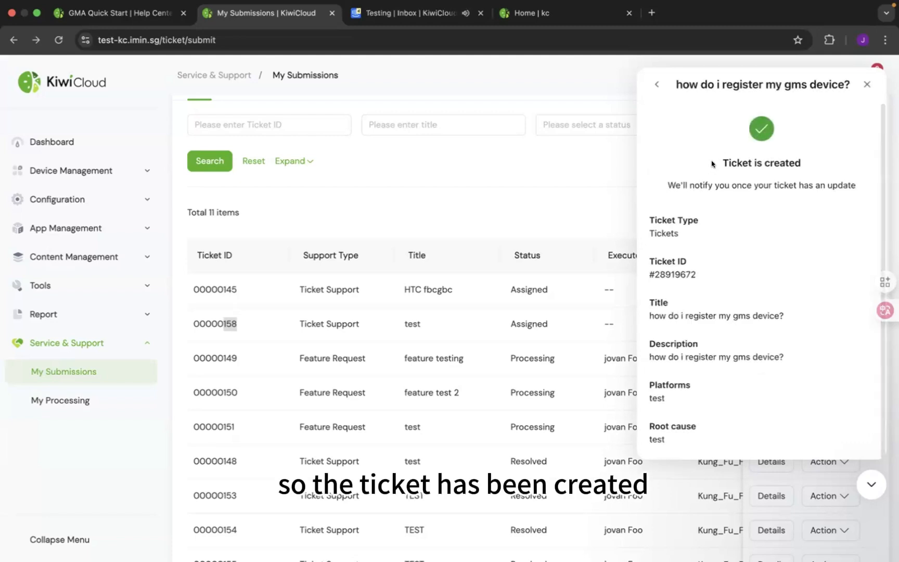
- View the newly created ticket's status and details from the chatbot's ticket list, and return to the list
{"action": "left_click", "coordinate": [656, 84]}
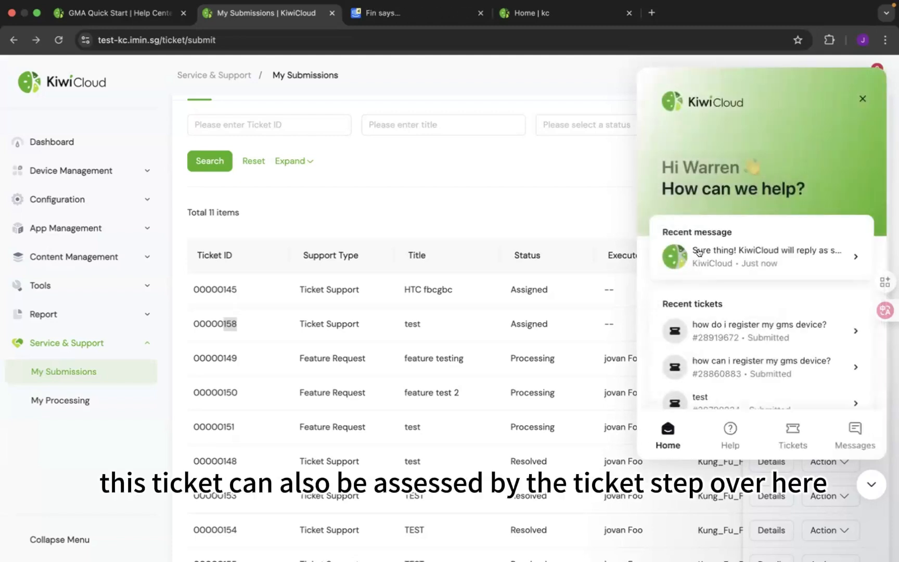
{"action": "left_click", "coordinate": [792, 432]}
{"action": "left_click", "coordinate": [756, 130]}
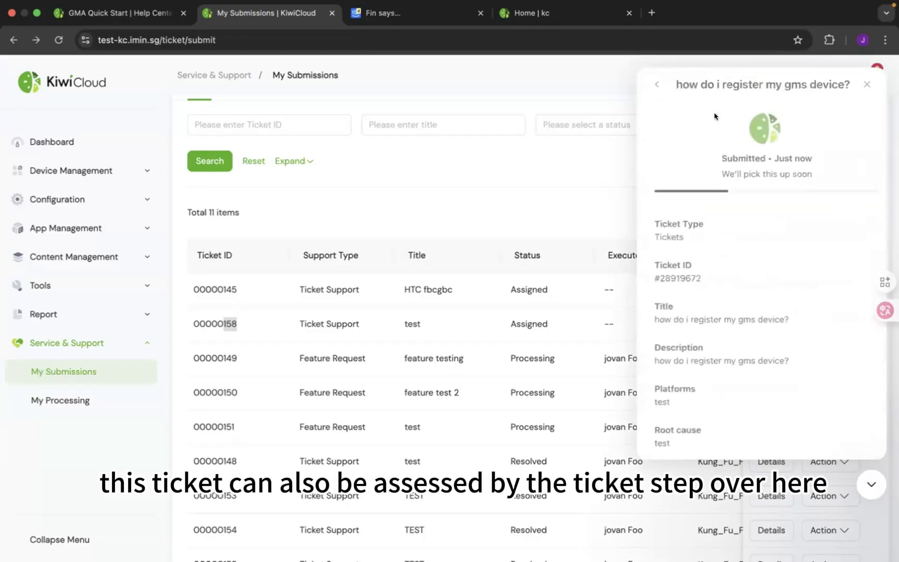
{"action": "left_click", "coordinate": [657, 85]}
- View the chatbot's help collections and message history, and return to its home page
{"action": "left_click", "coordinate": [729, 427]}
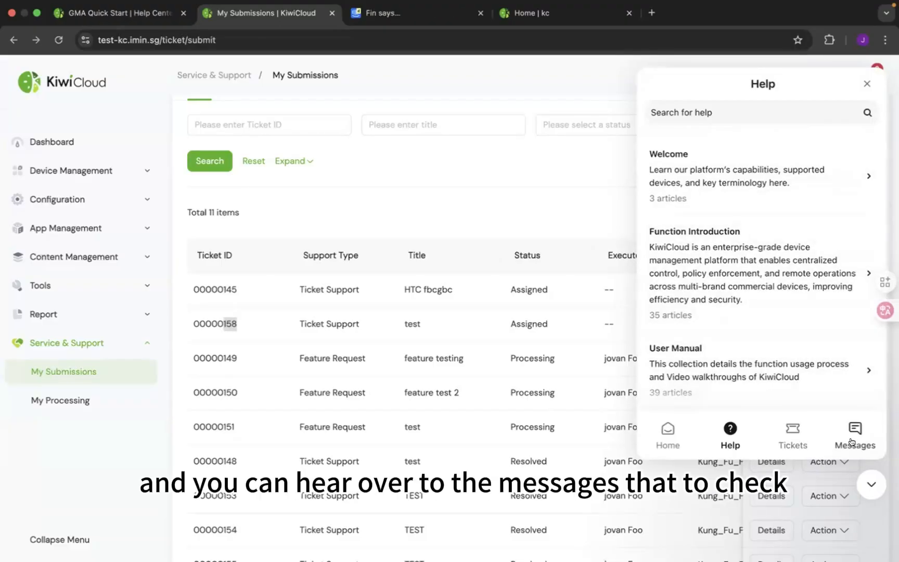
{"action": "left_click", "coordinate": [855, 432]}
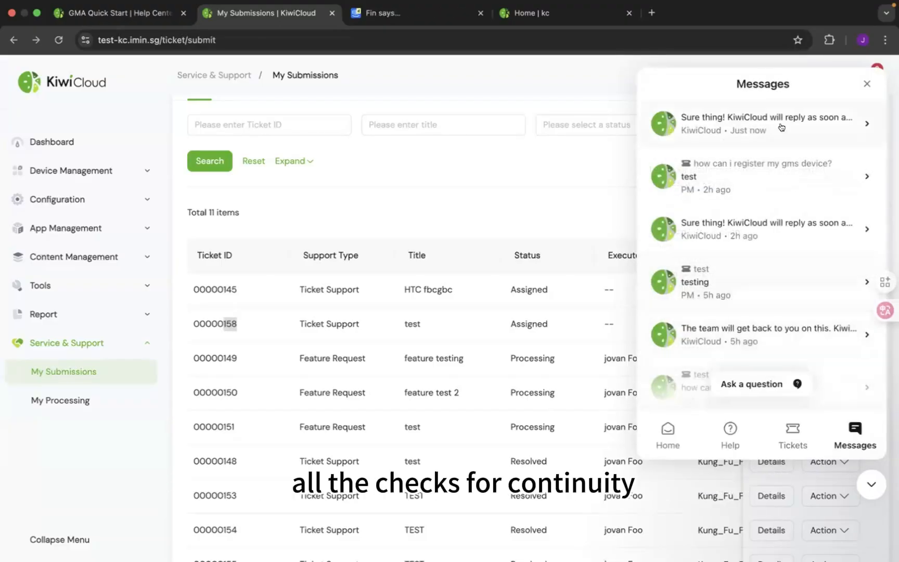
{"action": "left_click", "coordinate": [668, 431]}
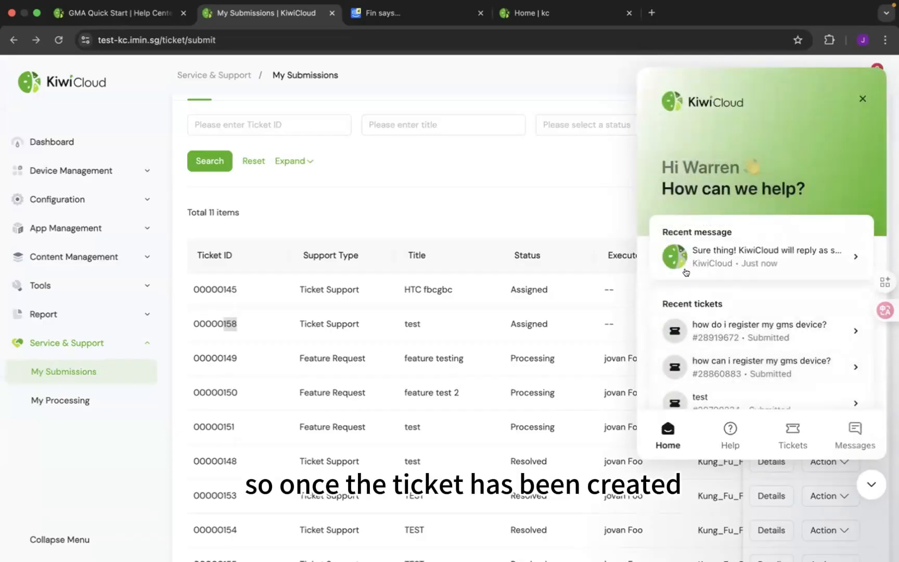
- Switch to the Intercom inbox and open the new "how do i register my gms device?" ticket in the Tickets view
{"action": "left_click", "coordinate": [422, 14]}
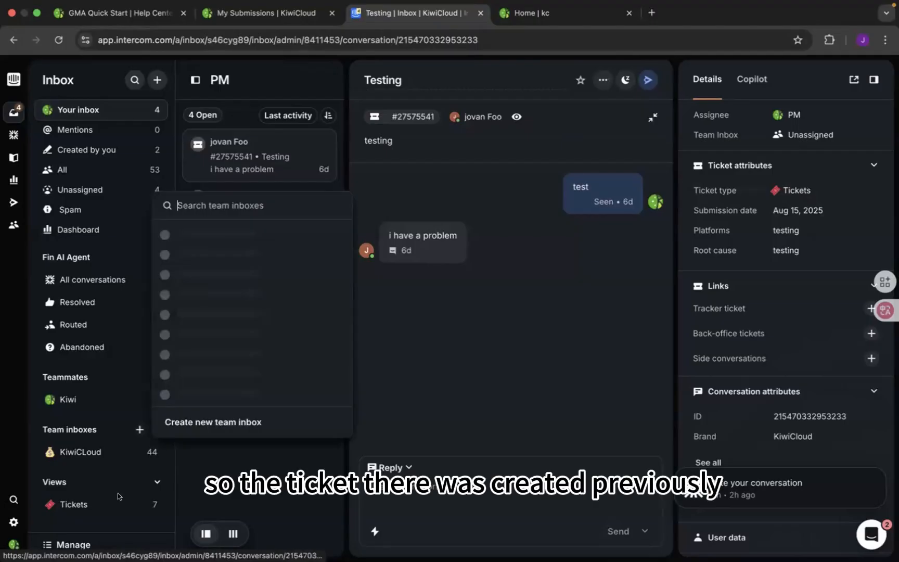
{"action": "left_click", "coordinate": [82, 499]}
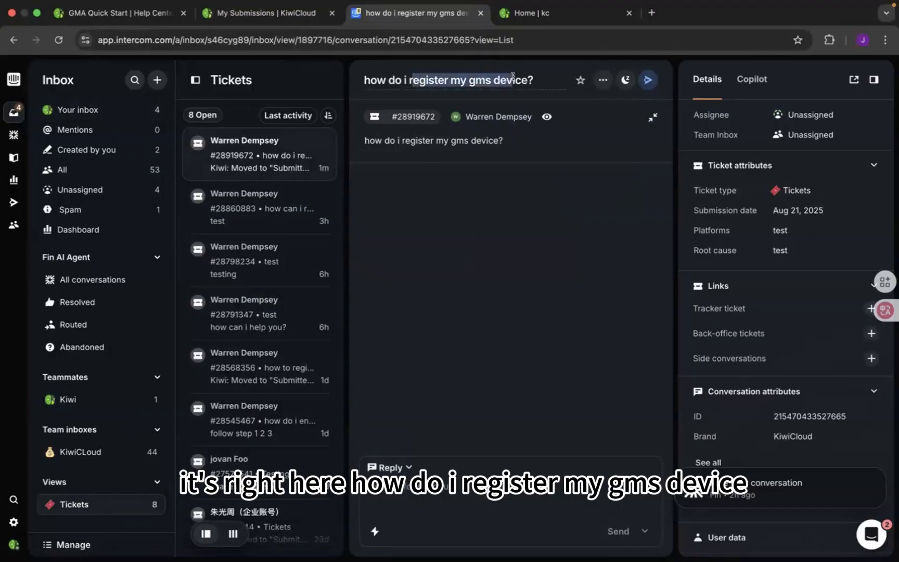
- Send the reply "you can ..." to the customer on the "how do i register my gms device?" ticket
{"action": "left_click", "coordinate": [426, 478]}
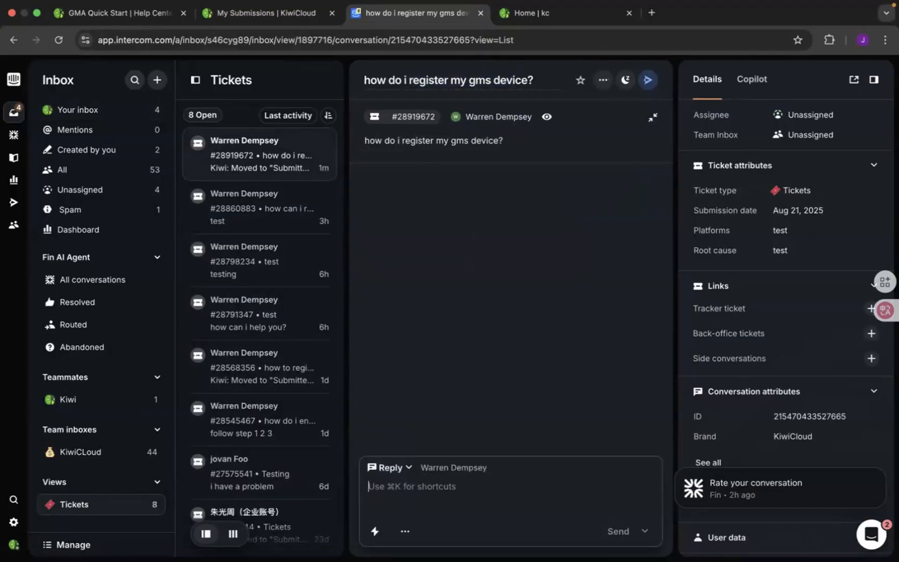
{"action": "type", "text": "you can ..."}
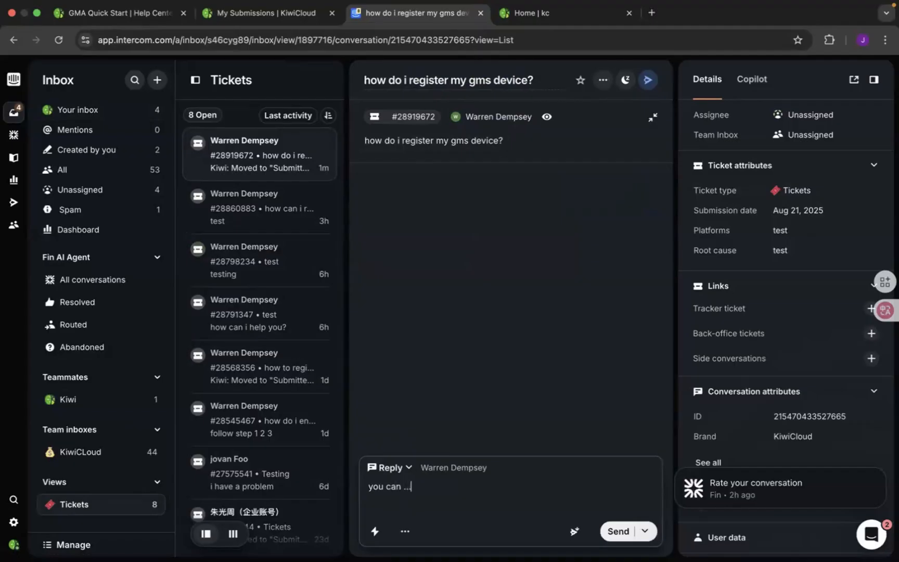
{"action": "left_click", "coordinate": [625, 528]}
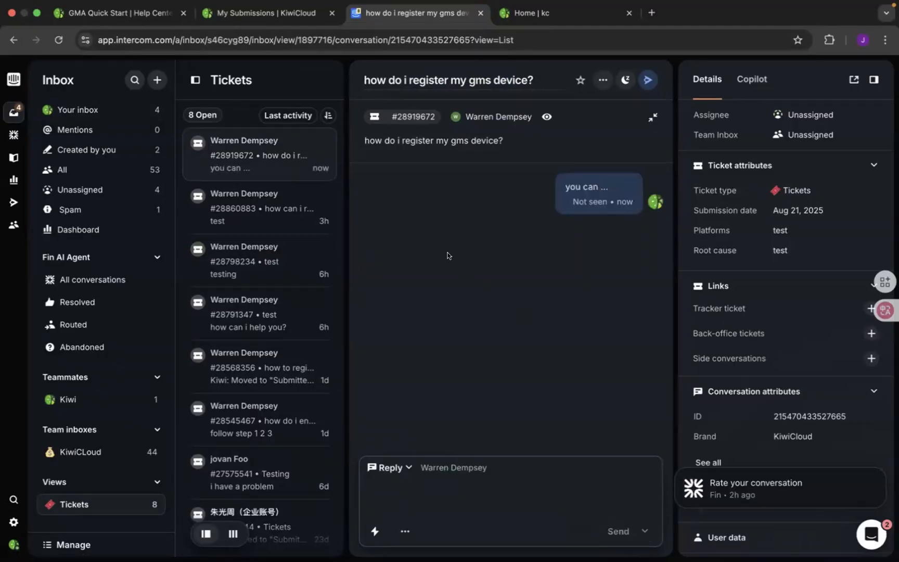
- Switch to the KiwiCloud submissions page and view the agent's reply to the "how do i register my gms device?" ticket in the chatbot's messages
{"action": "left_click", "coordinate": [272, 17]}
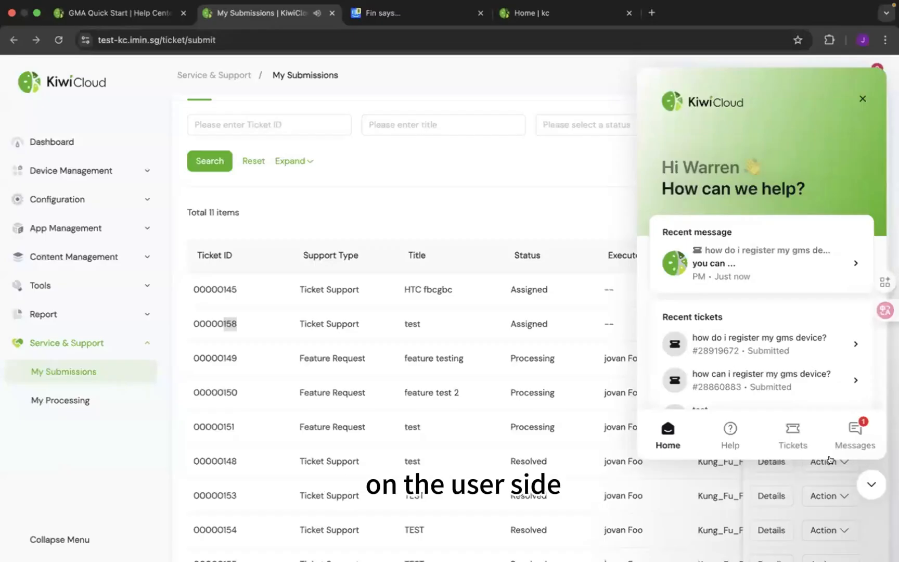
{"action": "left_click", "coordinate": [855, 428]}
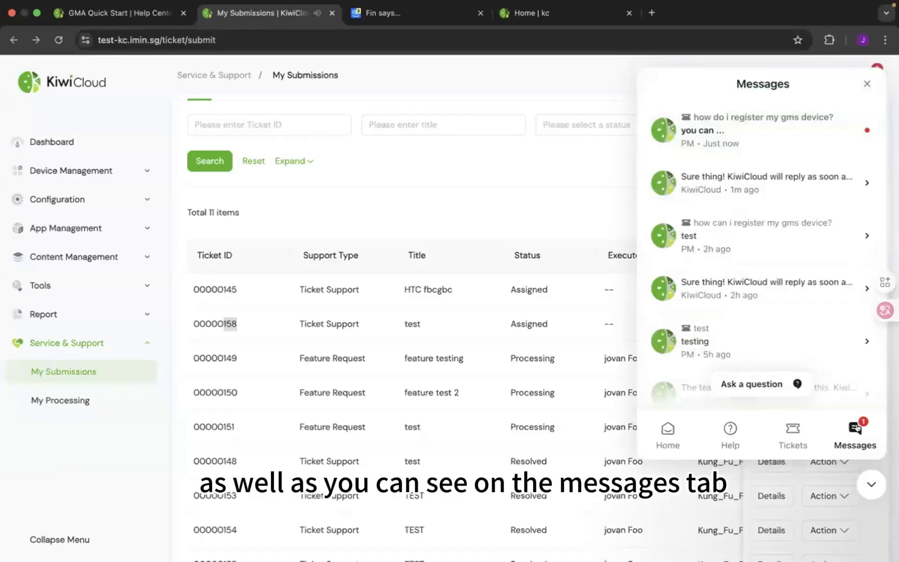
{"action": "left_click", "coordinate": [802, 122]}
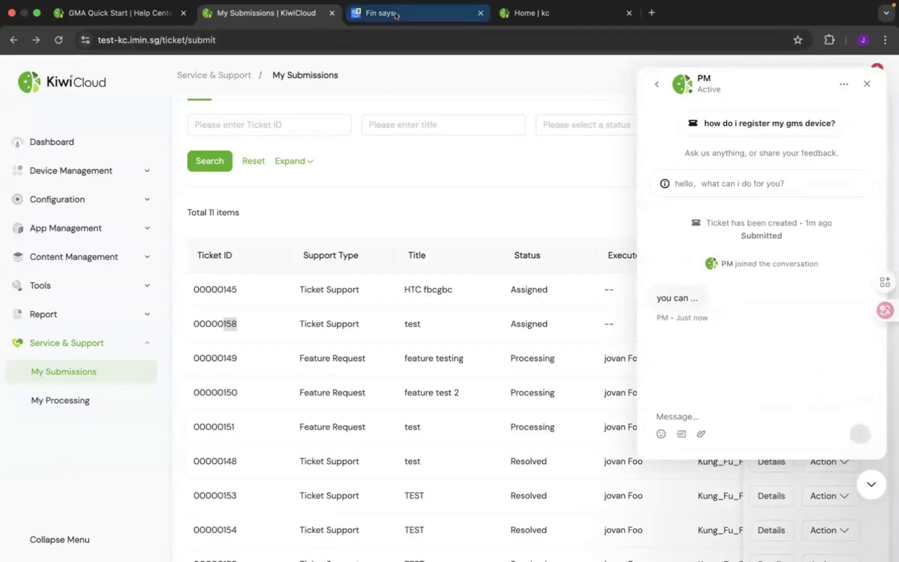
- Switch back to Intercom, set the ticket's Team Inbox to KiwiCLoud, and view the Copilot beside it
{"action": "left_click", "coordinate": [373, 13]}
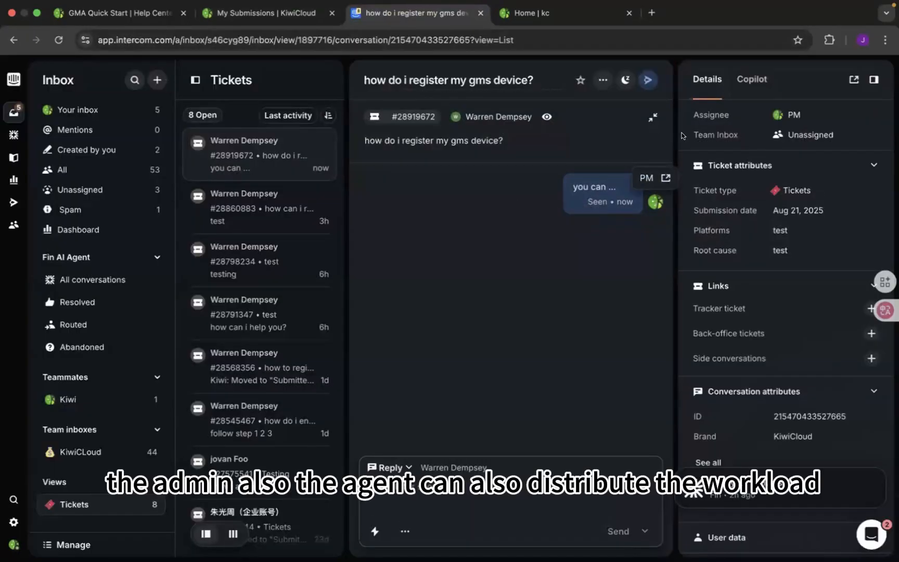
{"action": "left_click", "coordinate": [801, 135]}
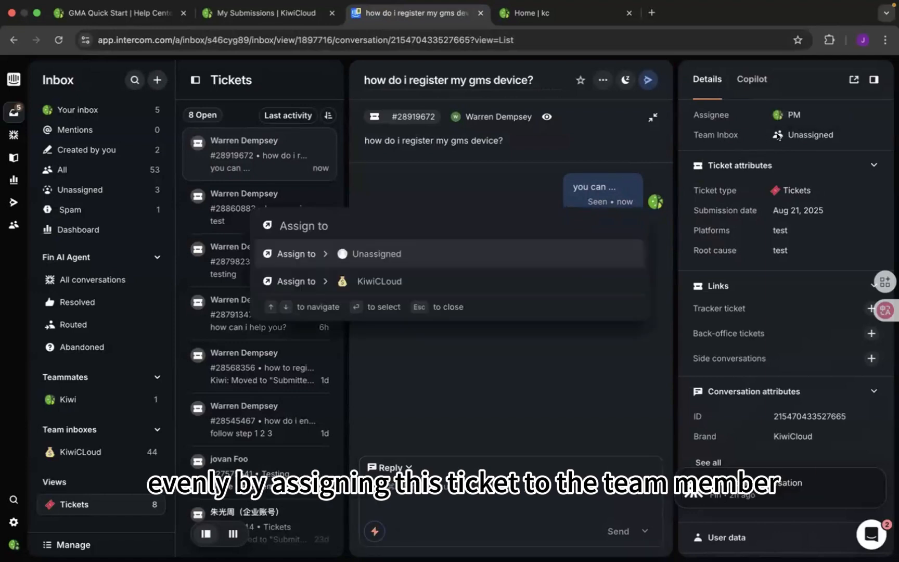
{"action": "left_click", "coordinate": [385, 280]}
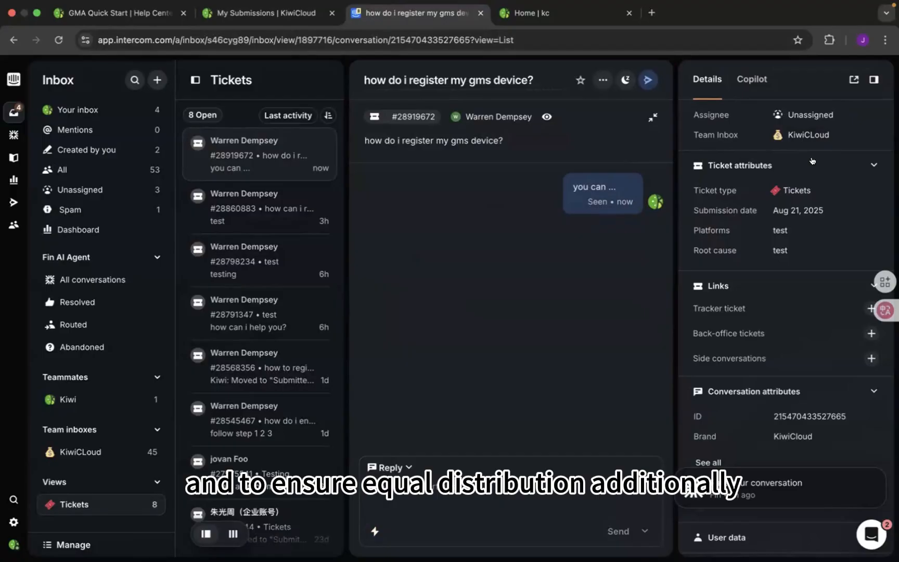
{"action": "left_click", "coordinate": [752, 79]}
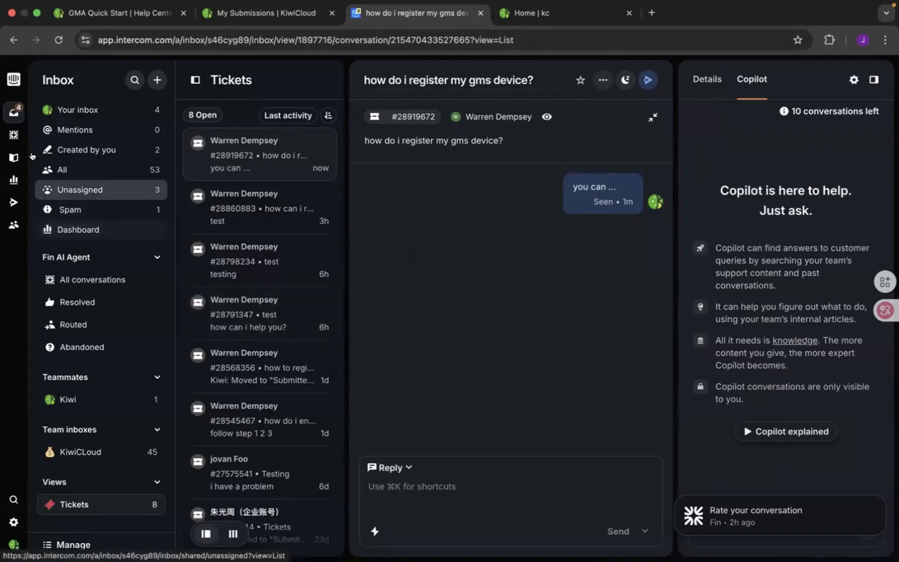
- Create a new Fin AI Agent workflow from the "Route customer conversations to the right team" template, leaving its trigger settings as they are
{"action": "left_click", "coordinate": [37, 134]}
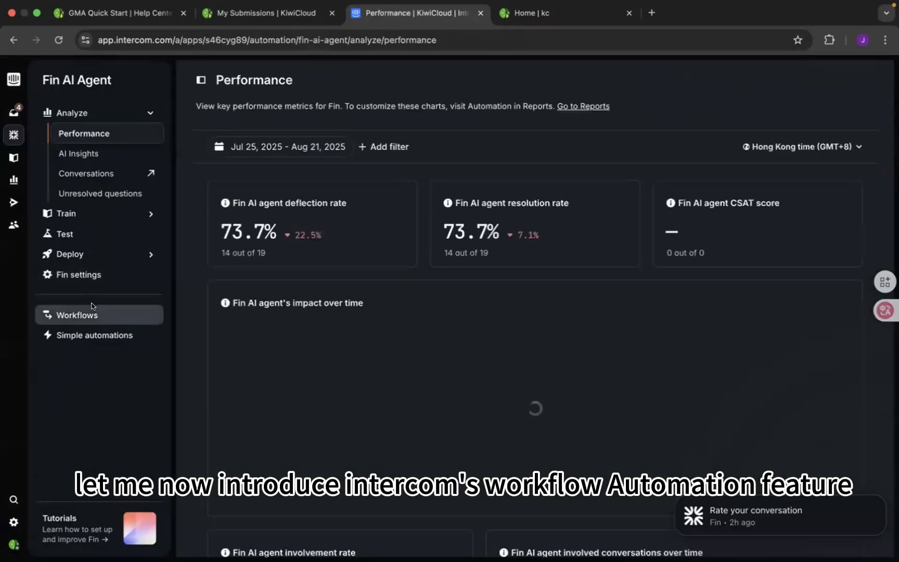
{"action": "left_click", "coordinate": [91, 307]}
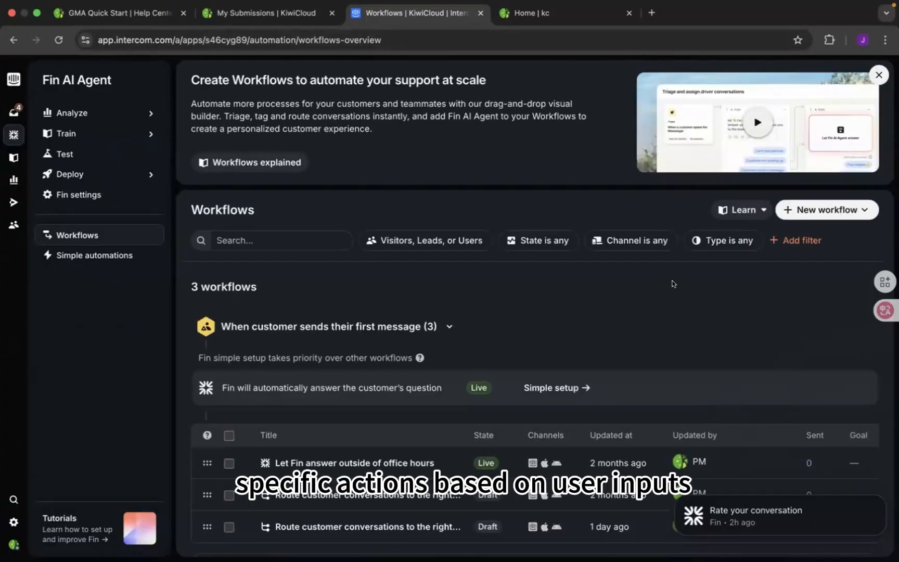
{"action": "left_click", "coordinate": [811, 212]}
{"action": "left_click", "coordinate": [824, 233]}
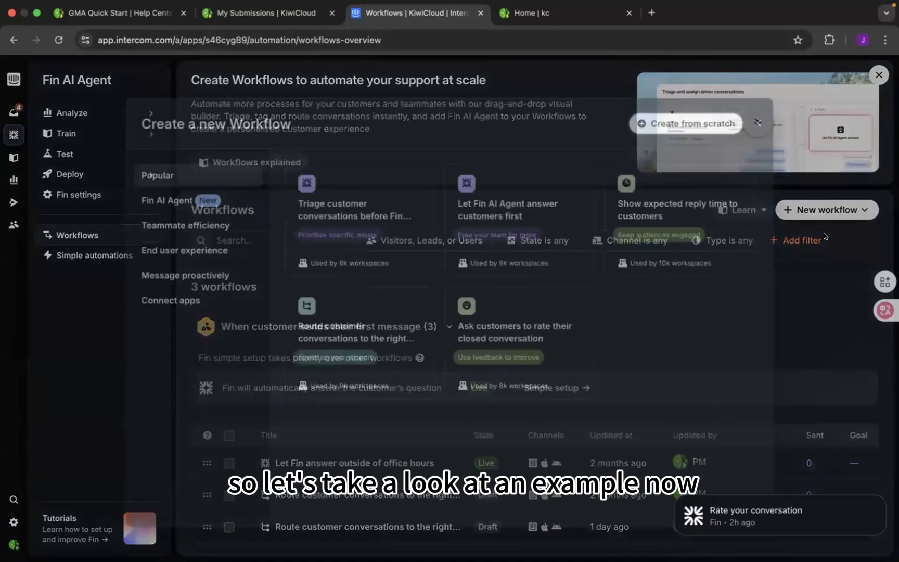
{"action": "left_click", "coordinate": [354, 328]}
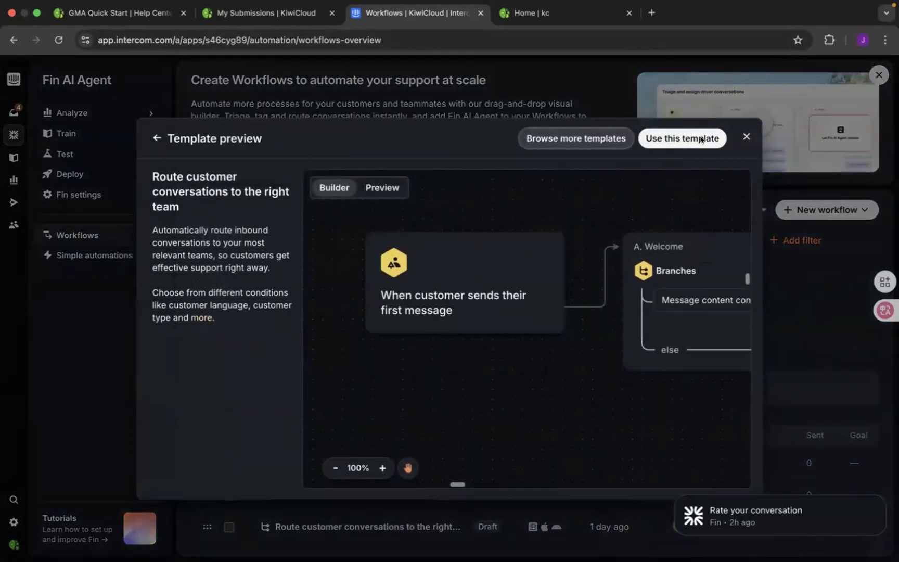
{"action": "left_click", "coordinate": [701, 139]}
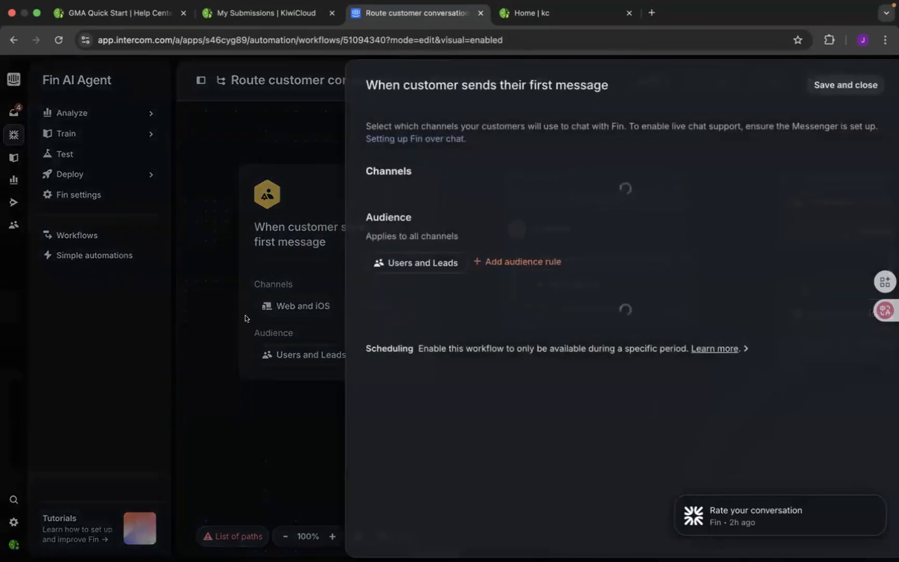
{"action": "left_click", "coordinate": [247, 319]}
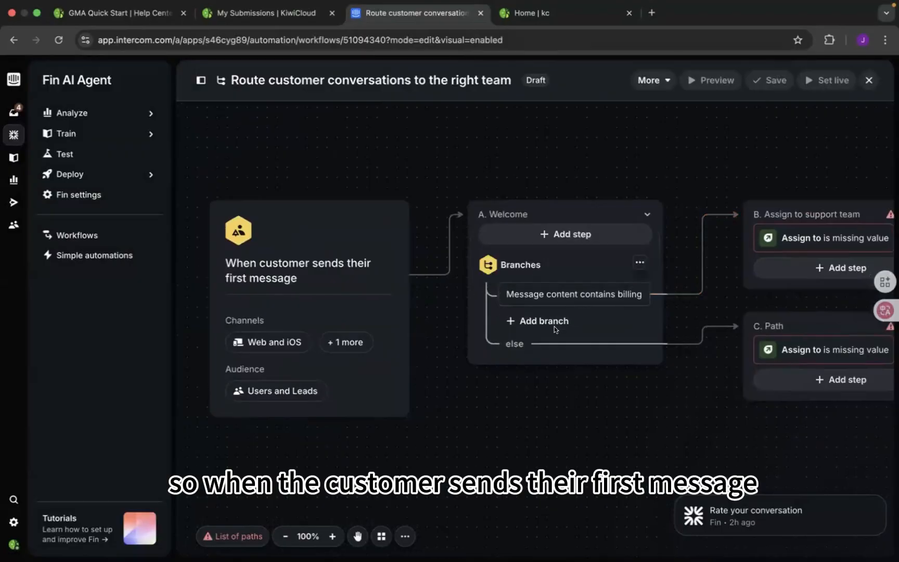
- Replace the Welcome branch's message content condition with "Email domain starts with A"
{"action": "left_click", "coordinate": [602, 289]}
{"action": "left_click", "coordinate": [691, 165]}
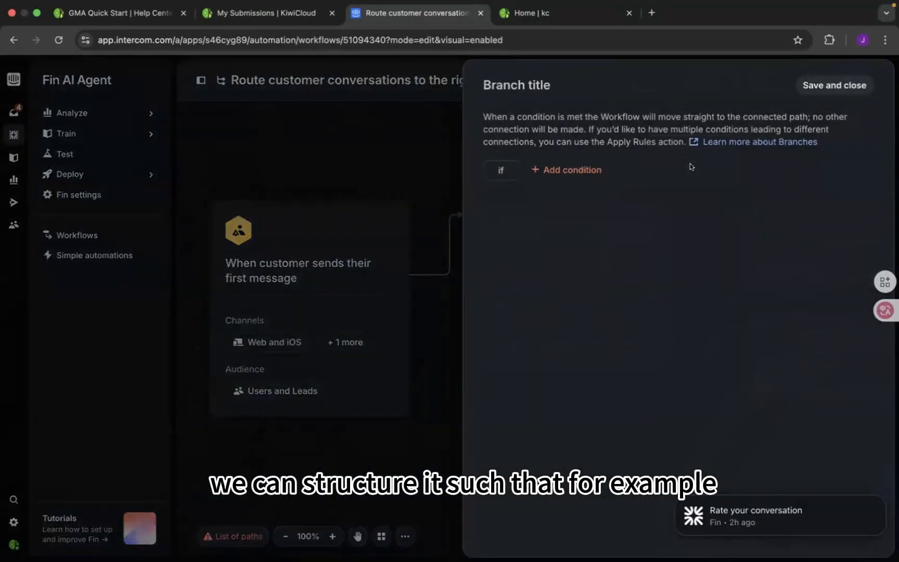
{"action": "left_click", "coordinate": [597, 169]}
{"action": "type", "text": "emai"}
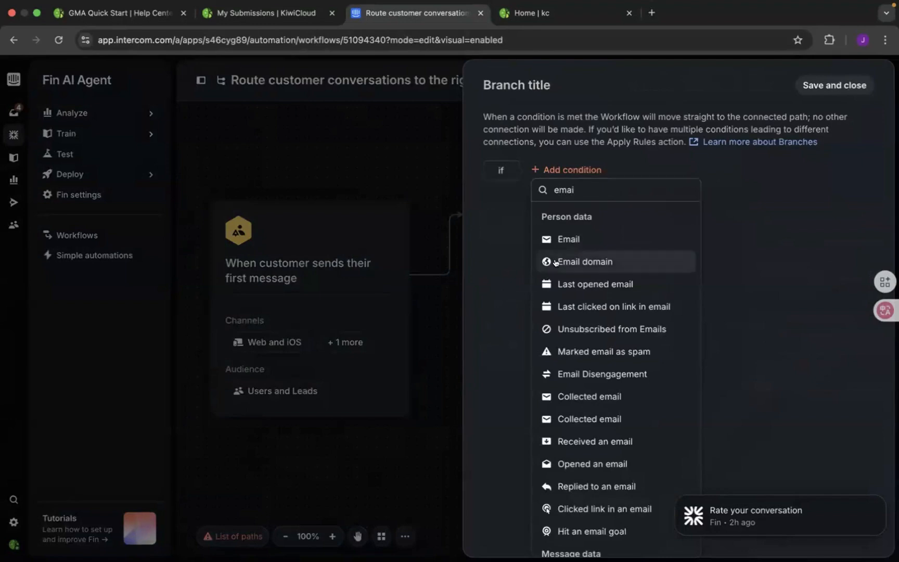
{"action": "left_click", "coordinate": [556, 262]}
{"action": "left_click", "coordinate": [598, 232]}
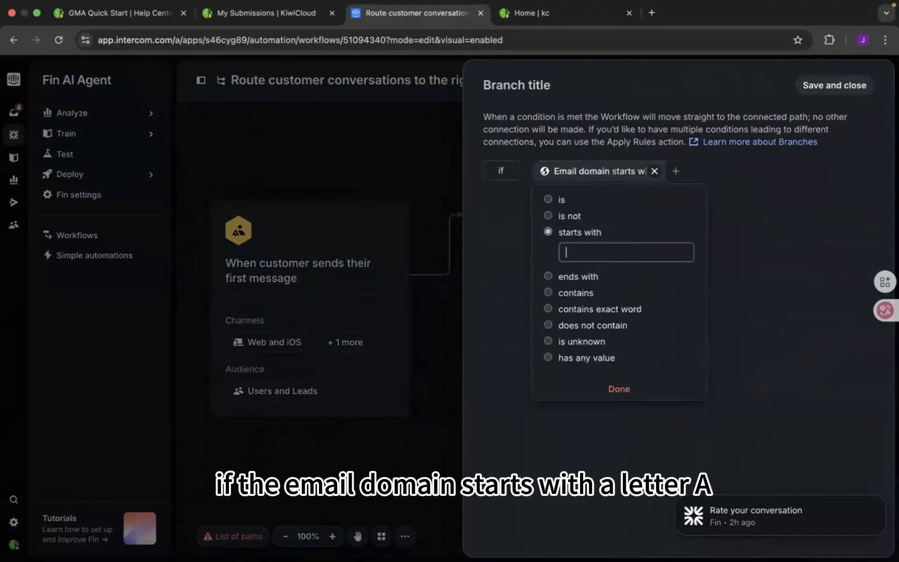
{"action": "type", "text": "A"}
{"action": "left_click", "coordinate": [396, 316]}
- Set the assignee of the workflow's "Assign to support team" path to the teammate PM
{"action": "scroll", "coordinate": [536, 352], "scroll_direction": "right", "scroll_amount": 1}
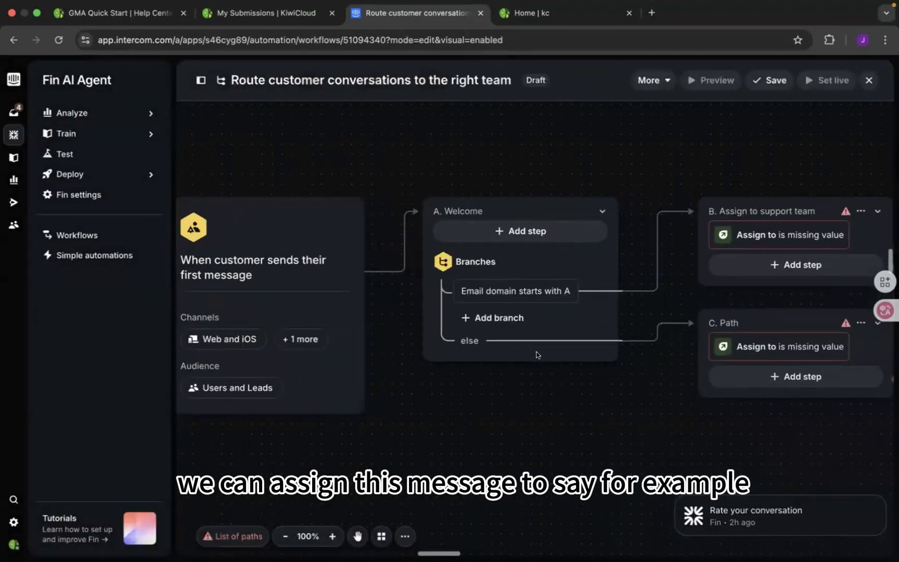
{"action": "scroll", "coordinate": [536, 355], "scroll_direction": "right", "scroll_amount": 1}
{"action": "left_click", "coordinate": [718, 233]}
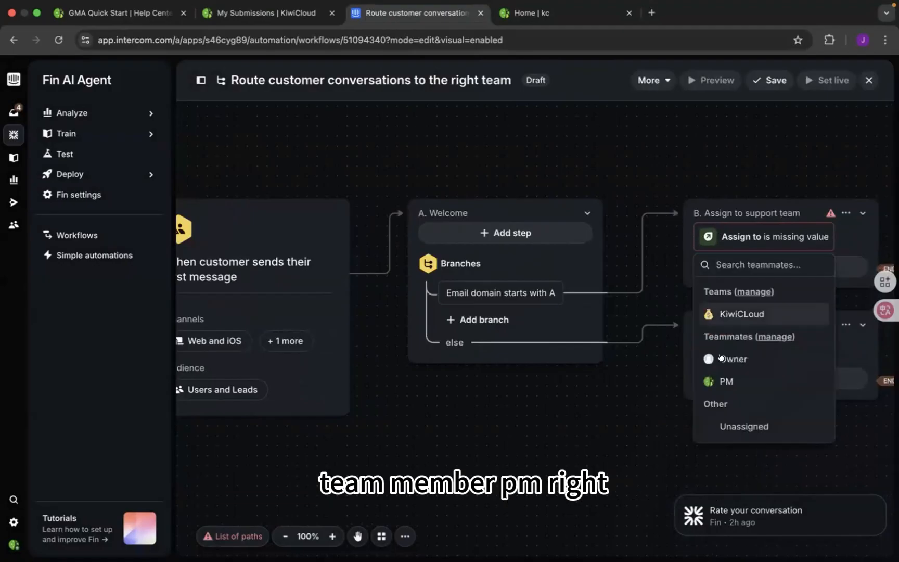
{"action": "left_click", "coordinate": [723, 381]}
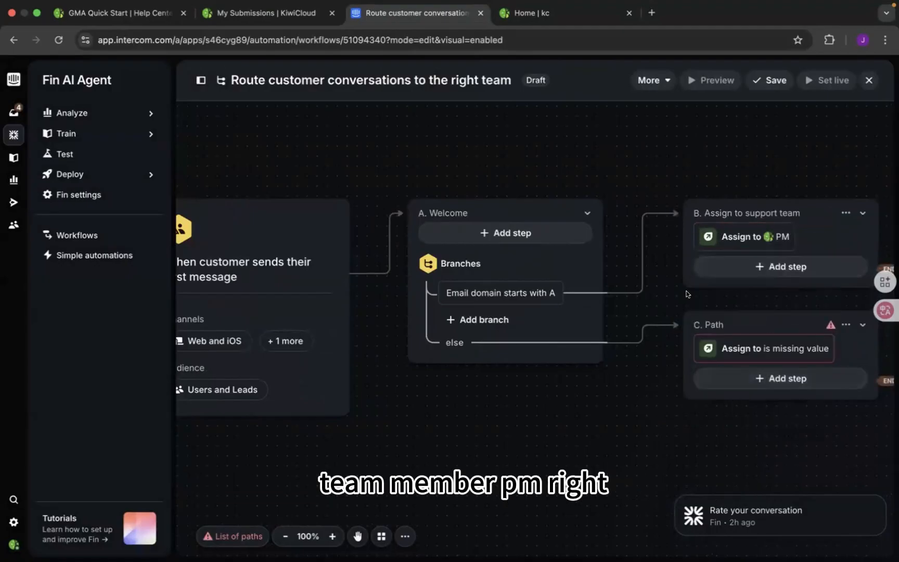
- Replace the Welcome branch's email domain condition with "Region is NA"
{"action": "left_click", "coordinate": [524, 290]}
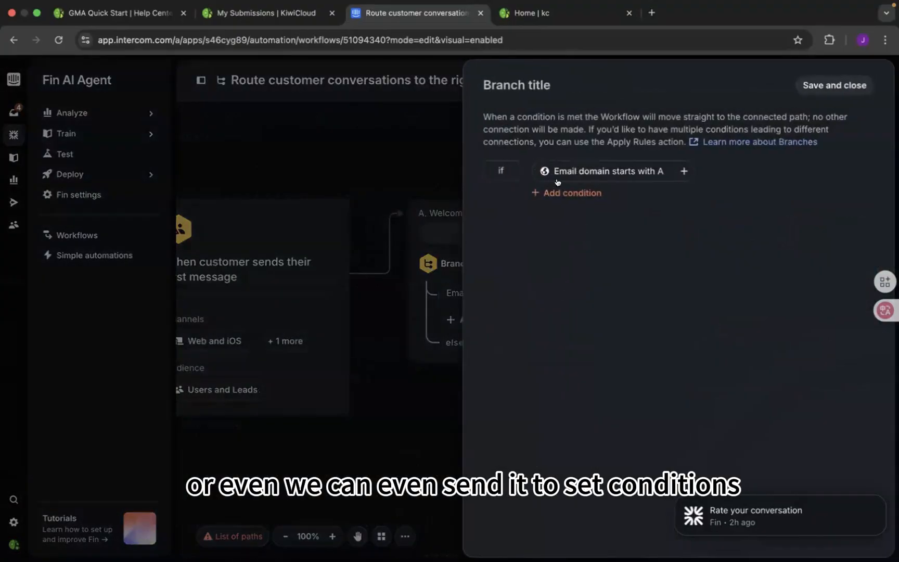
{"action": "left_click", "coordinate": [663, 171]}
{"action": "left_click", "coordinate": [572, 170]}
{"action": "type", "text": "regio"}
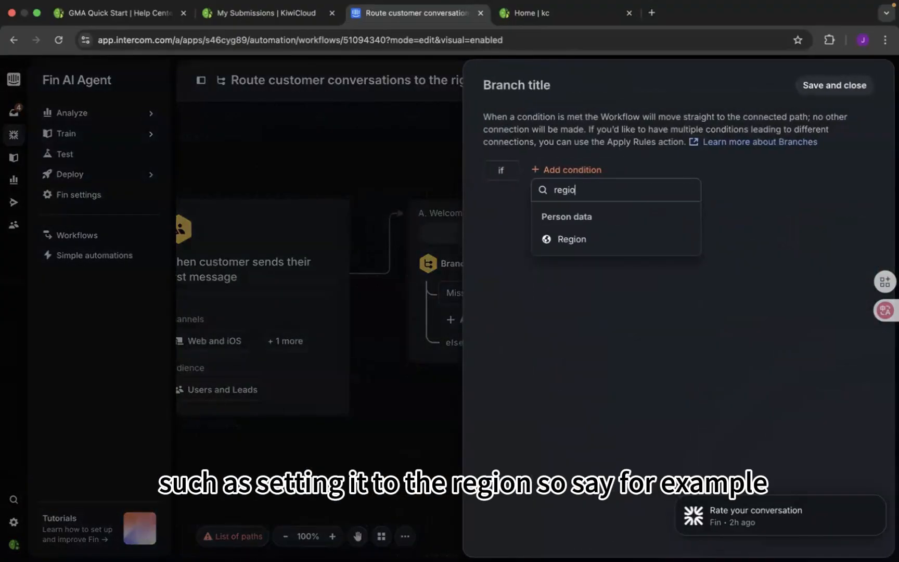
{"action": "left_click", "coordinate": [575, 239]}
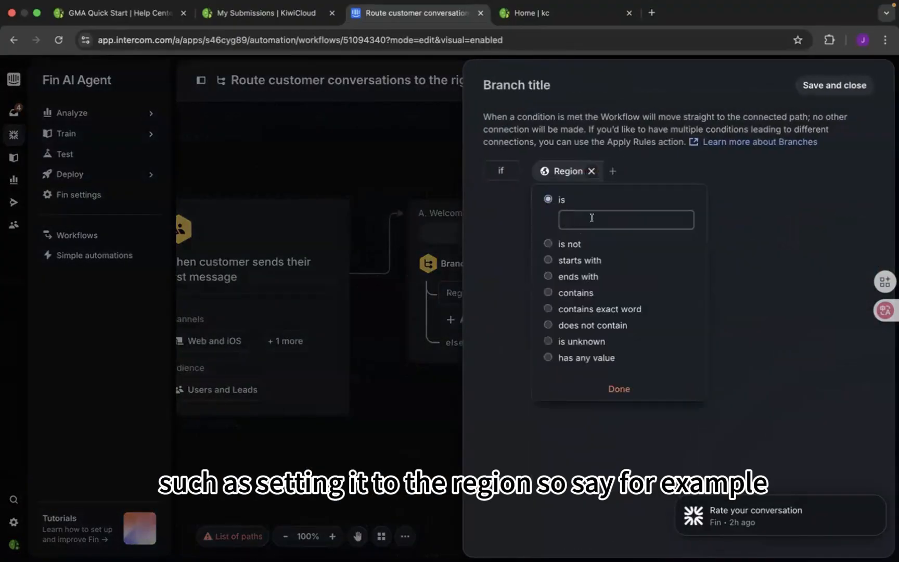
{"action": "type", "text": "NA"}
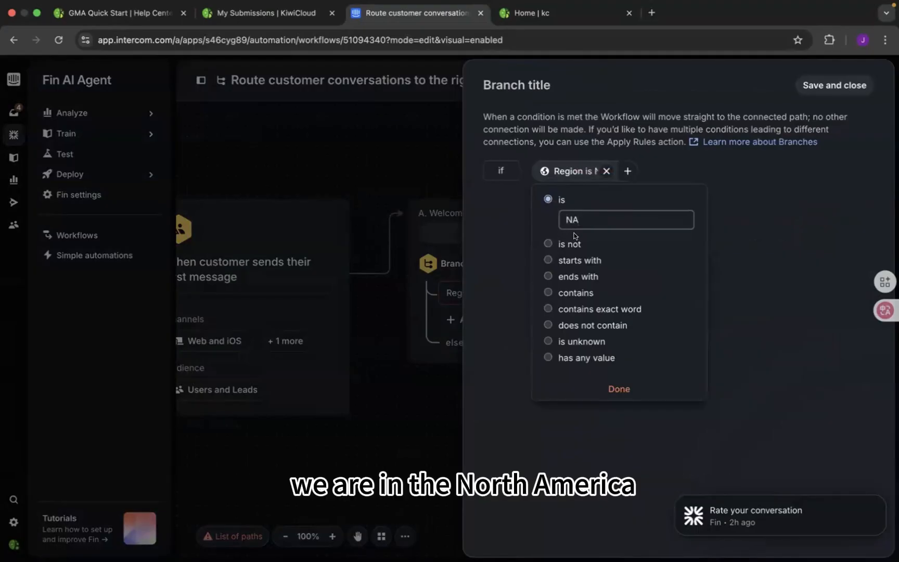
{"action": "left_click", "coordinate": [619, 388]}
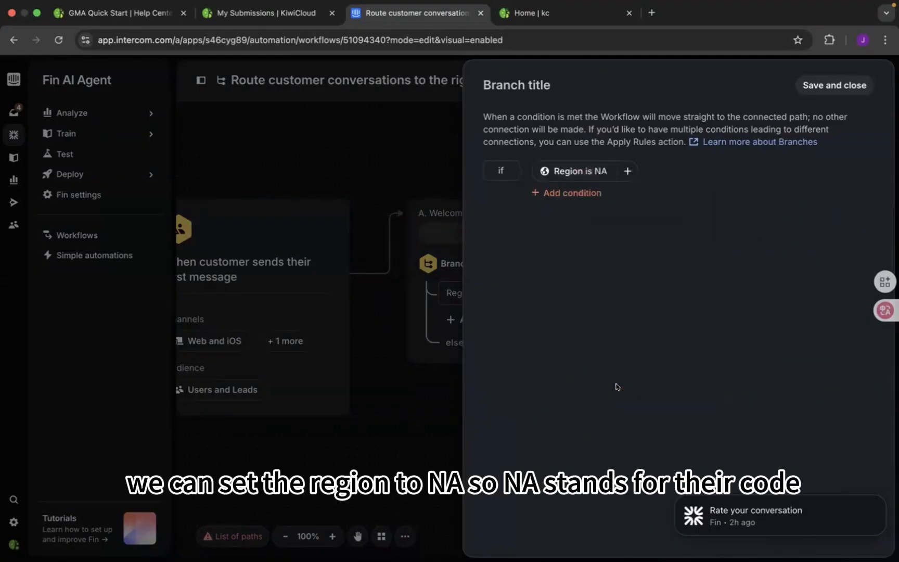
{"action": "left_click", "coordinate": [423, 375]}
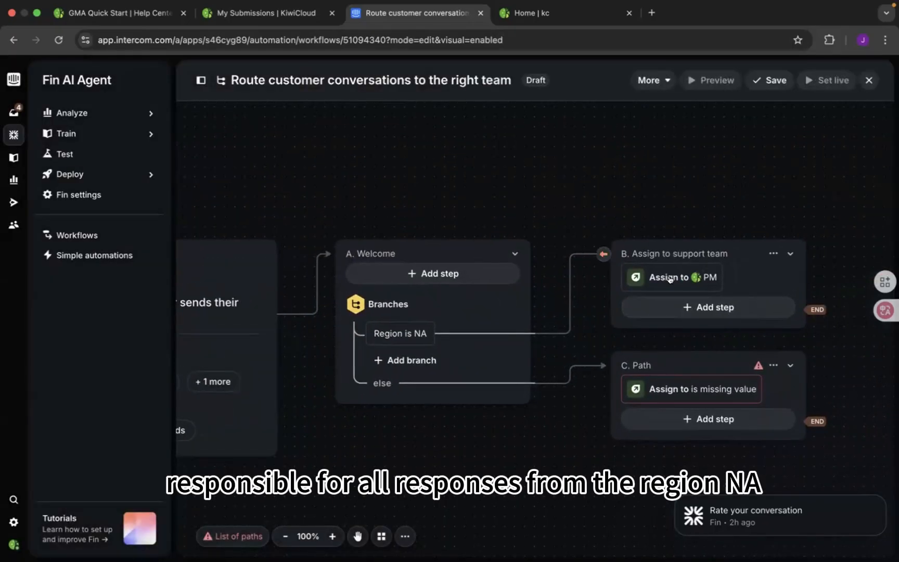
{"action": "scroll", "coordinate": [448, 275], "scroll_direction": "left", "scroll_amount": 1}
{"action": "scroll", "coordinate": [454, 280], "scroll_direction": "left", "scroll_amount": 3}
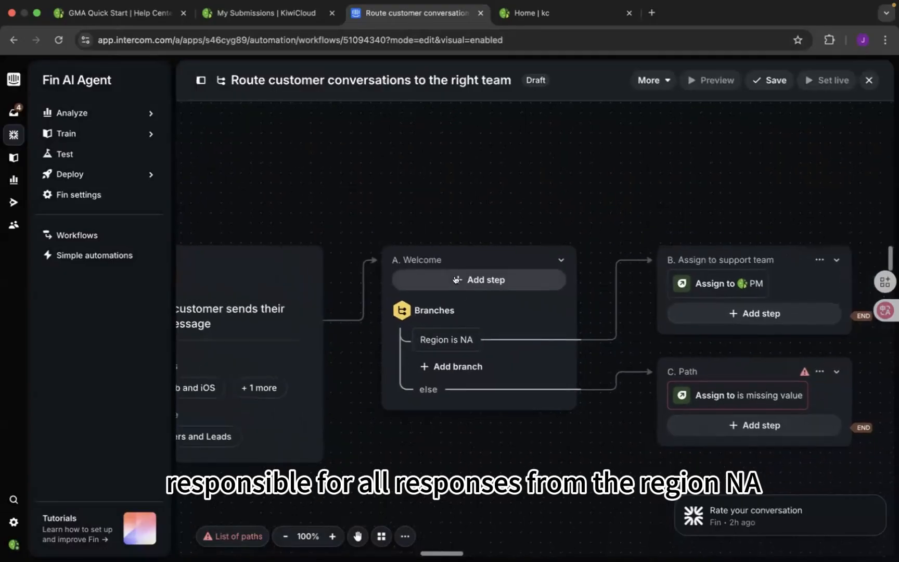
{"action": "scroll", "coordinate": [497, 191], "scroll_direction": "down", "scroll_amount": 1}
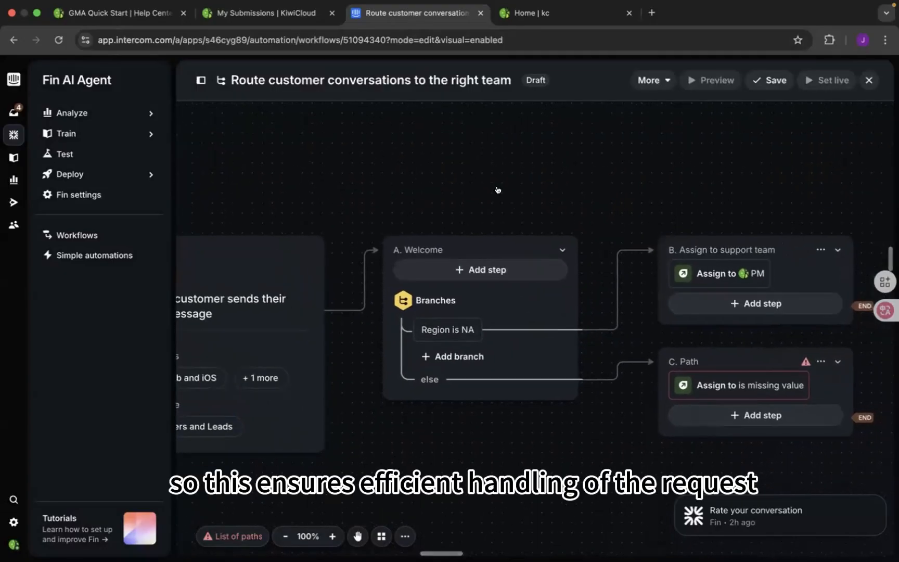
{"action": "scroll", "coordinate": [497, 191], "scroll_direction": "left", "scroll_amount": 1}
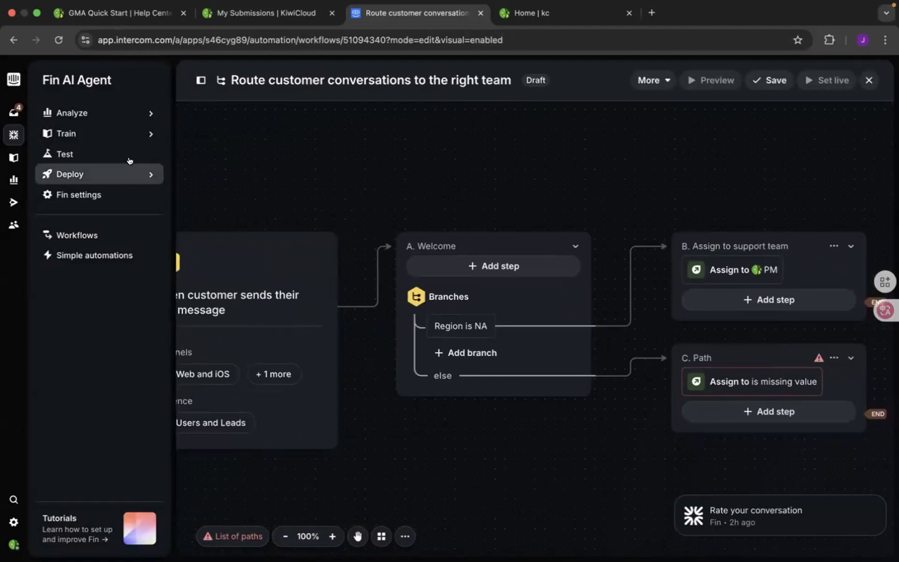
- Delete the draft routing workflow and open the Reports overview
{"action": "mouse_move", "coordinate": [15, 171]}
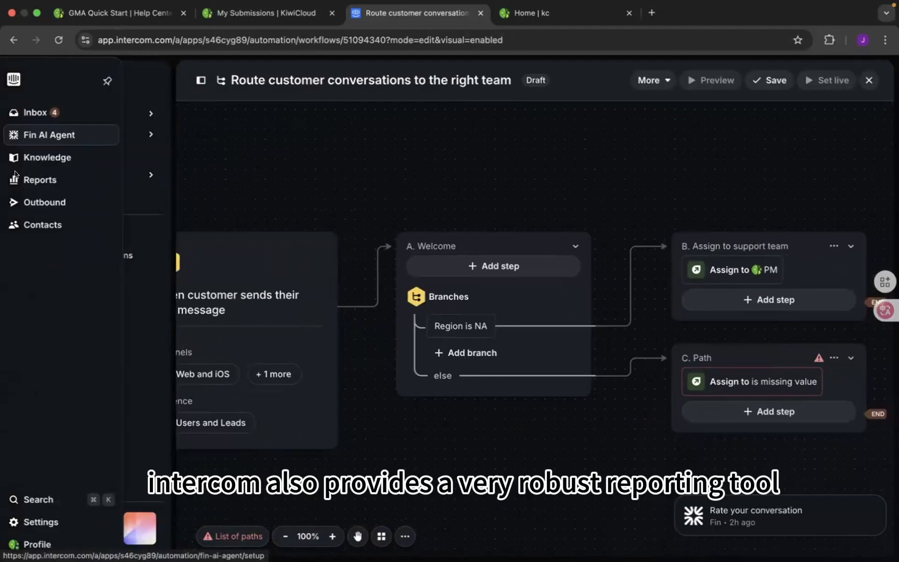
{"action": "left_click", "coordinate": [51, 178]}
{"action": "left_click", "coordinate": [512, 131]}
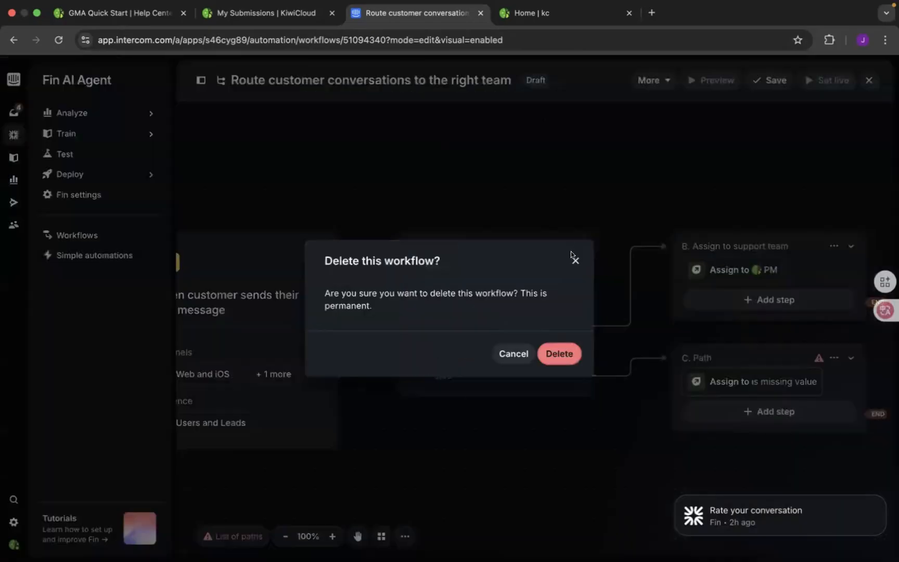
{"action": "left_click", "coordinate": [557, 354]}
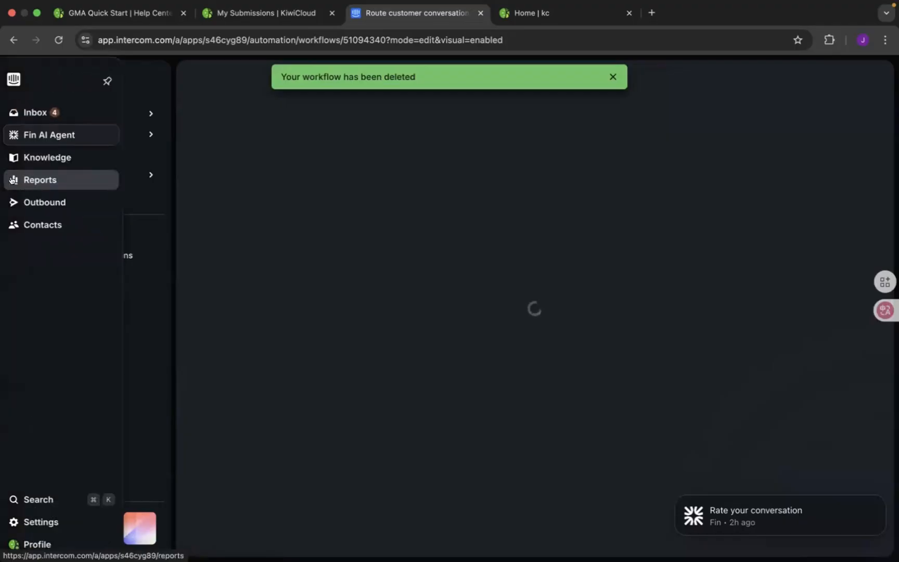
{"action": "left_click", "coordinate": [13, 179]}
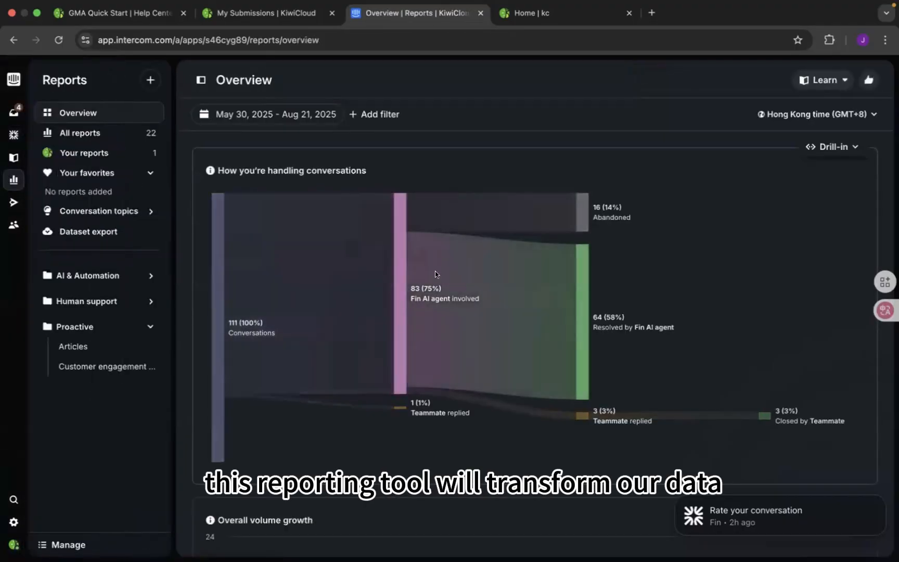
- Examine the Overview report's conversation handling flow, overall volume growth, channel charts and Fin AI Agent performance
{"action": "scroll", "coordinate": [435, 271], "scroll_direction": "down", "scroll_amount": 5}
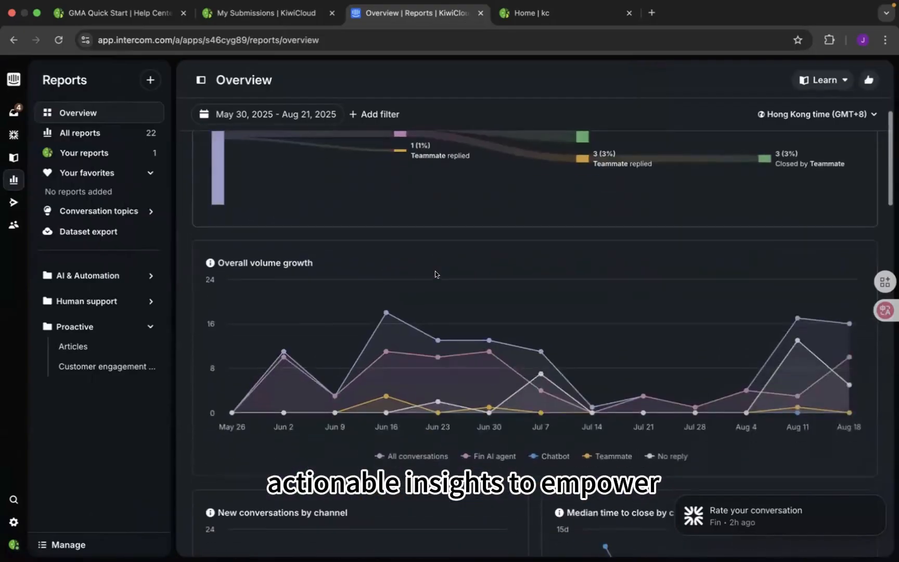
{"action": "scroll", "coordinate": [435, 274], "scroll_direction": "down", "scroll_amount": 7}
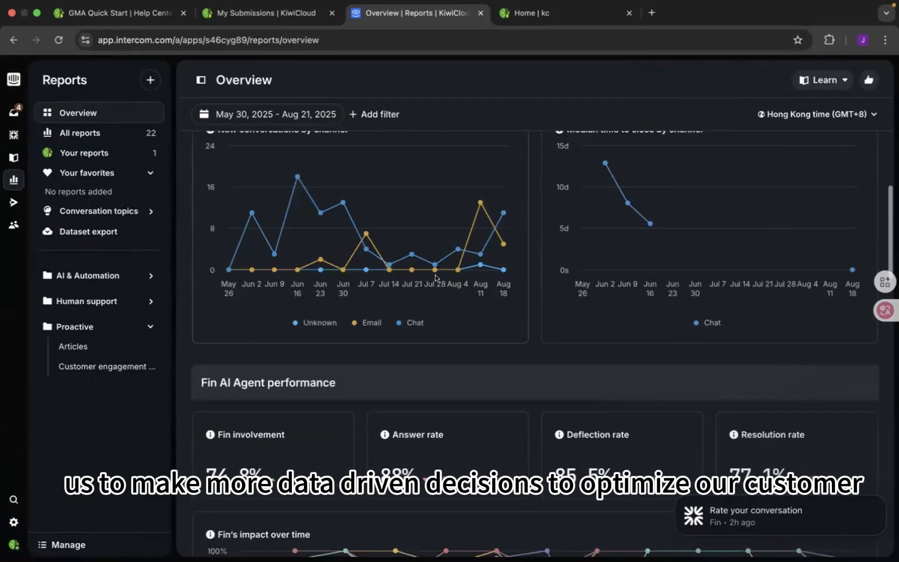
{"action": "scroll", "coordinate": [435, 275], "scroll_direction": "up", "scroll_amount": 5}
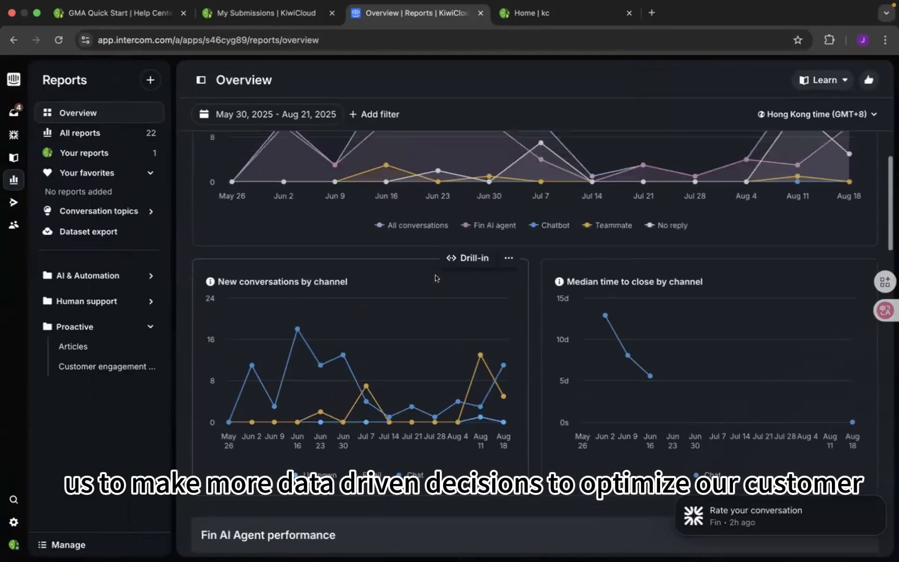
{"action": "scroll", "coordinate": [435, 274], "scroll_direction": "up", "scroll_amount": 2}
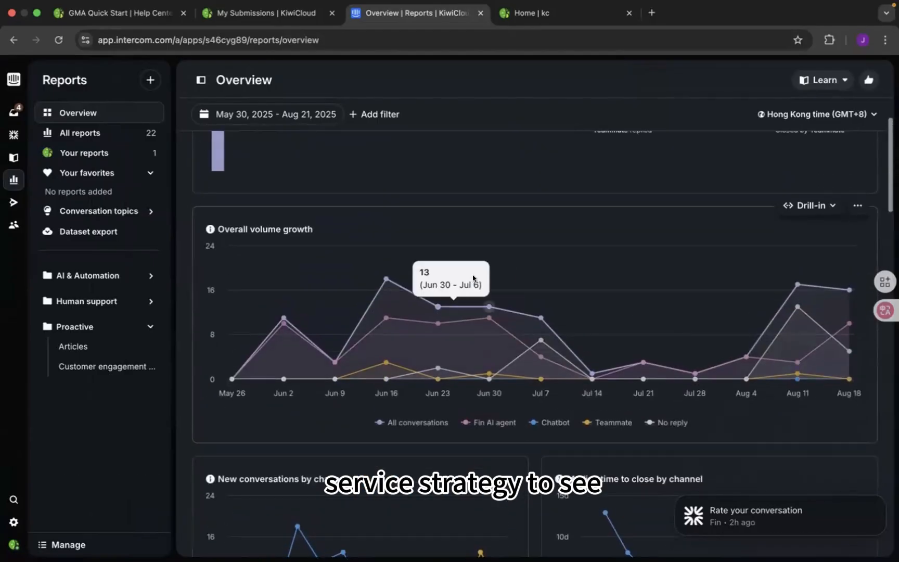
{"action": "scroll", "coordinate": [462, 236], "scroll_direction": "up", "scroll_amount": 5}
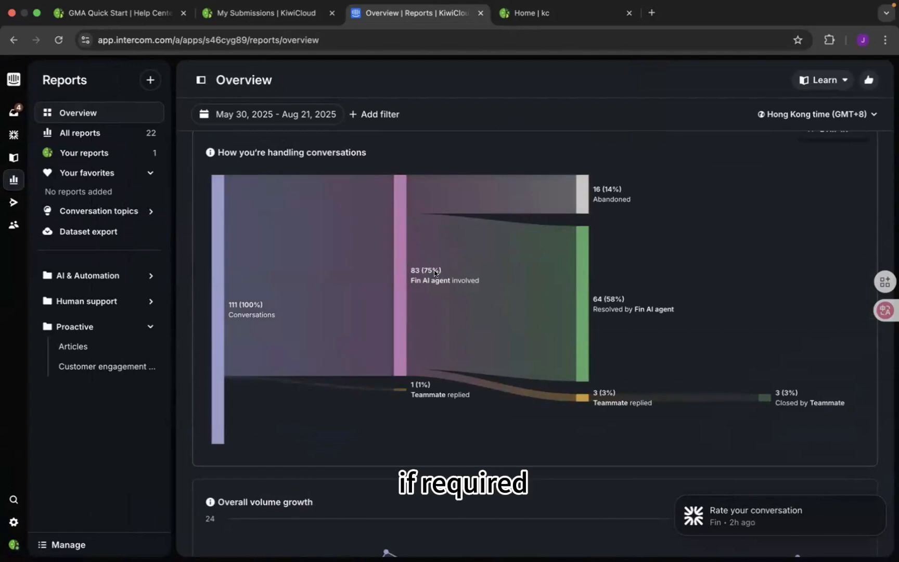
- From the Inbox, ask the Fin AI Agent "how can i create a ticket" and read through its answer
{"action": "left_click", "coordinate": [14, 113]}
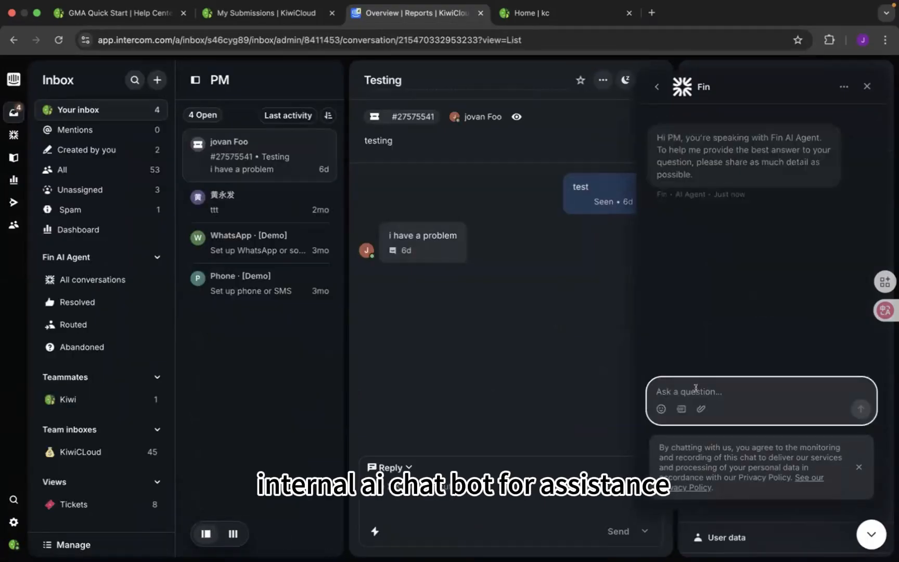
{"action": "type", "text": "how can i create a ticket"}
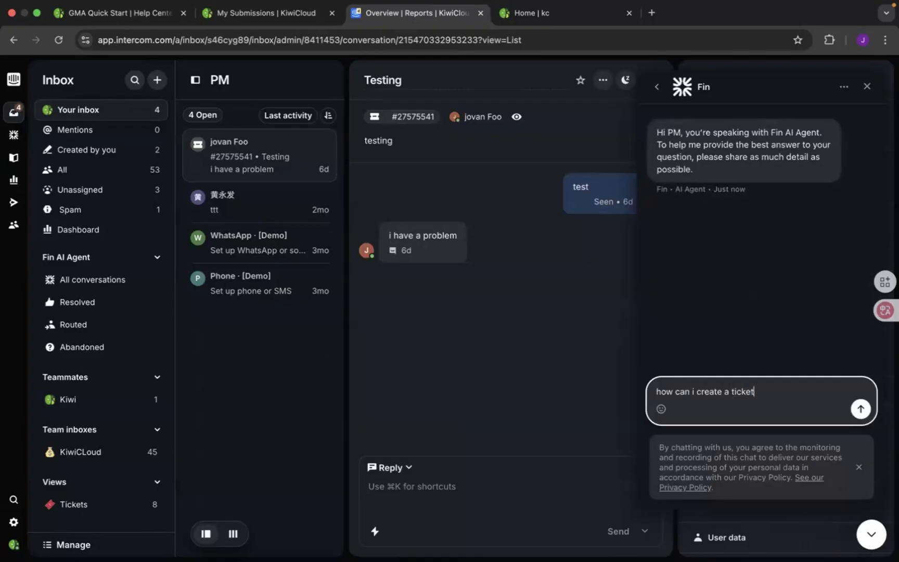
{"action": "key", "text": "Return"}
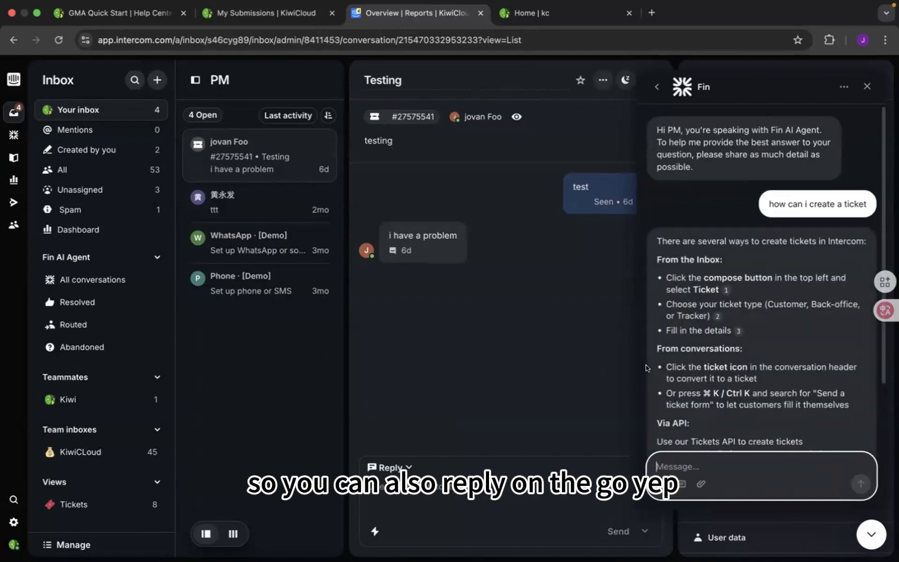
{"action": "scroll", "coordinate": [736, 262], "scroll_direction": "up", "scroll_amount": 3}
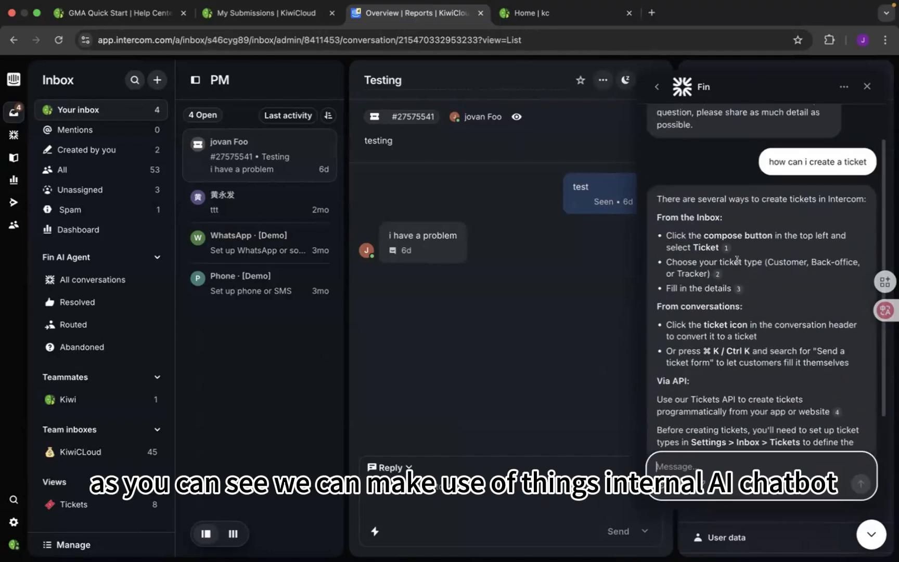
{"action": "scroll", "coordinate": [737, 262], "scroll_direction": "up", "scroll_amount": 2}
{"action": "scroll", "coordinate": [737, 262], "scroll_direction": "down", "scroll_amount": 4}
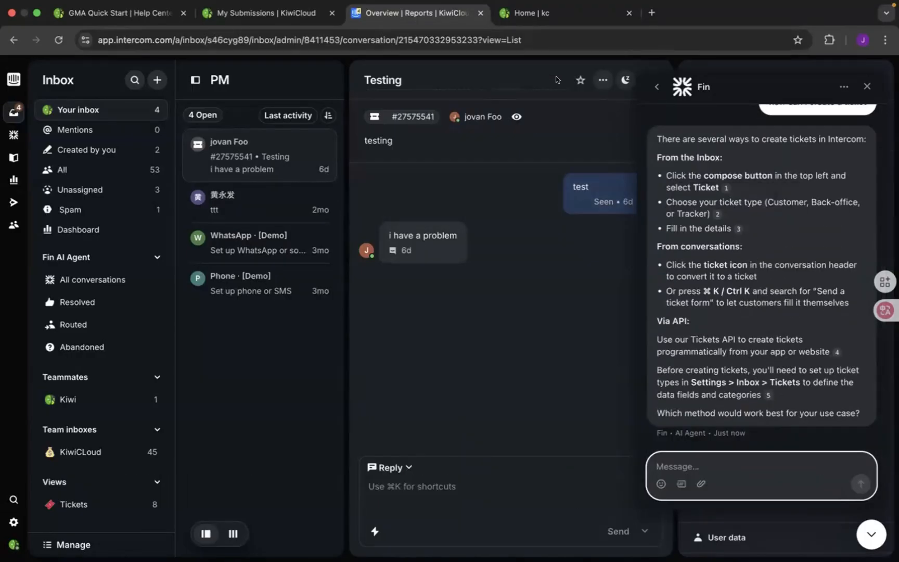
- Switch to the KiwiCloud Academy home page
{"action": "left_click", "coordinate": [573, 13]}
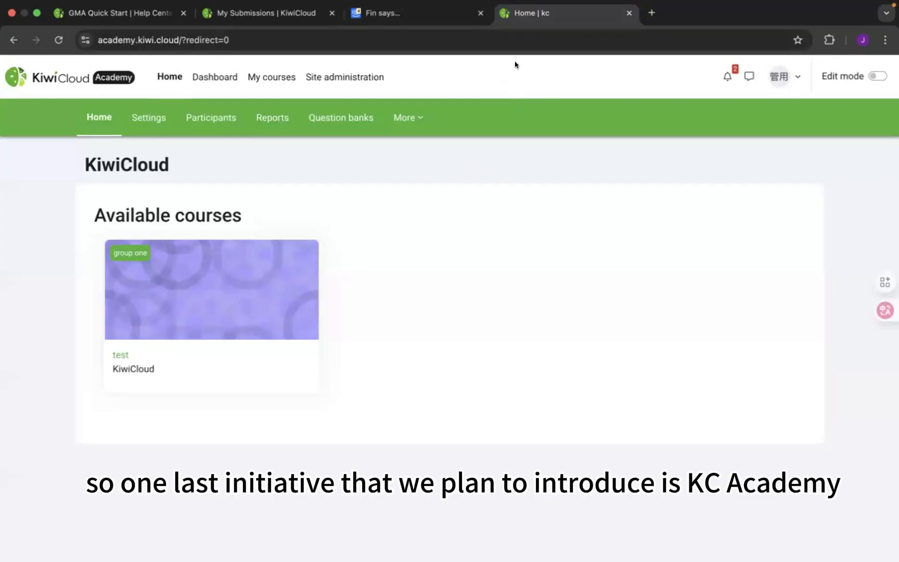